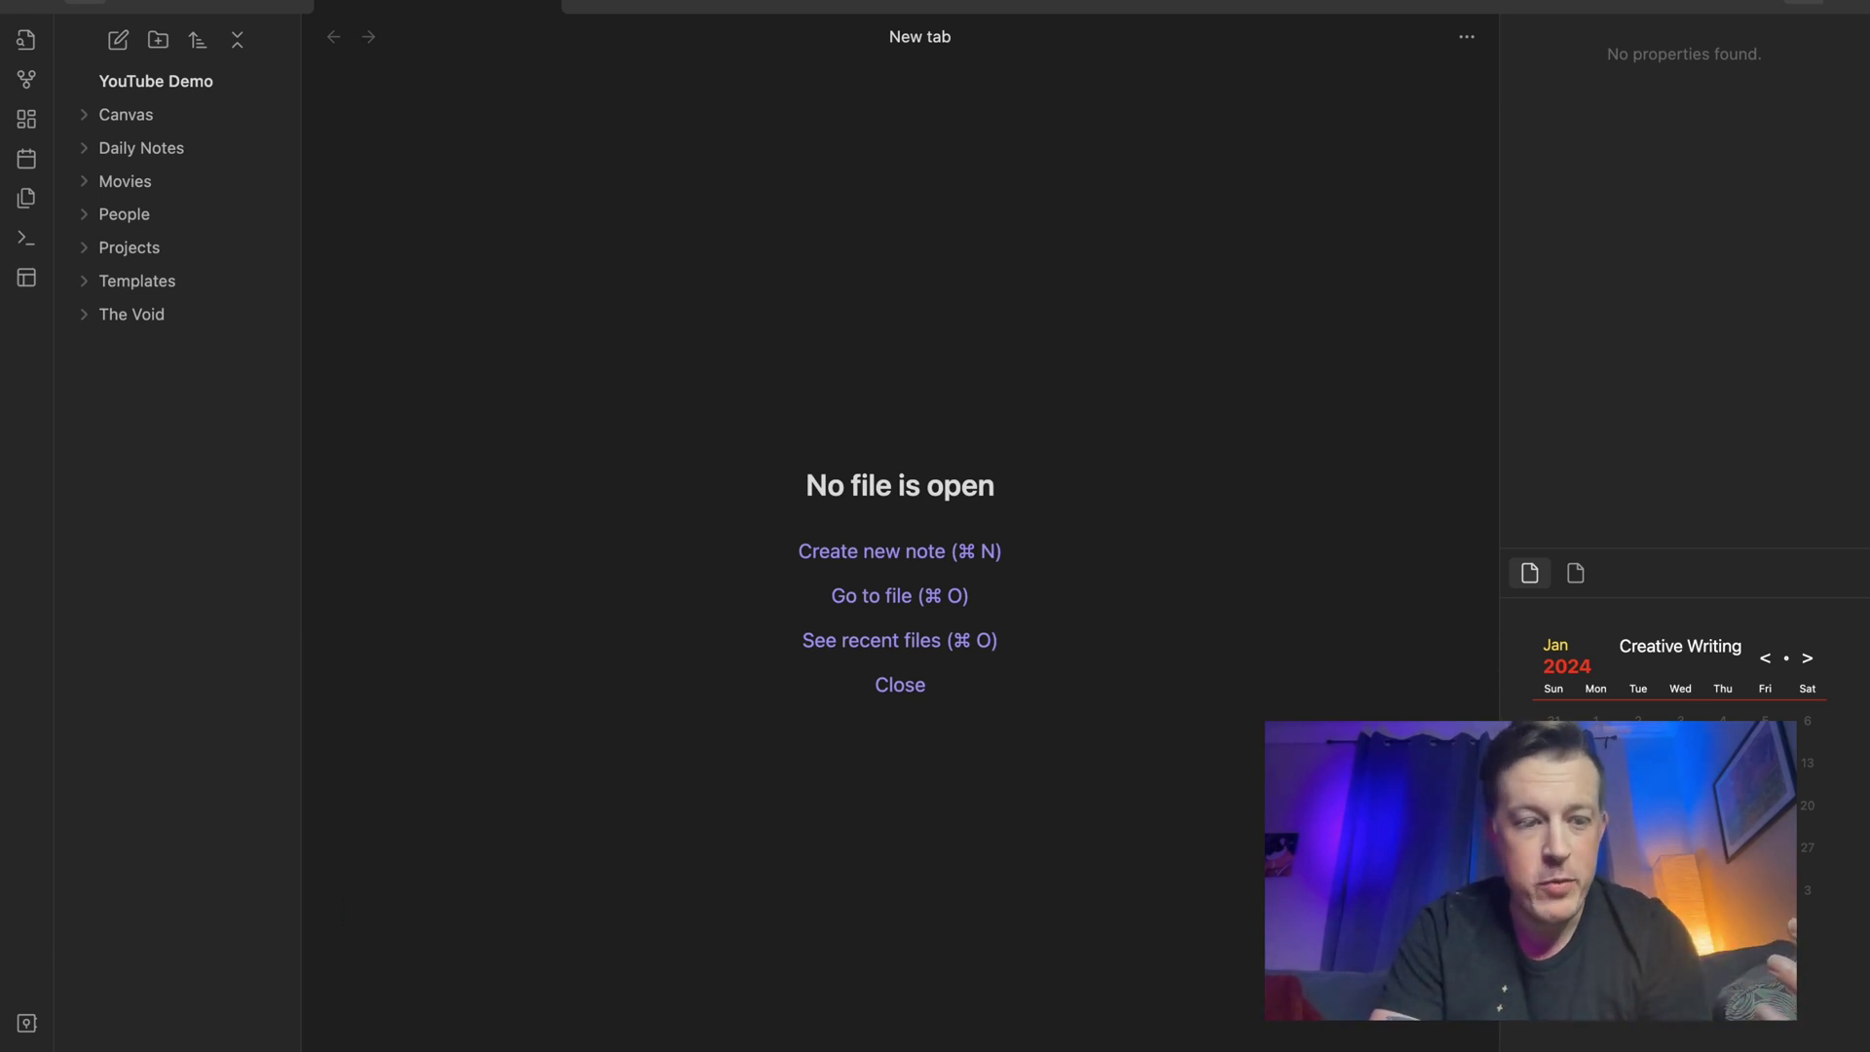
Browse the community plugins by most downloaded and open the Excalidraw plugin's page.
{"action": "key", "text": "super+comma"}
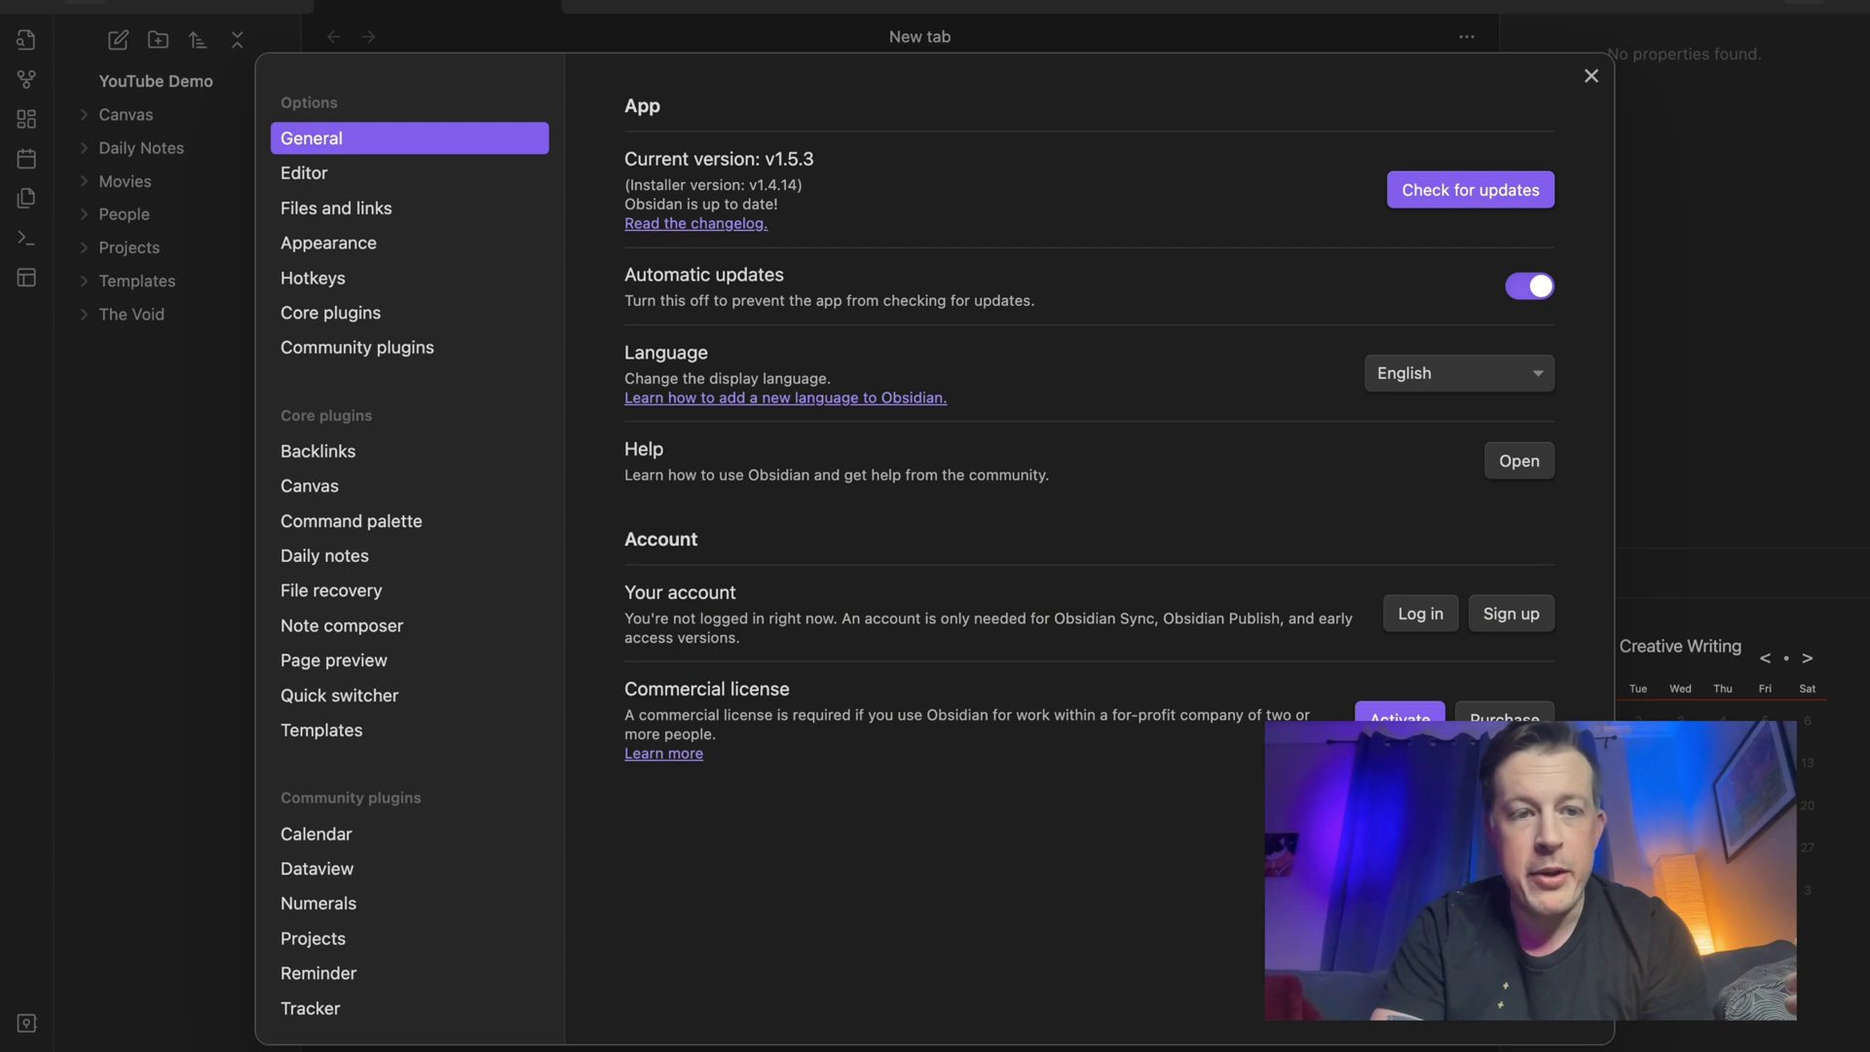
{"action": "left_click", "coordinate": [325, 345]}
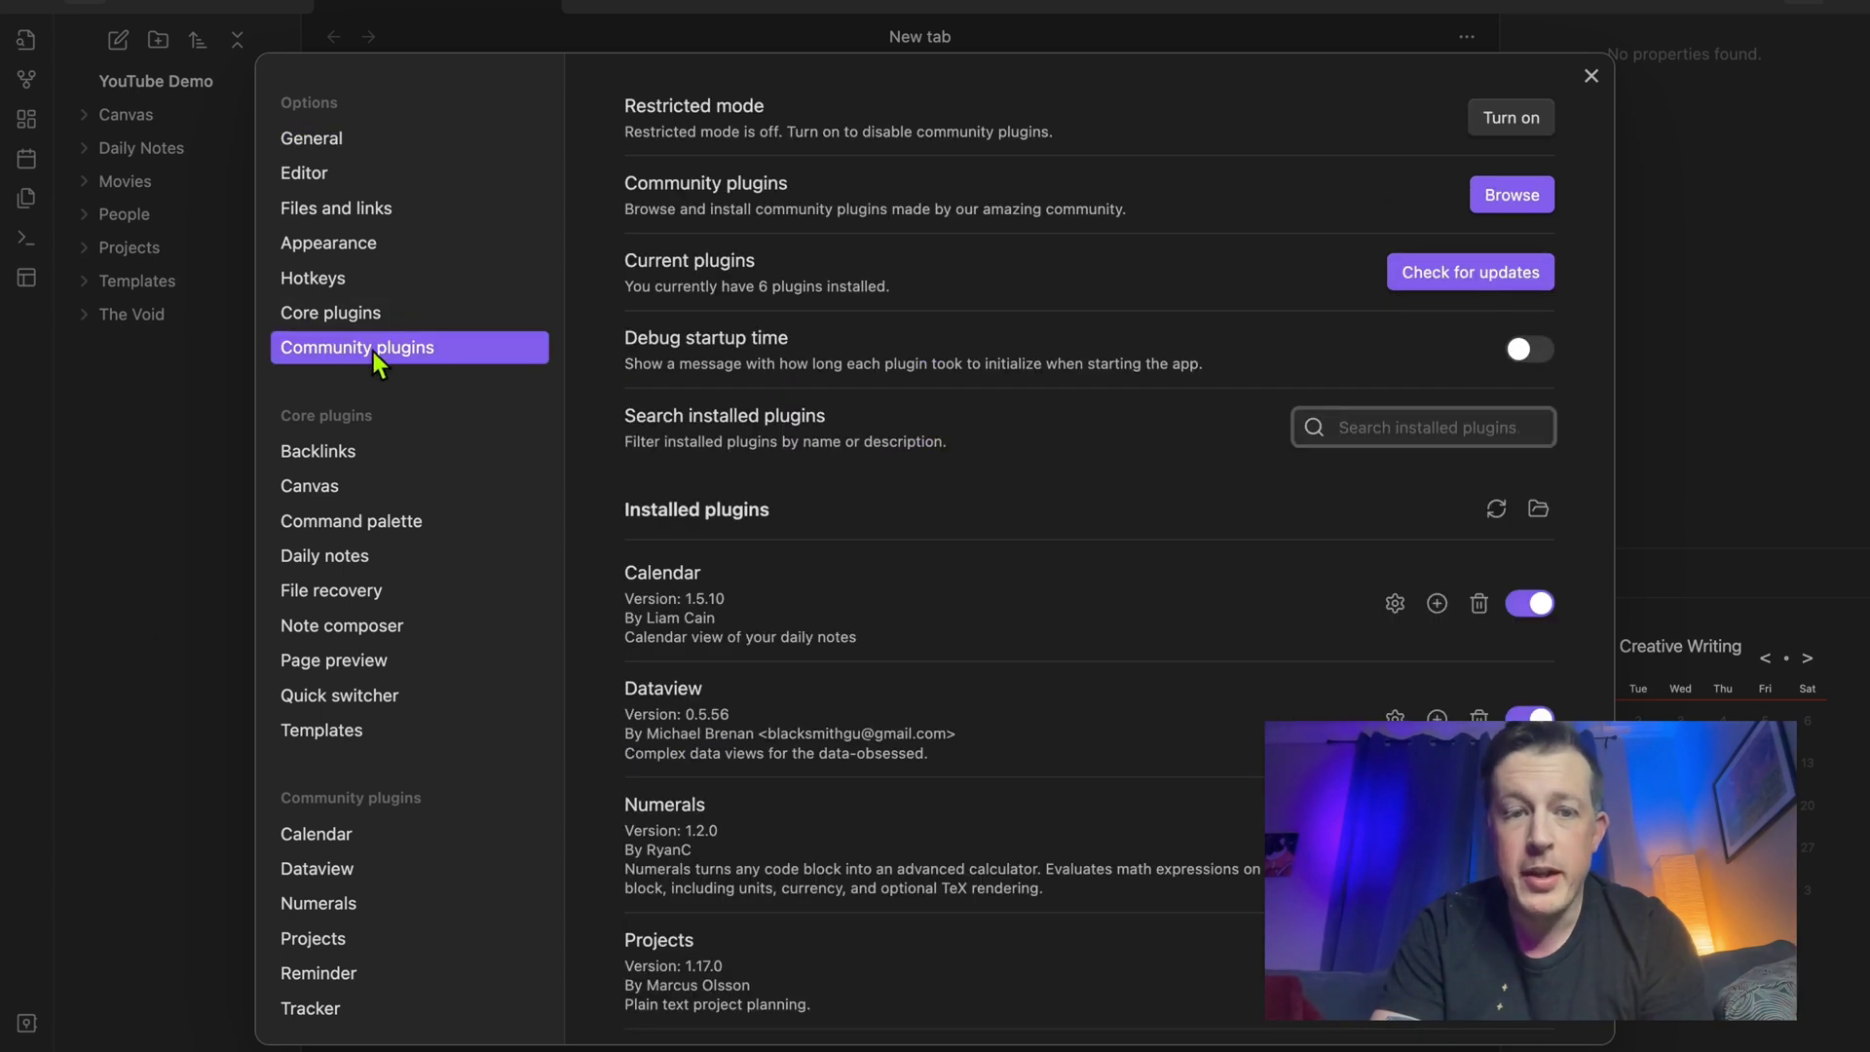
{"action": "left_click", "coordinate": [1498, 203]}
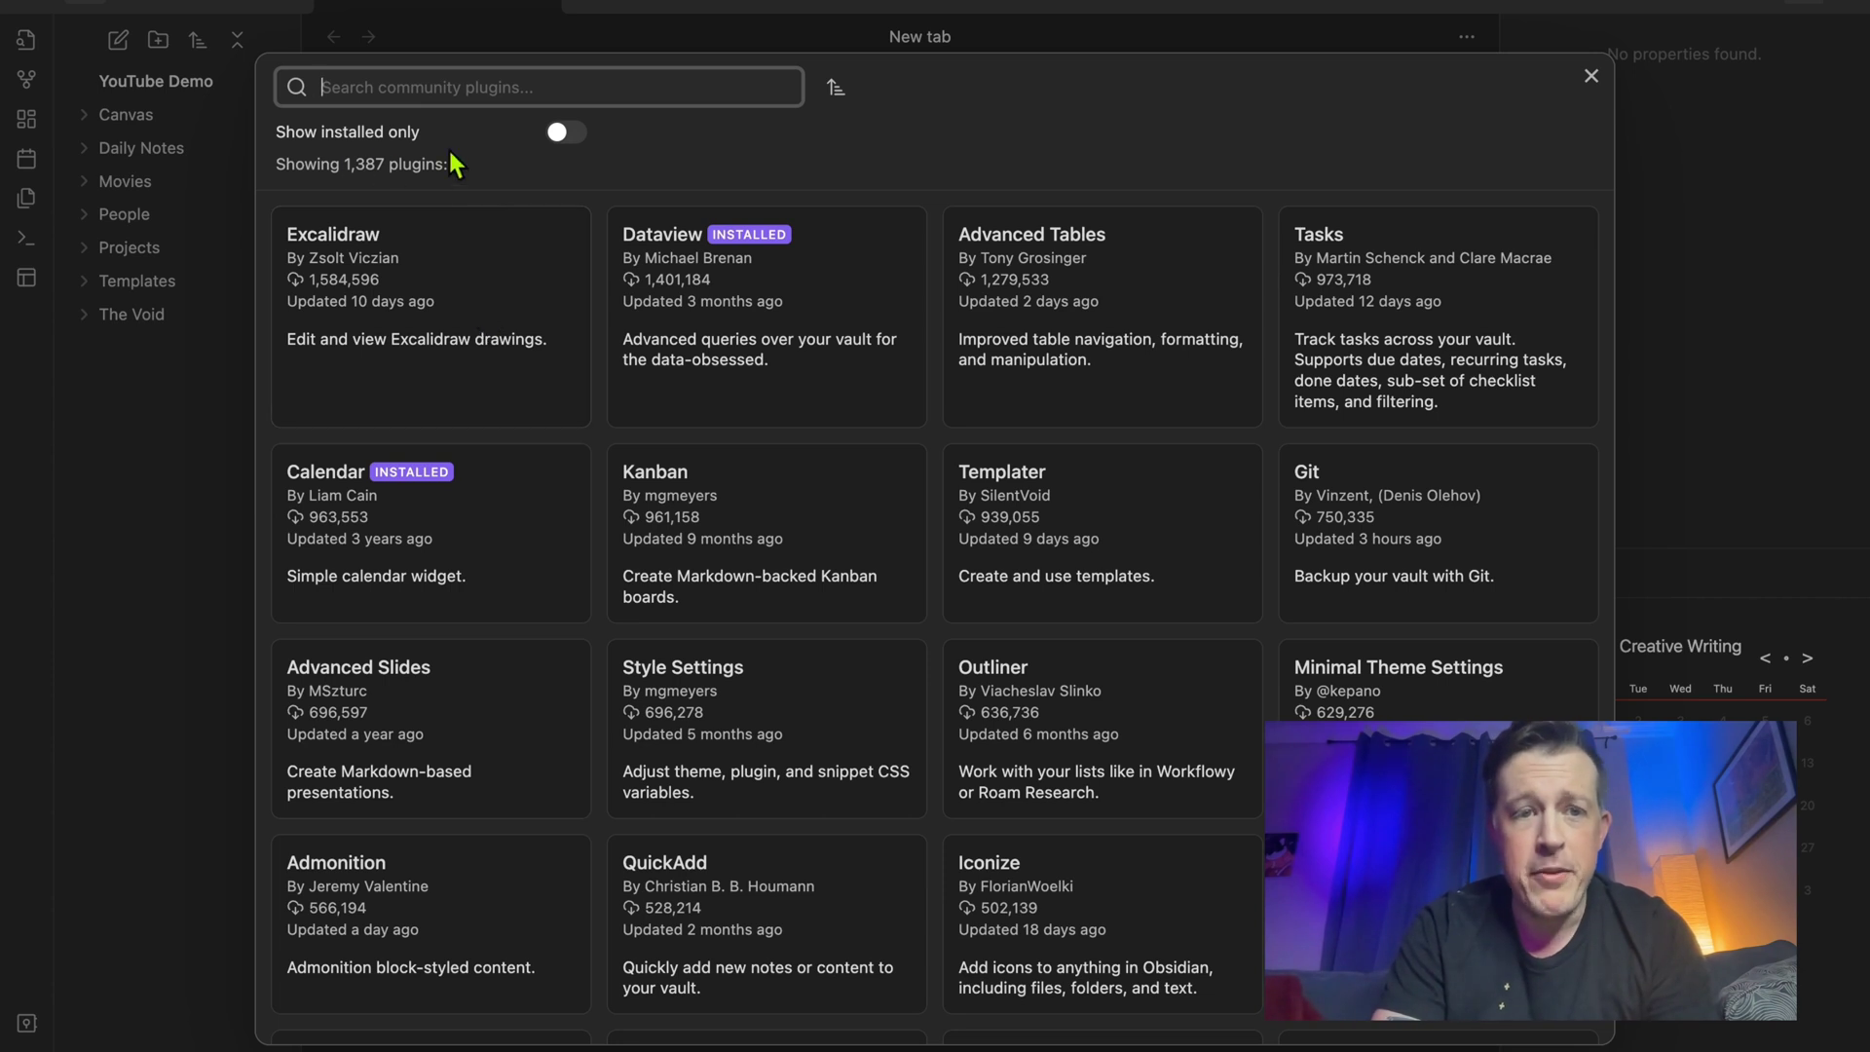
{"action": "left_click", "coordinate": [841, 92]}
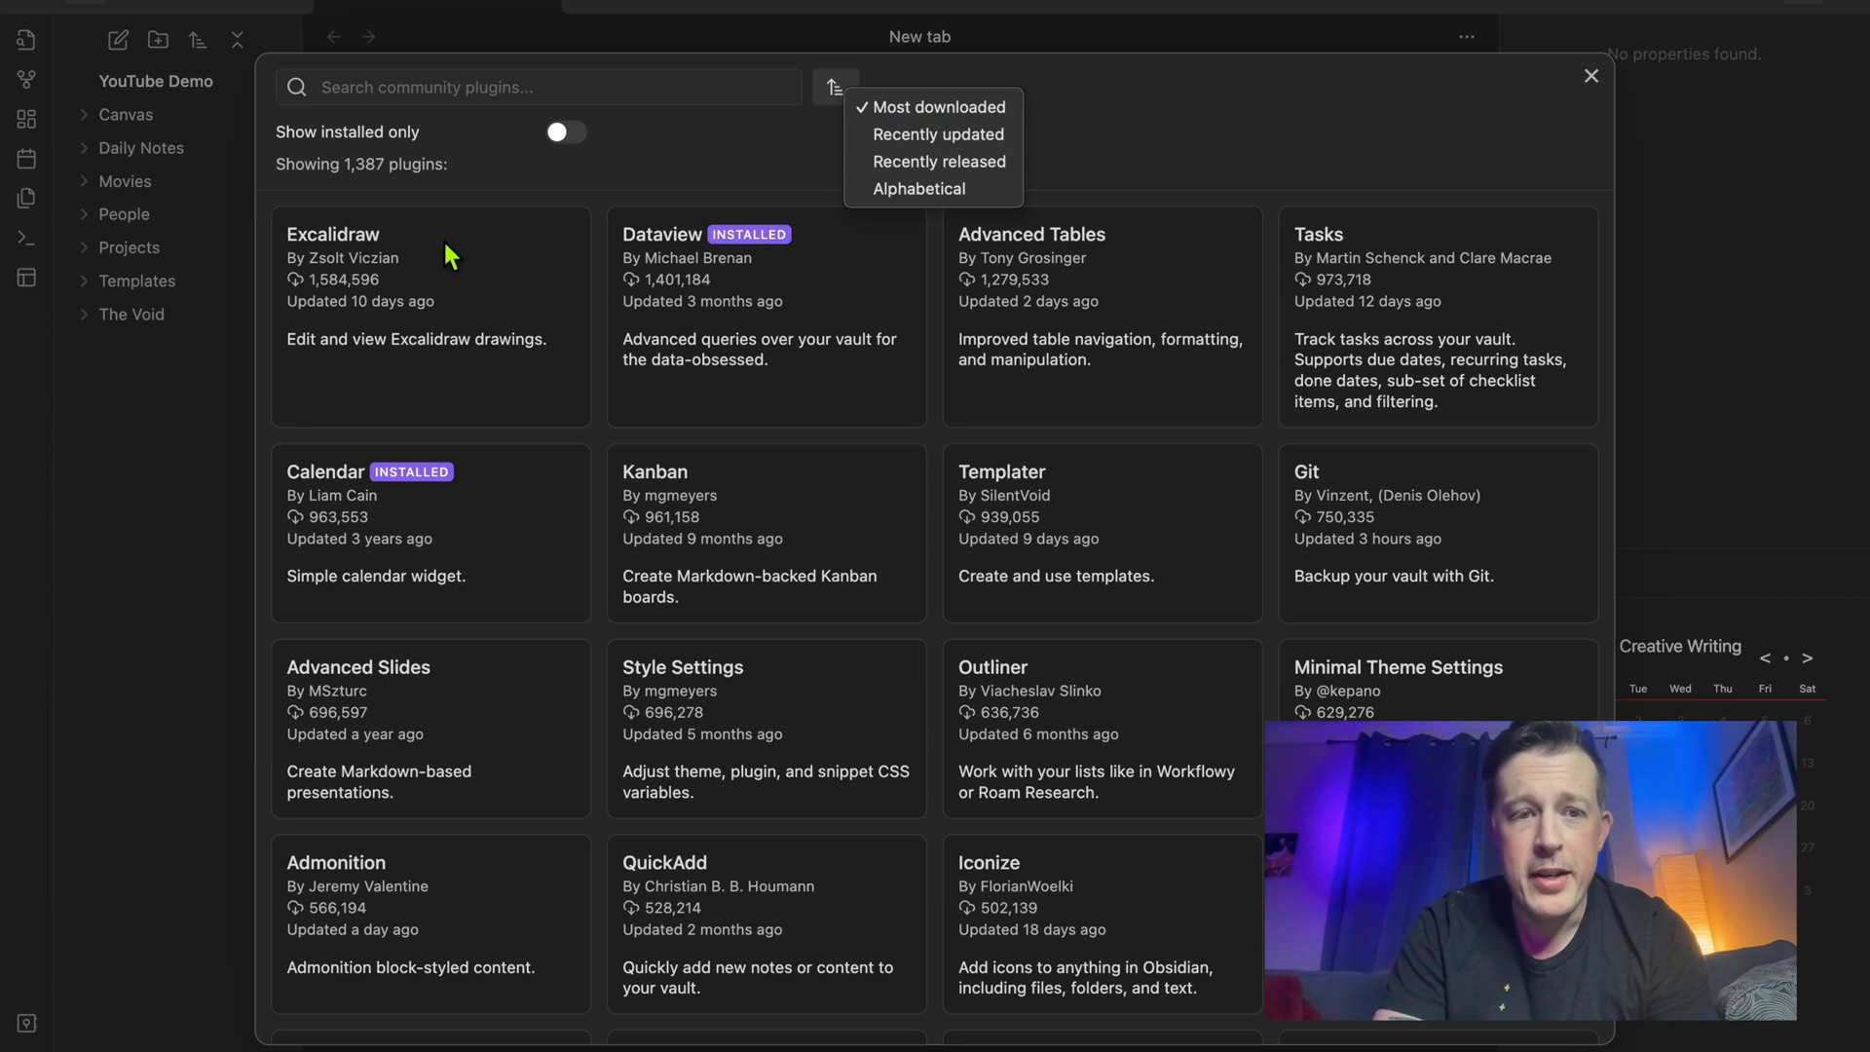
{"action": "left_click", "coordinate": [499, 172]}
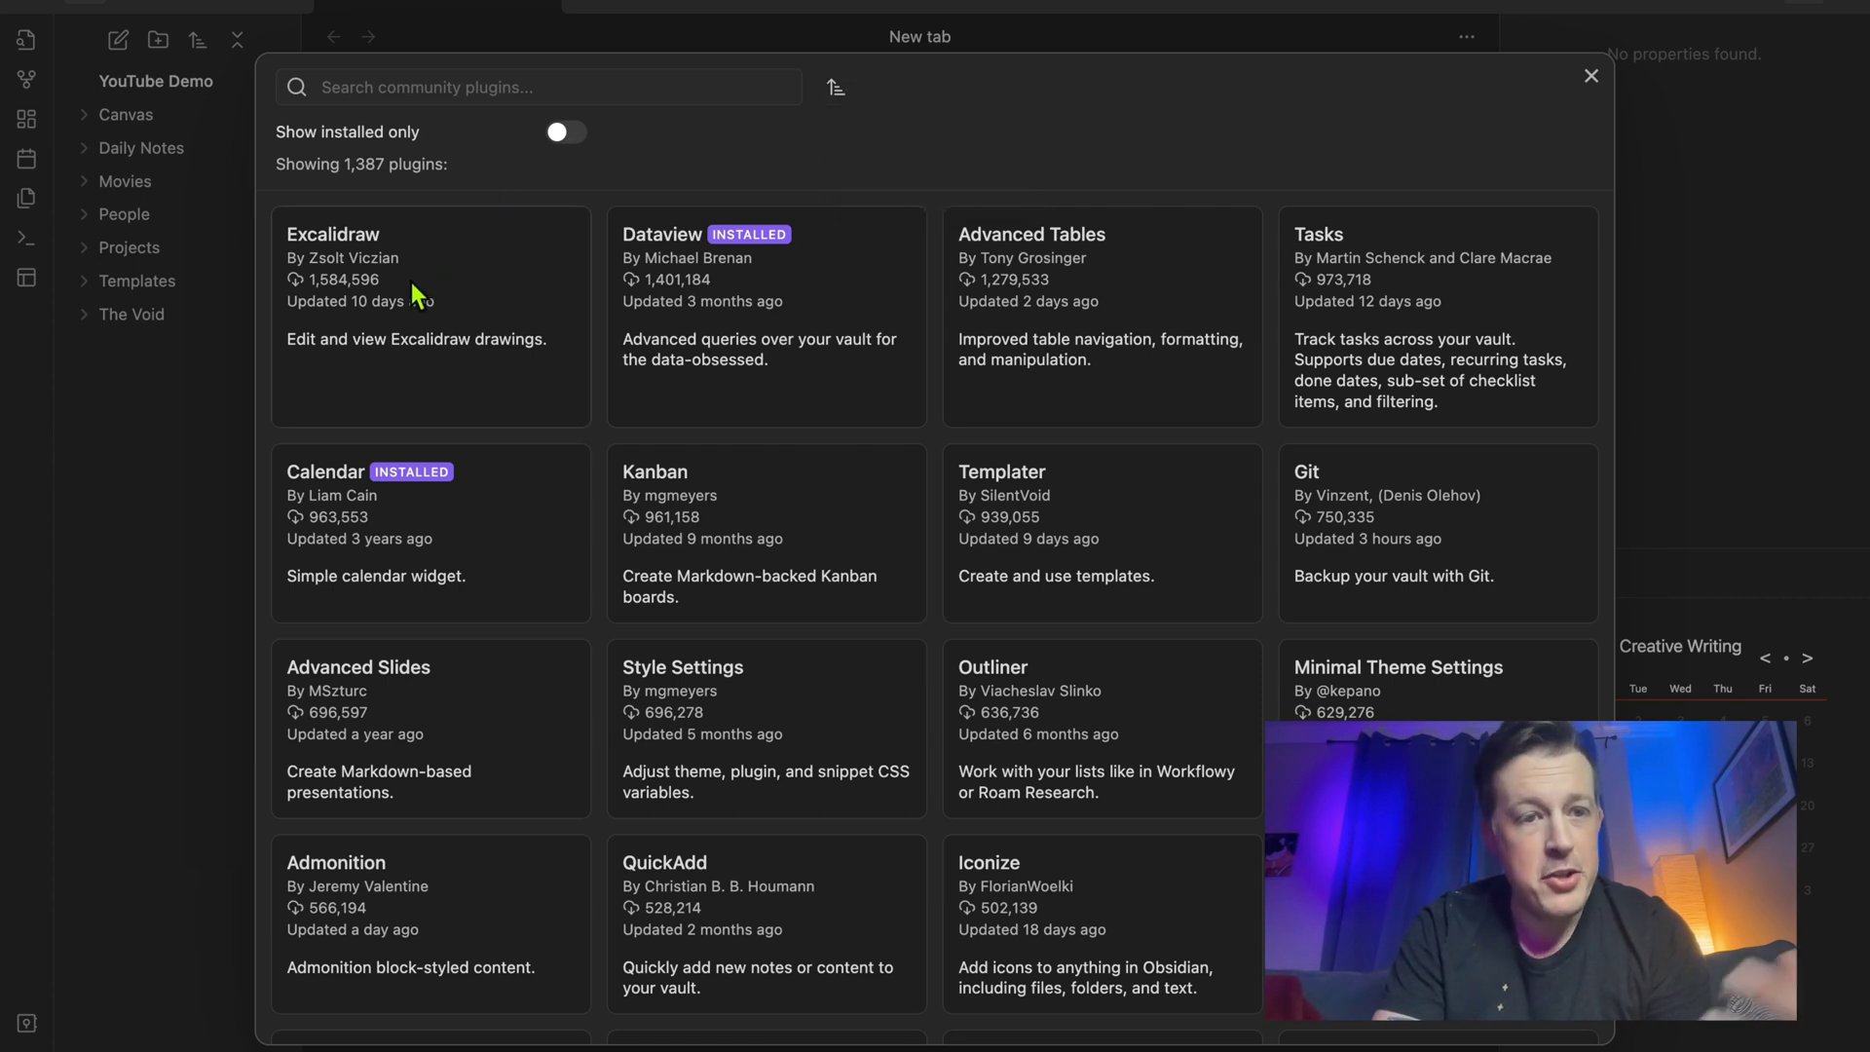
{"action": "left_click", "coordinate": [449, 309]}
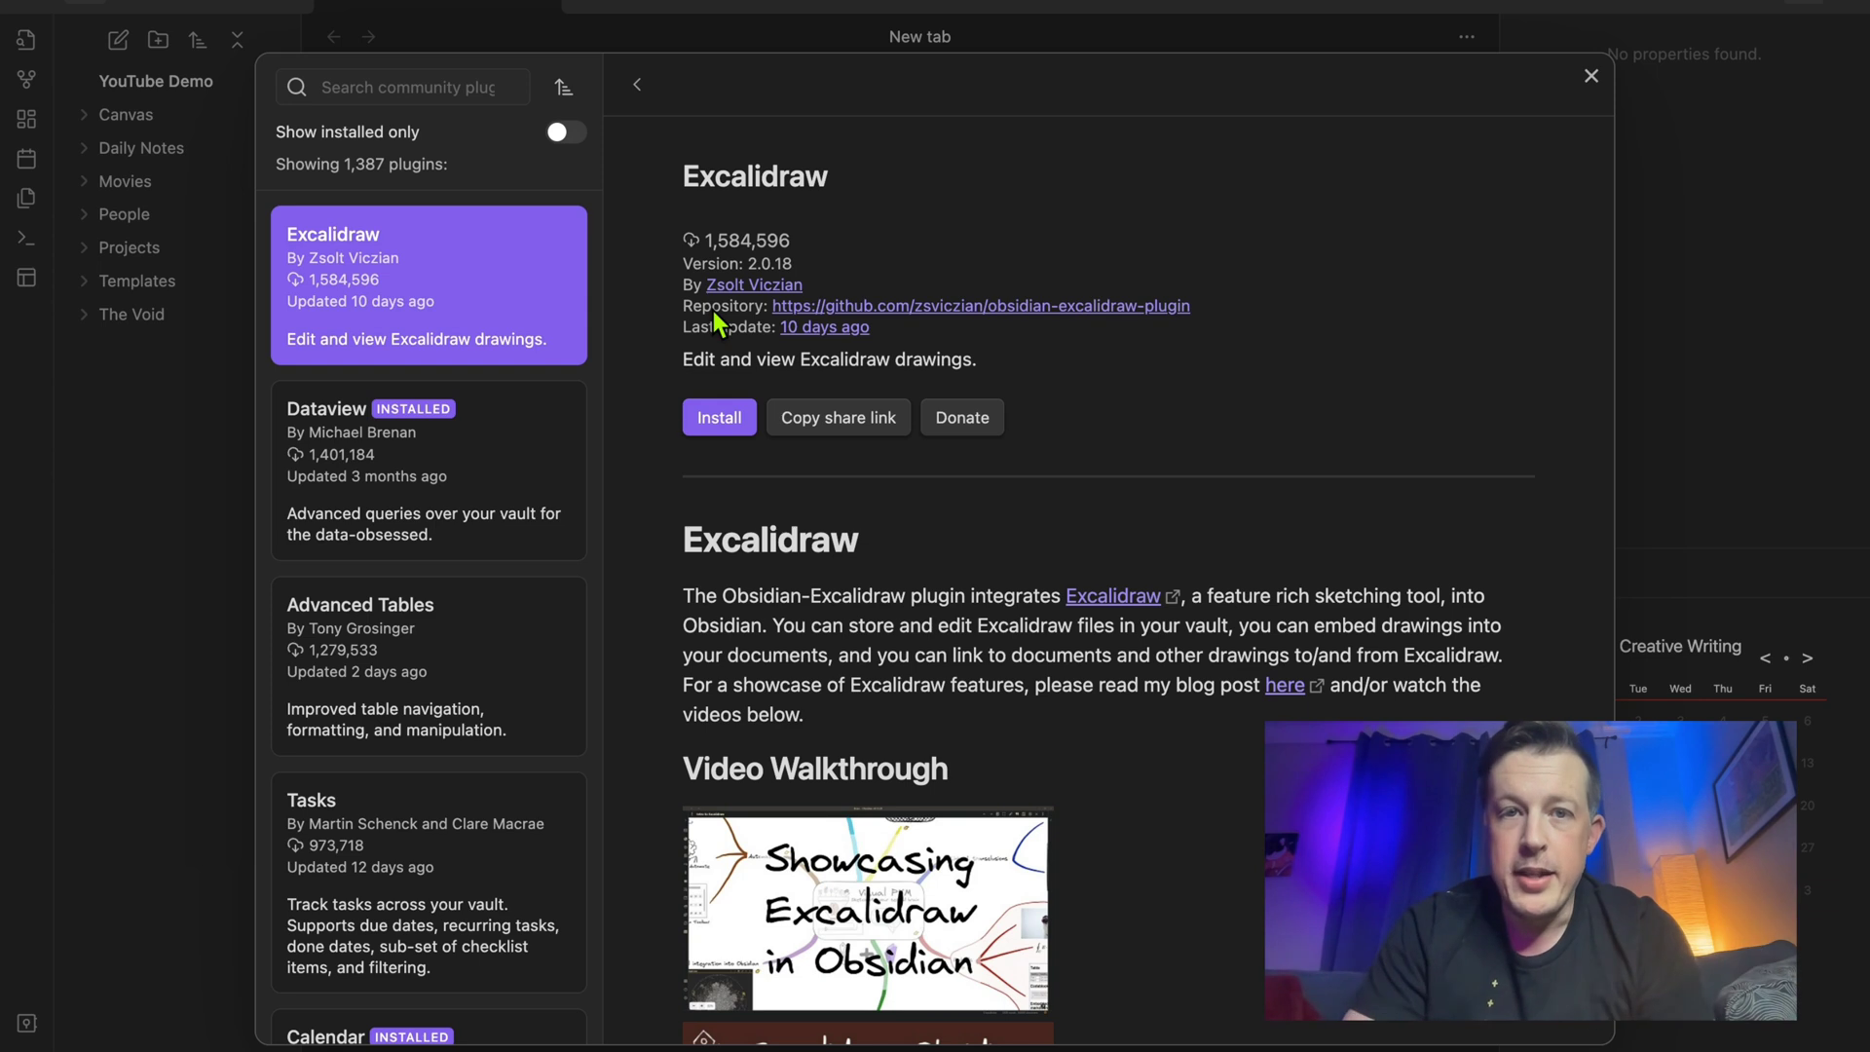
Install and enable the Excalidraw plugin, and dismiss its welcome message.
{"action": "left_click", "coordinate": [720, 428]}
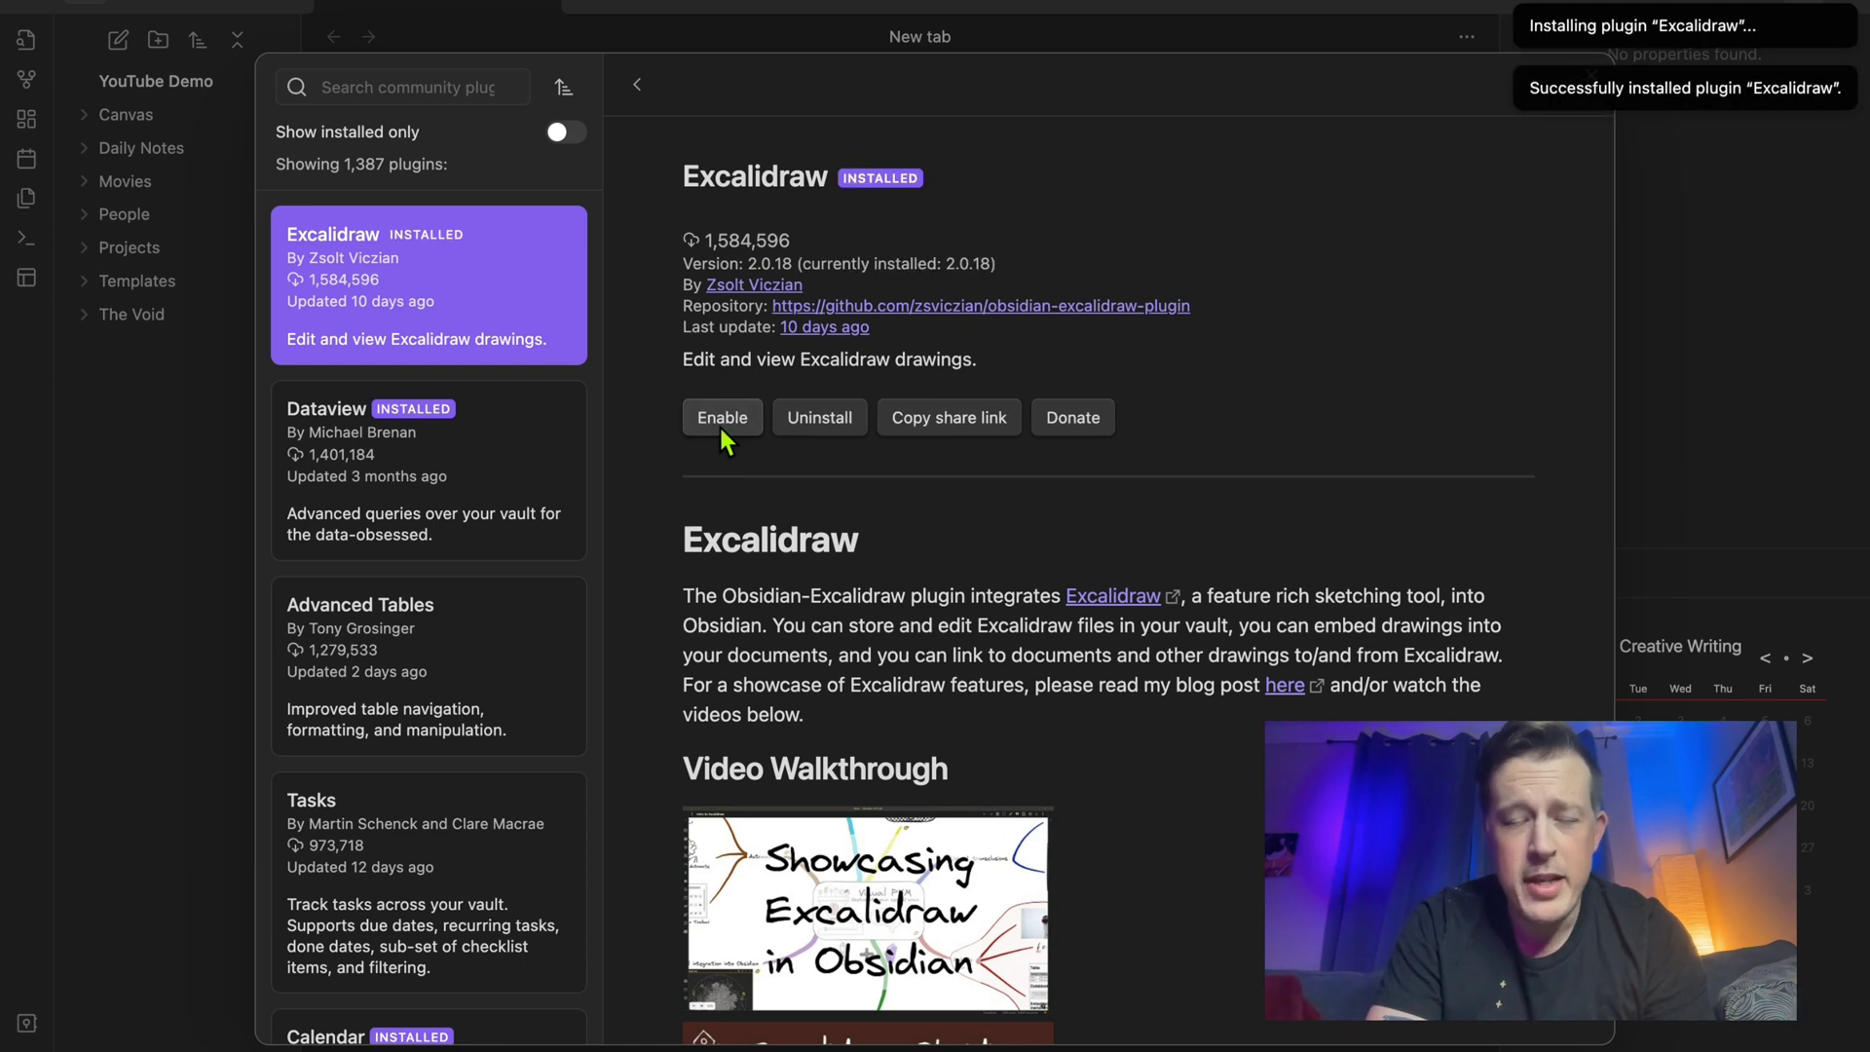
{"action": "left_click", "coordinate": [720, 427]}
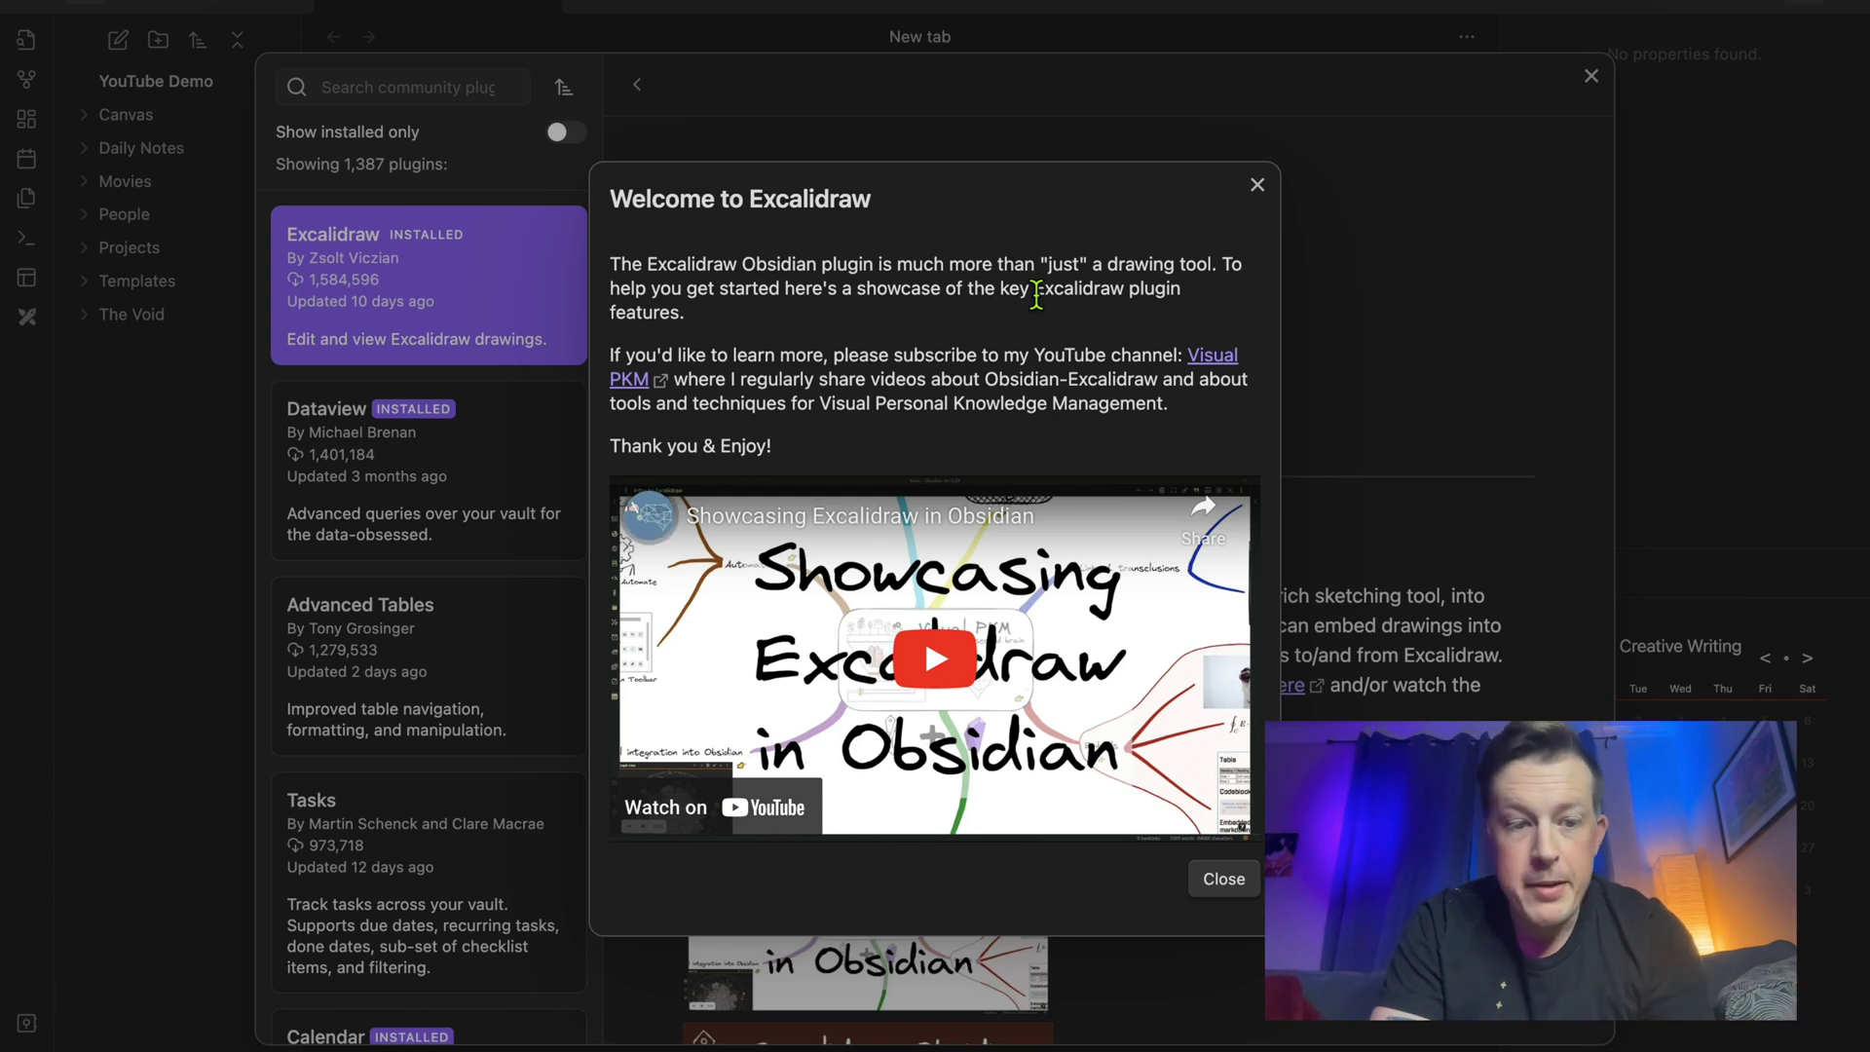
{"action": "left_click", "coordinate": [1257, 186]}
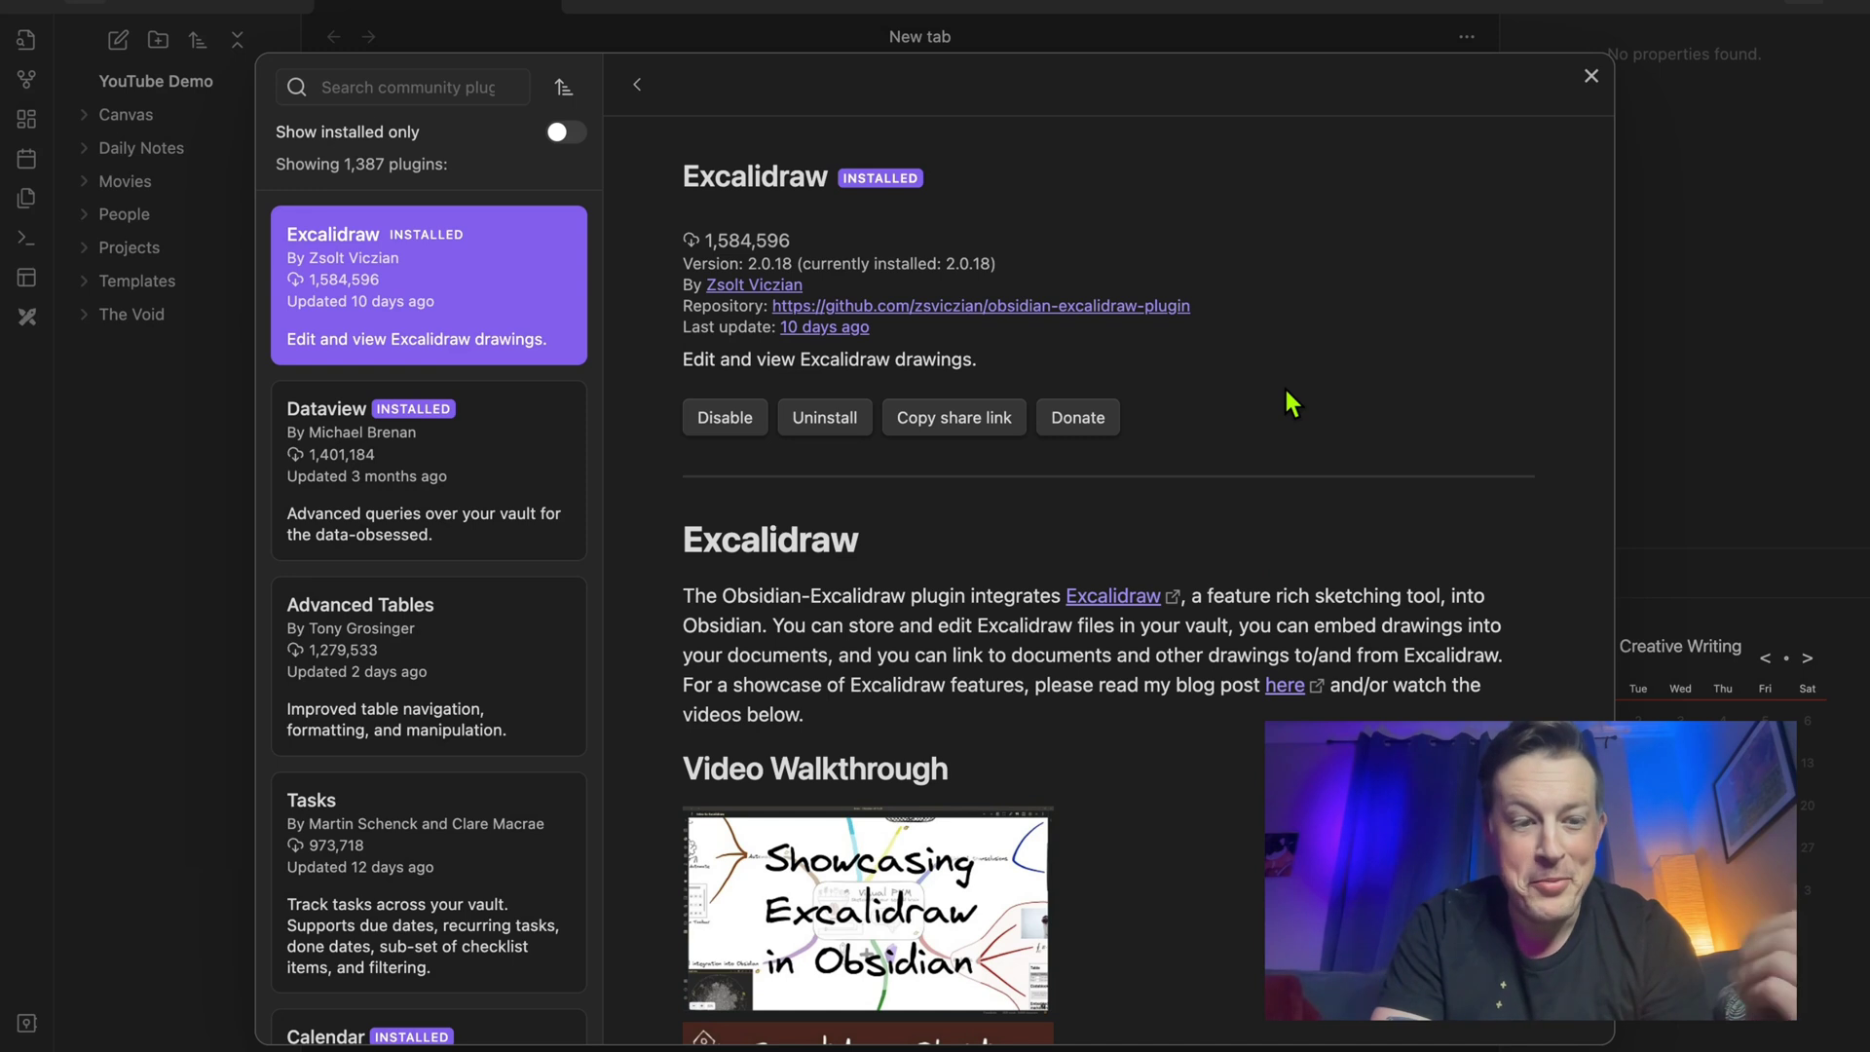
Read through the Excalidraw plugin description, including its features, templates, export, embedding and hyperlink sections, and close the settings.
{"action": "scroll", "coordinate": [1257, 460], "scroll_direction": "down", "scroll_amount": 10}
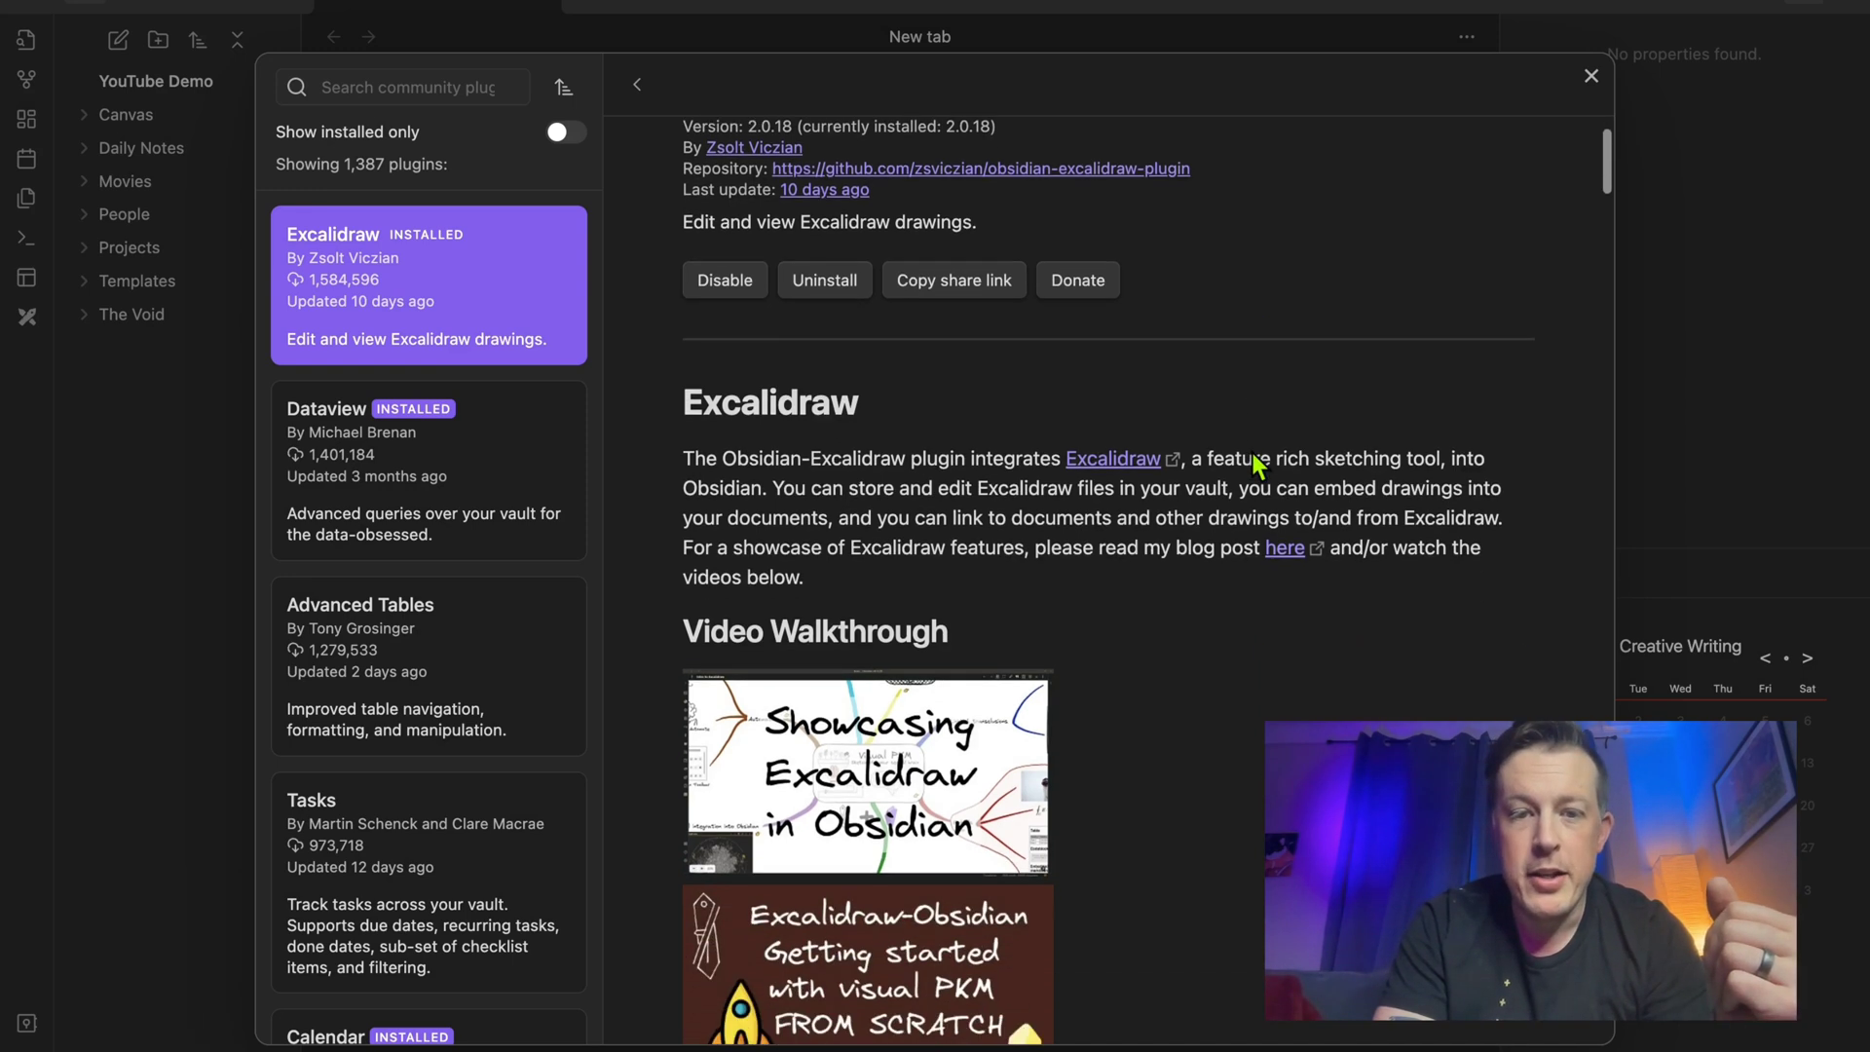
{"action": "scroll", "coordinate": [1253, 455], "scroll_direction": "down", "scroll_amount": 13}
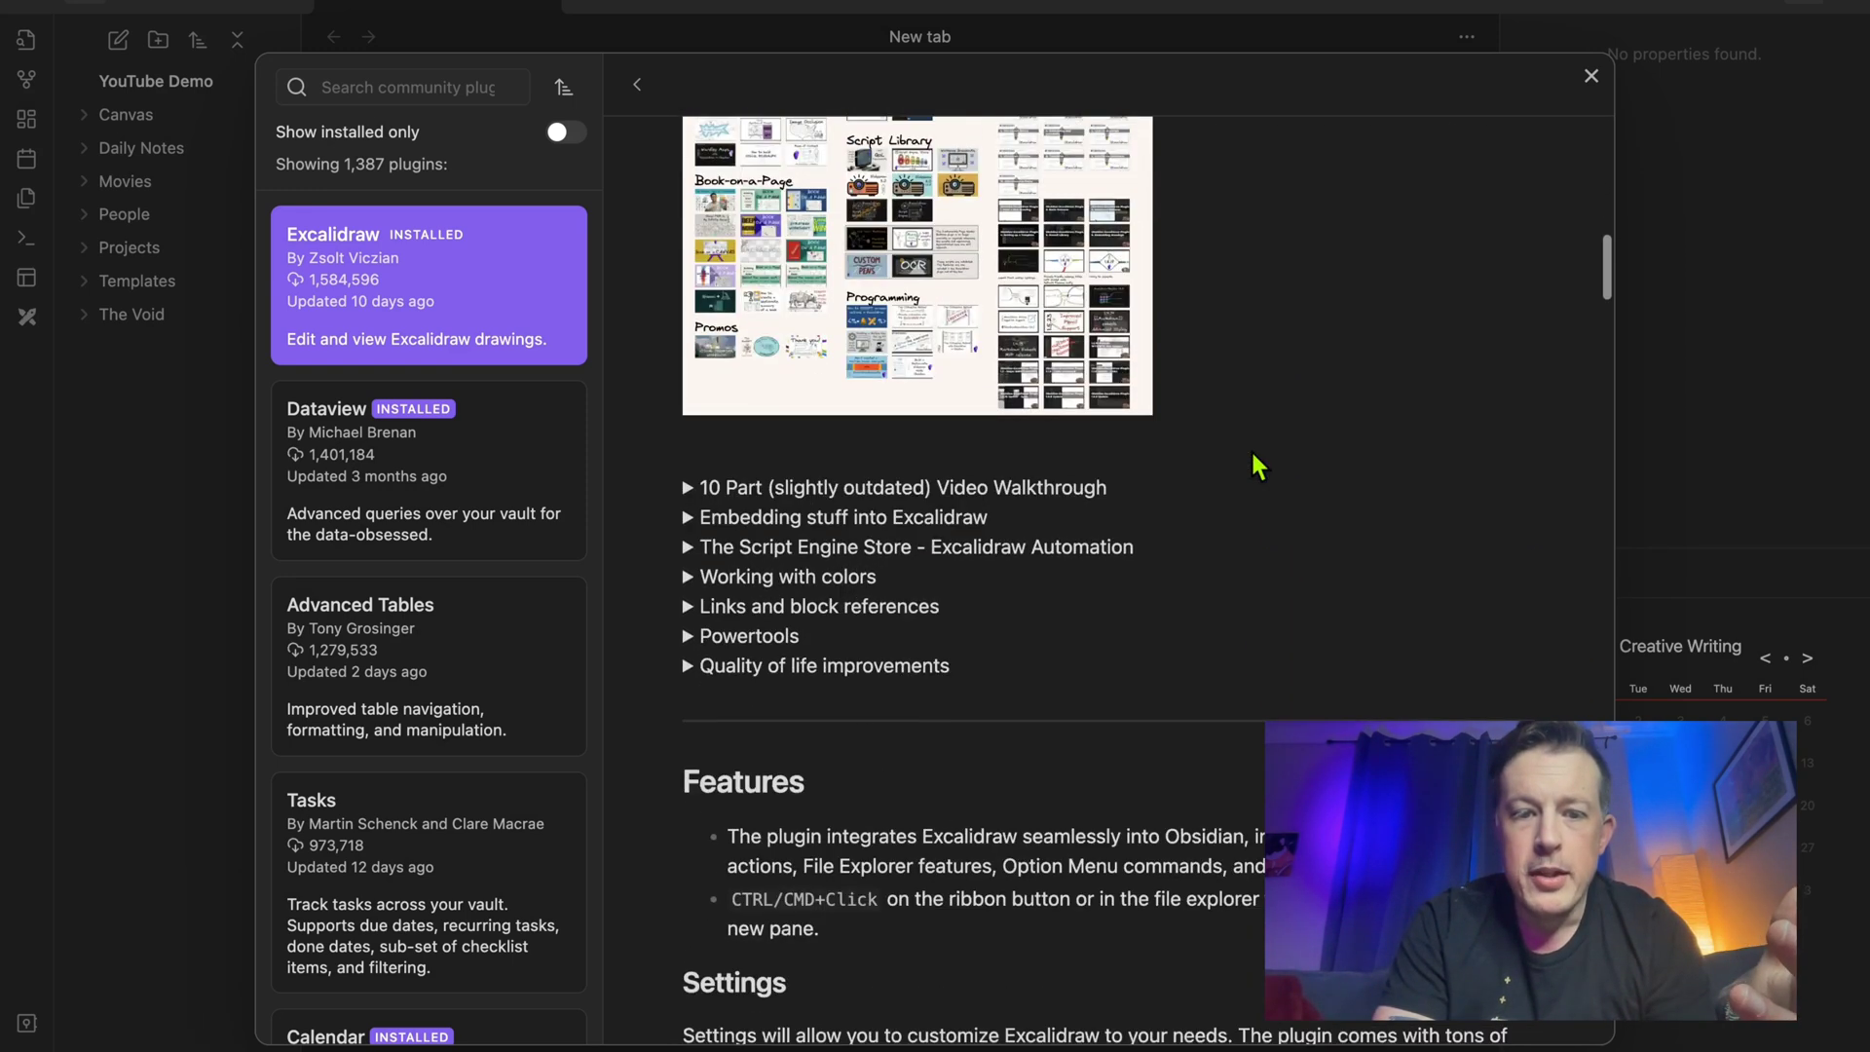
{"action": "scroll", "coordinate": [1253, 454], "scroll_direction": "down", "scroll_amount": 18}
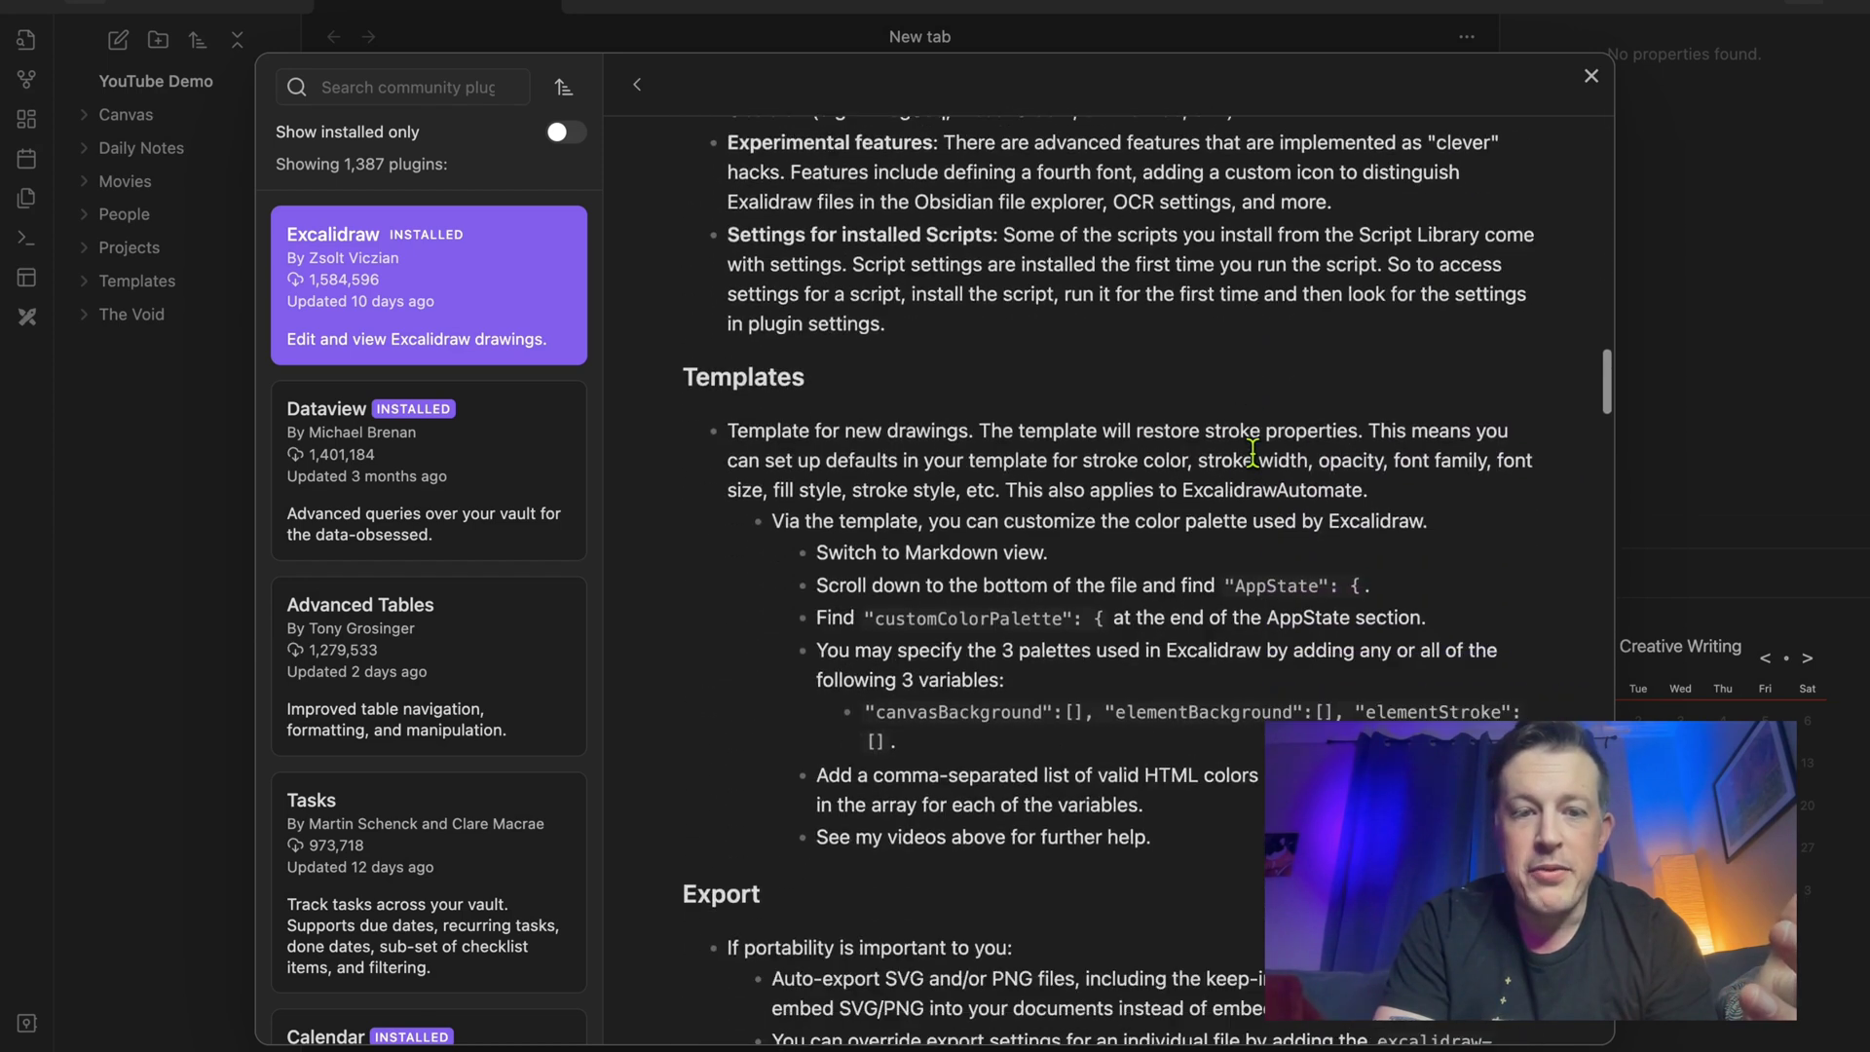
{"action": "scroll", "coordinate": [1253, 456], "scroll_direction": "down", "scroll_amount": 8}
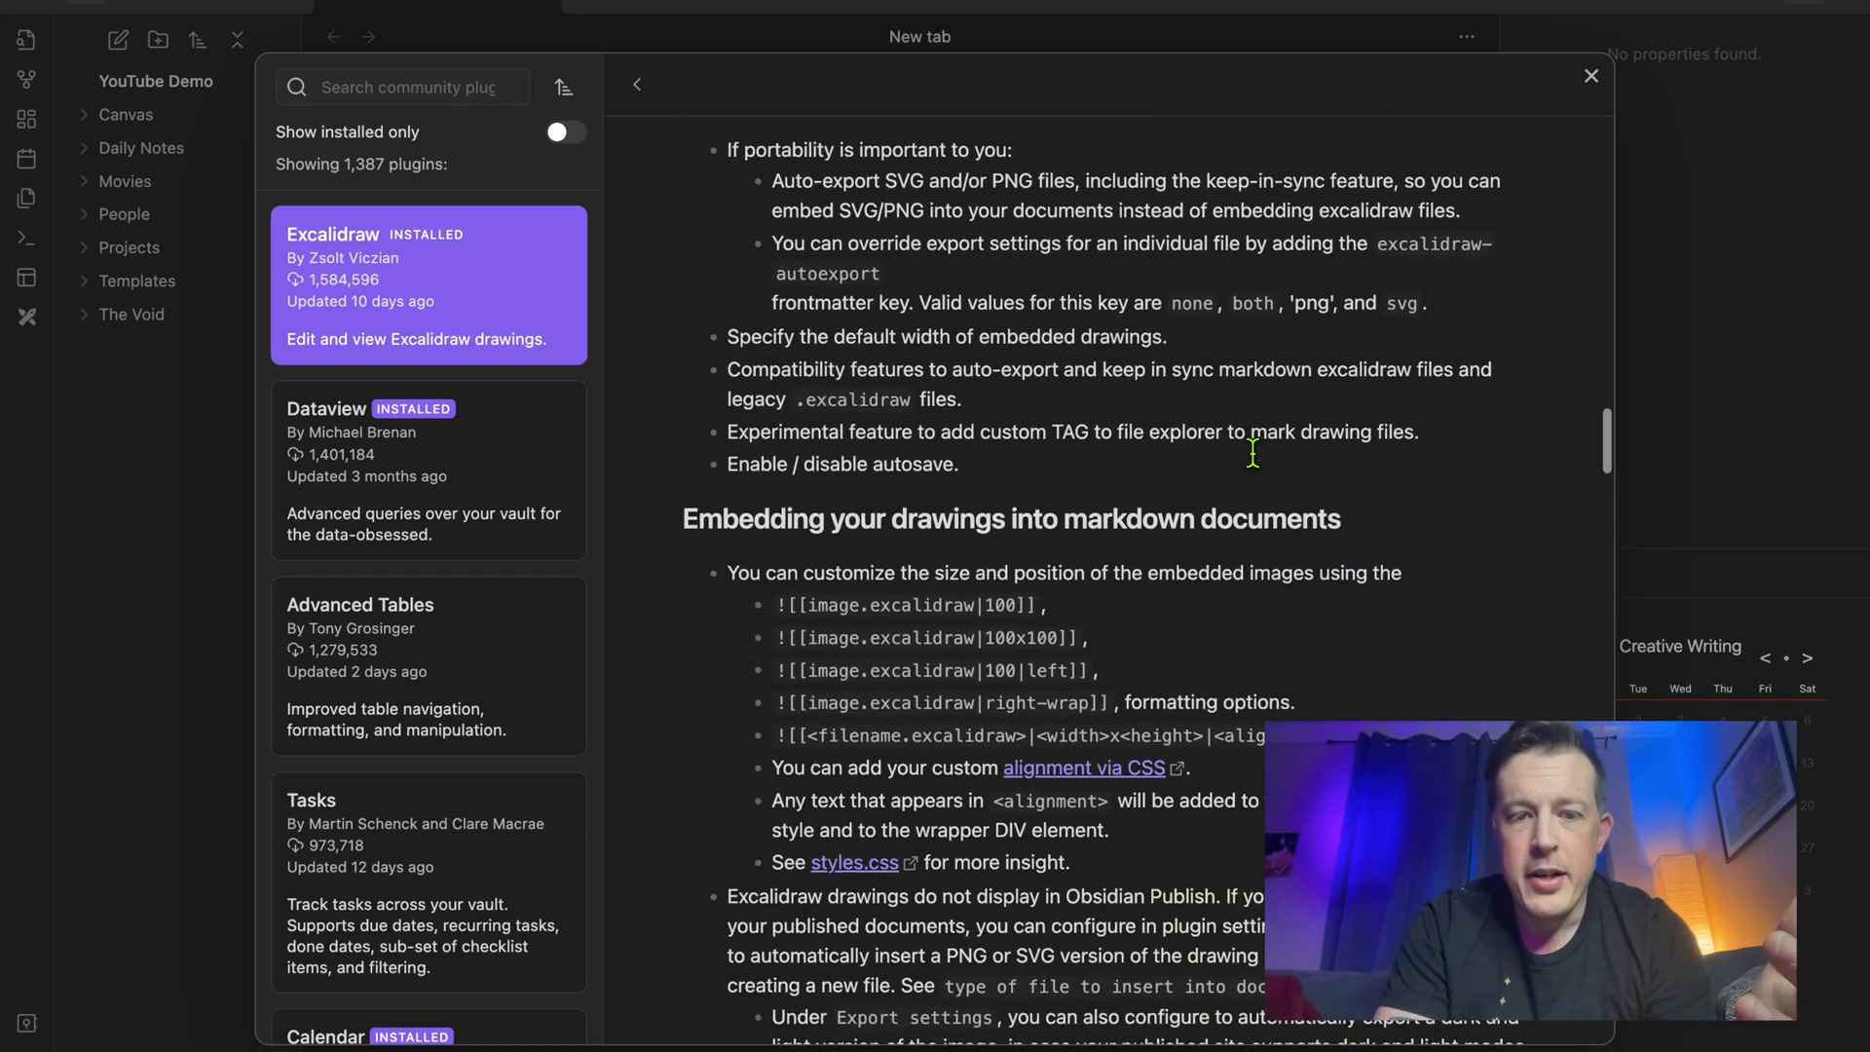
{"action": "scroll", "coordinate": [1253, 455], "scroll_direction": "down", "scroll_amount": 9}
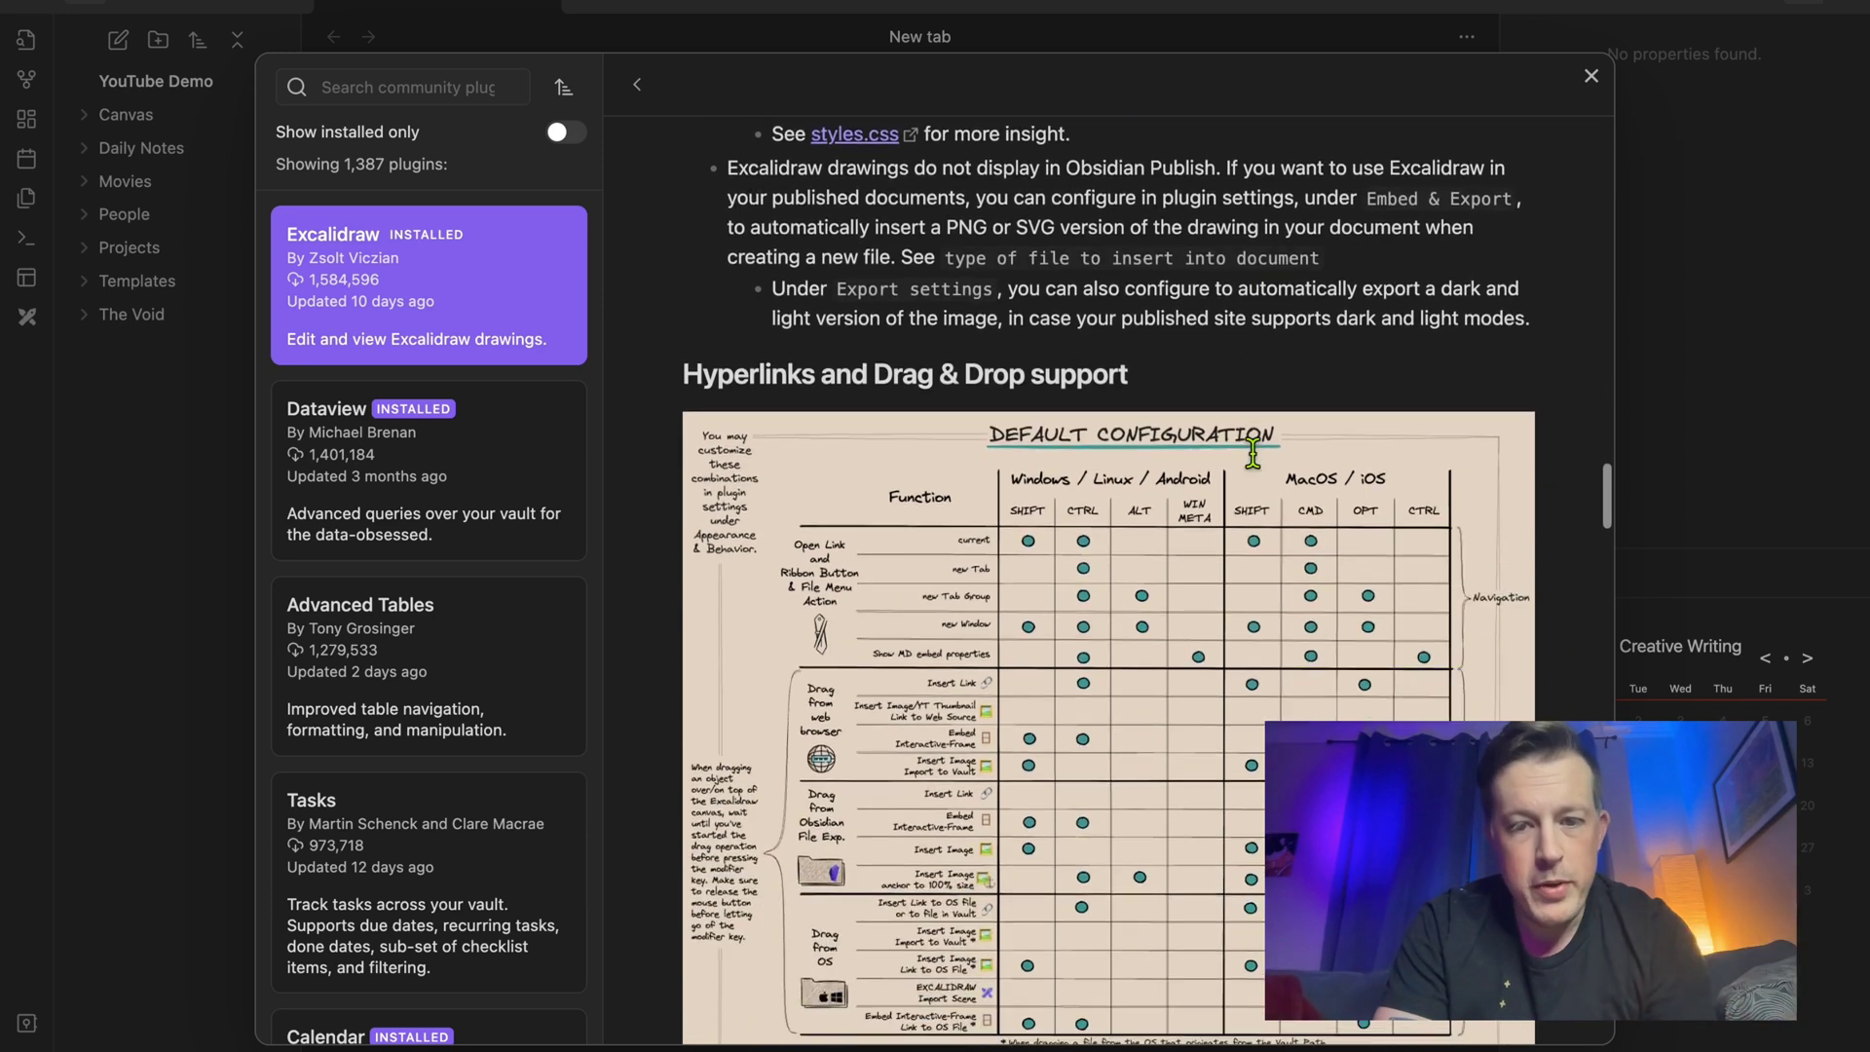
{"action": "scroll", "coordinate": [1253, 458], "scroll_direction": "down", "scroll_amount": 5}
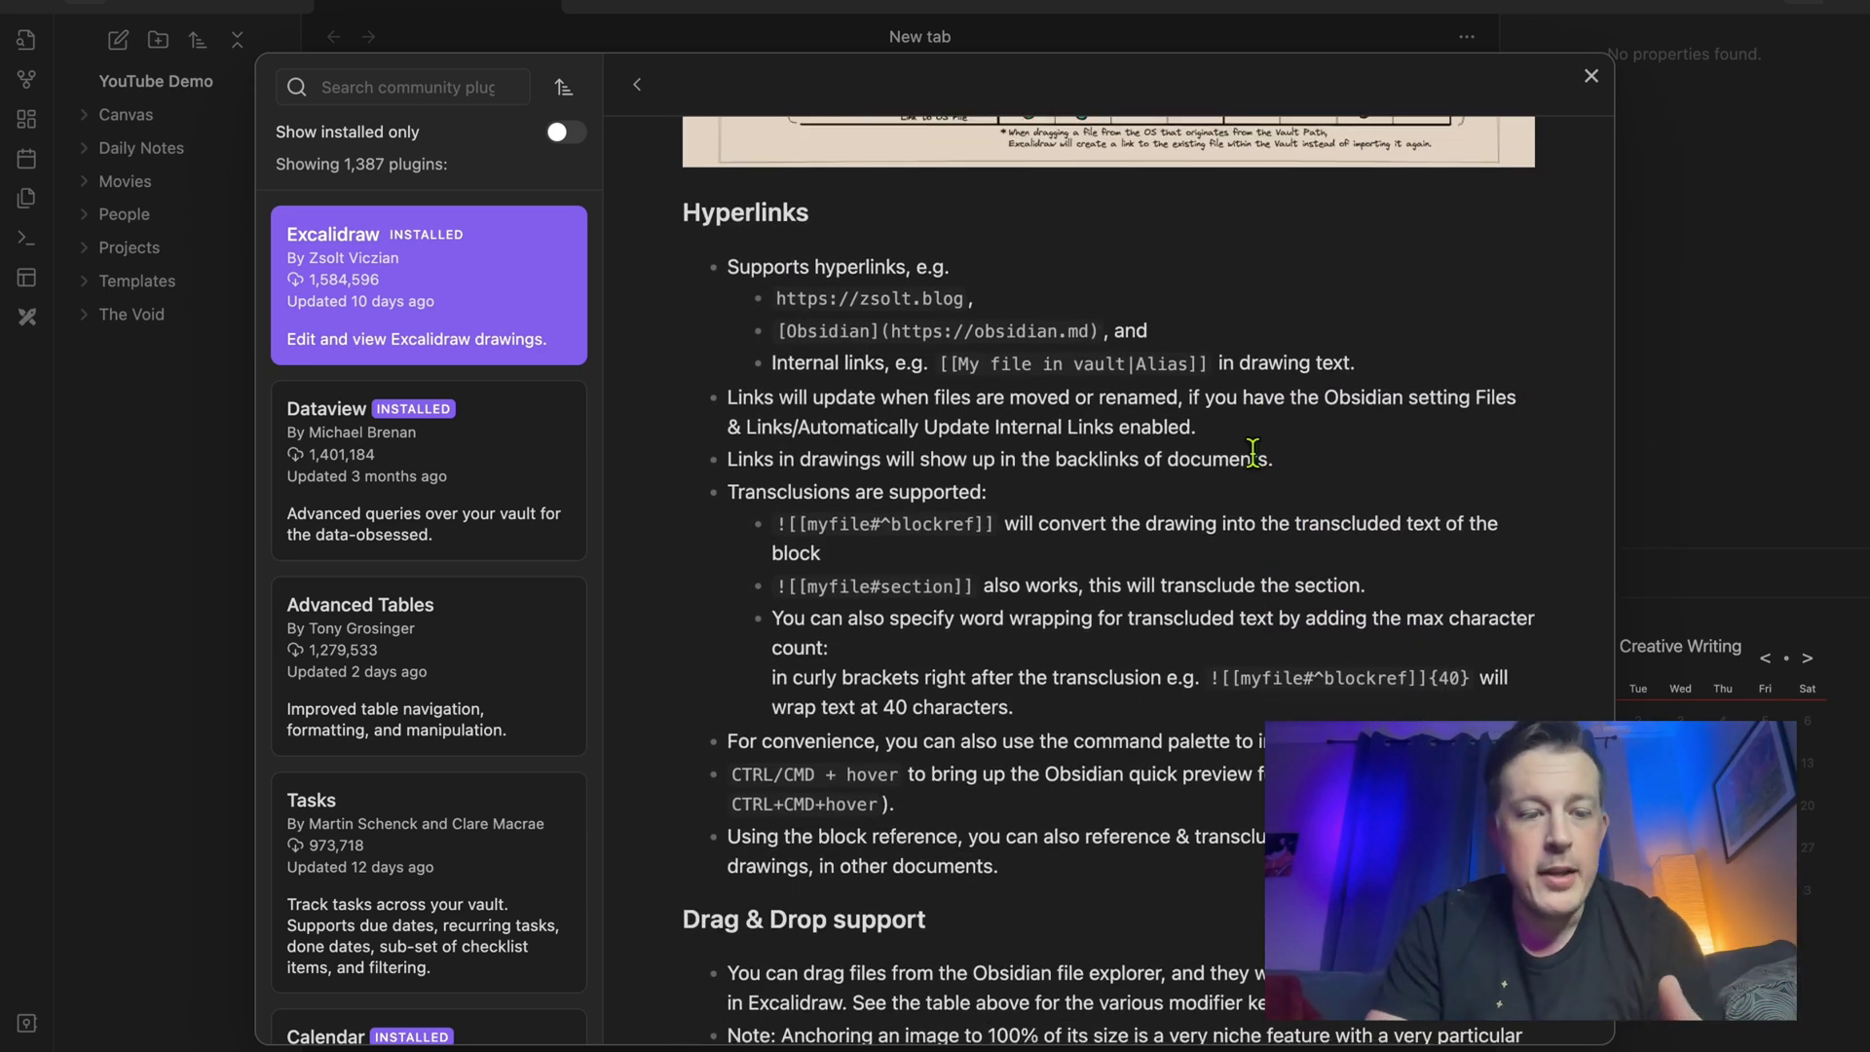
{"action": "scroll", "coordinate": [1253, 454], "scroll_direction": "down", "scroll_amount": 1}
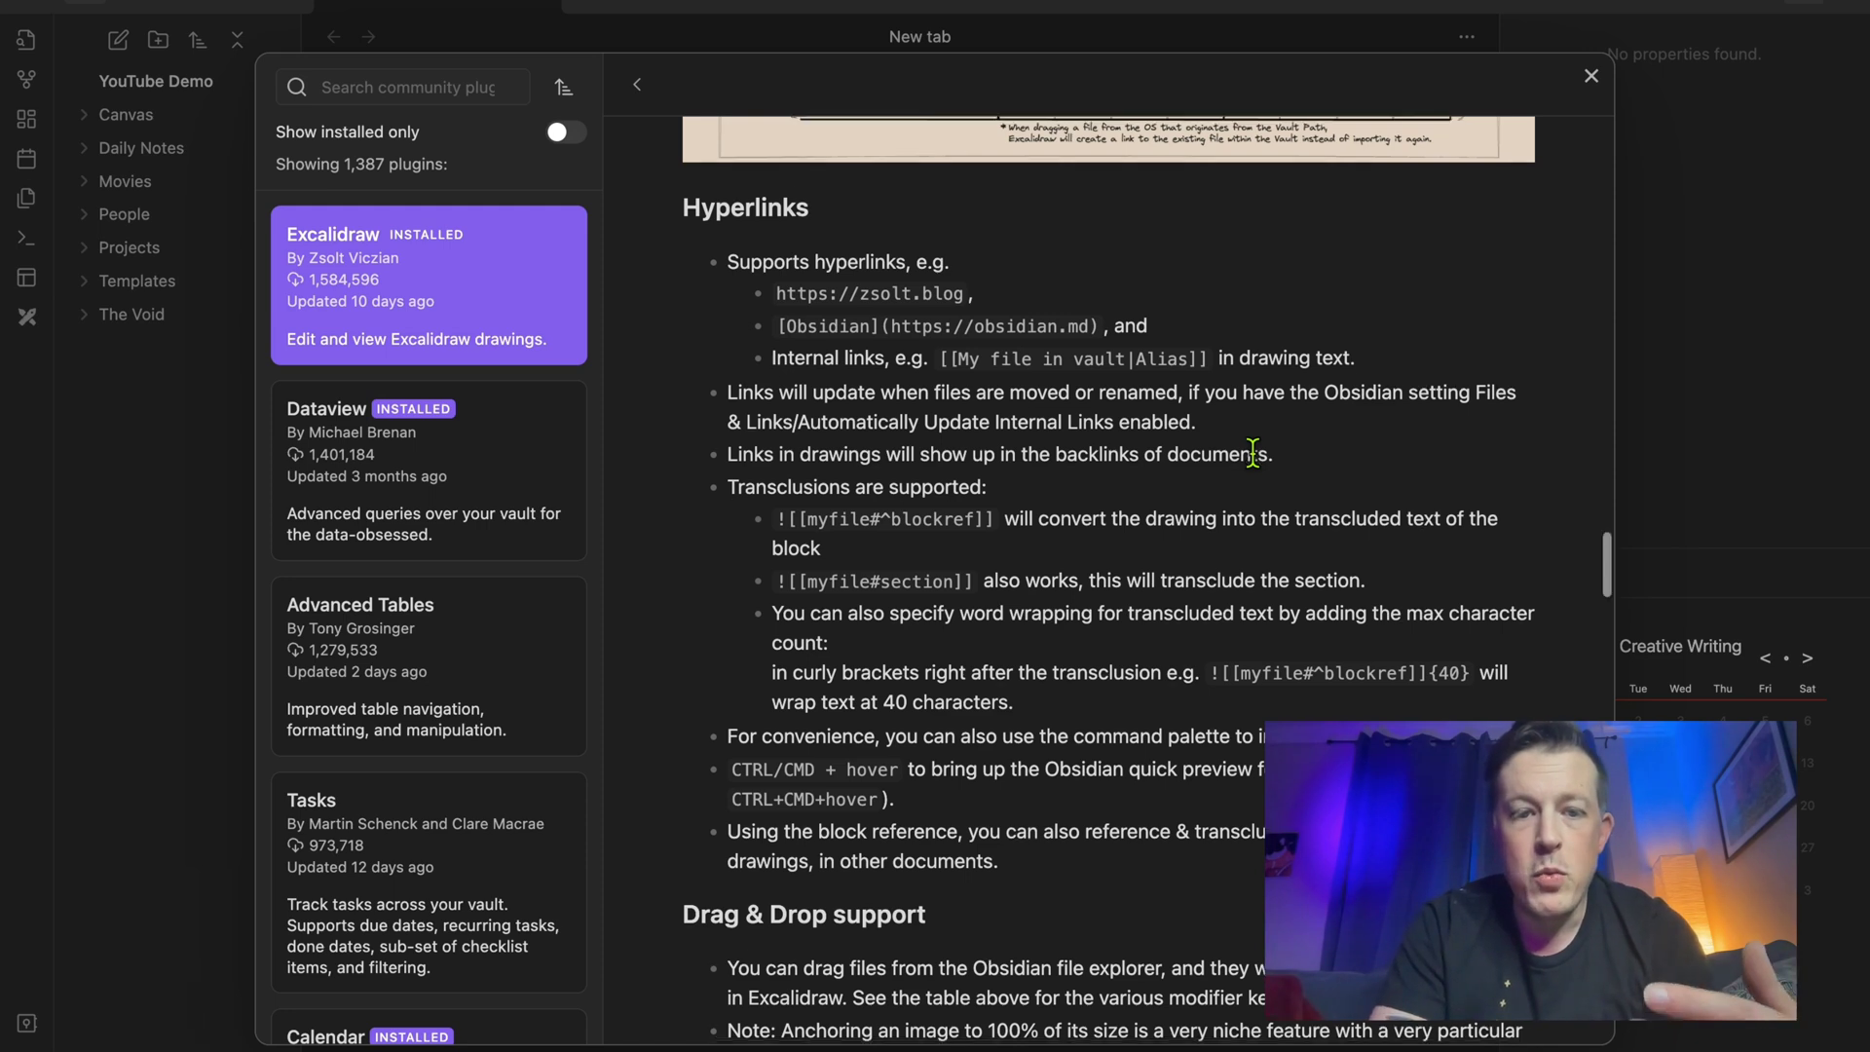
{"action": "scroll", "coordinate": [1254, 453], "scroll_direction": "down", "scroll_amount": 10}
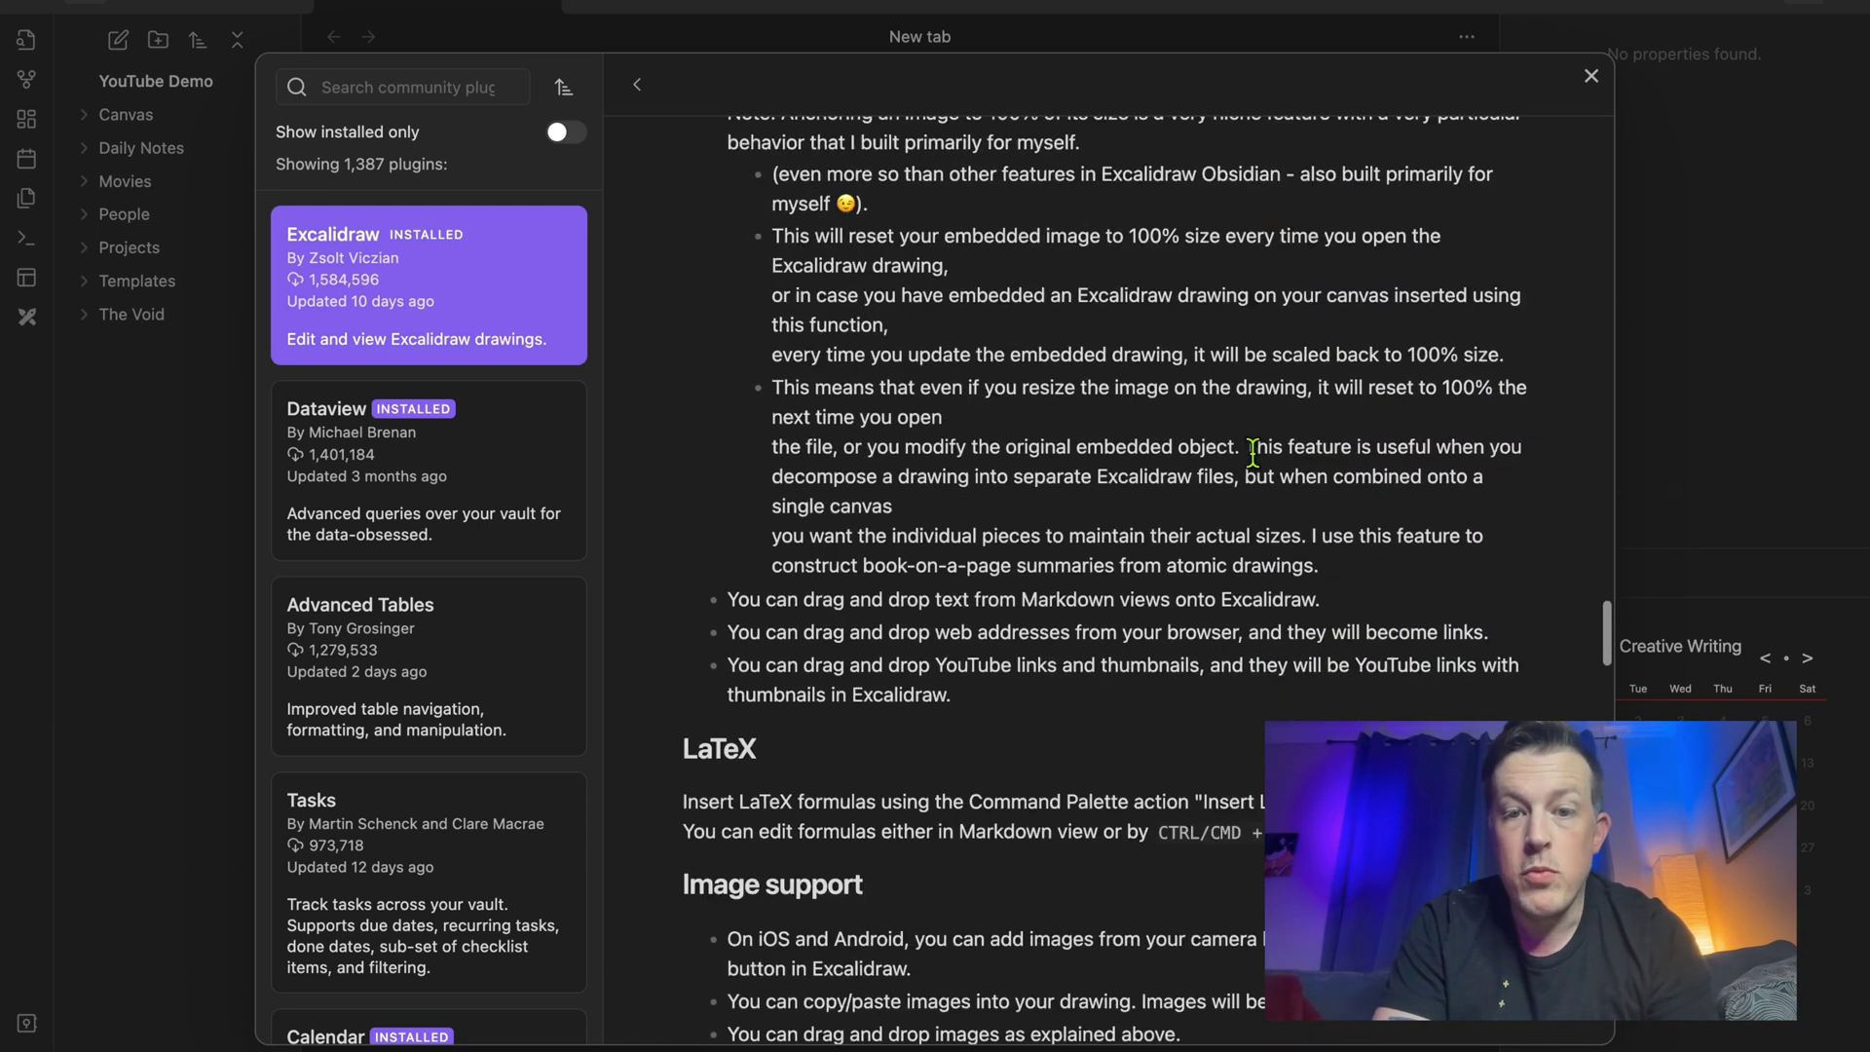
{"action": "scroll", "coordinate": [1253, 454], "scroll_direction": "down", "scroll_amount": 2}
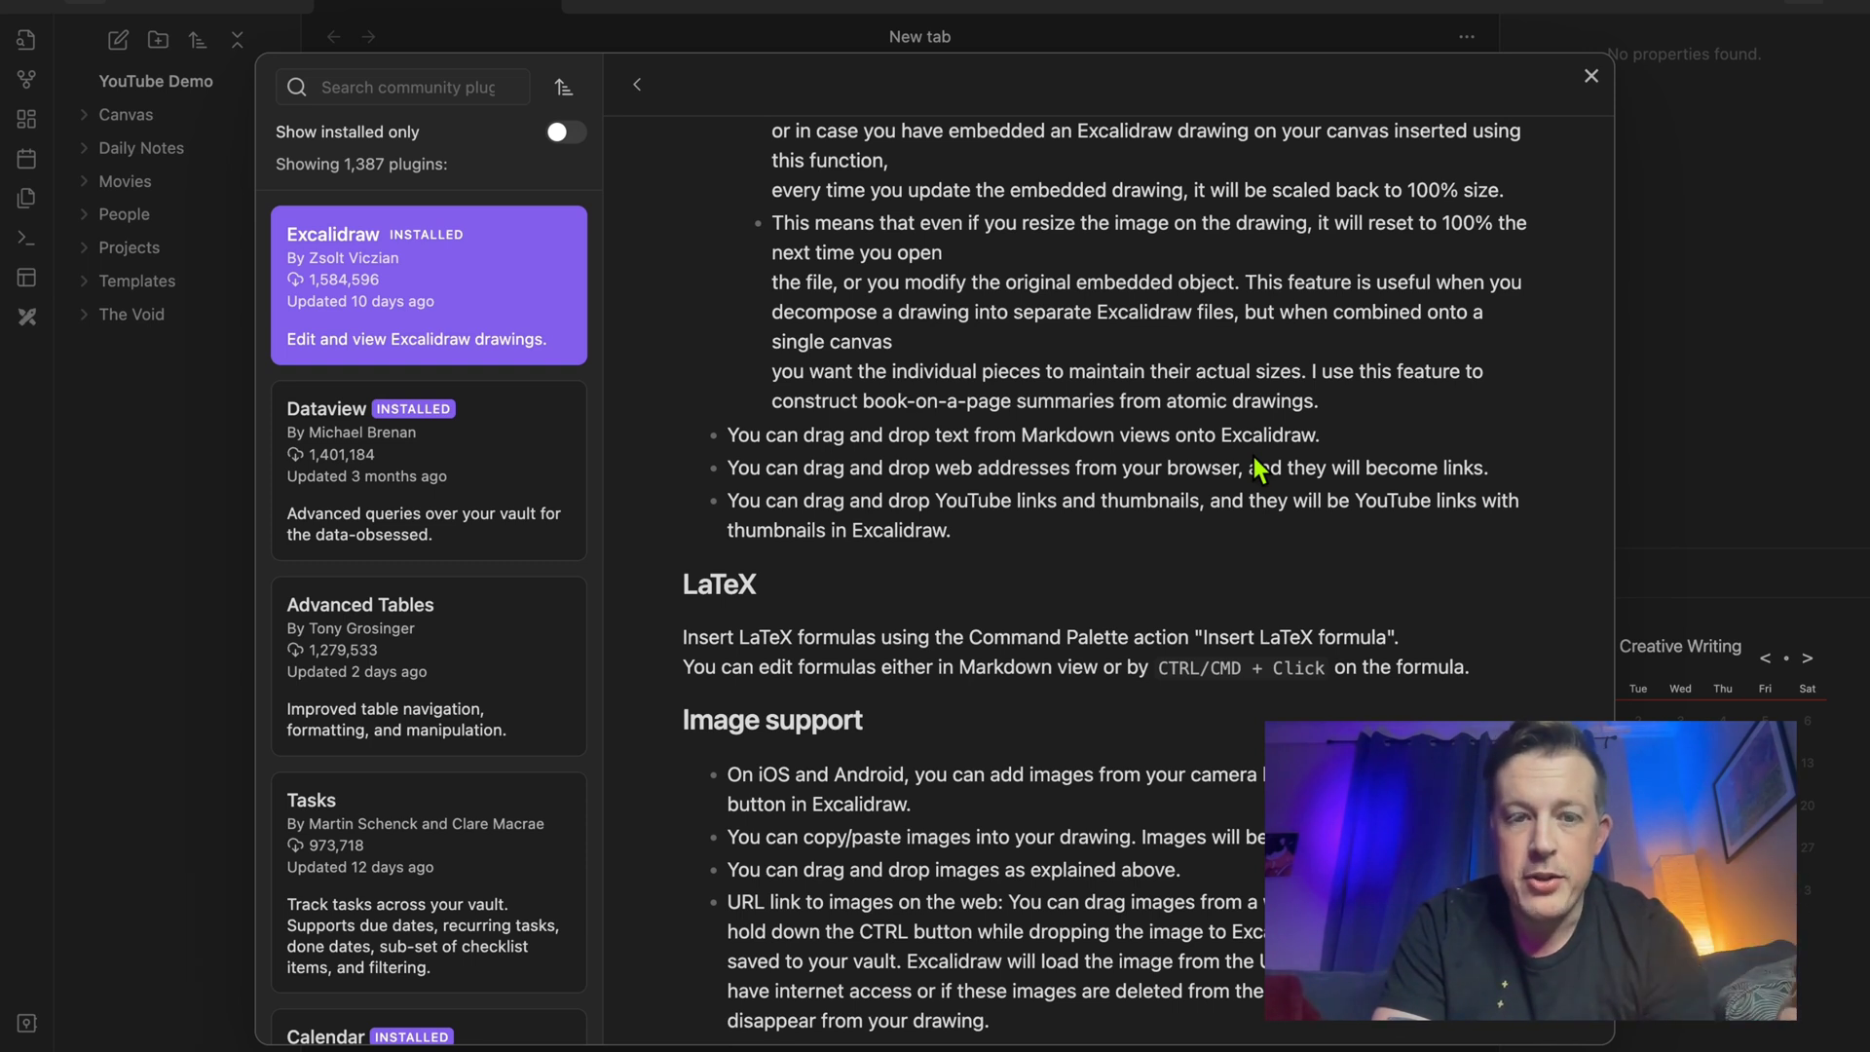
{"action": "scroll", "coordinate": [1252, 455], "scroll_direction": "down", "scroll_amount": 20}
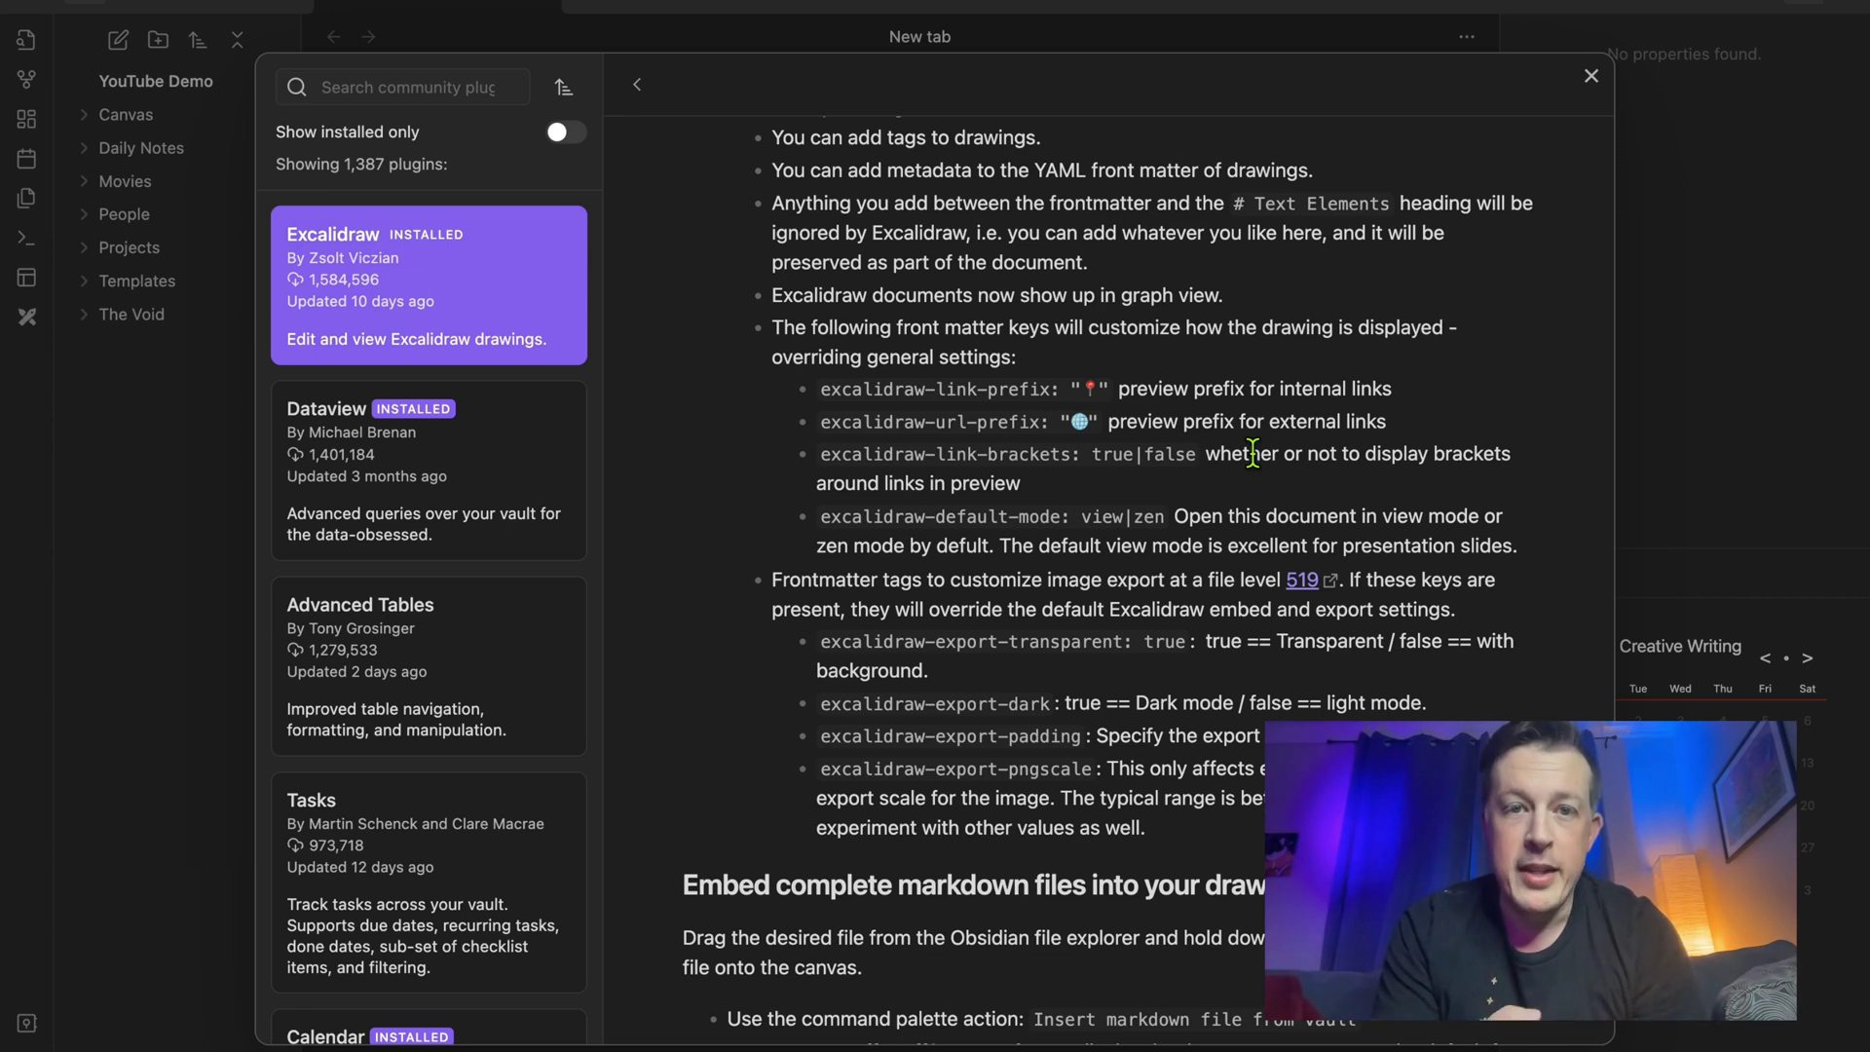
{"action": "scroll", "coordinate": [1463, 593], "scroll_direction": "down", "scroll_amount": 10}
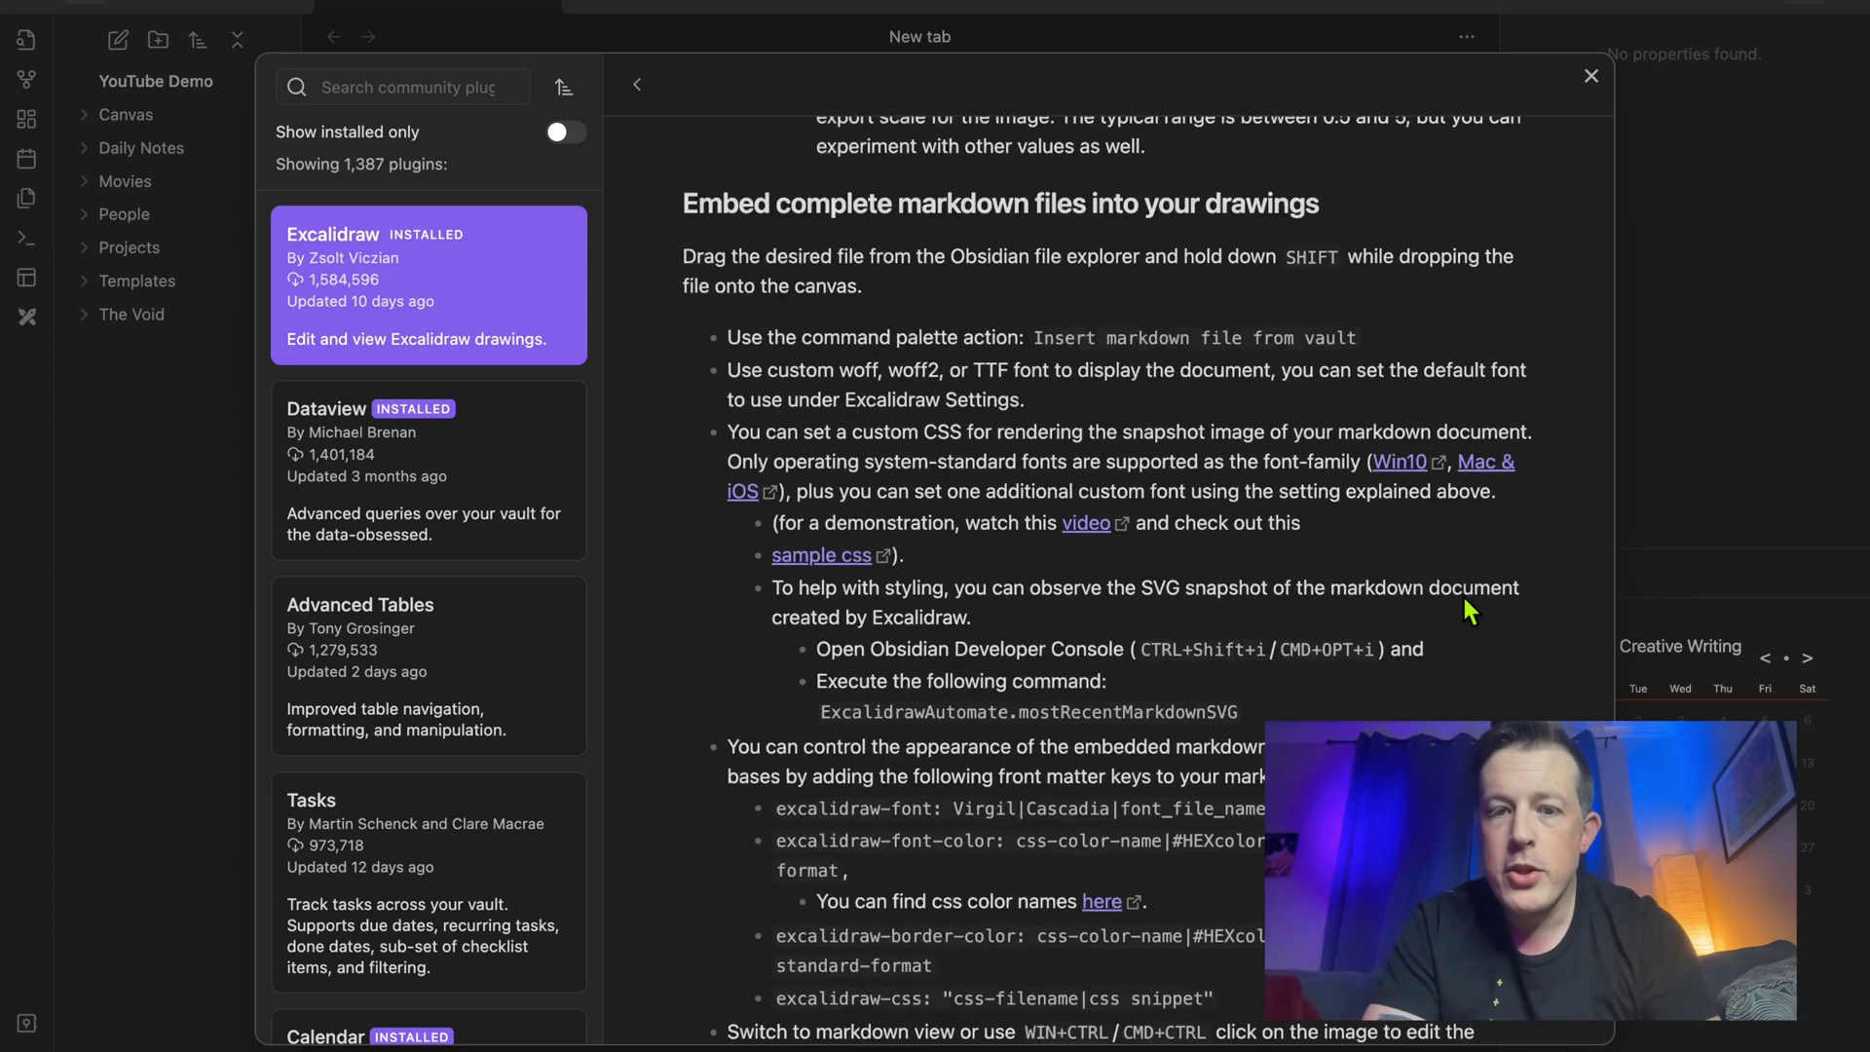
{"action": "left_click", "coordinate": [1589, 75]}
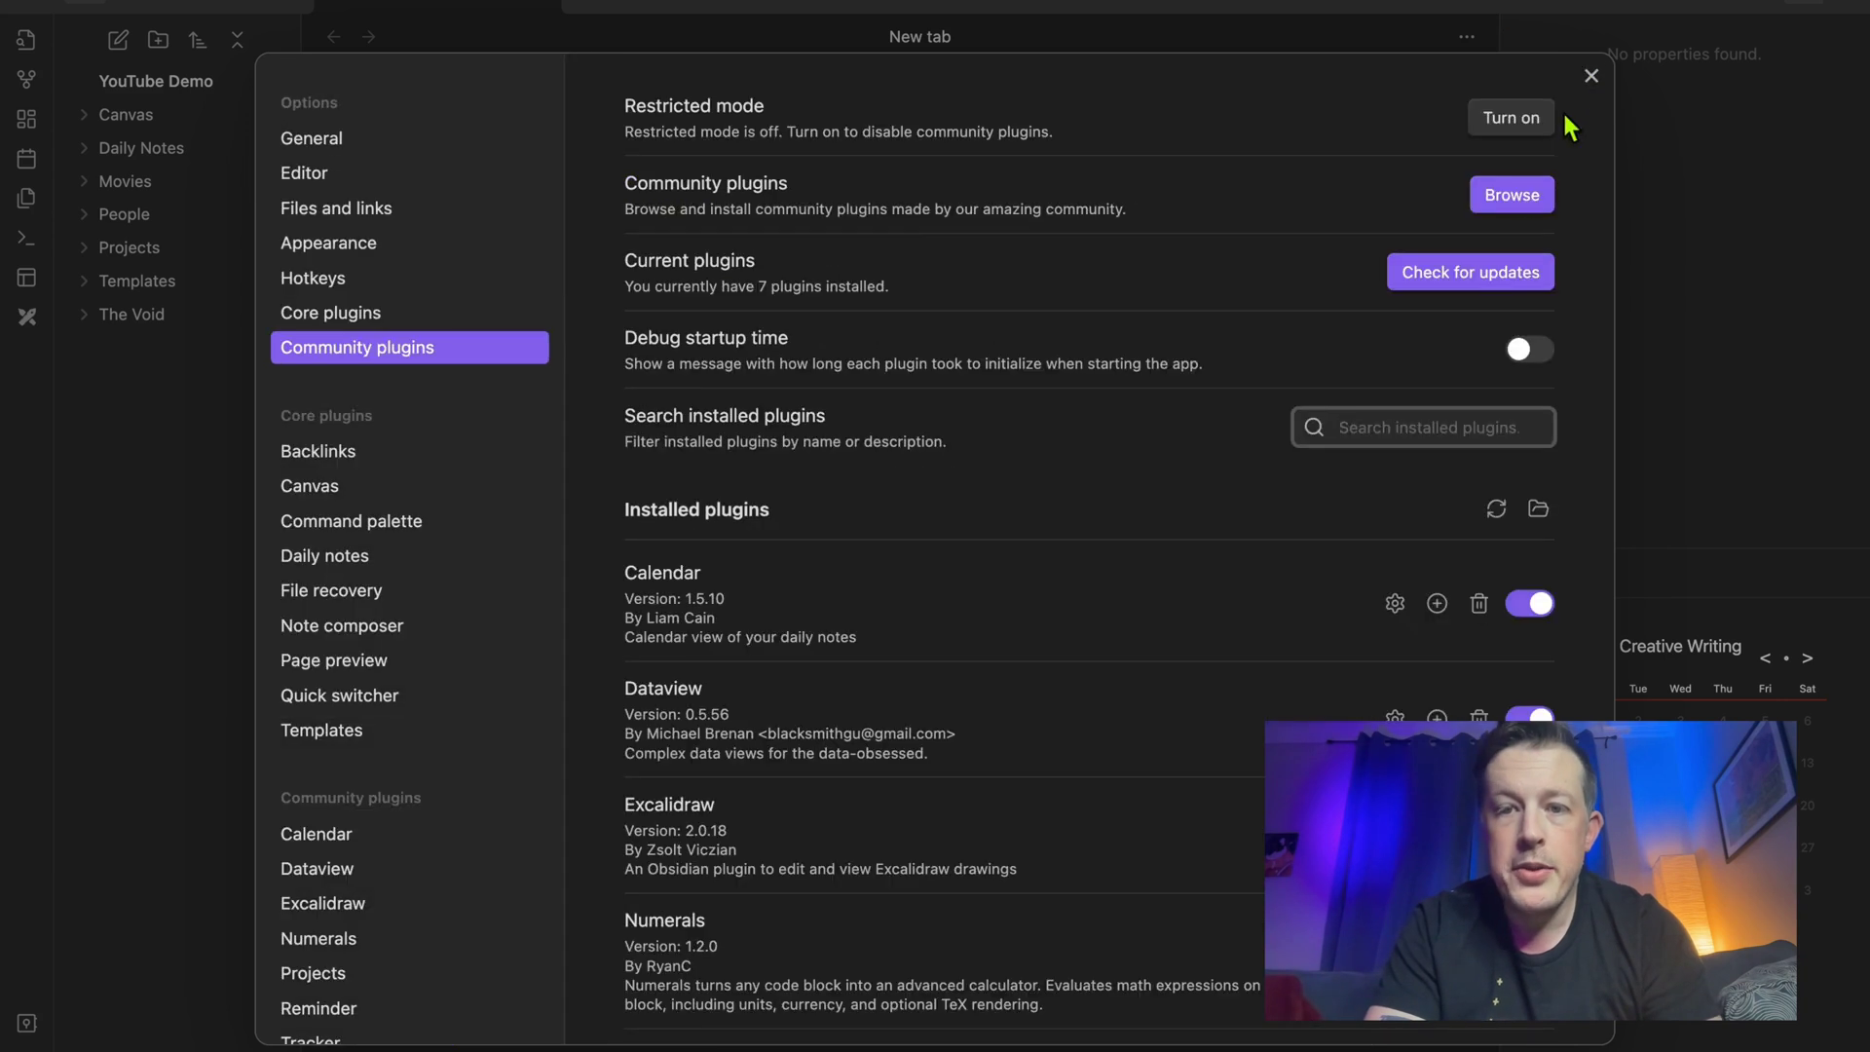
{"action": "left_click", "coordinate": [1590, 77]}
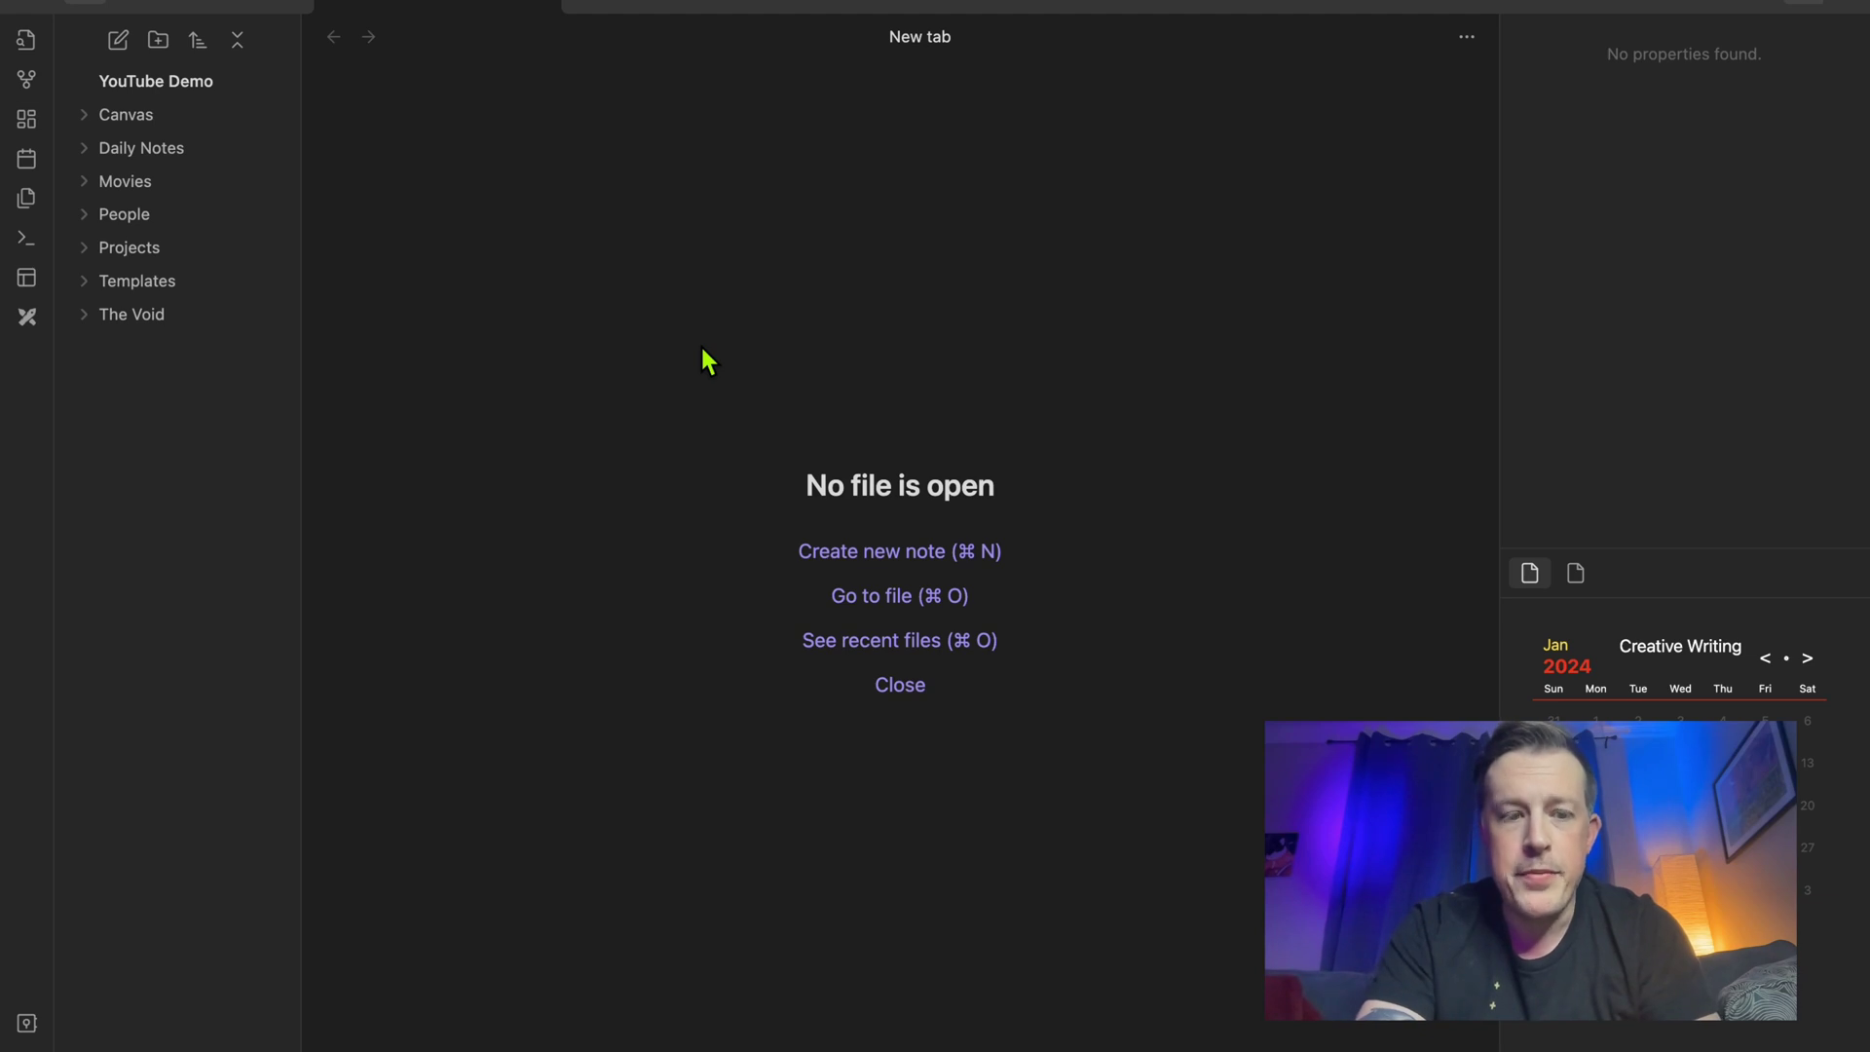
Create a new Excalidraw drawing in the current active window.
{"action": "key", "text": "super+p"}
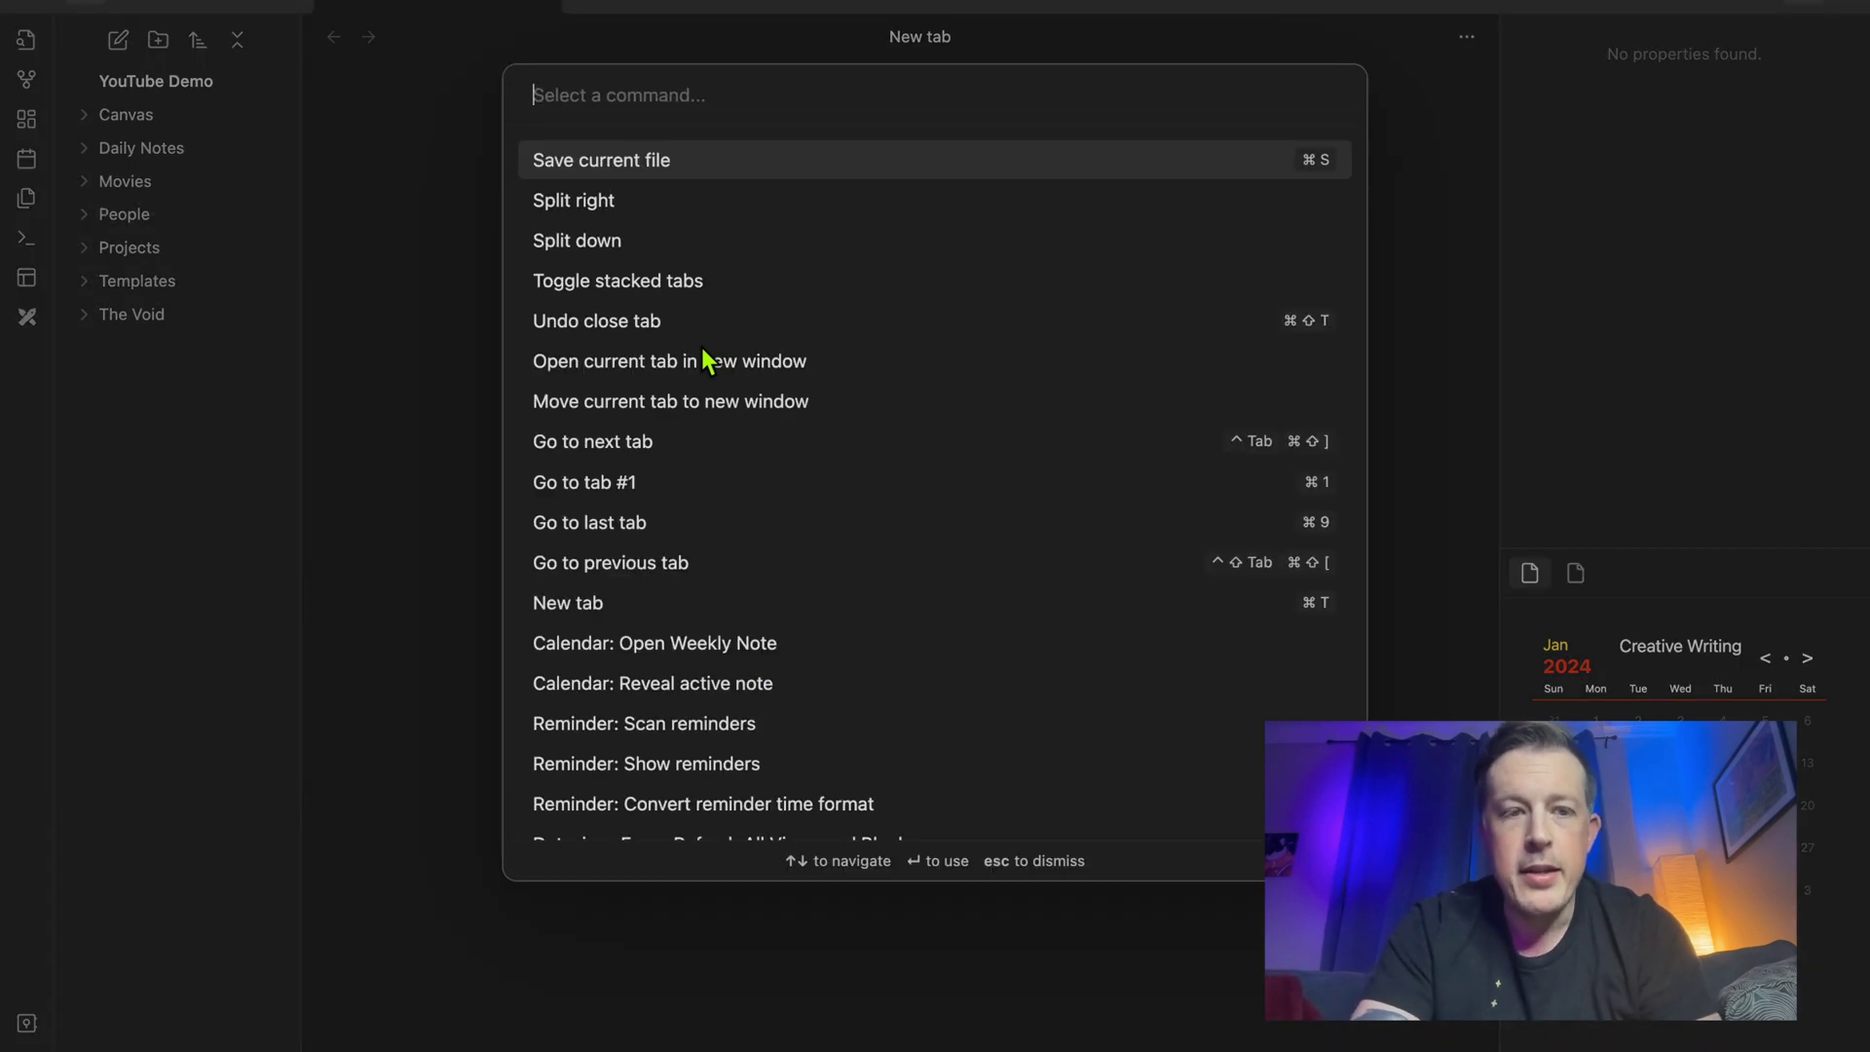
{"action": "type", "text": "exca"}
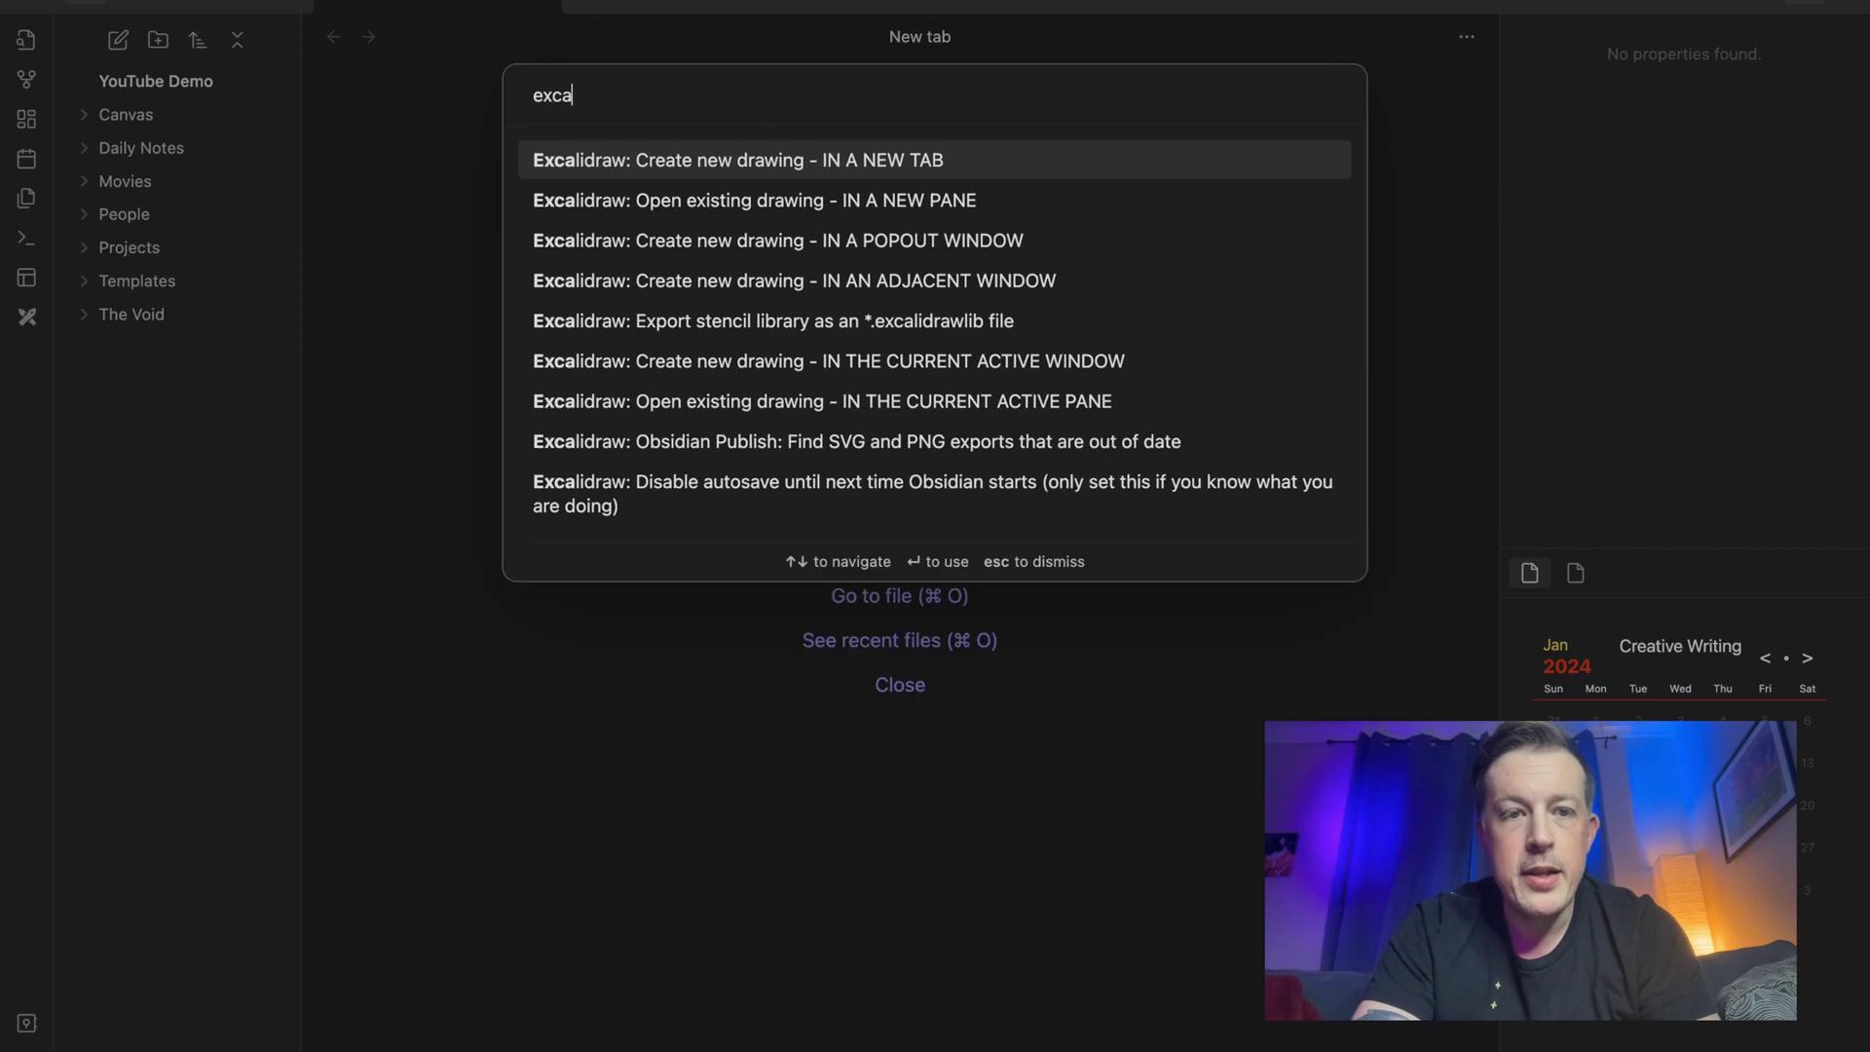
{"action": "type", "text": "lidraw"}
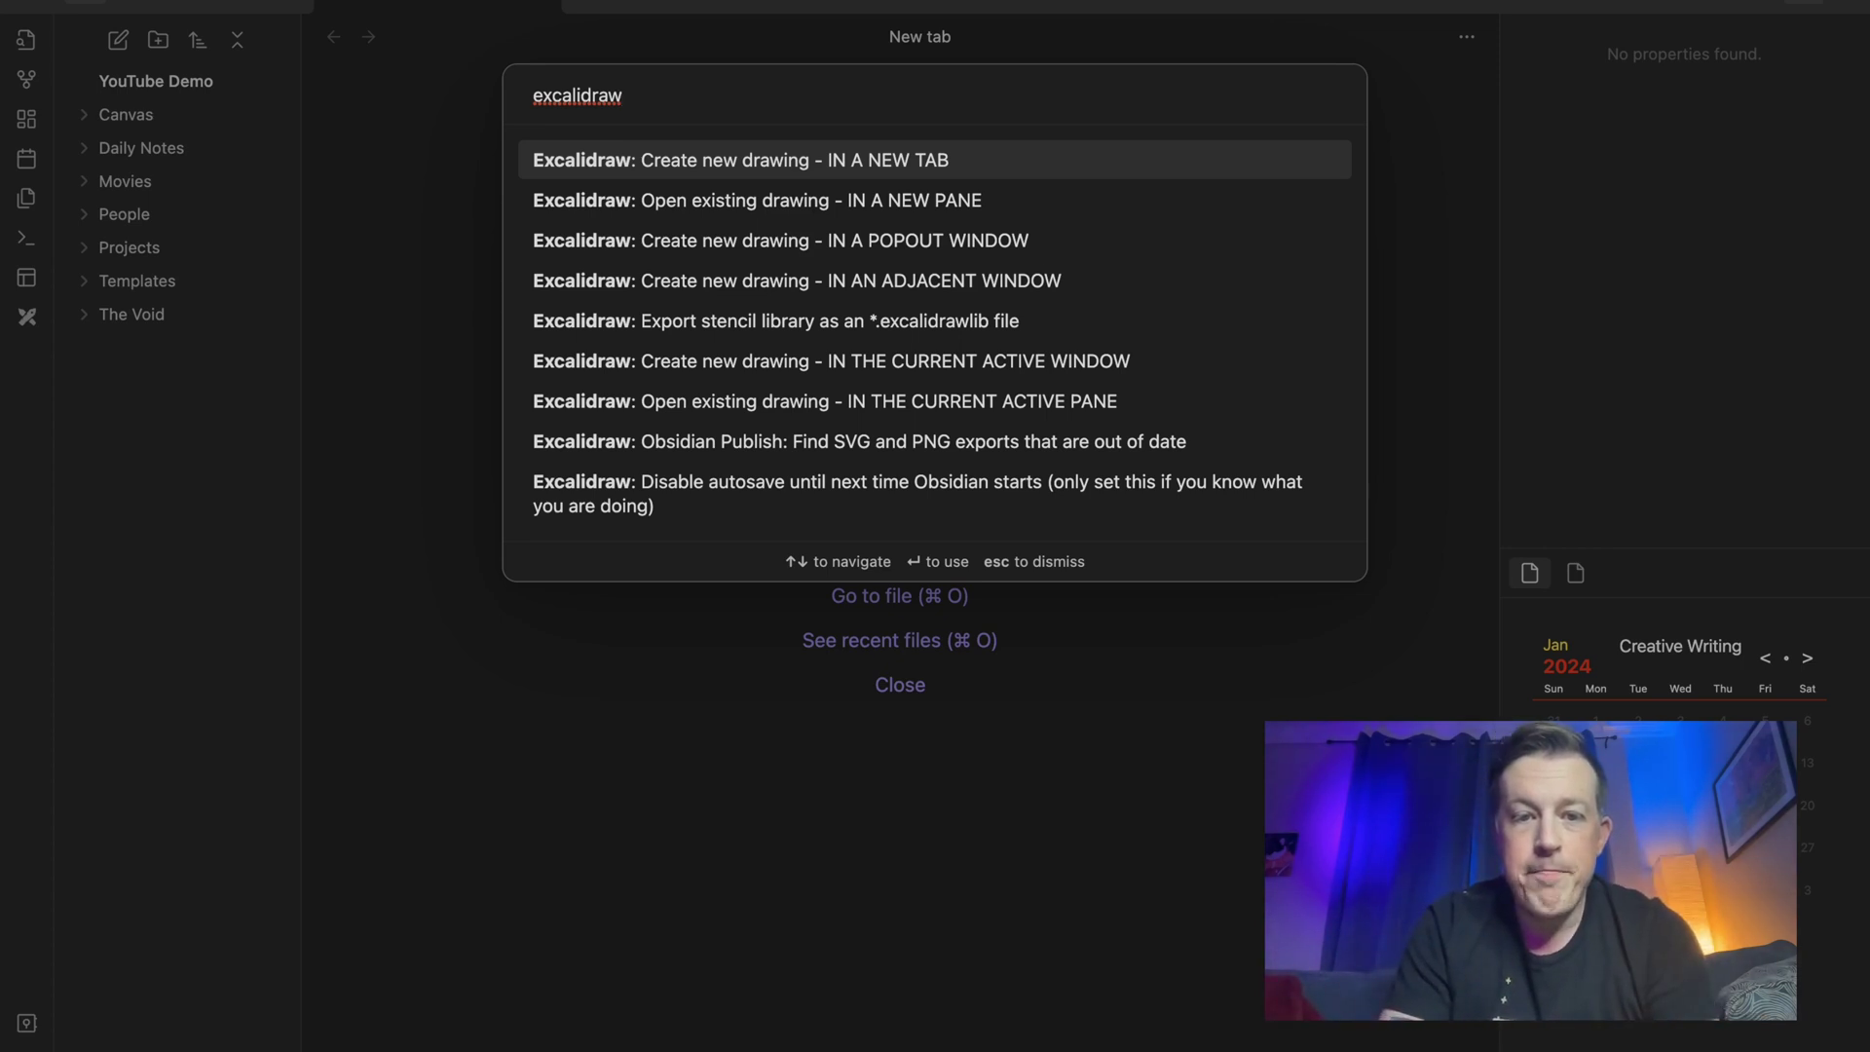
{"action": "key", "text": "Down"}
{"action": "key", "text": "Down"}
{"action": "key", "text": "Down"}
{"action": "key", "text": "Down"}
{"action": "key", "text": "Down"}
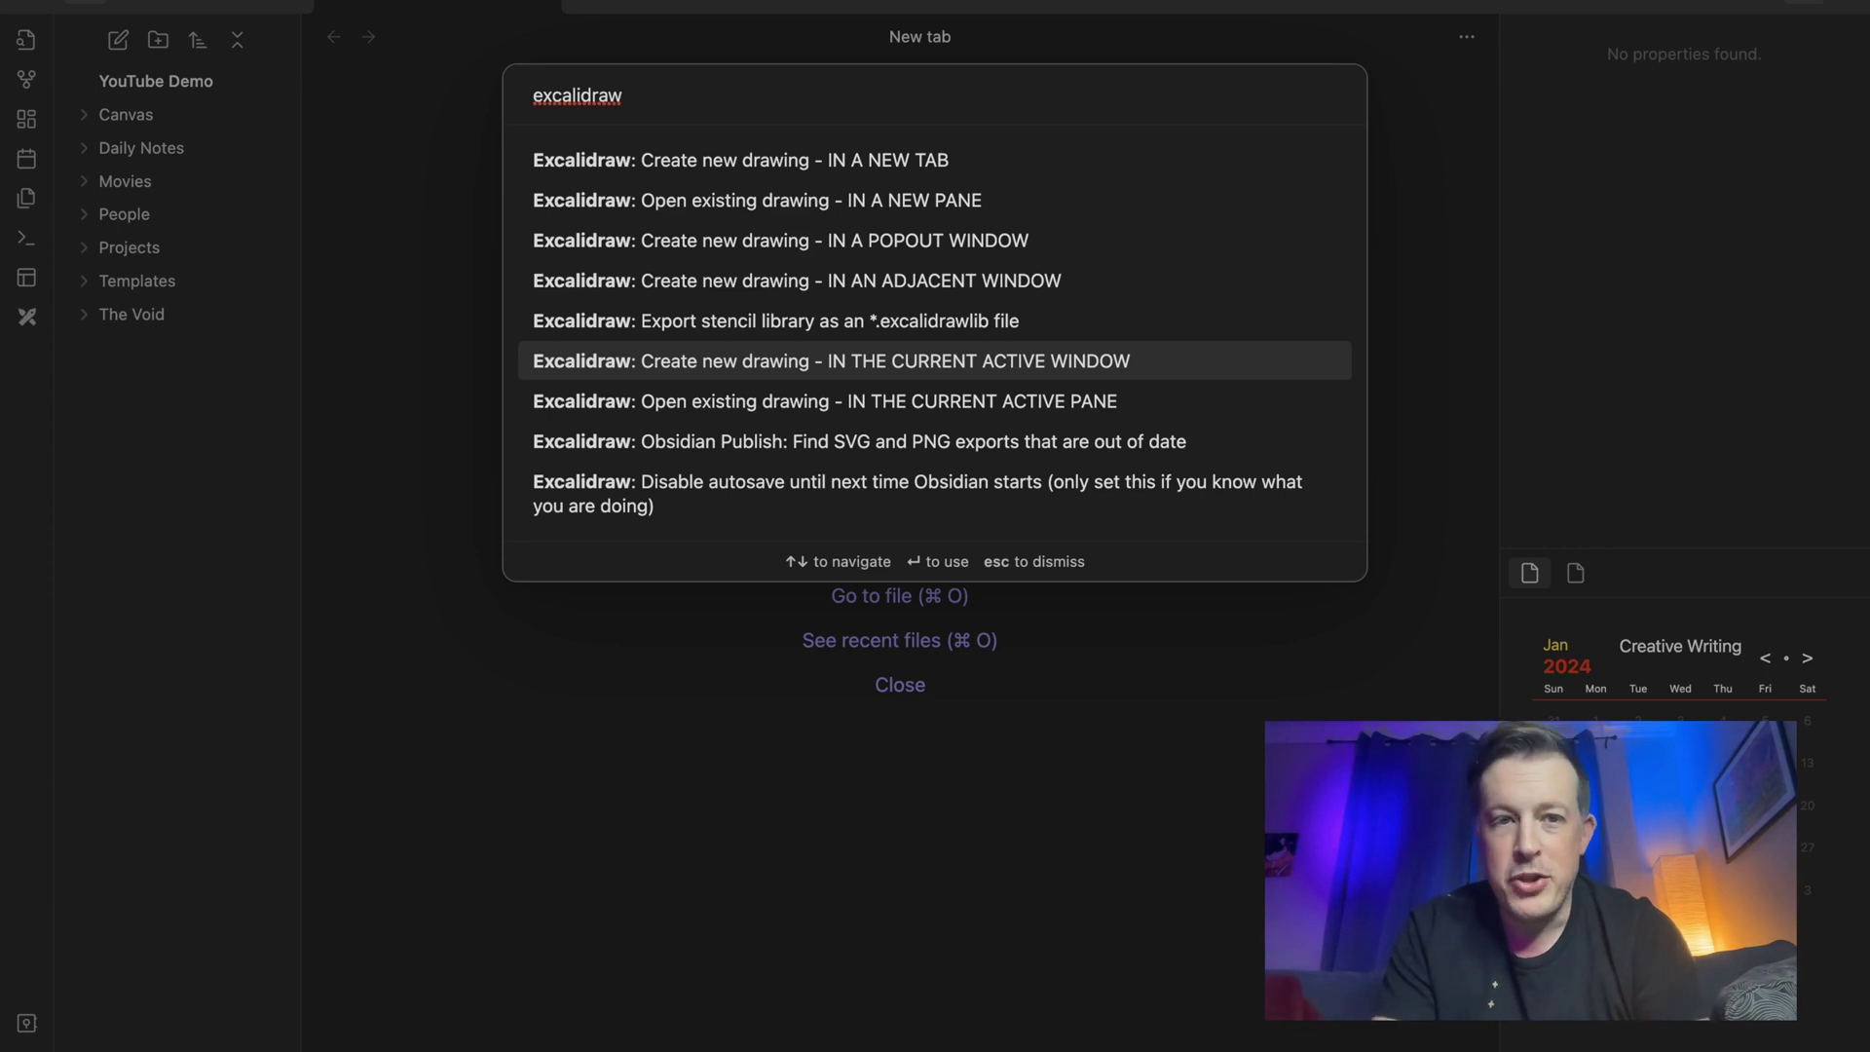
{"action": "key", "text": "Return"}
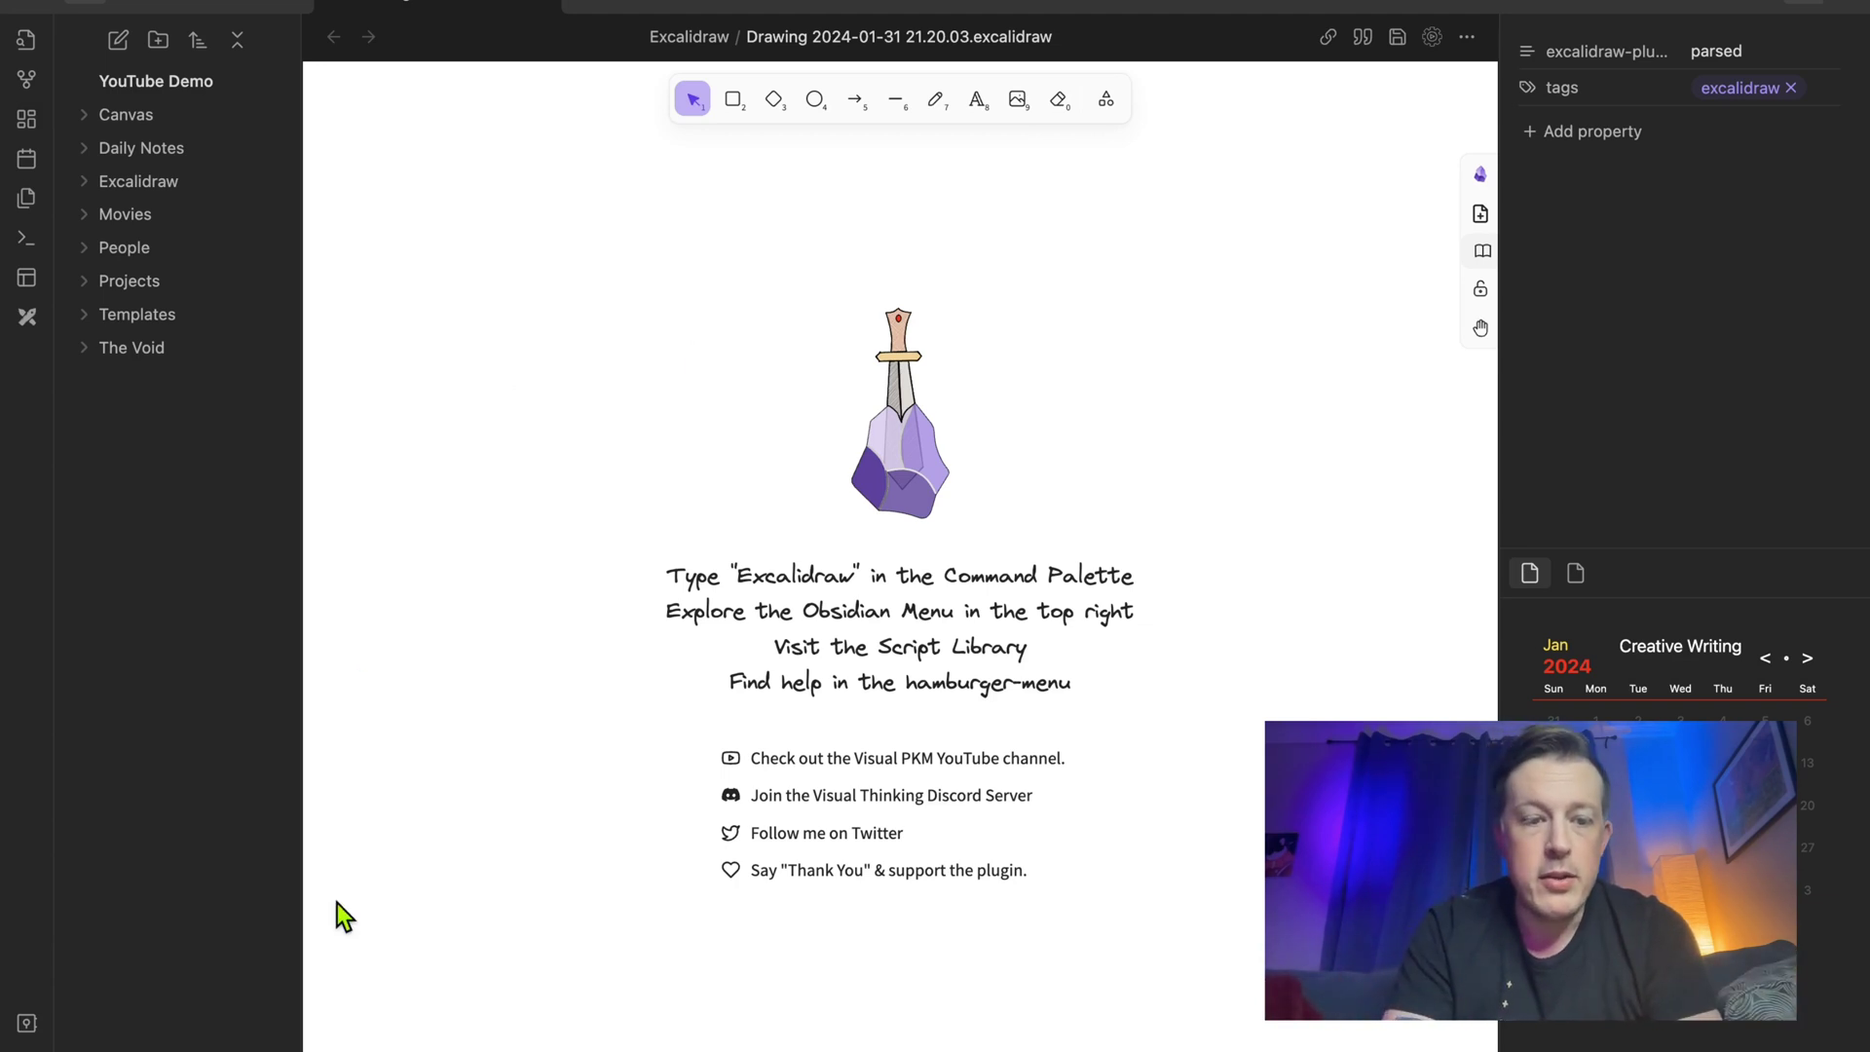
{"action": "left_click_drag", "start_coordinate": [336, 923], "coordinate": [1010, 851]}
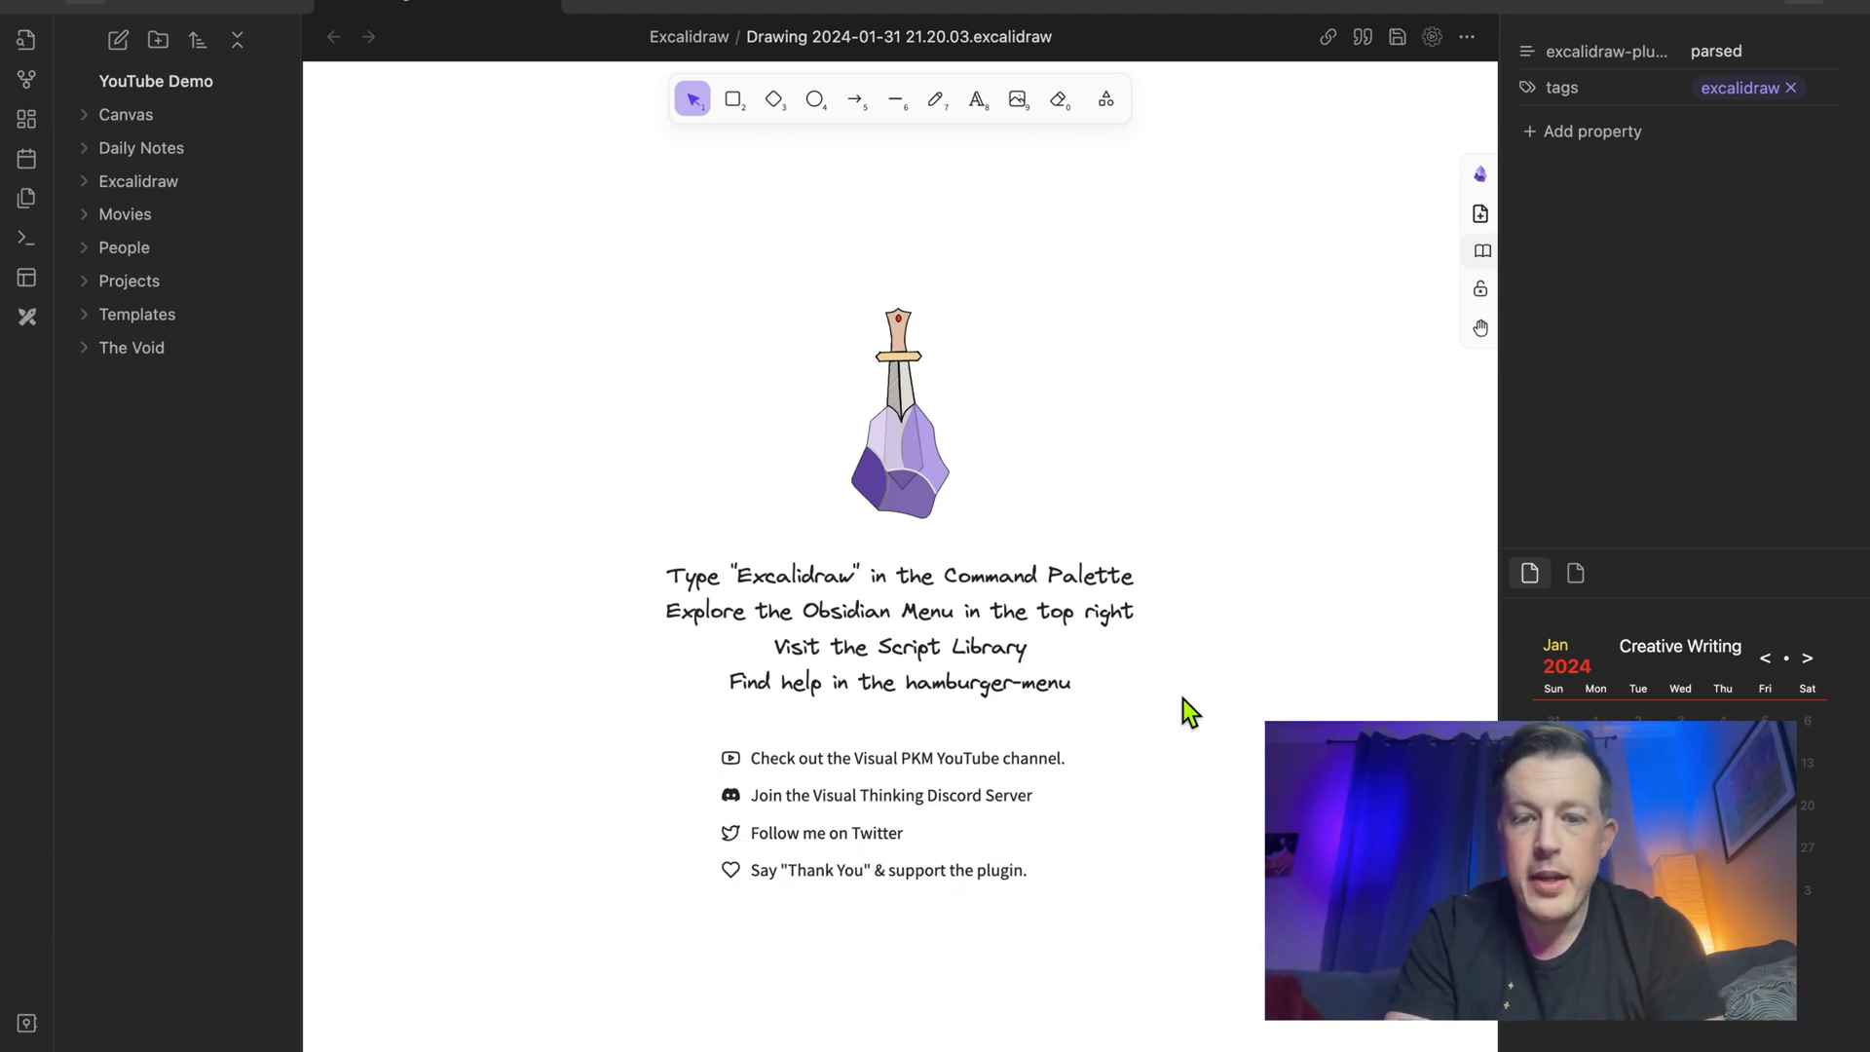
{"action": "left_click", "coordinate": [908, 400]}
{"action": "left_click_drag", "start_coordinate": [895, 440], "coordinate": [956, 436]}
{"action": "left_click_drag", "start_coordinate": [887, 298], "coordinate": [925, 481]}
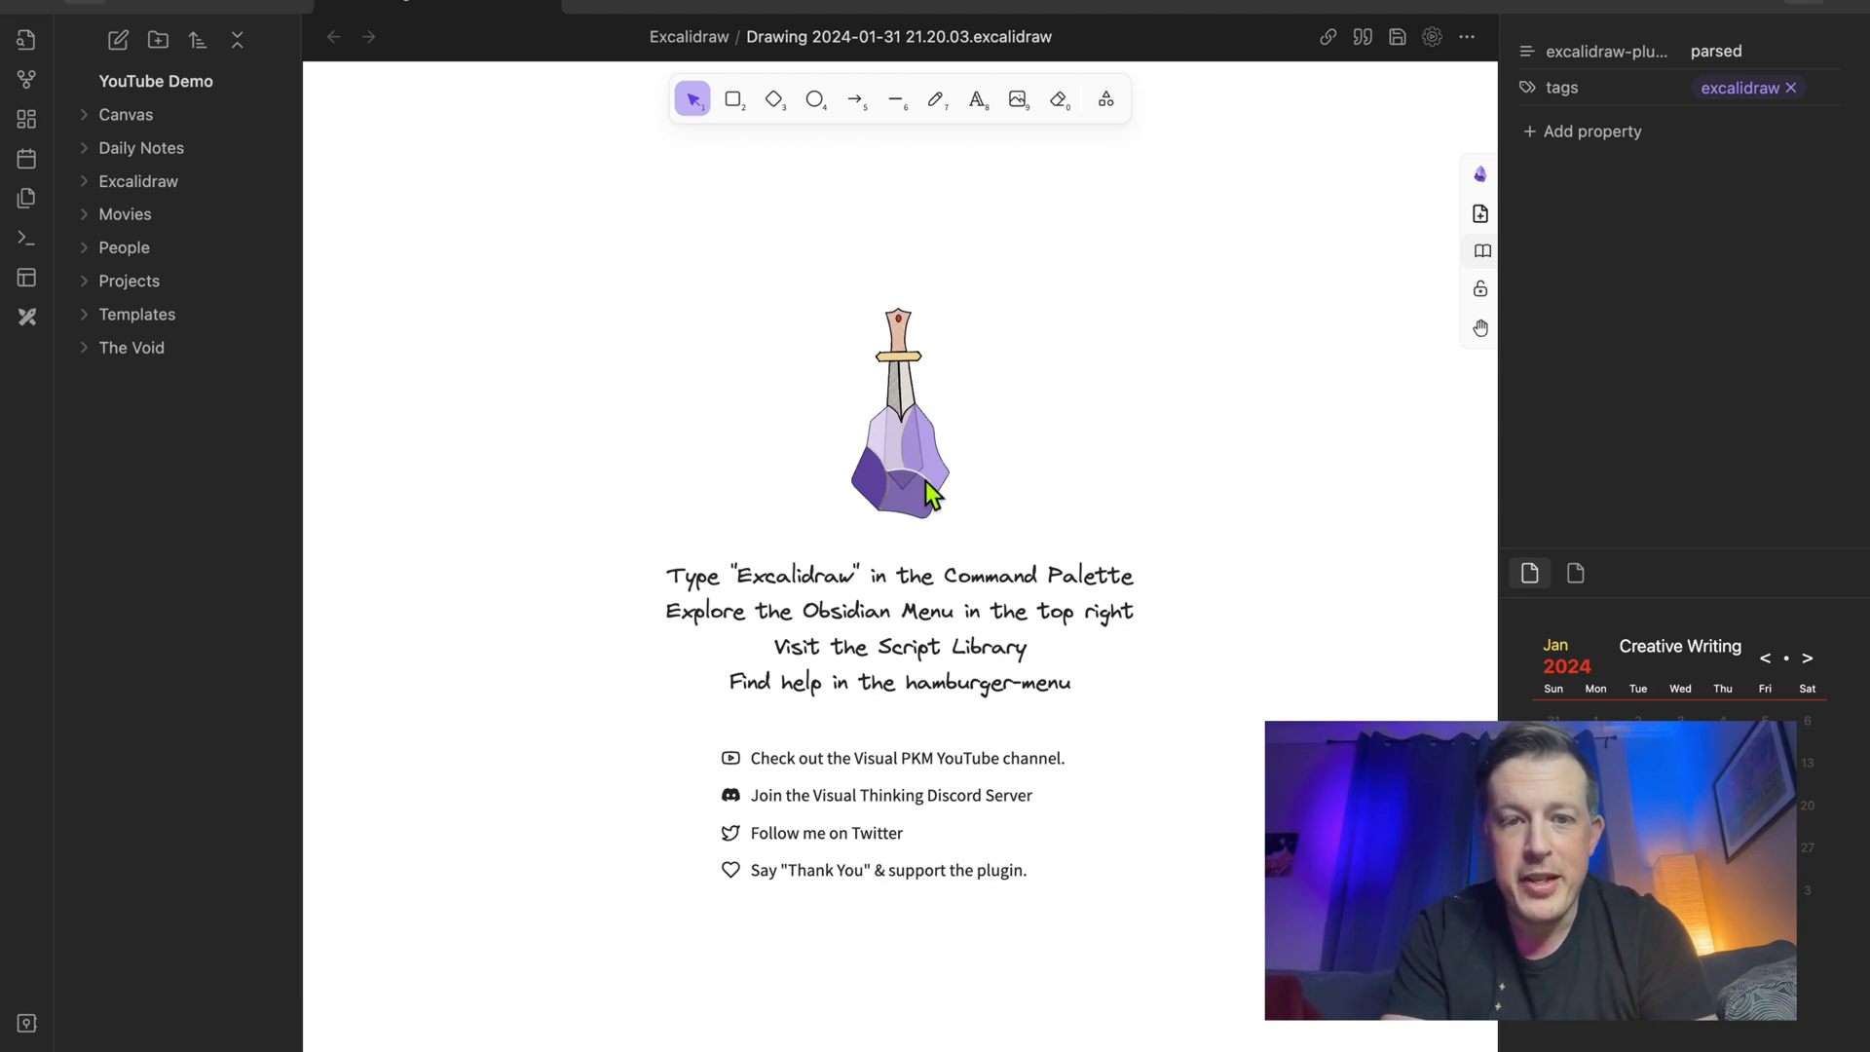
{"action": "left_click_drag", "start_coordinate": [827, 335], "coordinate": [908, 472]}
Add the text "You can add text here." to the drawing canvas and move it slightly up toward the horizontal centre.
{"action": "double_click", "coordinate": [908, 472]}
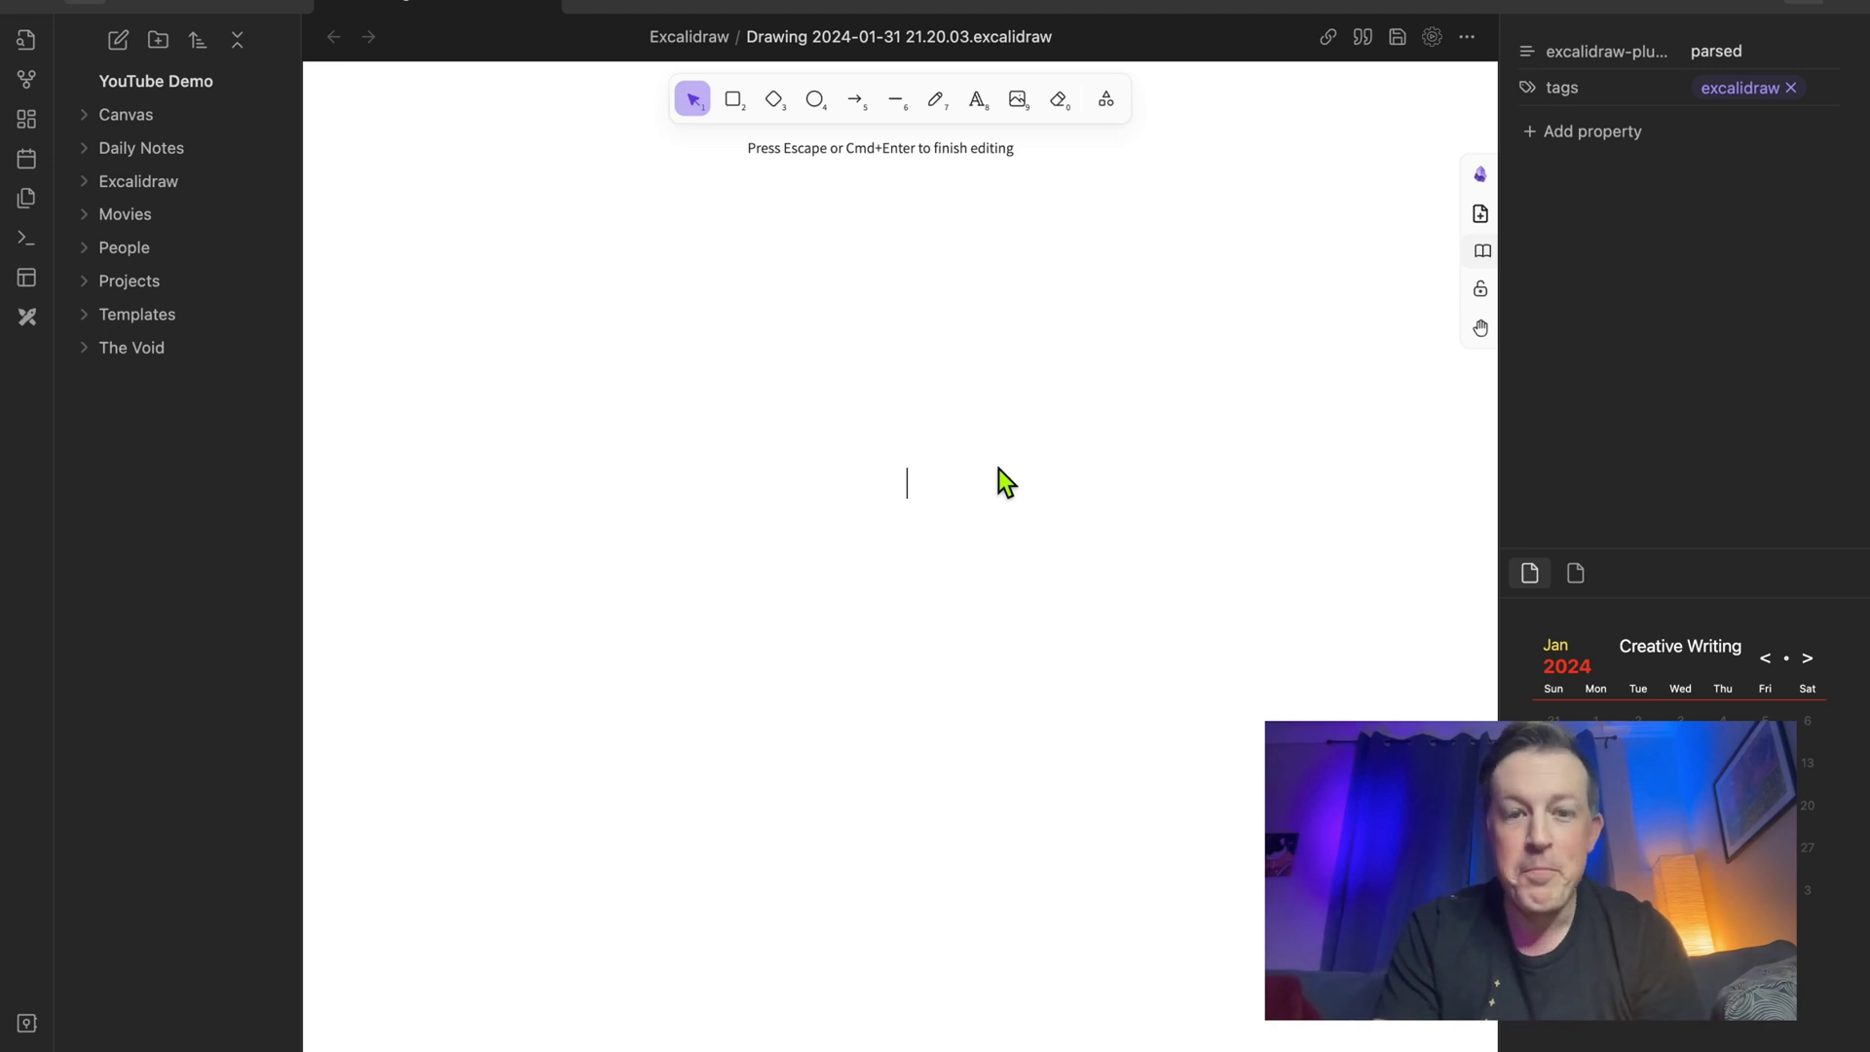
{"action": "type", "text": "Y"}
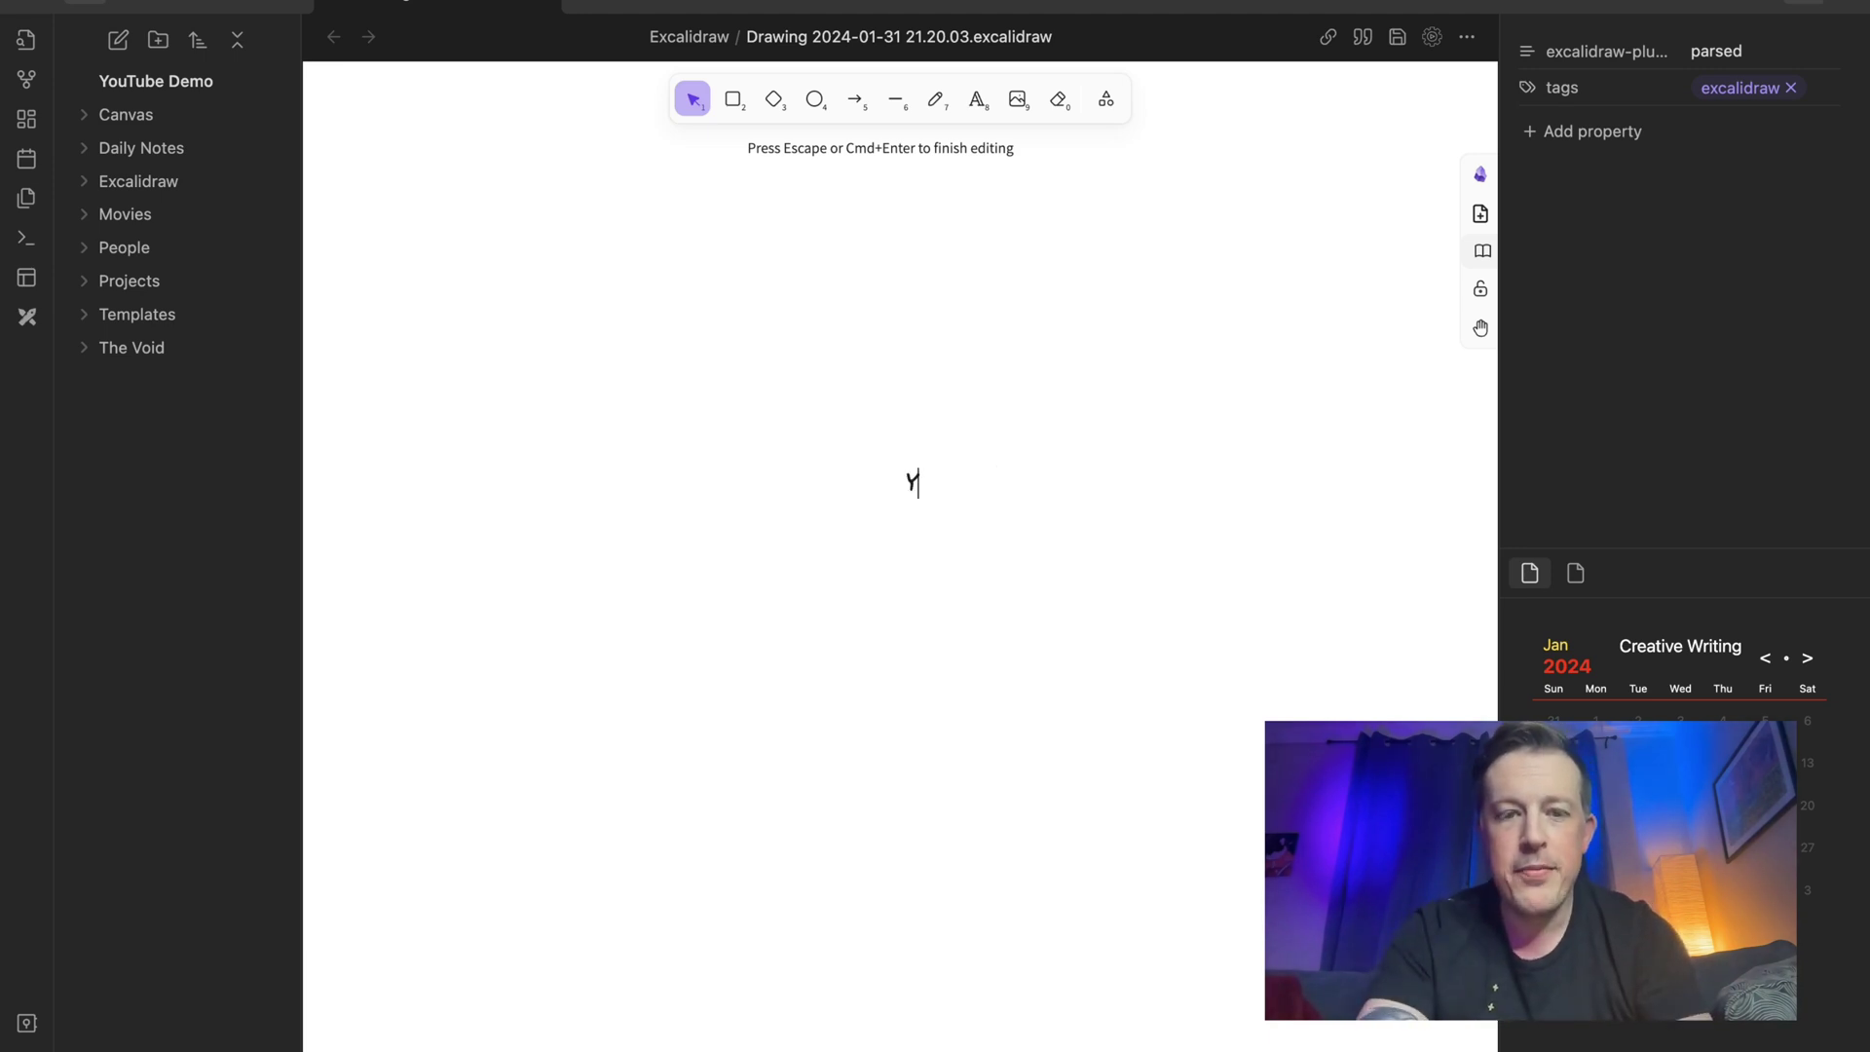
{"action": "type", "text": "ou can add te"}
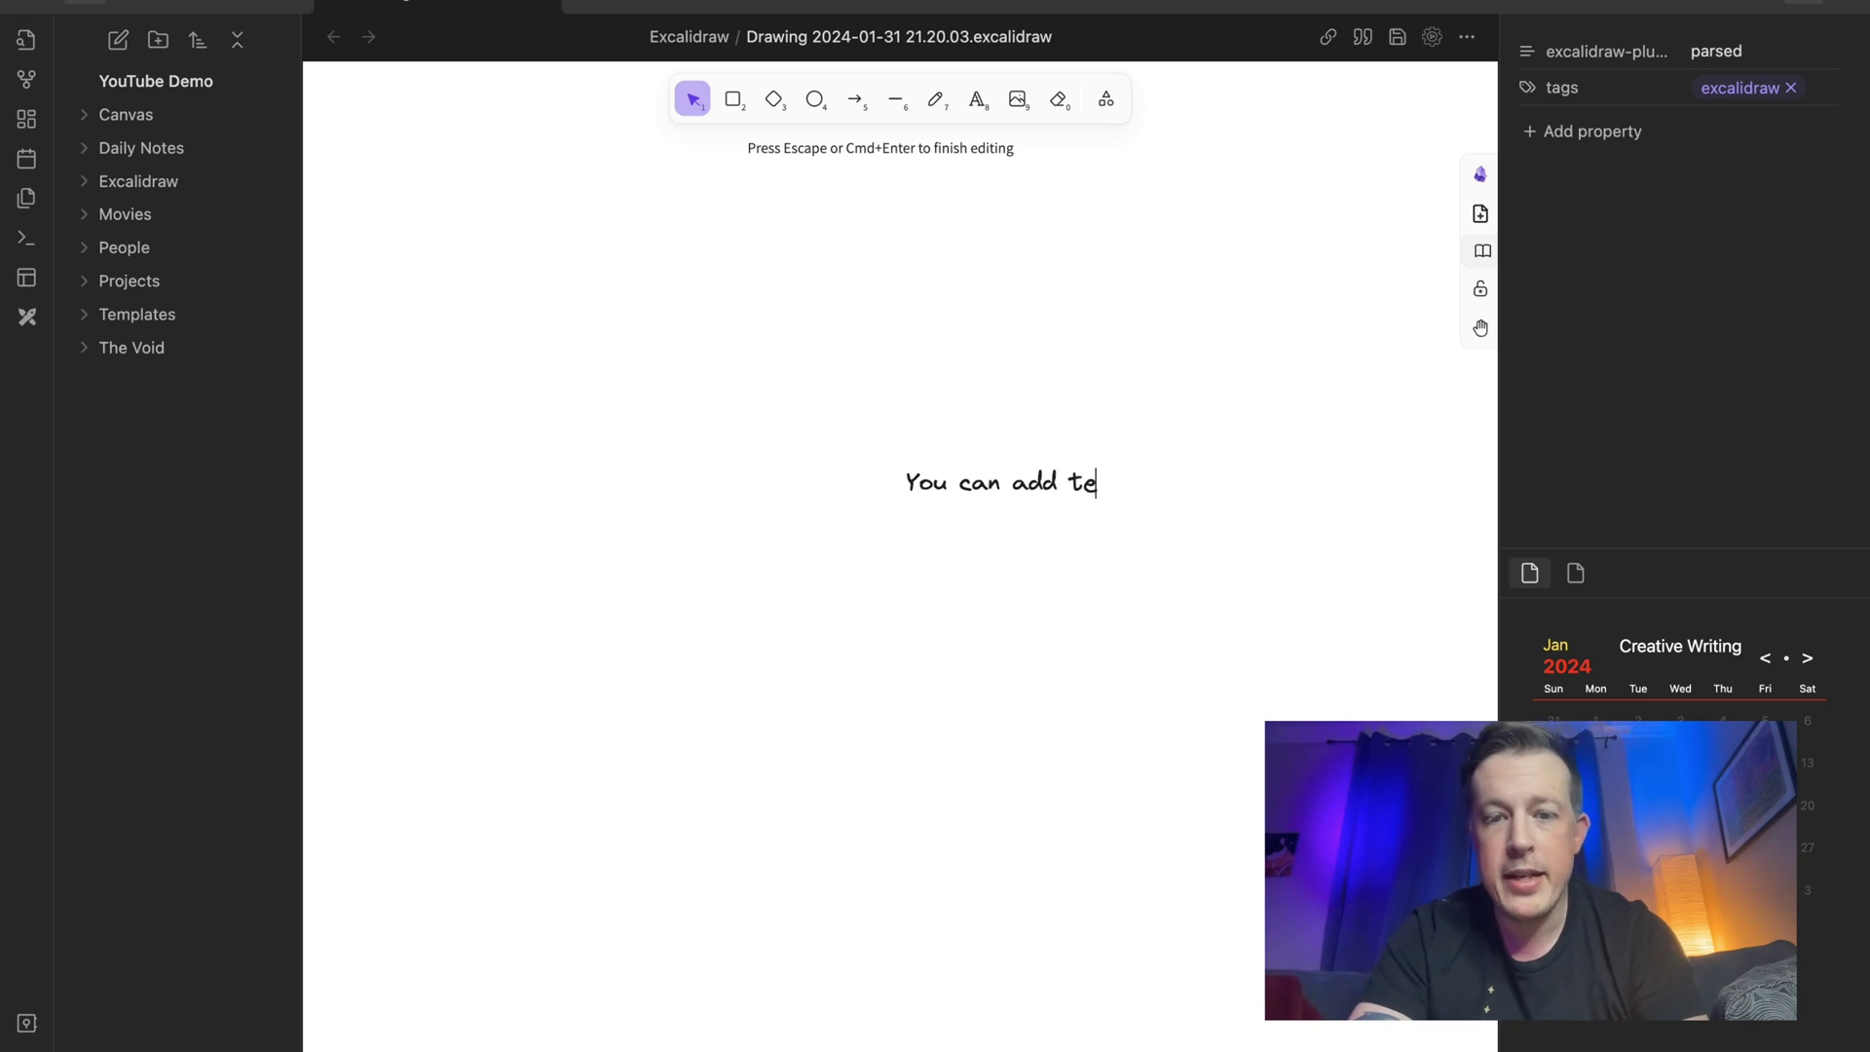
{"action": "type", "text": "xt here."}
{"action": "left_click", "coordinate": [1007, 624]}
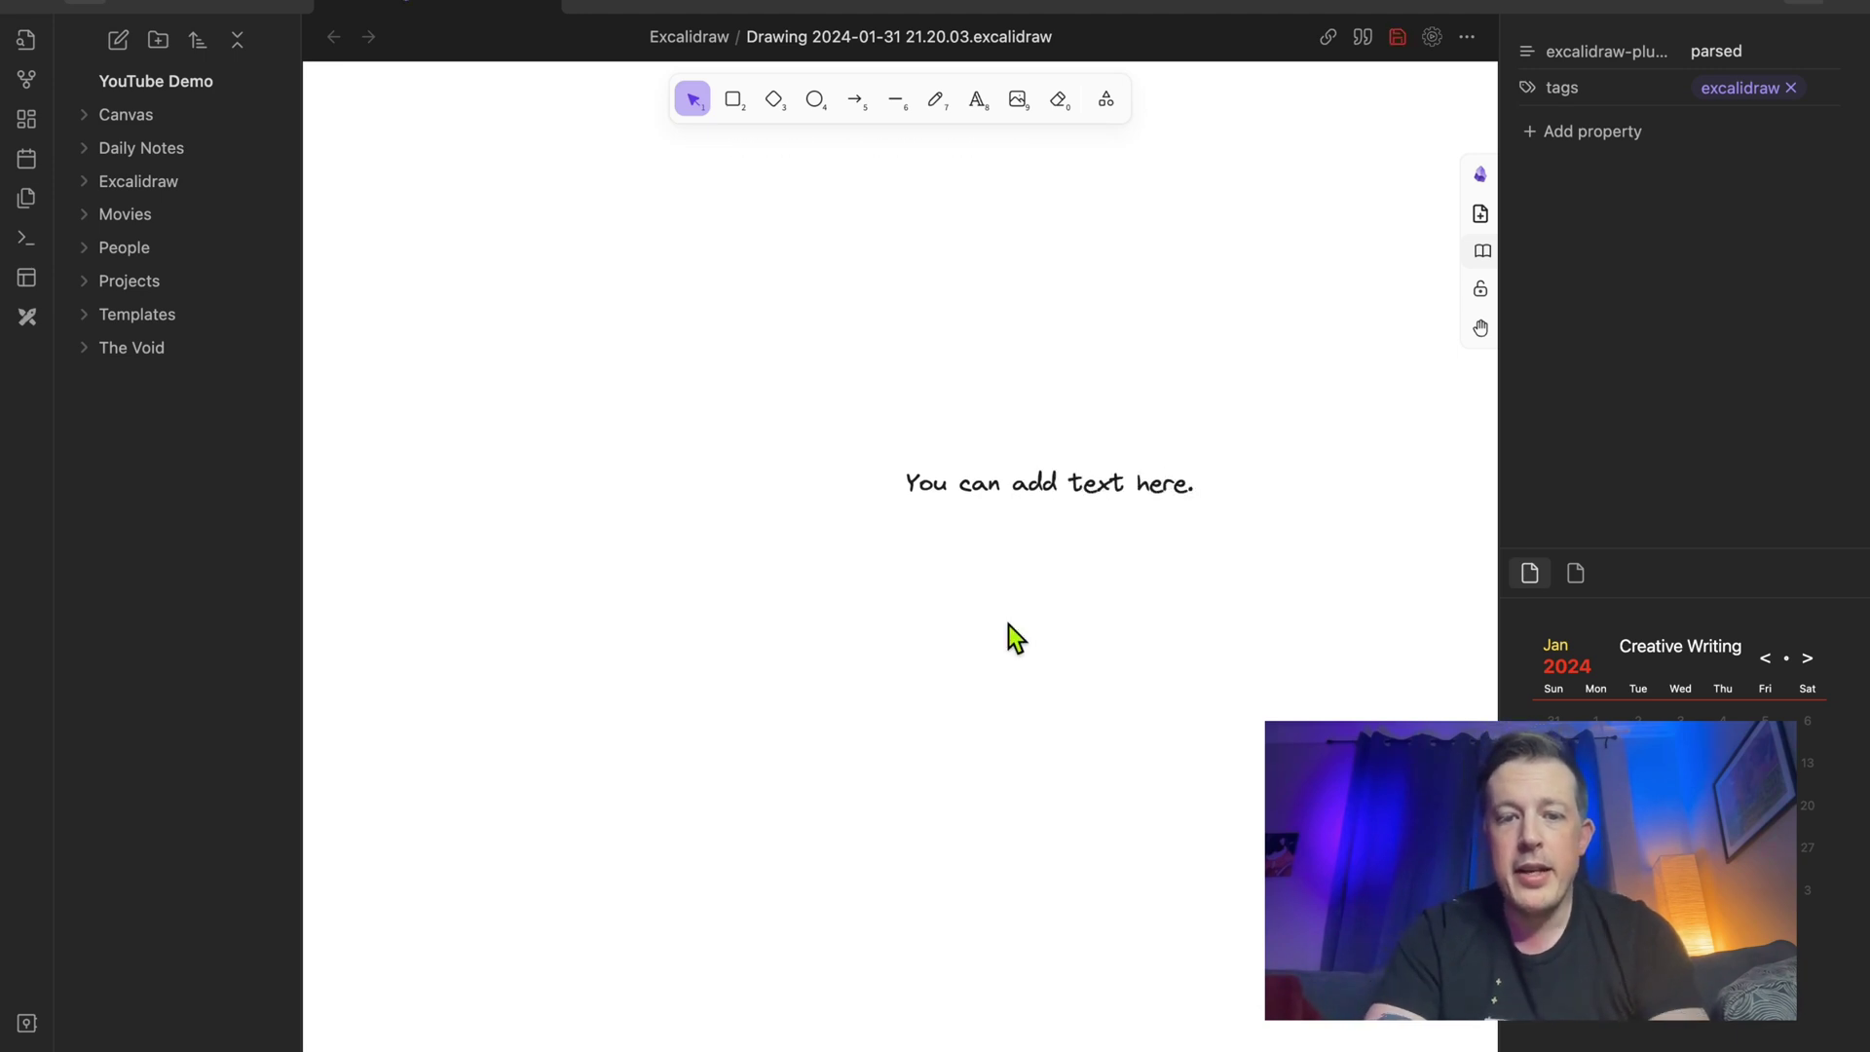
{"action": "left_click_drag", "start_coordinate": [996, 474], "coordinate": [921, 455]}
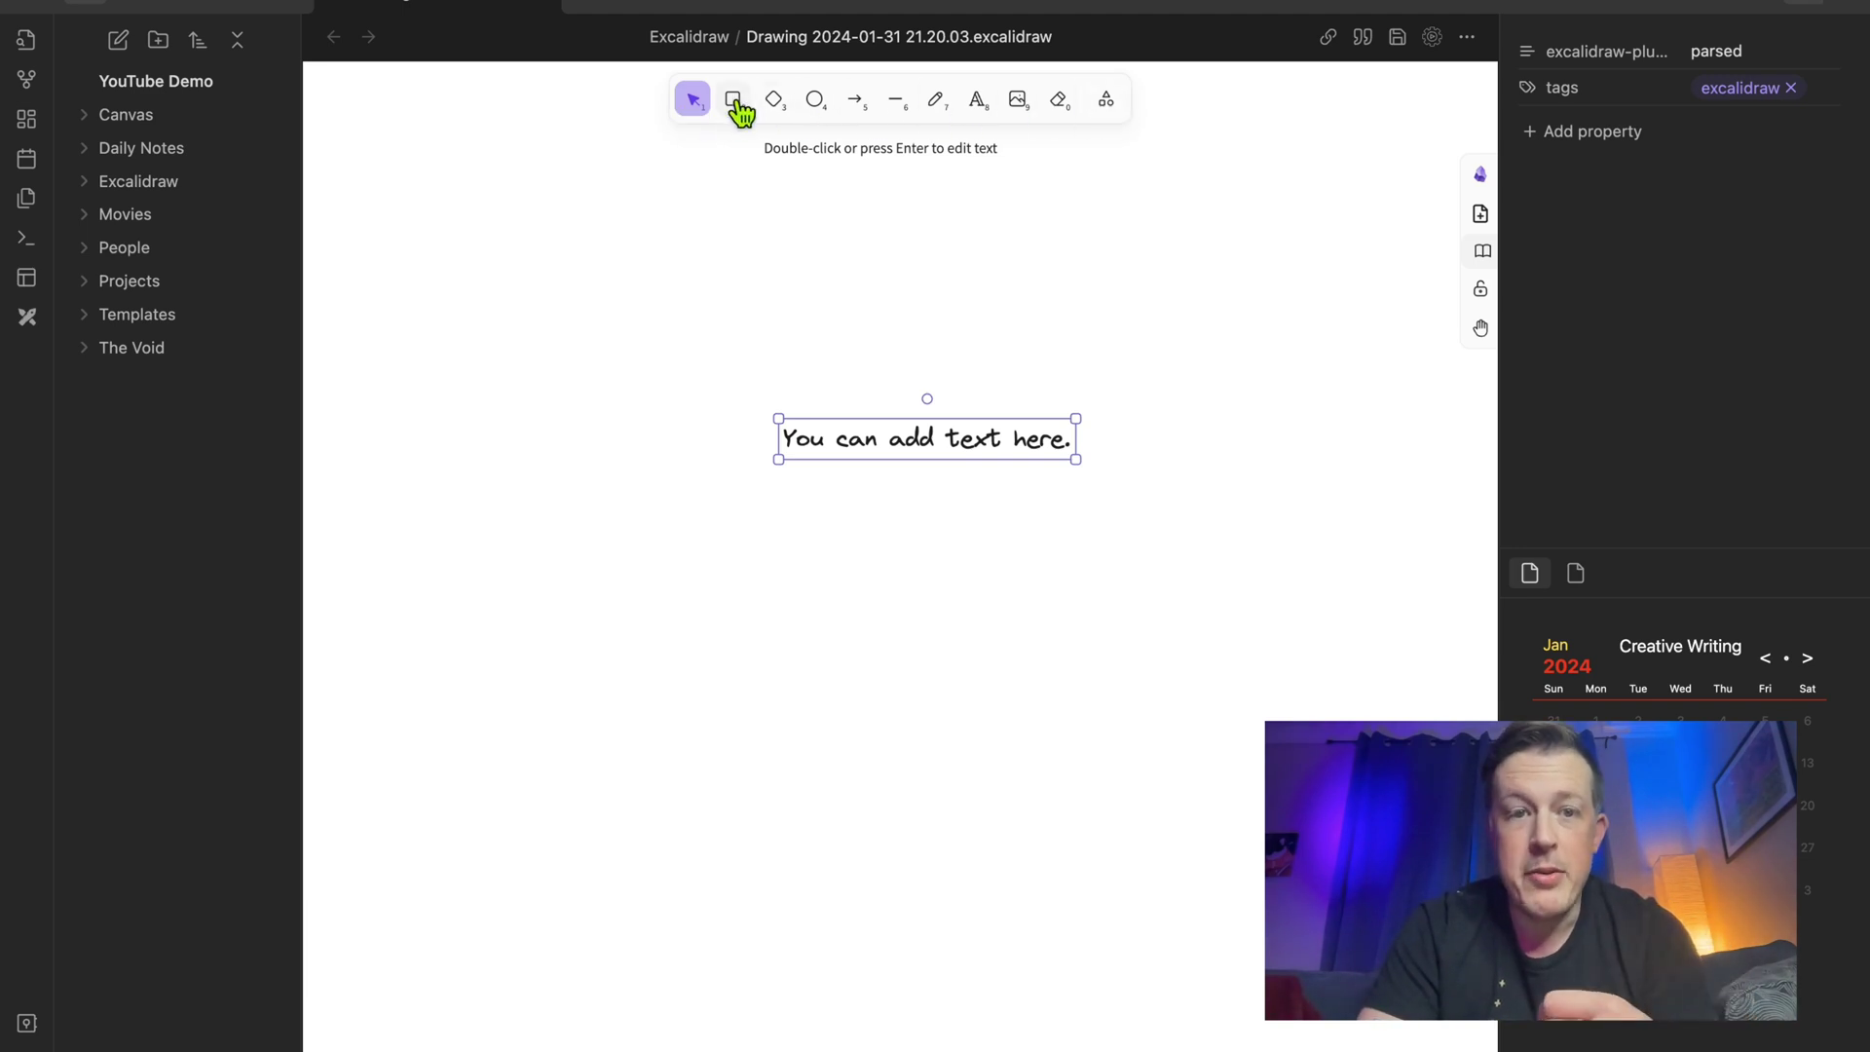
{"action": "left_click", "coordinate": [780, 329]}
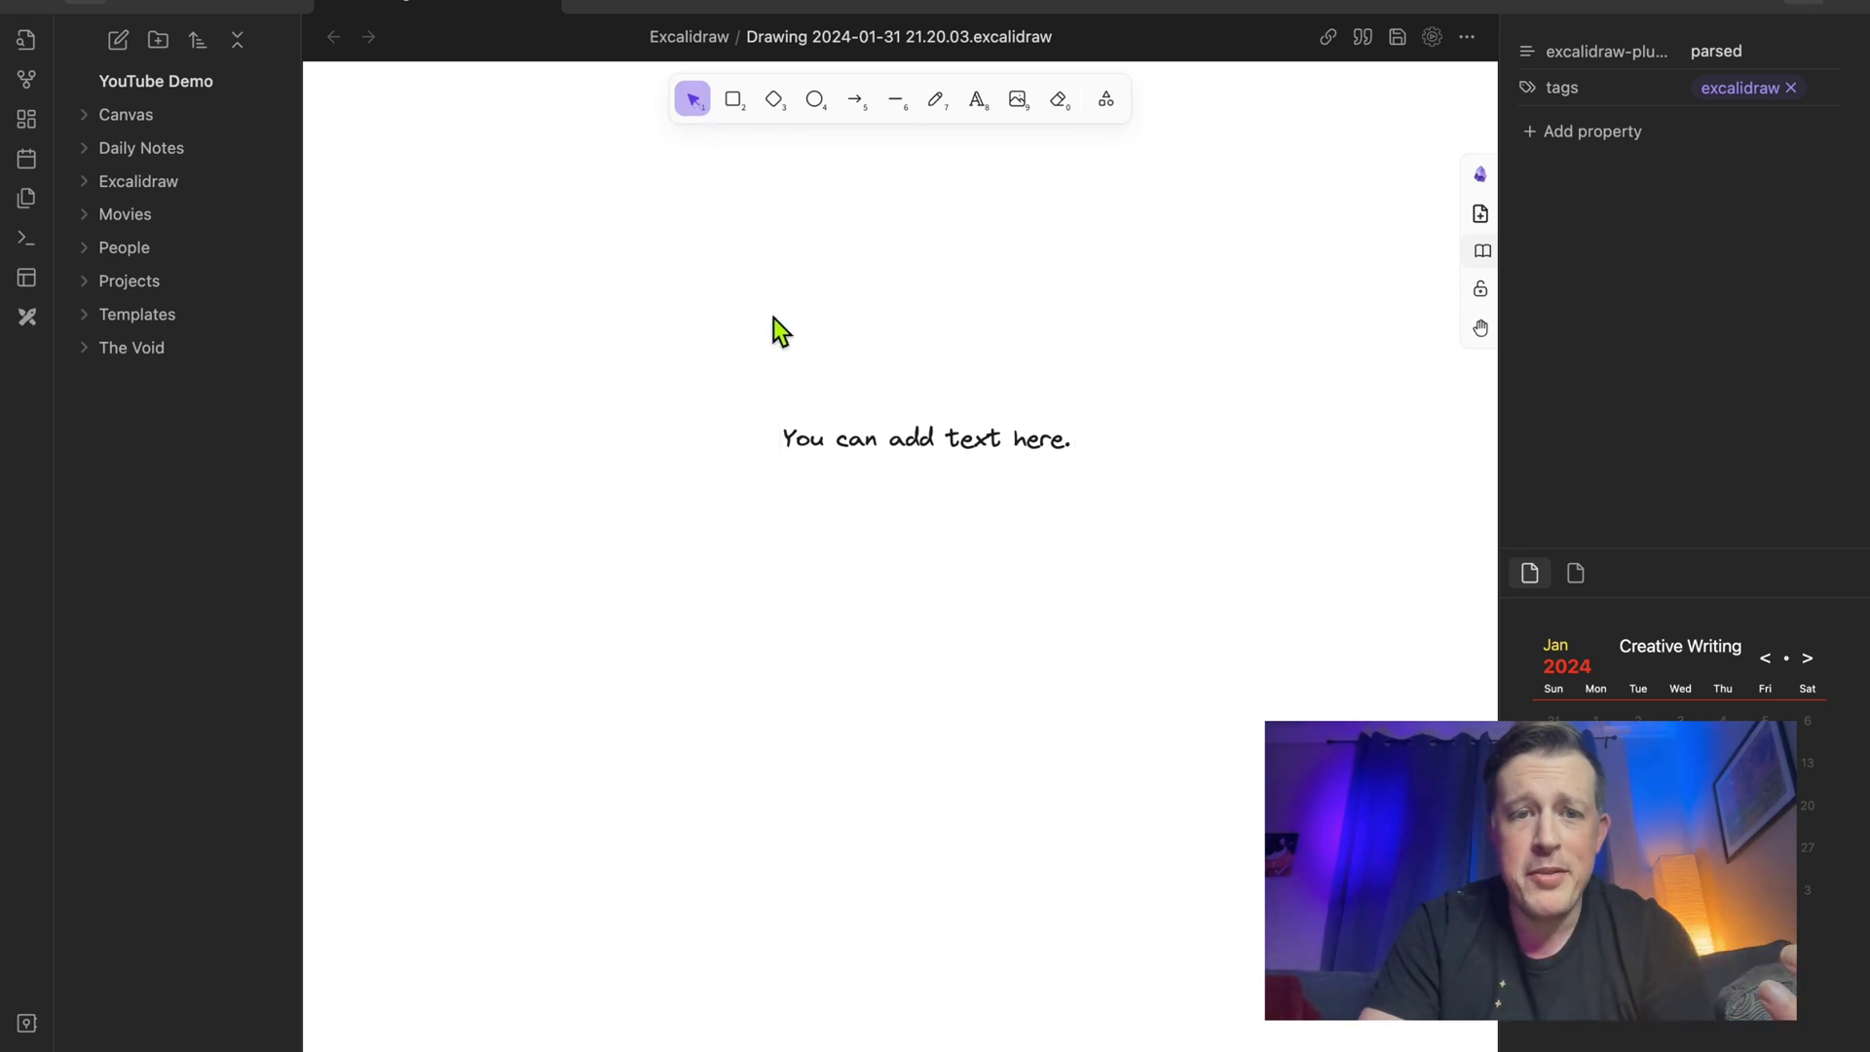
Activate the rectangle, diamond, ellipse, arrow and line drawing tools one after another.
{"action": "left_click", "coordinate": [735, 112]}
{"action": "left_click", "coordinate": [773, 111]}
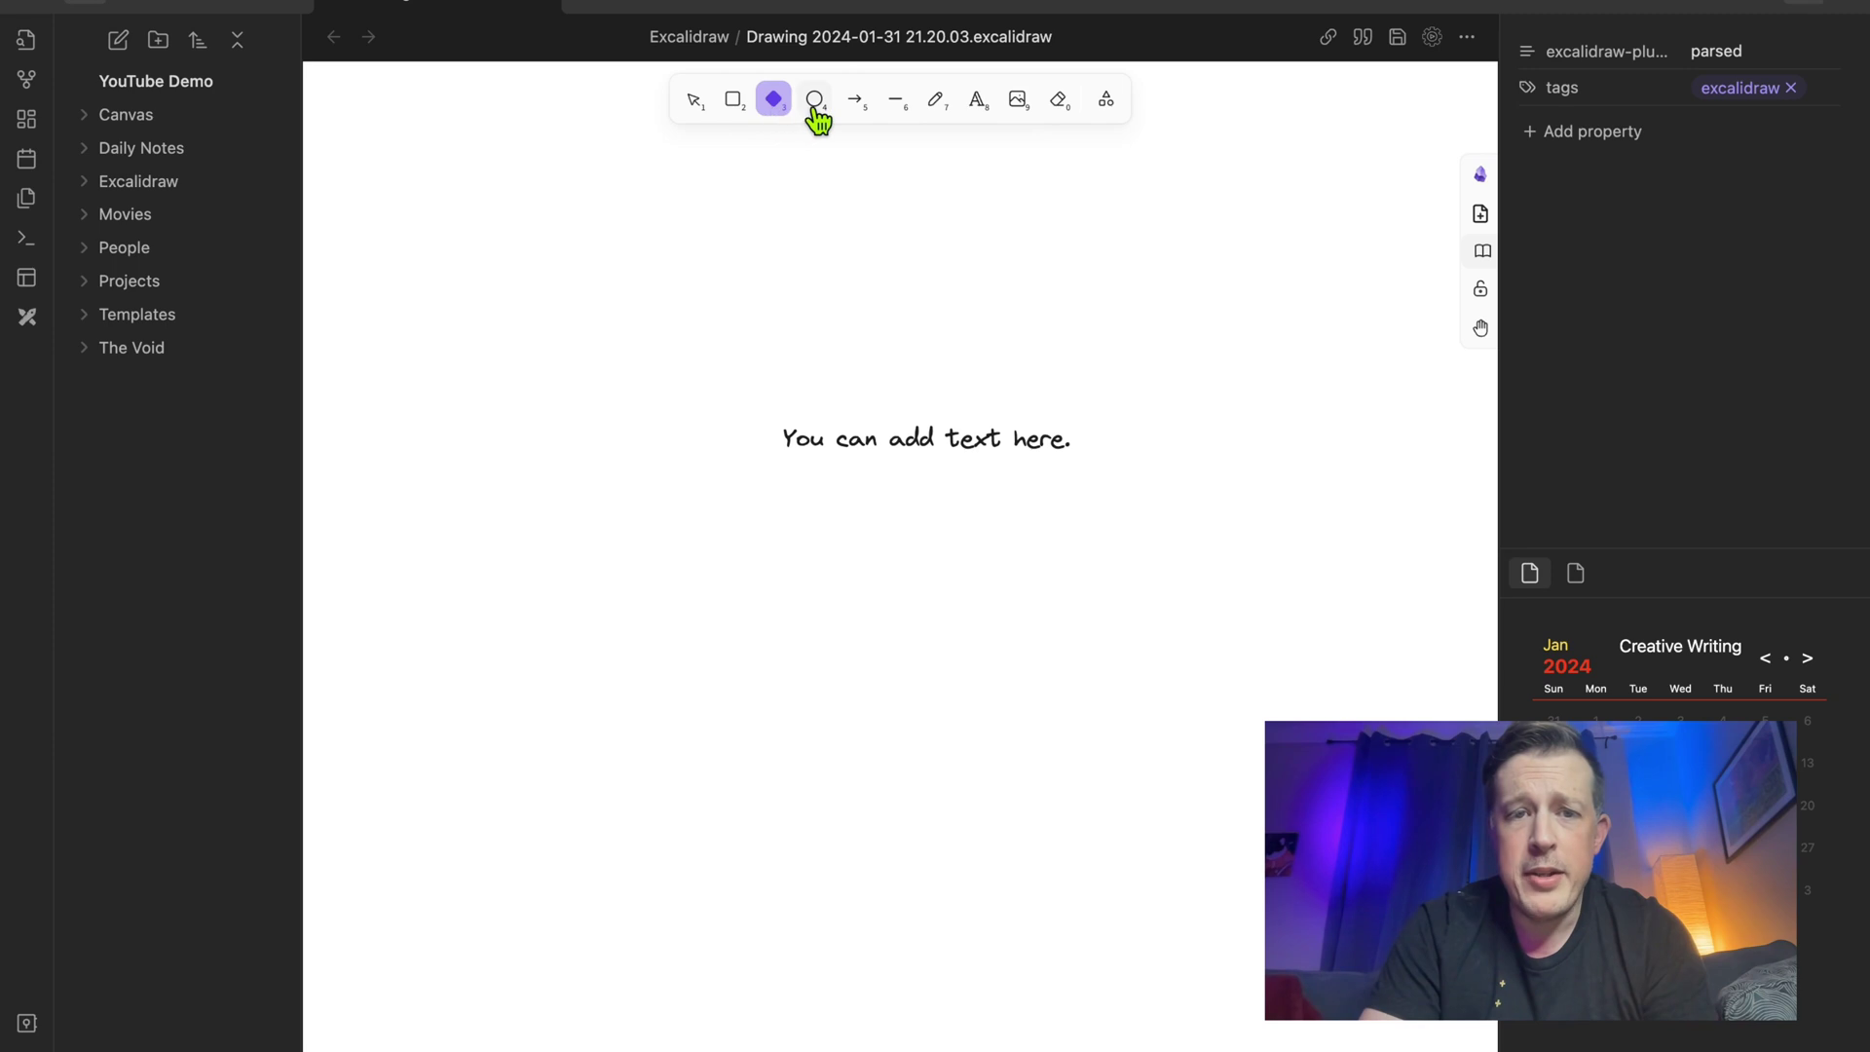
{"action": "left_click", "coordinate": [815, 109]}
{"action": "left_click", "coordinate": [854, 110]}
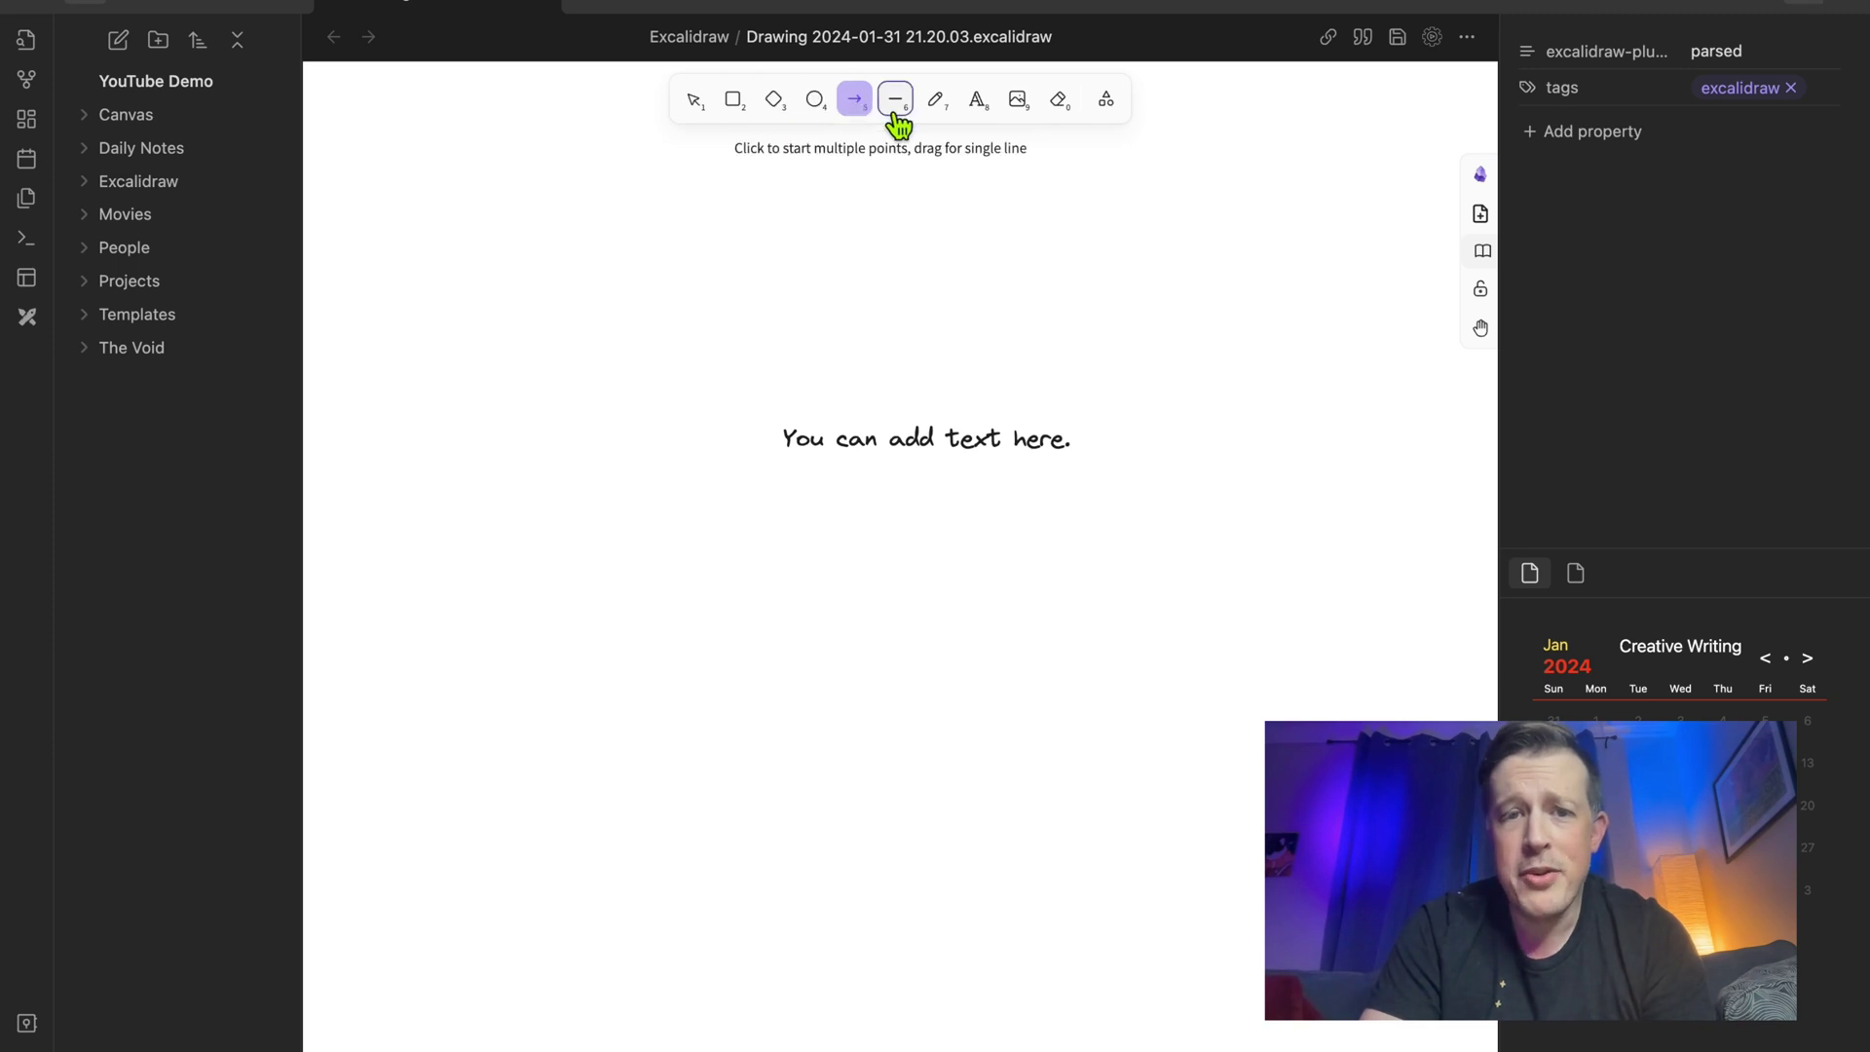
{"action": "left_click", "coordinate": [895, 109]}
Draw a looping freehand scribble across the canvas above the text, and delete it.
{"action": "left_click", "coordinate": [937, 112]}
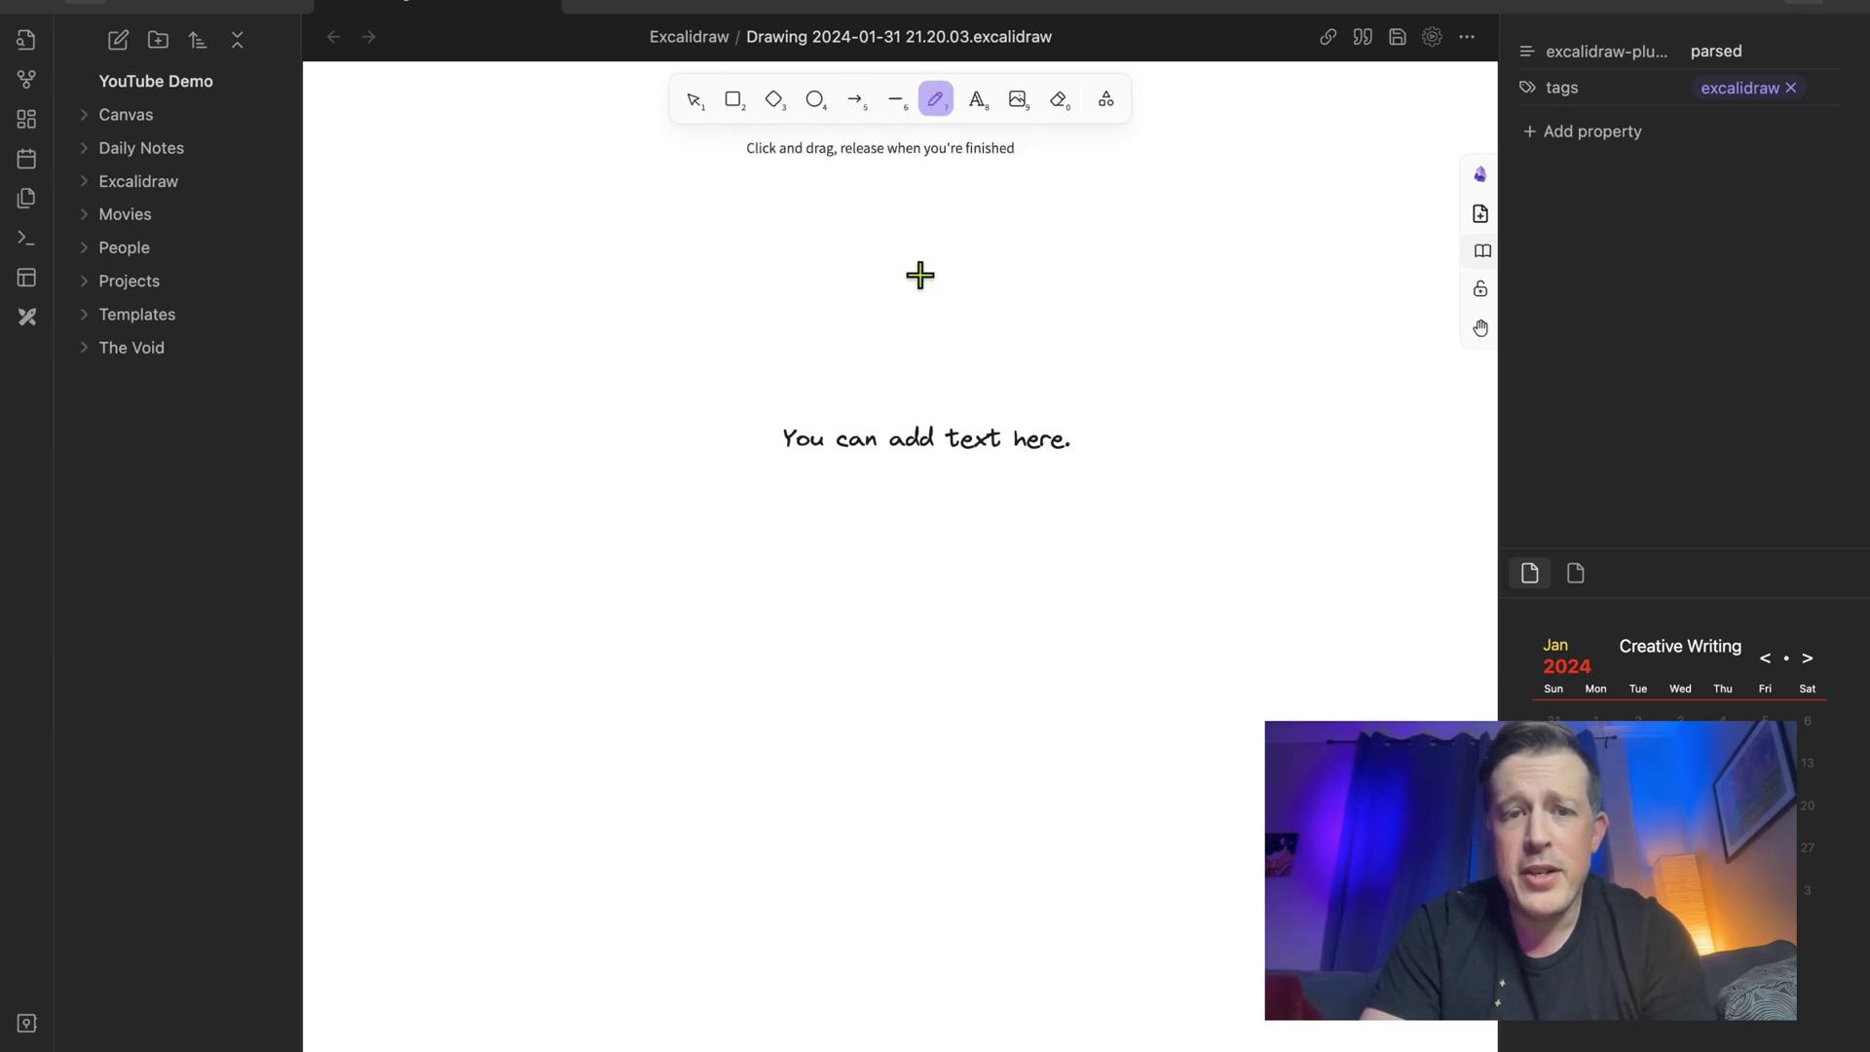
{"action": "mouse_move", "coordinate": [840, 251]}
{"action": "left_mouse_down"}
{"action": "mouse_move", "coordinate": [944, 296]}
{"action": "mouse_move", "coordinate": [751, 359]}
{"action": "mouse_move", "coordinate": [697, 409]}
{"action": "left_mouse_up"}
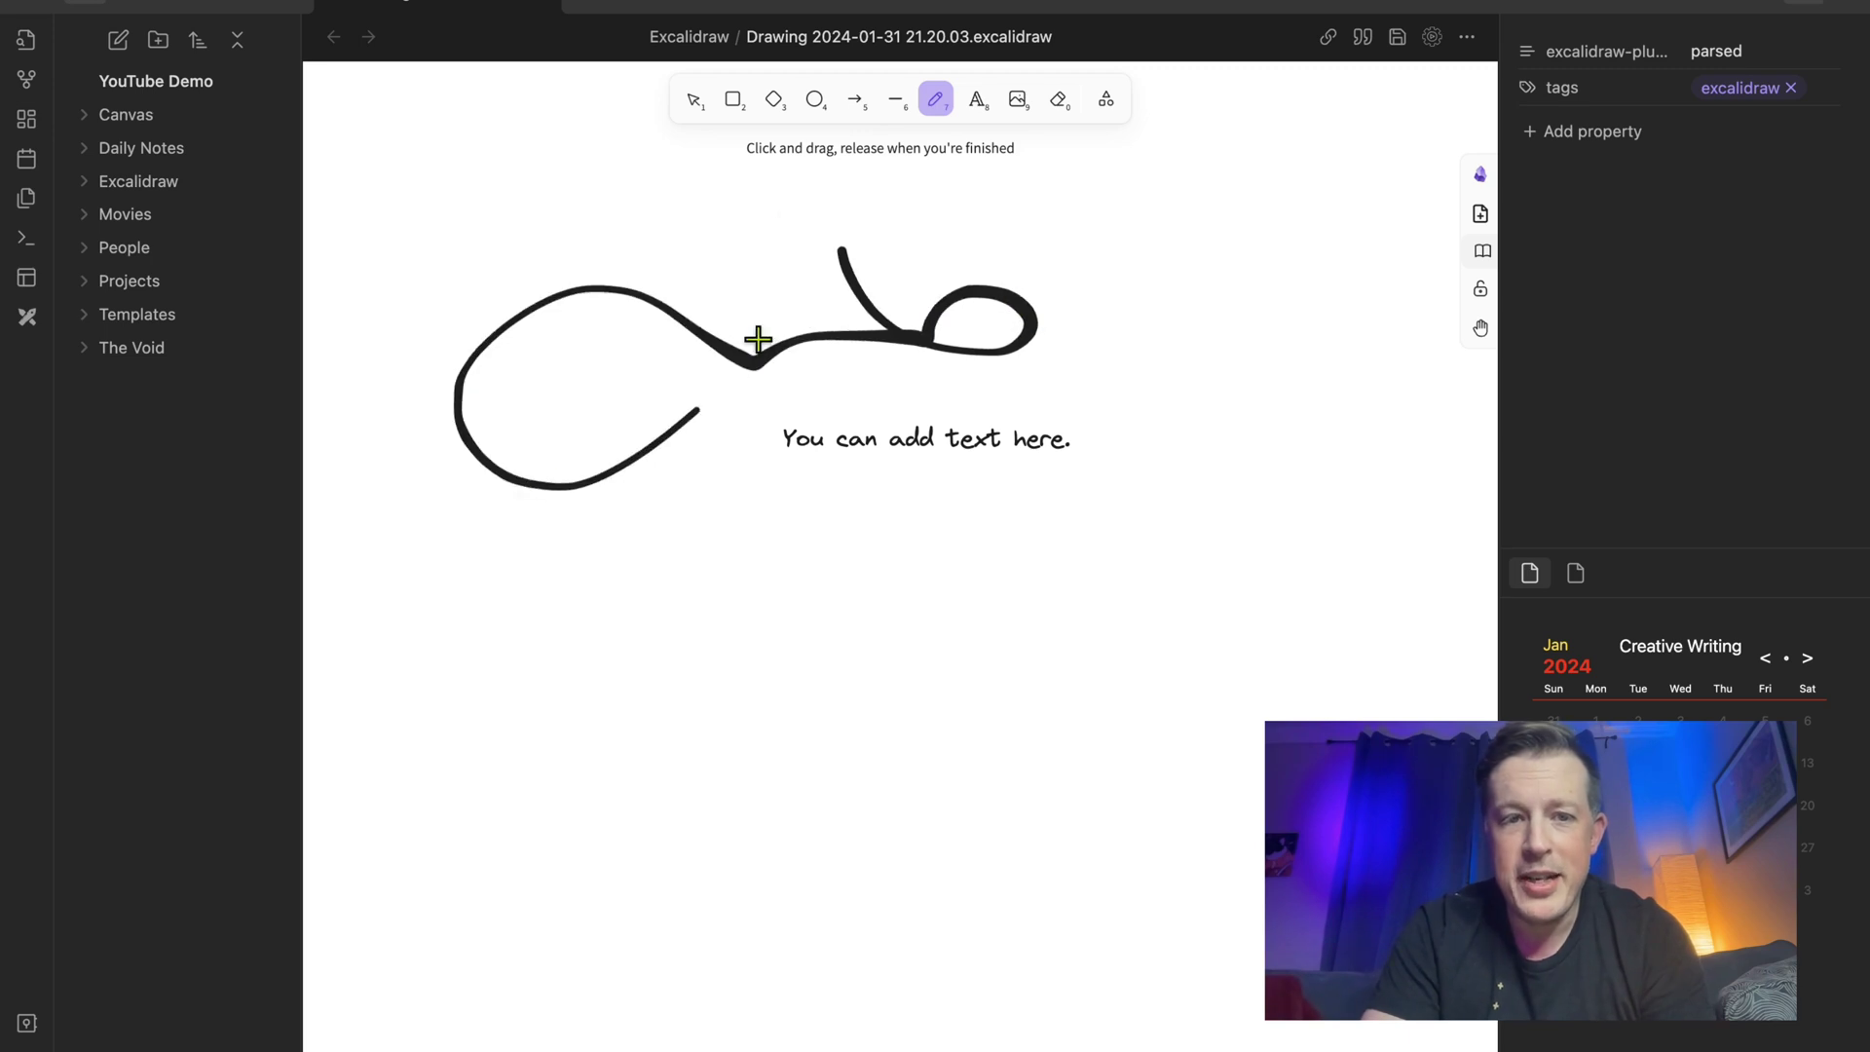
{"action": "mouse_move", "coordinate": [758, 340]}
{"action": "left_mouse_down"}
{"action": "mouse_move", "coordinate": [764, 263]}
{"action": "mouse_move", "coordinate": [1196, 231]}
{"action": "mouse_move", "coordinate": [1249, 325]}
{"action": "left_mouse_up"}
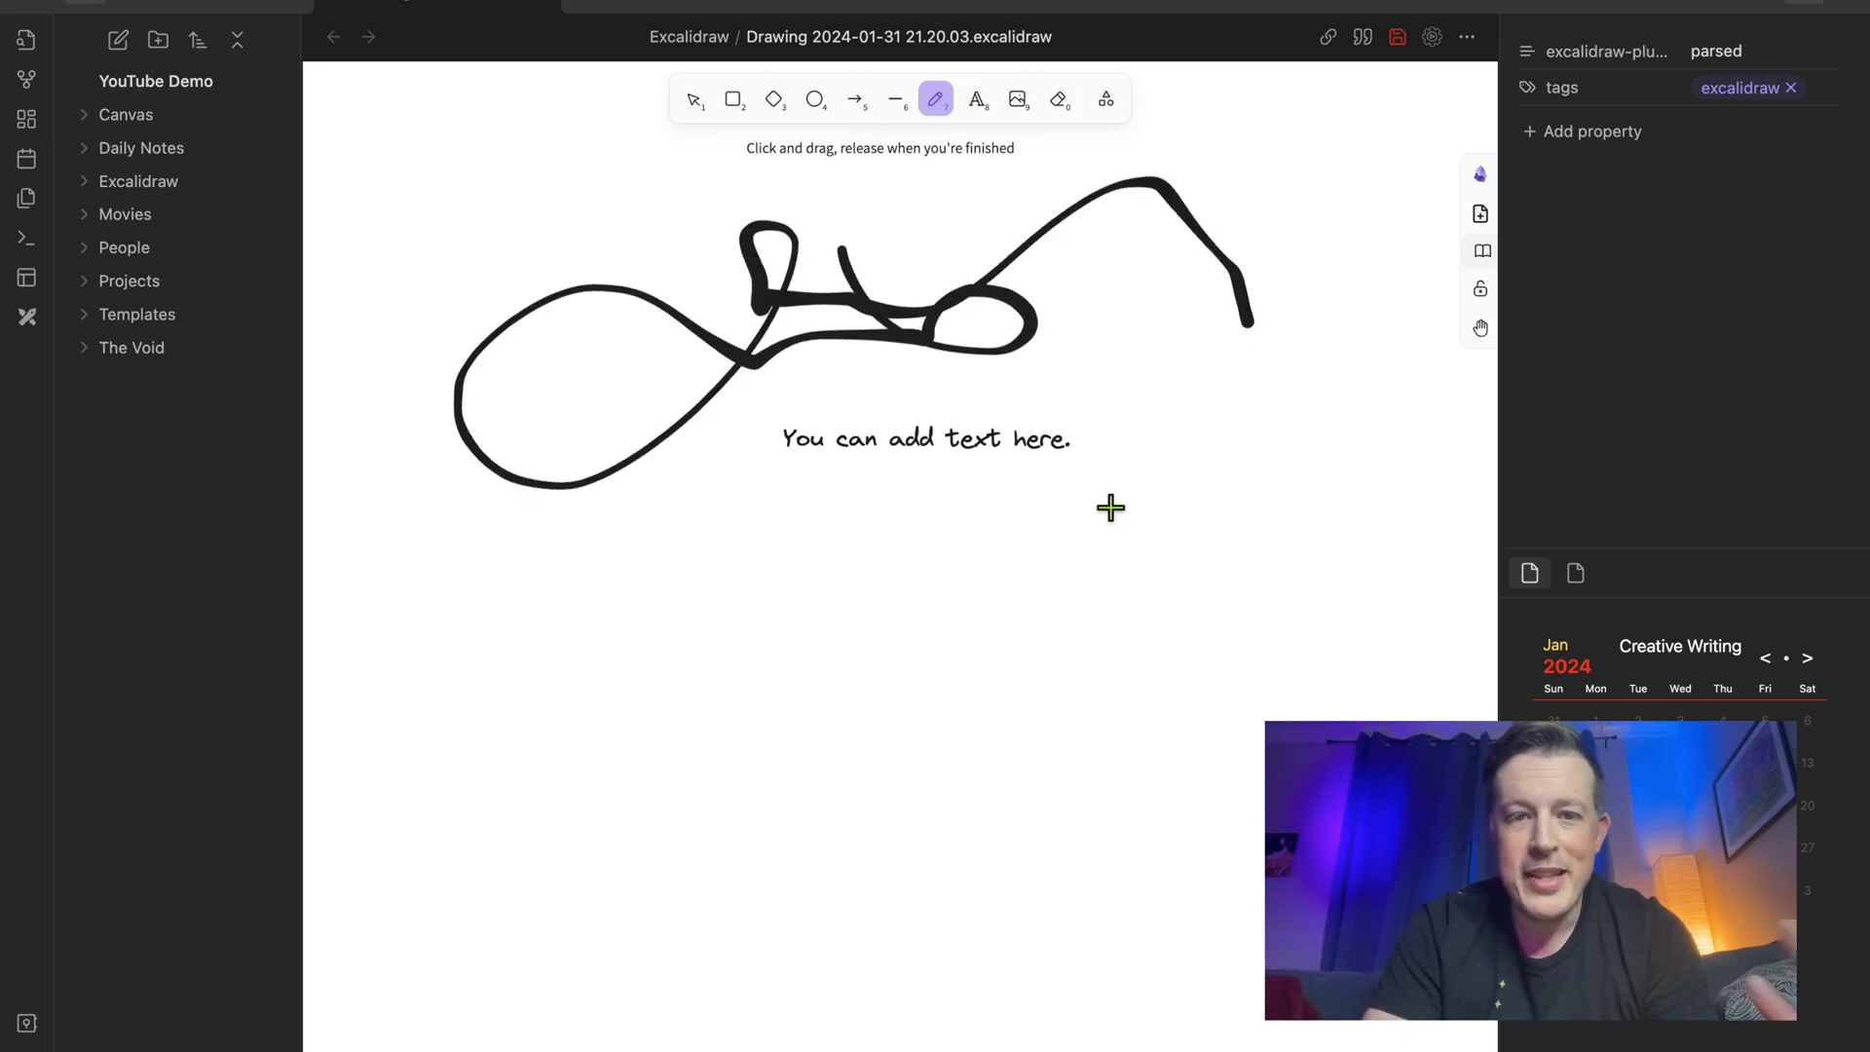
{"action": "left_click", "coordinate": [693, 103]}
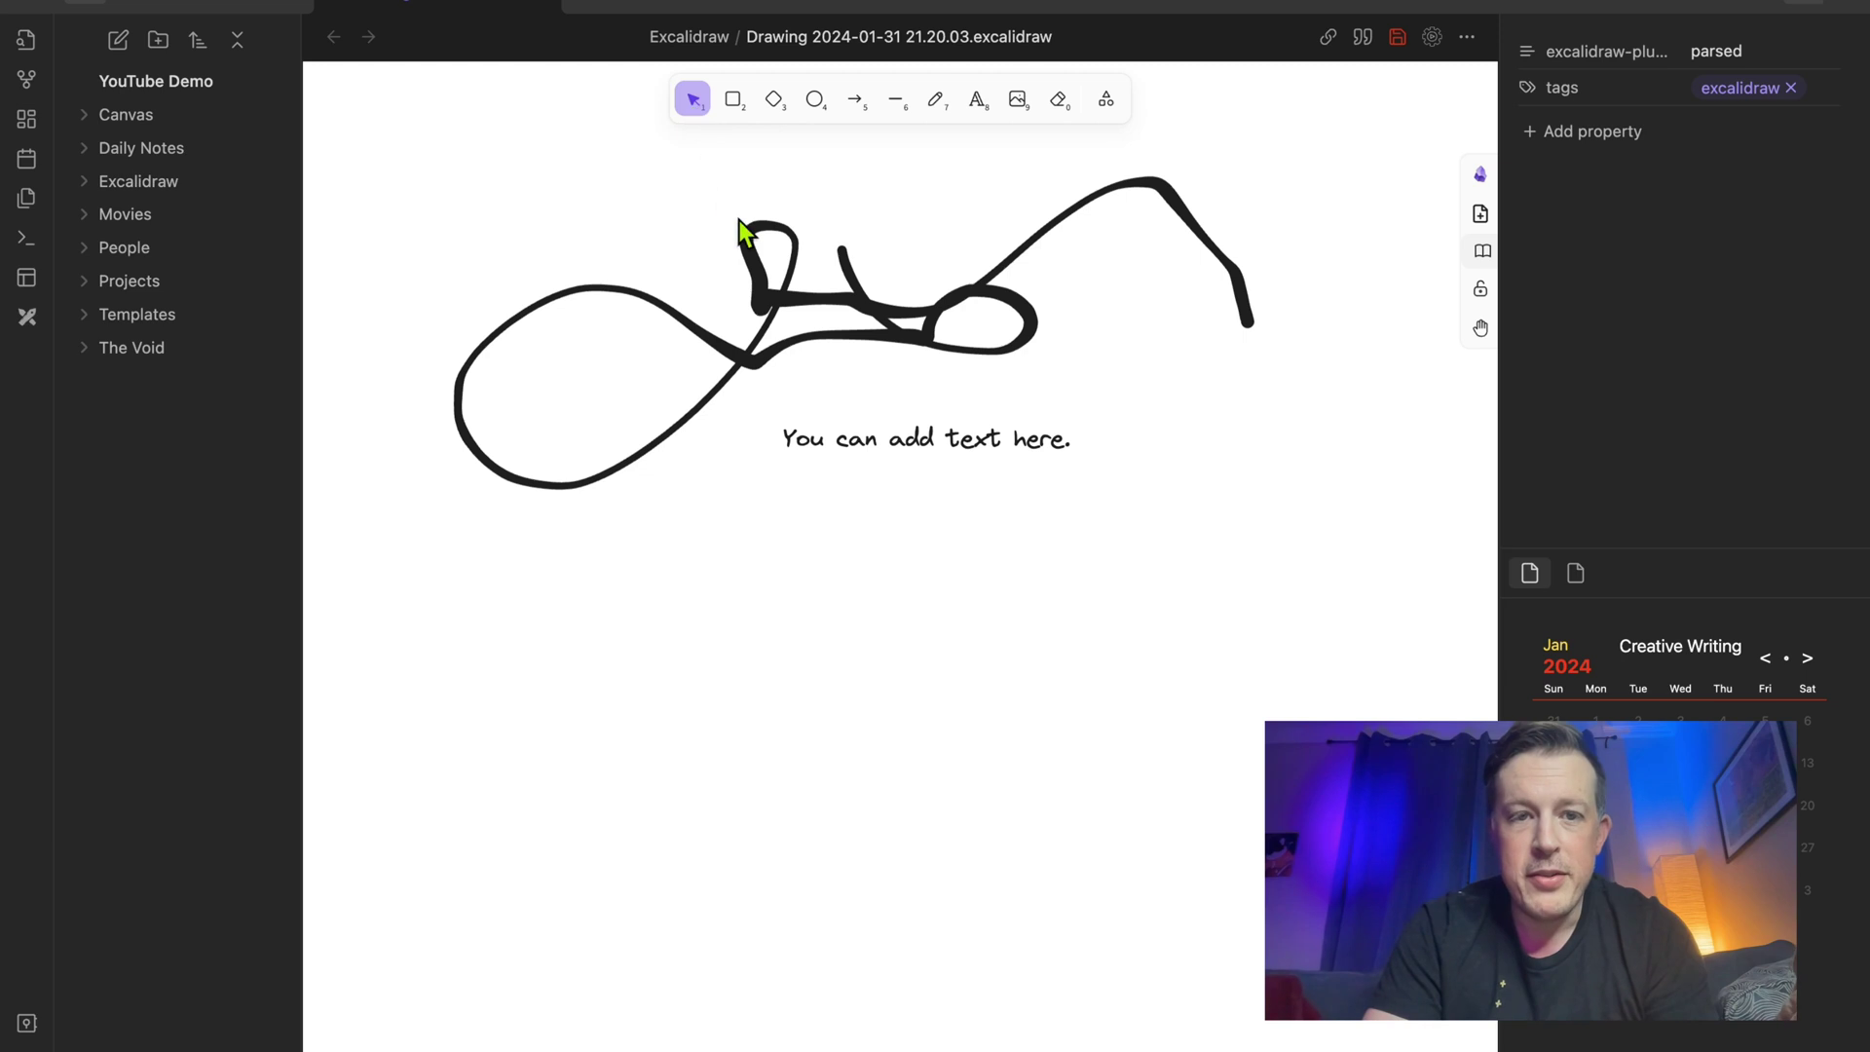
{"action": "left_click", "coordinate": [746, 253]}
{"action": "key", "text": "Delete"}
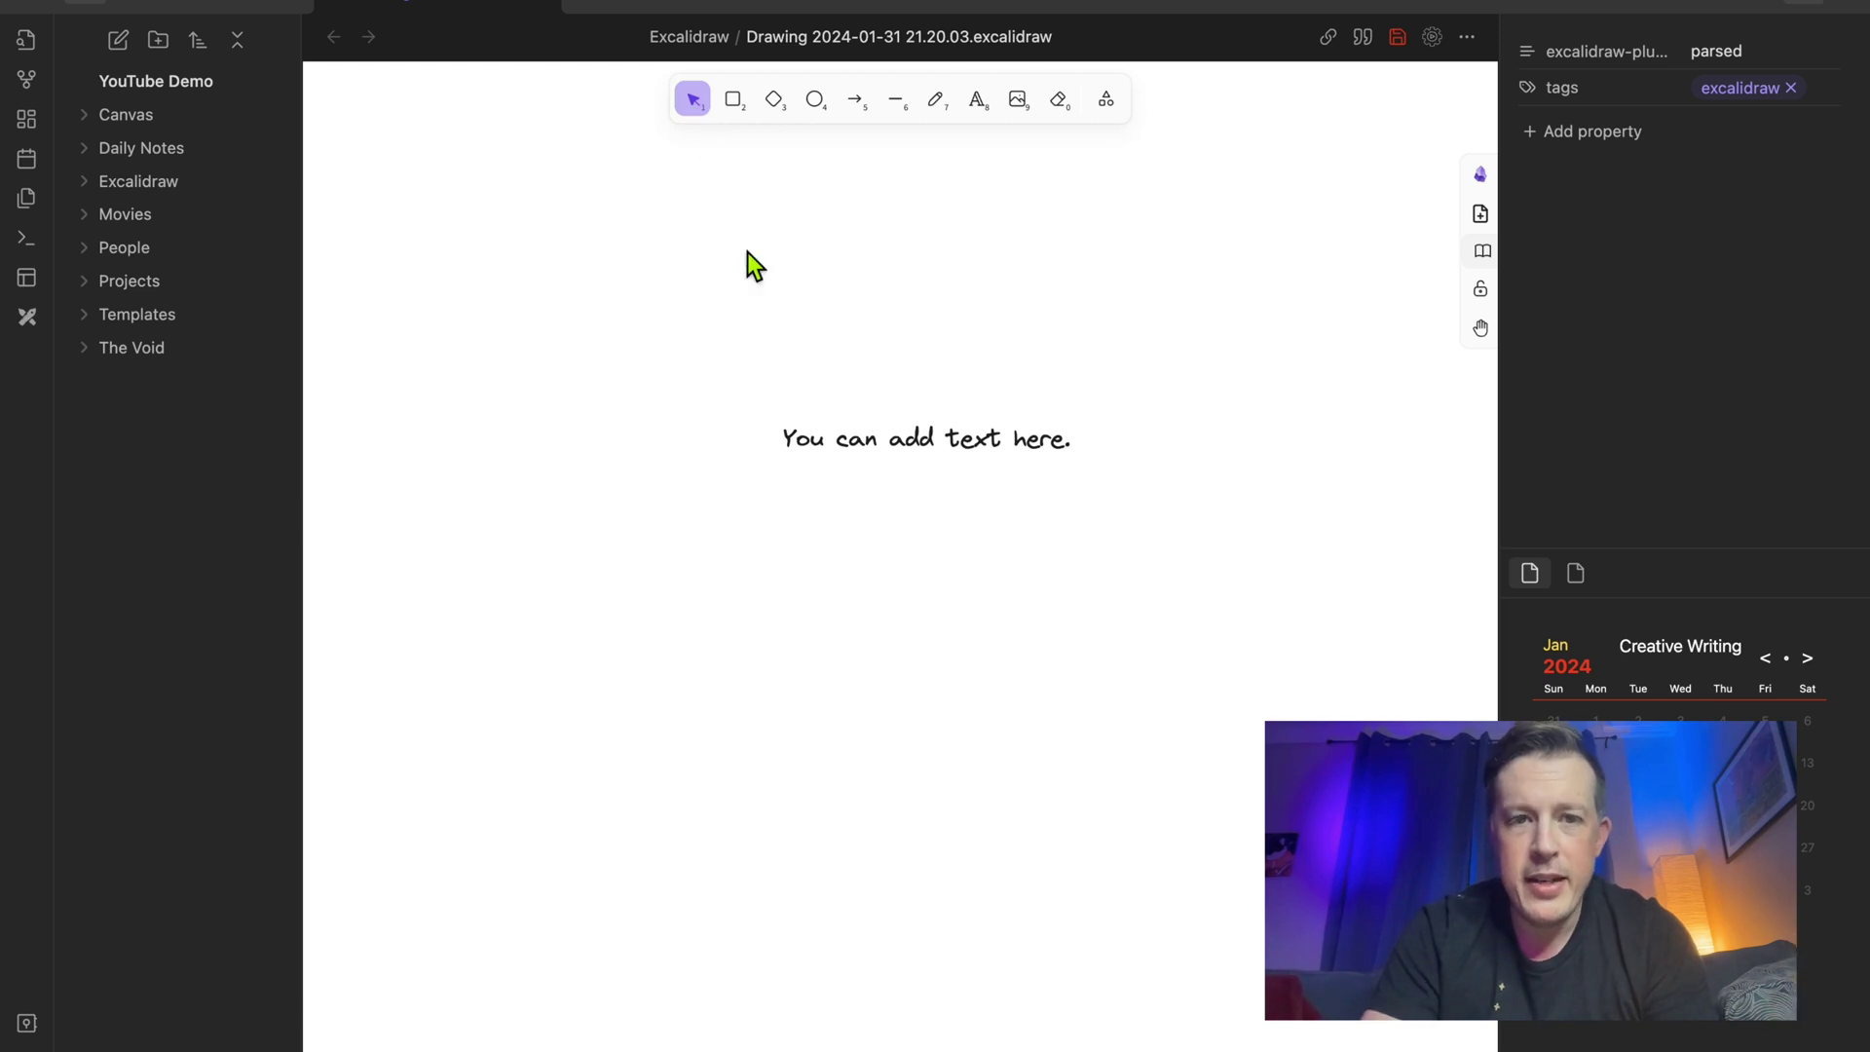
Add a five-line filler text beginning "Spicy jalapeno bacon ipsum dolor amet" and move it up and to the left over the existing text.
{"action": "left_click", "coordinate": [977, 101]}
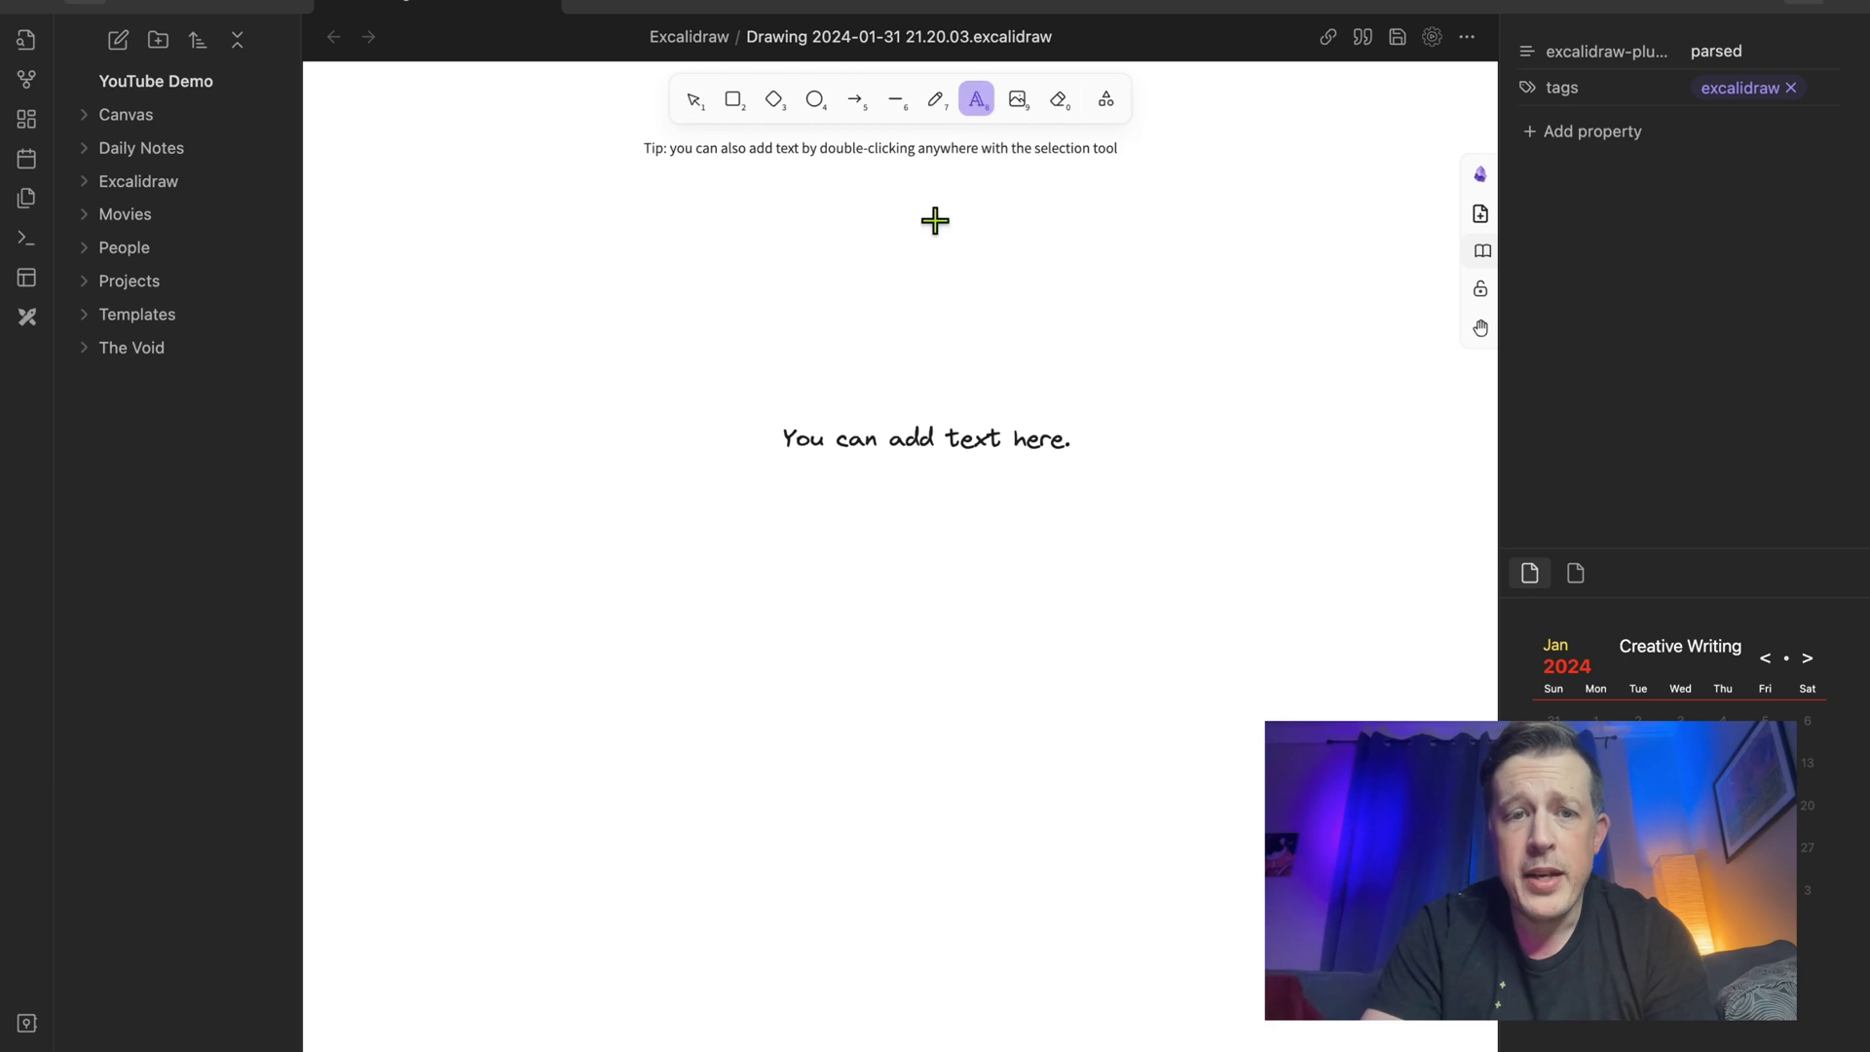
{"action": "left_click", "coordinate": [800, 304]}
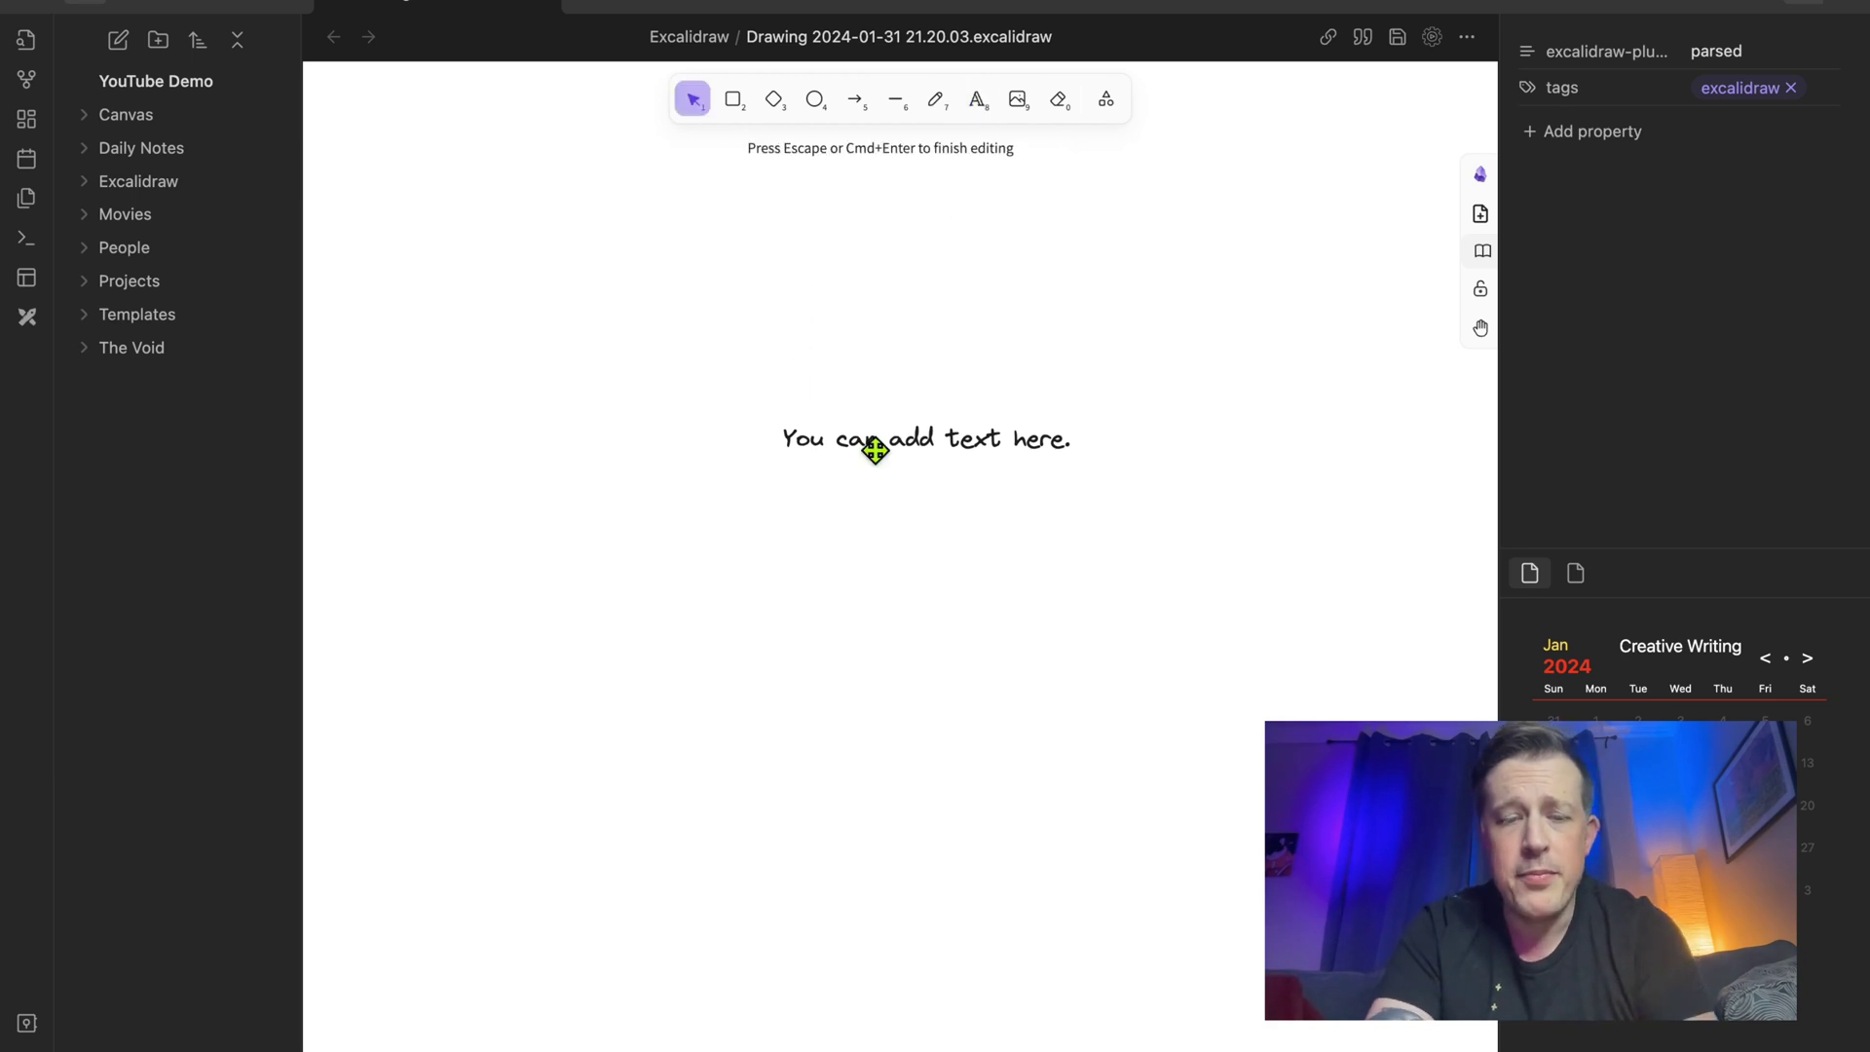
{"action": "type", "text": "ibacon ipsum dolor amet kevin jowl alcat"}
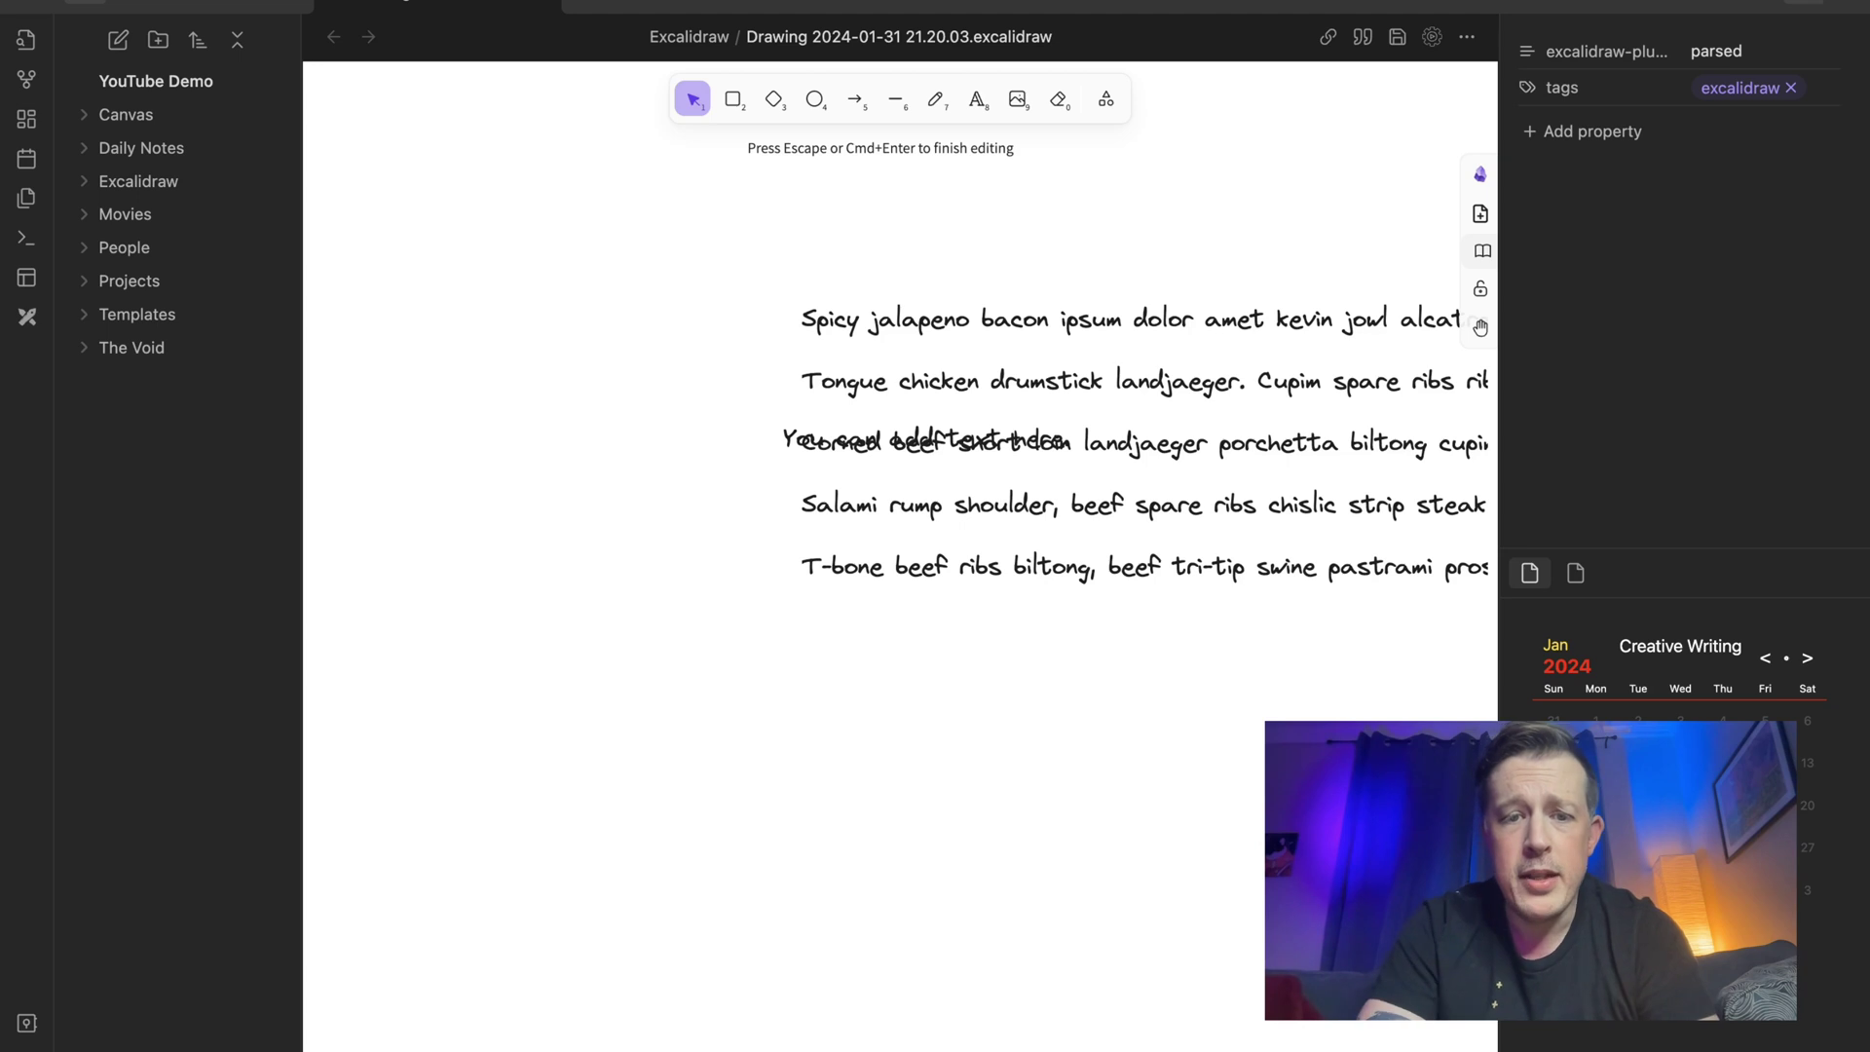
{"action": "key", "text": "Escape"}
{"action": "left_click_drag", "start_coordinate": [1068, 488], "coordinate": [737, 441]}
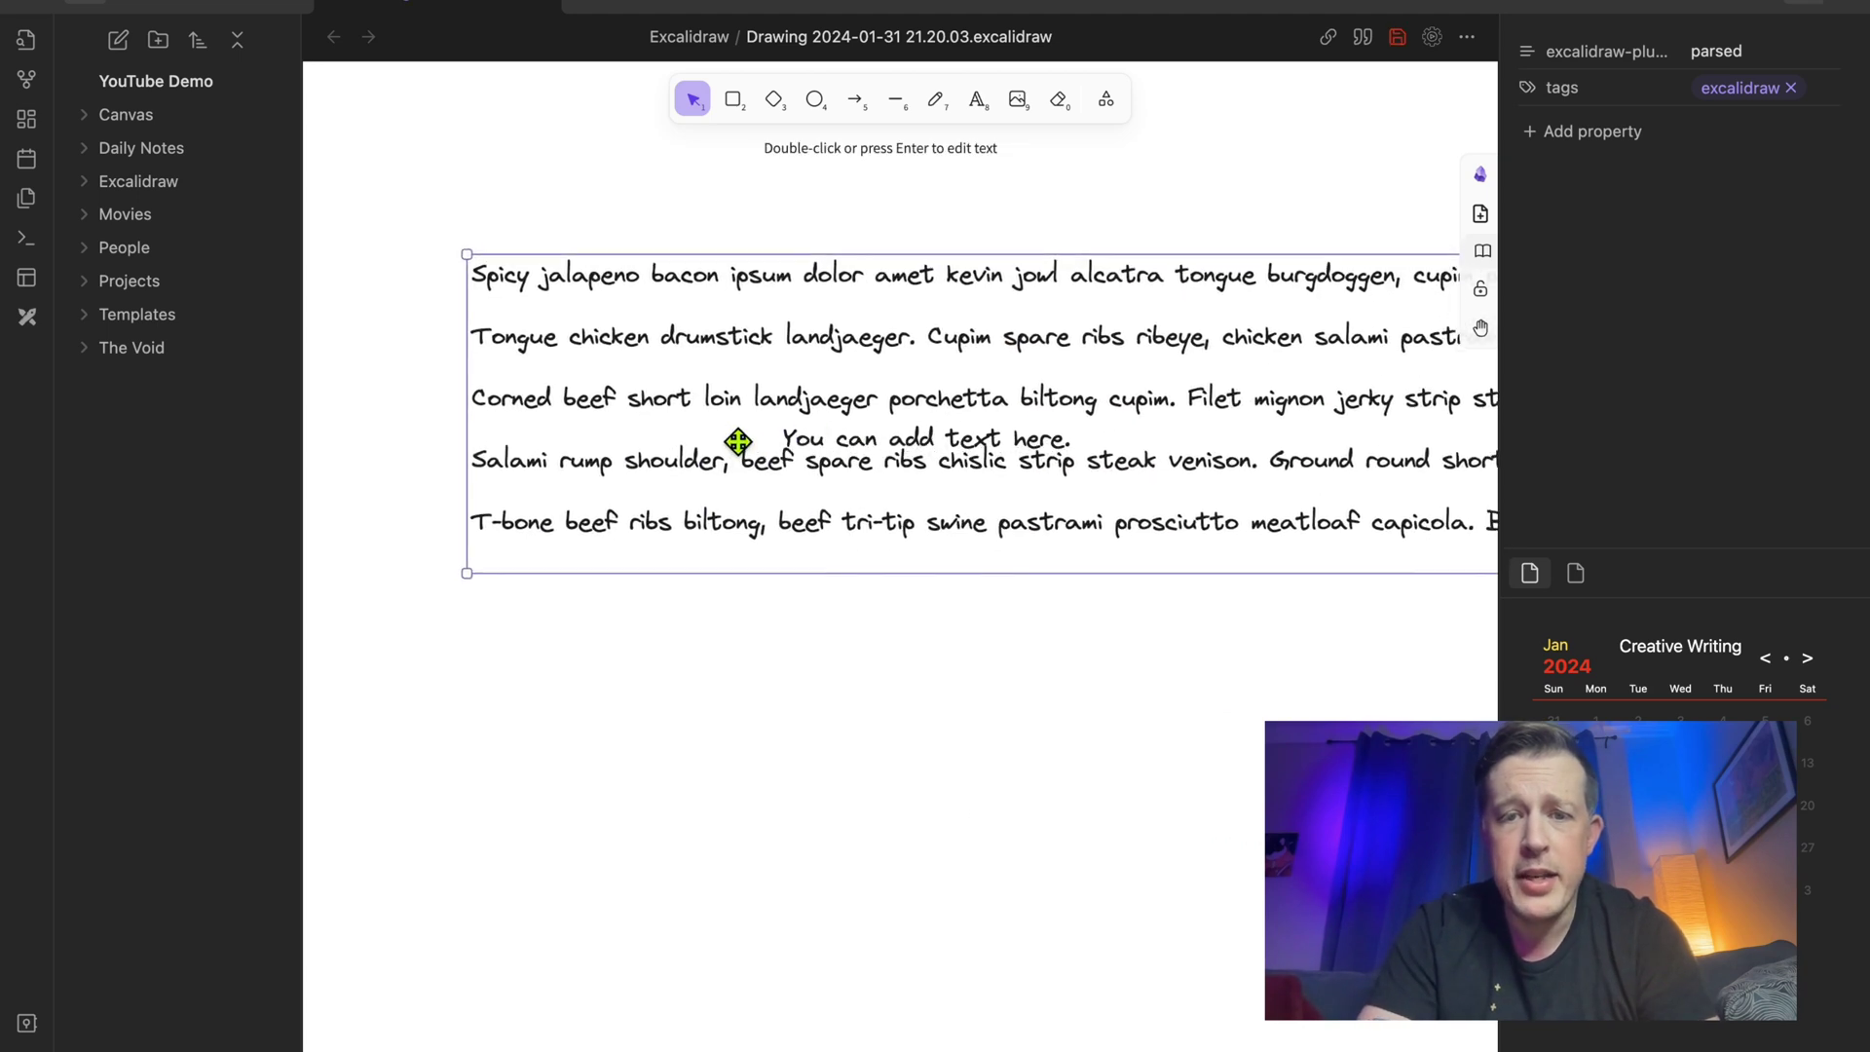
Delete the filler text block from the canvas.
{"action": "scroll", "coordinate": [737, 442], "scroll_direction": "down", "scroll_amount": 10}
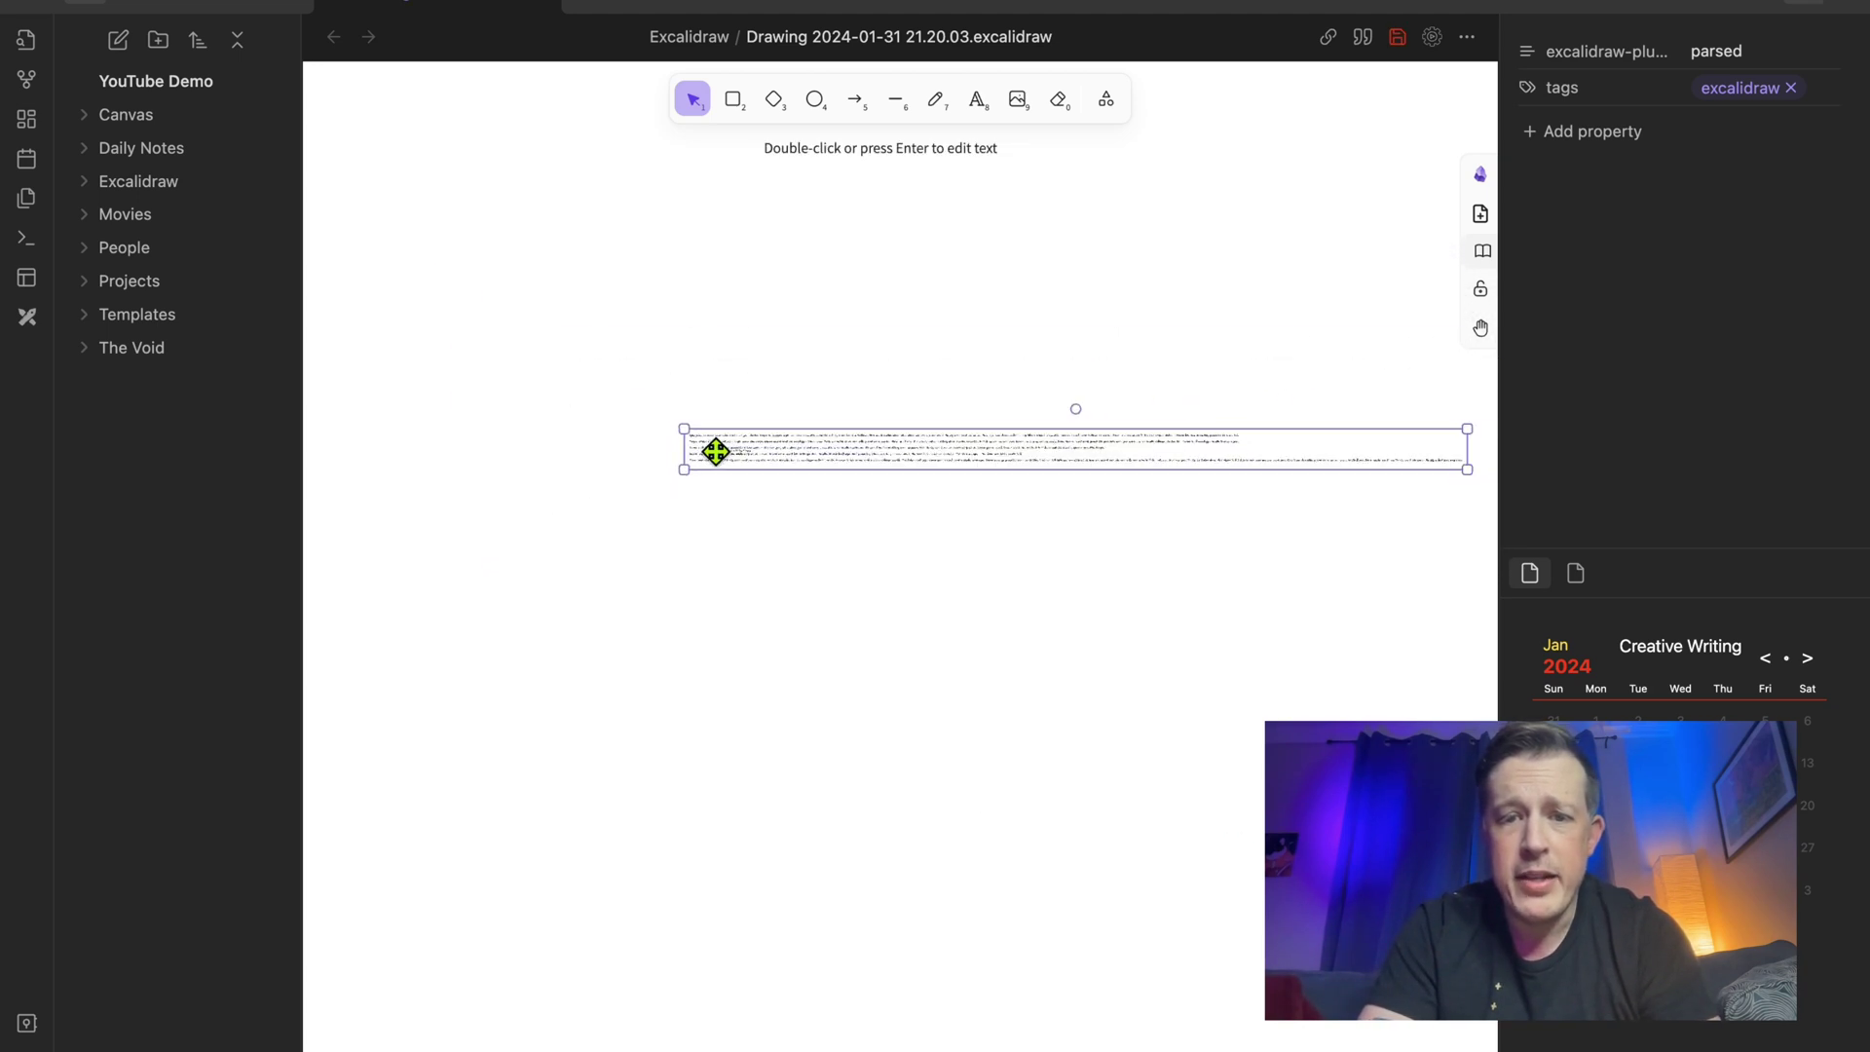
{"action": "scroll", "coordinate": [715, 451], "scroll_direction": "up", "scroll_amount": 10}
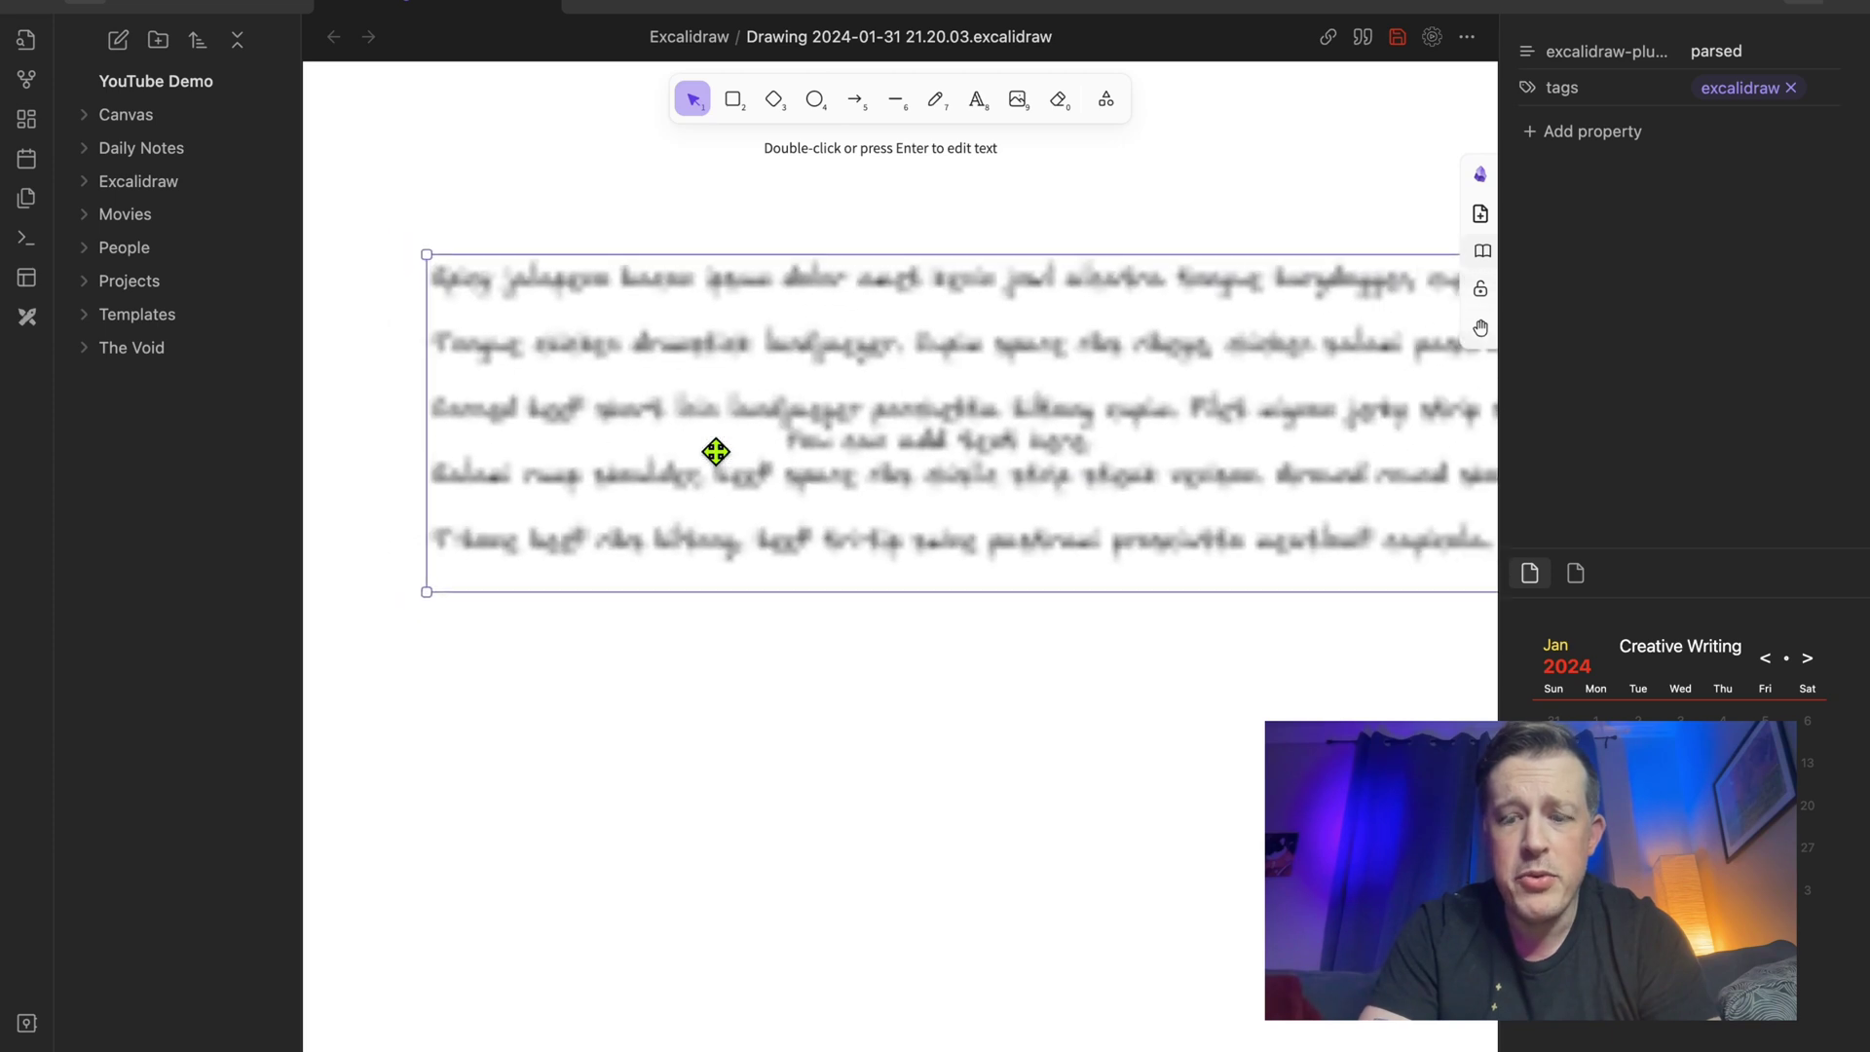
{"action": "key", "text": "Delete"}
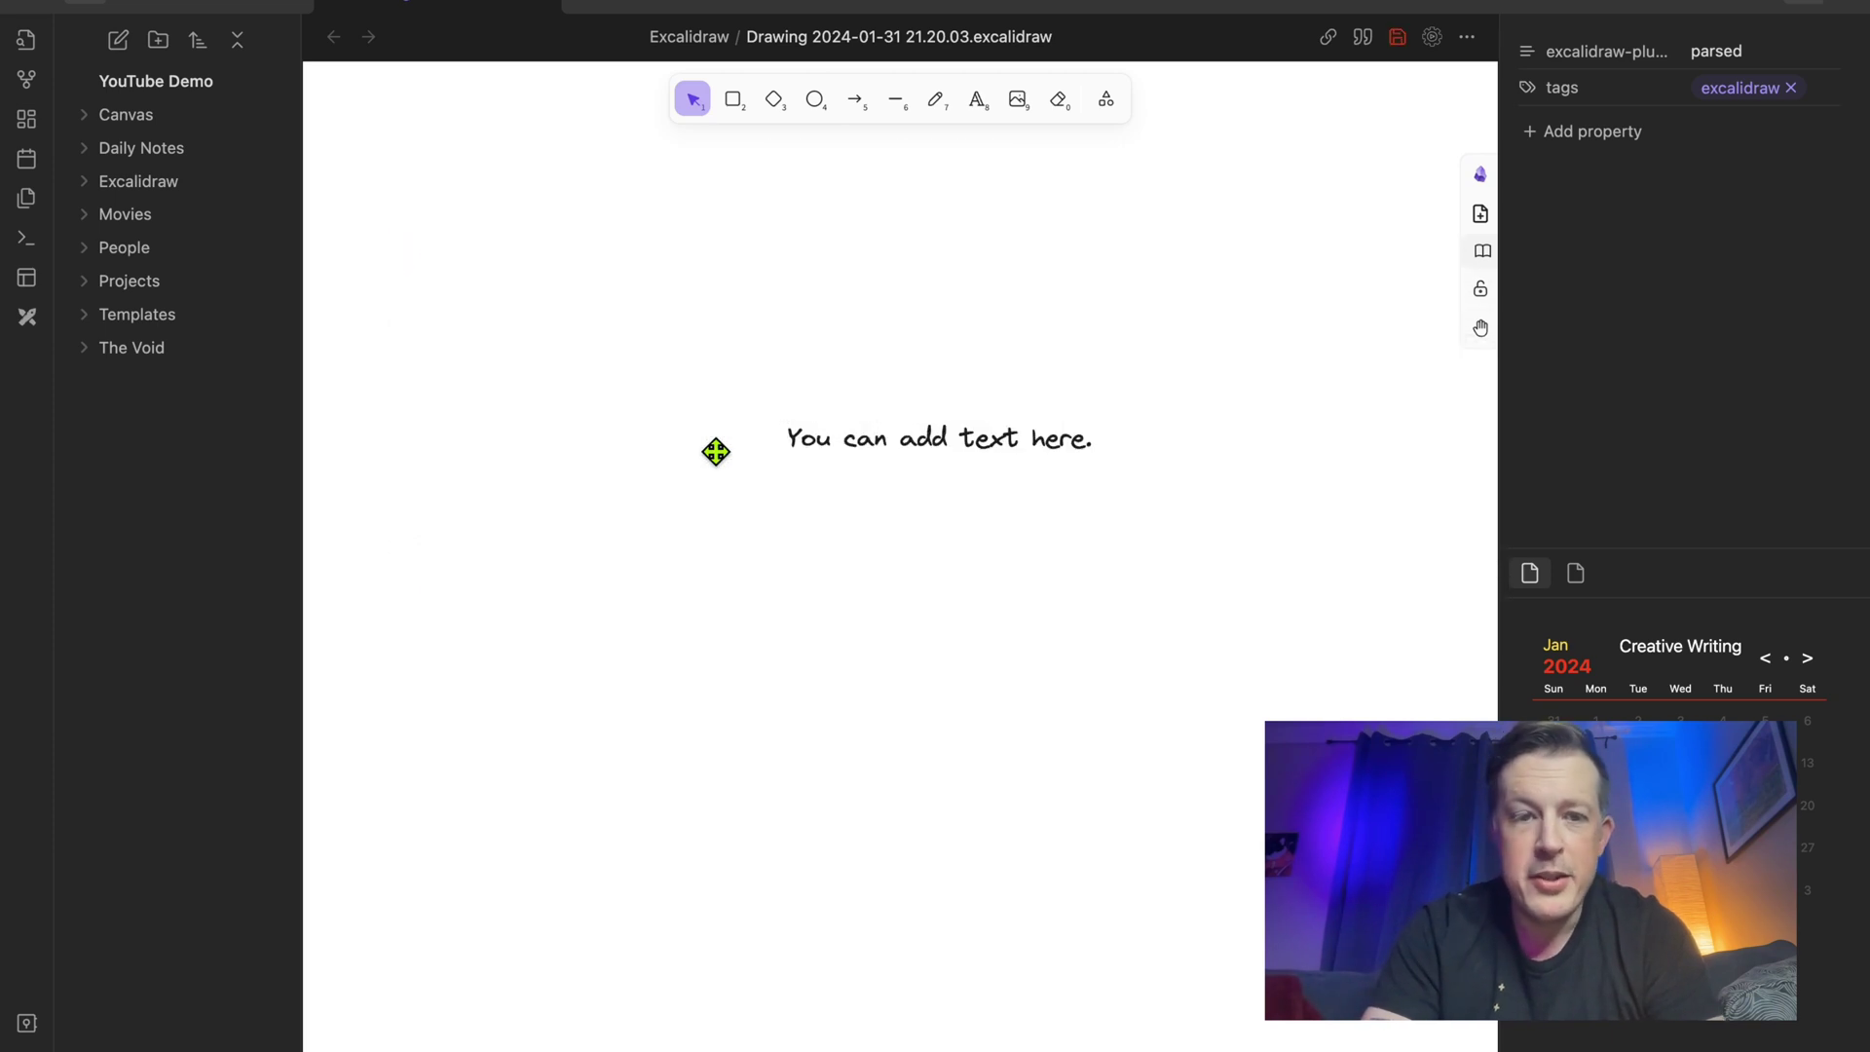
{"action": "double_click", "coordinate": [639, 238]}
{"action": "key", "text": "Escape"}
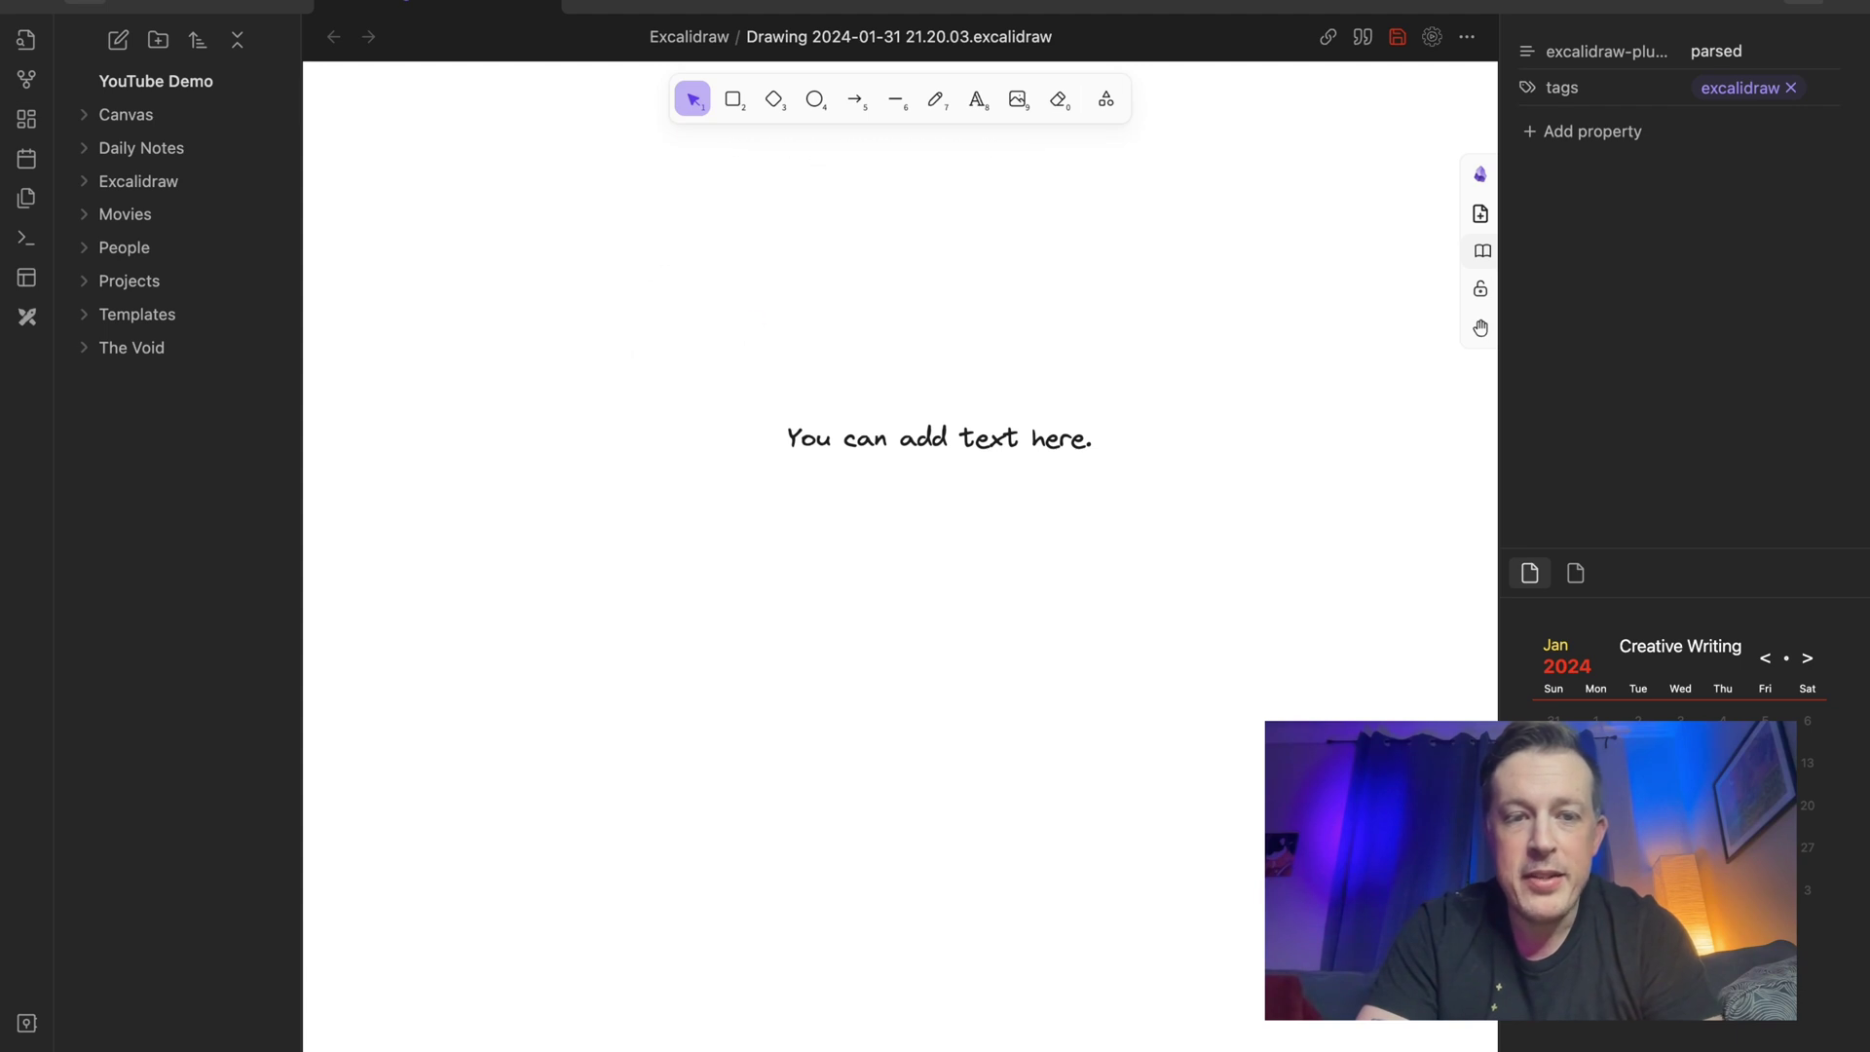
Insert the 2,000×1,333 JPG beginning "19a7c94e-1e85" from the Downloads folder and place it large over the canvas text.
{"action": "left_click", "coordinate": [1019, 101]}
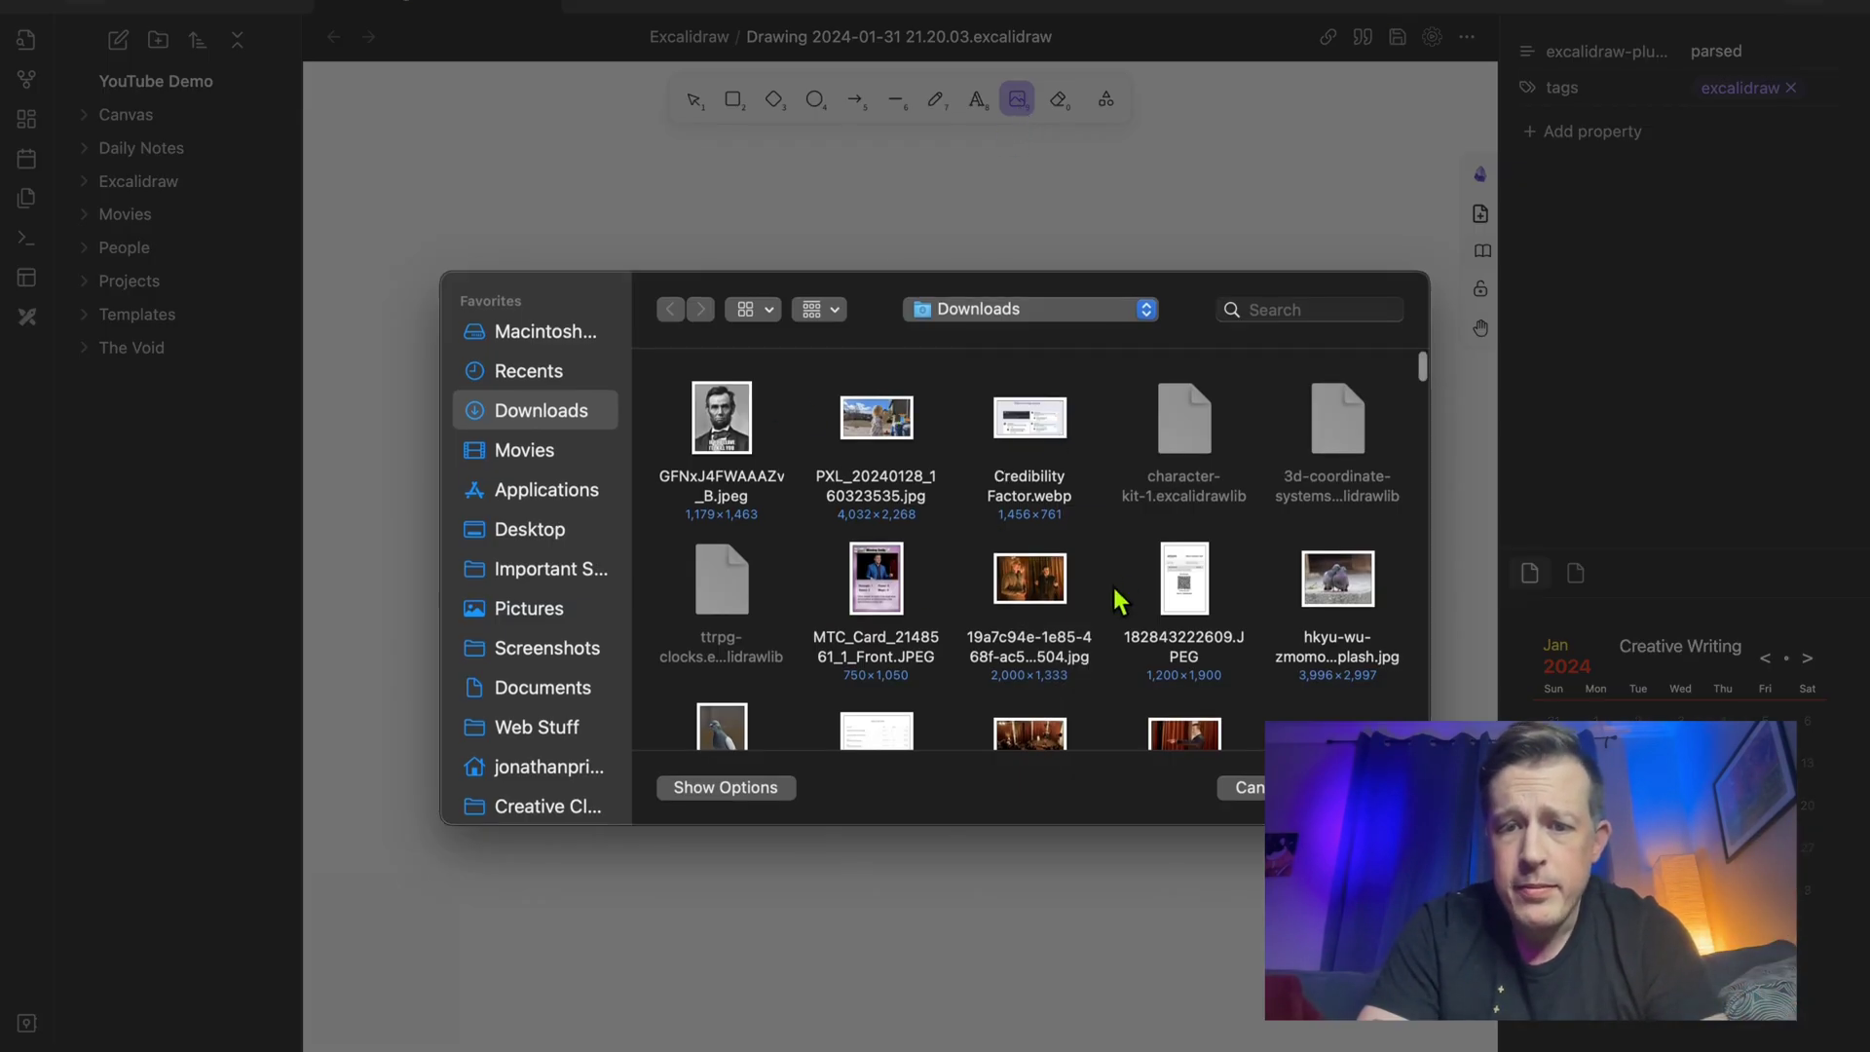
{"action": "left_click", "coordinate": [1043, 583]}
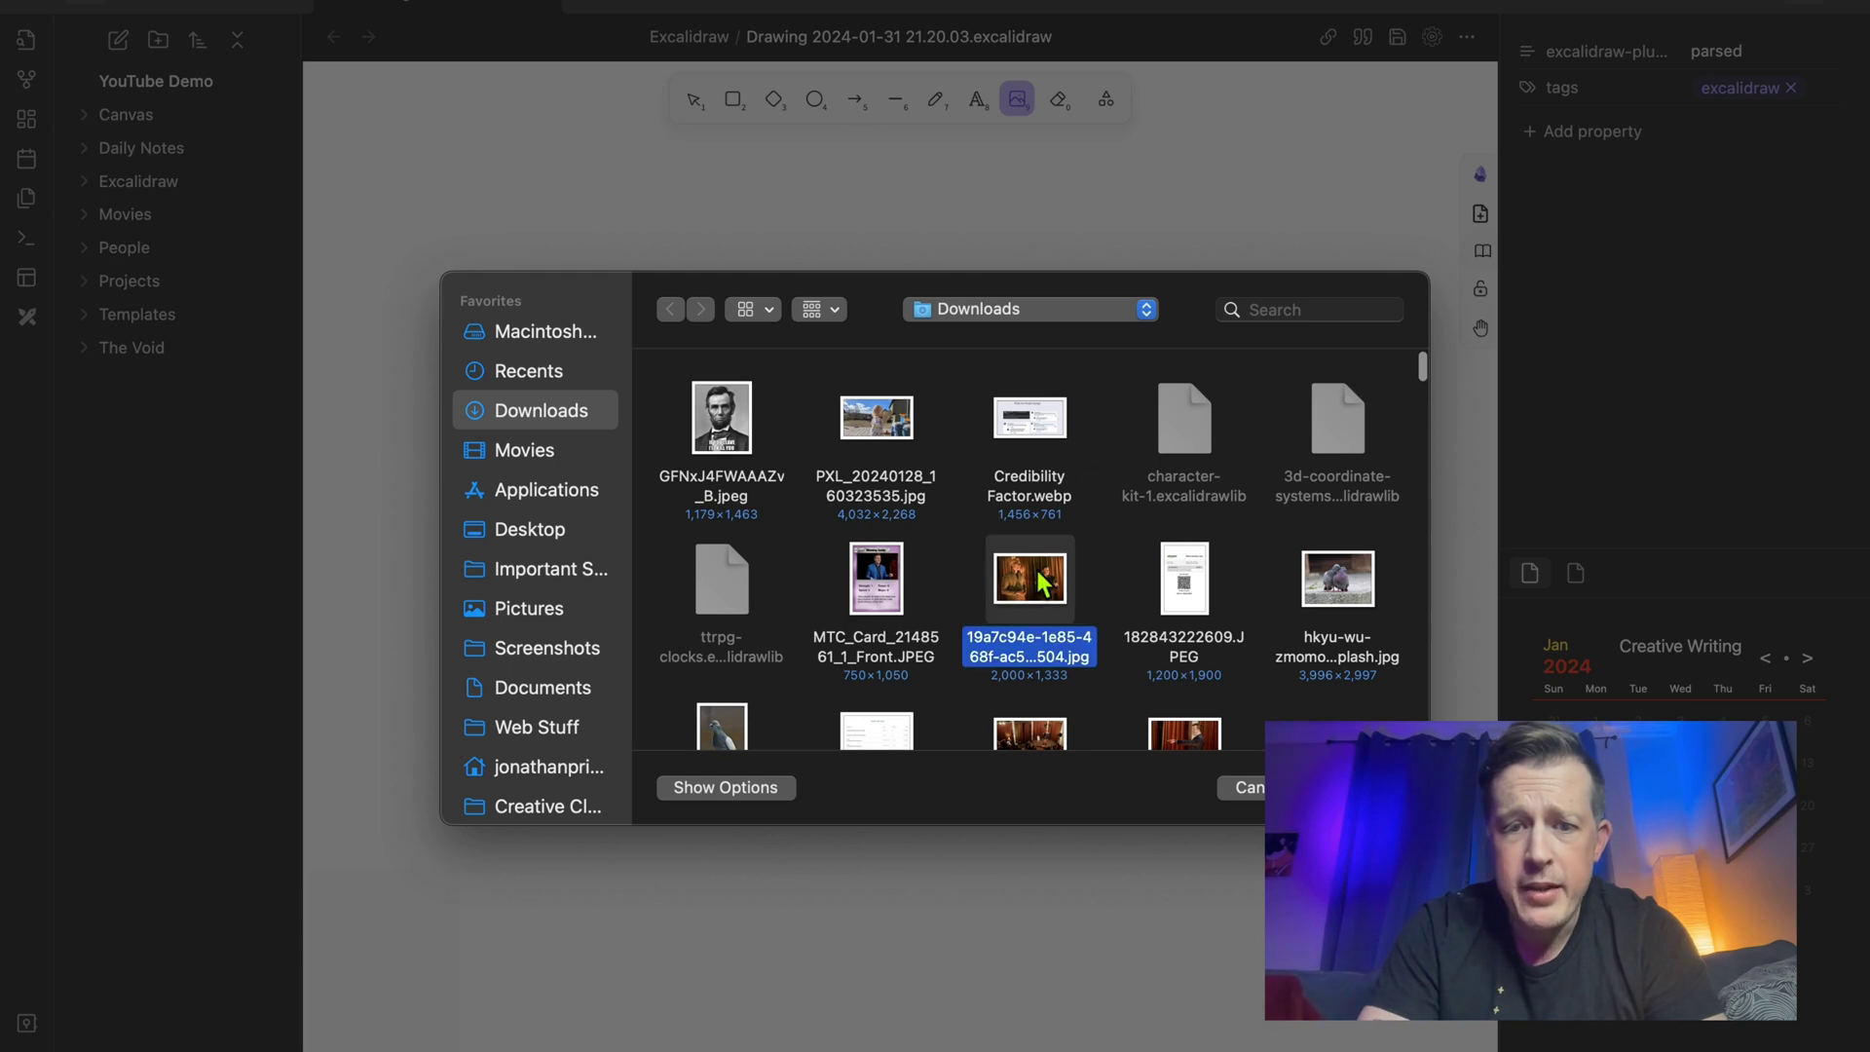
{"action": "double_click", "coordinate": [1029, 579]}
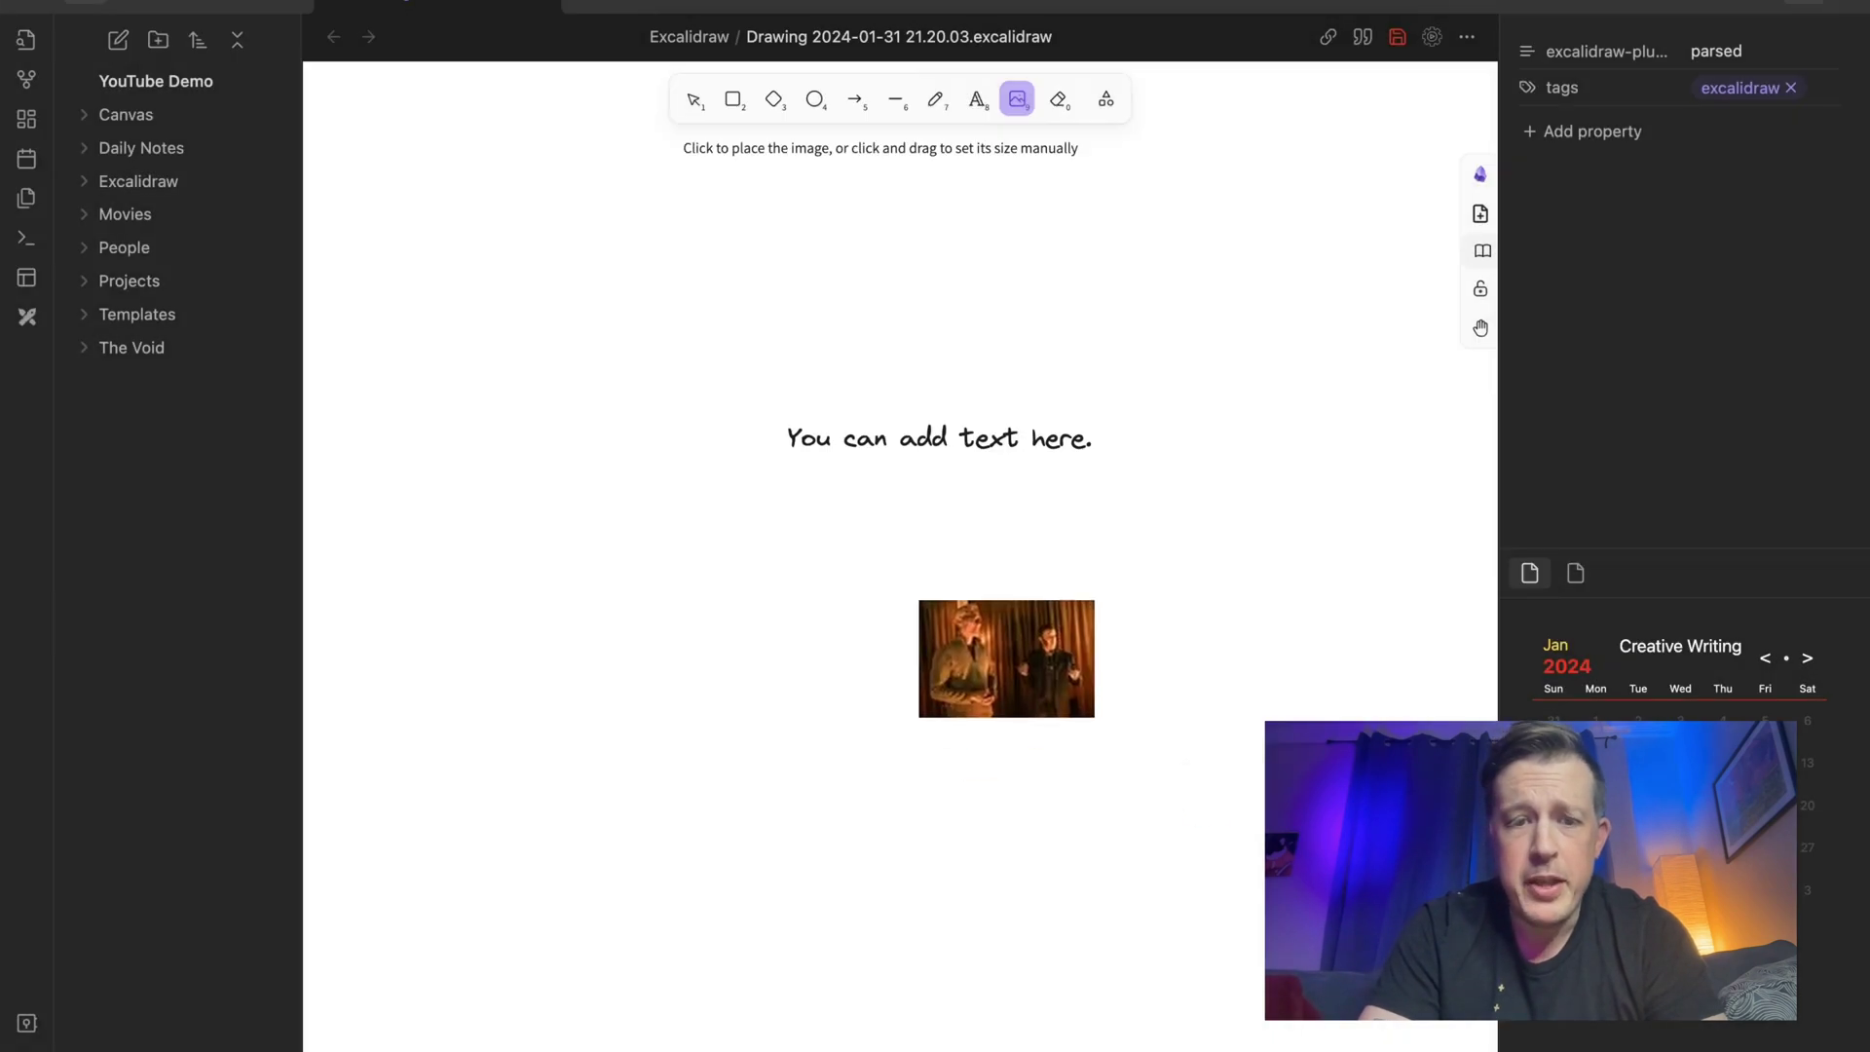
{"action": "left_click", "coordinate": [472, 275]}
{"action": "left_click_drag", "start_coordinate": [542, 296], "coordinate": [977, 550]}
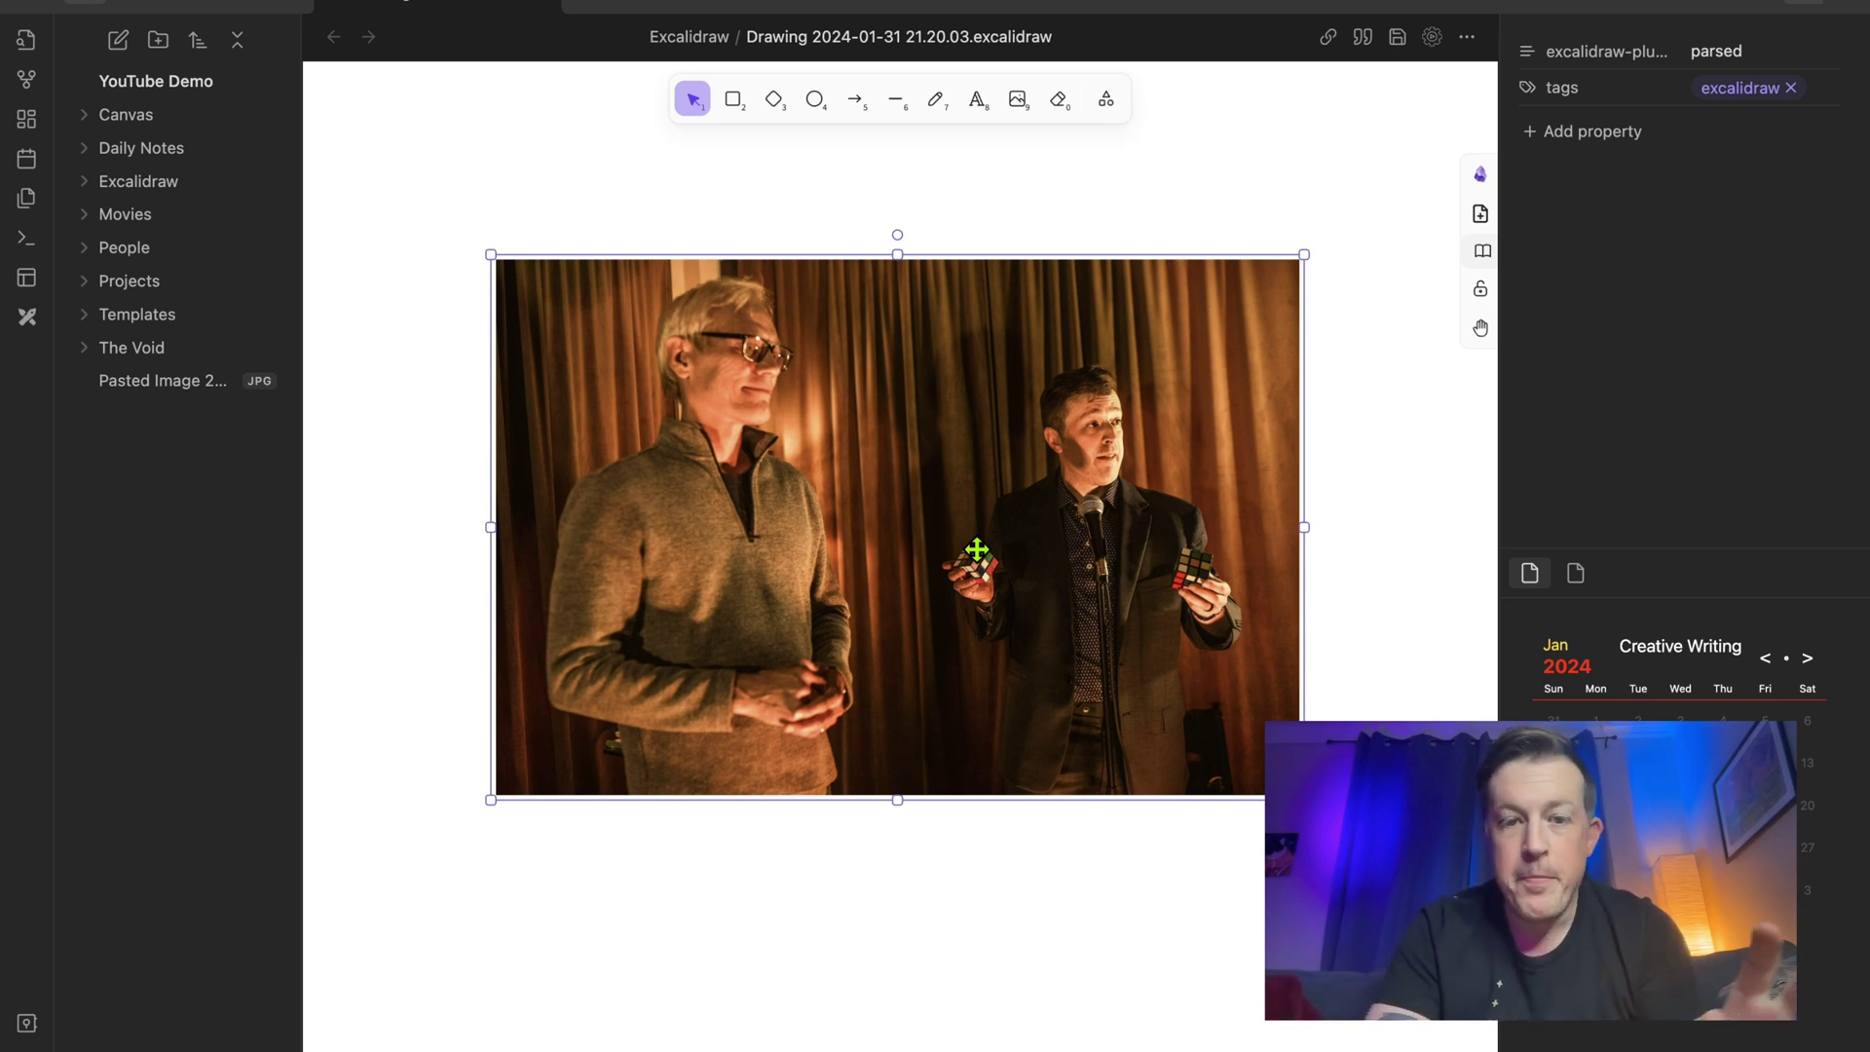
Move the image around the canvas so it ends up above and to the left of the text.
{"action": "left_click_drag", "start_coordinate": [1055, 617], "coordinate": [1160, 848]}
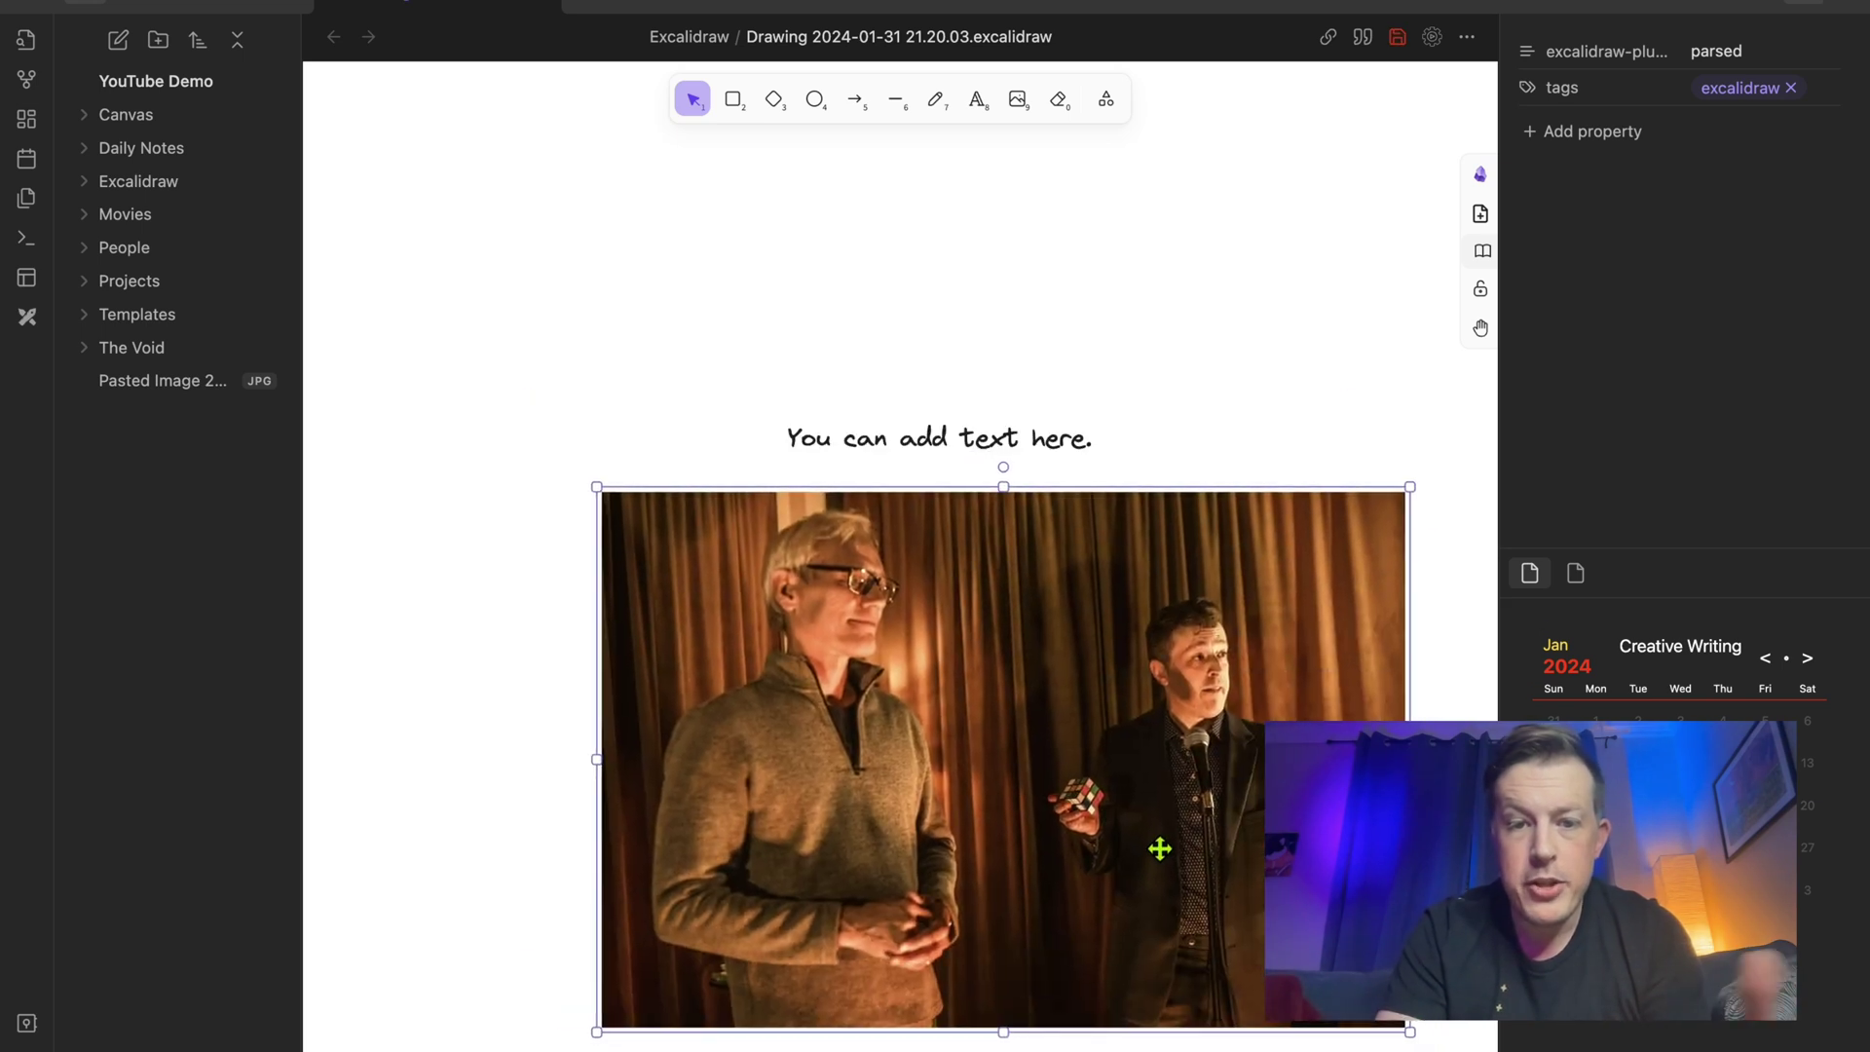
{"action": "left_click_drag", "start_coordinate": [1119, 701], "coordinate": [606, 393]}
{"action": "scroll", "coordinate": [905, 708], "scroll_direction": "down", "scroll_amount": 10}
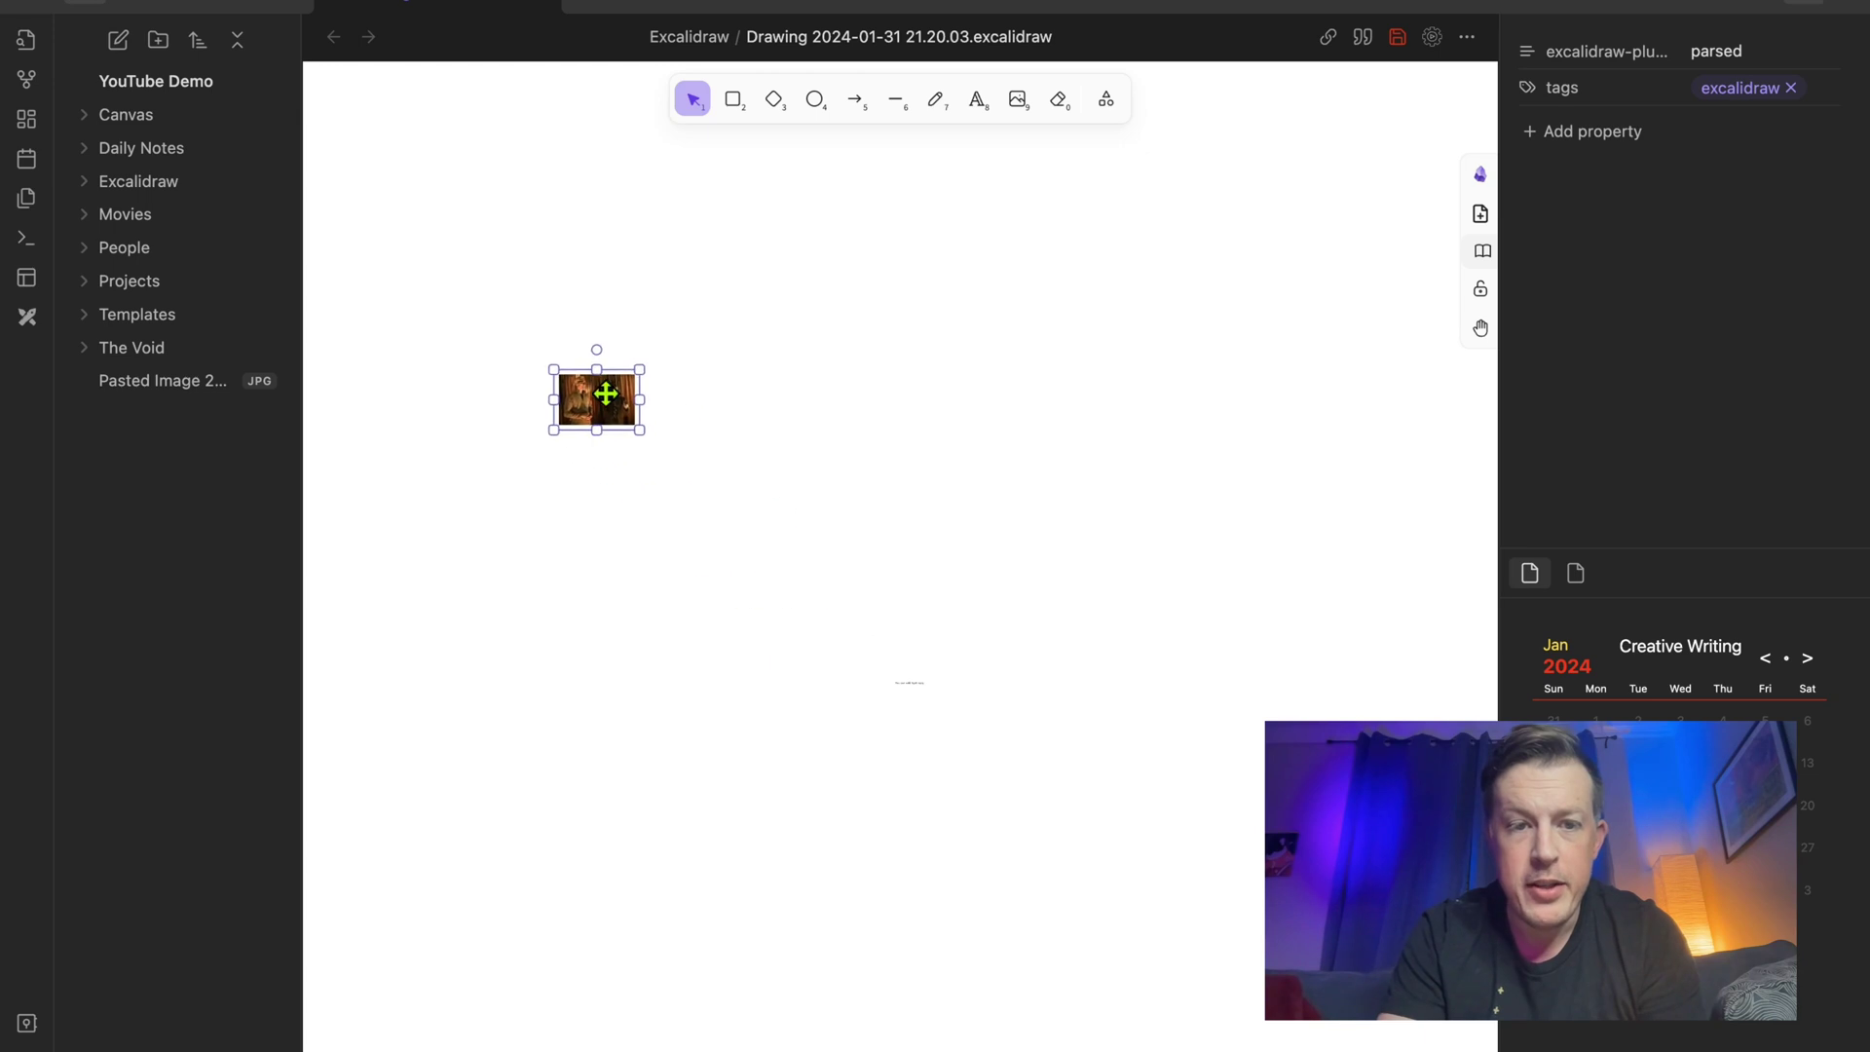
{"action": "scroll", "coordinate": [640, 492], "scroll_direction": "up", "scroll_amount": 10}
{"action": "scroll", "coordinate": [641, 493], "scroll_direction": "down", "scroll_amount": 5}
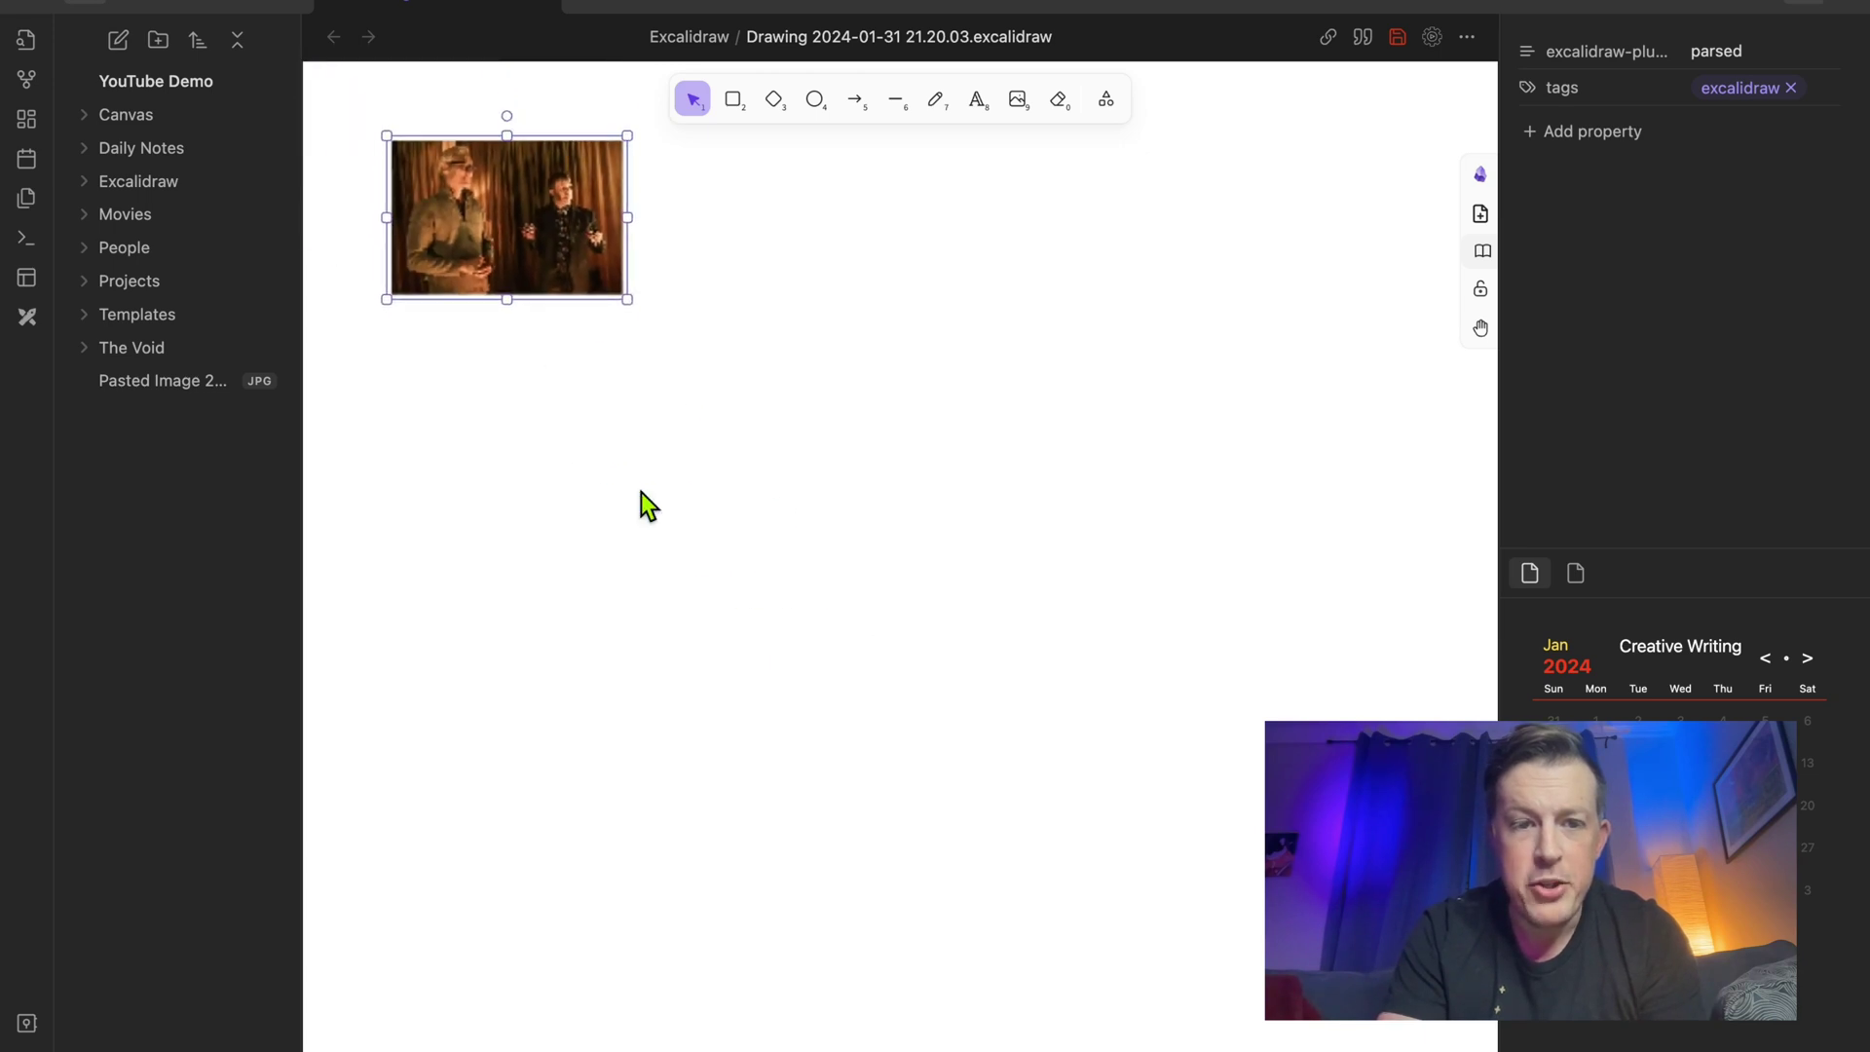
{"action": "left_click_drag", "start_coordinate": [584, 295], "coordinate": [1223, 876]}
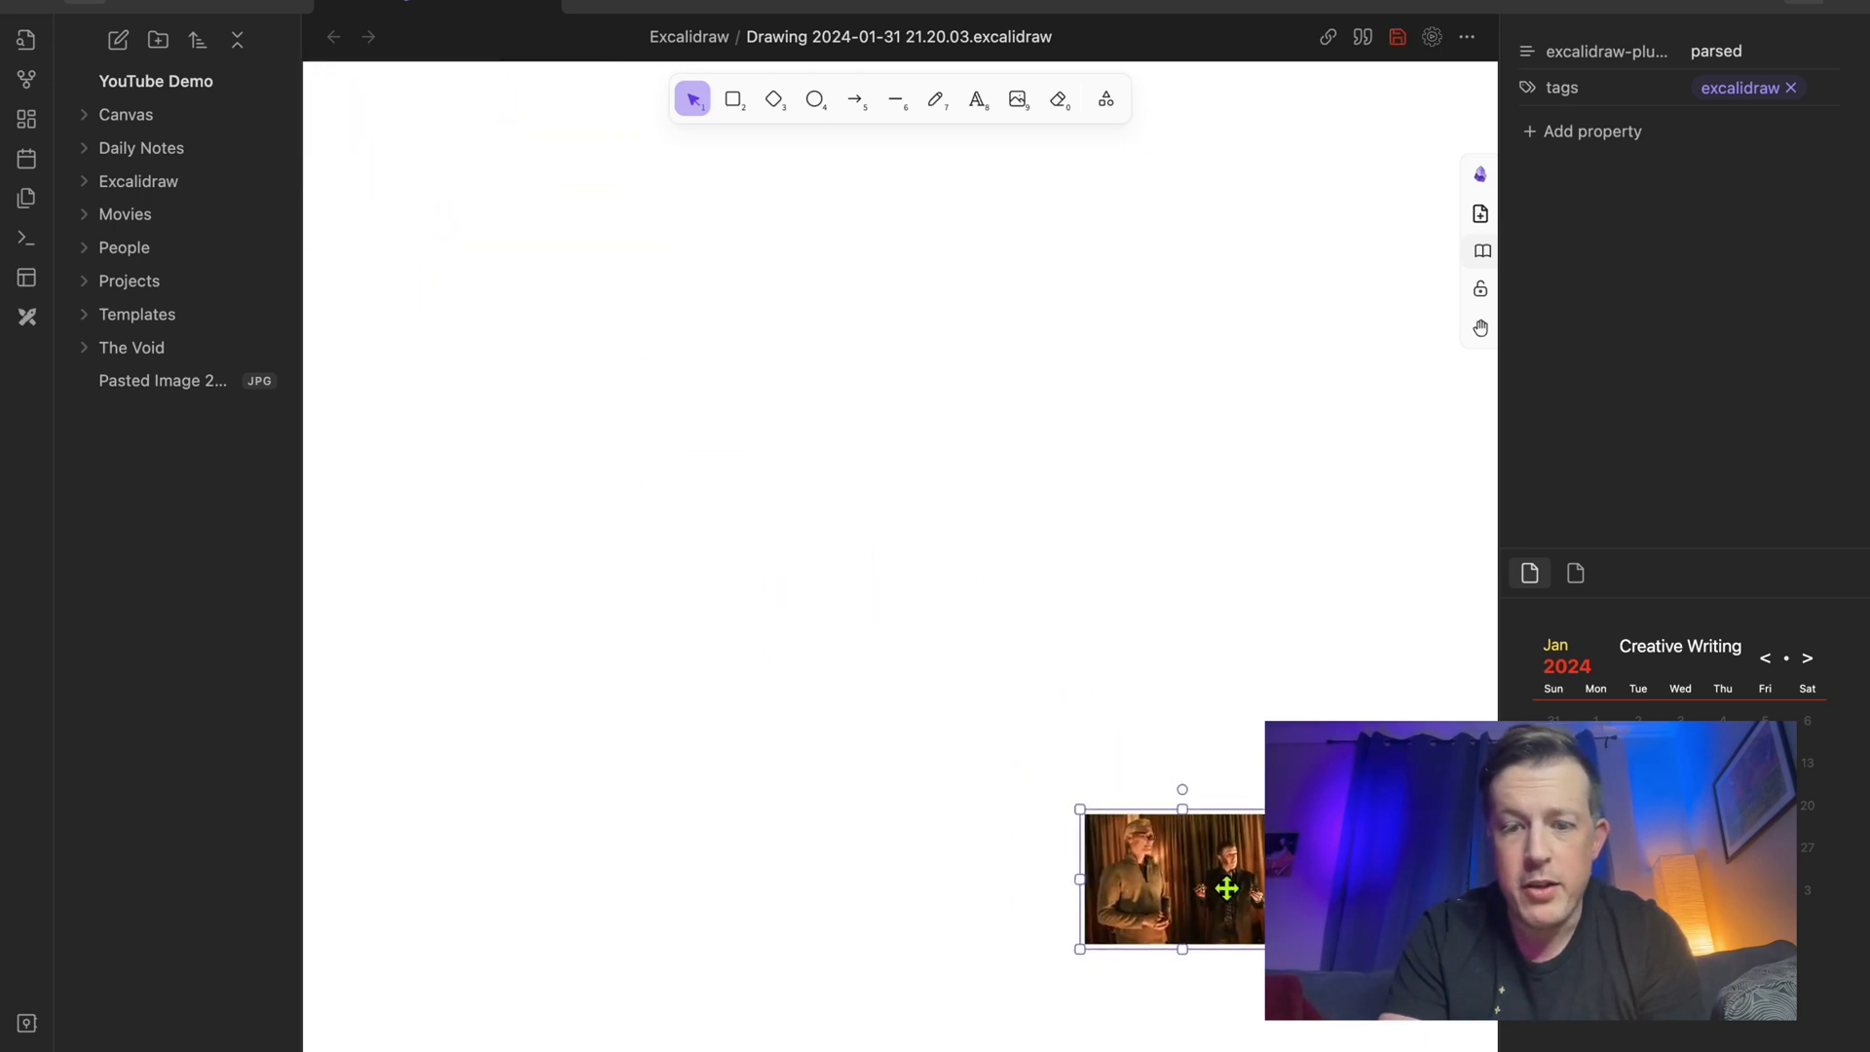
Zoom and pan around the canvas to view the image and the text from different positions.
{"action": "scroll", "coordinate": [1226, 888], "scroll_direction": "up", "scroll_amount": 5}
{"action": "scroll", "coordinate": [1226, 888], "scroll_direction": "up", "scroll_amount": 3}
{"action": "scroll", "coordinate": [1227, 888], "scroll_direction": "down", "scroll_amount": 5}
{"action": "scroll", "coordinate": [1227, 888], "scroll_direction": "right", "scroll_amount": 5}
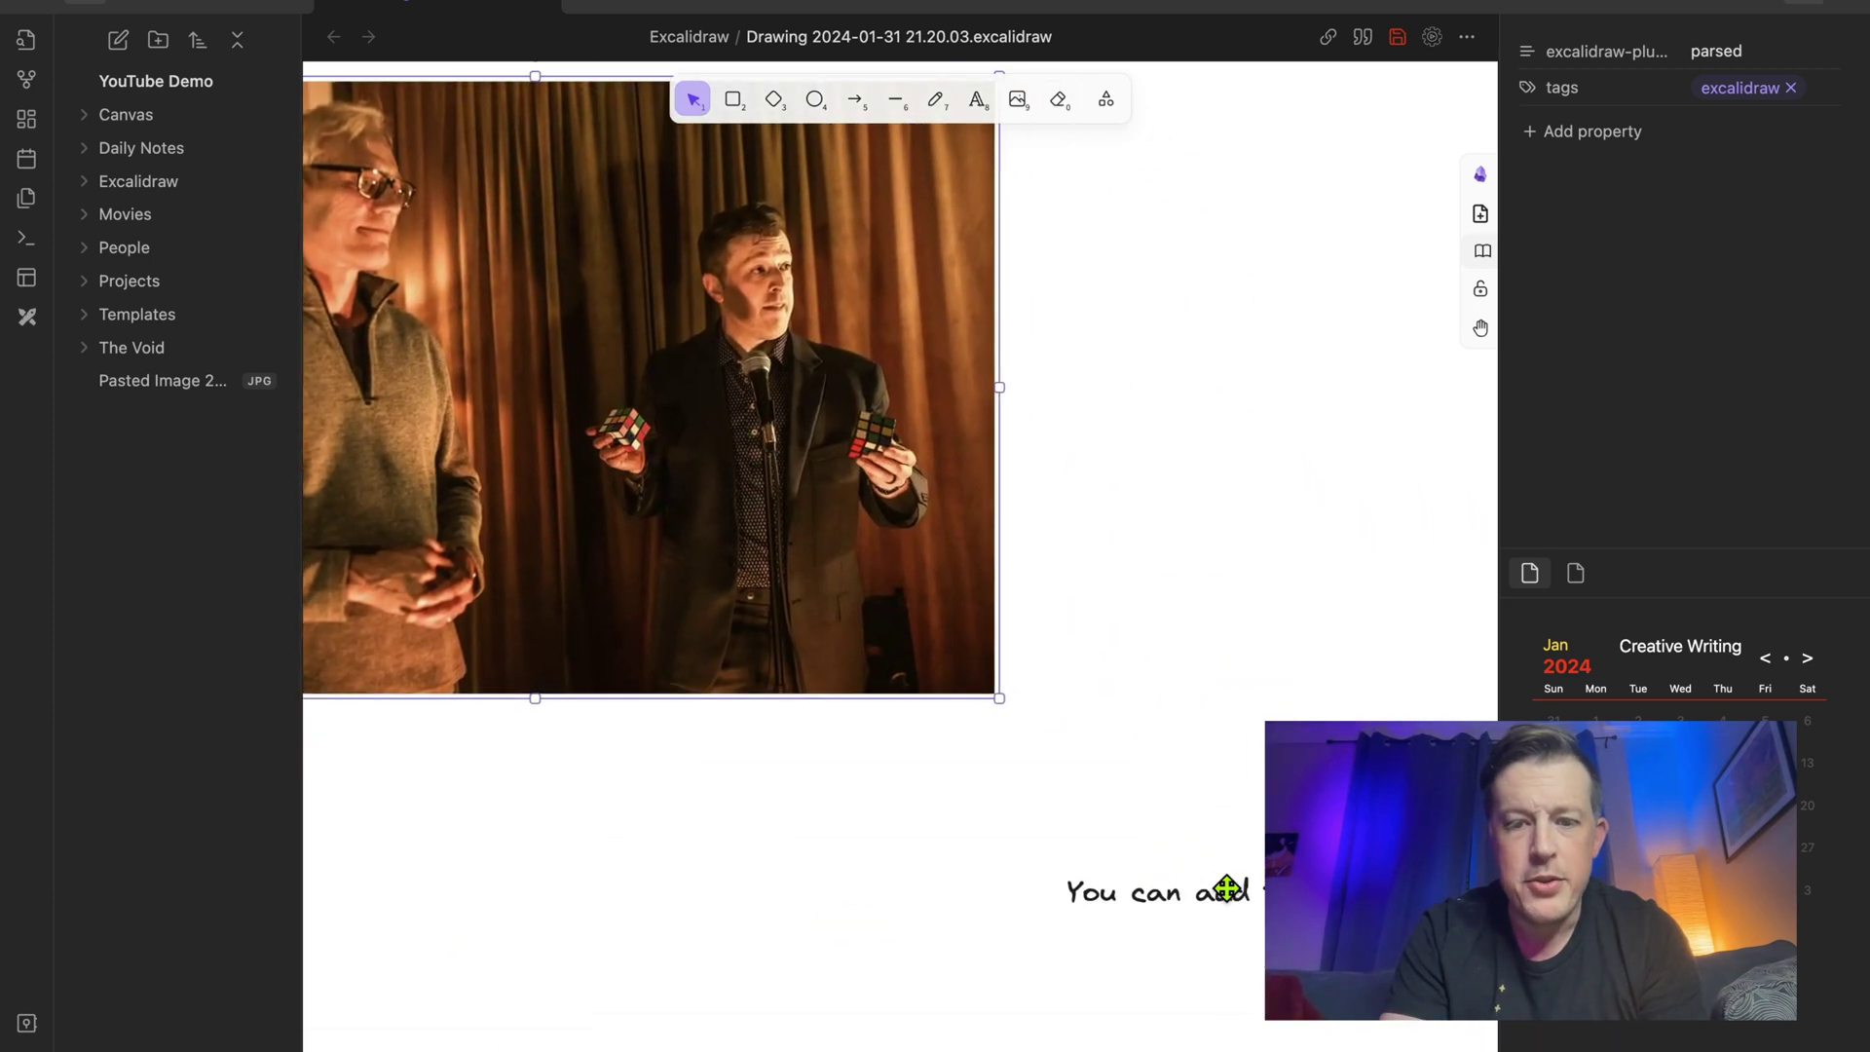
{"action": "scroll", "coordinate": [1226, 888], "scroll_direction": "up", "scroll_amount": 4}
{"action": "scroll", "coordinate": [1227, 888], "scroll_direction": "left", "scroll_amount": 5}
{"action": "scroll", "coordinate": [1226, 888], "scroll_direction": "down", "scroll_amount": 4}
{"action": "scroll", "coordinate": [1226, 888], "scroll_direction": "down", "scroll_amount": 4}
{"action": "scroll", "coordinate": [1226, 888], "scroll_direction": "right", "scroll_amount": 3}
{"action": "scroll", "coordinate": [1226, 888], "scroll_direction": "up", "scroll_amount": 4}
{"action": "scroll", "coordinate": [1226, 888], "scroll_direction": "right", "scroll_amount": 4}
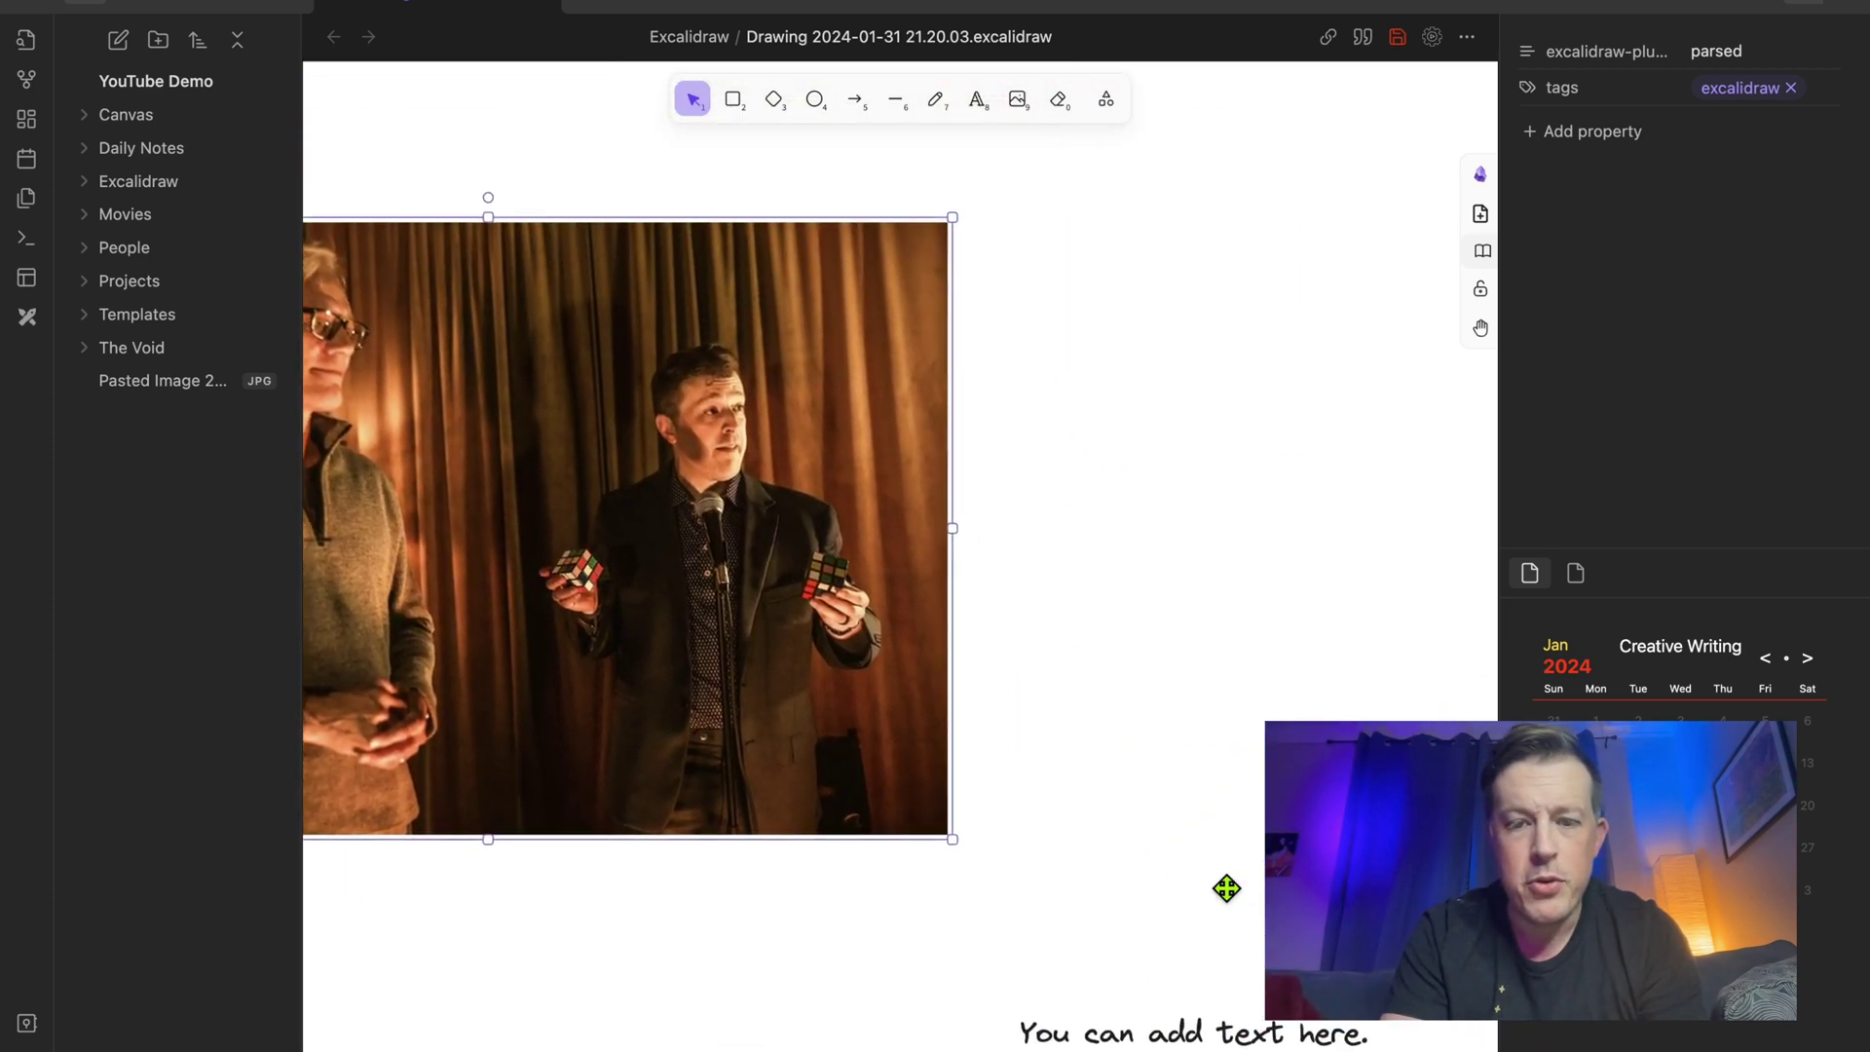
{"action": "scroll", "coordinate": [1226, 888], "scroll_direction": "up", "scroll_amount": 1}
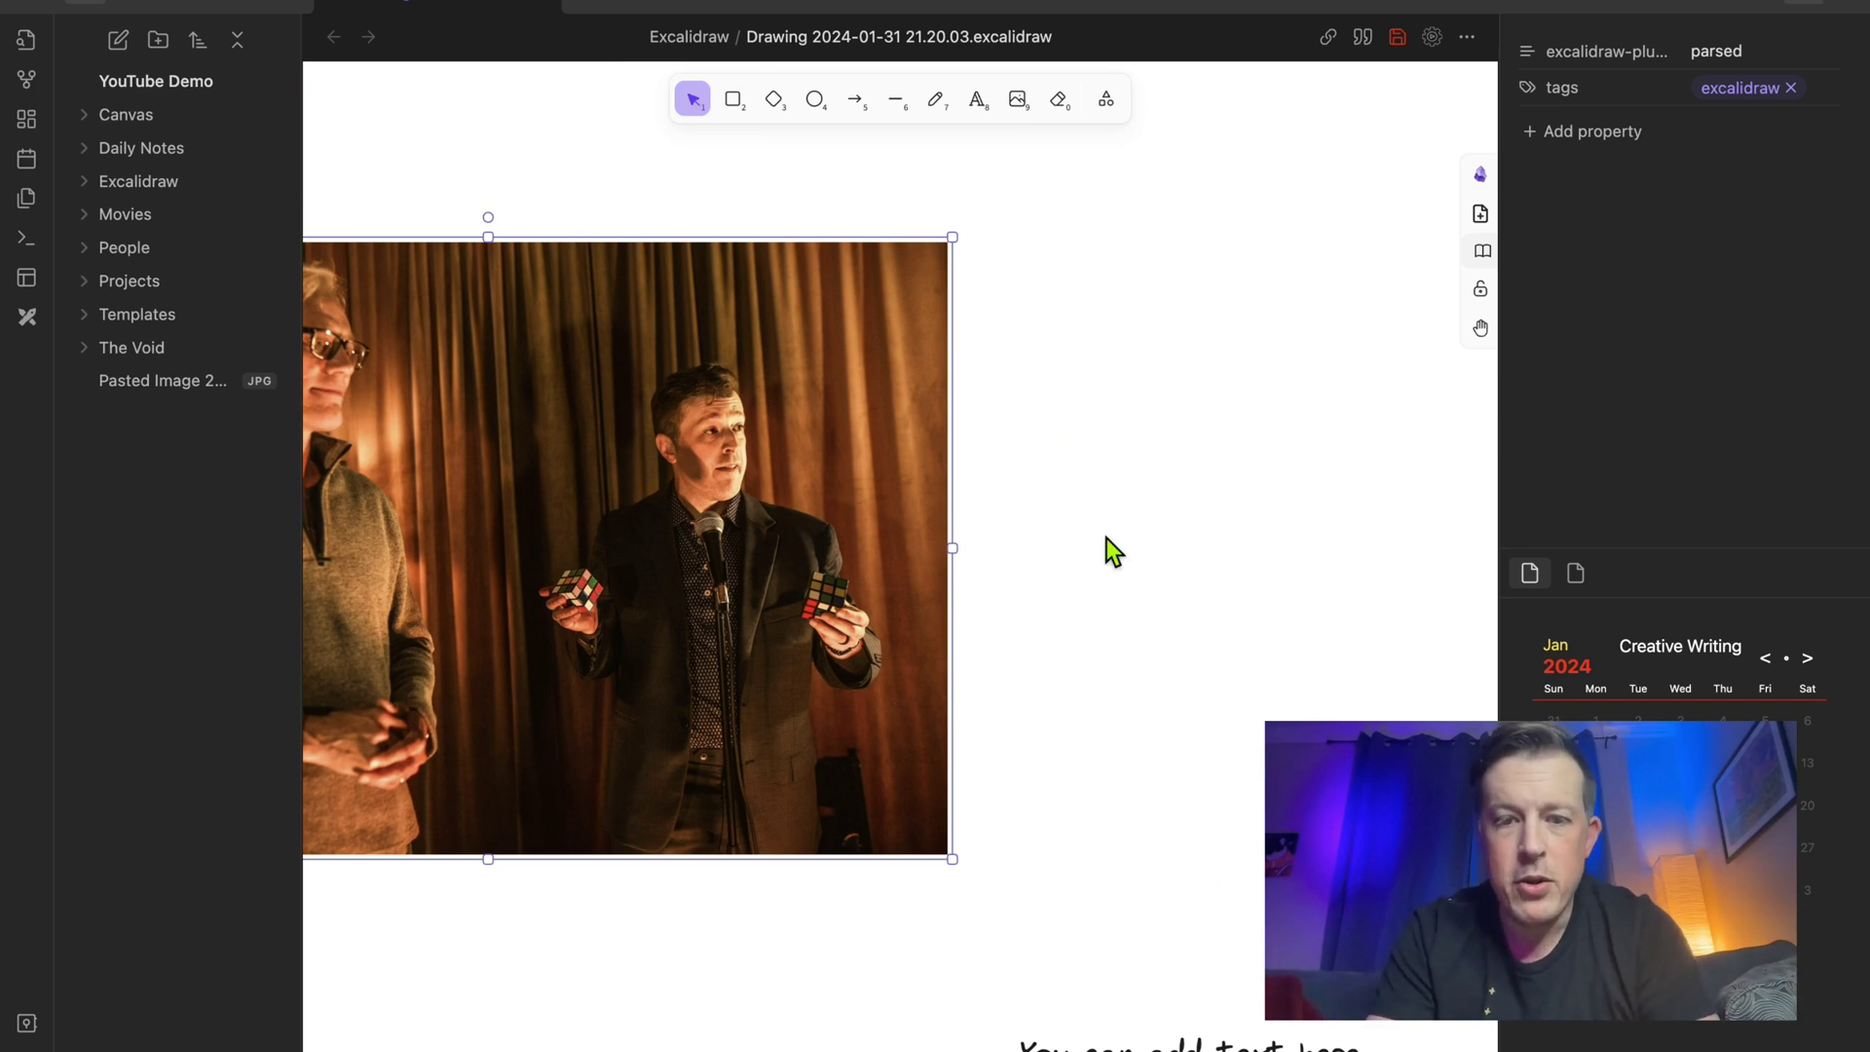
{"action": "left_click_drag", "start_coordinate": [1048, 438], "coordinate": [1040, 598]}
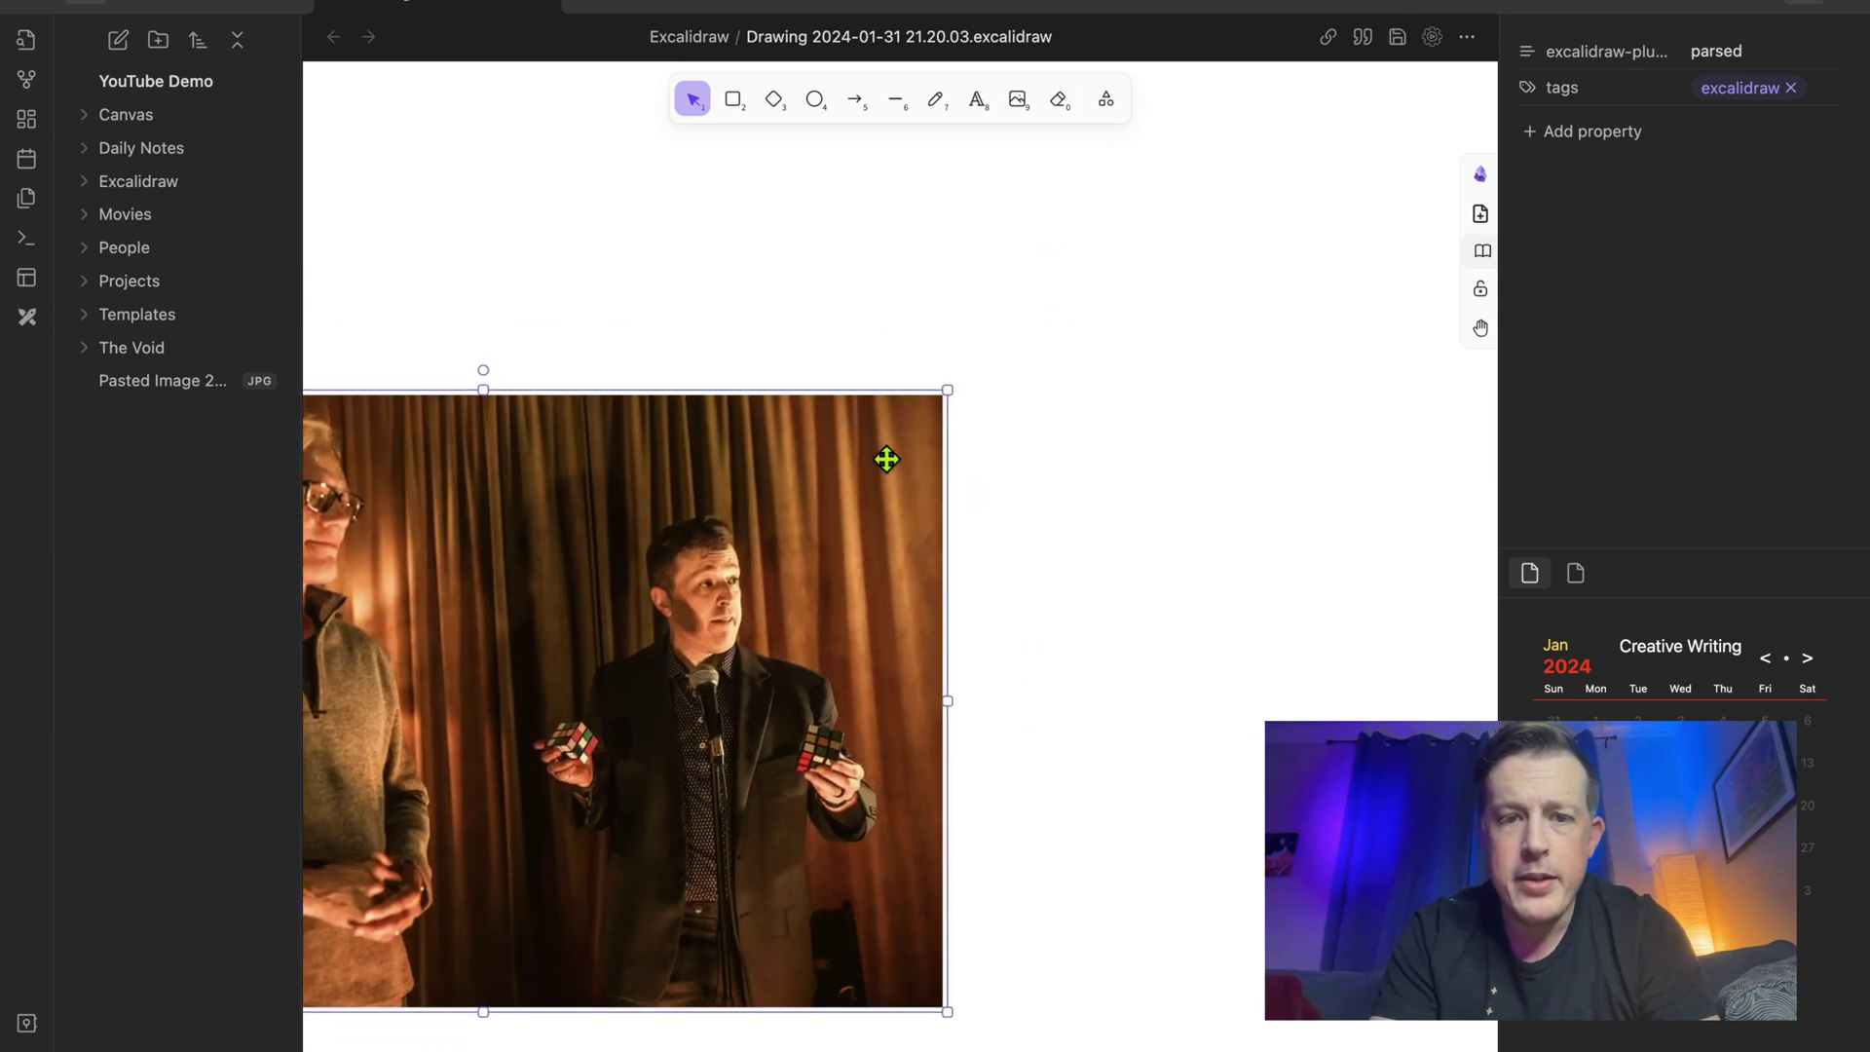
Erase the text "You can add text here." with the Eraser tool.
{"action": "left_click", "coordinate": [1059, 101]}
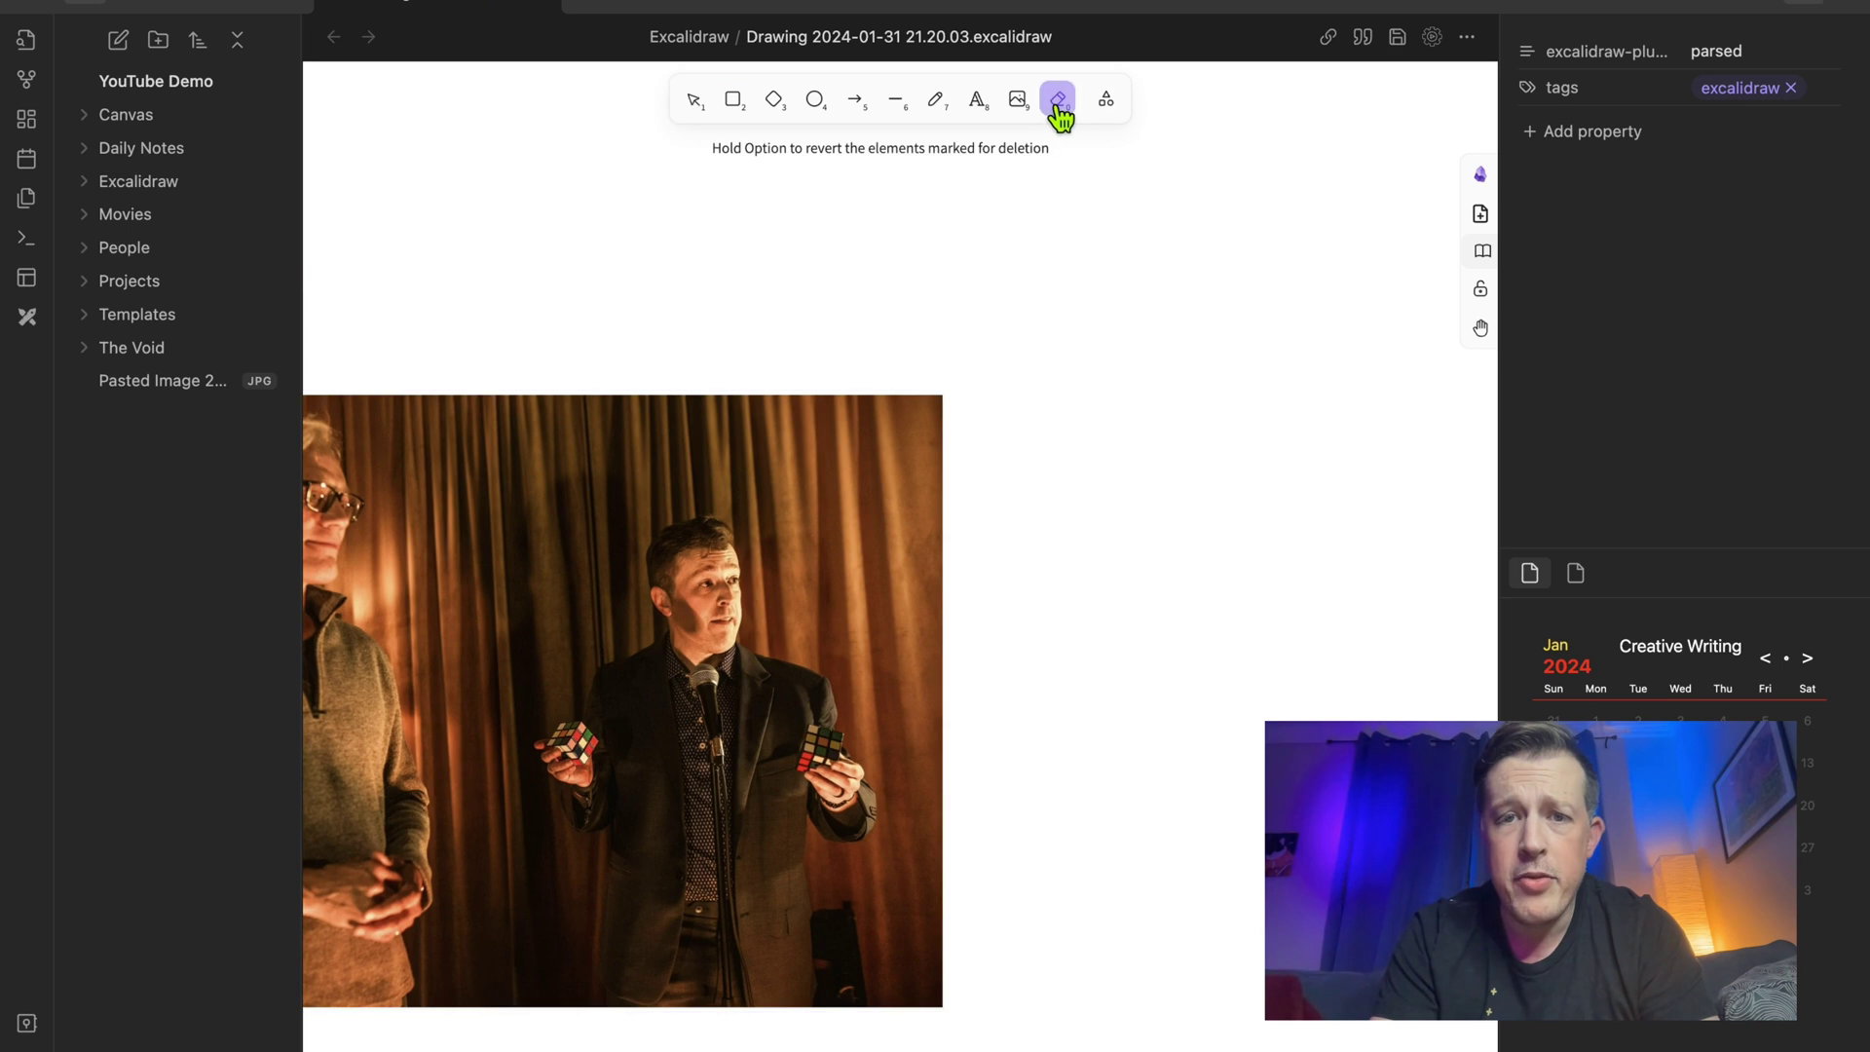
{"action": "scroll", "coordinate": [1068, 276], "scroll_direction": "down", "scroll_amount": 5}
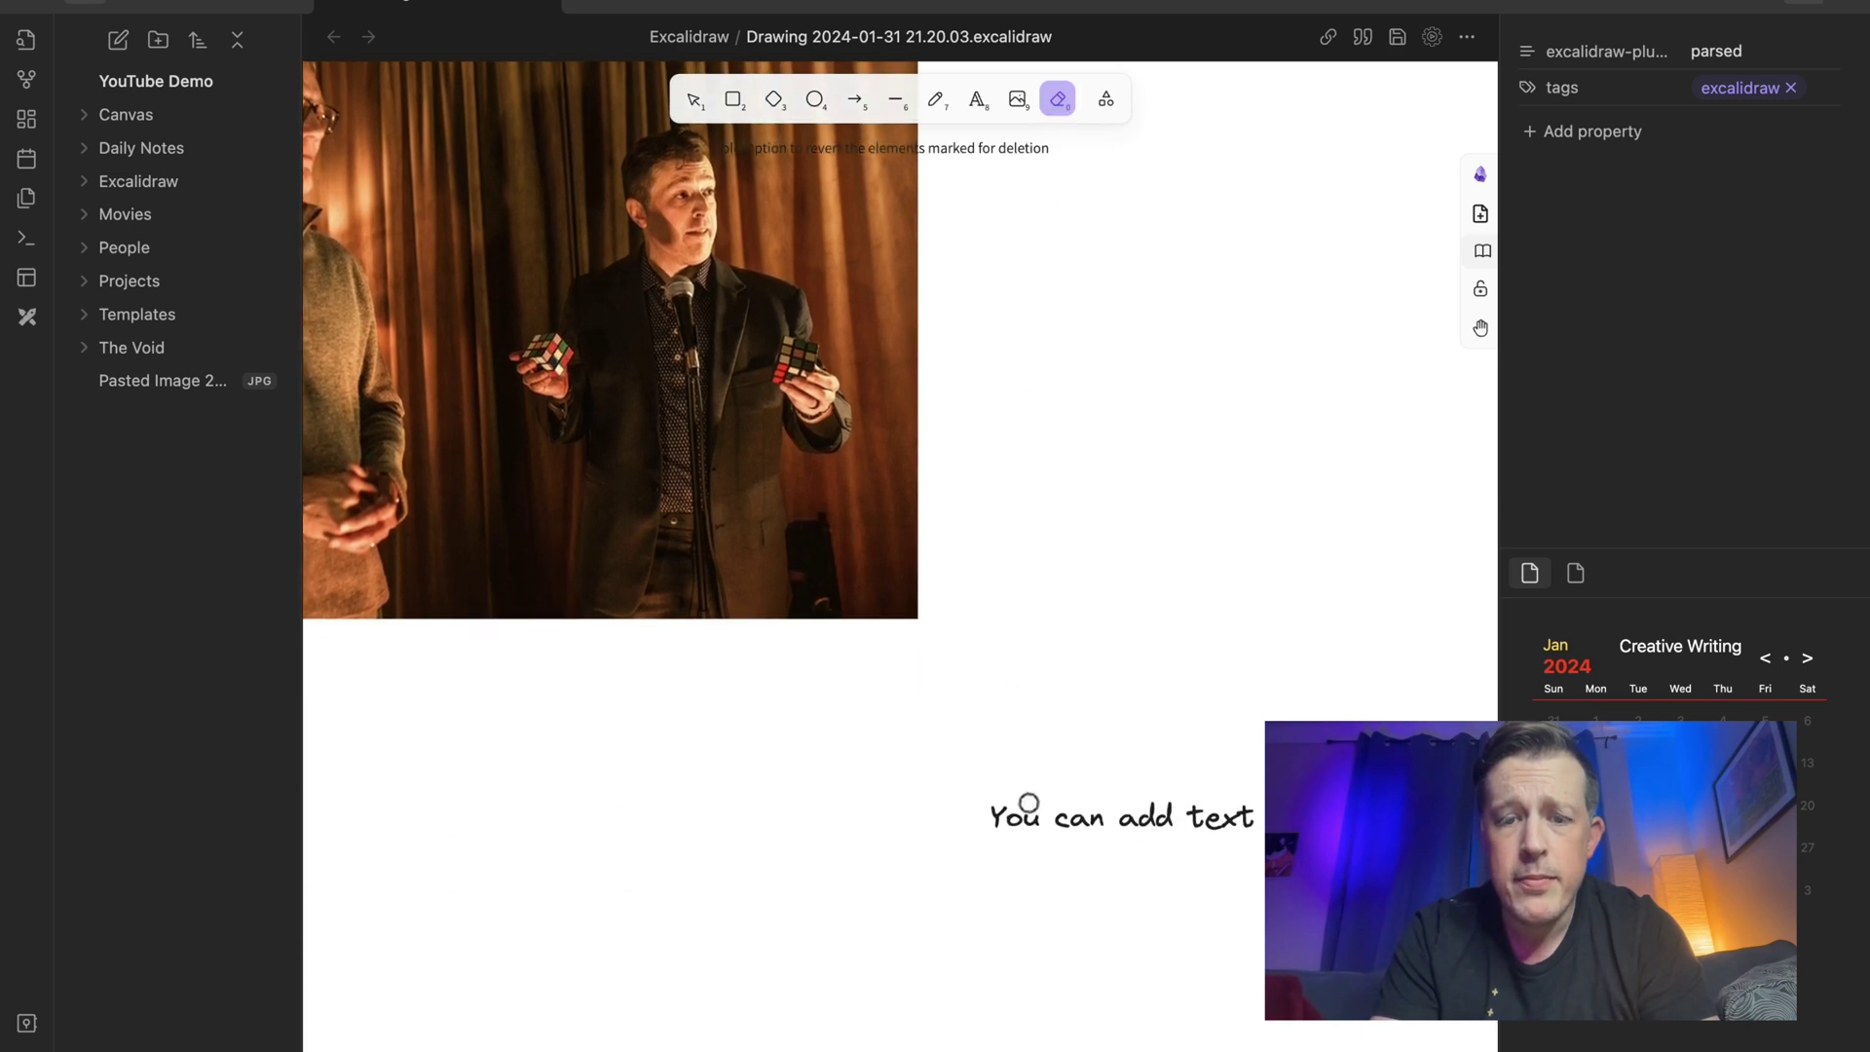
{"action": "mouse_move", "coordinate": [1028, 803]}
{"action": "left_mouse_down"}
{"action": "mouse_move", "coordinate": [1073, 827]}
{"action": "mouse_move", "coordinate": [1159, 817]}
{"action": "left_mouse_up"}
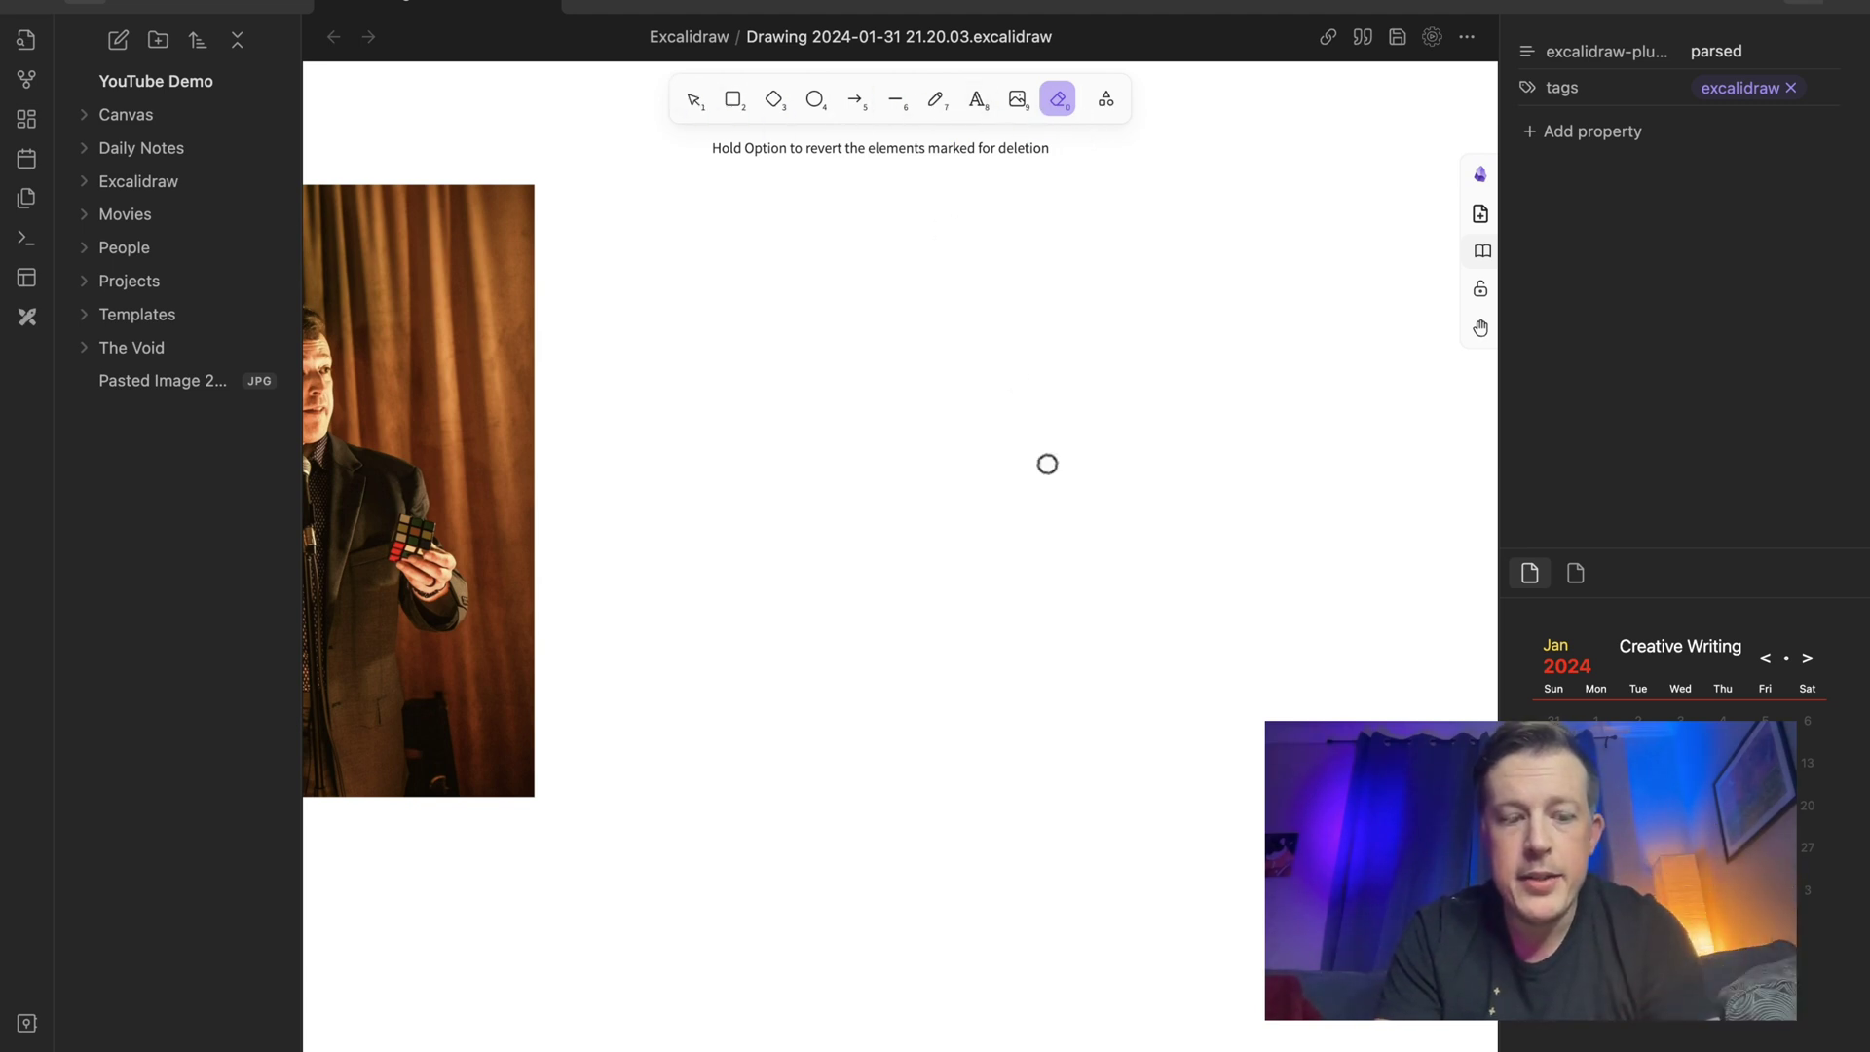
Switch from the Eraser to the selection tool and run back and forth through the rectangle, diamond, ellipse, arrow and line tools, ending on line.
{"action": "key", "text": "v"}
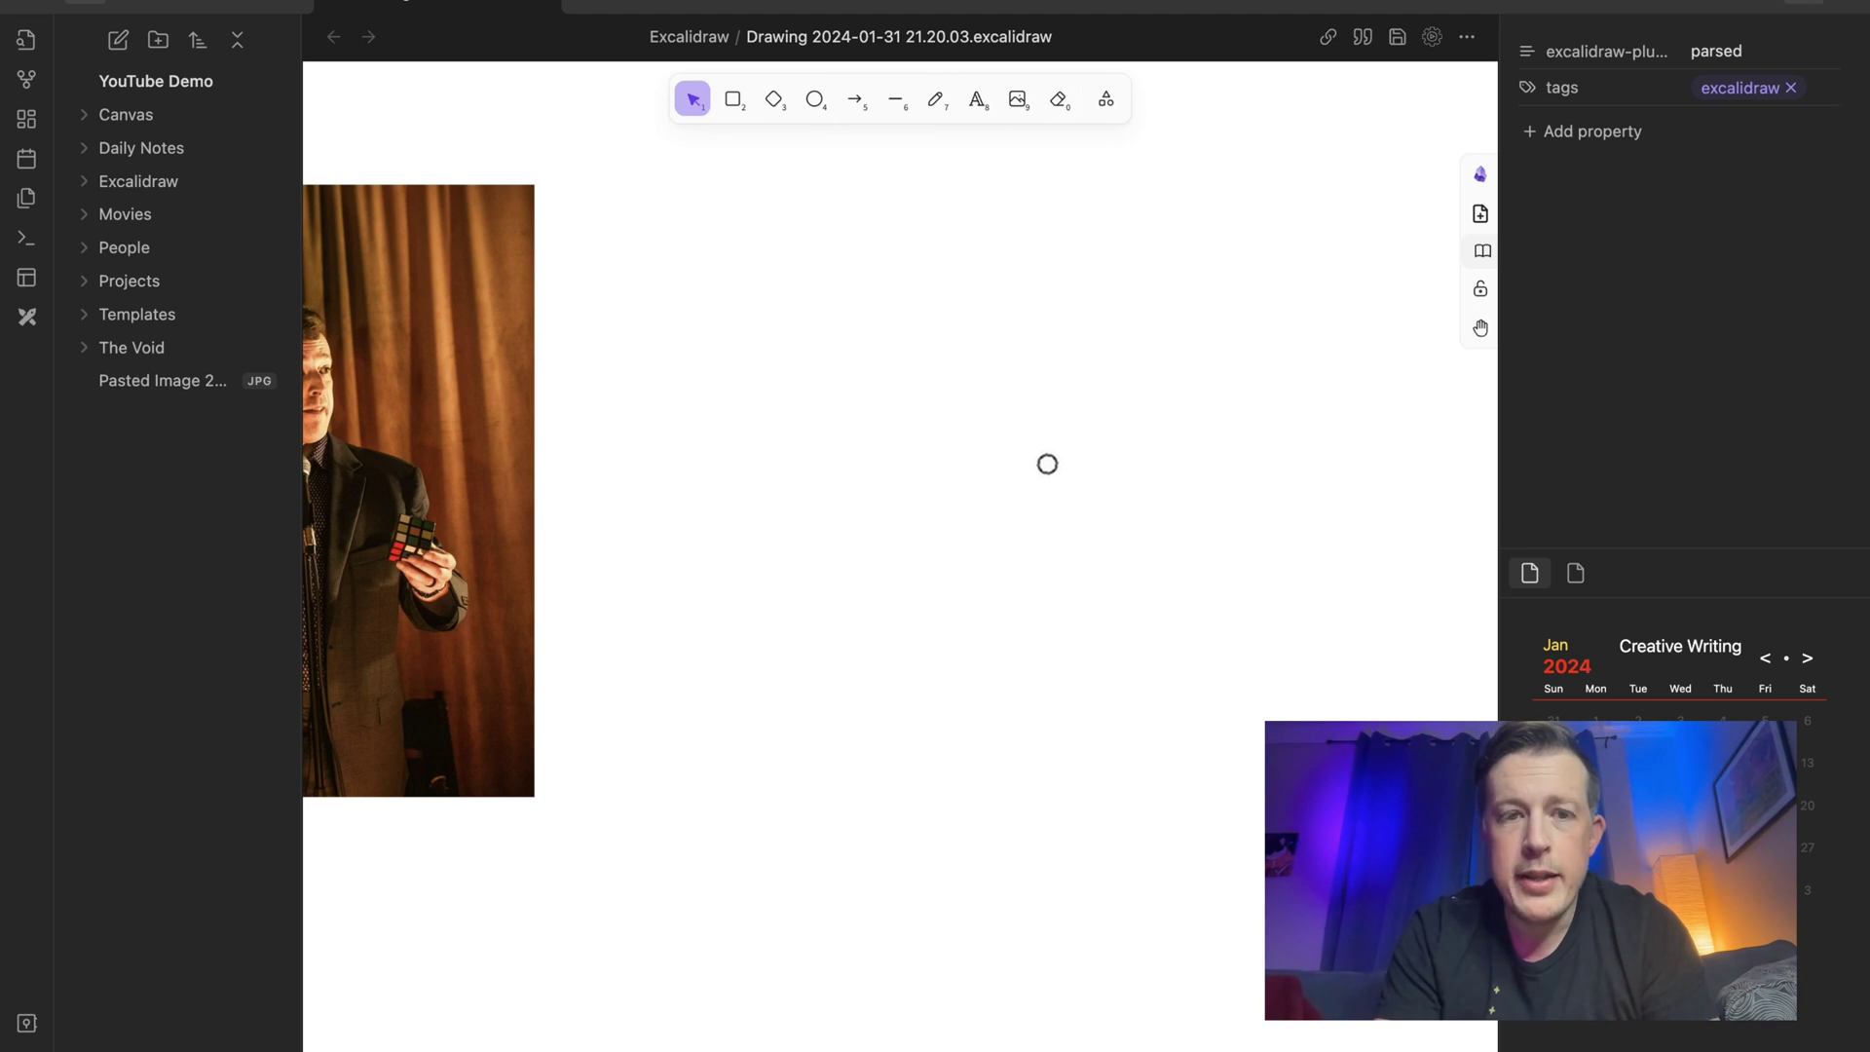
{"action": "key", "text": "r"}
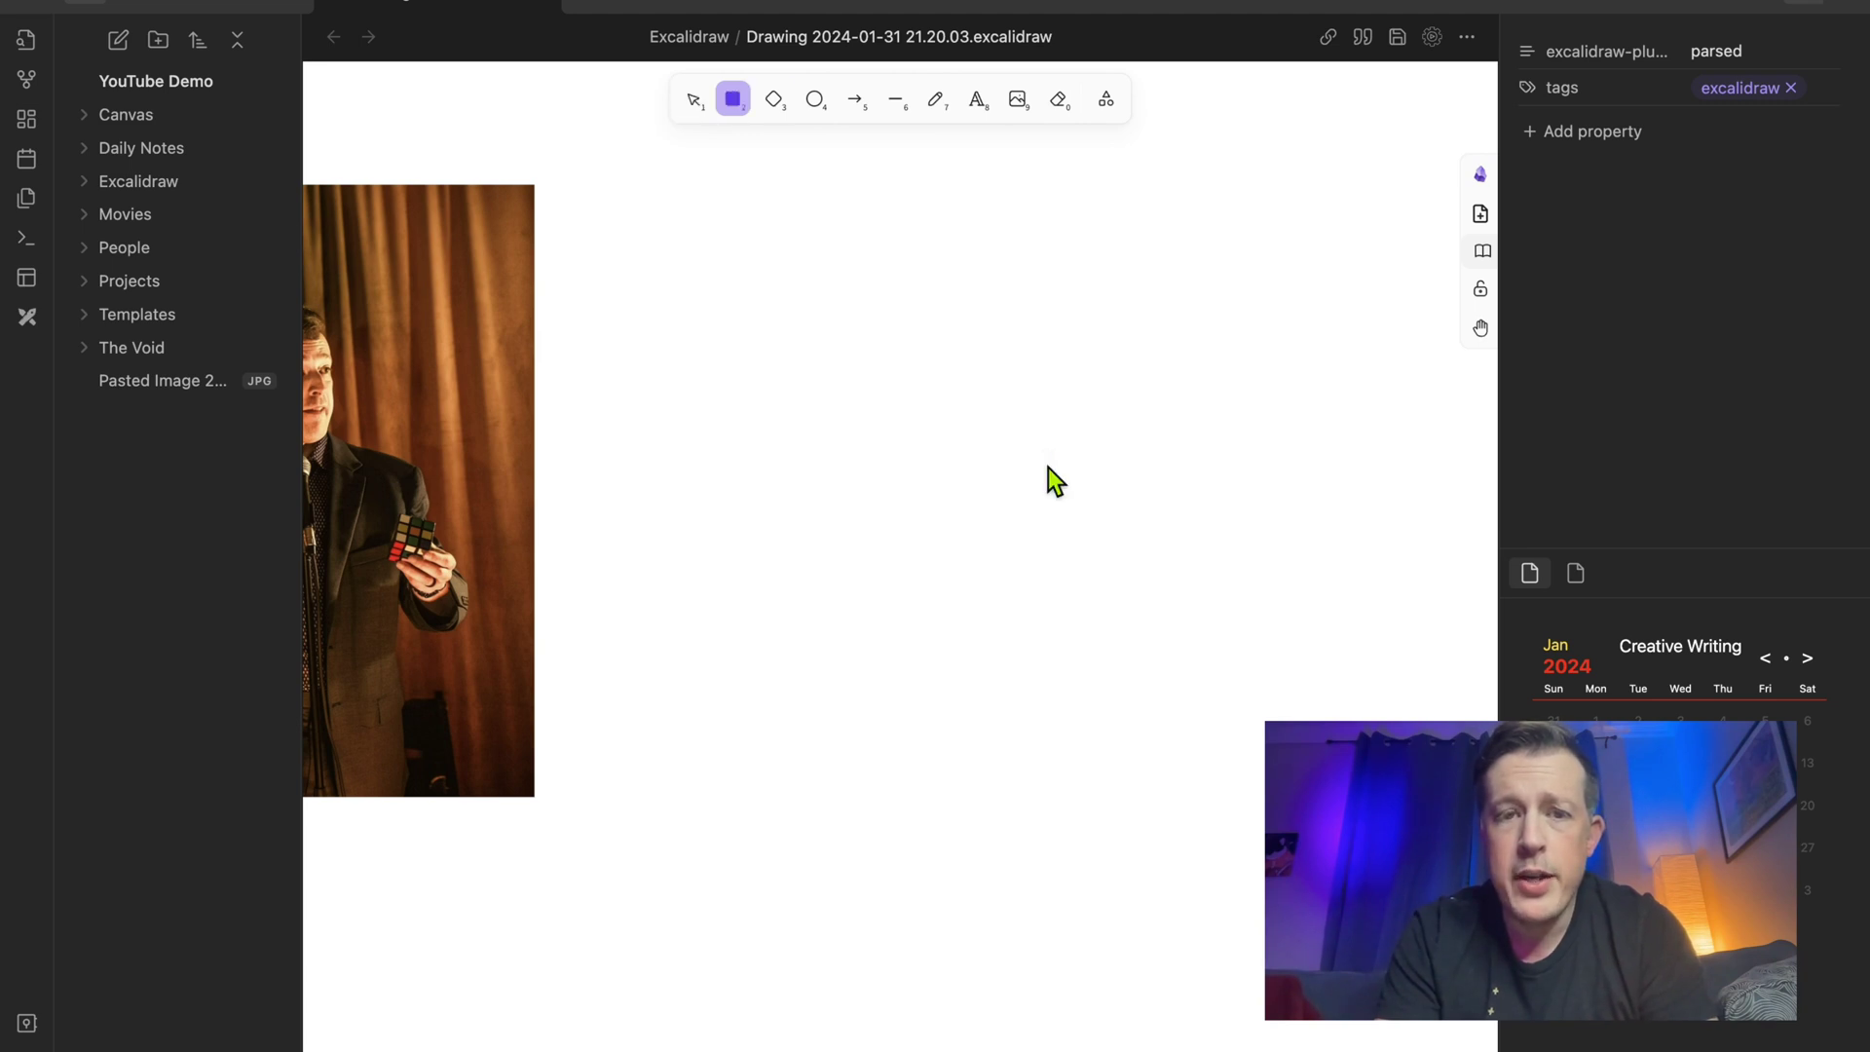
{"action": "key", "text": "d"}
{"action": "key", "text": "o"}
{"action": "key", "text": "a"}
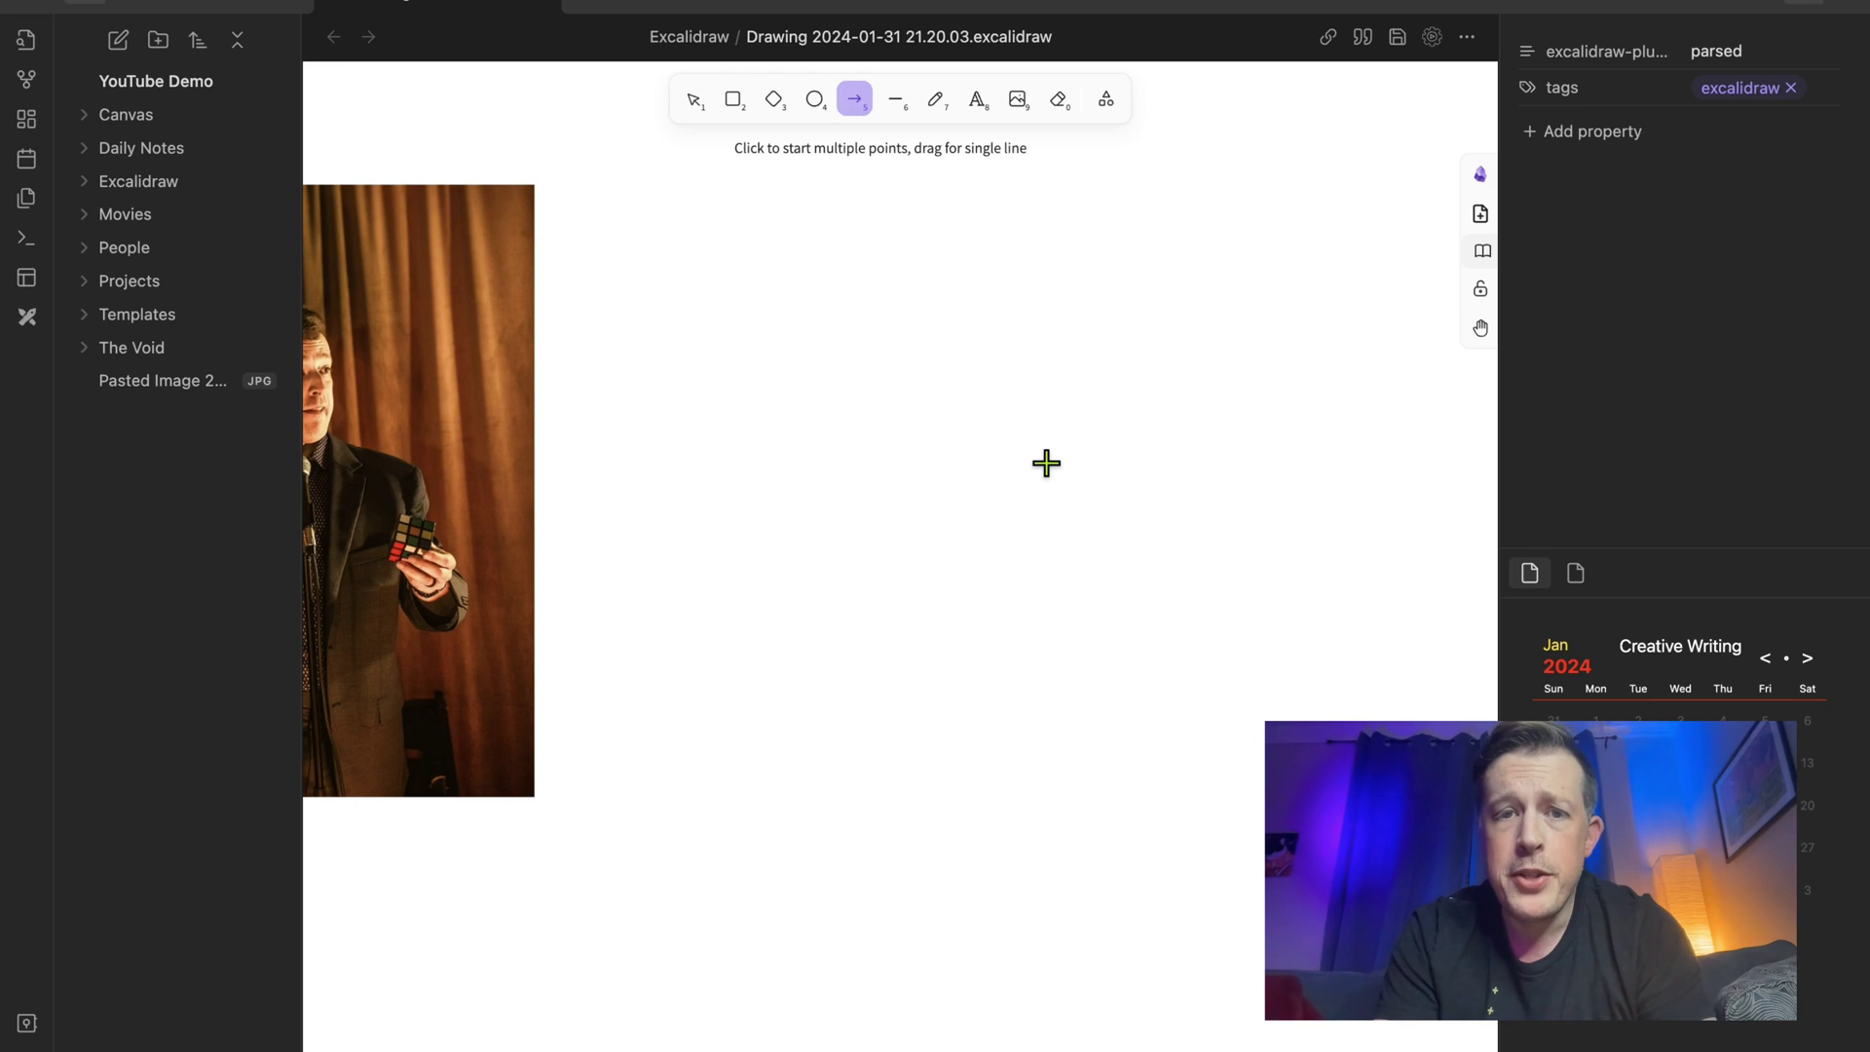
{"action": "key", "text": "l"}
{"action": "key", "text": "a"}
{"action": "key", "text": "o"}
{"action": "key", "text": "d"}
{"action": "key", "text": "r"}
{"action": "key", "text": "d"}
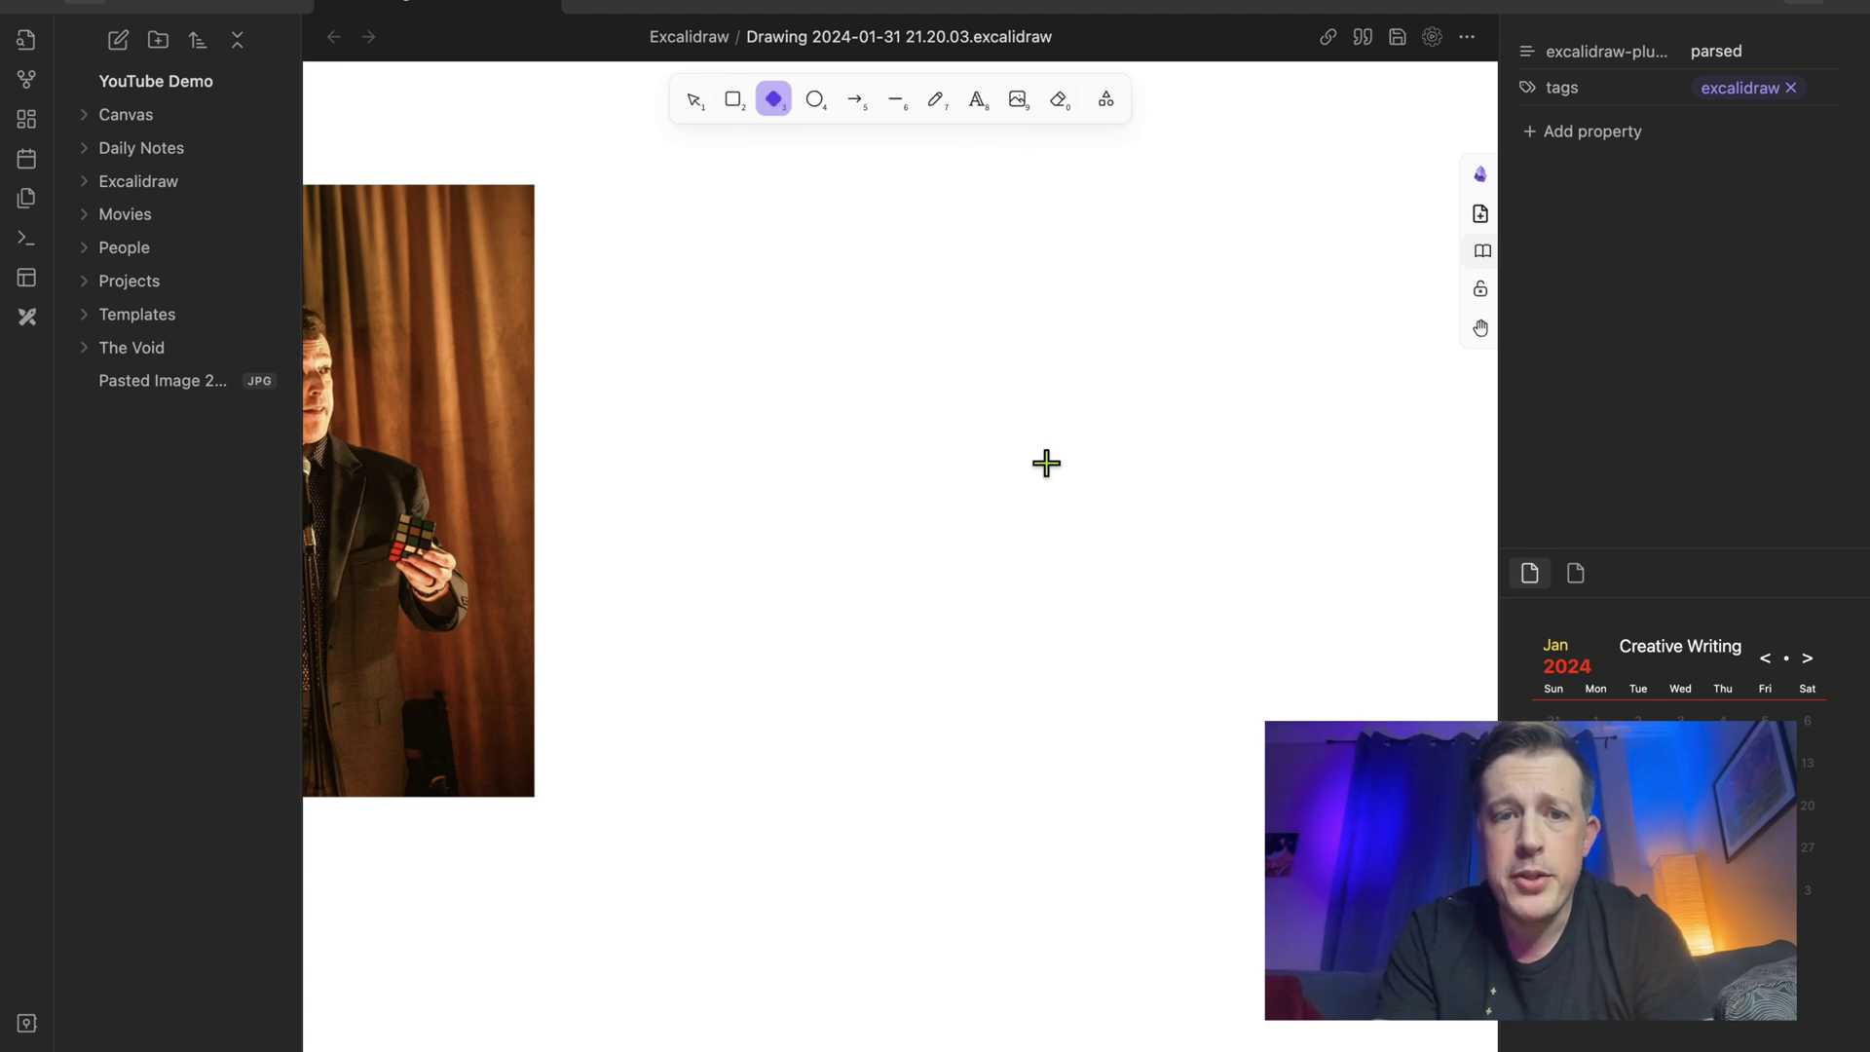
{"action": "key", "text": "o"}
{"action": "key", "text": "a"}
{"action": "key", "text": "l"}
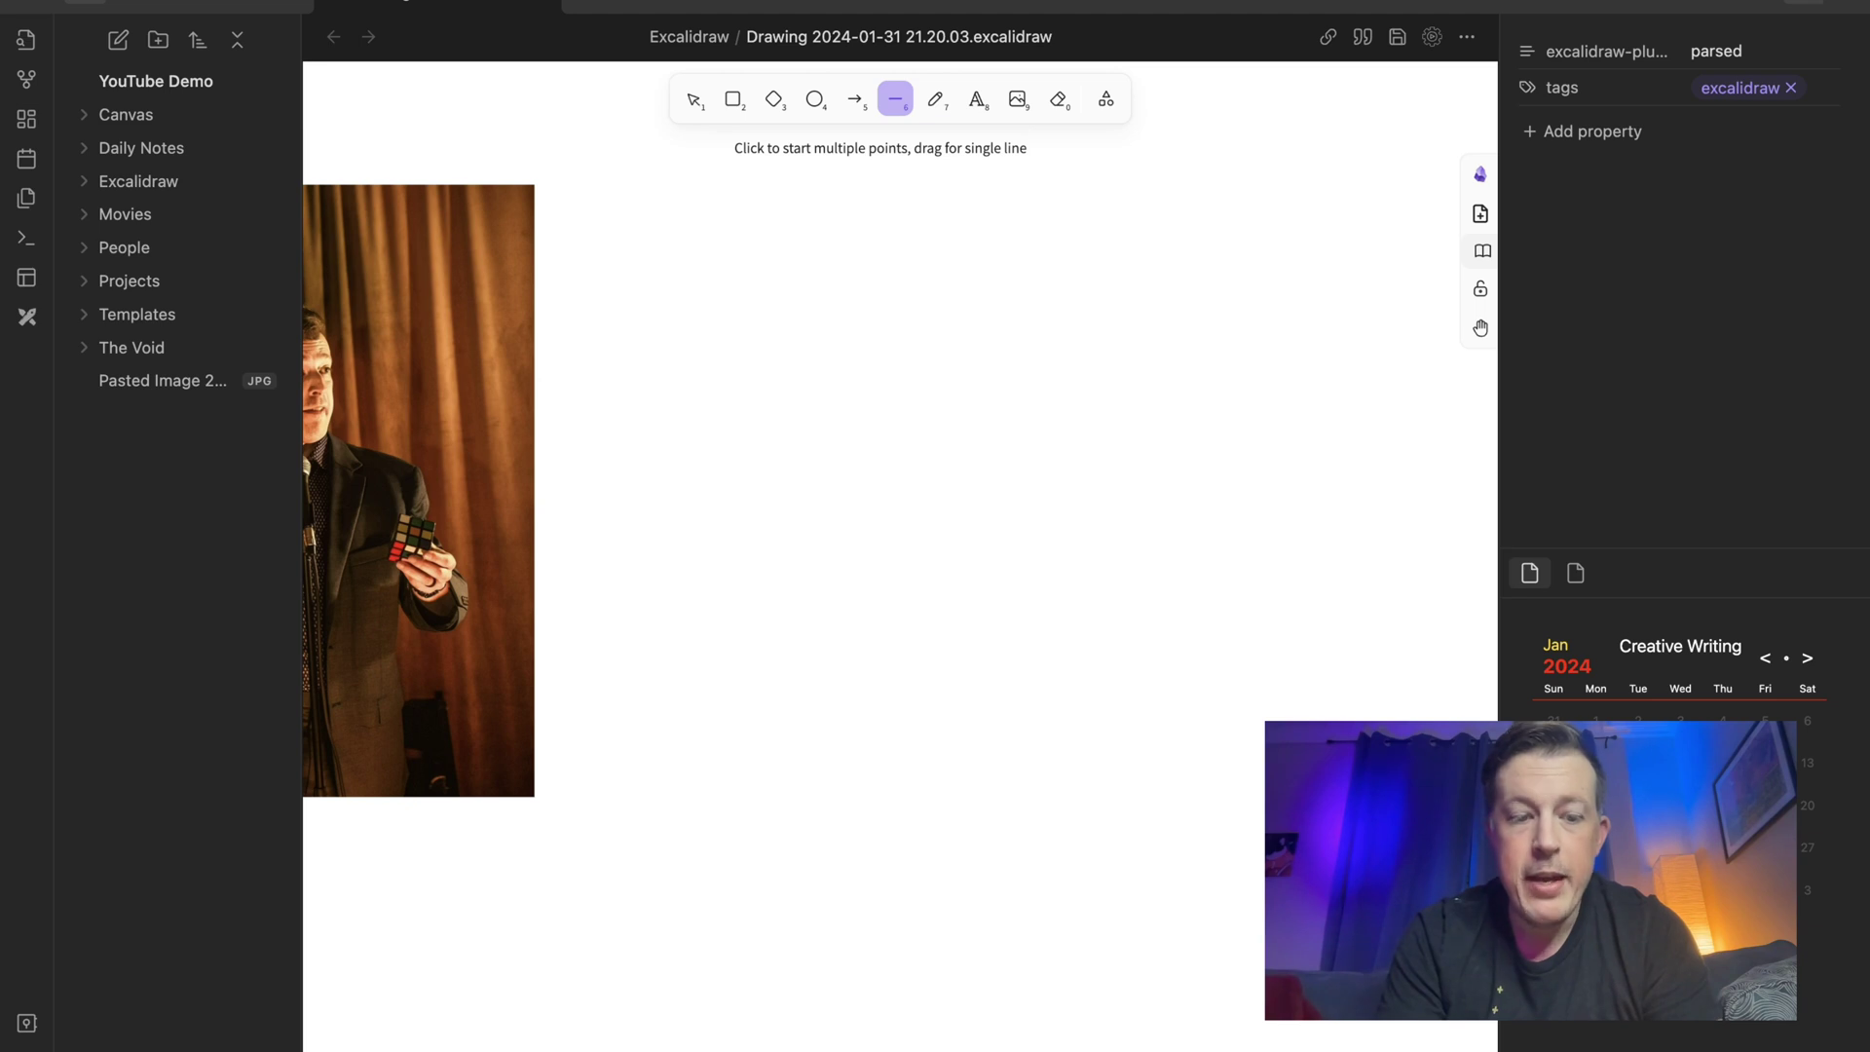
Try the tinted canvas backgrounds and dark mode, then return the canvas to a white background in light mode.
{"action": "left_click", "coordinate": [339, 1050]}
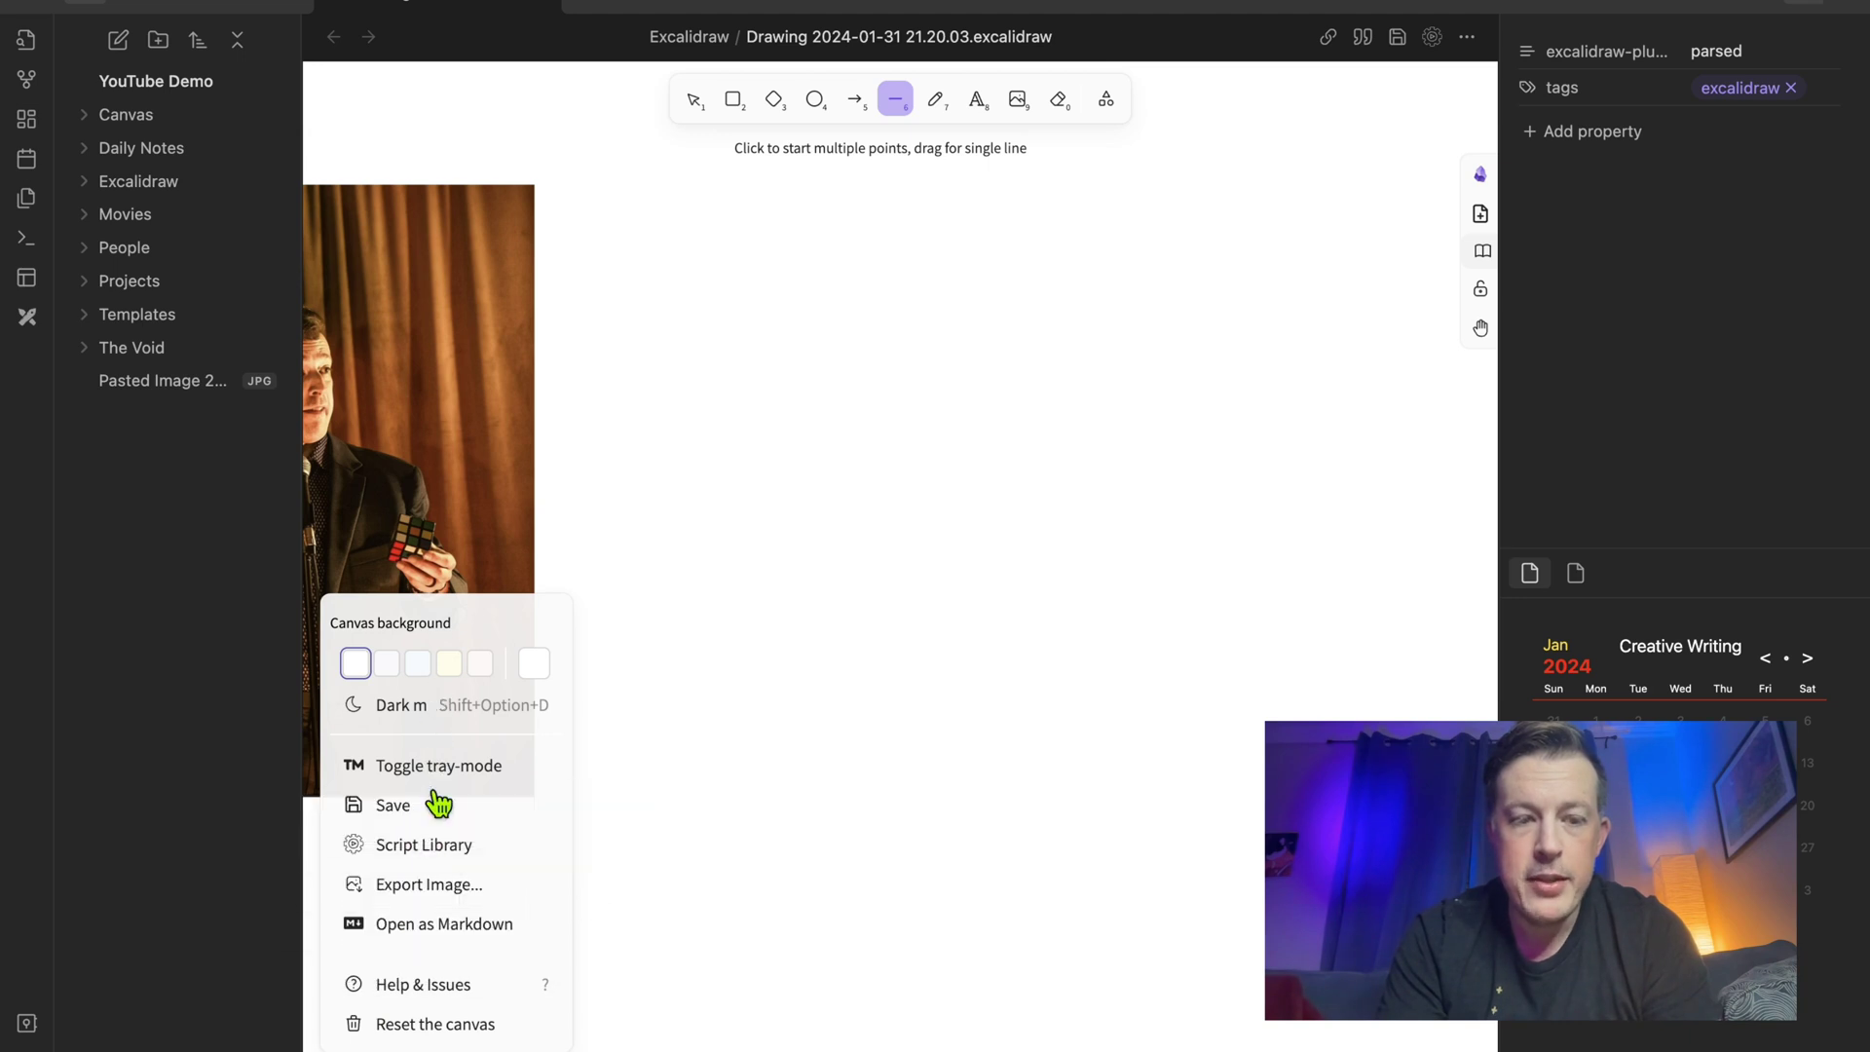
{"action": "left_click", "coordinate": [389, 670]}
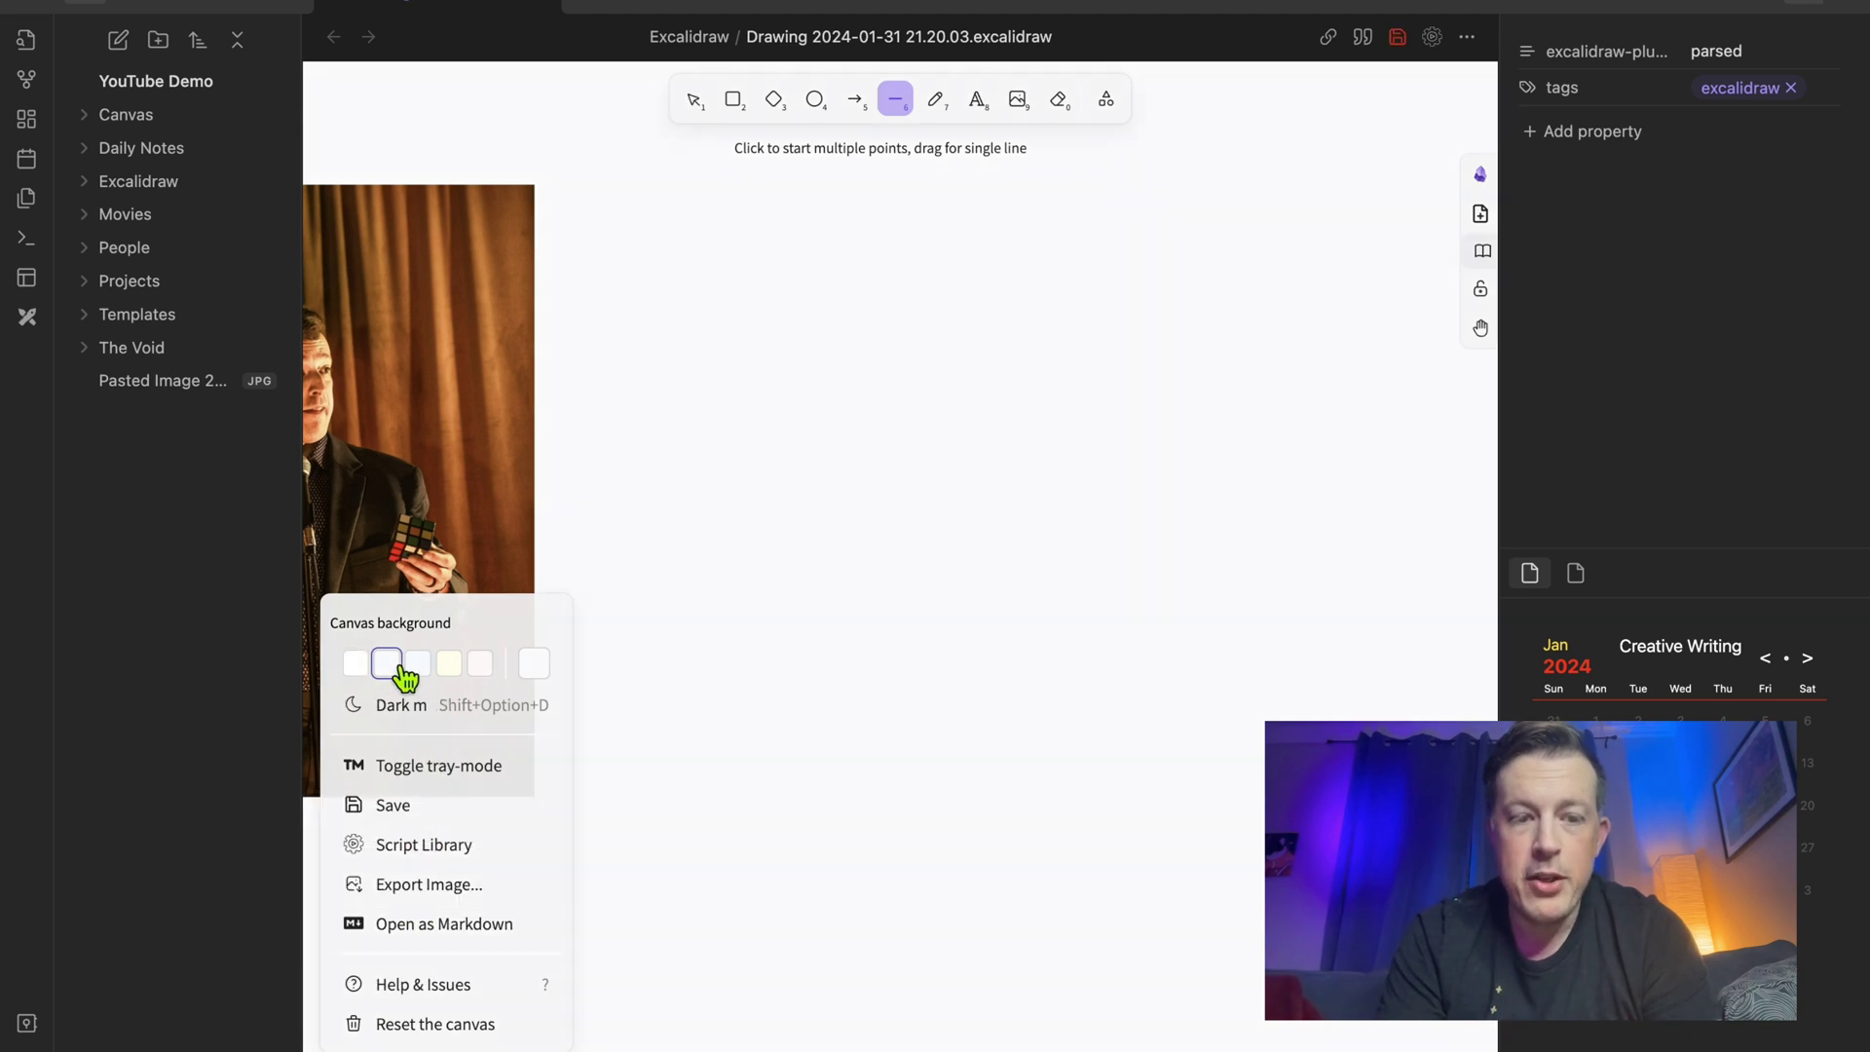
{"action": "left_click", "coordinate": [419, 666]}
{"action": "left_click", "coordinate": [449, 666]}
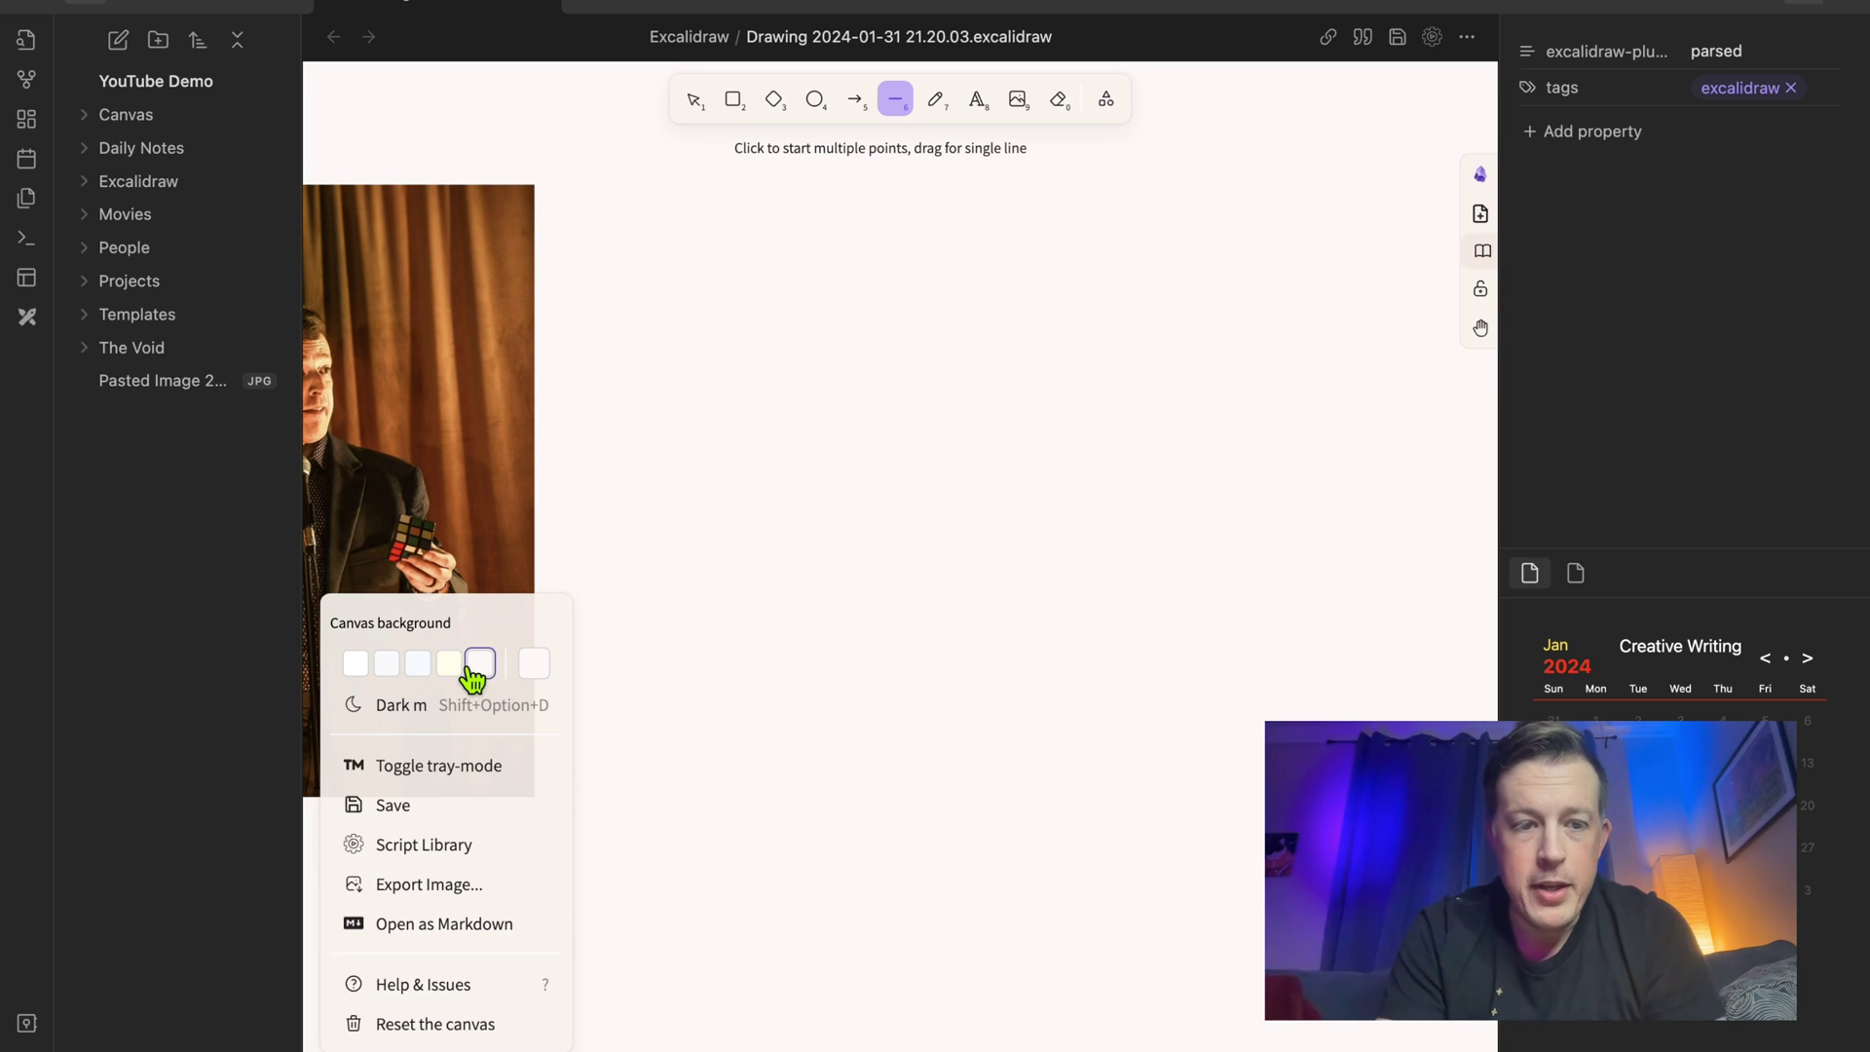
{"action": "left_click", "coordinate": [355, 664]}
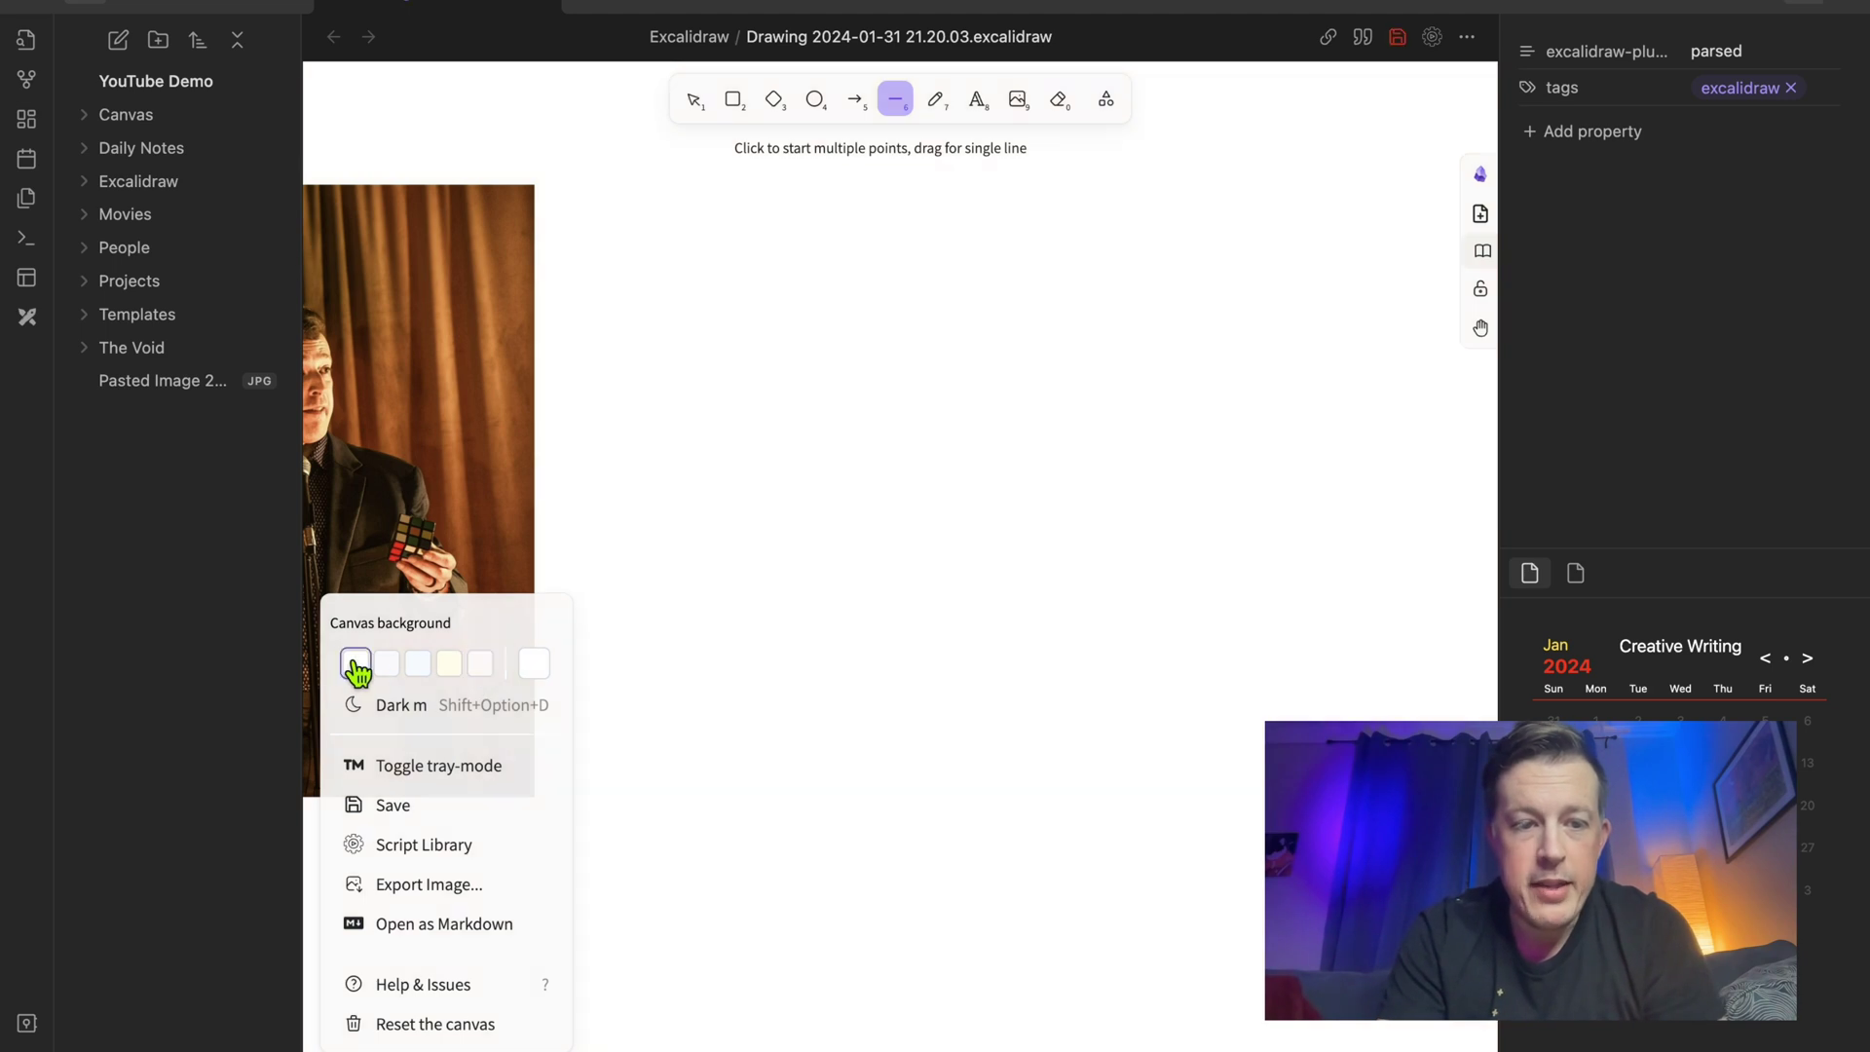
{"action": "left_click", "coordinate": [409, 717]}
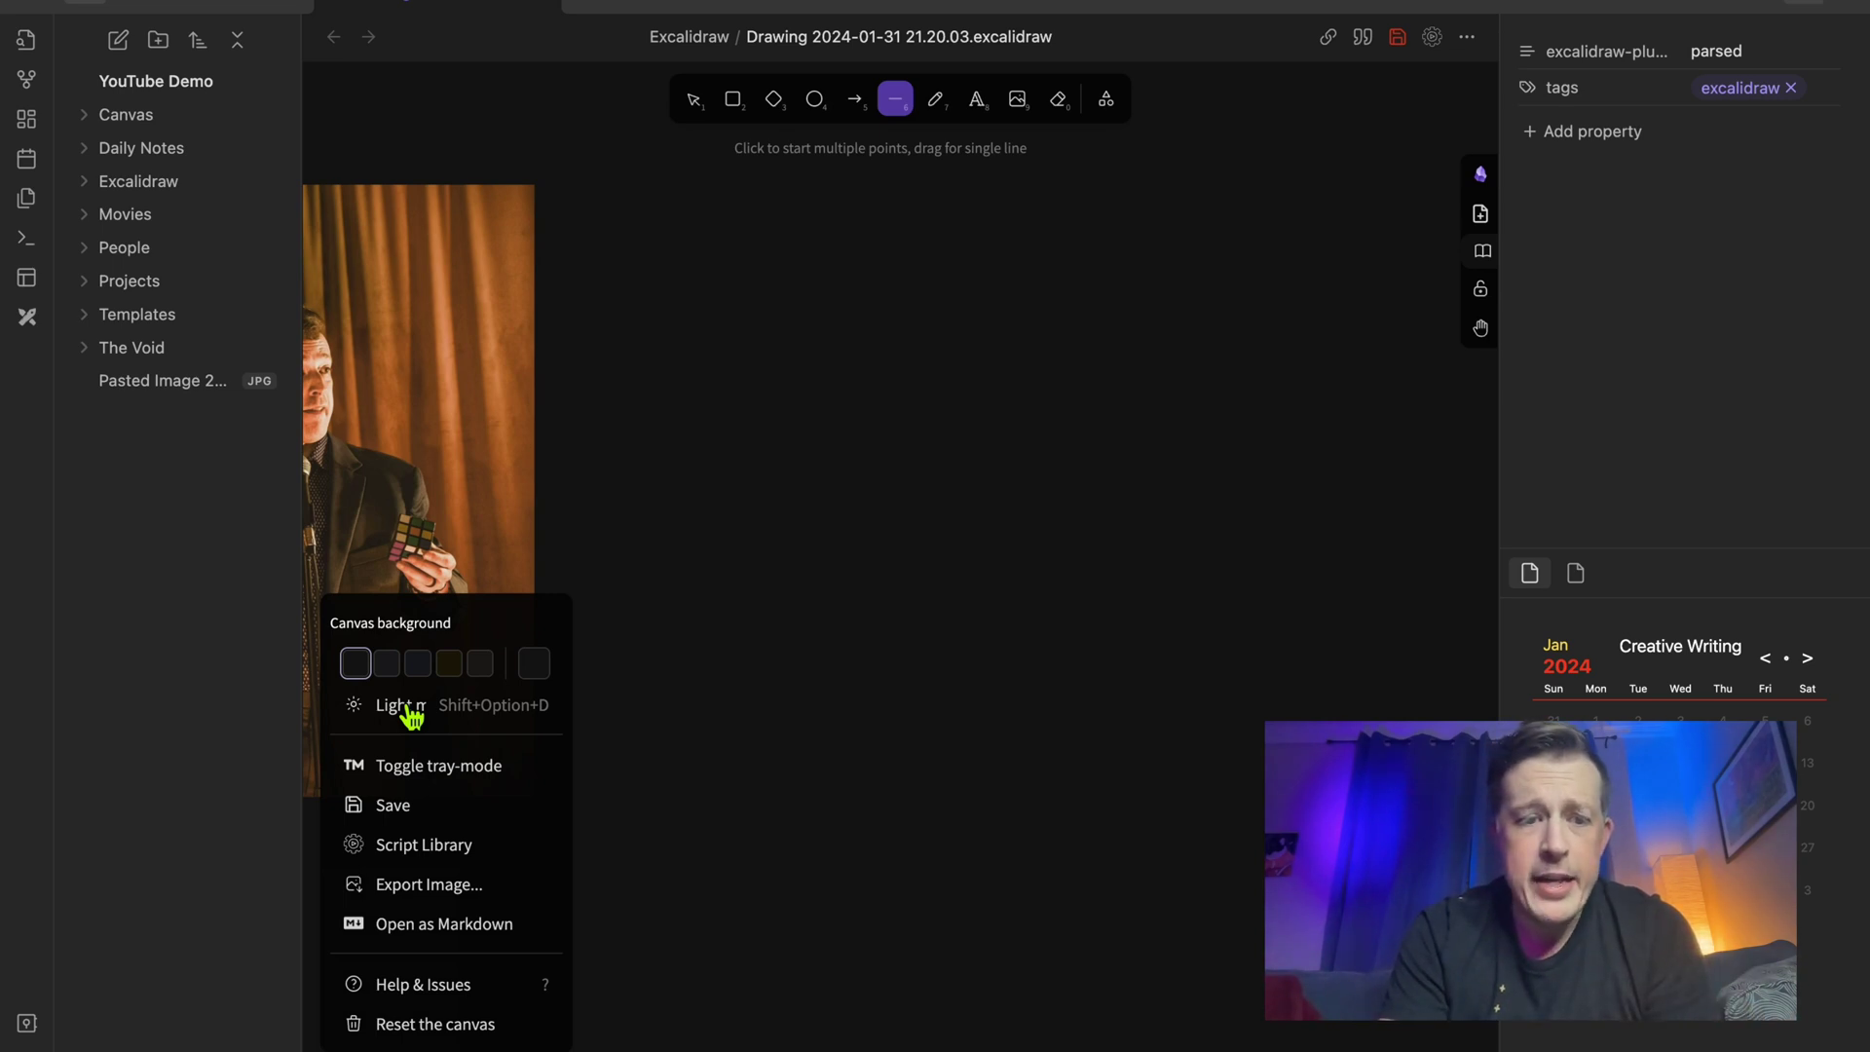
{"action": "left_click", "coordinate": [409, 716]}
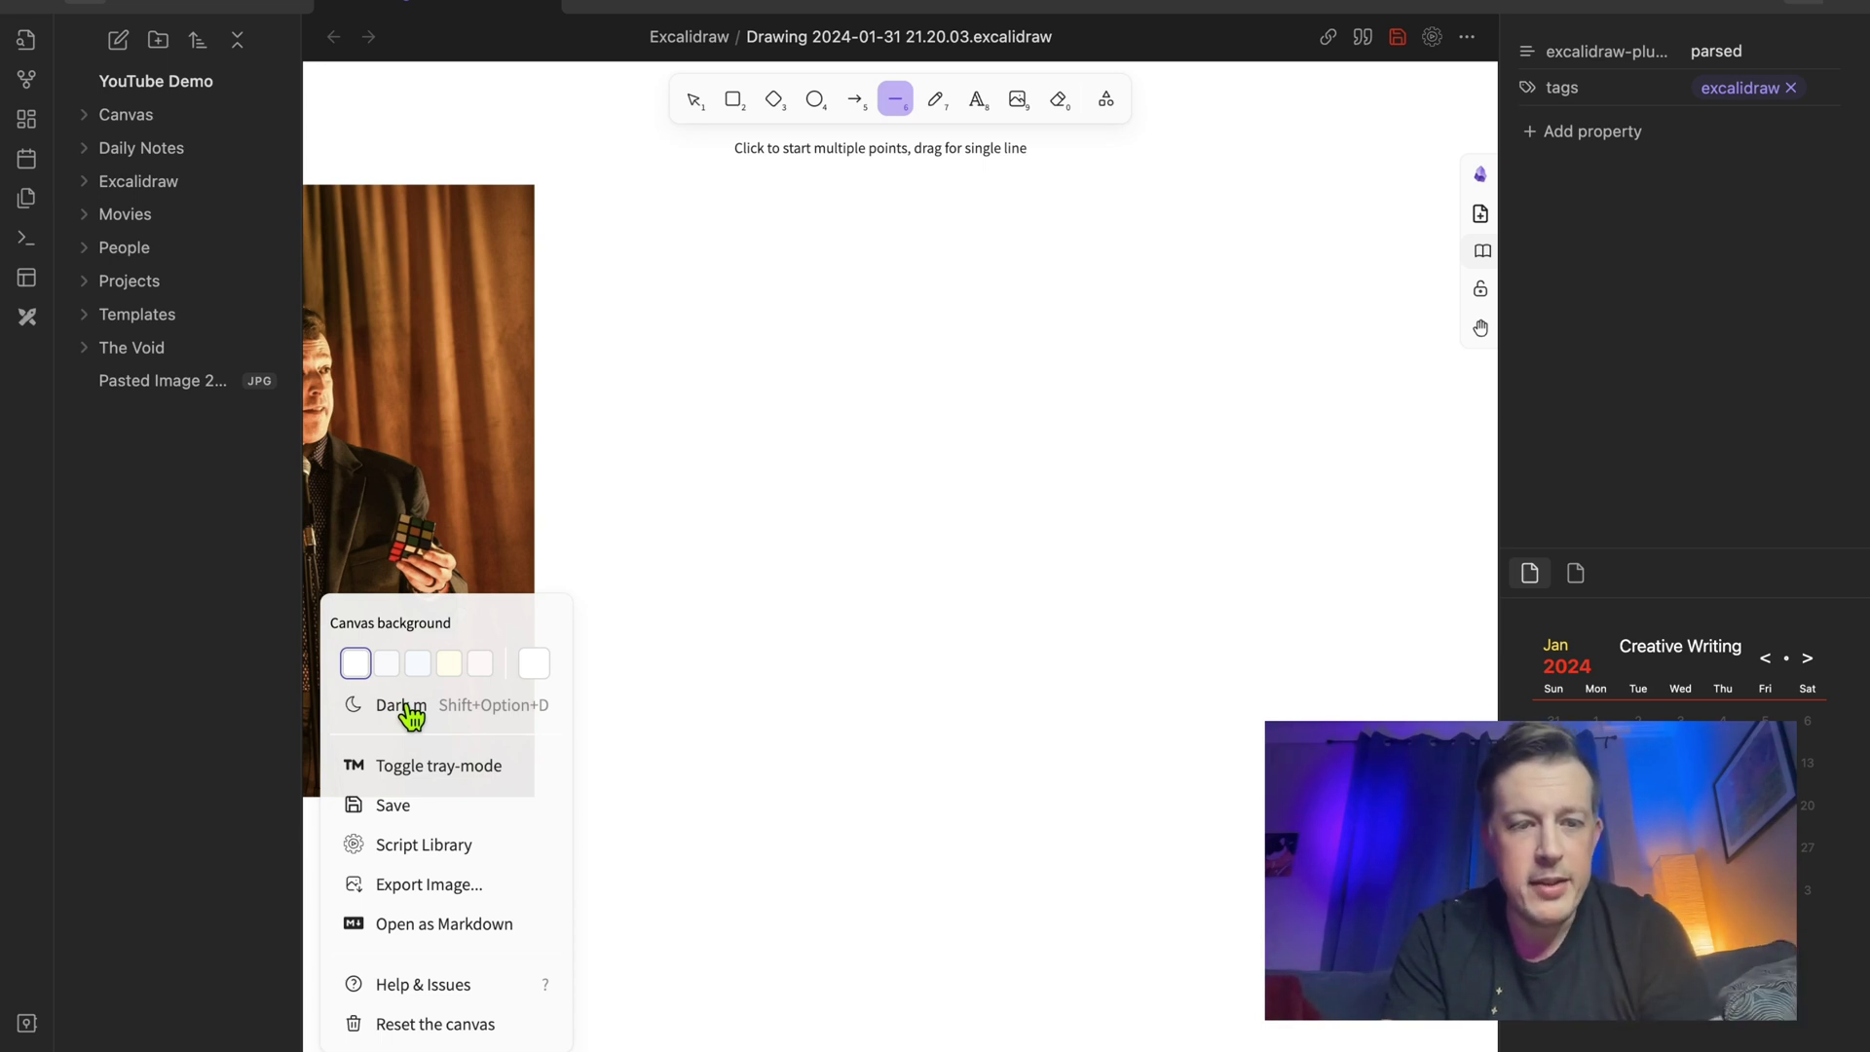
Turn tray-mode off, show and hide the main menu in that layout, and turn tray-mode back on.
{"action": "left_click", "coordinate": [437, 769]}
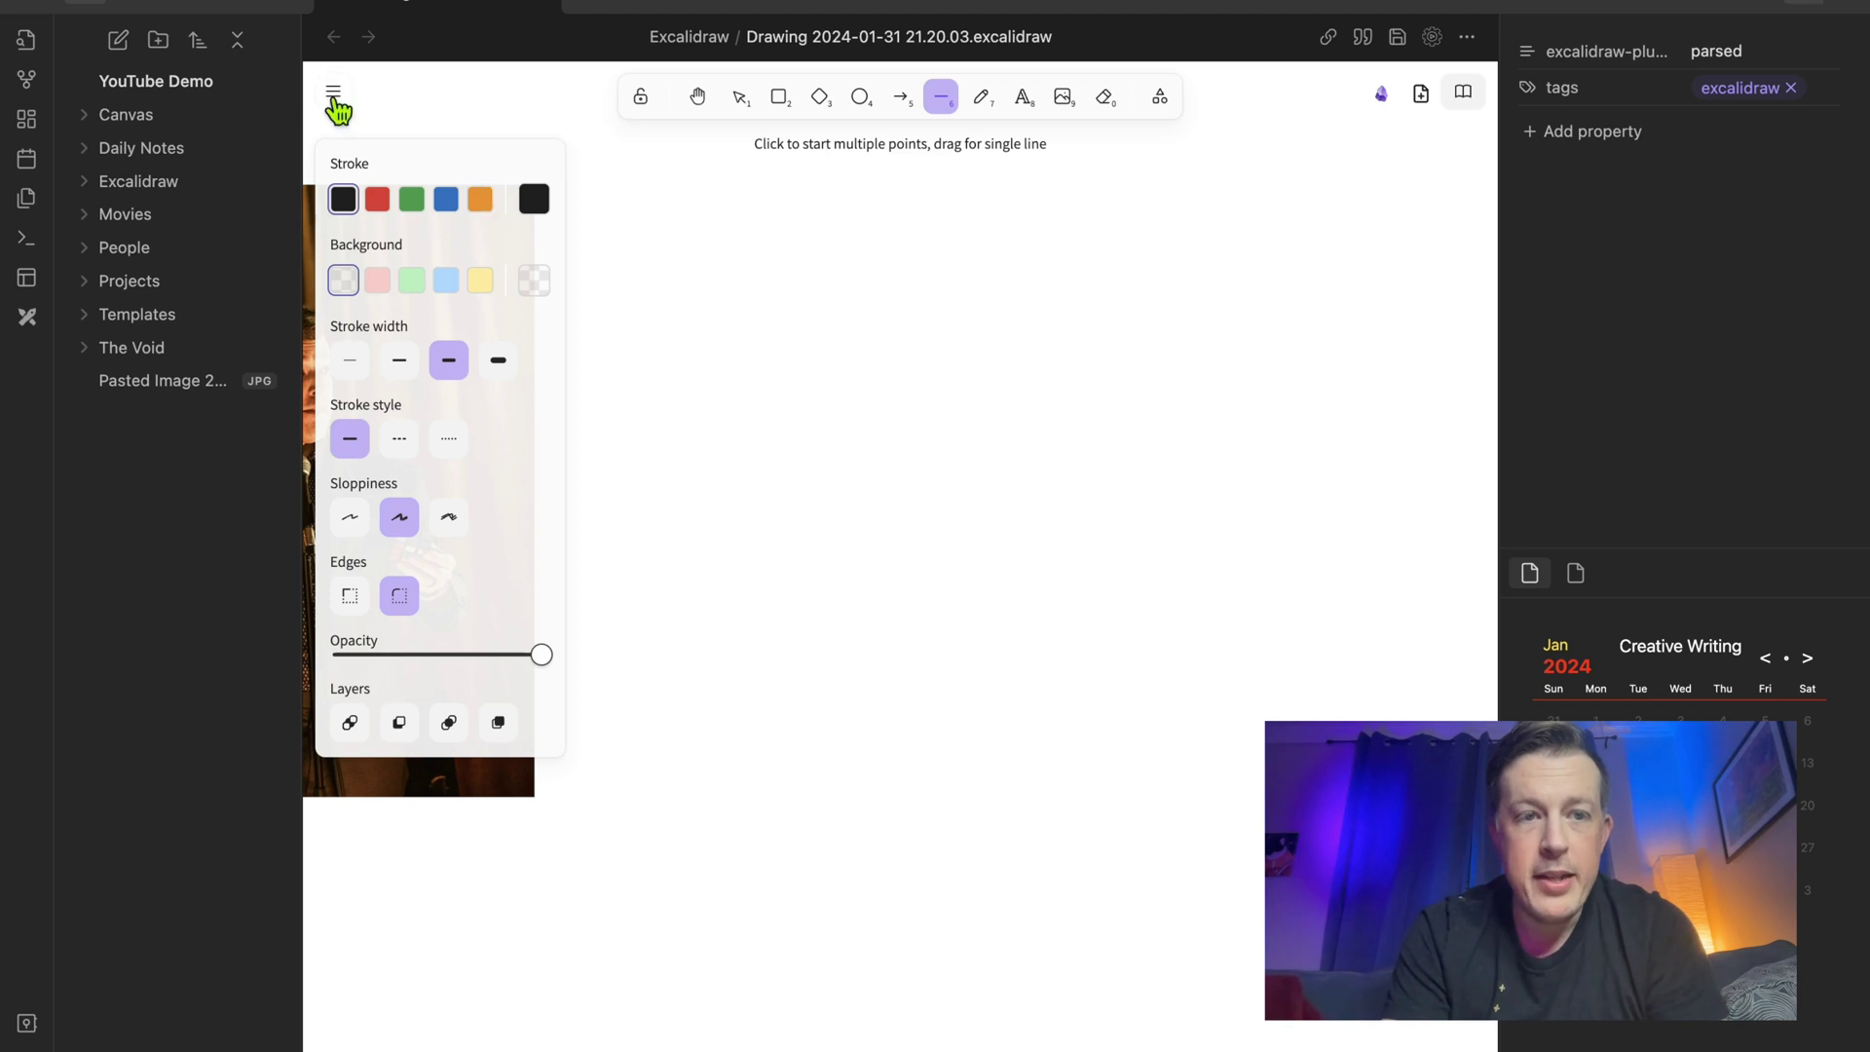
{"action": "left_click", "coordinate": [333, 93]}
{"action": "left_click", "coordinate": [334, 98]}
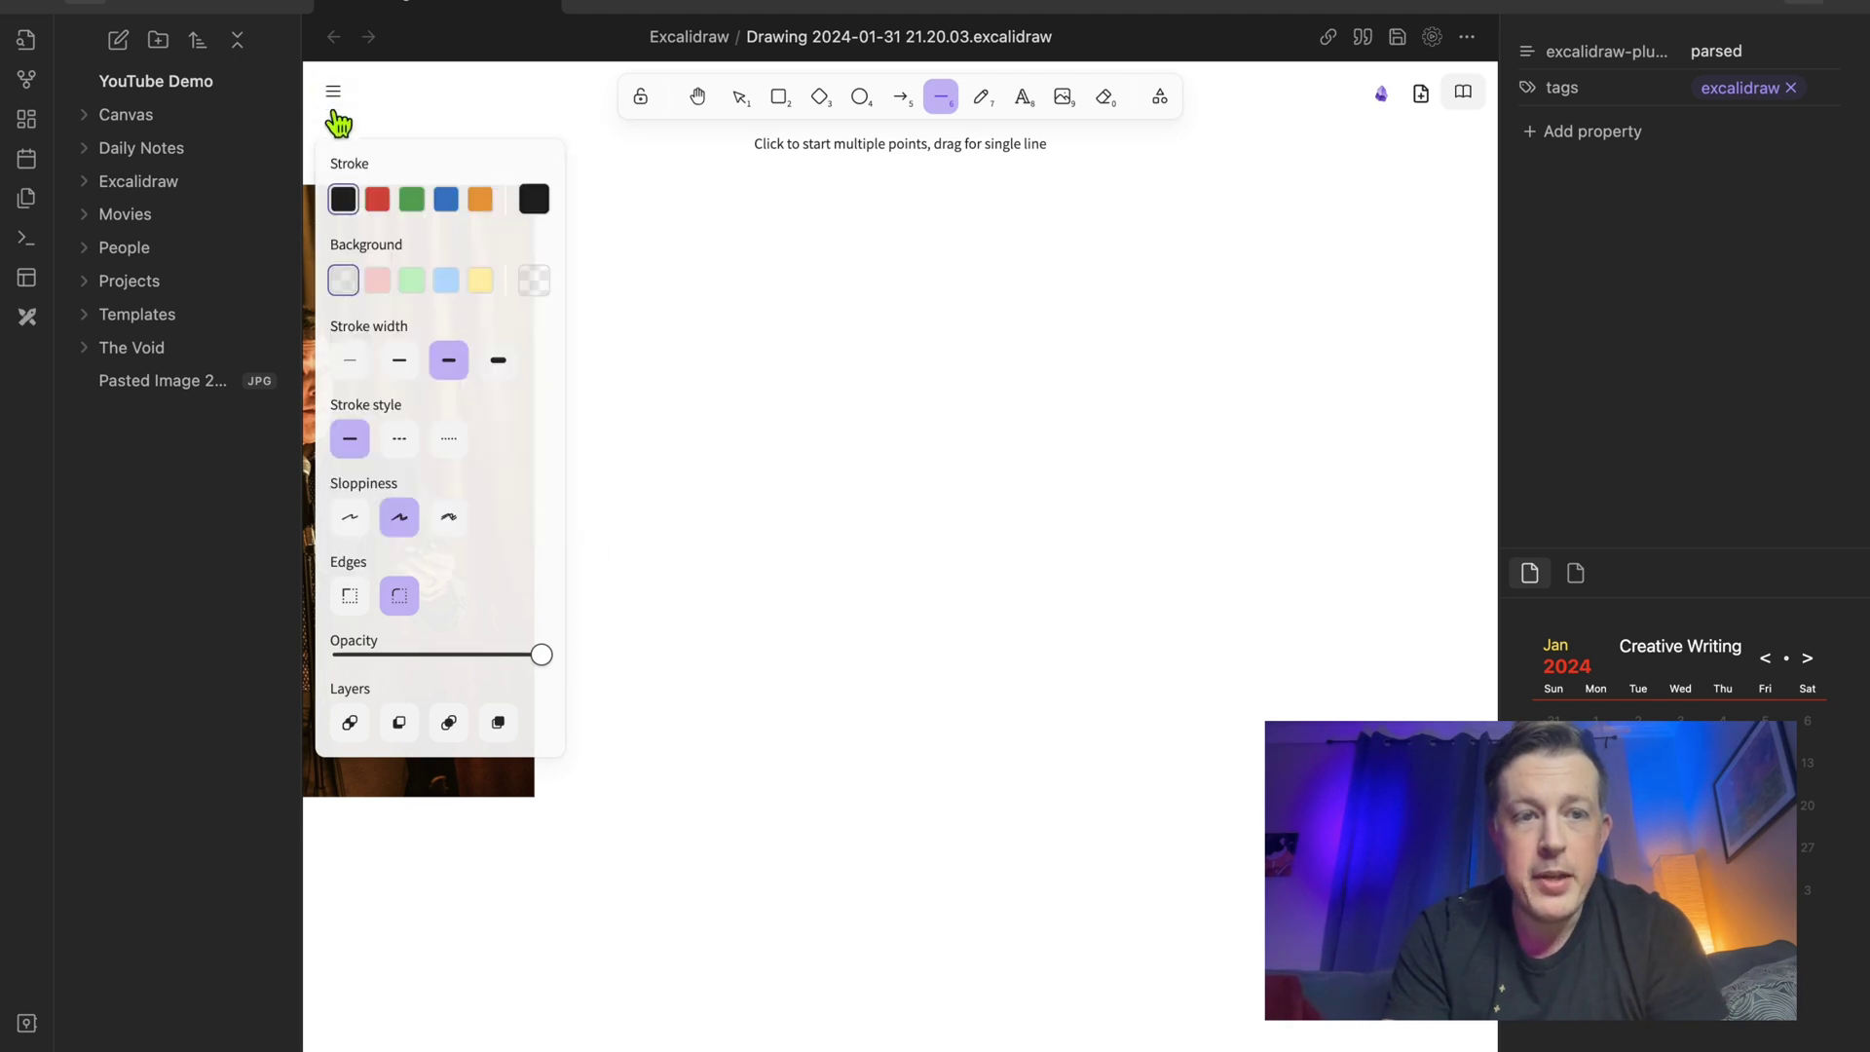
{"action": "left_click", "coordinate": [334, 102]}
{"action": "left_click", "coordinate": [334, 103]}
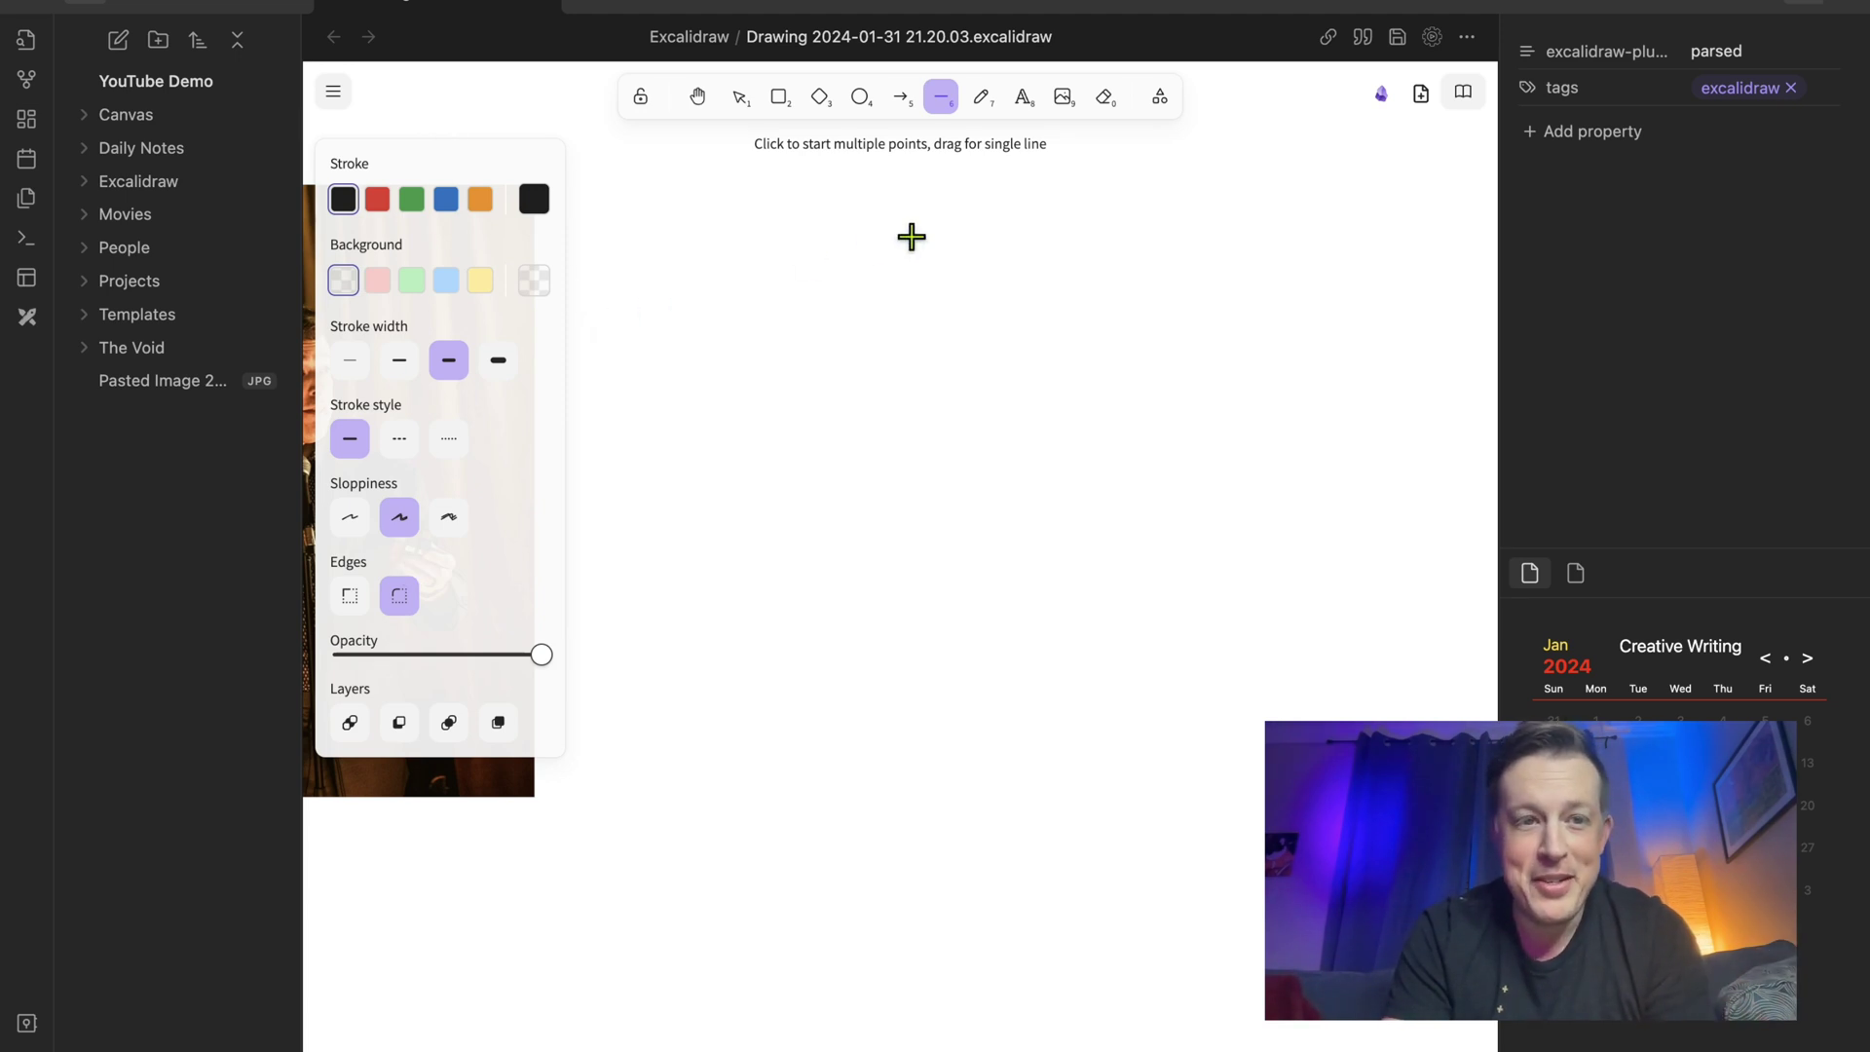
{"action": "left_click", "coordinate": [332, 90]}
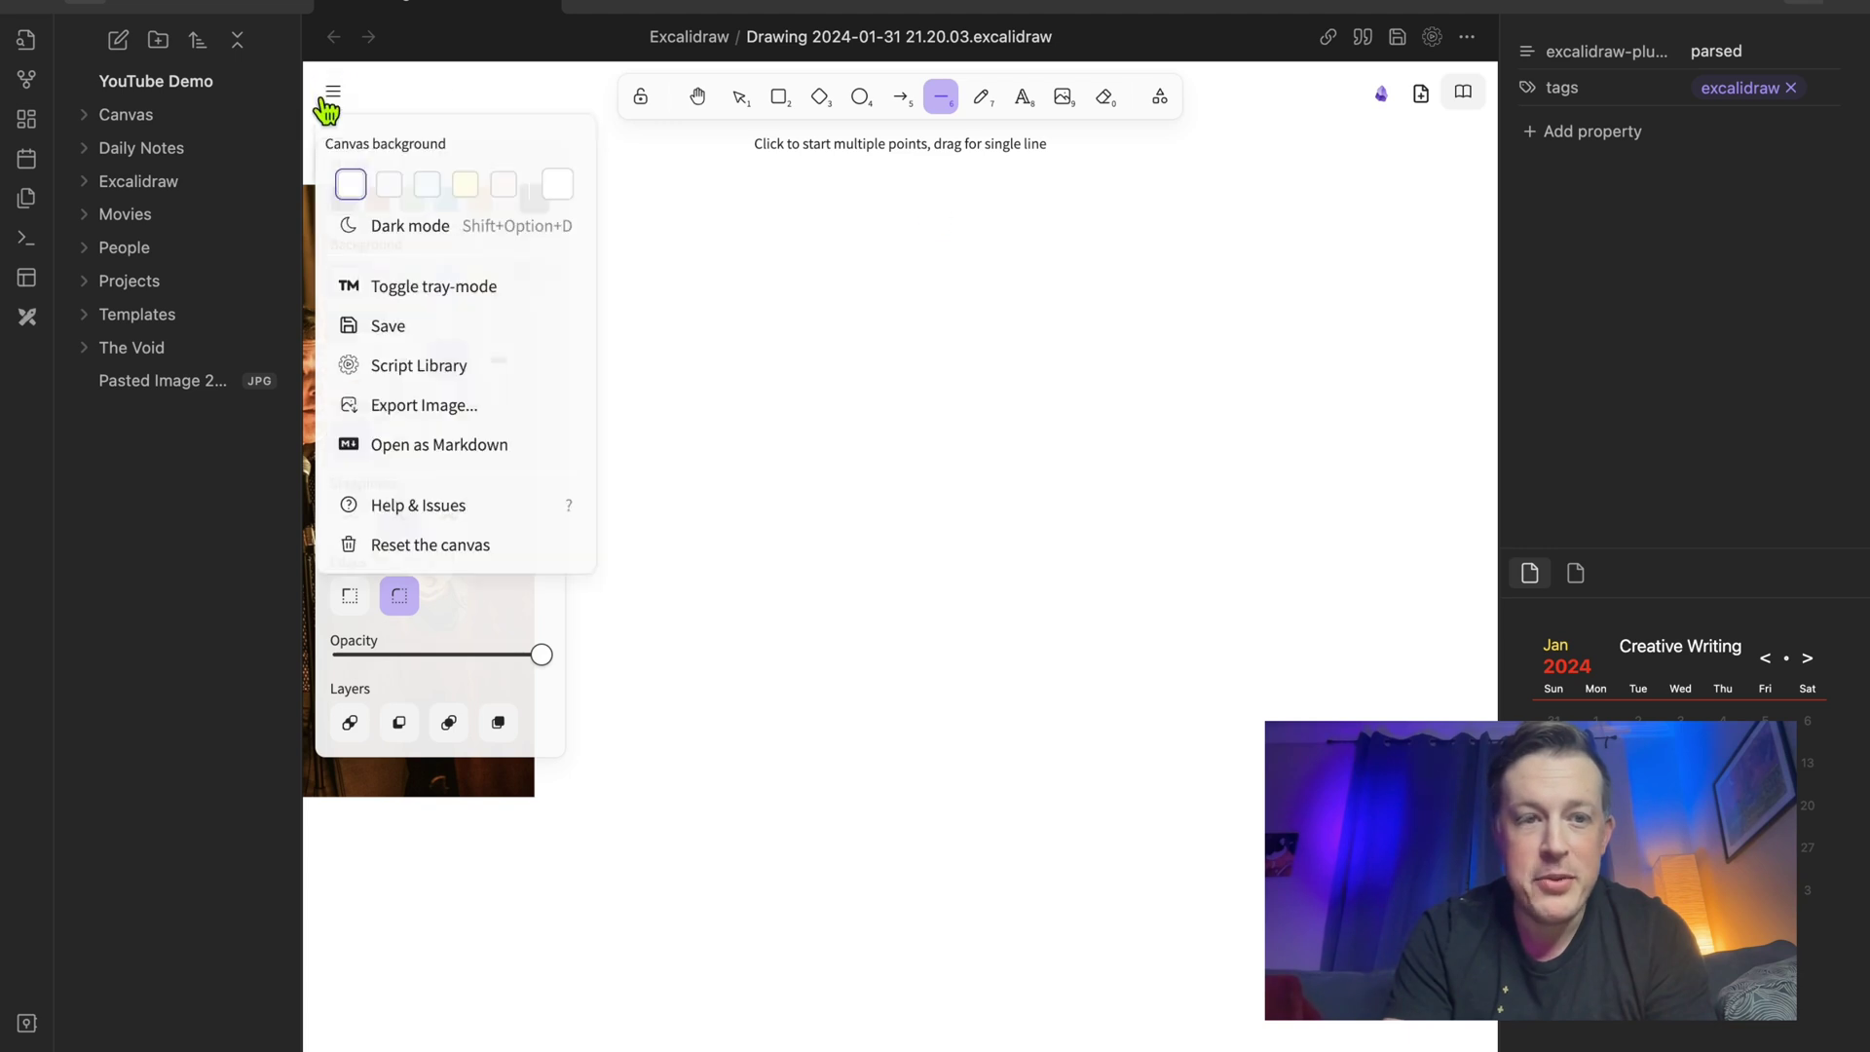
{"action": "left_click", "coordinate": [383, 286]}
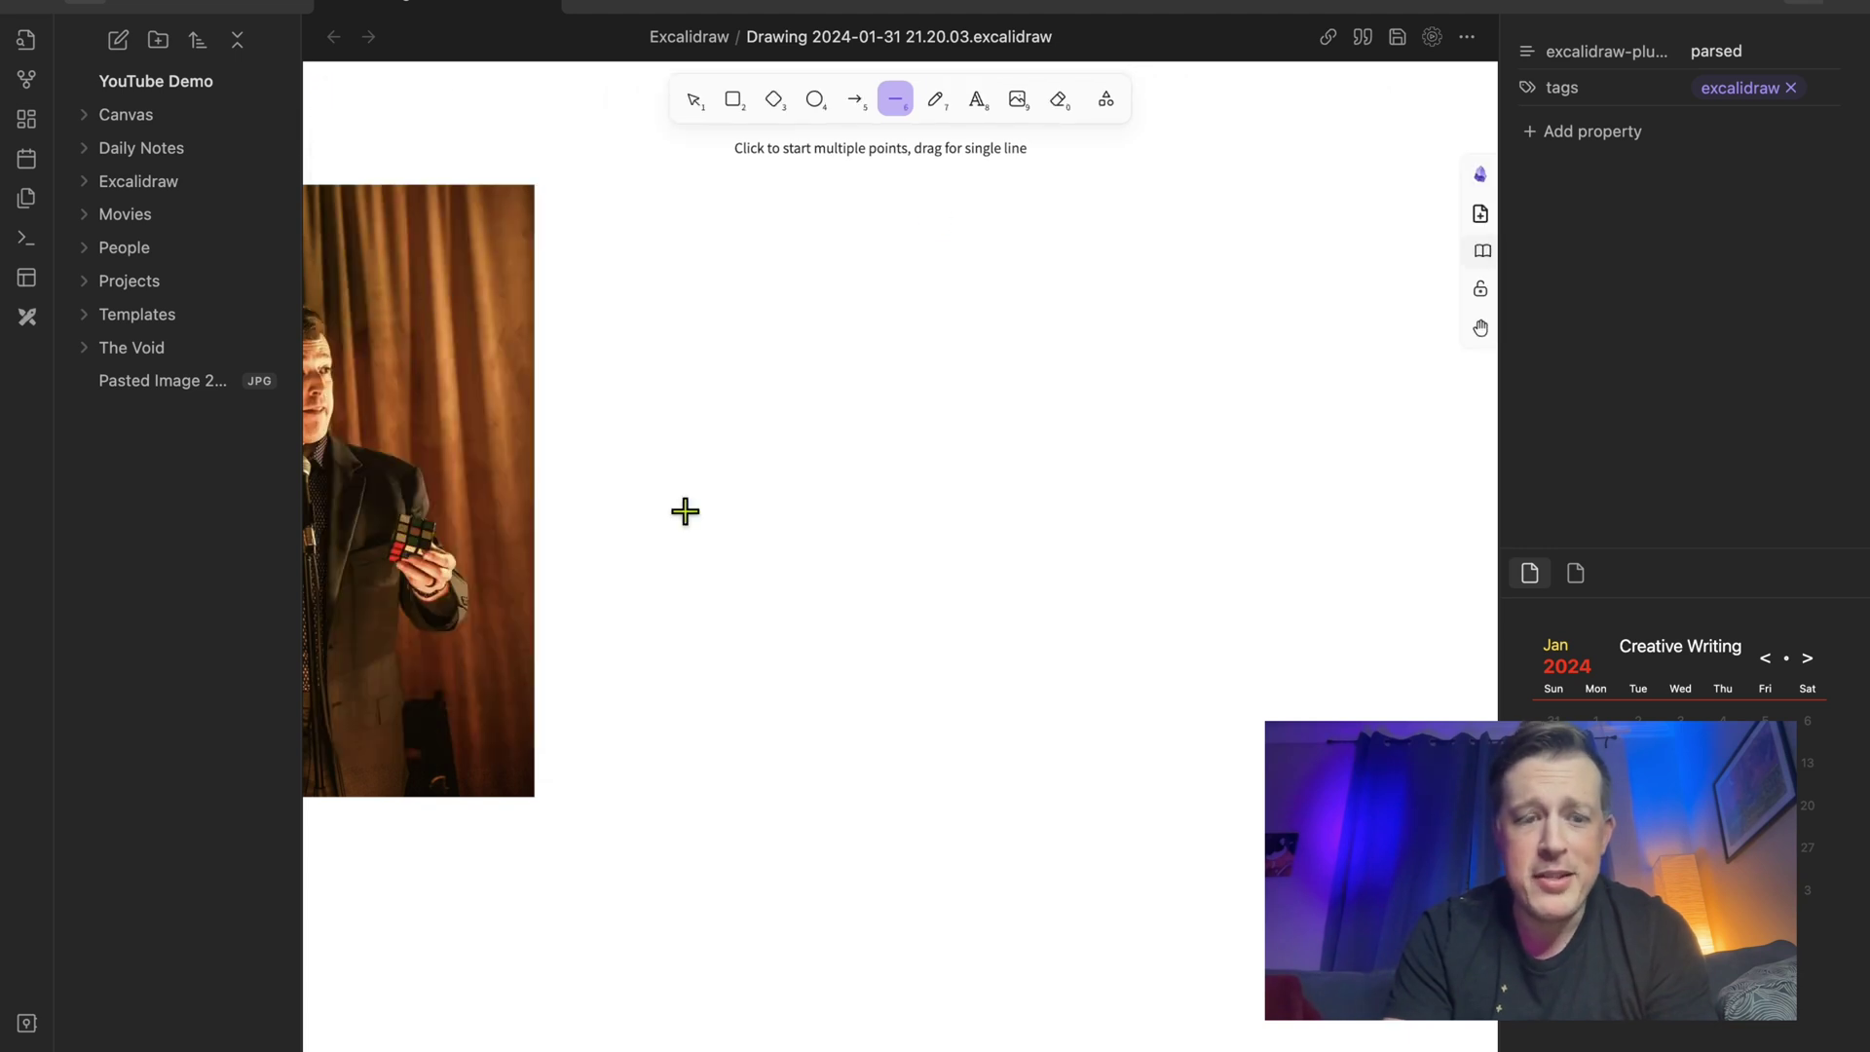
View the stroke and shape properties in the tray layout, then turn tray-mode off.
{"action": "left_click", "coordinate": [379, 1050]}
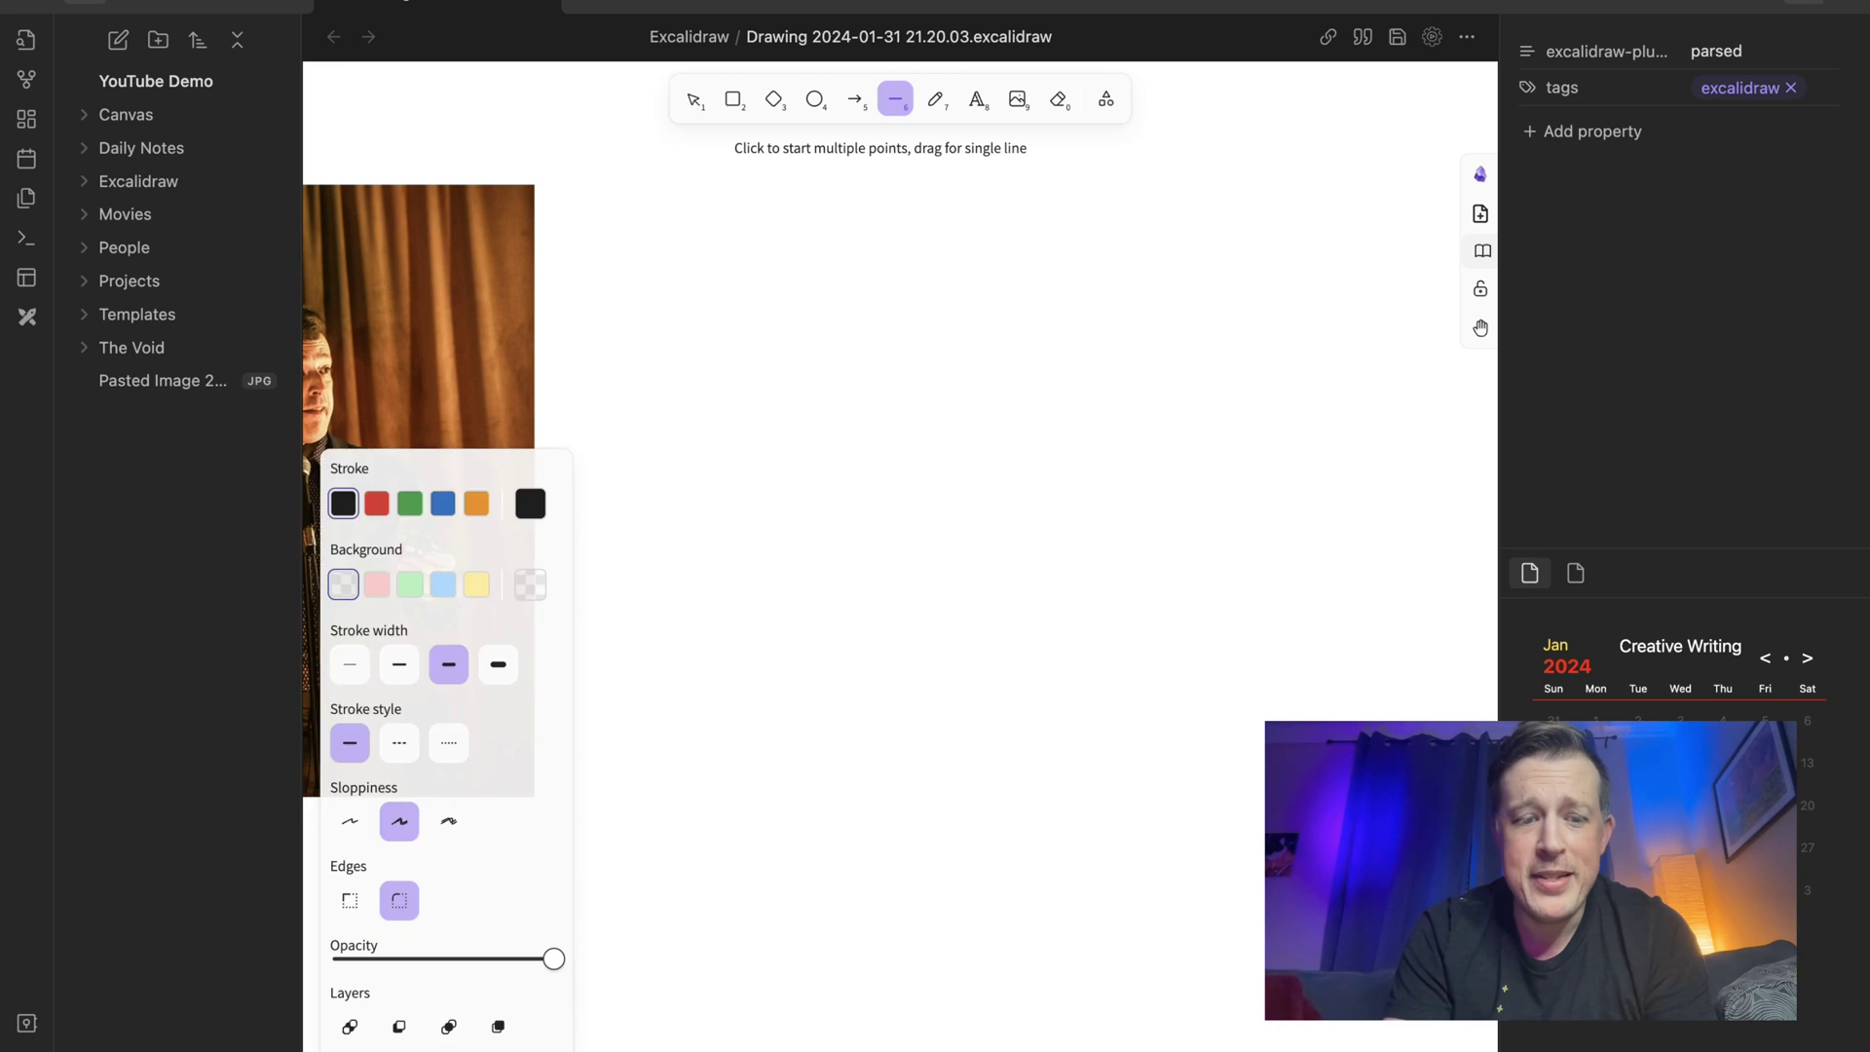
{"action": "left_click", "coordinate": [380, 1050]}
{"action": "left_click", "coordinate": [340, 1050]}
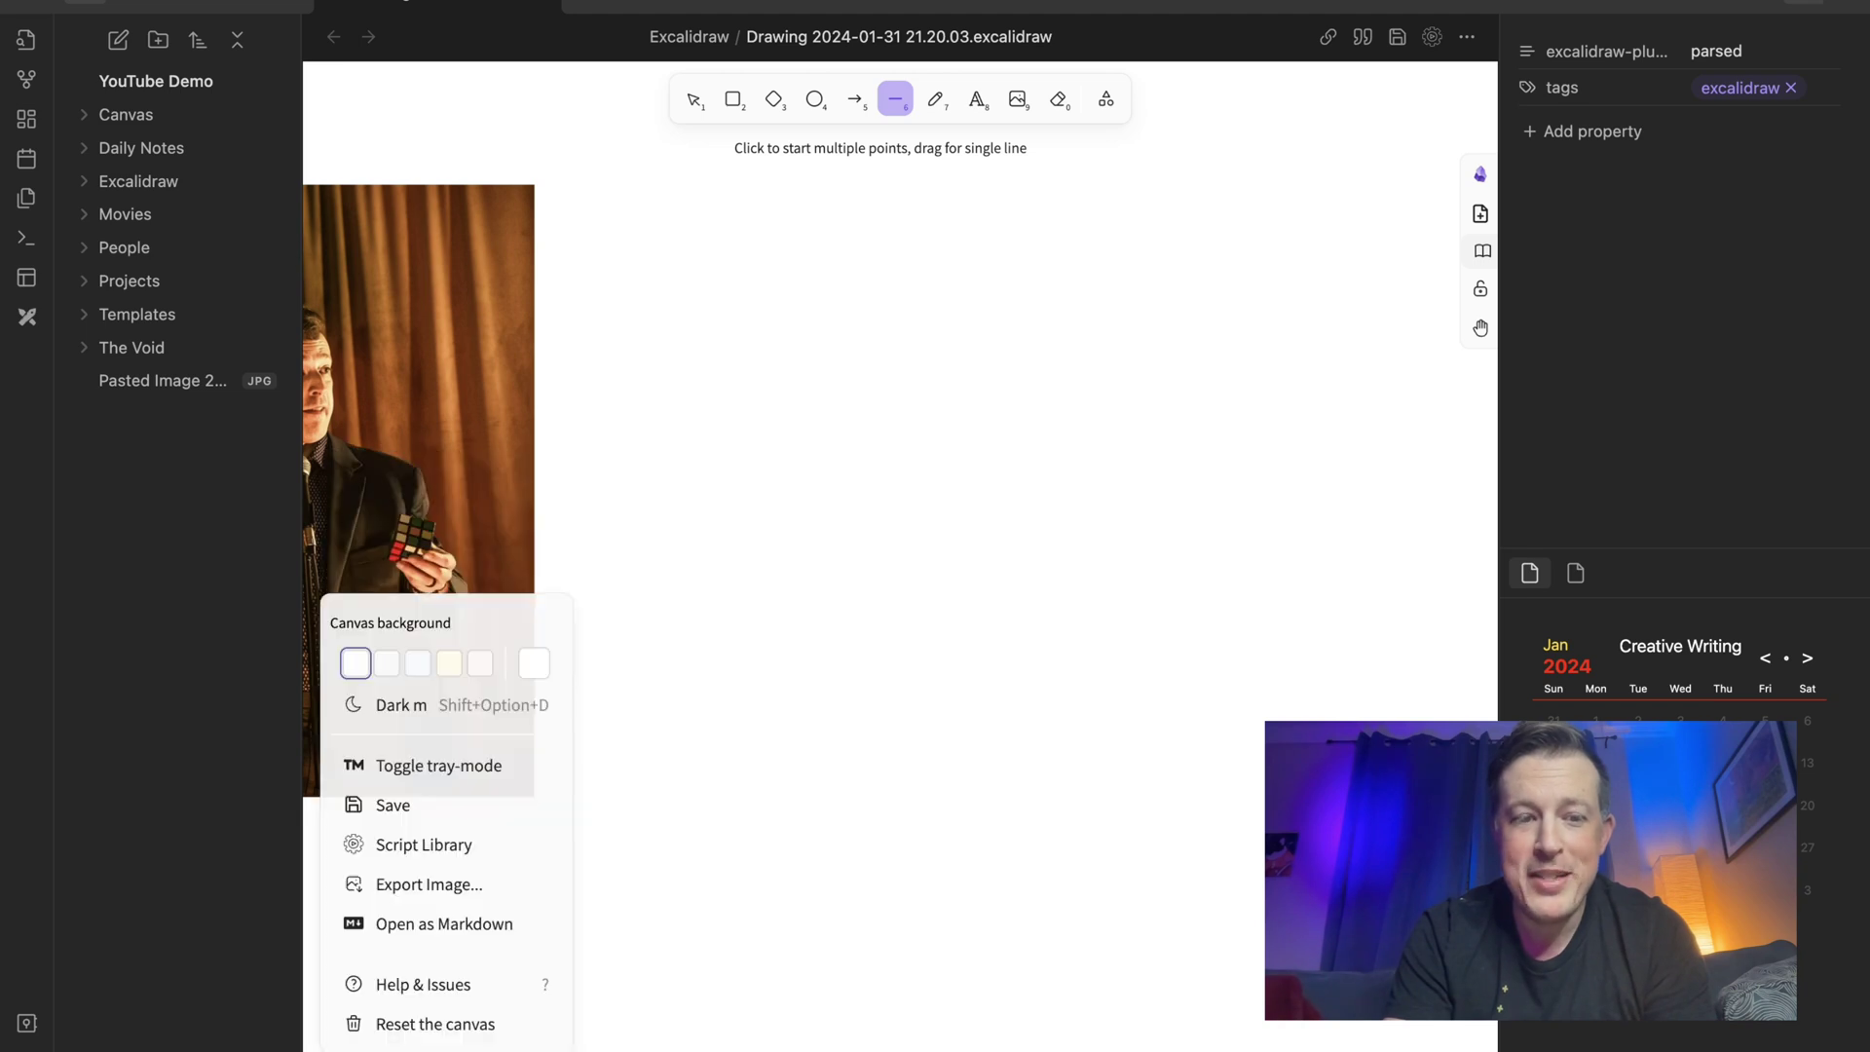
{"action": "left_click", "coordinate": [421, 769]}
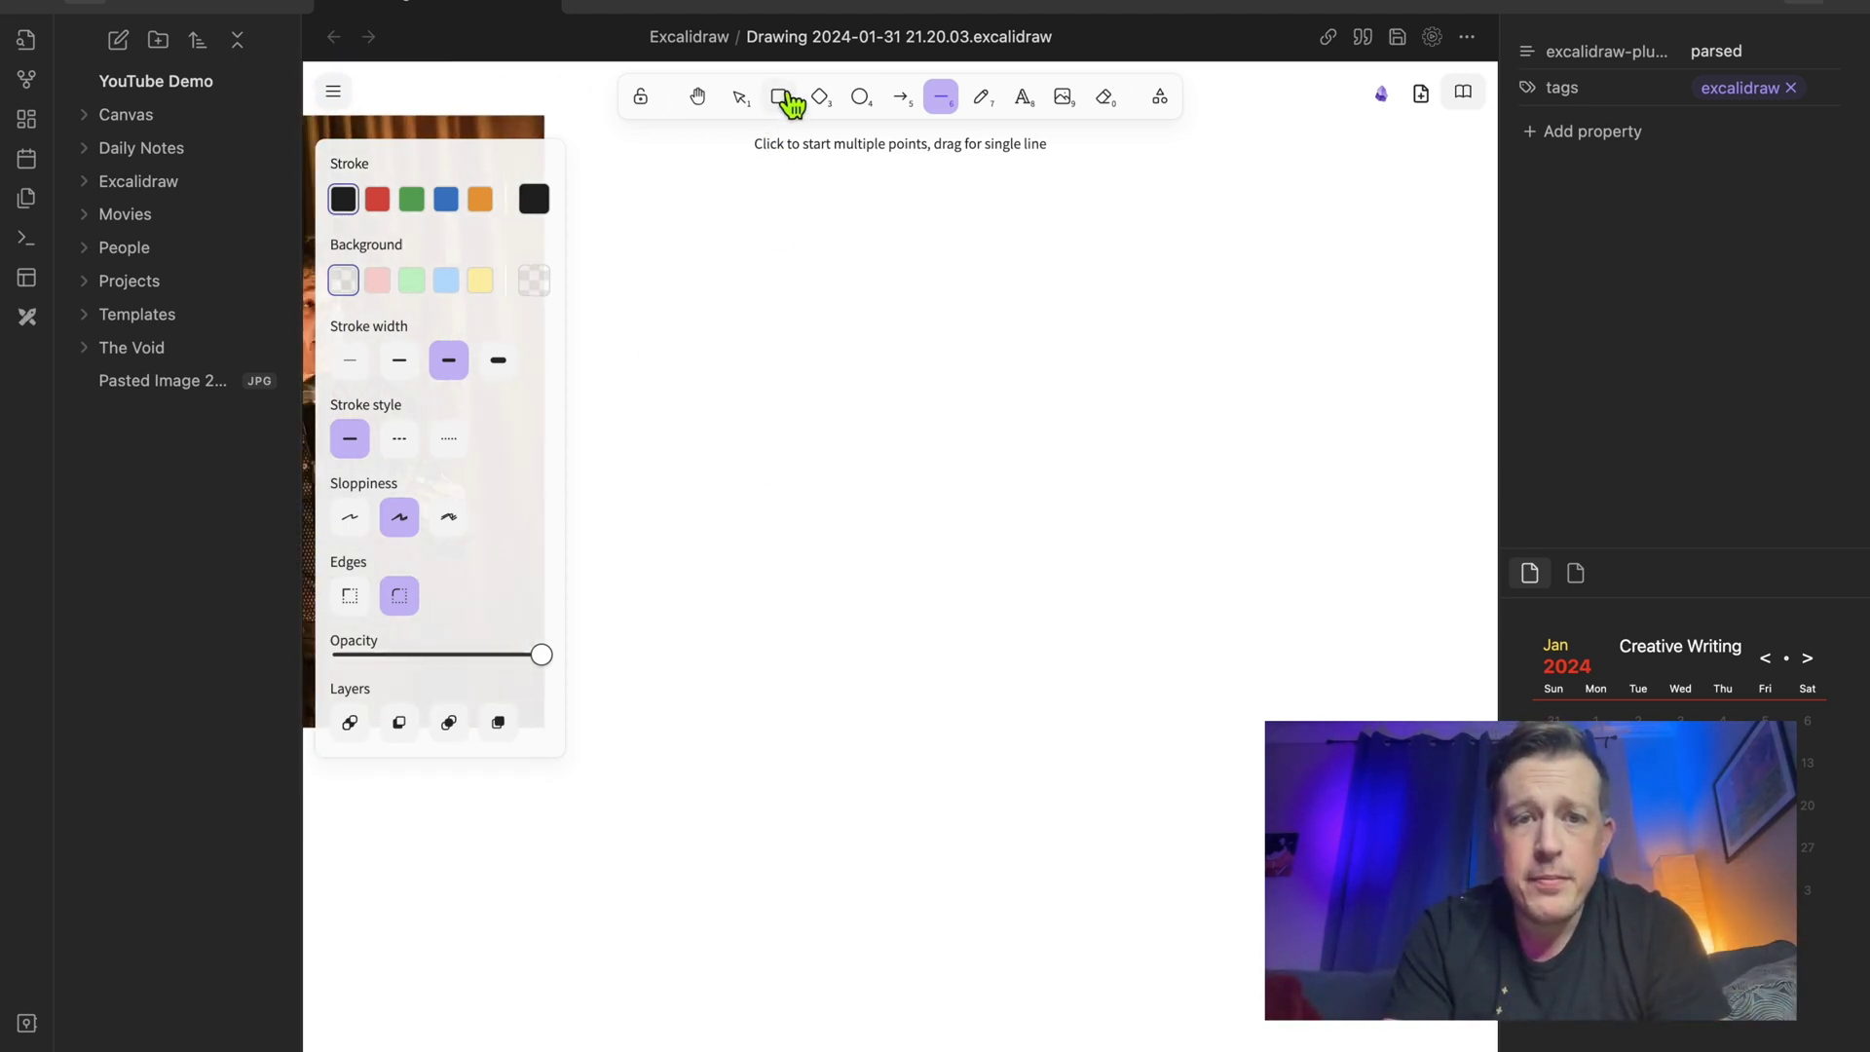
Draw a large rectangle beside the image and try red, green, blue and black stroke colours on it, ending on blue #1971c2.
{"action": "left_click", "coordinate": [779, 97]}
{"action": "left_click_drag", "start_coordinate": [705, 377], "coordinate": [1350, 812]}
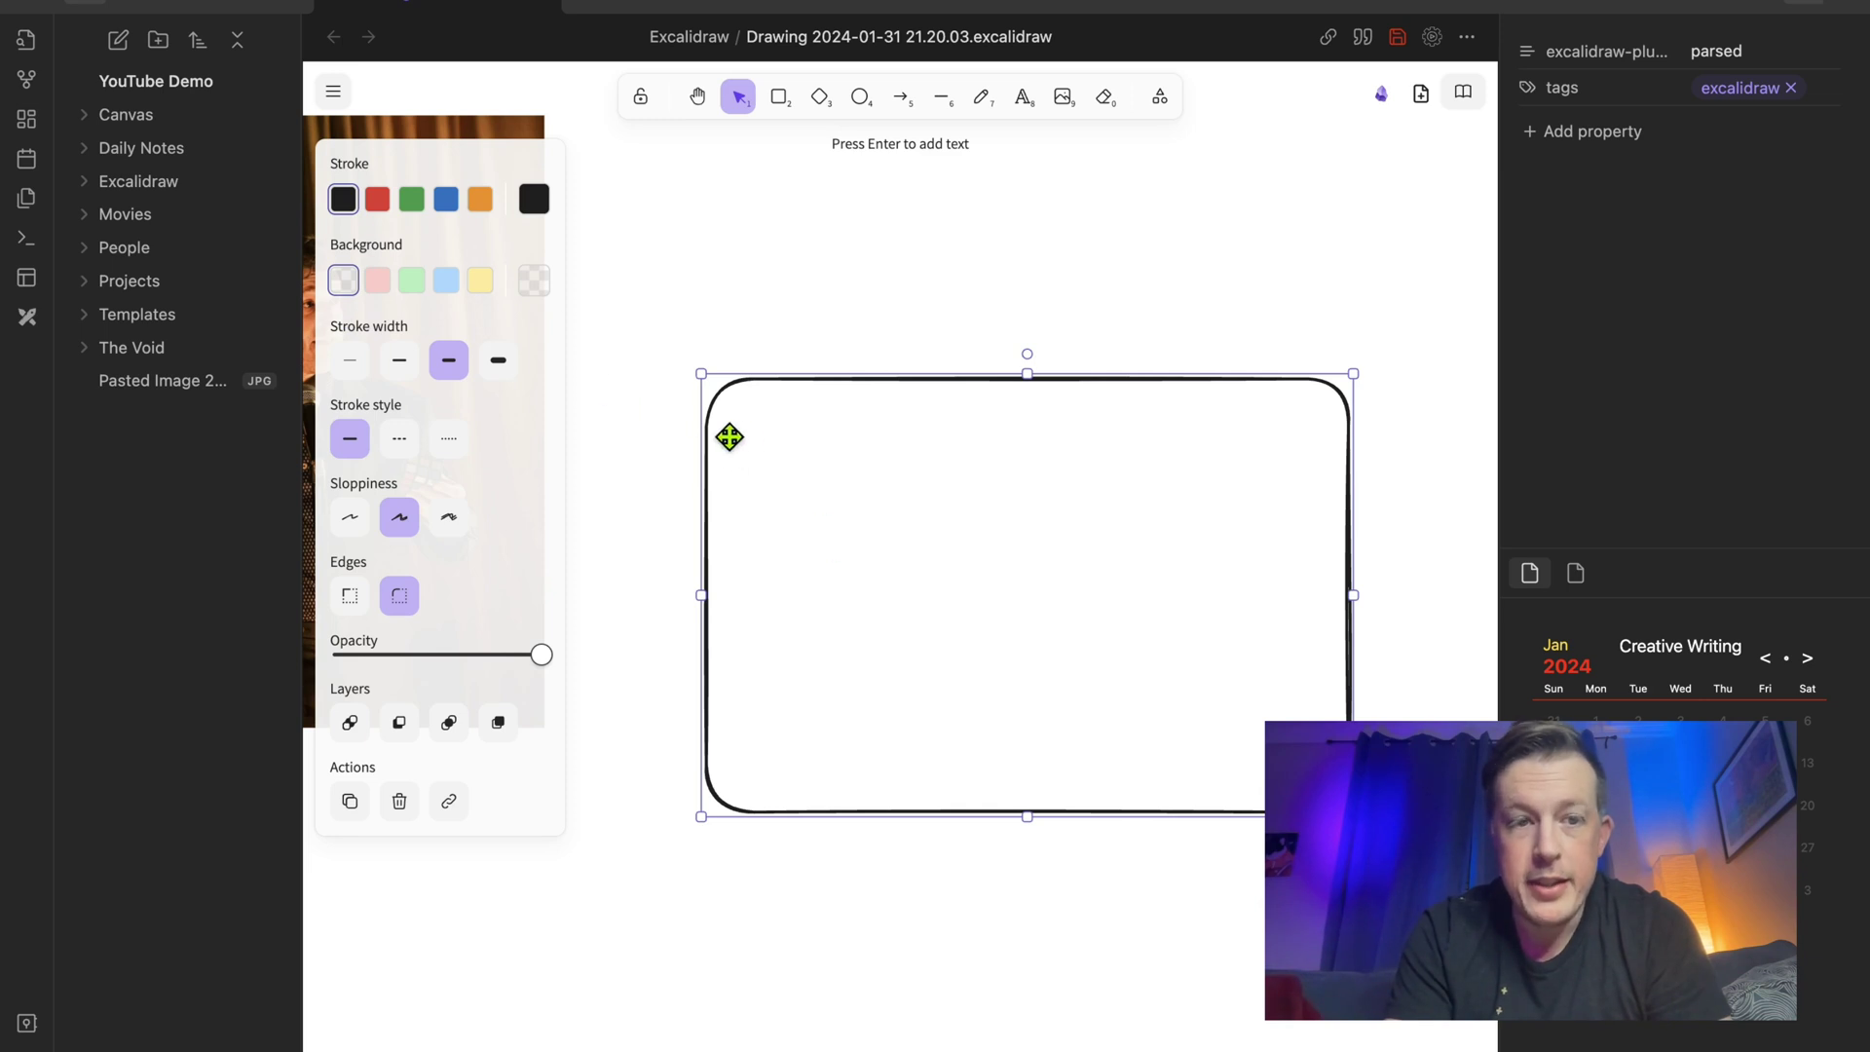
{"action": "left_click", "coordinate": [376, 201]}
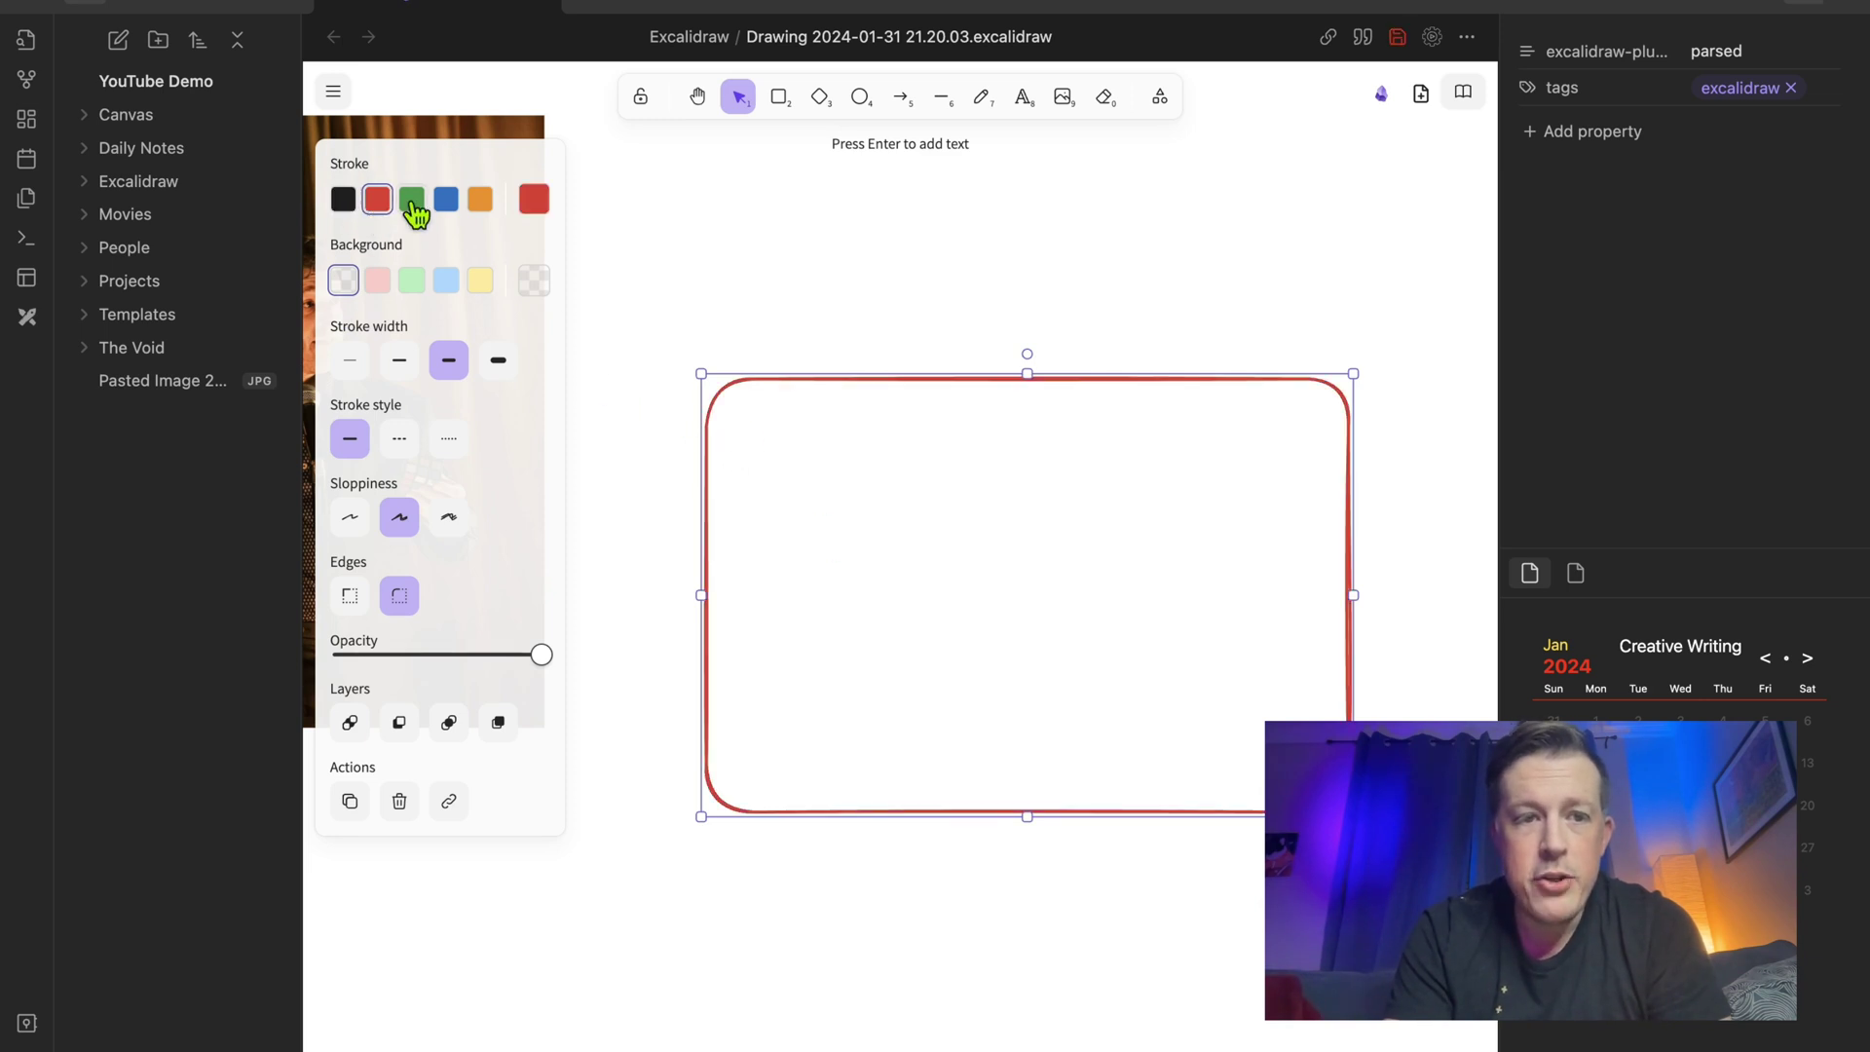
{"action": "left_click", "coordinate": [413, 205]}
{"action": "left_click", "coordinate": [446, 200]}
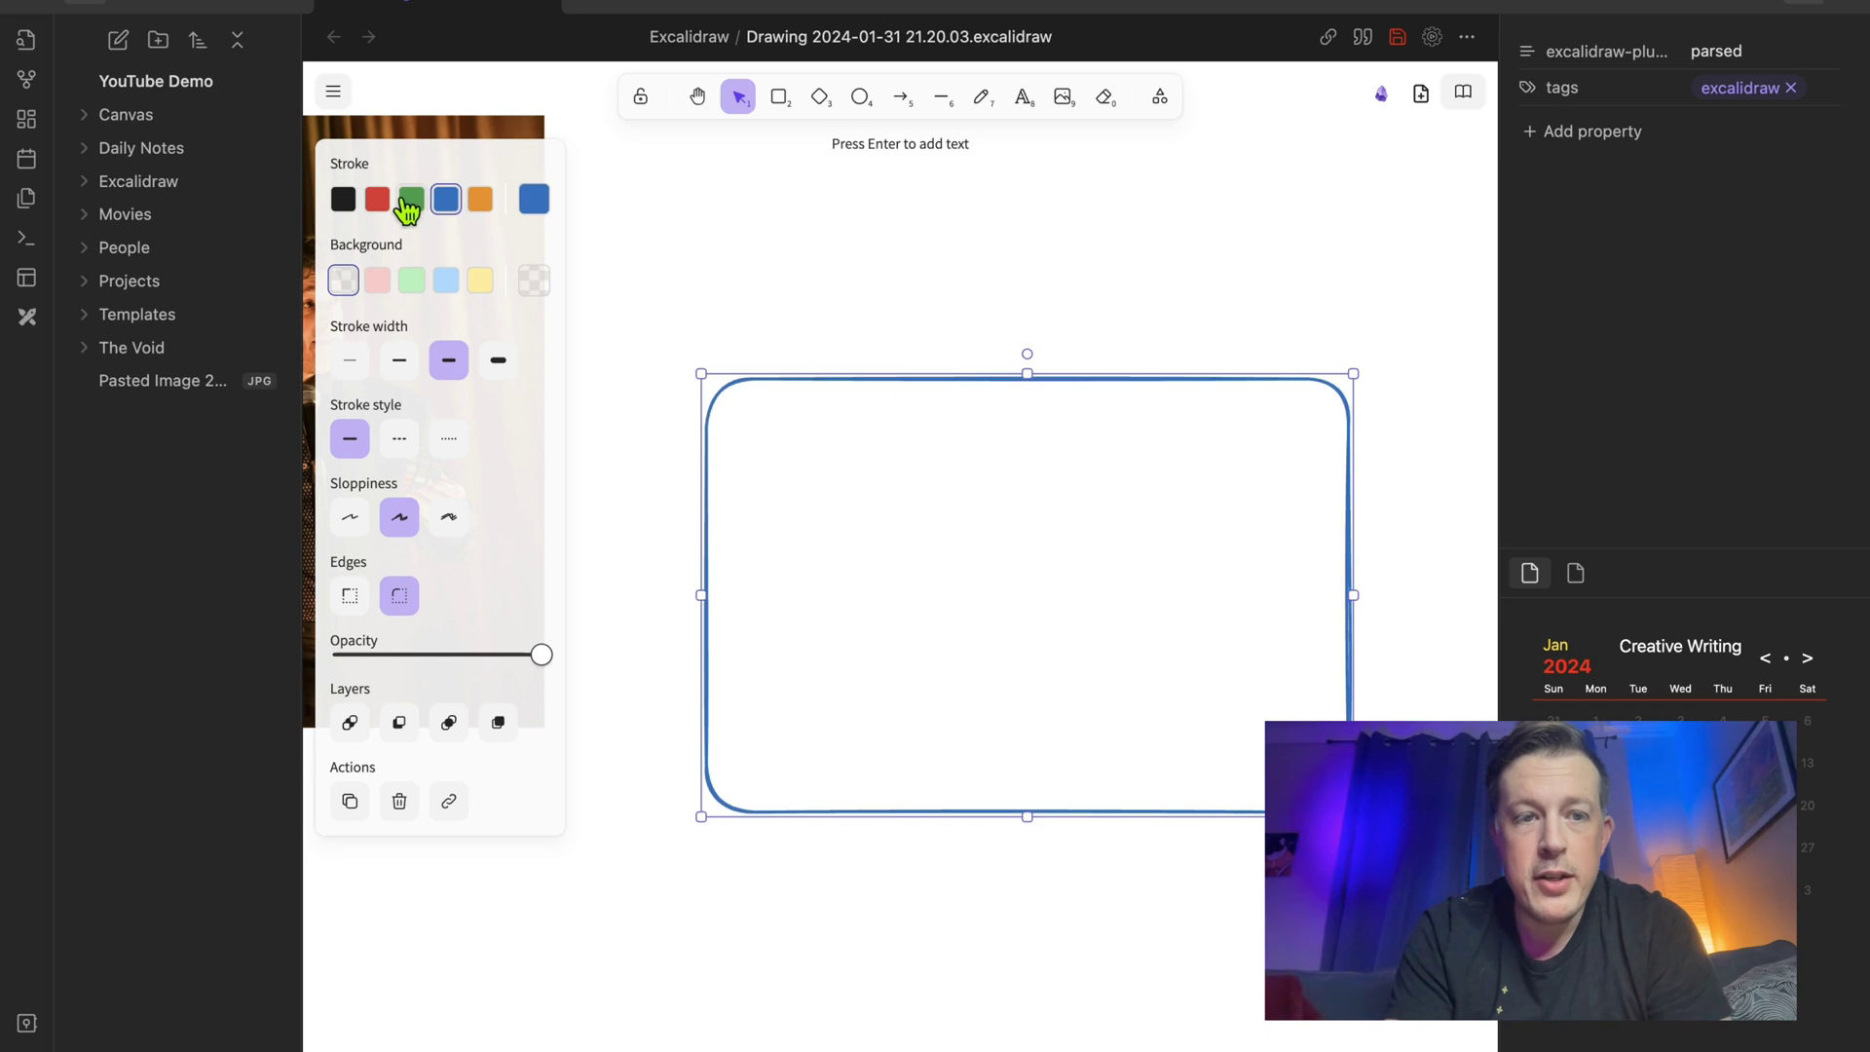
{"action": "left_click", "coordinate": [343, 203]}
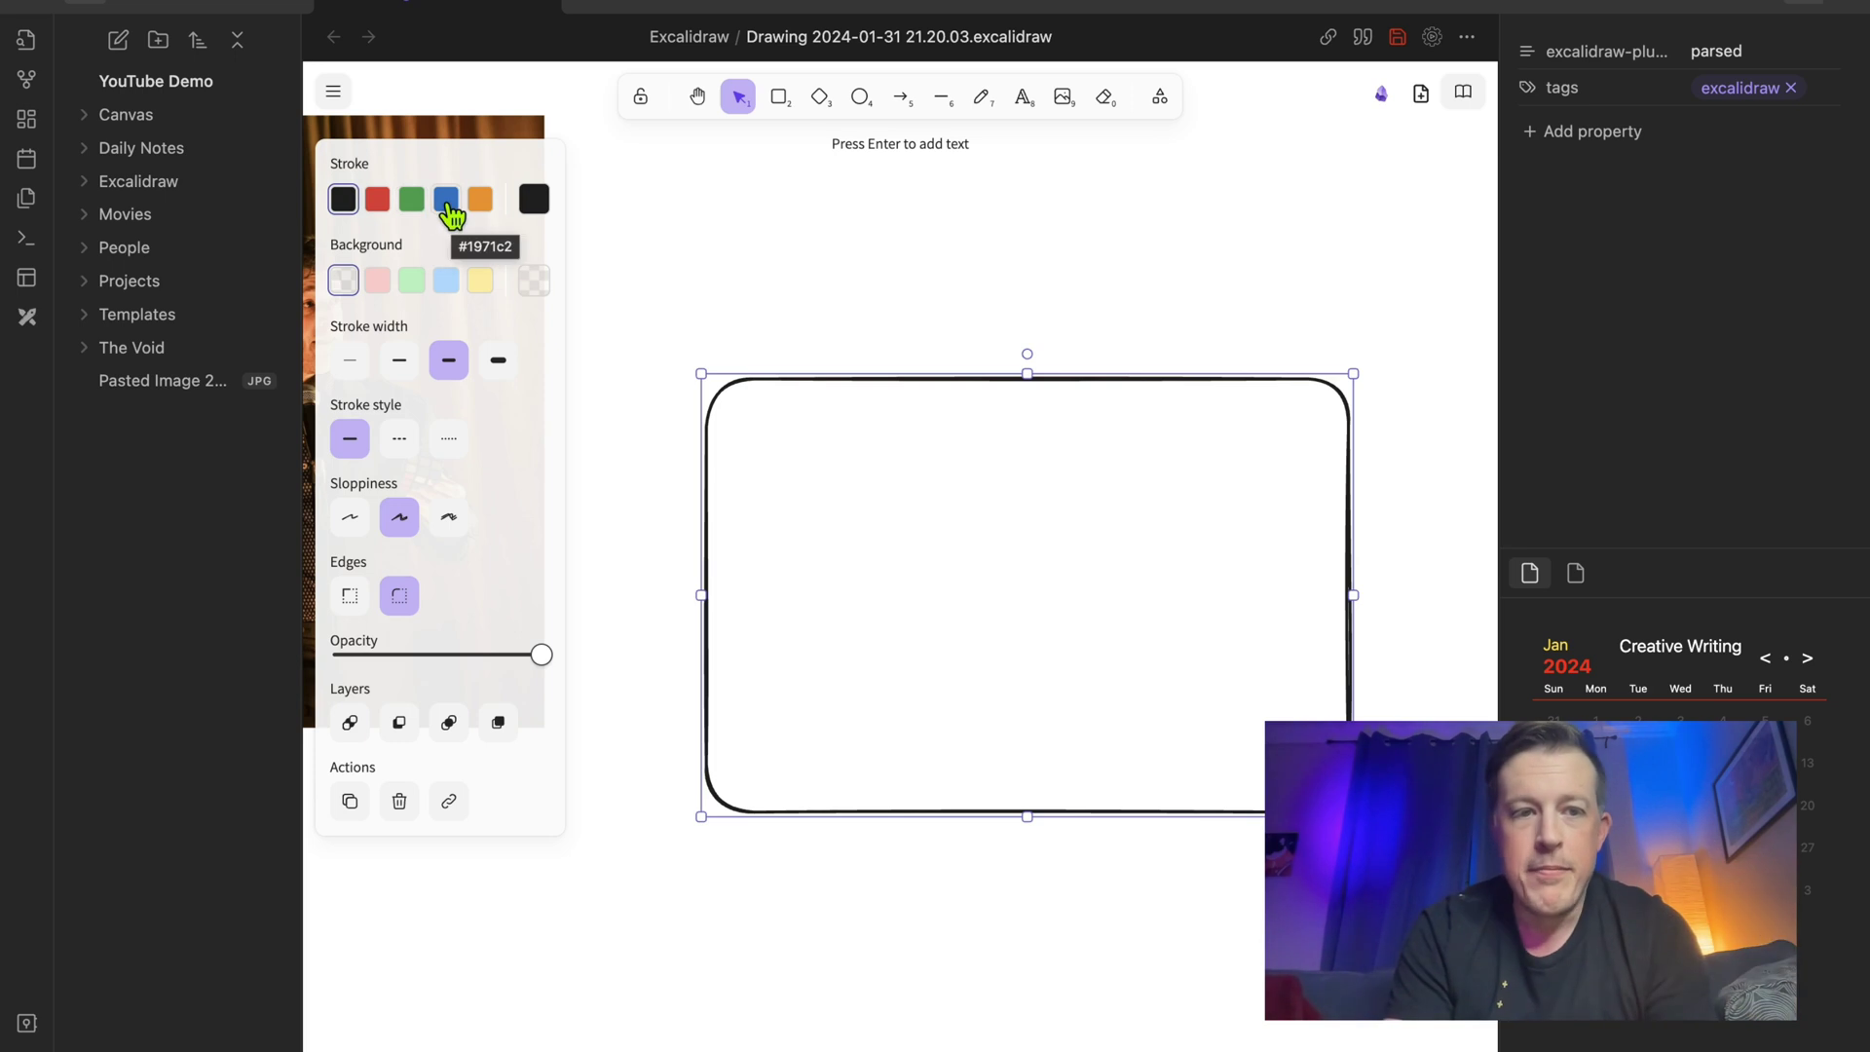
{"action": "left_click", "coordinate": [447, 203]}
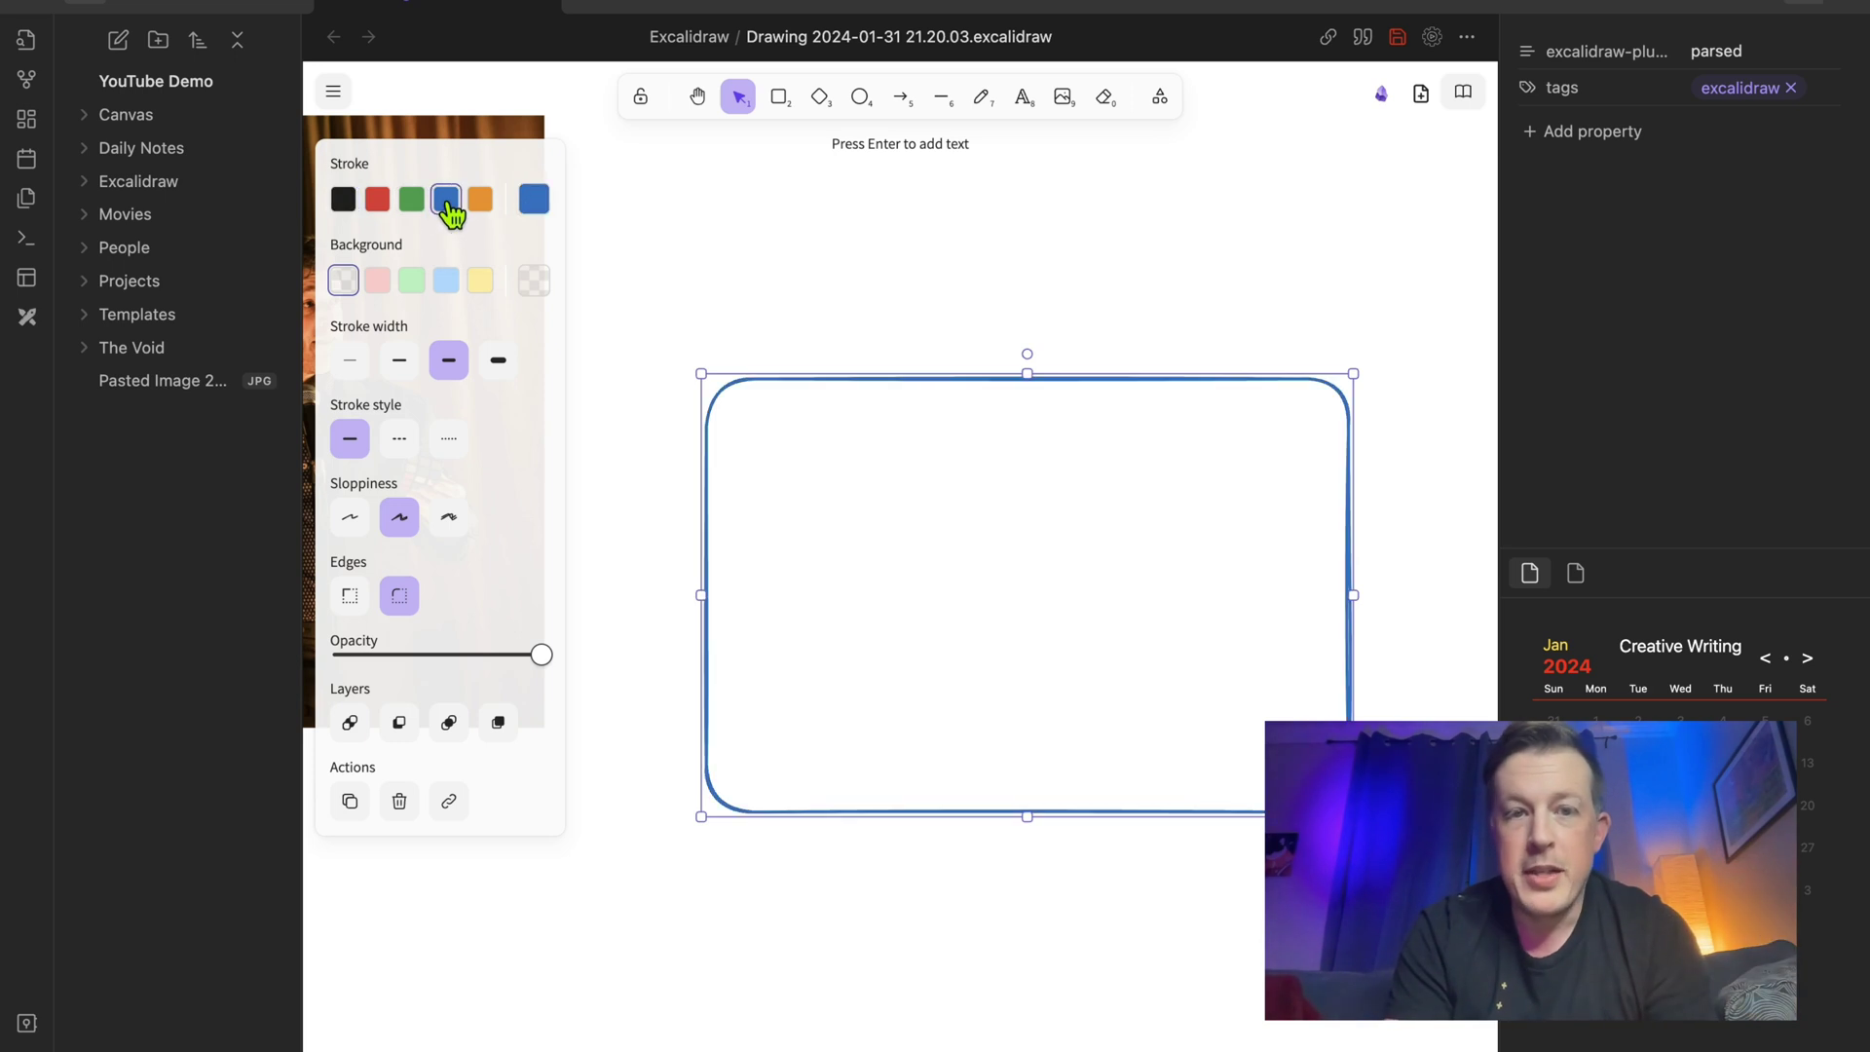
Try light red, green and blue backgrounds on the rectangle, then give it the custom light blue background #addcff.
{"action": "left_click", "coordinate": [378, 283]}
{"action": "left_click", "coordinate": [411, 283]}
{"action": "left_click", "coordinate": [444, 282]}
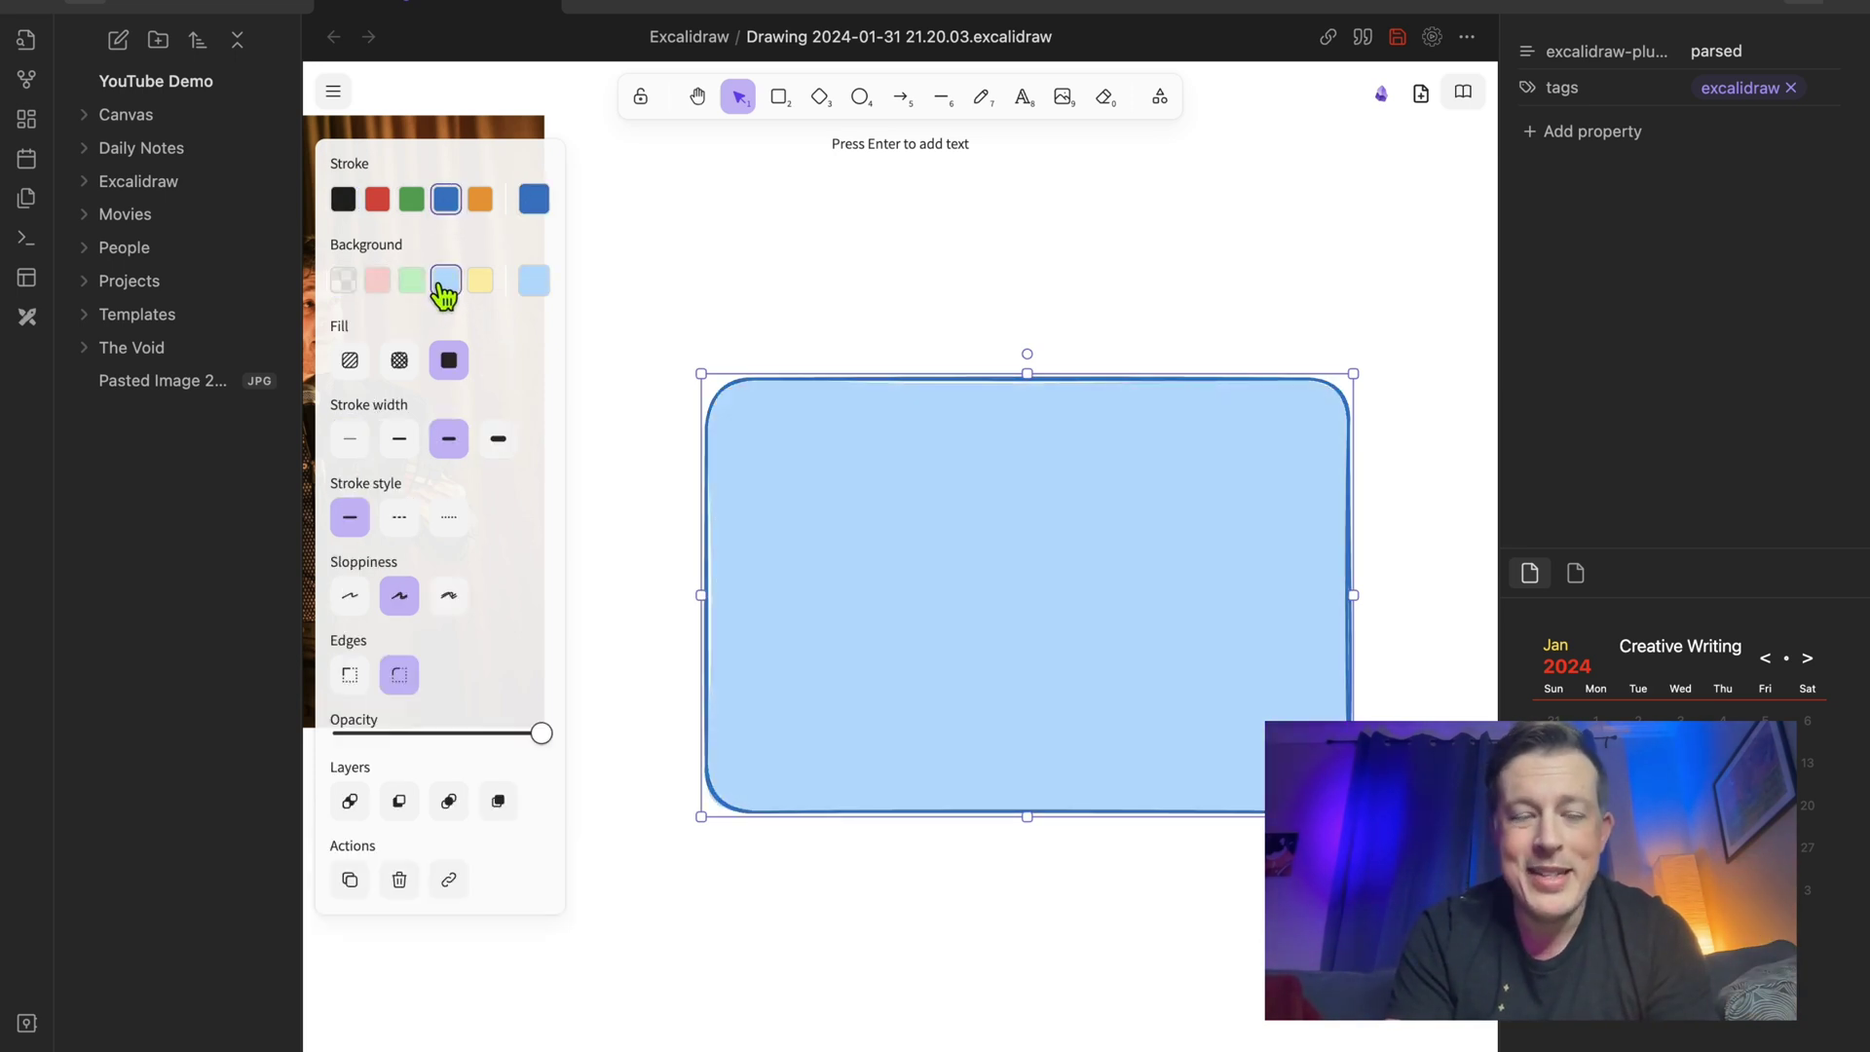
{"action": "left_click", "coordinate": [532, 289]}
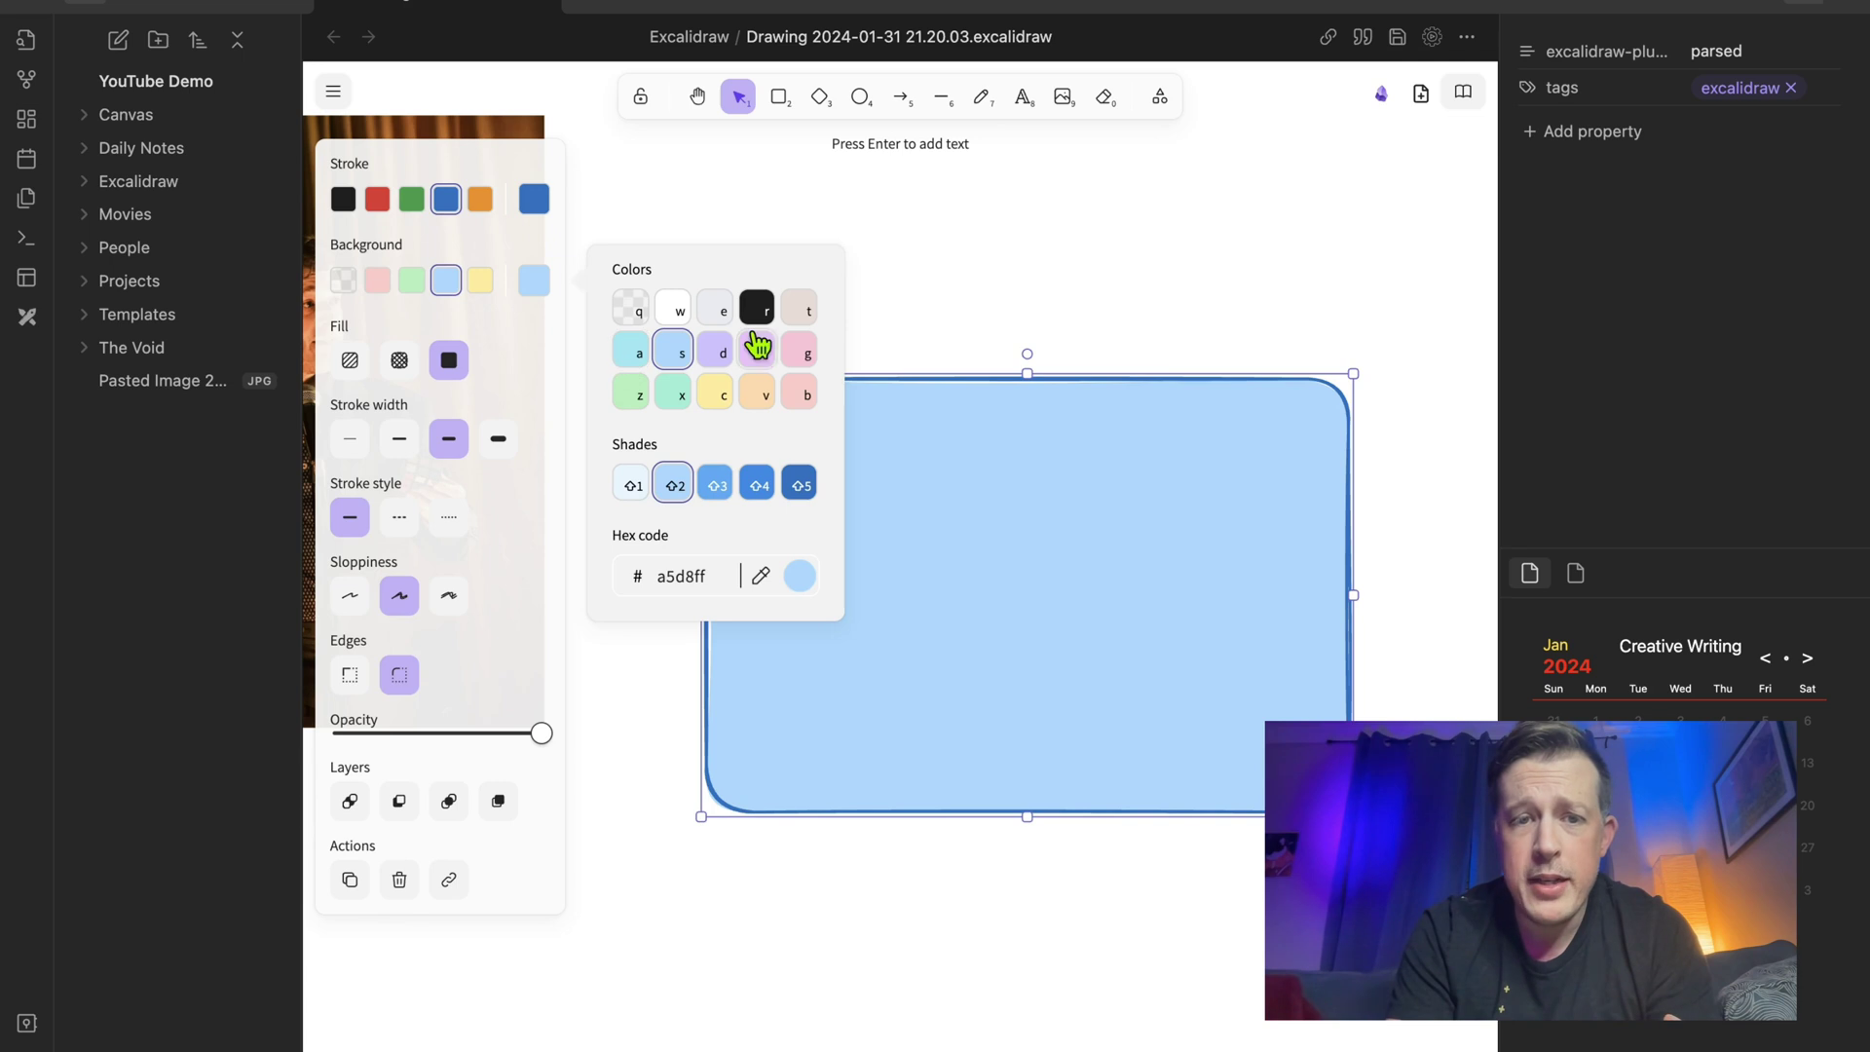
{"action": "left_click", "coordinate": [800, 576]}
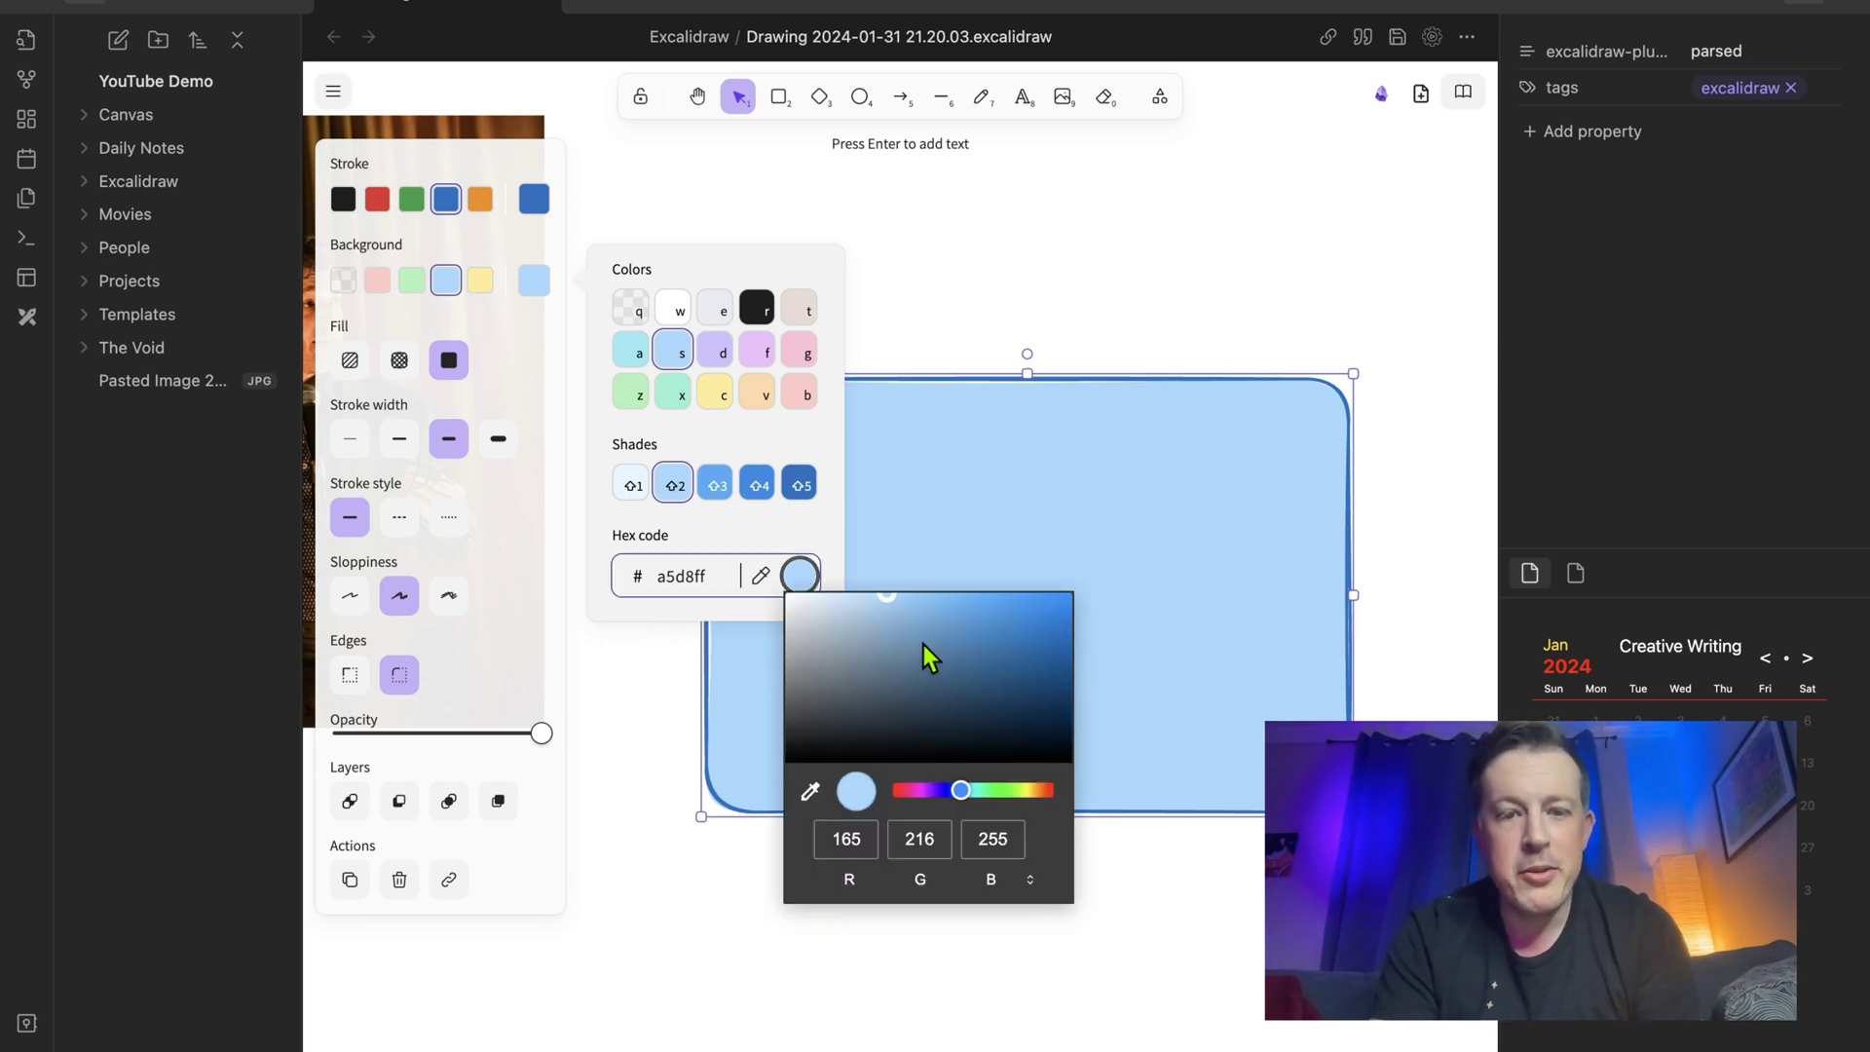
{"action": "left_click_drag", "start_coordinate": [923, 644], "coordinate": [874, 596]}
{"action": "left_click", "coordinate": [791, 518]}
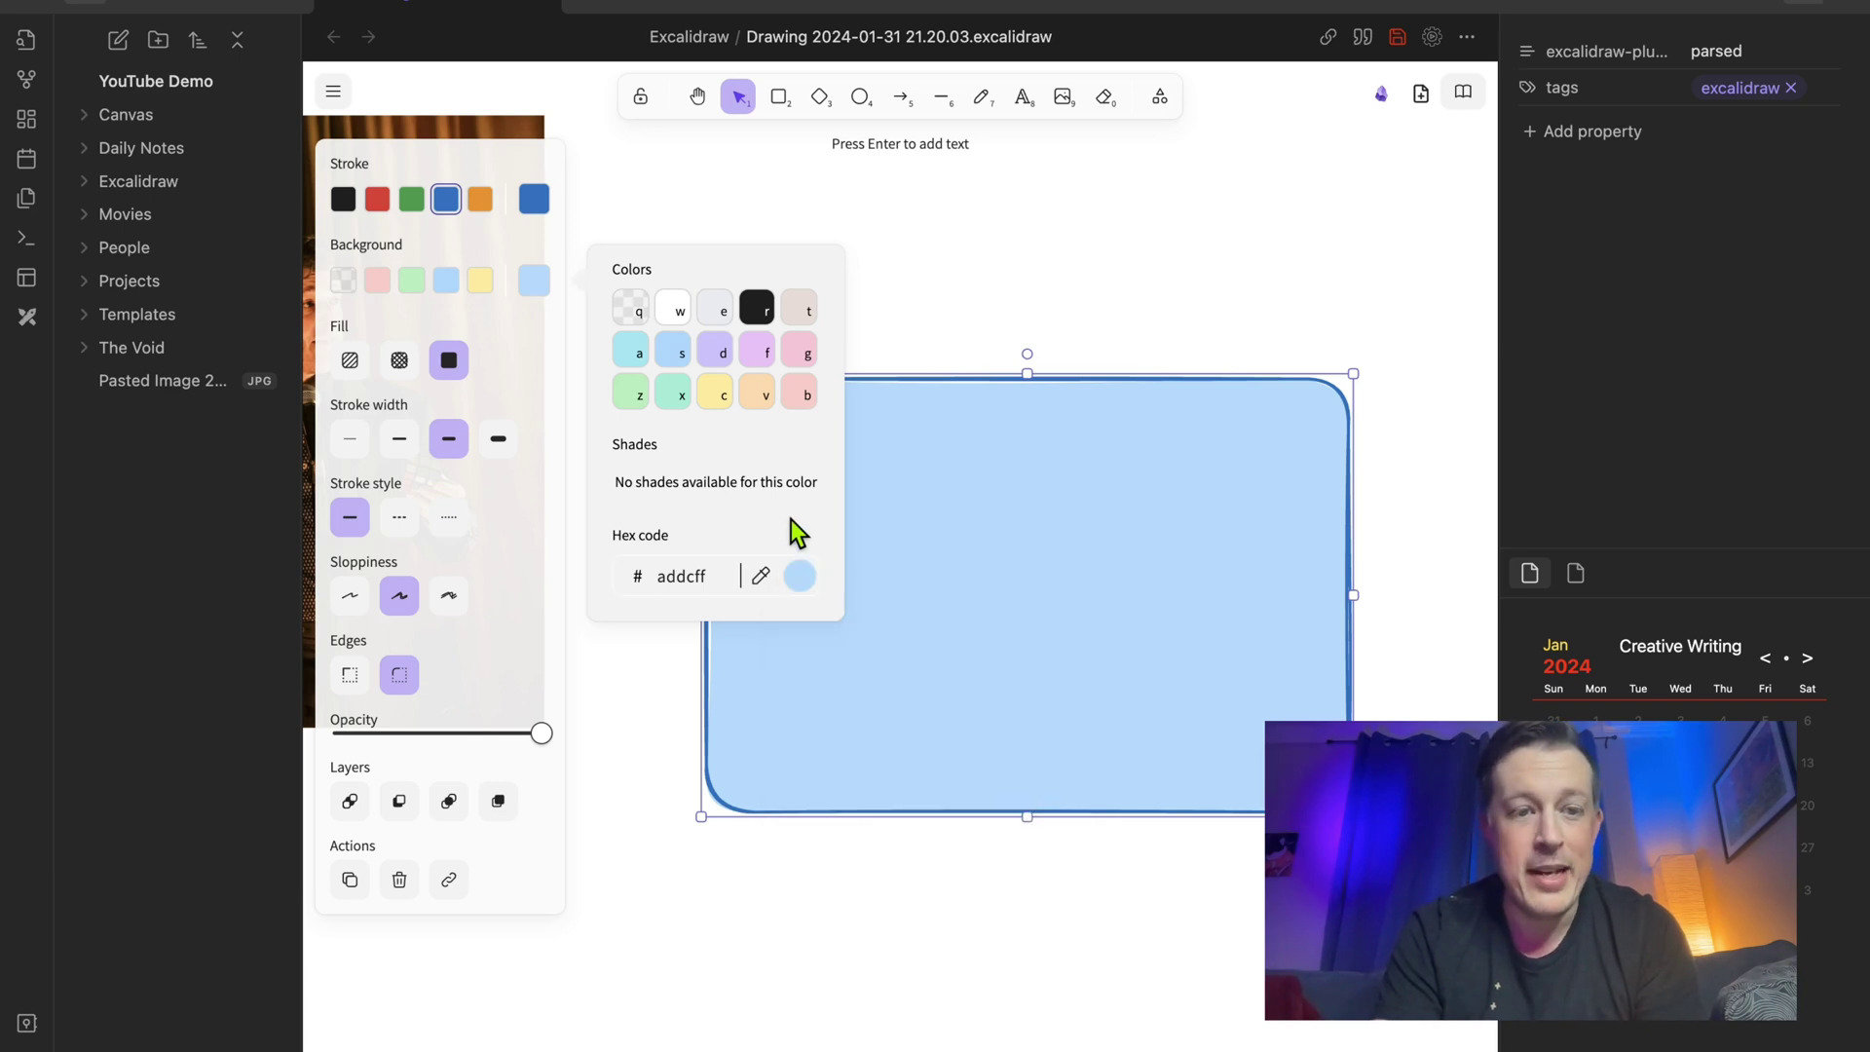
{"action": "left_click", "coordinate": [501, 380]}
Try the diagonal hachure and cross-hatch fills on the rectangle and return it to the solid fill.
{"action": "left_click", "coordinate": [351, 361]}
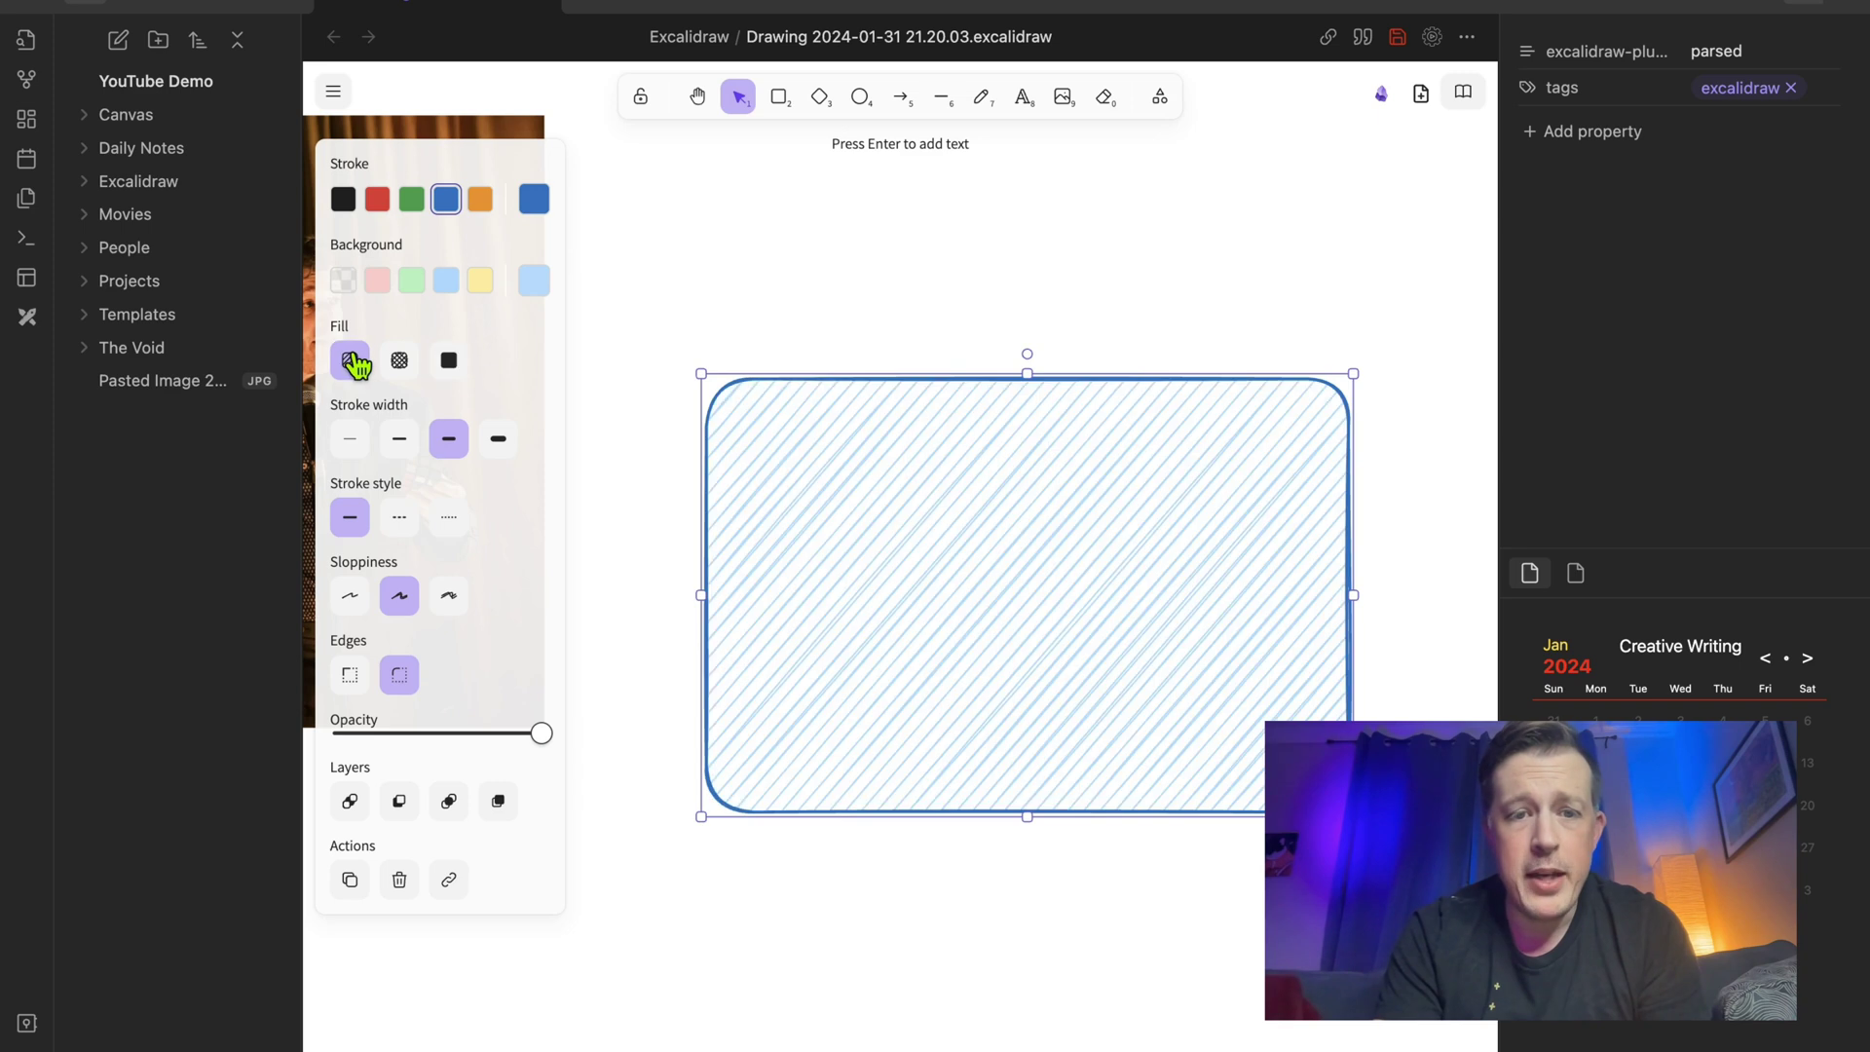
{"action": "left_click", "coordinate": [399, 362]}
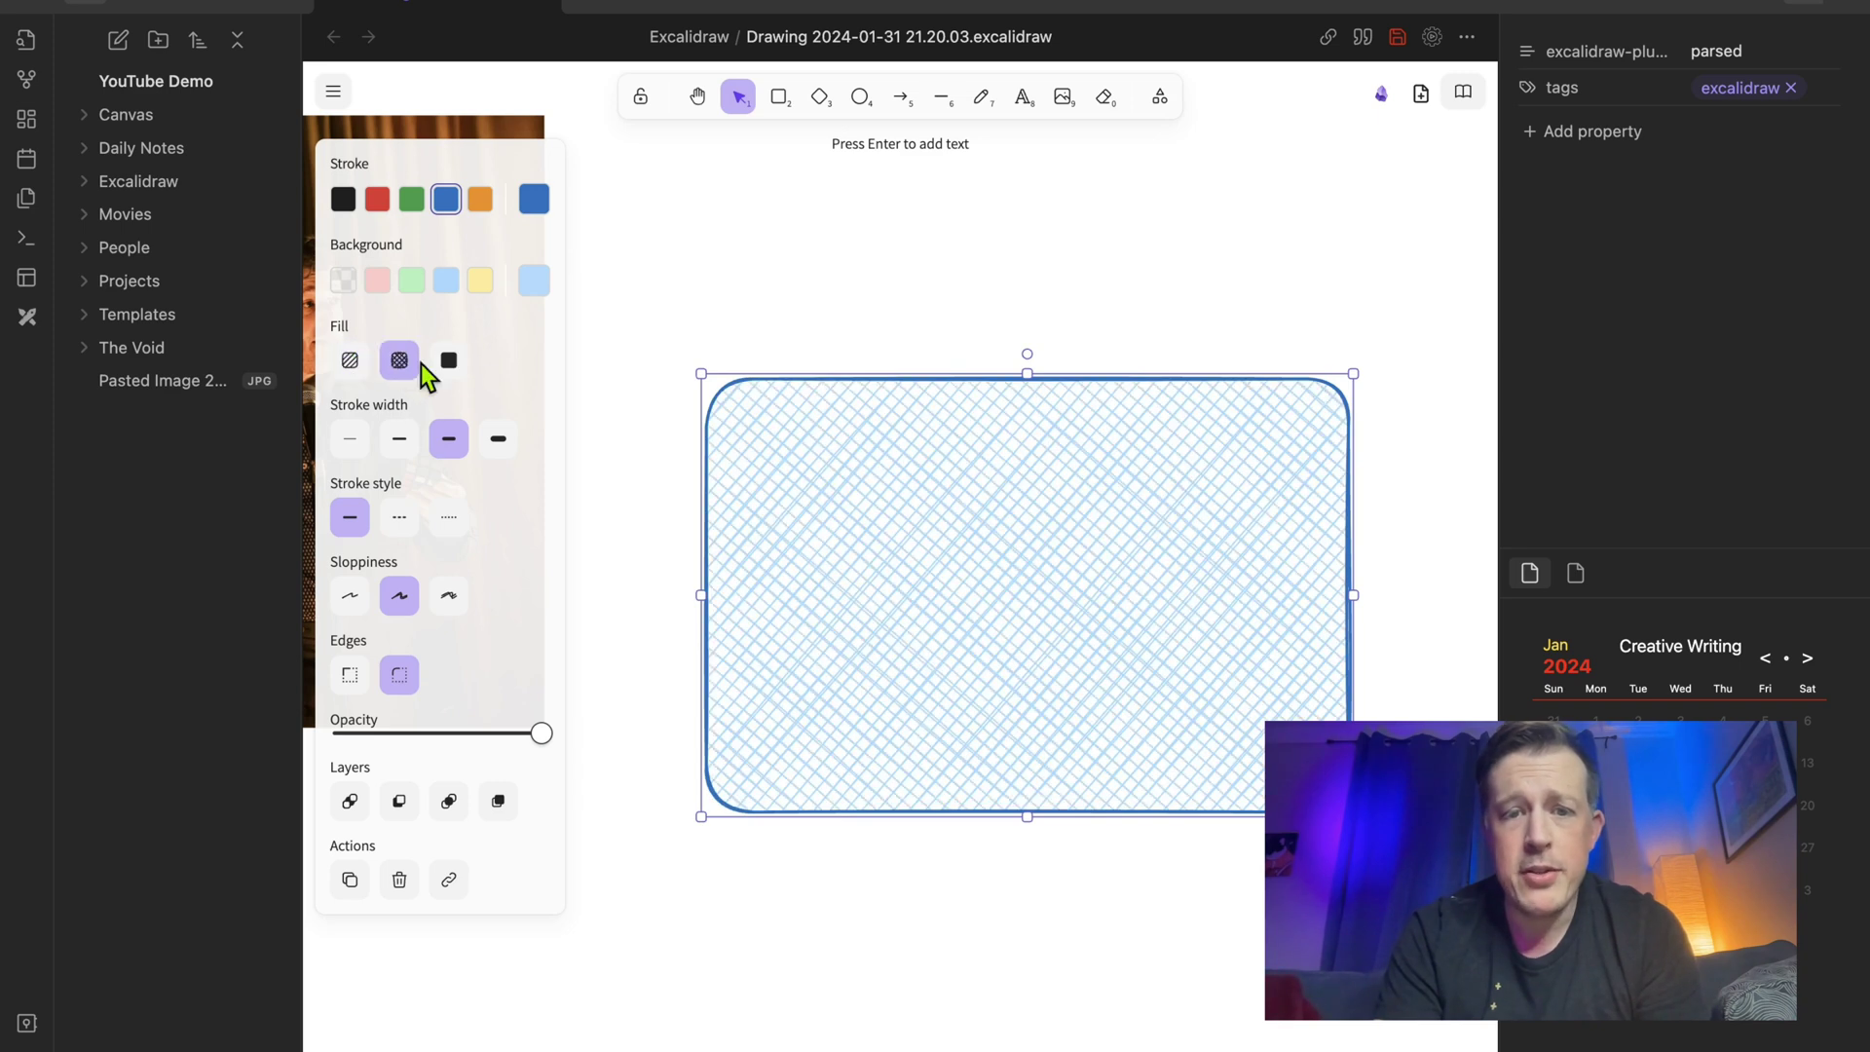
{"action": "left_click", "coordinate": [449, 361]}
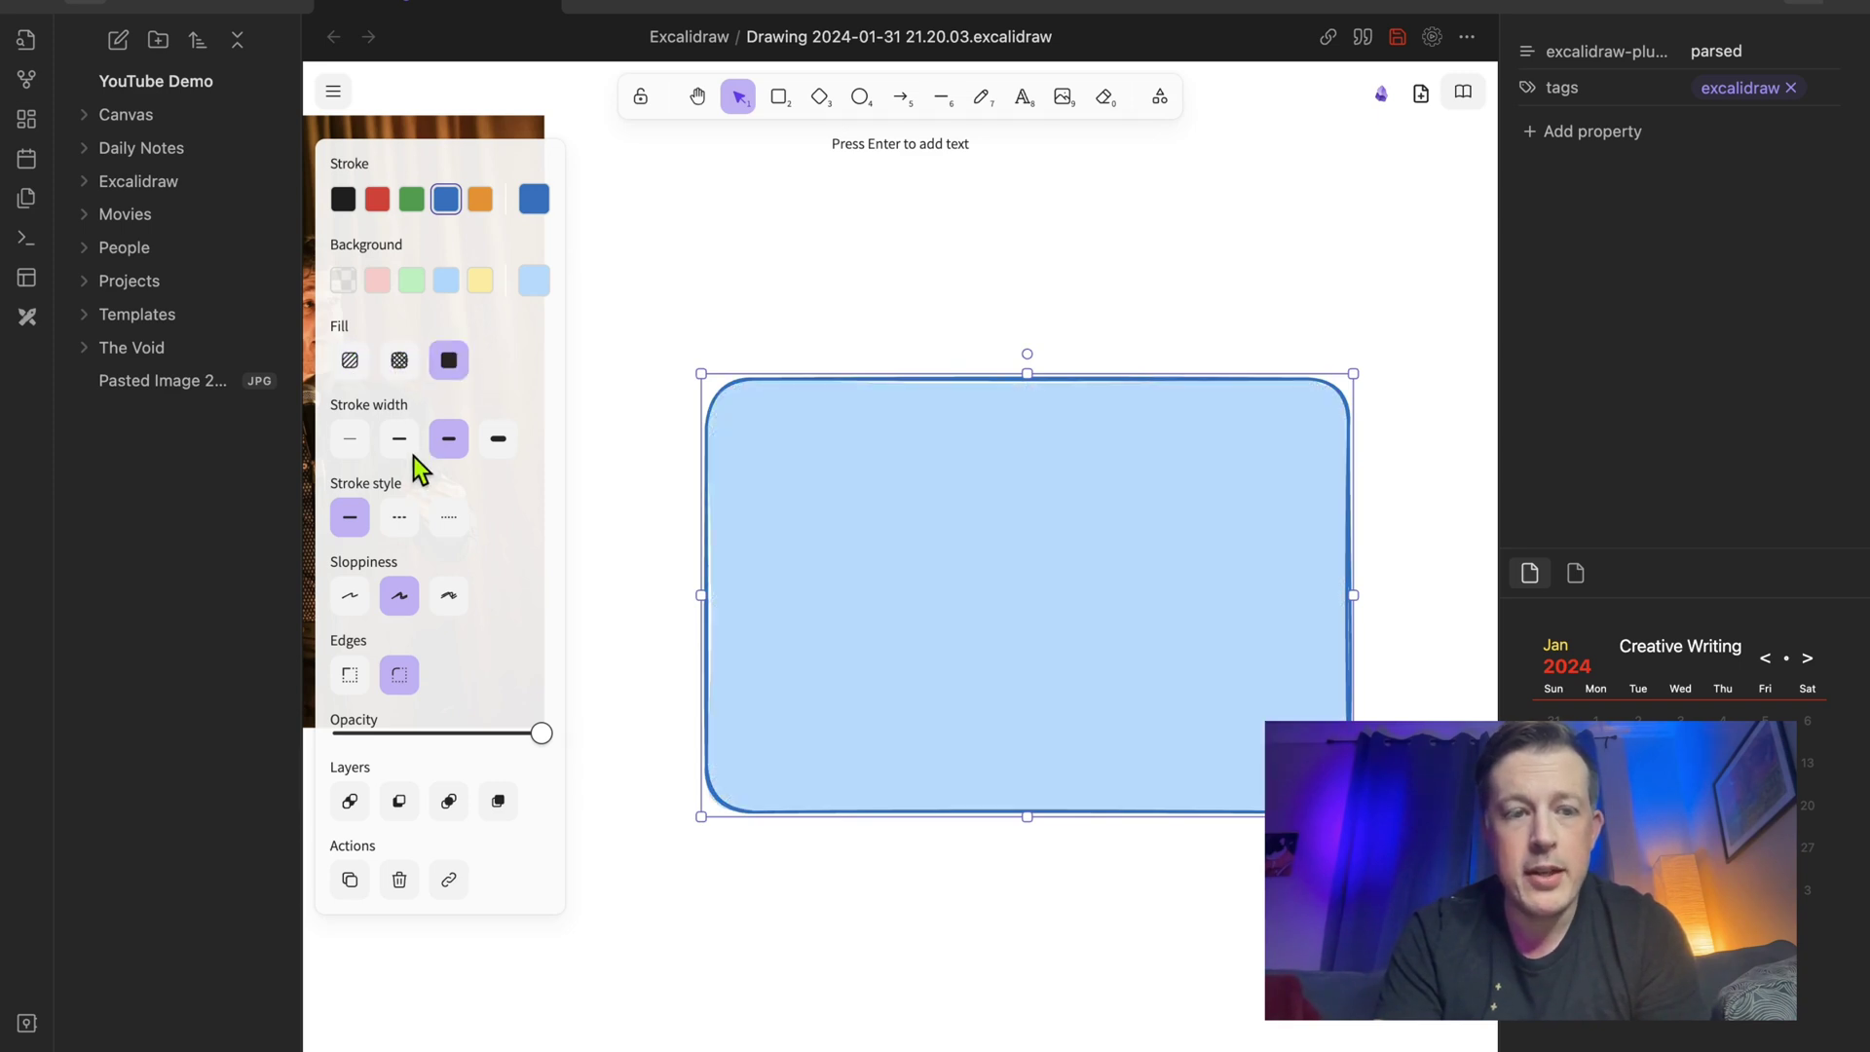
Set the rectangle's stroke to the thickest width and try the dashed and dotted stroke styles, ending on solid.
{"action": "left_click", "coordinate": [362, 446]}
{"action": "left_click", "coordinate": [496, 443]}
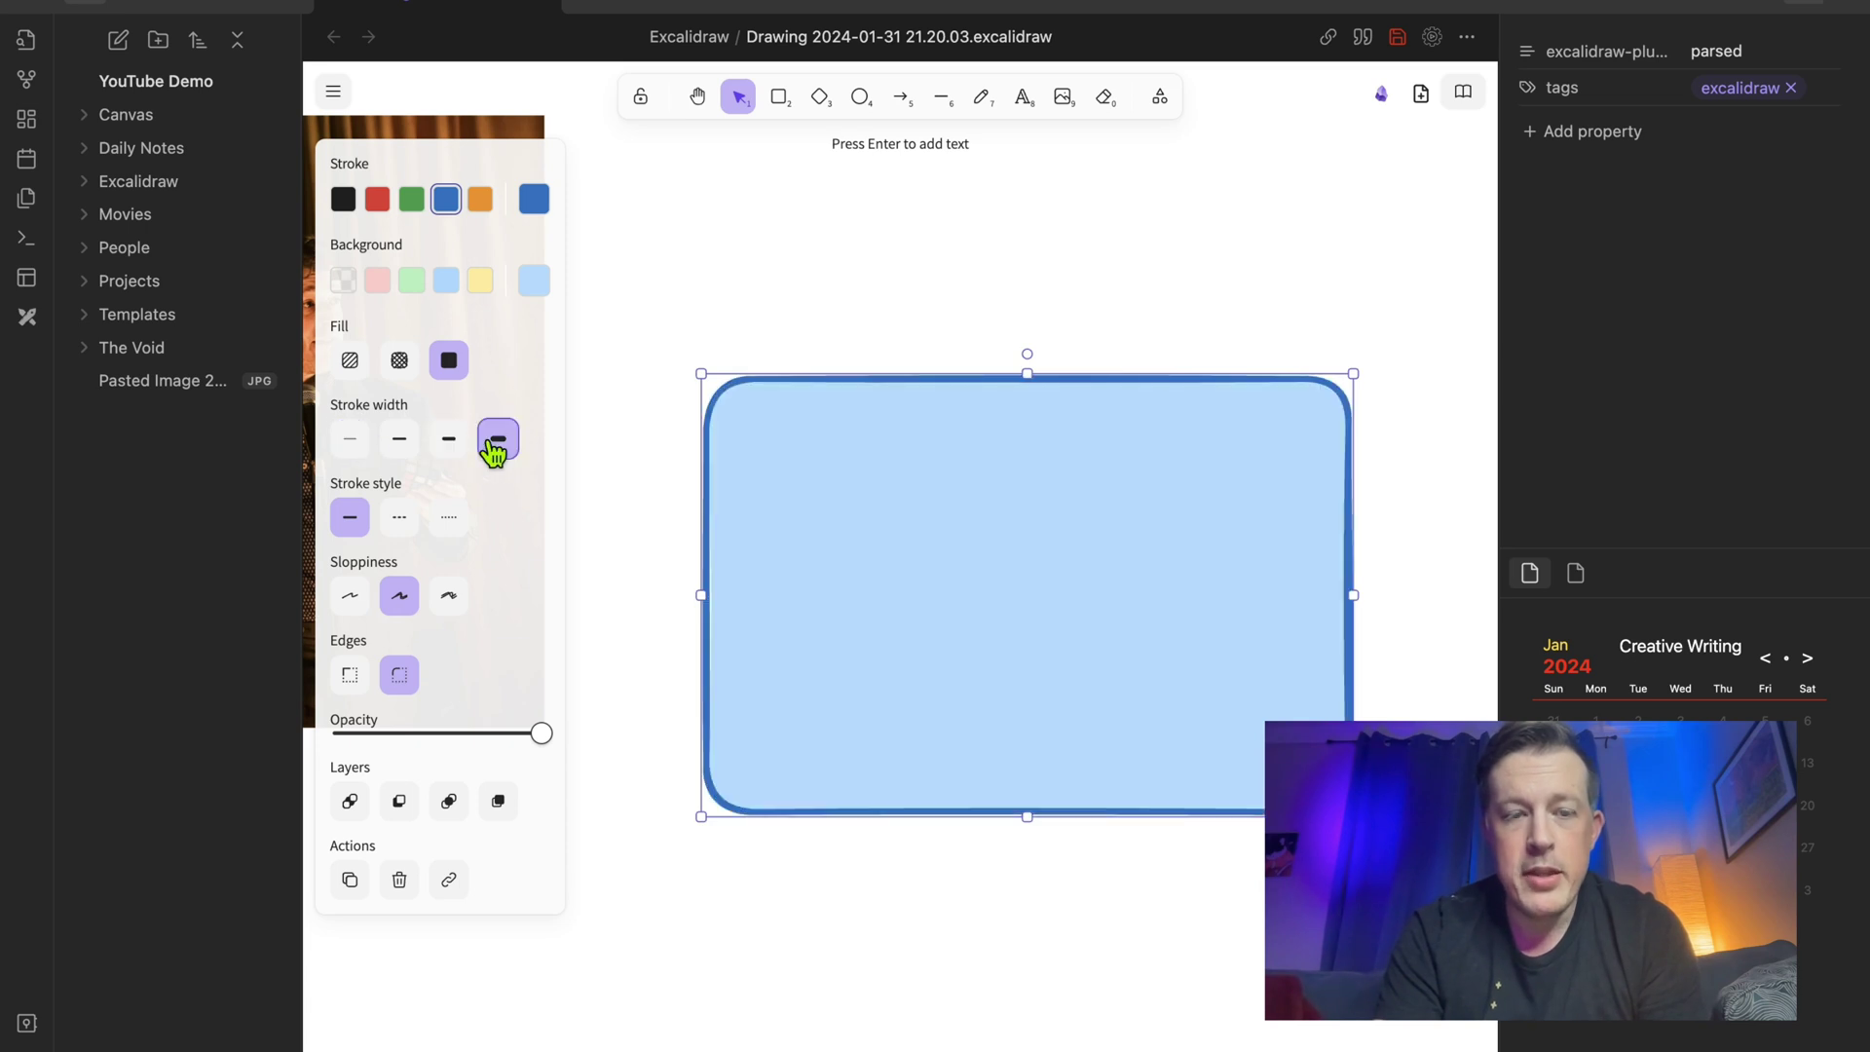
{"action": "left_click", "coordinate": [402, 527]}
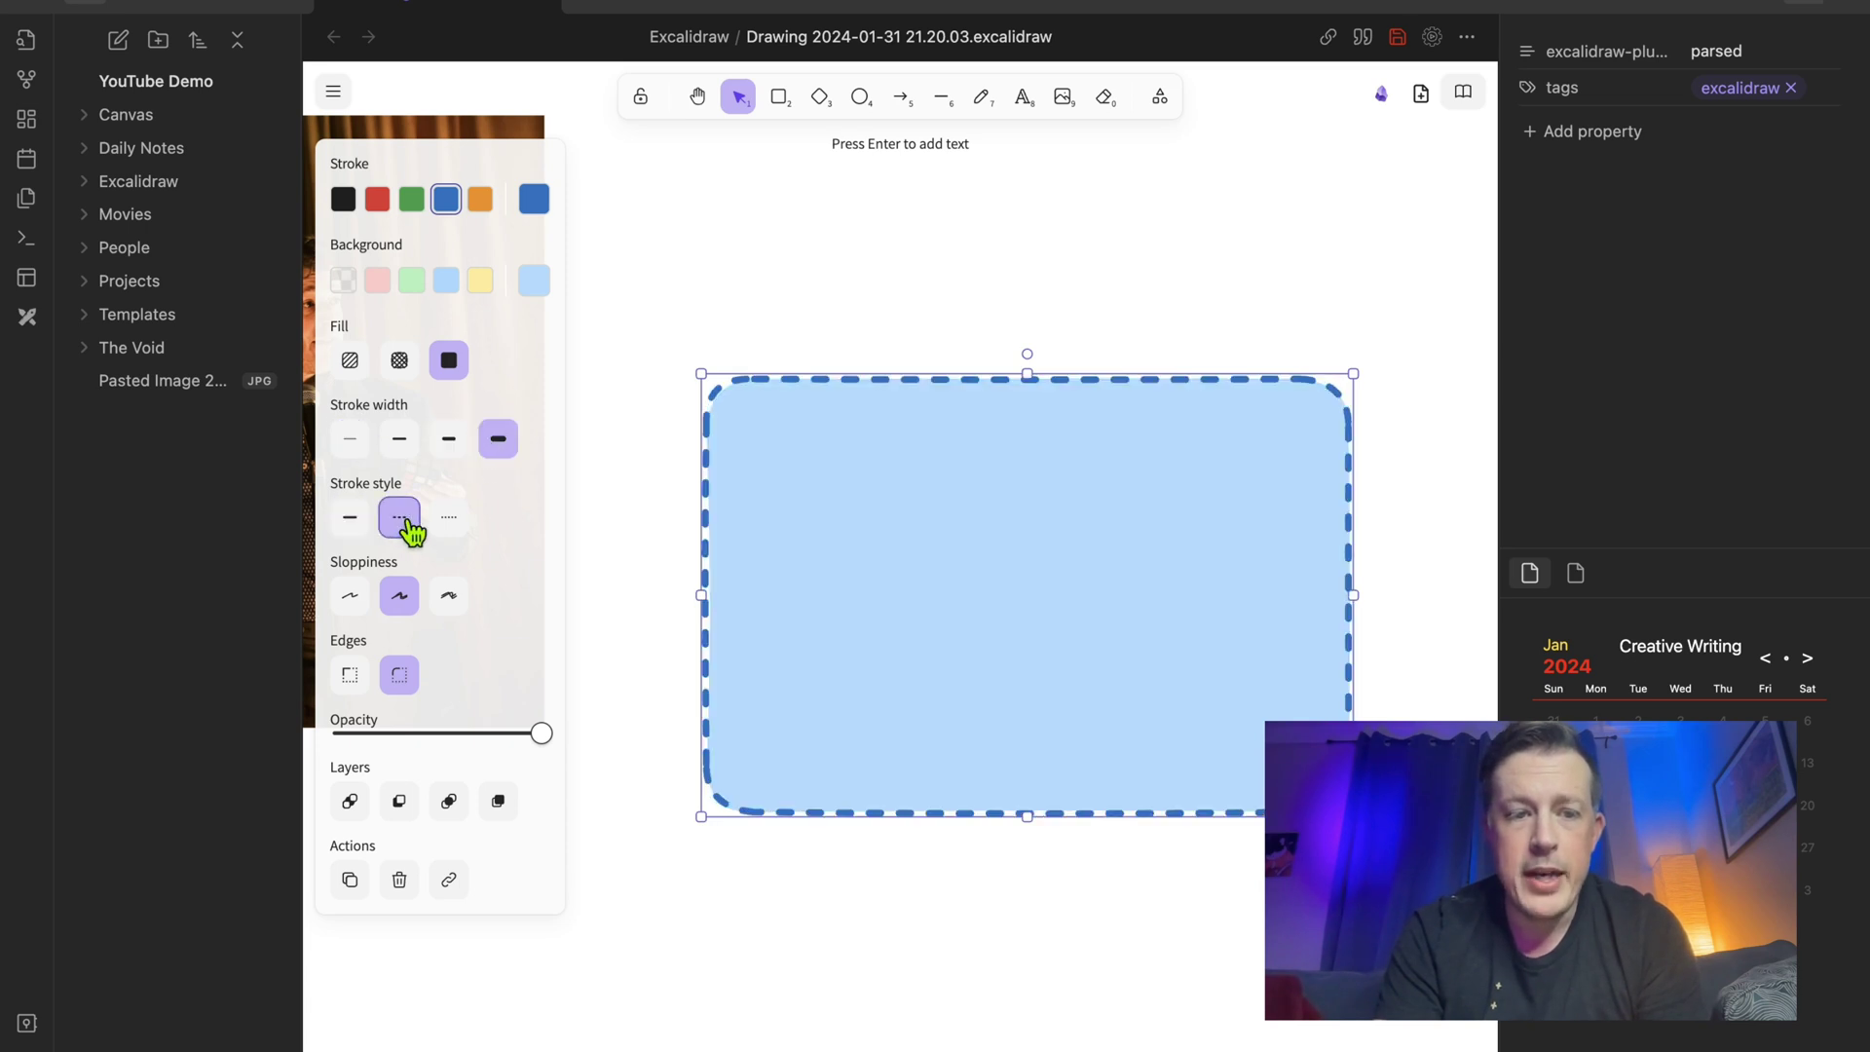
{"action": "left_click", "coordinate": [449, 526]}
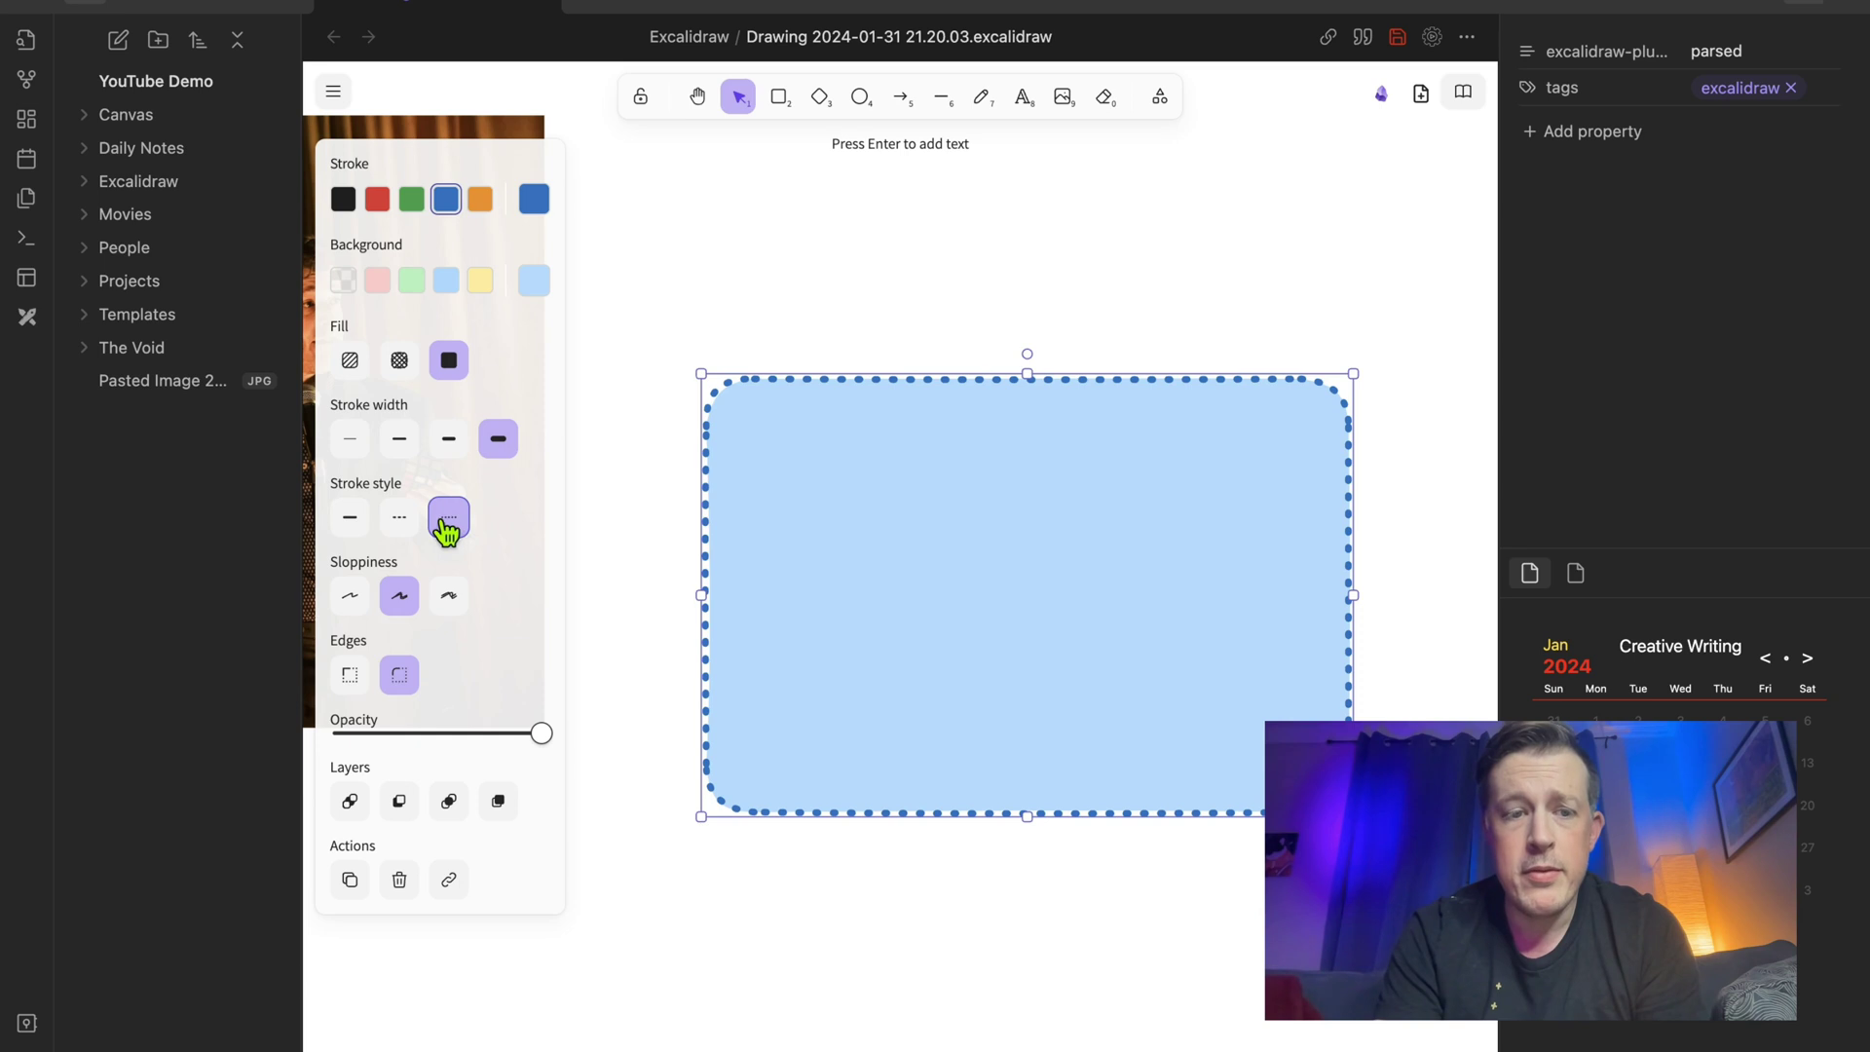
{"action": "left_click", "coordinate": [354, 522]}
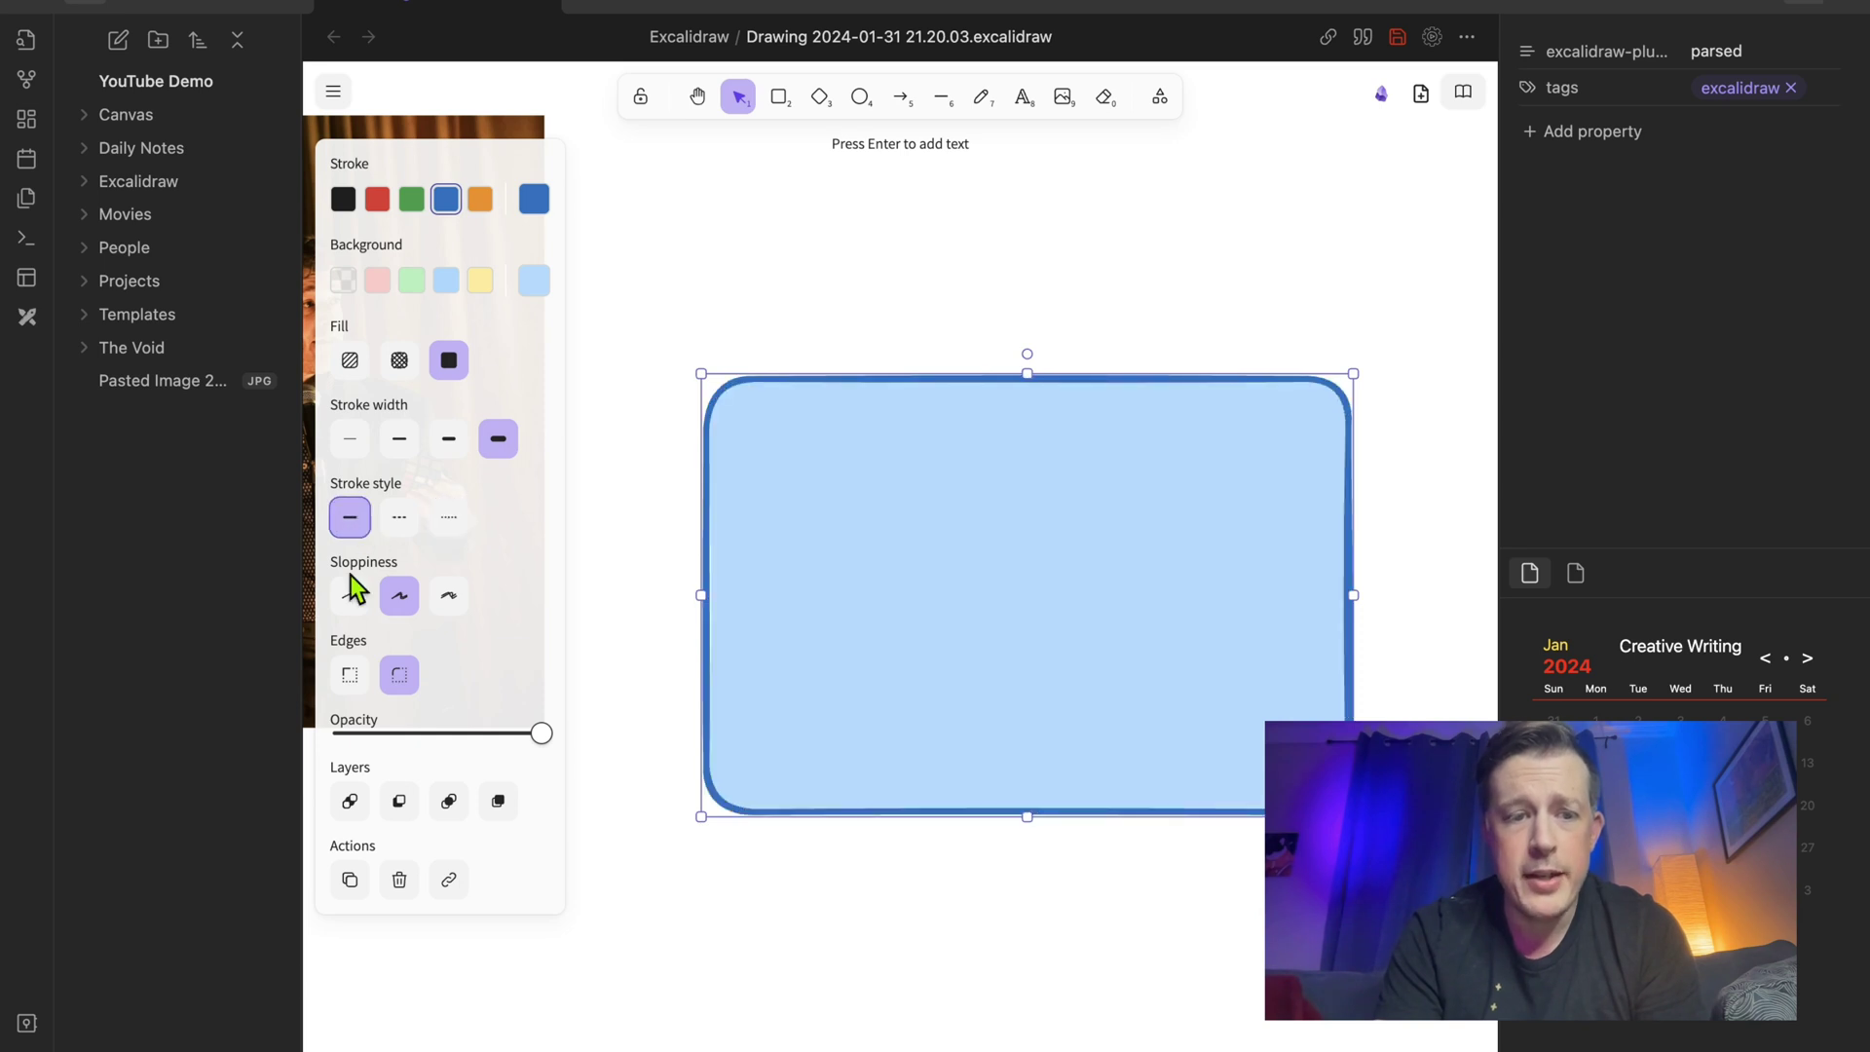
Compare the three sloppiness levels on the rectangle's outline, ending on the sloppiest one.
{"action": "left_click", "coordinate": [353, 600]}
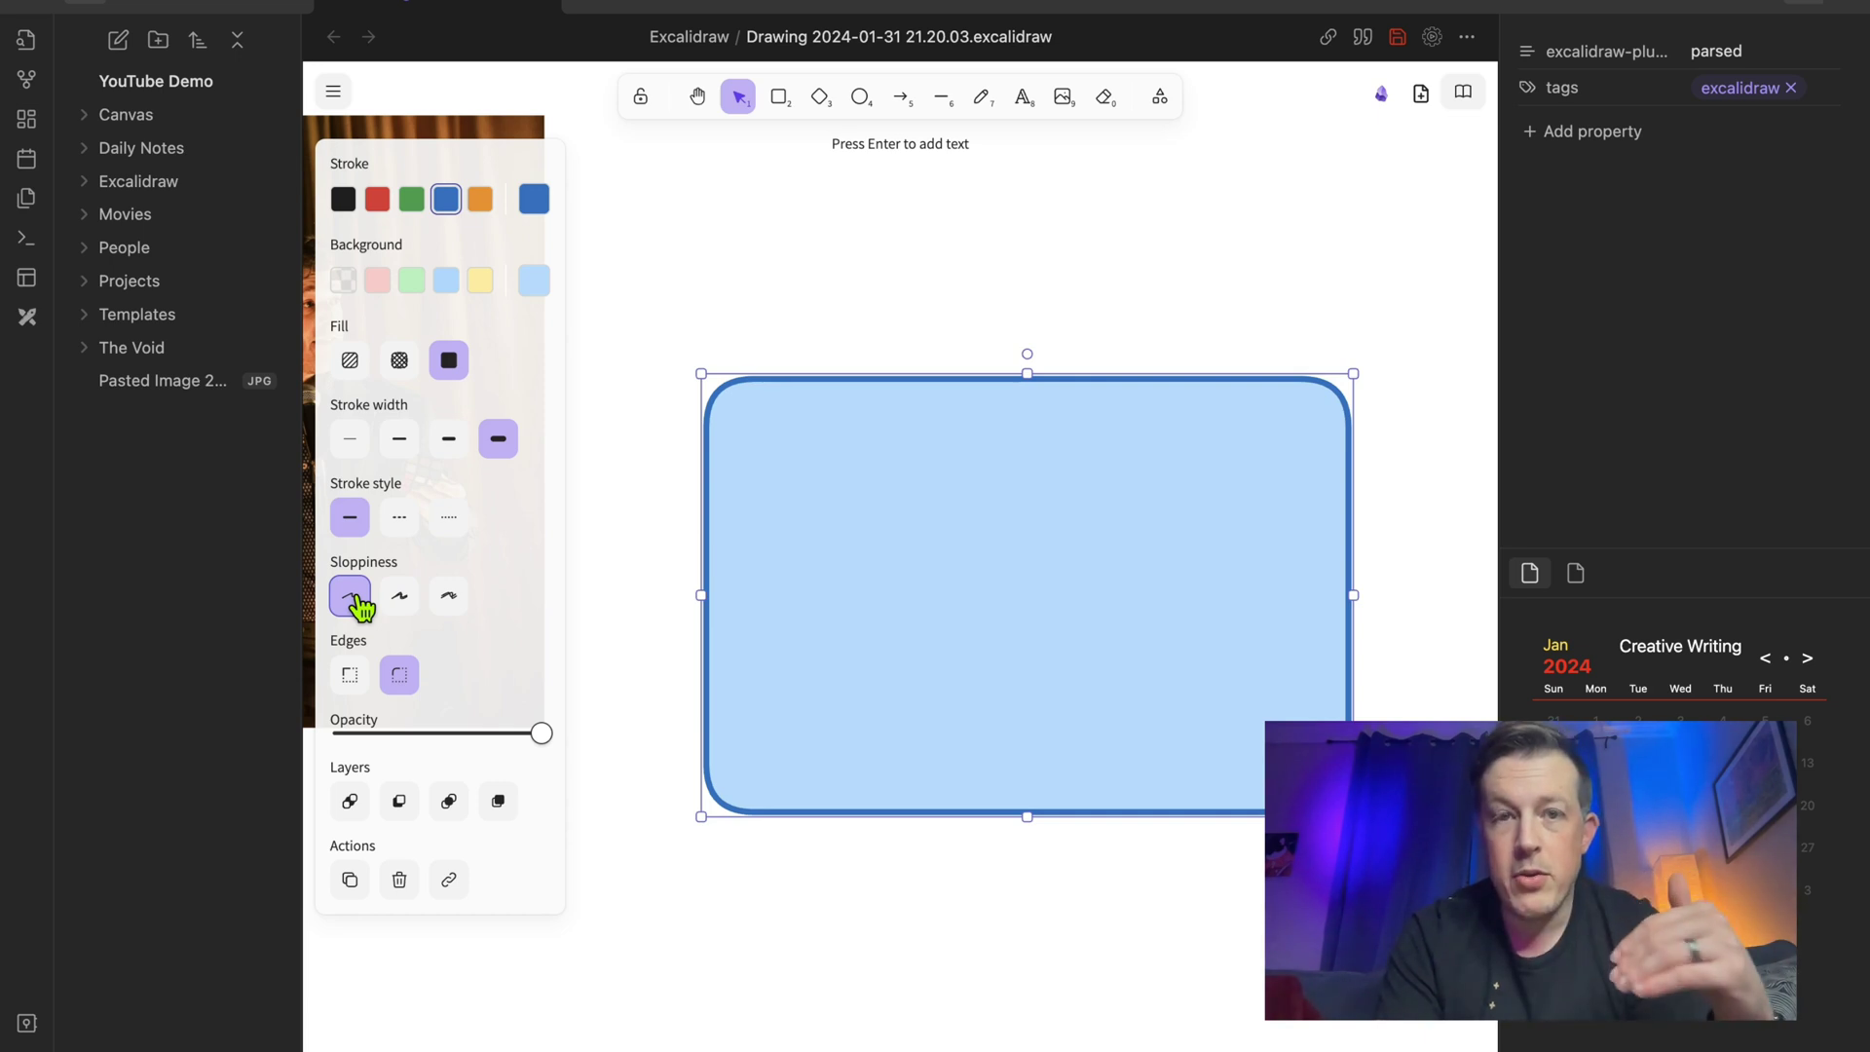
{"action": "left_click", "coordinate": [400, 598]}
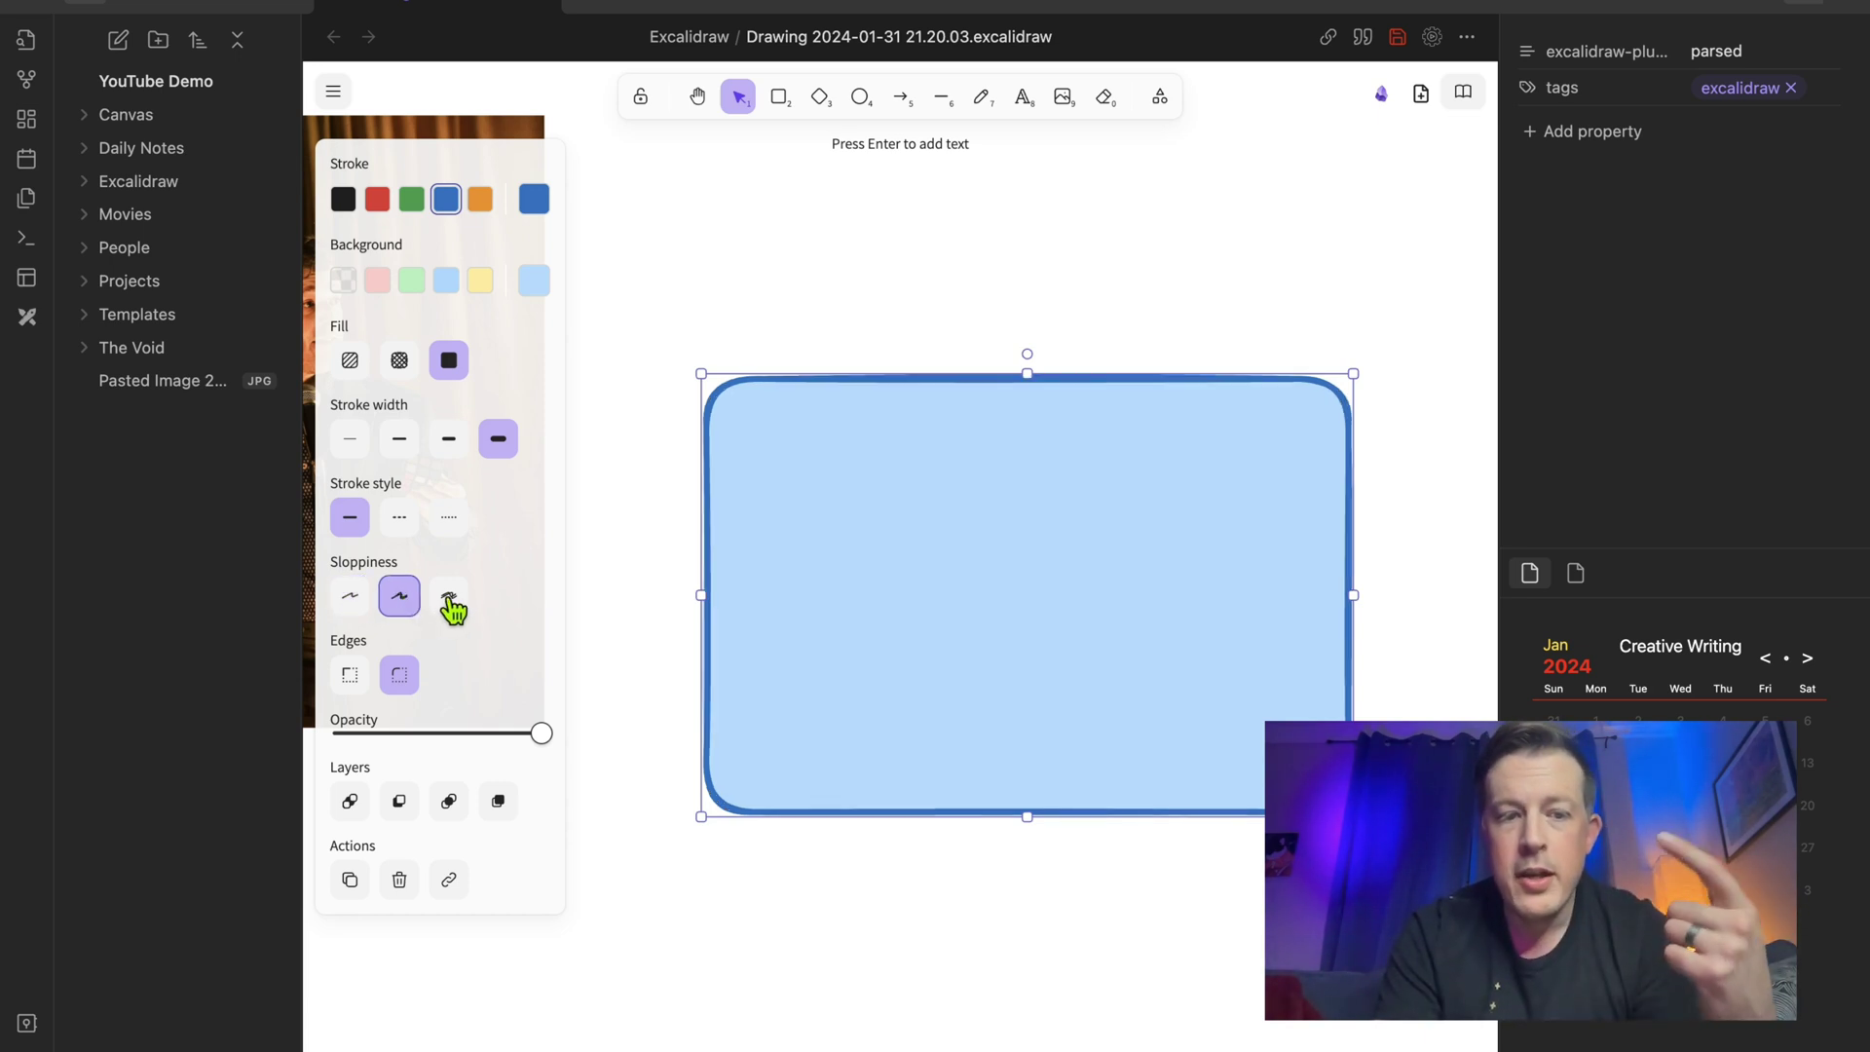
{"action": "left_click", "coordinate": [450, 600]}
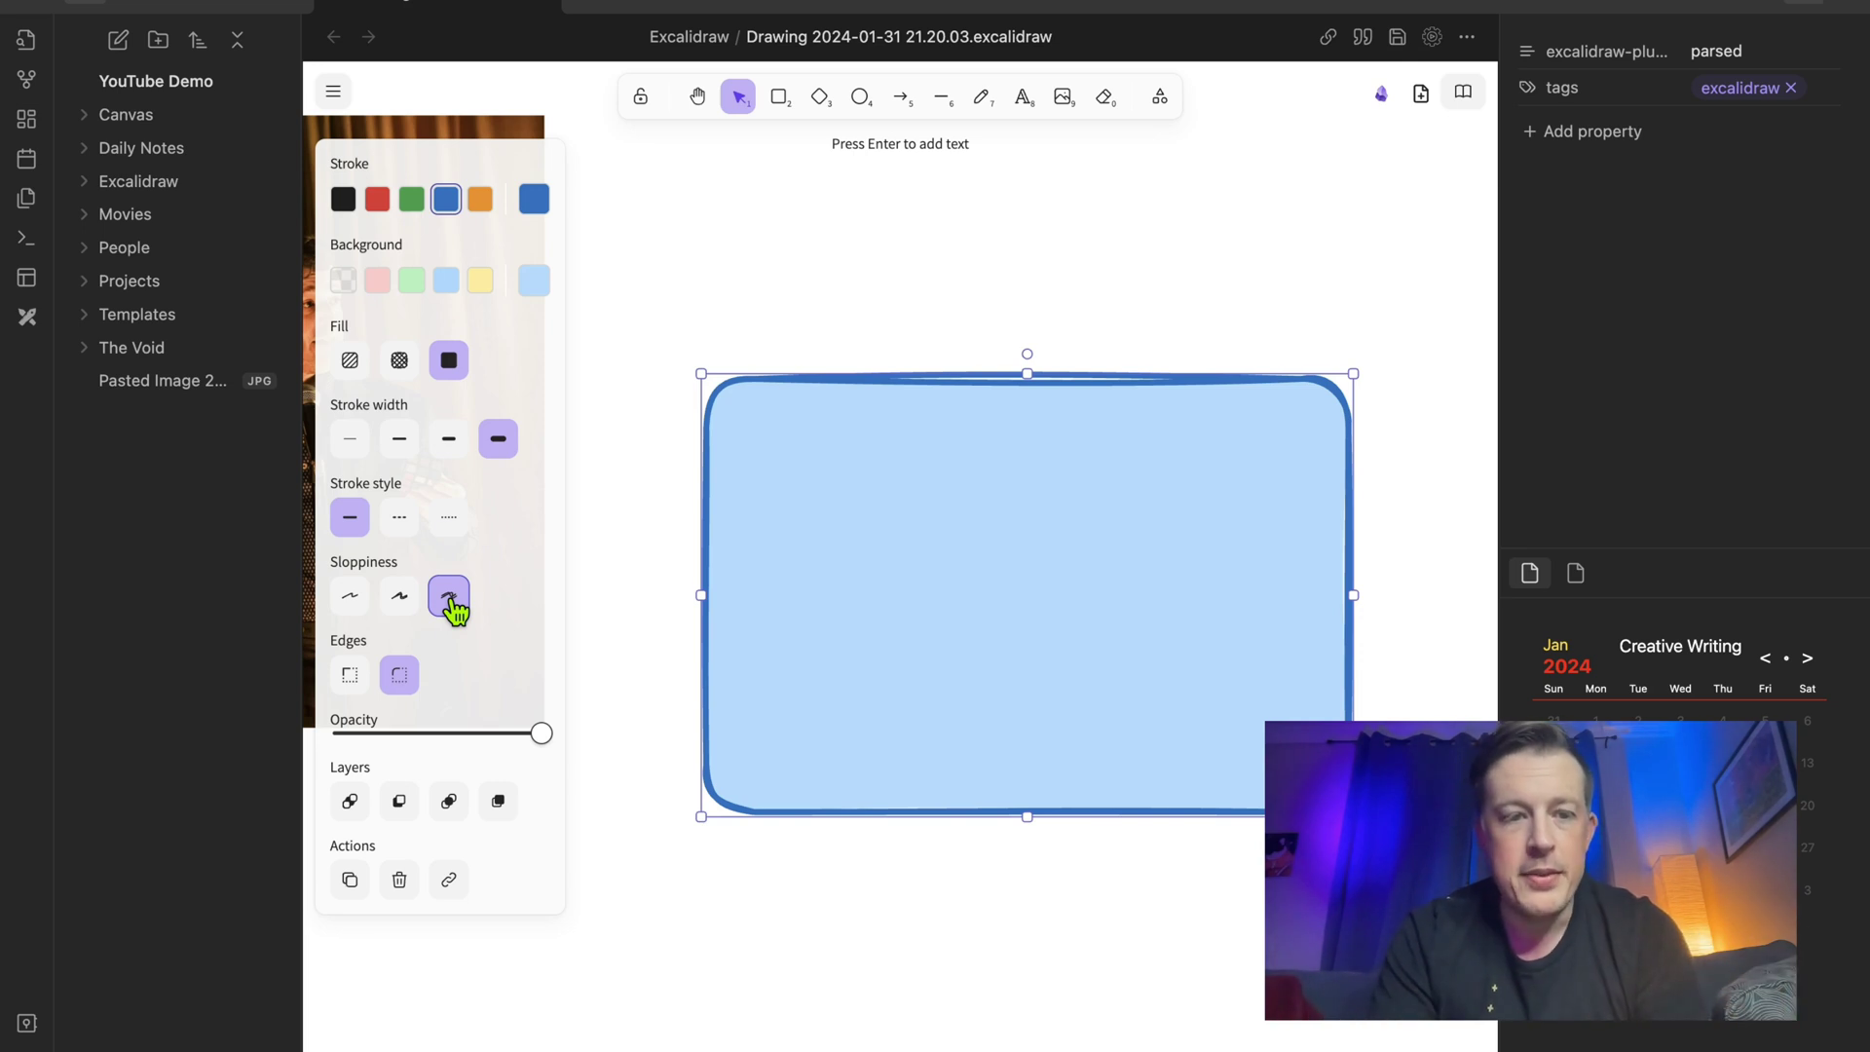
{"action": "left_click", "coordinate": [350, 597]}
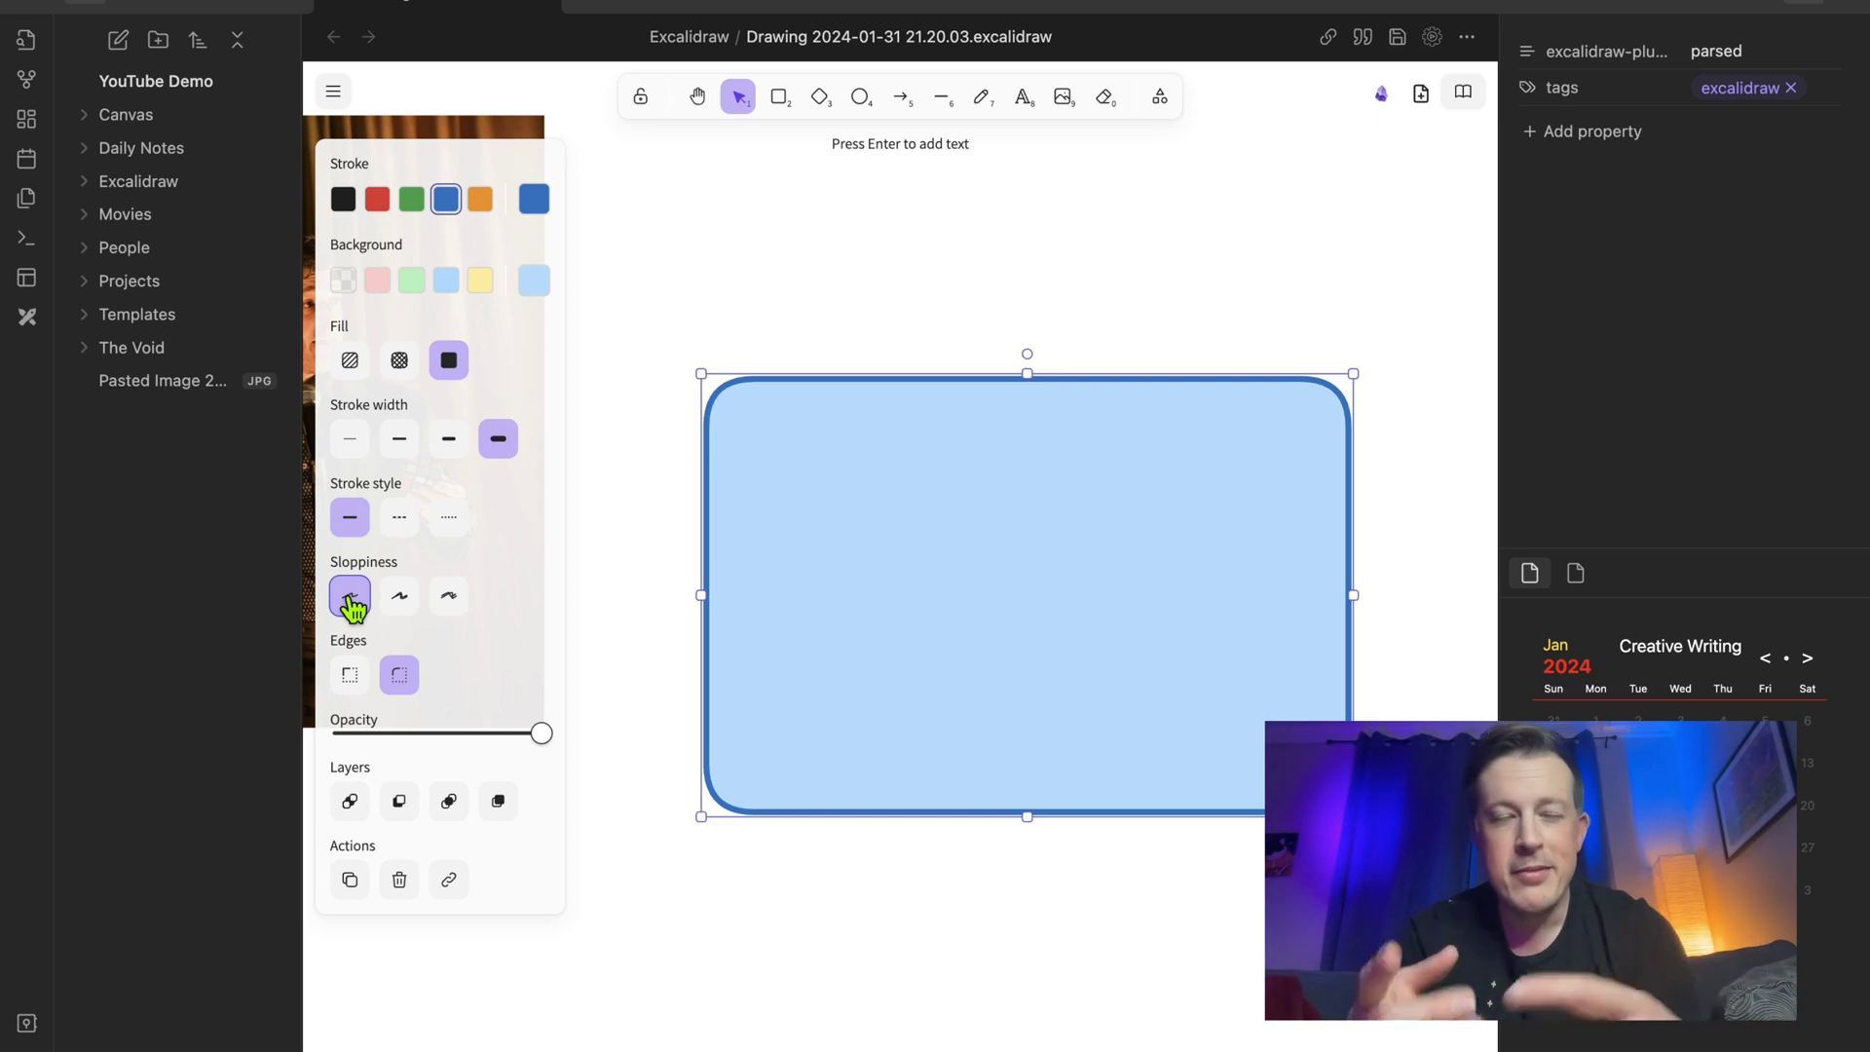
{"action": "left_click", "coordinate": [449, 596]}
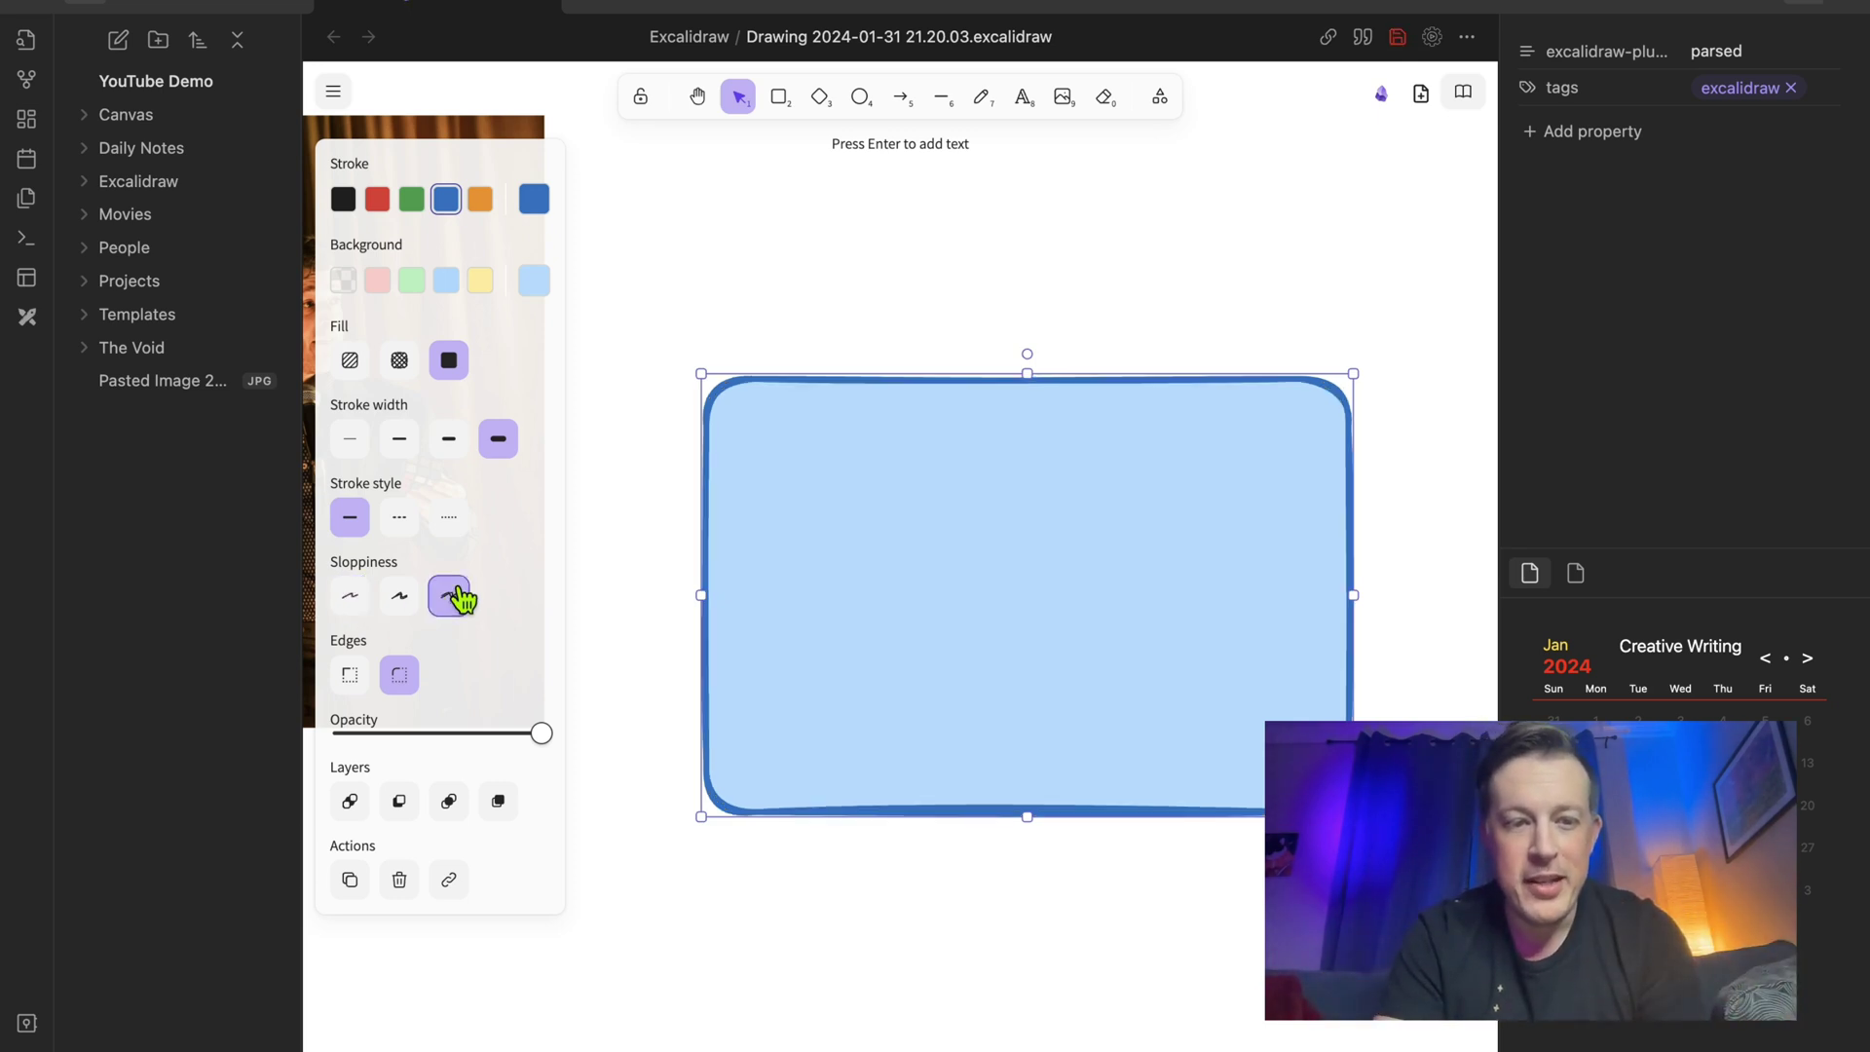
Set the rectangle's sloppiness to the cleanest level and compare sharp and round edges, ending on round.
{"action": "left_click", "coordinate": [348, 598]}
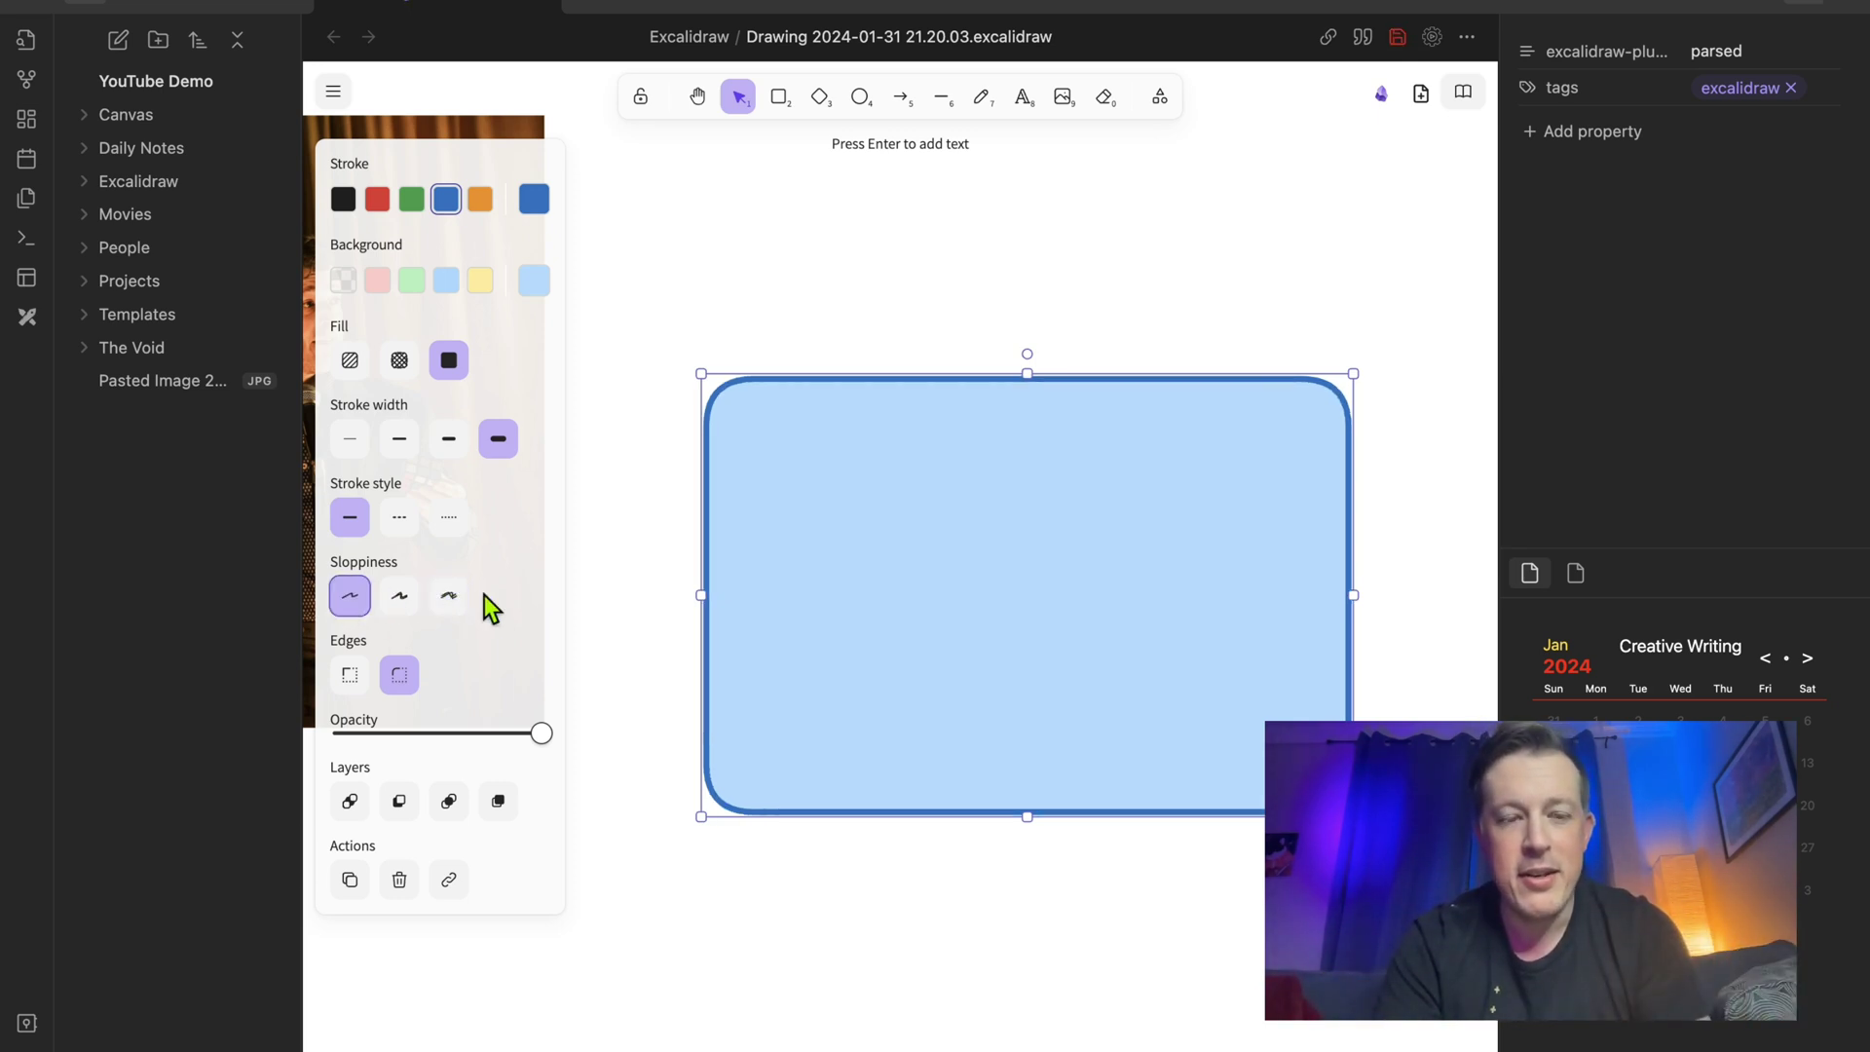
{"action": "left_click", "coordinate": [350, 676]}
{"action": "left_click", "coordinate": [400, 675]}
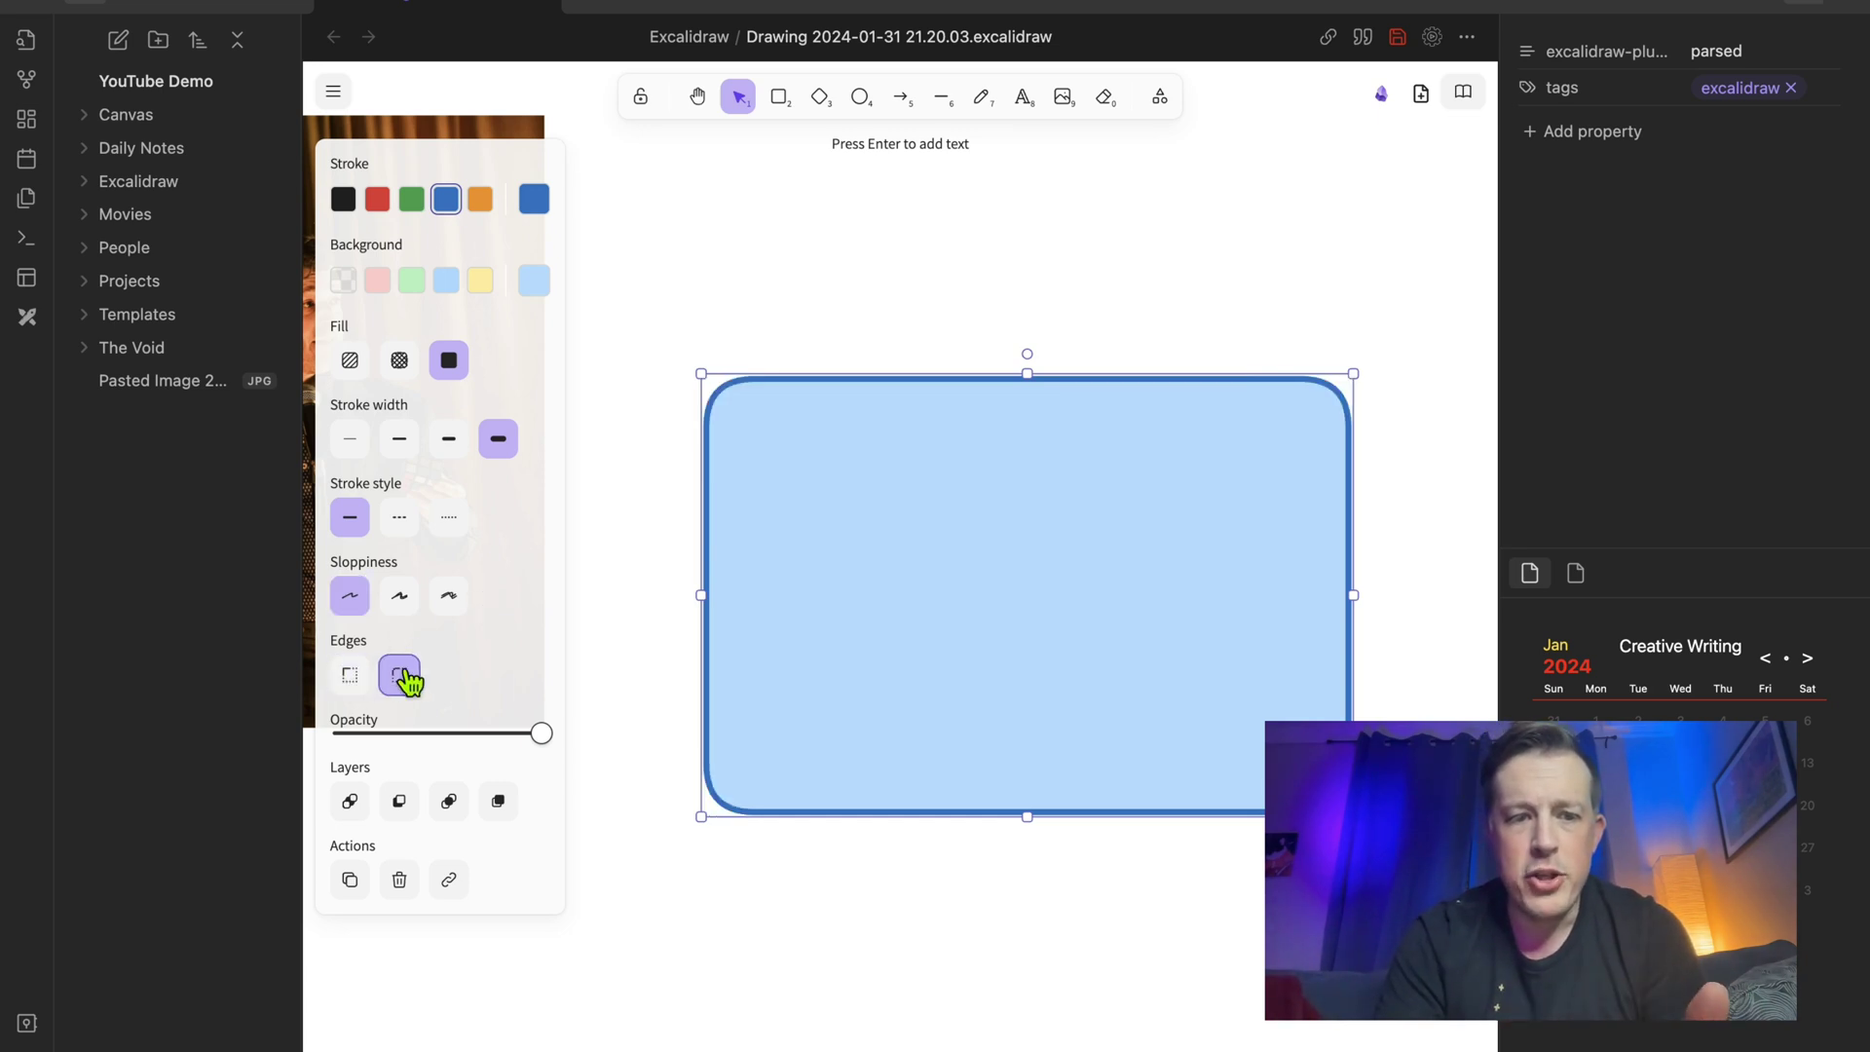
{"action": "left_click", "coordinate": [351, 674]}
{"action": "left_click", "coordinate": [399, 676]}
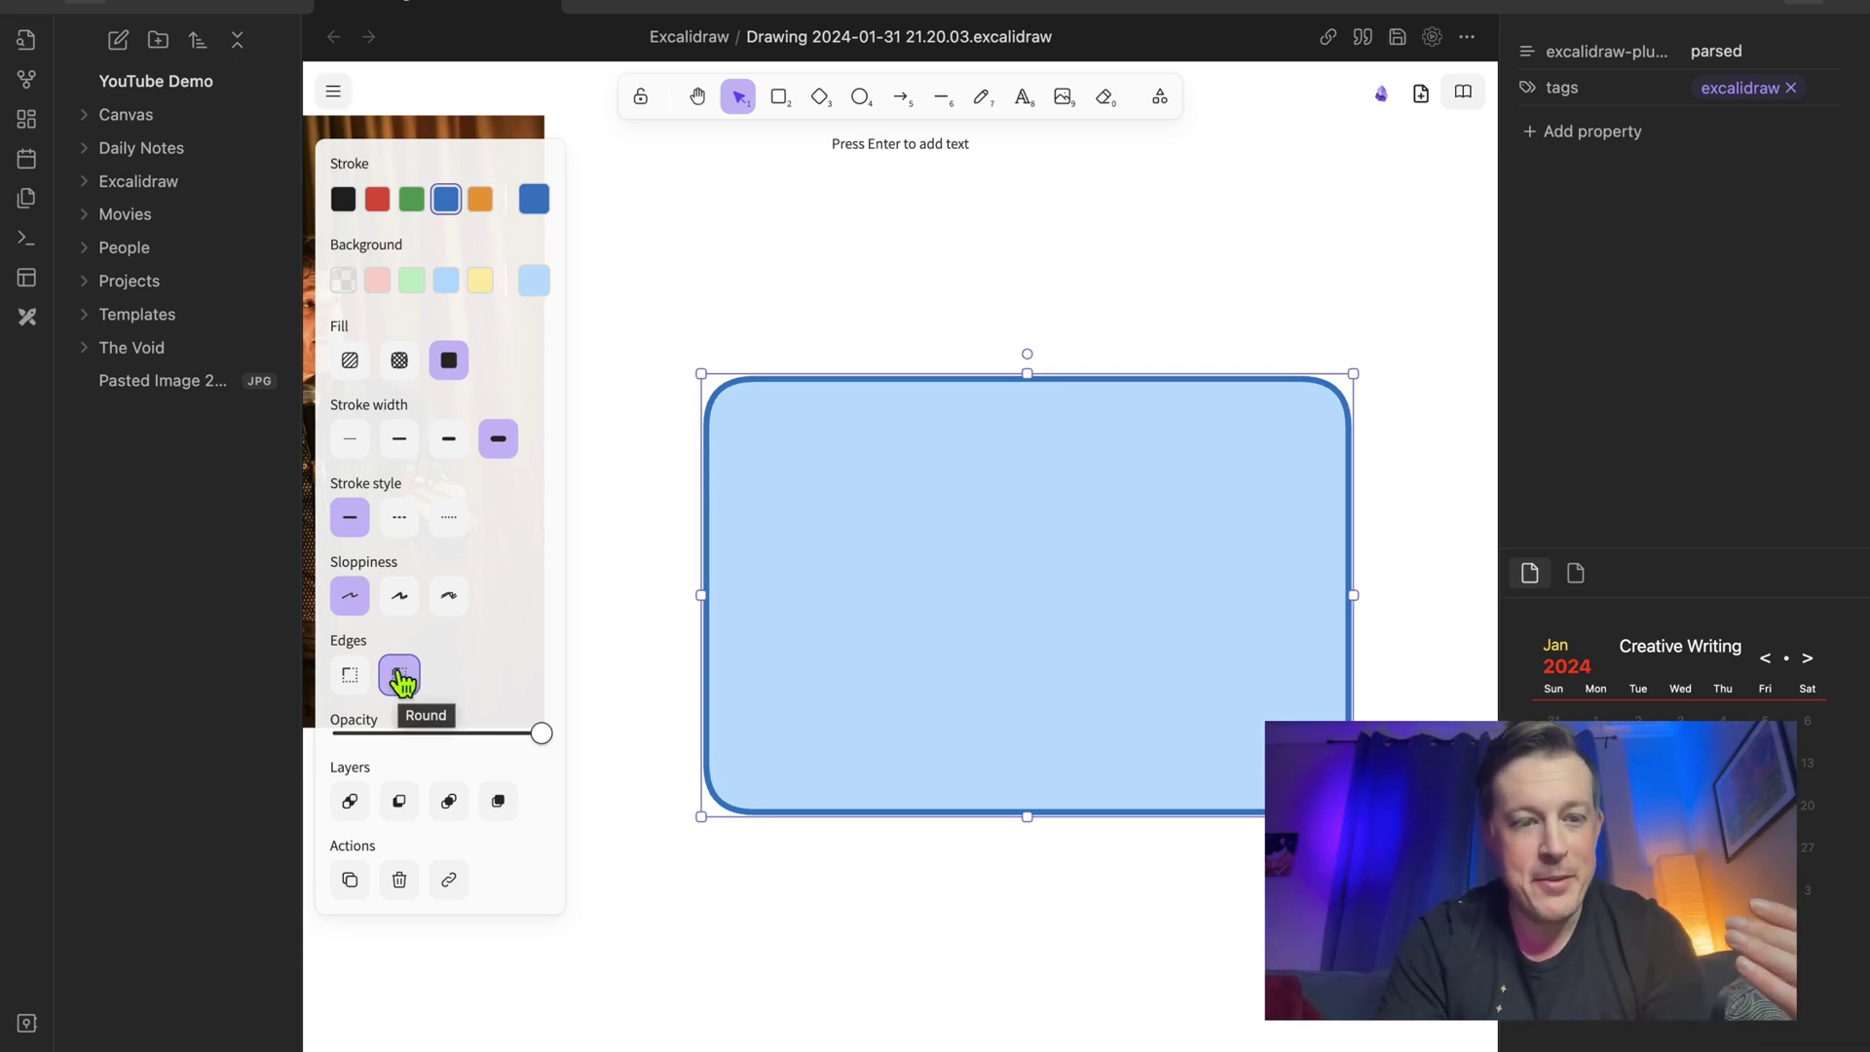
{"action": "left_click", "coordinate": [369, 674]}
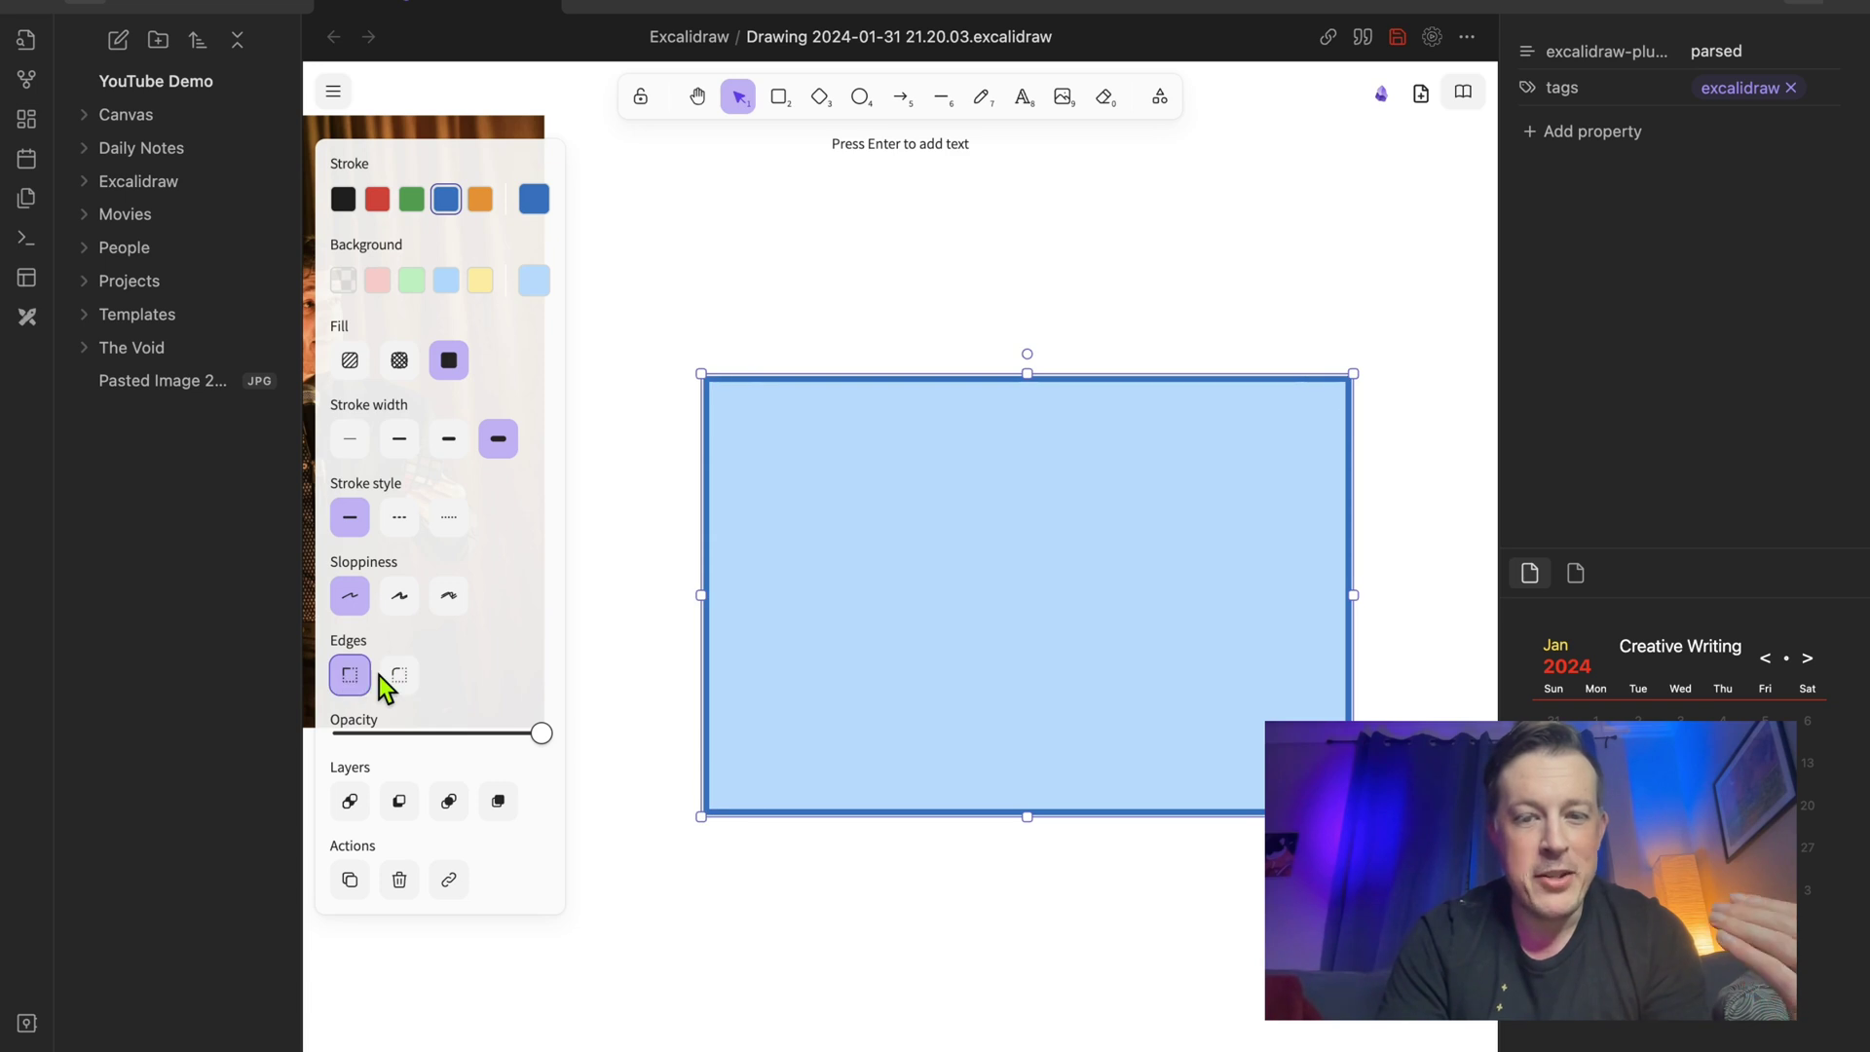
{"action": "left_click", "coordinate": [389, 678]}
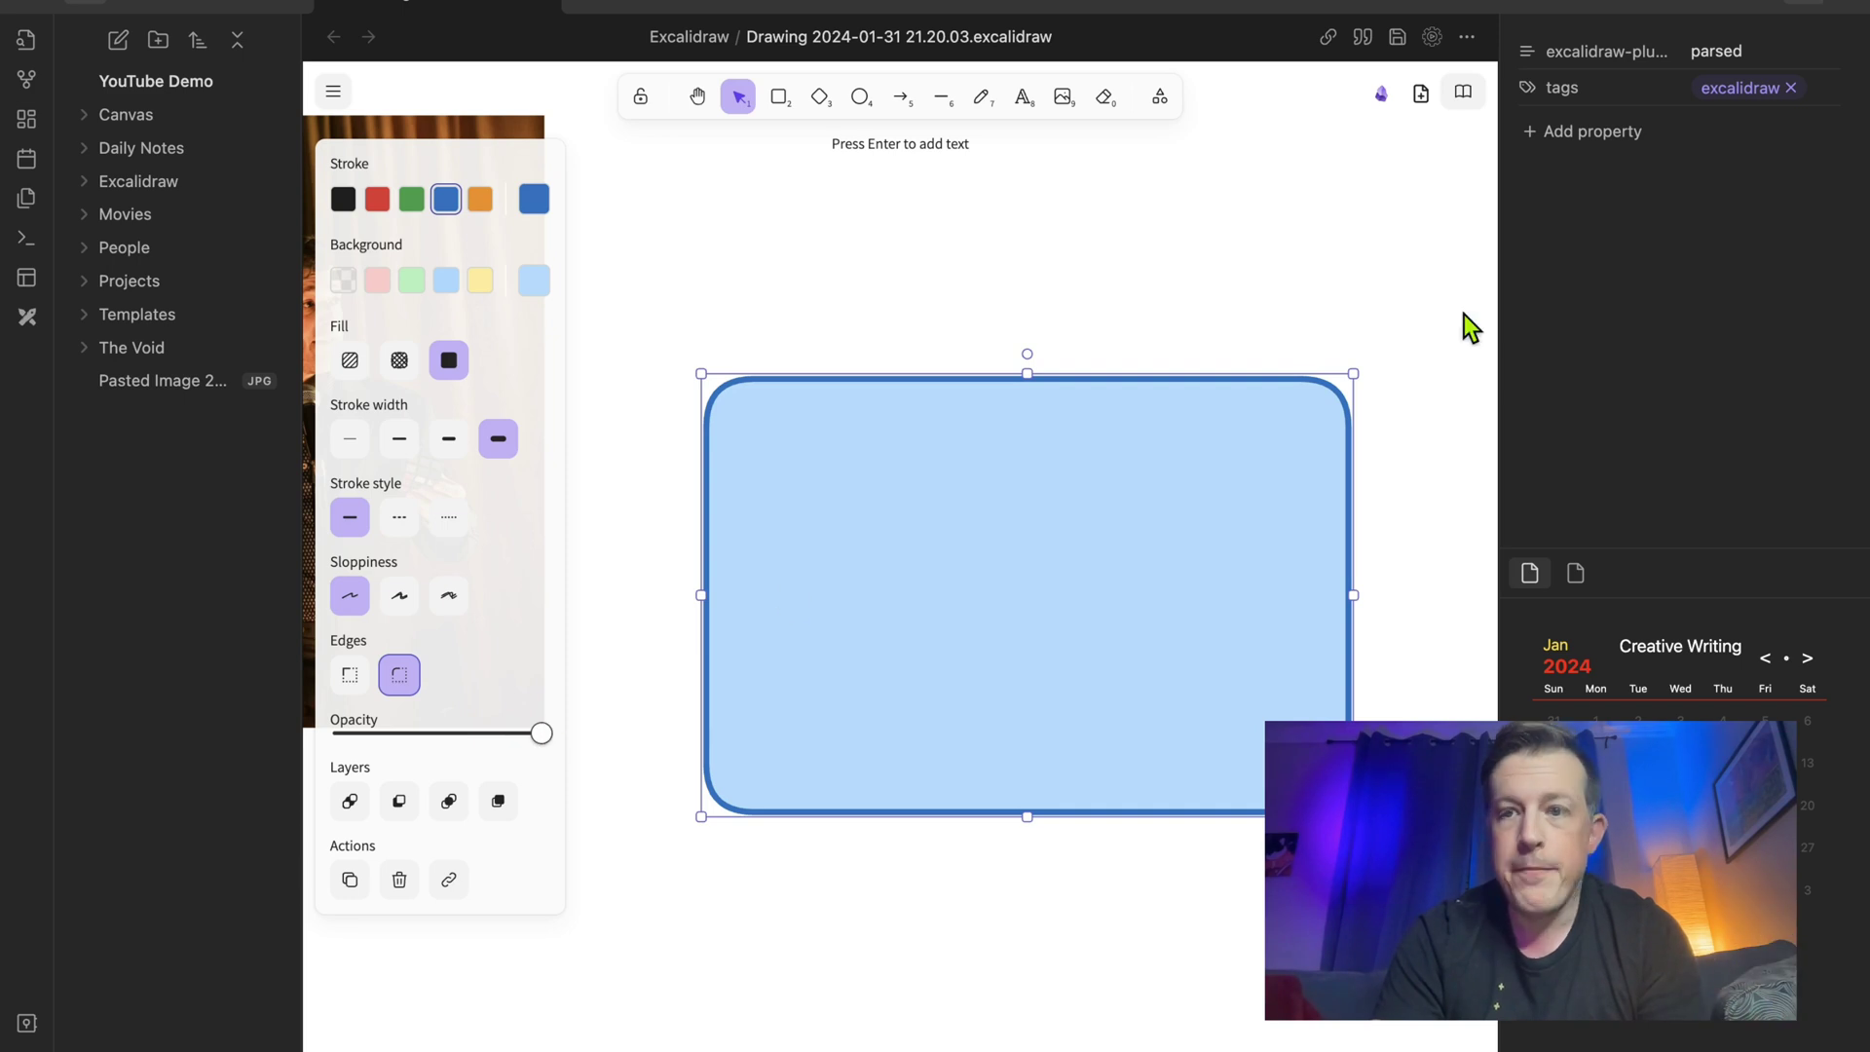
Hide both sidebars to widen the canvas and deselect the rectangle.
{"action": "left_click", "coordinate": [1848, 12]}
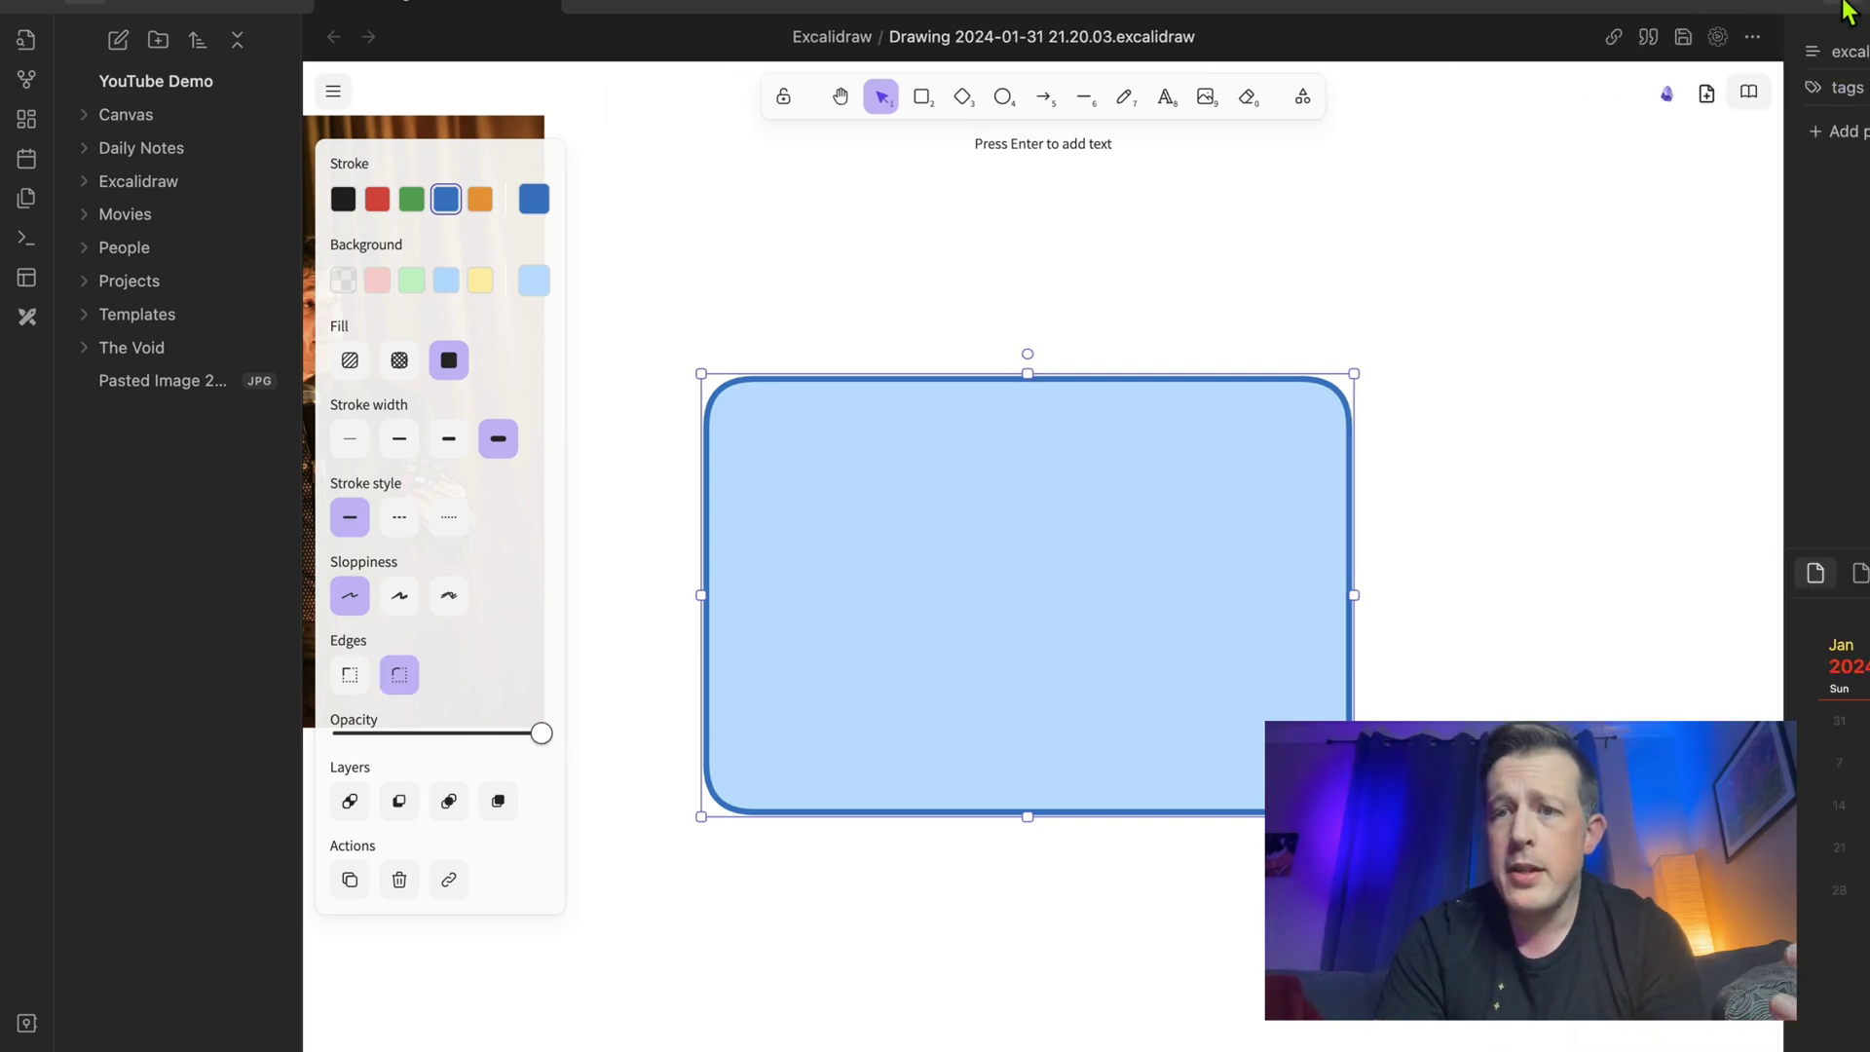
{"action": "left_click", "coordinate": [34, 10]}
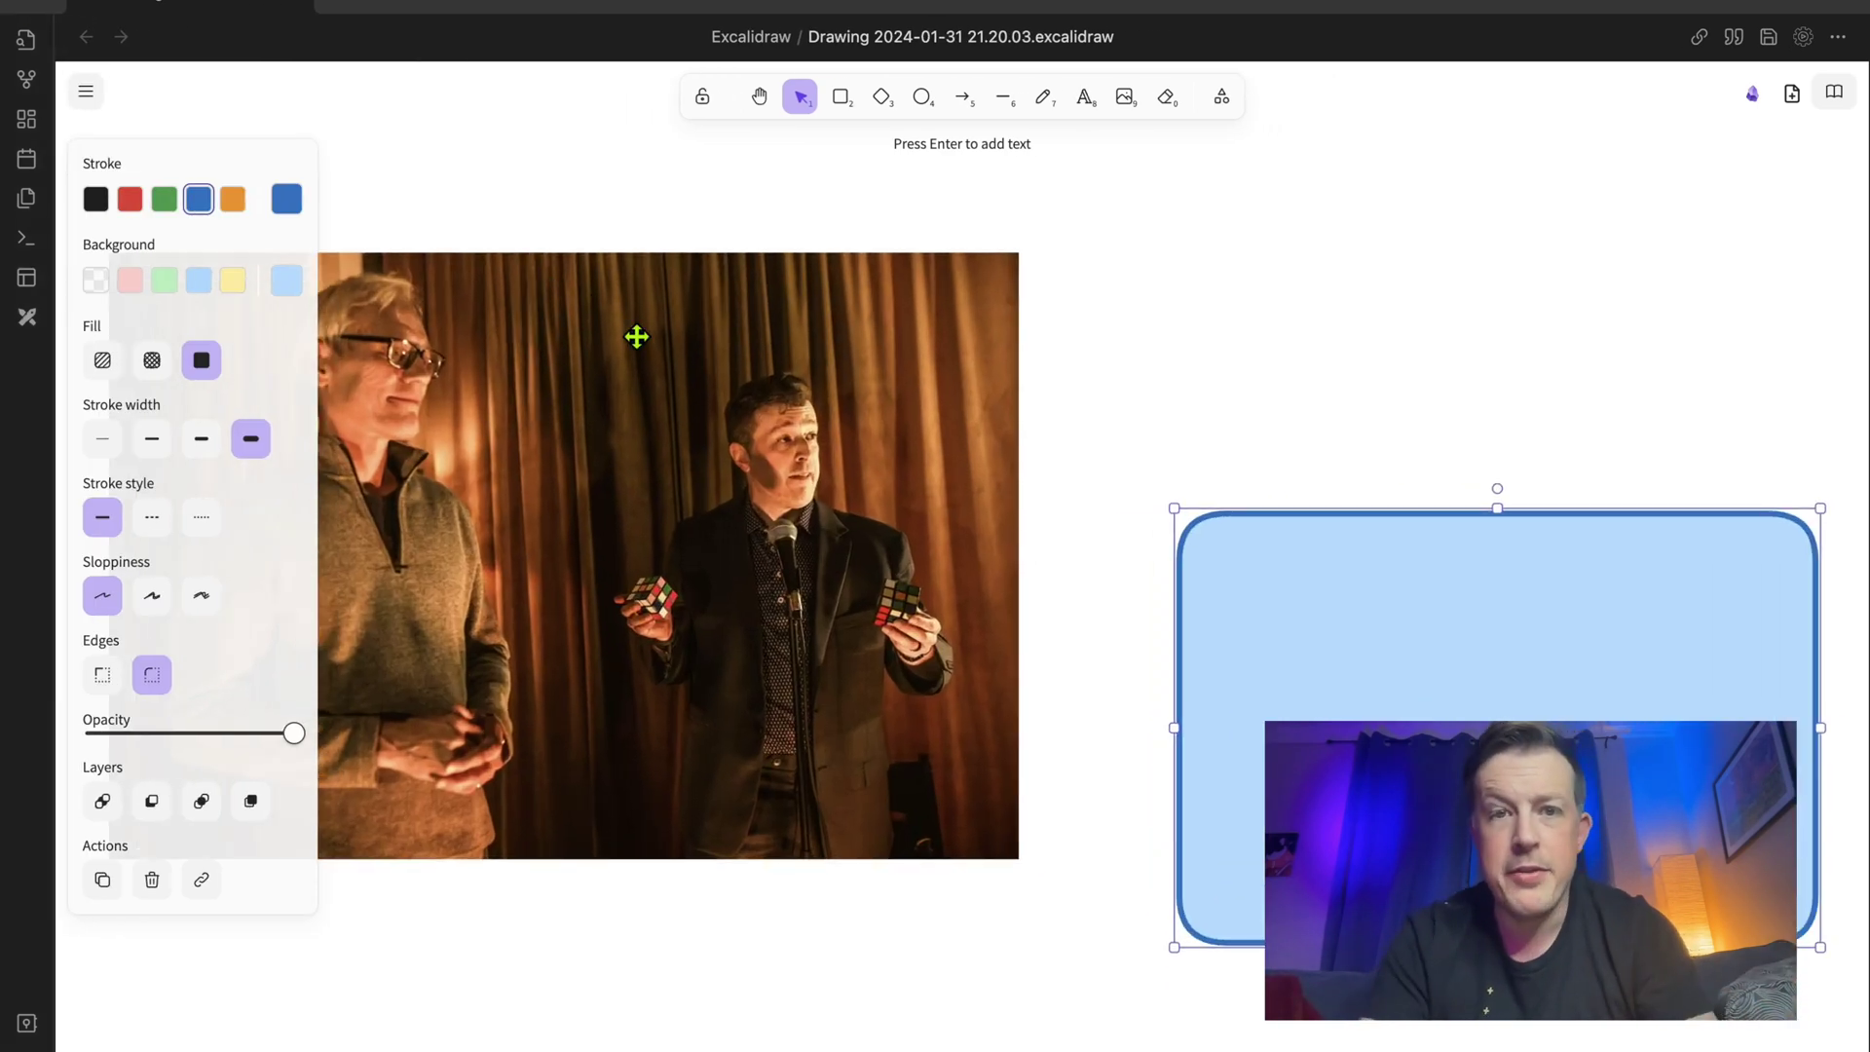
{"action": "scroll", "coordinate": [782, 473], "scroll_direction": "right", "scroll_amount": 10}
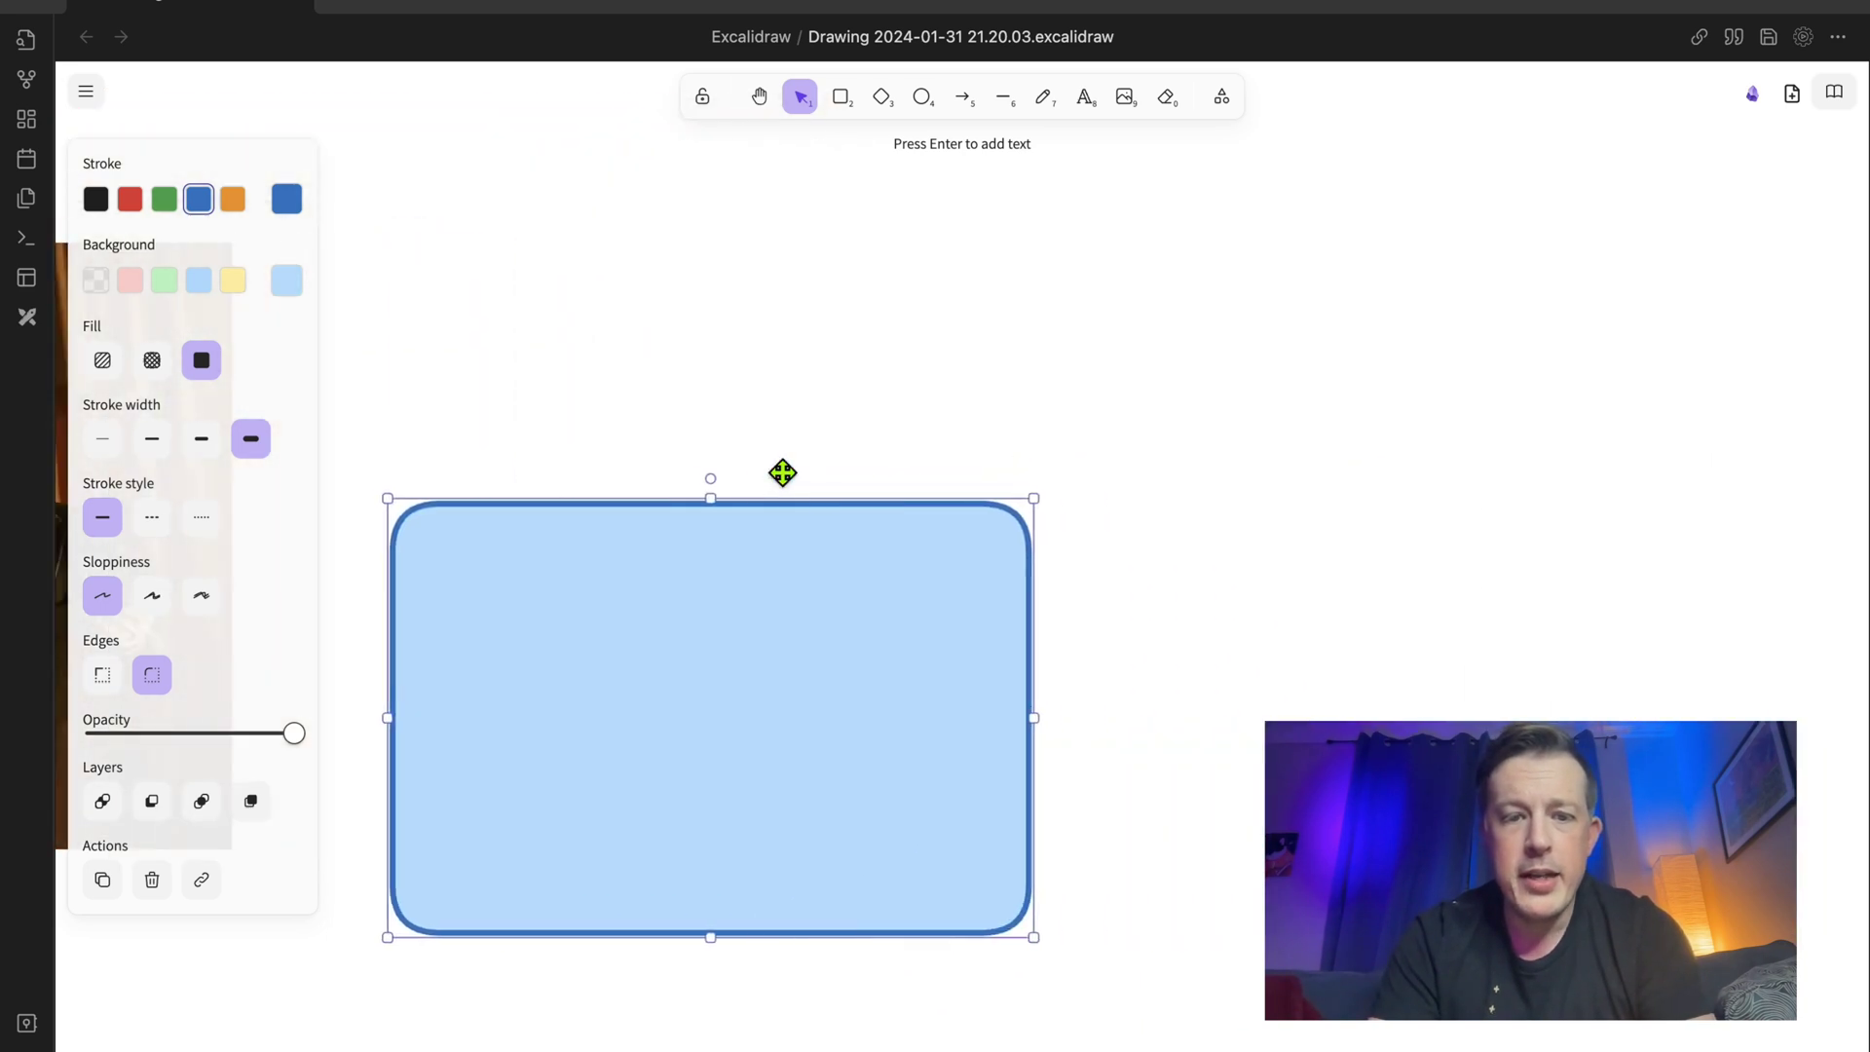
{"action": "left_click", "coordinate": [1081, 380]}
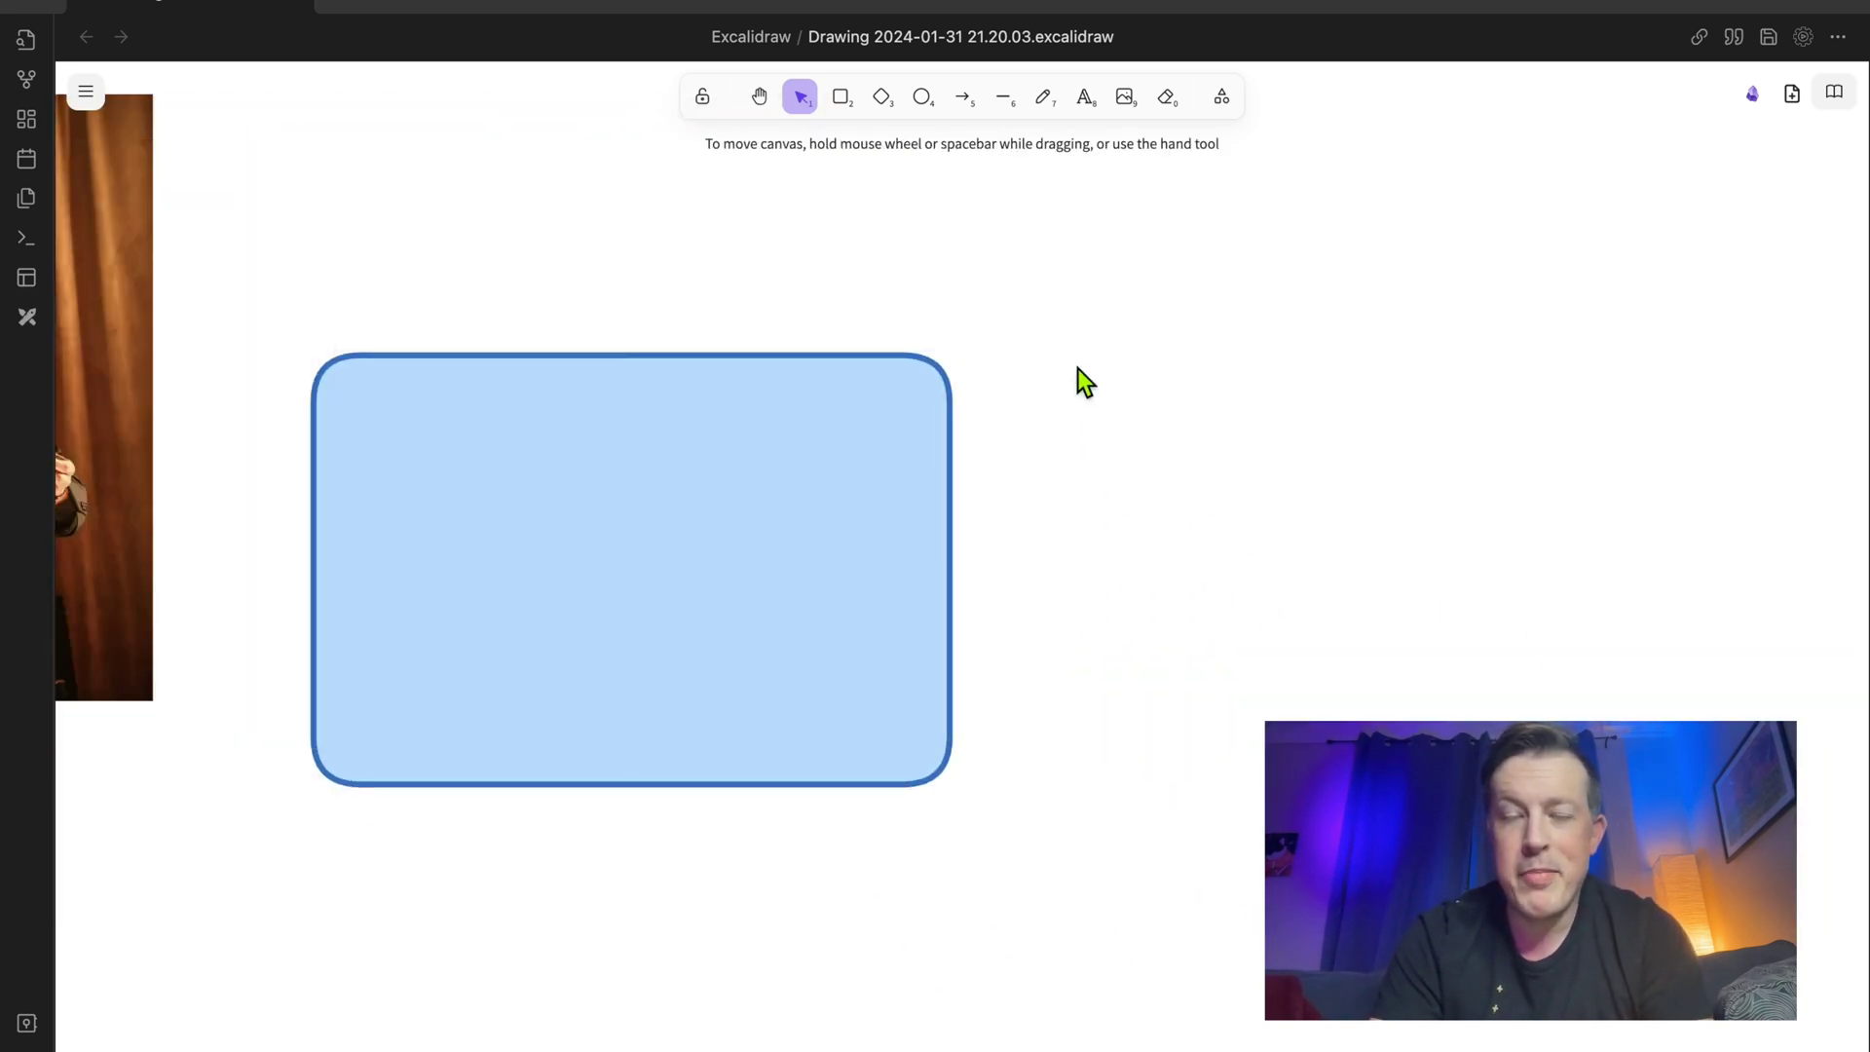
Draw a diamond about half the rectangle's width beside it and move it up level with the rectangle's middle.
{"action": "left_click", "coordinate": [884, 103]}
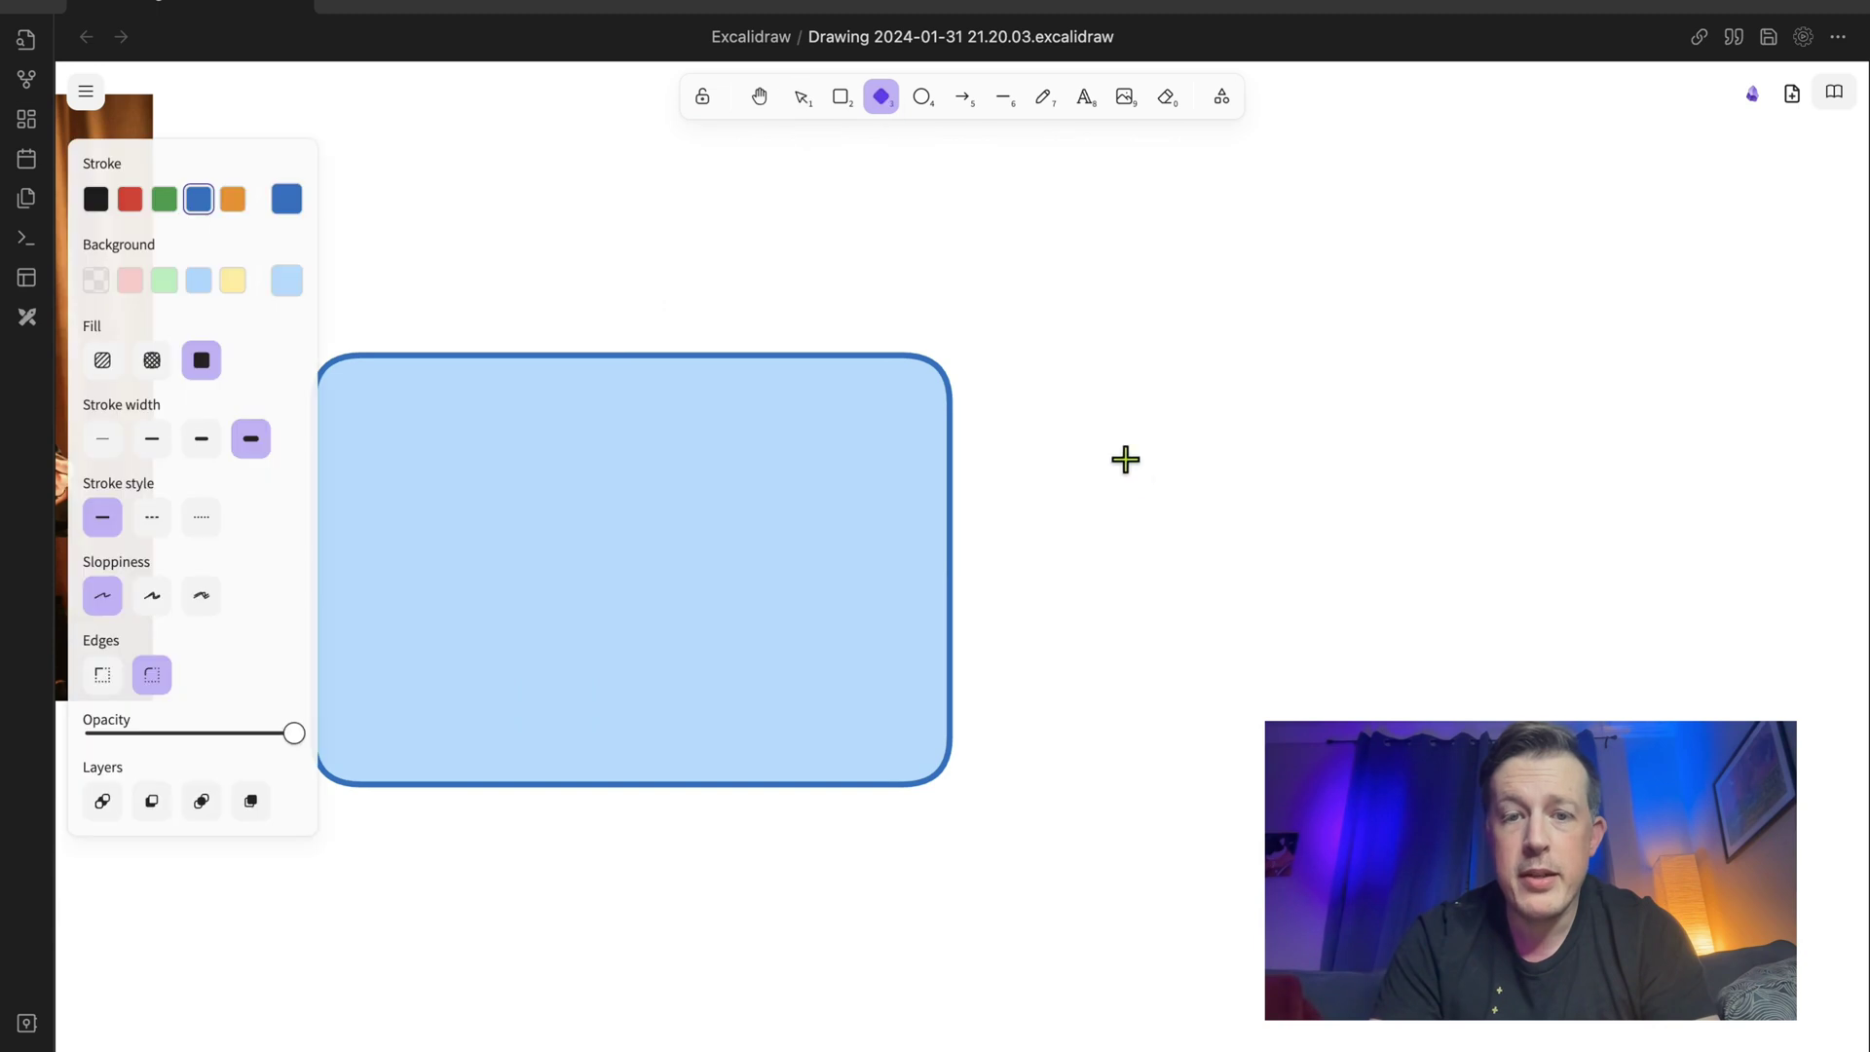
{"action": "left_click_drag", "start_coordinate": [1141, 484], "coordinate": [1456, 797]}
{"action": "left_click_drag", "start_coordinate": [1326, 667], "coordinate": [1317, 592]}
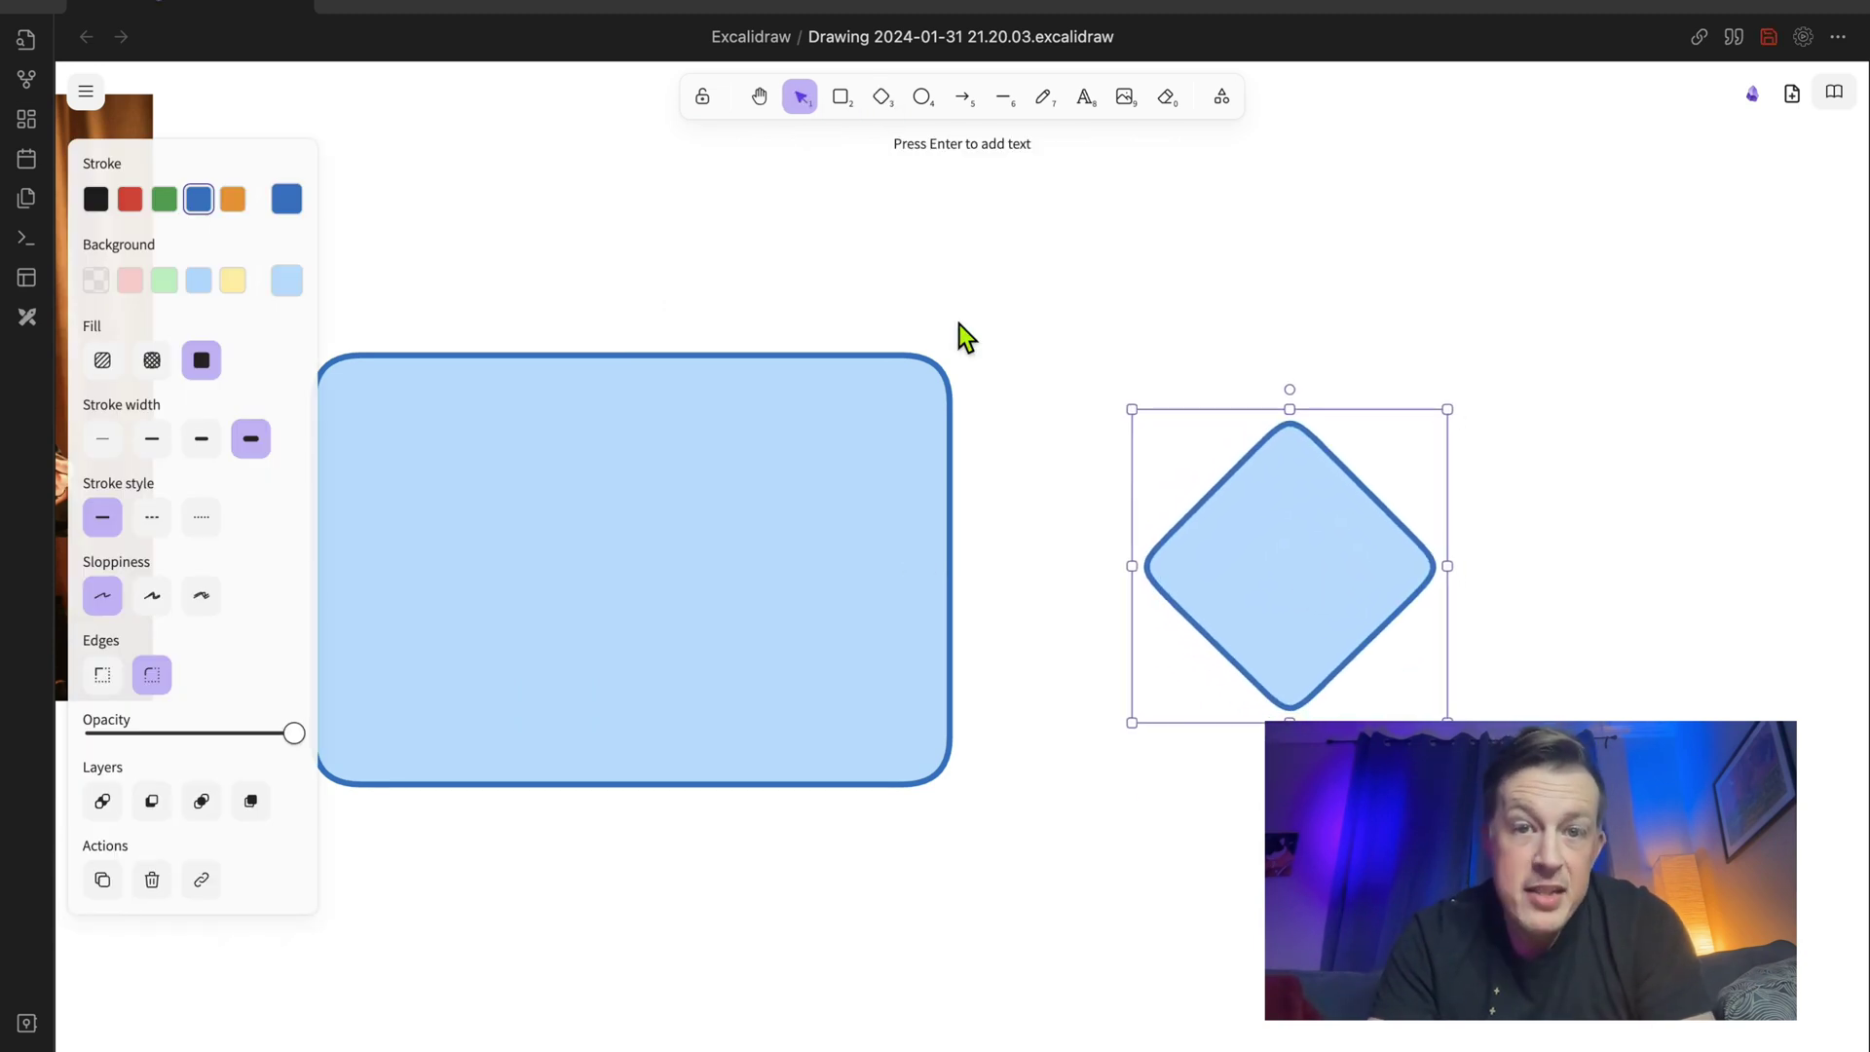
{"action": "left_click", "coordinate": [963, 98]}
{"action": "left_click_drag", "start_coordinate": [964, 582], "coordinate": [1141, 563]}
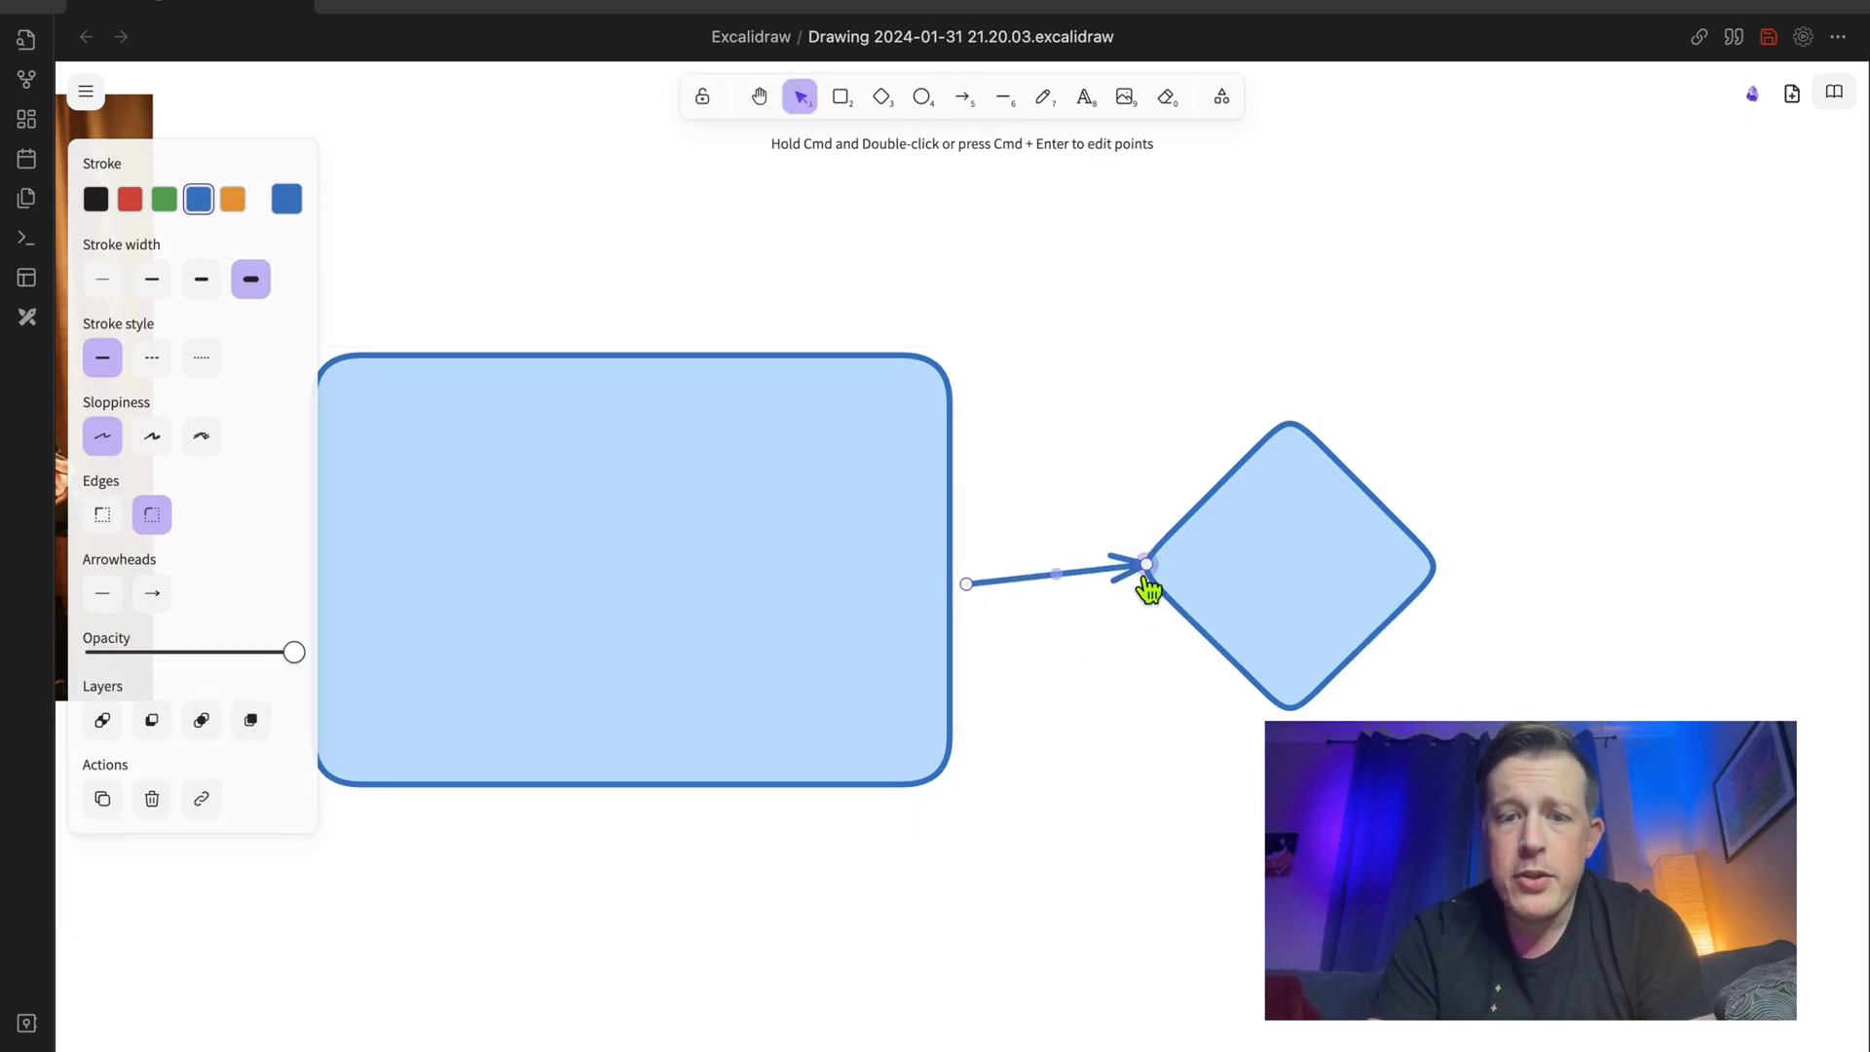
{"action": "key", "text": "Delete"}
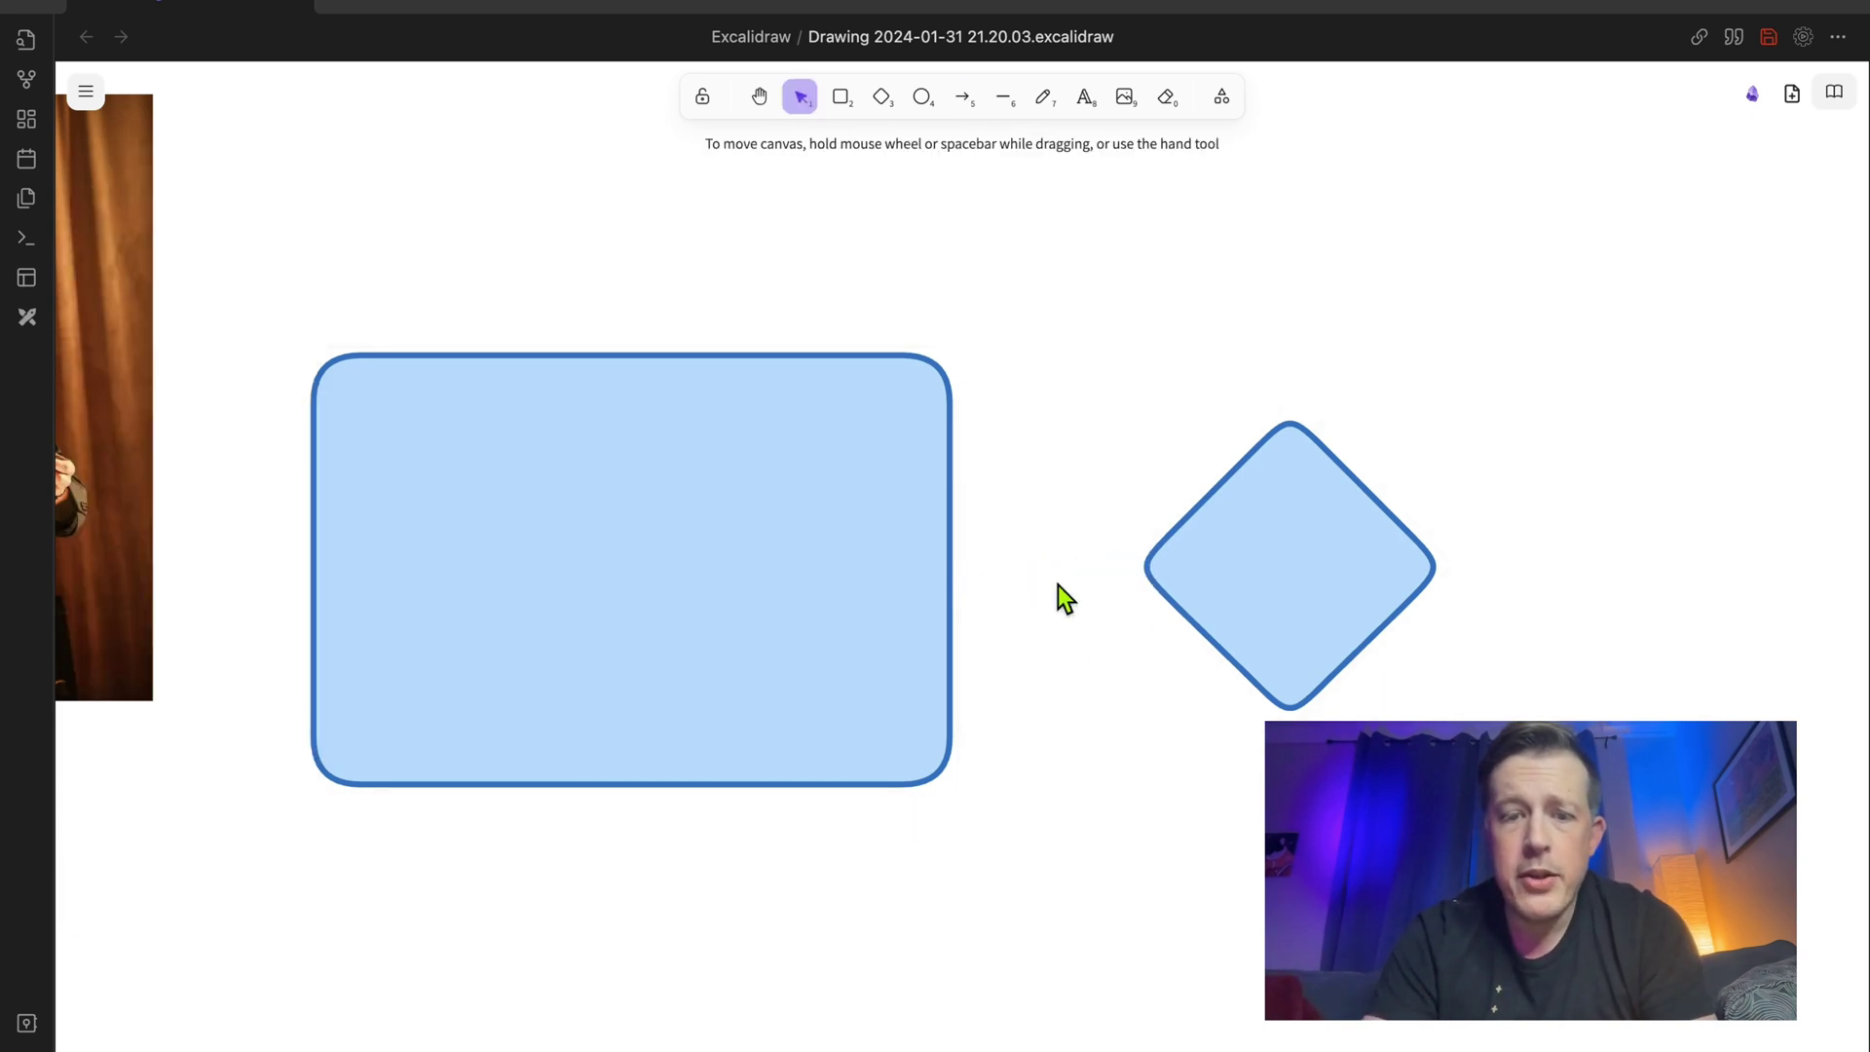
Draw an arrow from the rectangle to the diamond and shift both shapes slightly to test the connection.
{"action": "left_click", "coordinate": [961, 98]}
{"action": "left_click_drag", "start_coordinate": [974, 552], "coordinate": [1118, 565]}
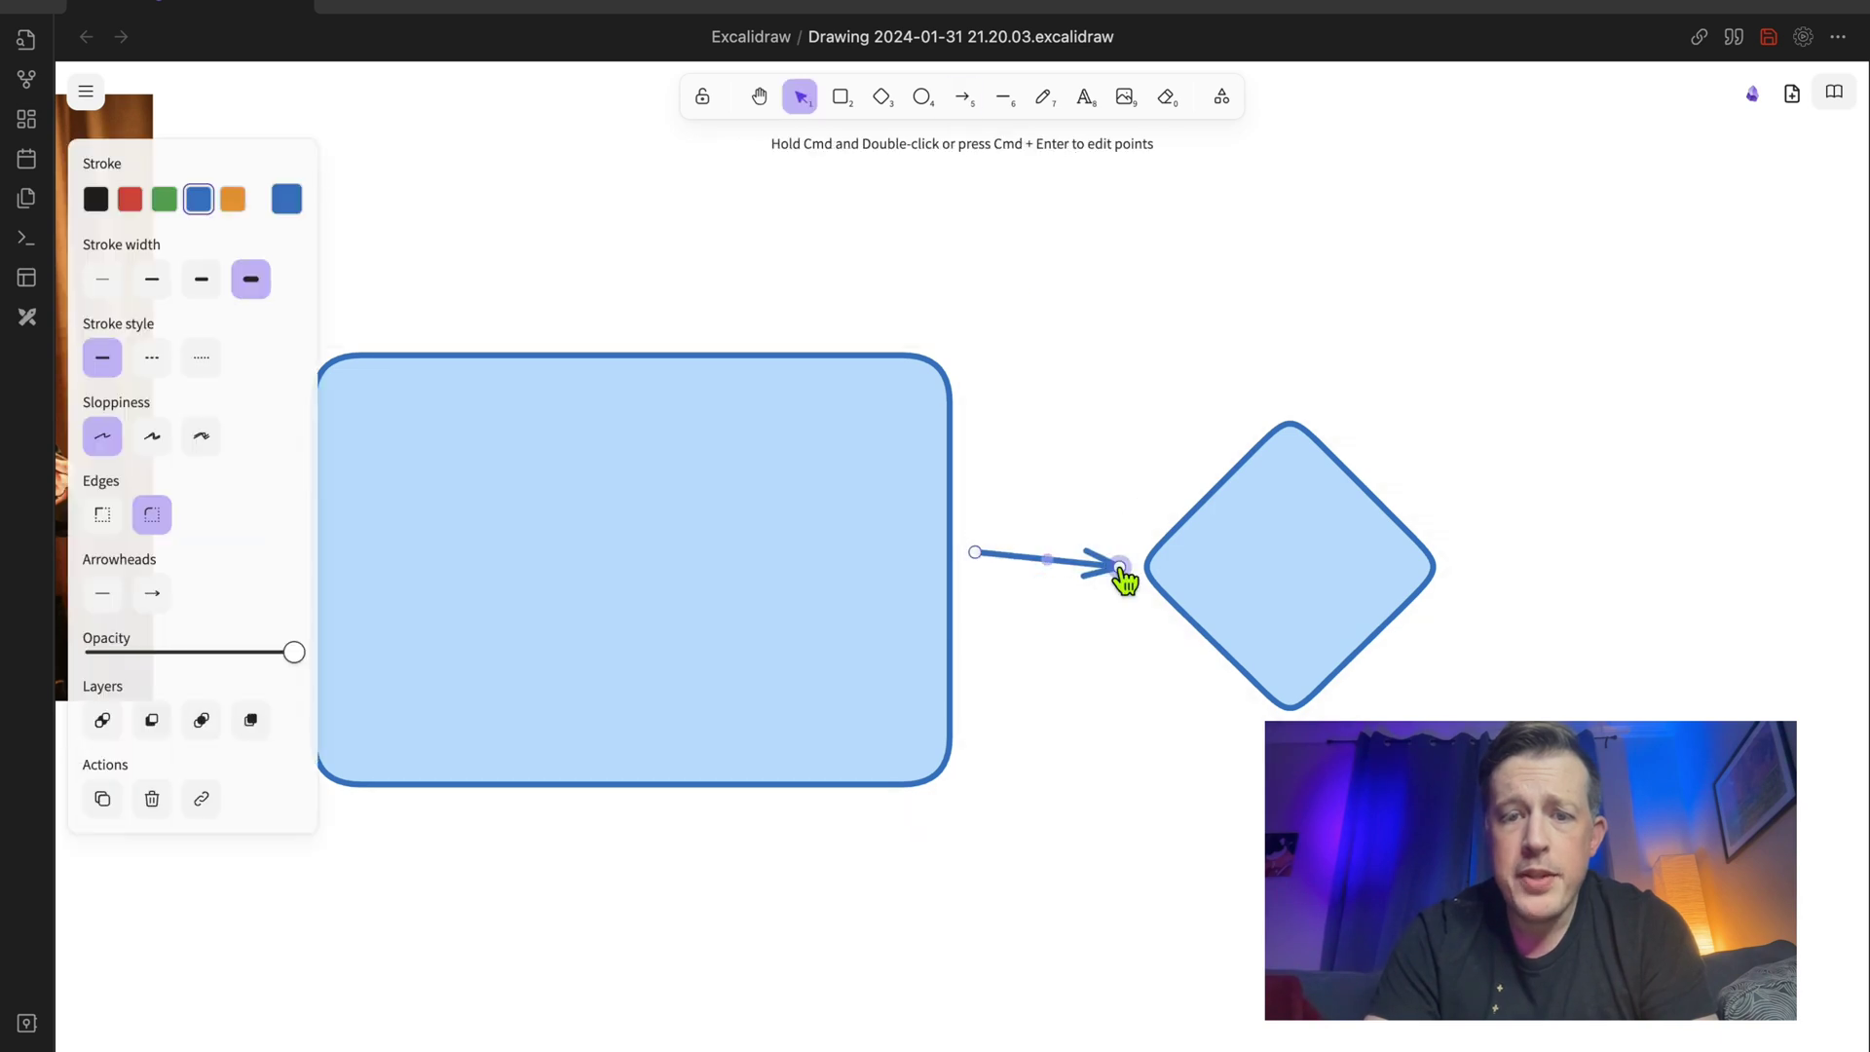
{"action": "mouse_move", "coordinate": [861, 474]}
{"action": "left_mouse_down"}
{"action": "mouse_move", "coordinate": [860, 542]}
{"action": "mouse_move", "coordinate": [843, 459]}
{"action": "mouse_move", "coordinate": [883, 482]}
{"action": "left_mouse_up"}
{"action": "left_click_drag", "start_coordinate": [1193, 545], "coordinate": [1209, 504]}
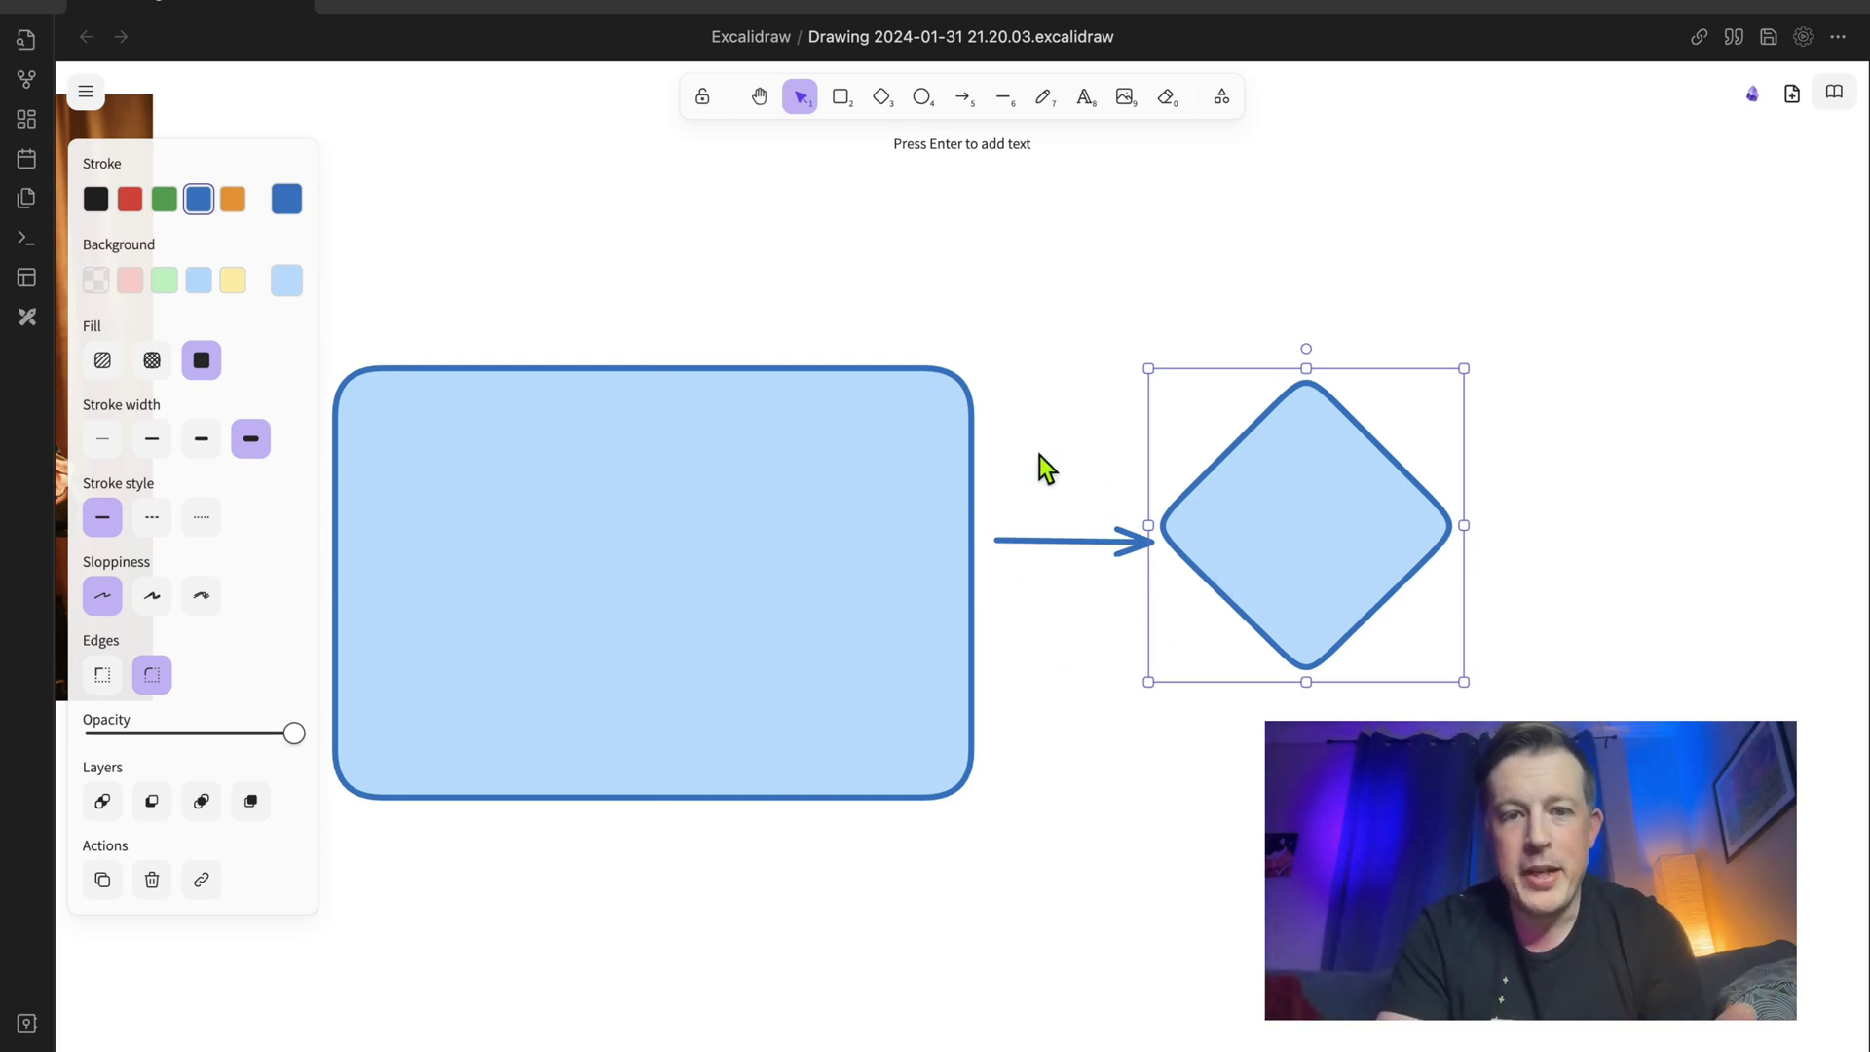
Delete the arrow and draw a new one from the rectangle's edge to the diamond's nearest corner.
{"action": "left_click", "coordinate": [1025, 542]}
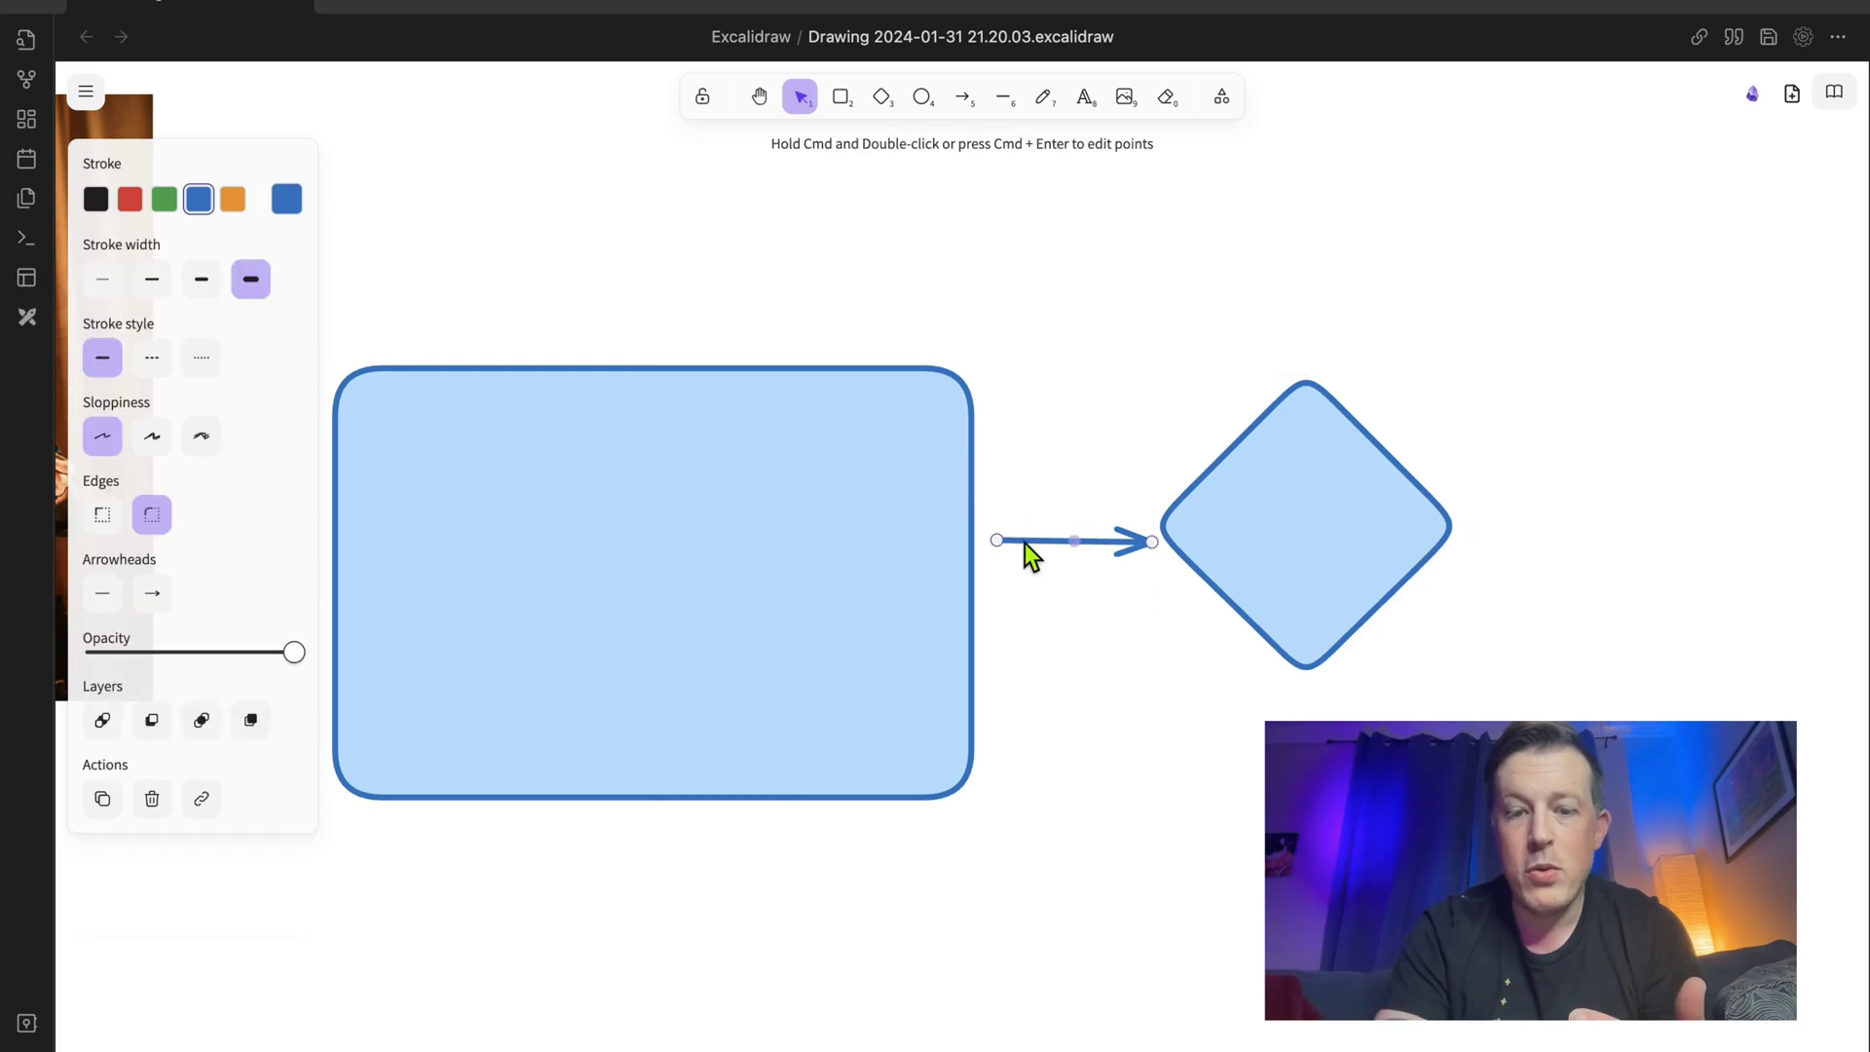
{"action": "key", "text": "Delete"}
{"action": "left_click", "coordinate": [967, 98]}
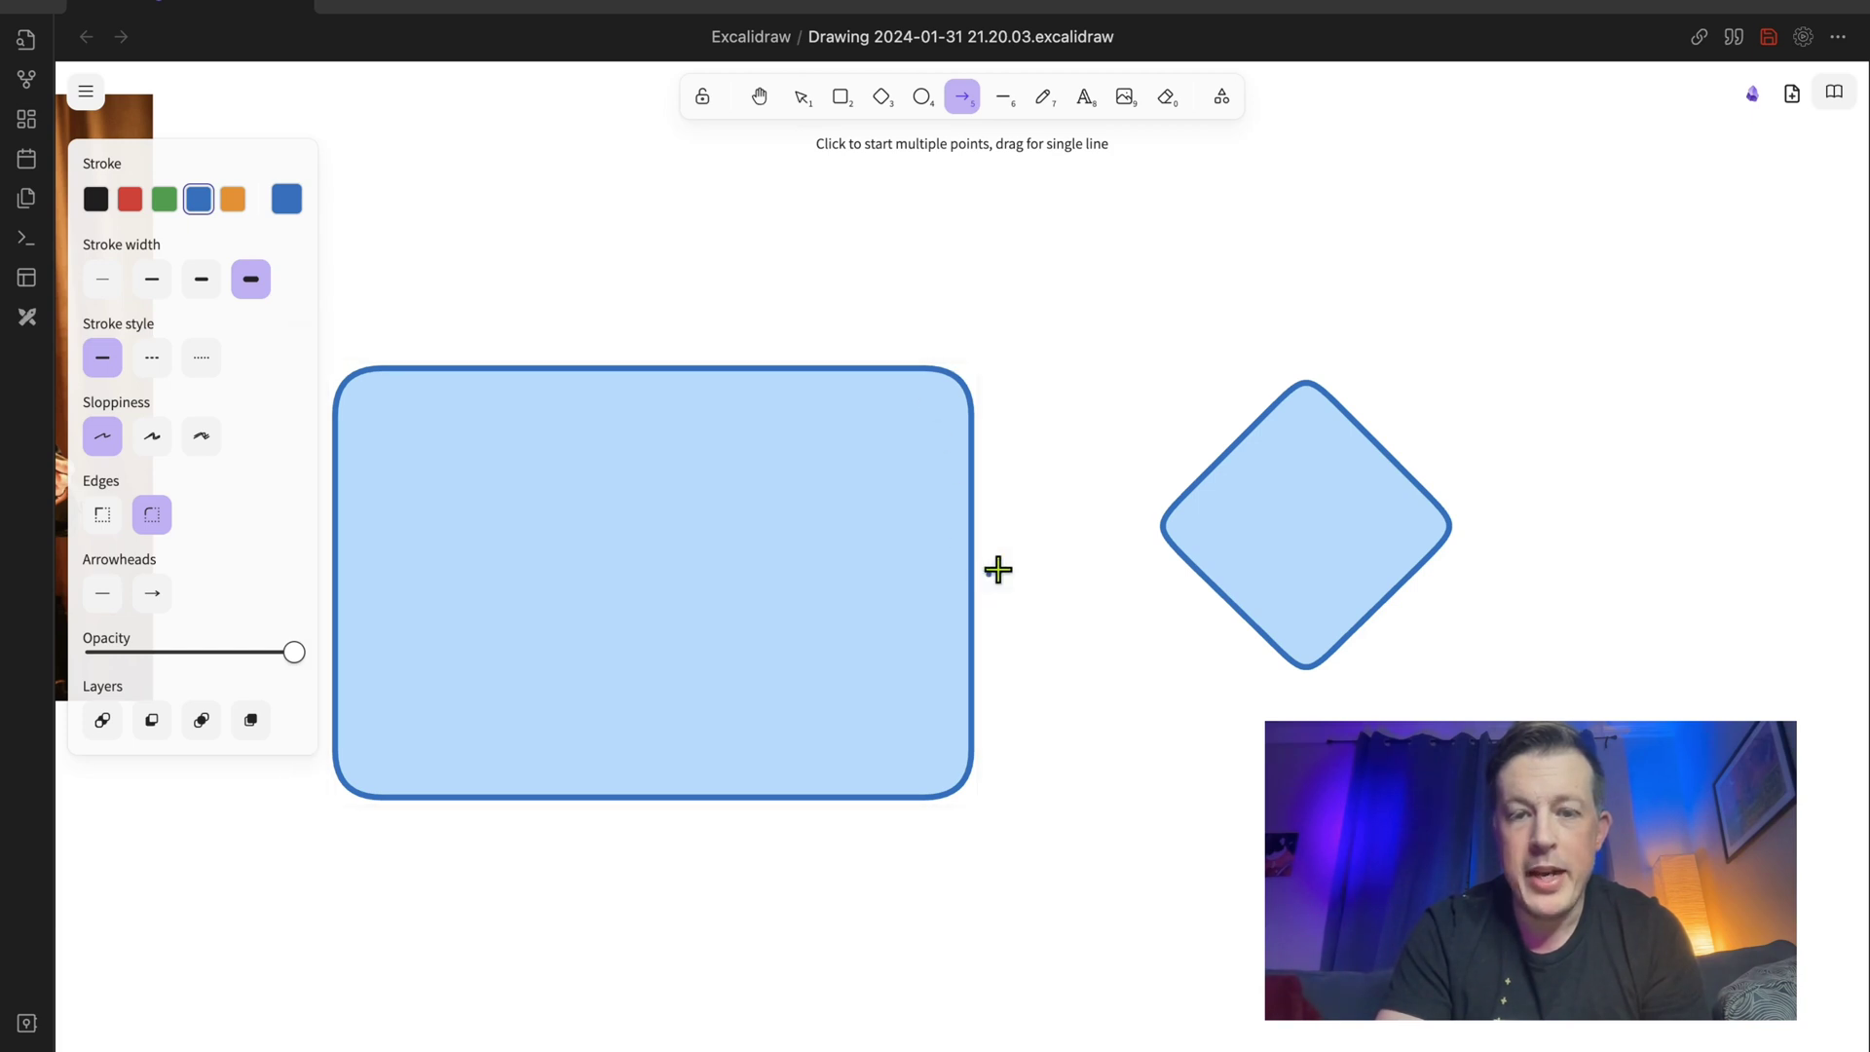
{"action": "left_click_drag", "start_coordinate": [996, 570], "coordinate": [1137, 533]}
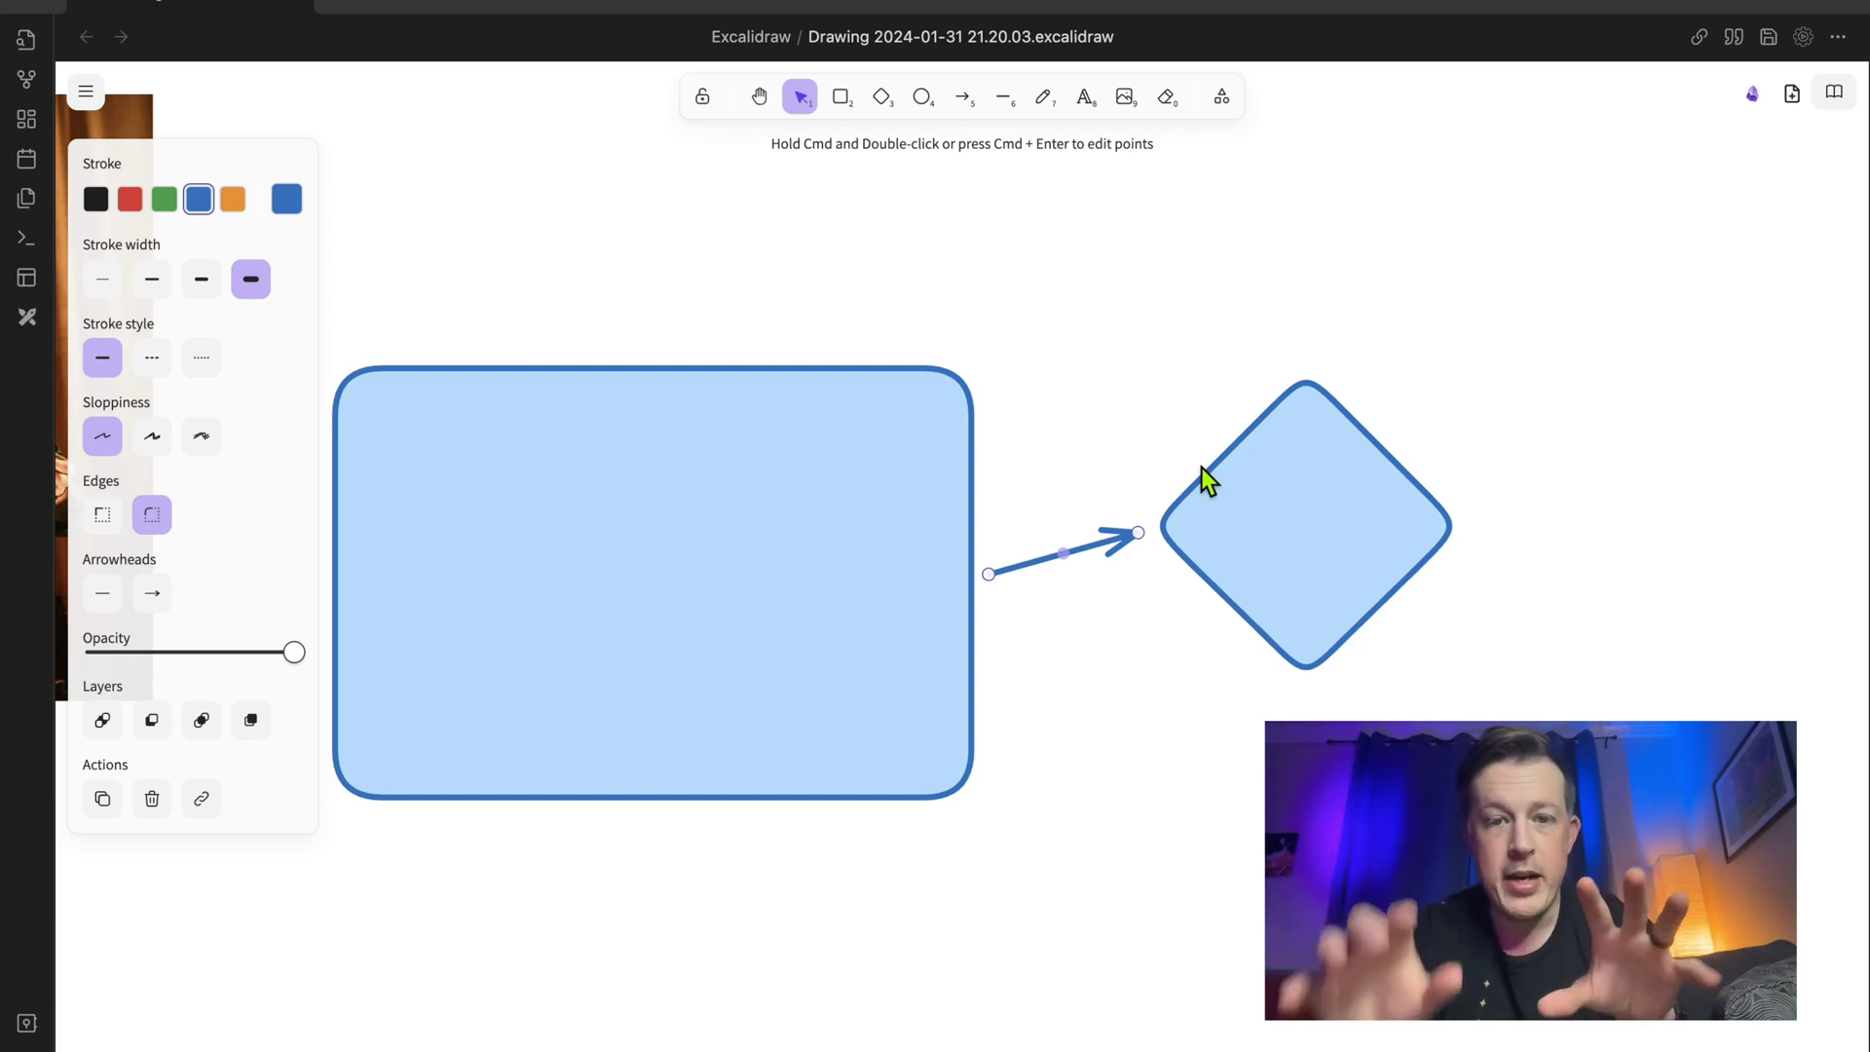
Reposition the rectangle and the diamond in turn to test the connected arrow, ending with the rectangle closer to the diamond.
{"action": "left_click_drag", "start_coordinate": [910, 526], "coordinate": [907, 457]}
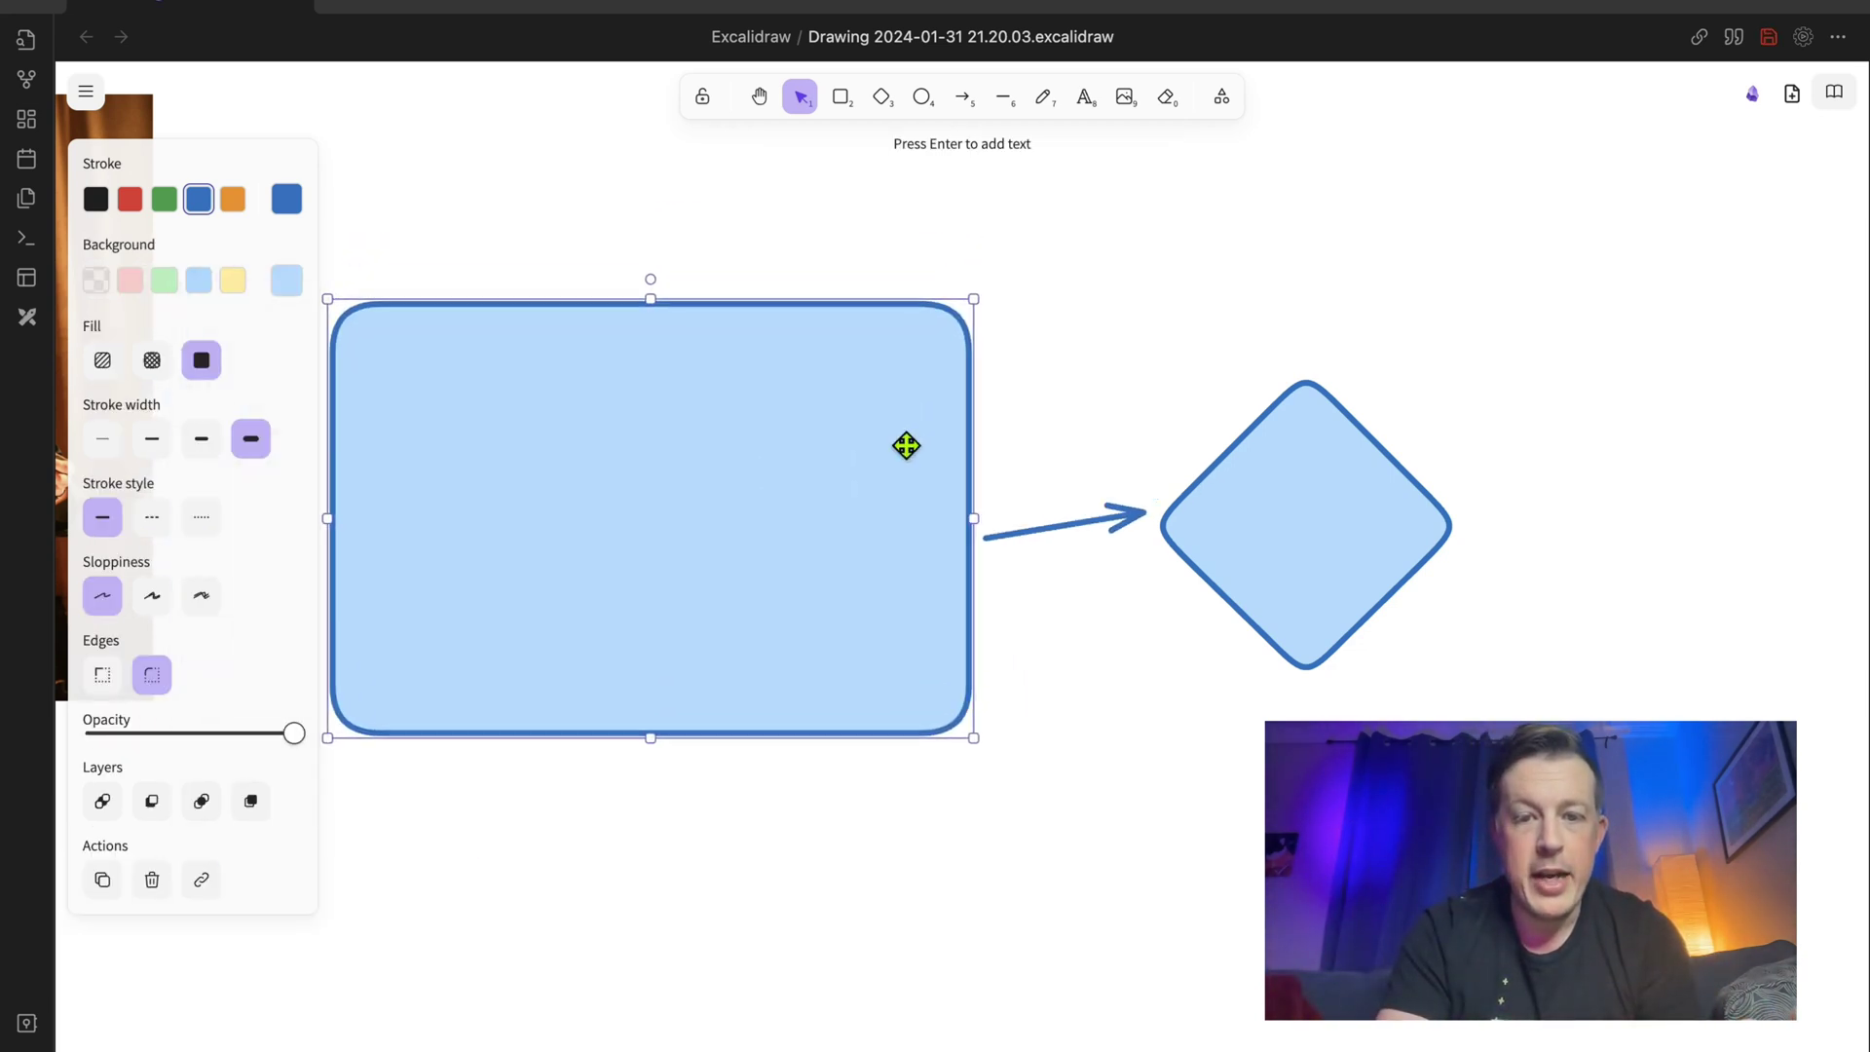
{"action": "left_click", "coordinate": [1380, 539]}
{"action": "left_click_drag", "start_coordinate": [1380, 539], "coordinate": [1364, 477]}
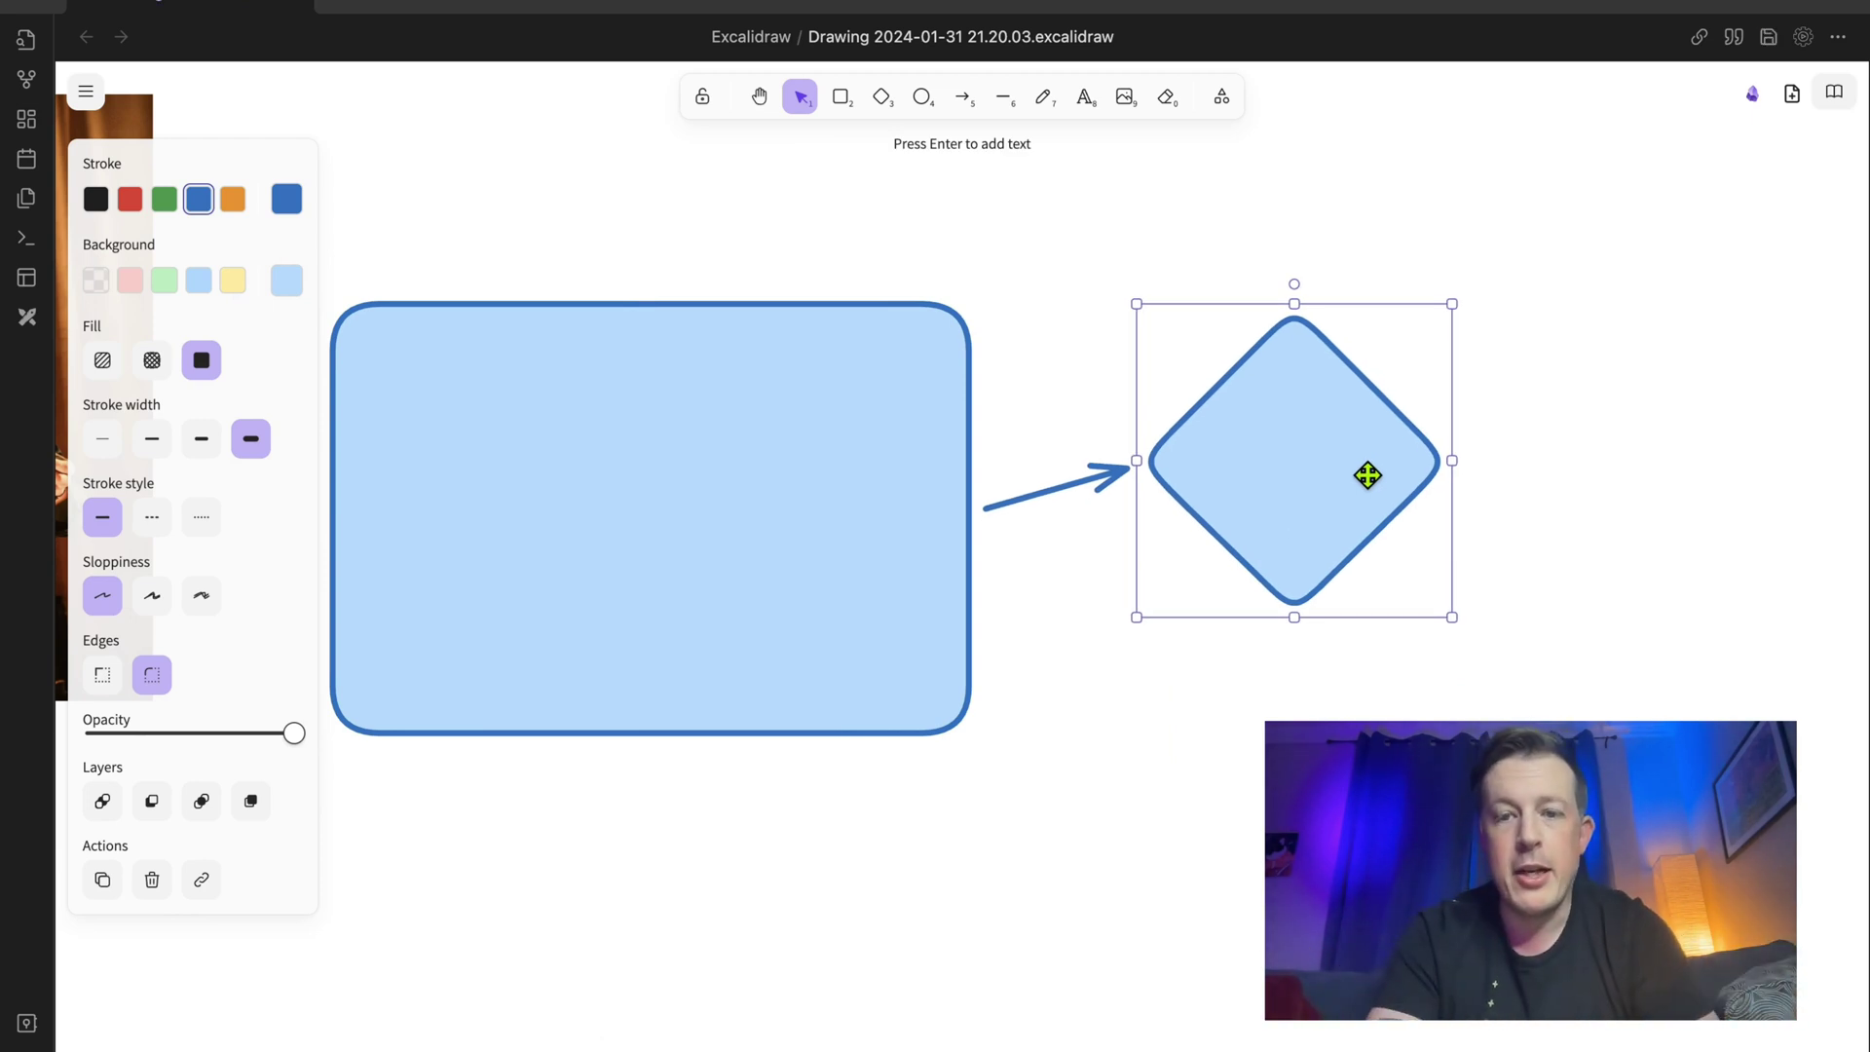
{"action": "left_click_drag", "start_coordinate": [1565, 819], "coordinate": [681, 366]}
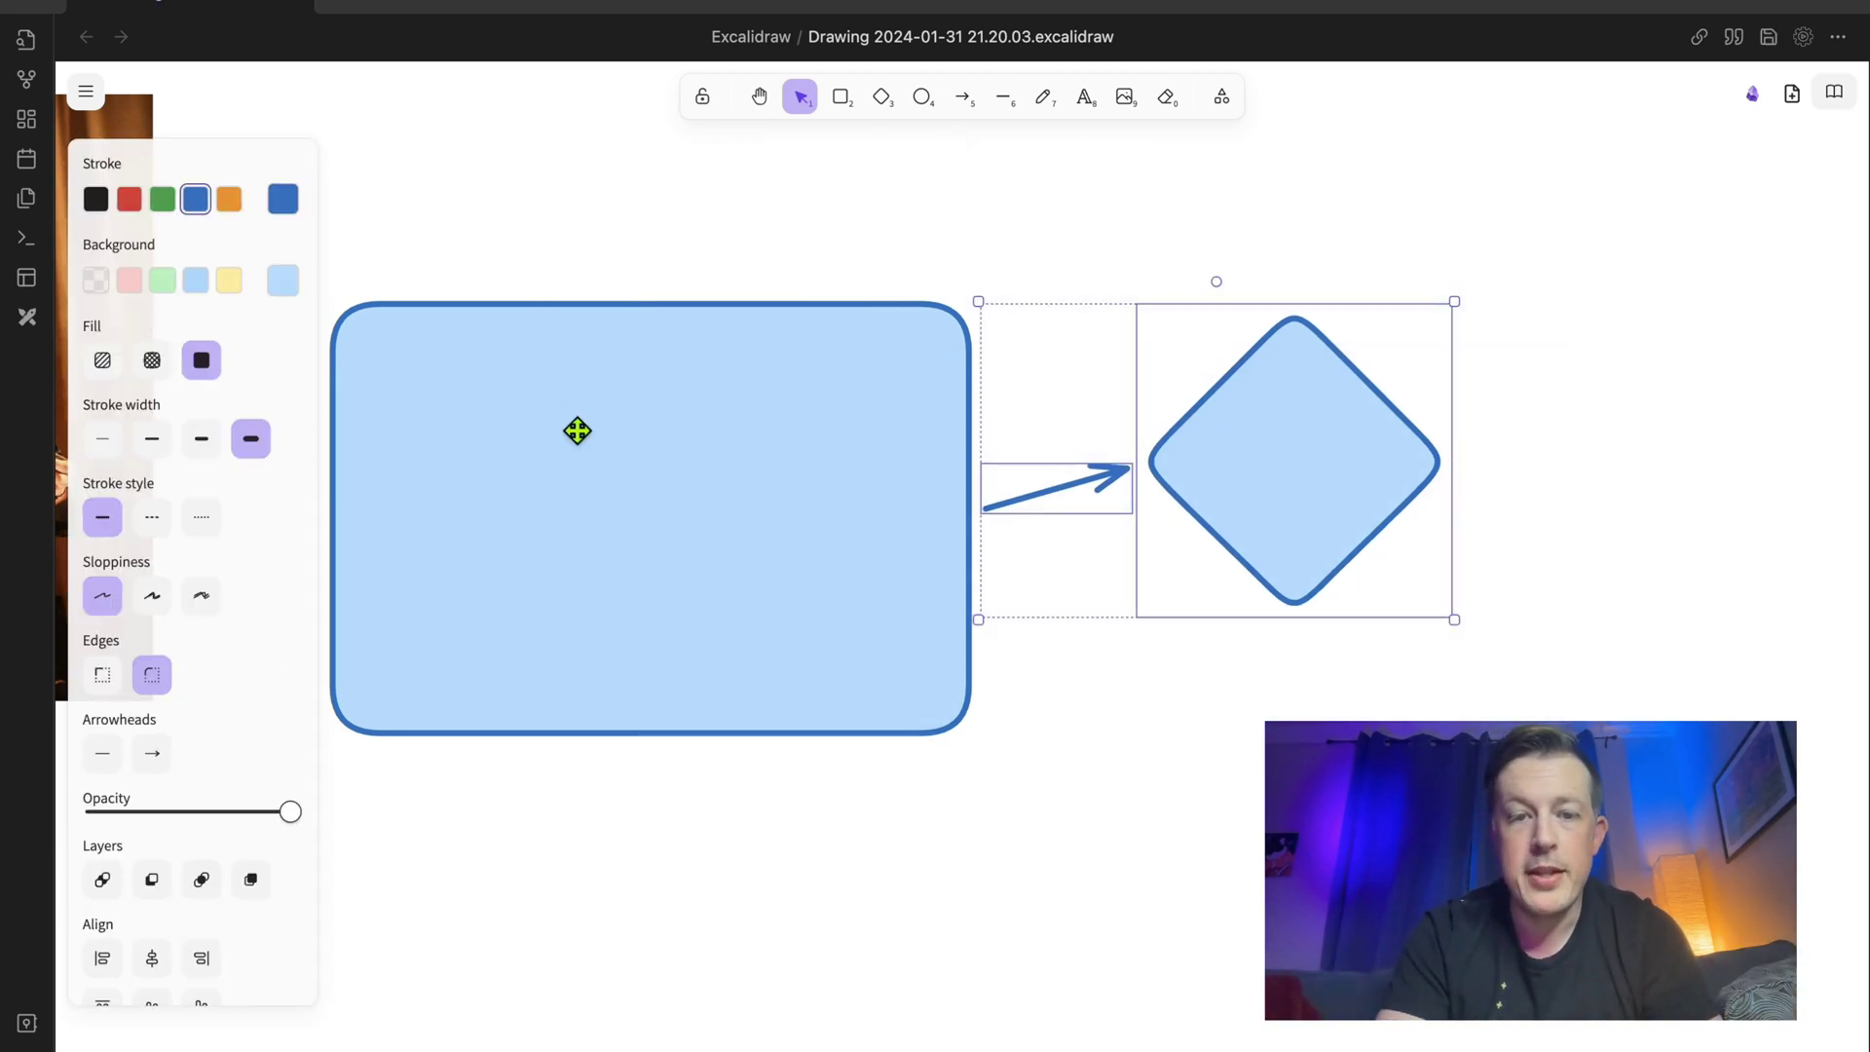
{"action": "left_click_drag", "start_coordinate": [607, 459], "coordinate": [533, 475]}
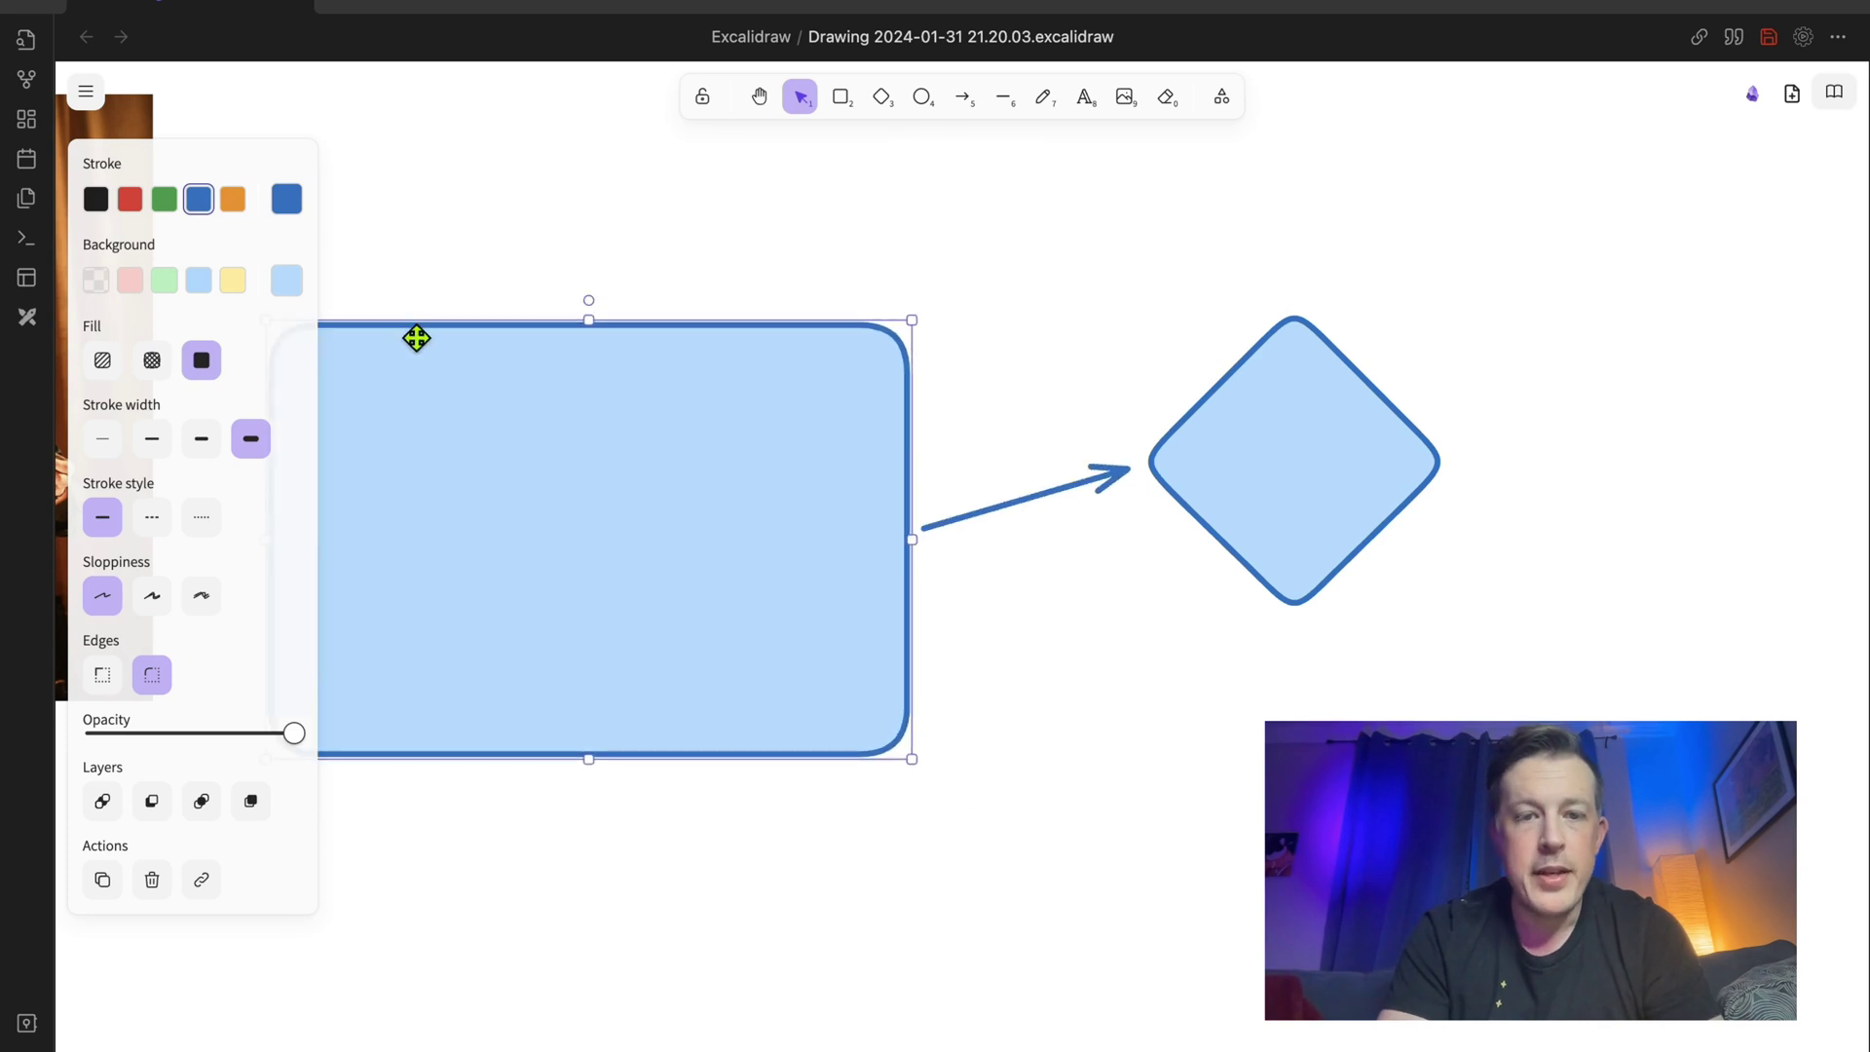
{"action": "left_click_drag", "start_coordinate": [413, 338], "coordinate": [544, 340]}
Select the rectangle, arrow and diamond together, move them slightly down as a group, and deselect them.
{"action": "left_click_drag", "start_coordinate": [362, 210], "coordinate": [1591, 856]}
{"action": "mouse_move", "coordinate": [945, 644]}
{"action": "left_mouse_down"}
{"action": "mouse_move", "coordinate": [1052, 614]}
{"action": "mouse_move", "coordinate": [1009, 703]}
{"action": "mouse_move", "coordinate": [955, 668]}
{"action": "left_mouse_up"}
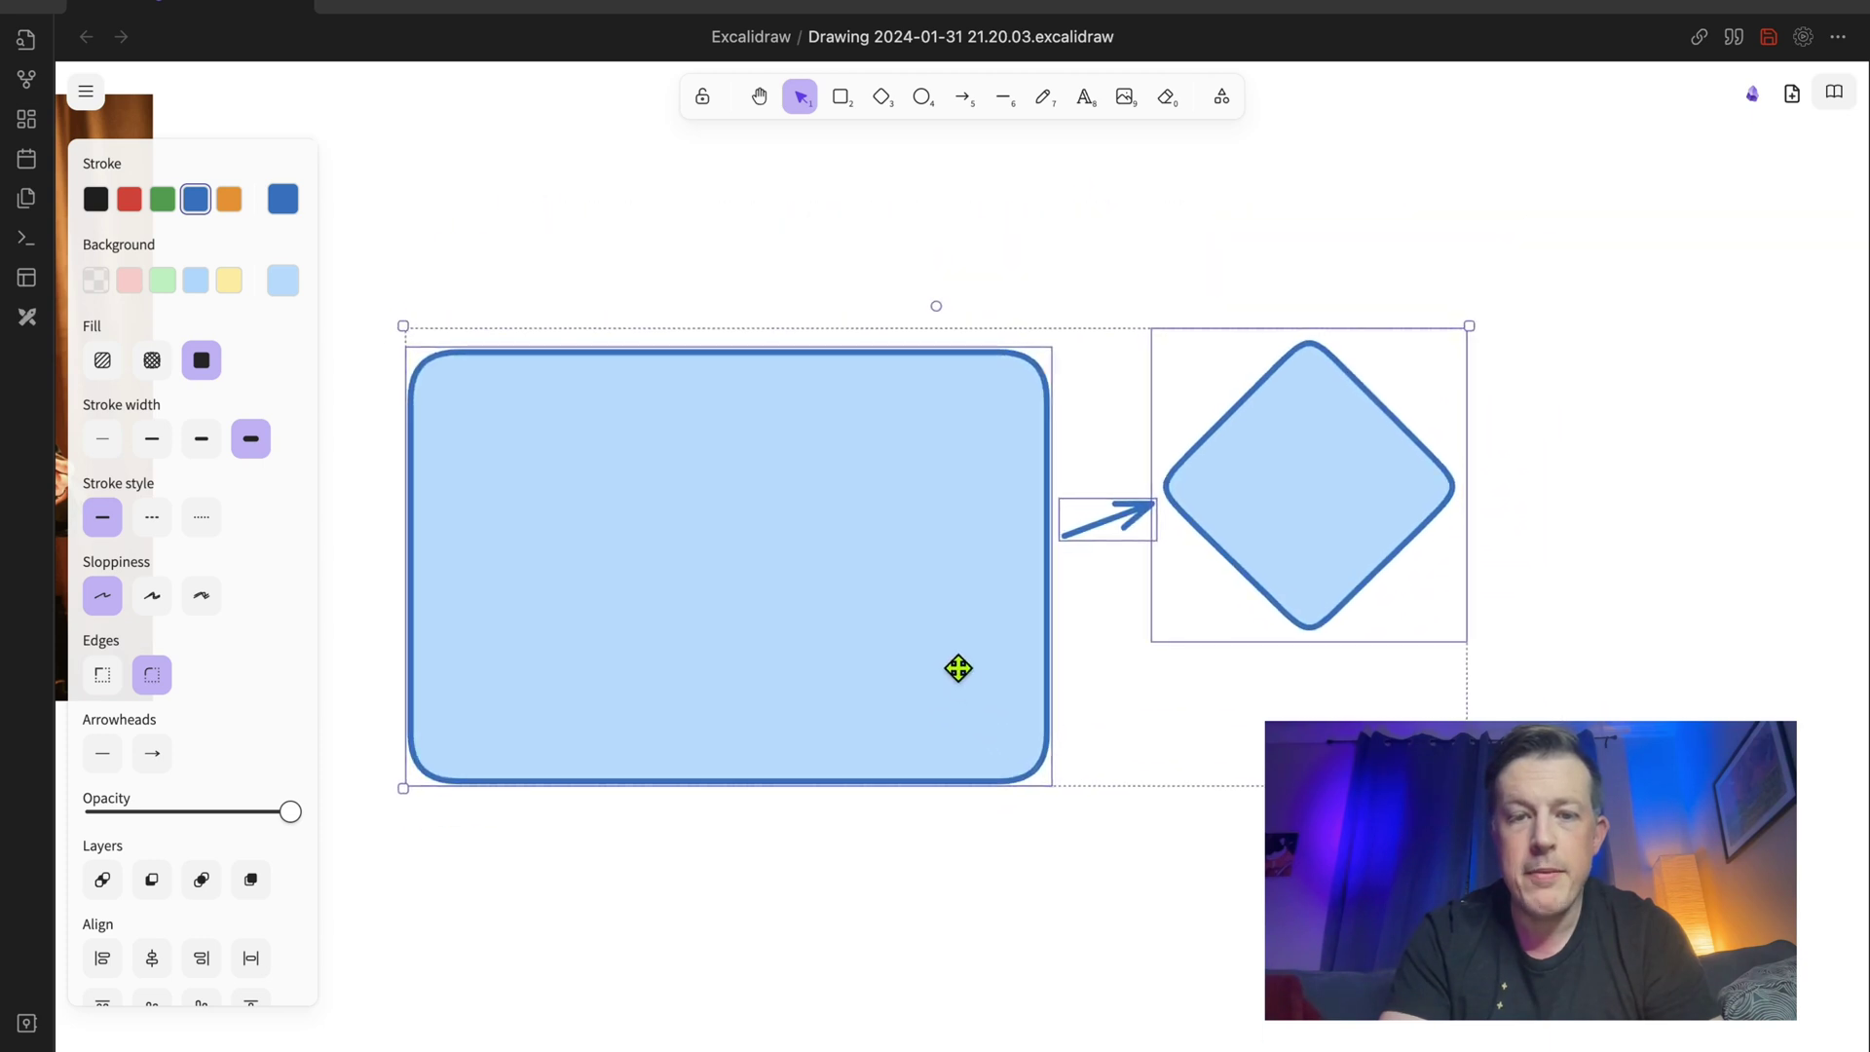
{"action": "left_click", "coordinate": [1048, 882]}
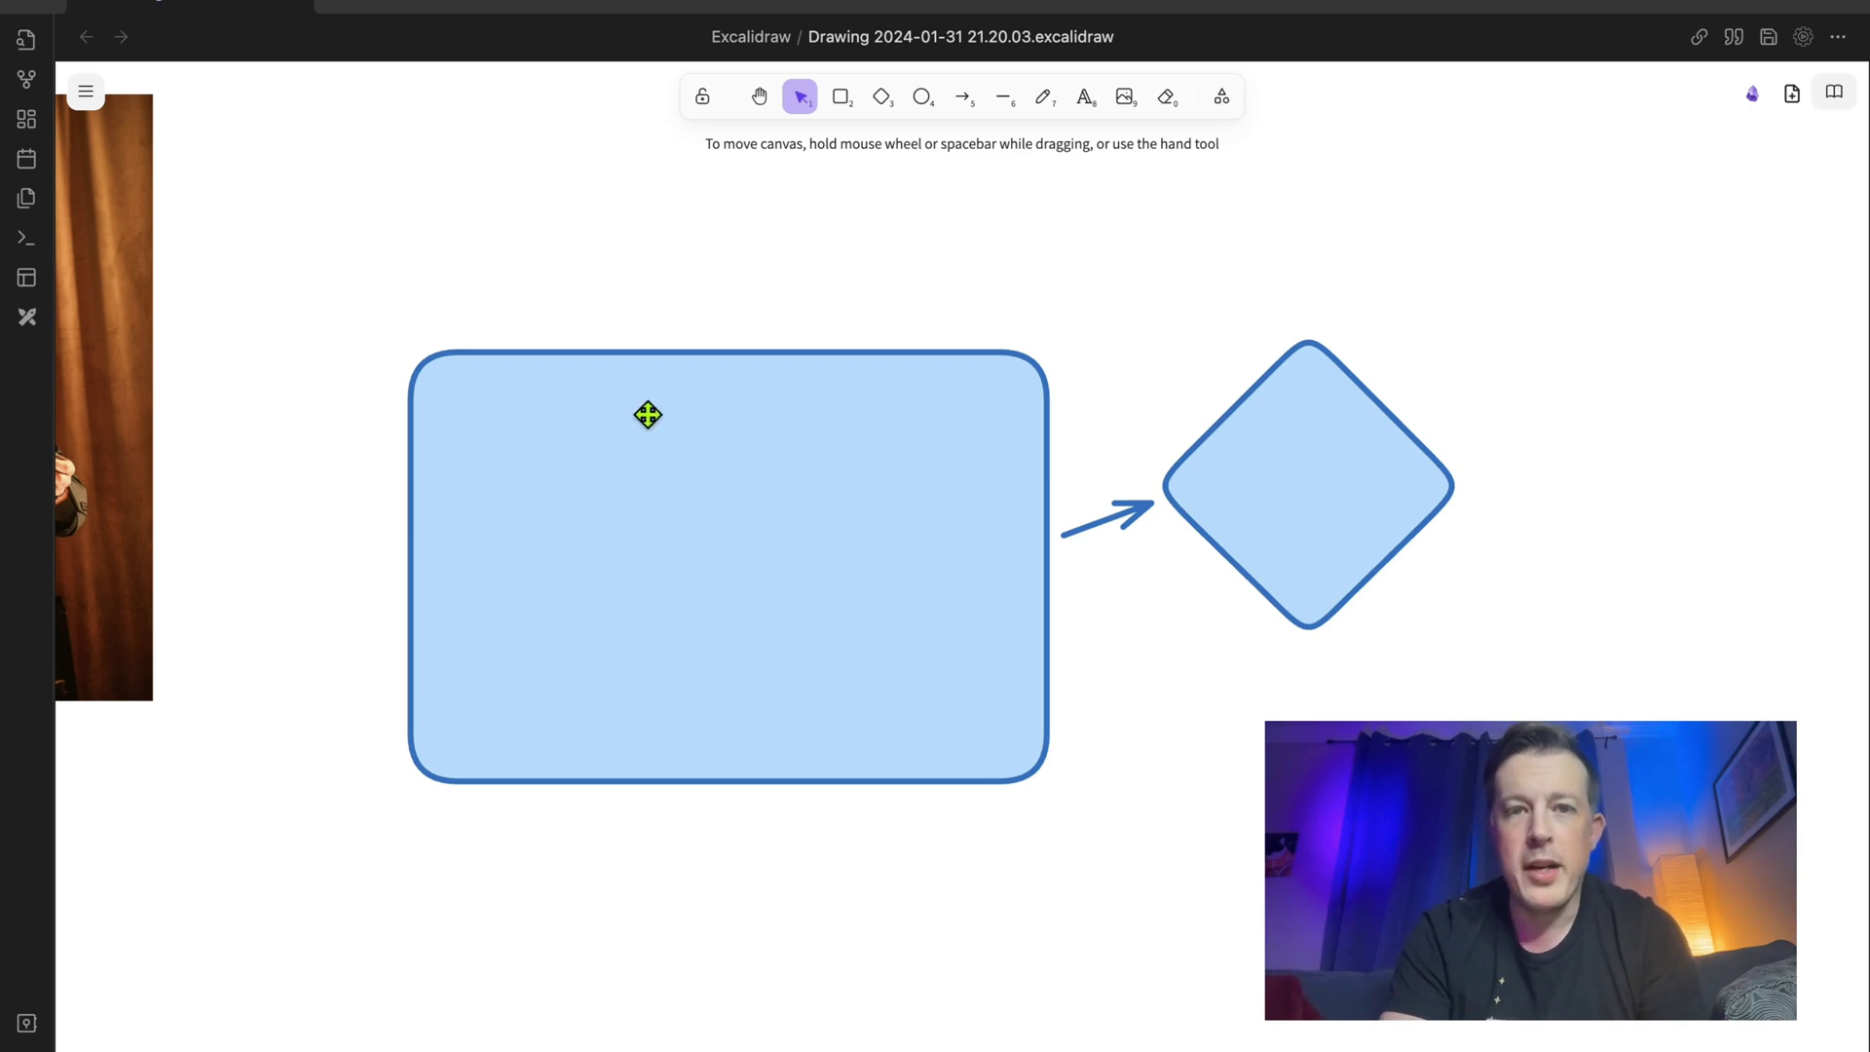
Add the text "Enter text this way." inside the rectangle.
{"action": "left_click", "coordinate": [687, 516]}
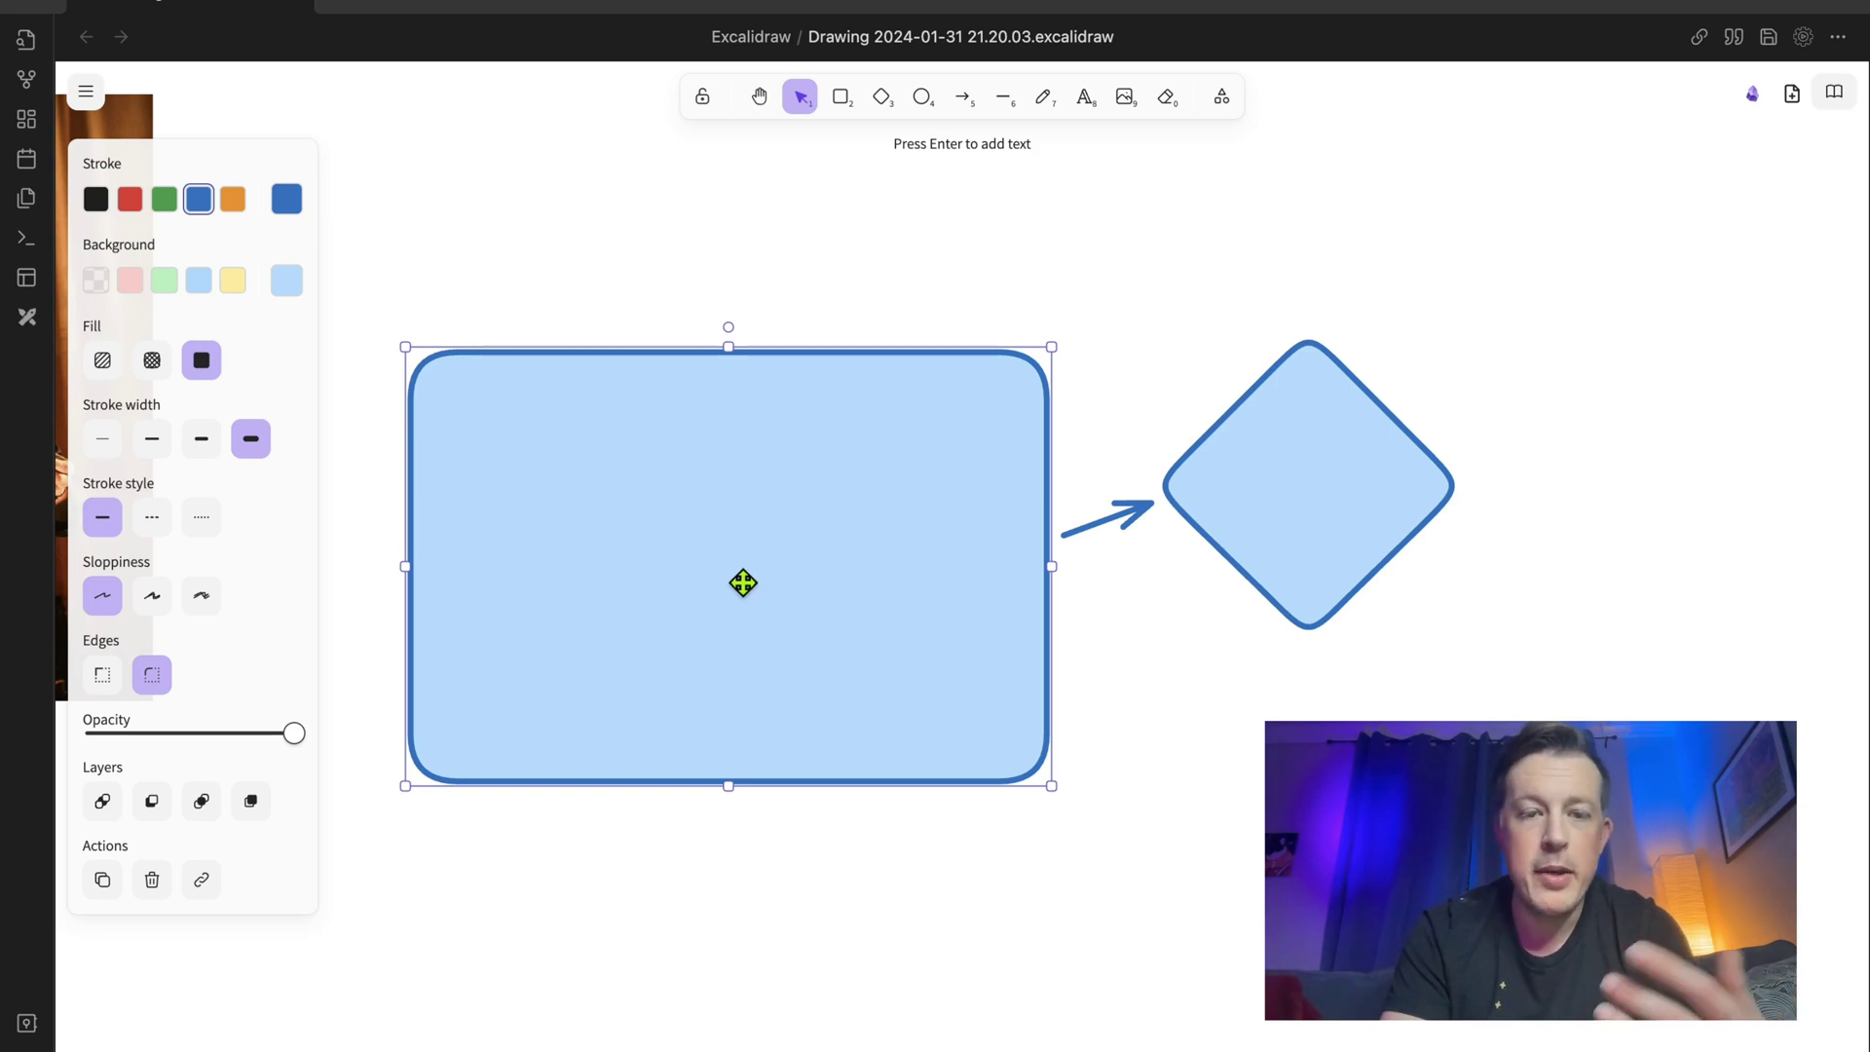
{"action": "key", "text": "Return"}
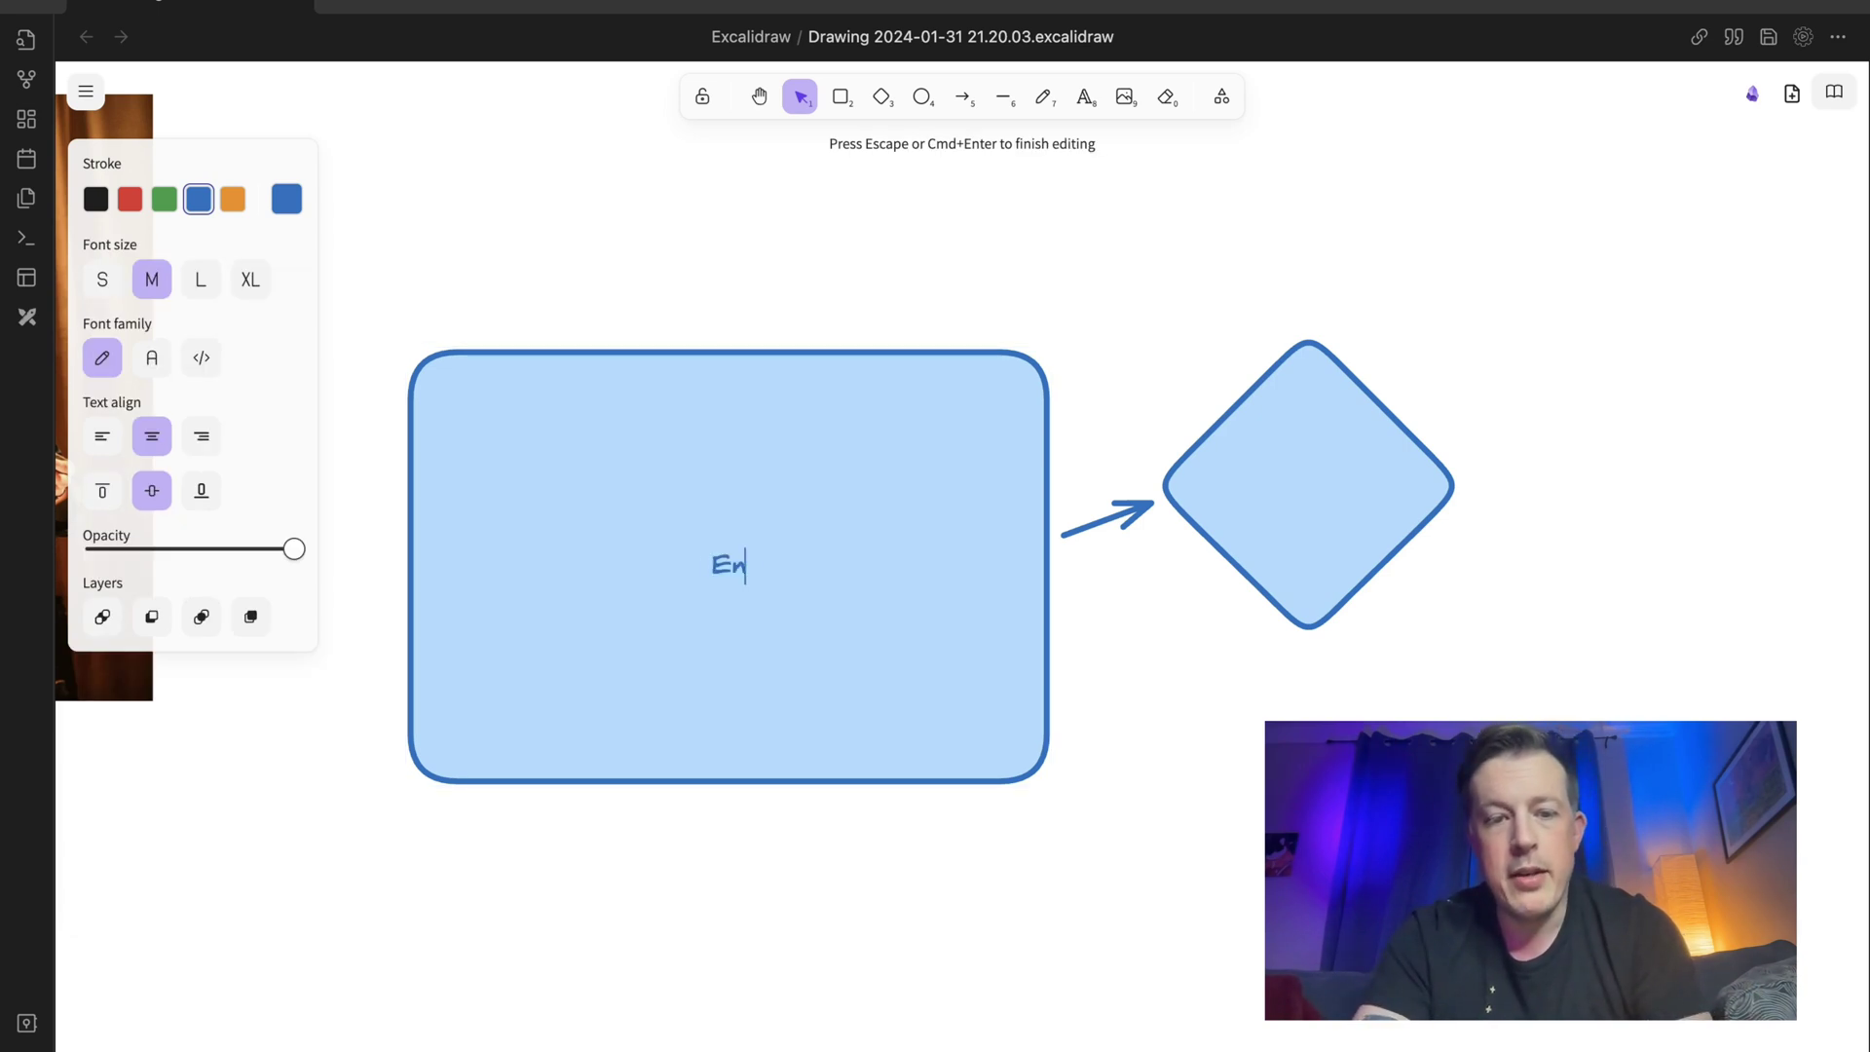
{"action": "type", "text": "Enter text this "}
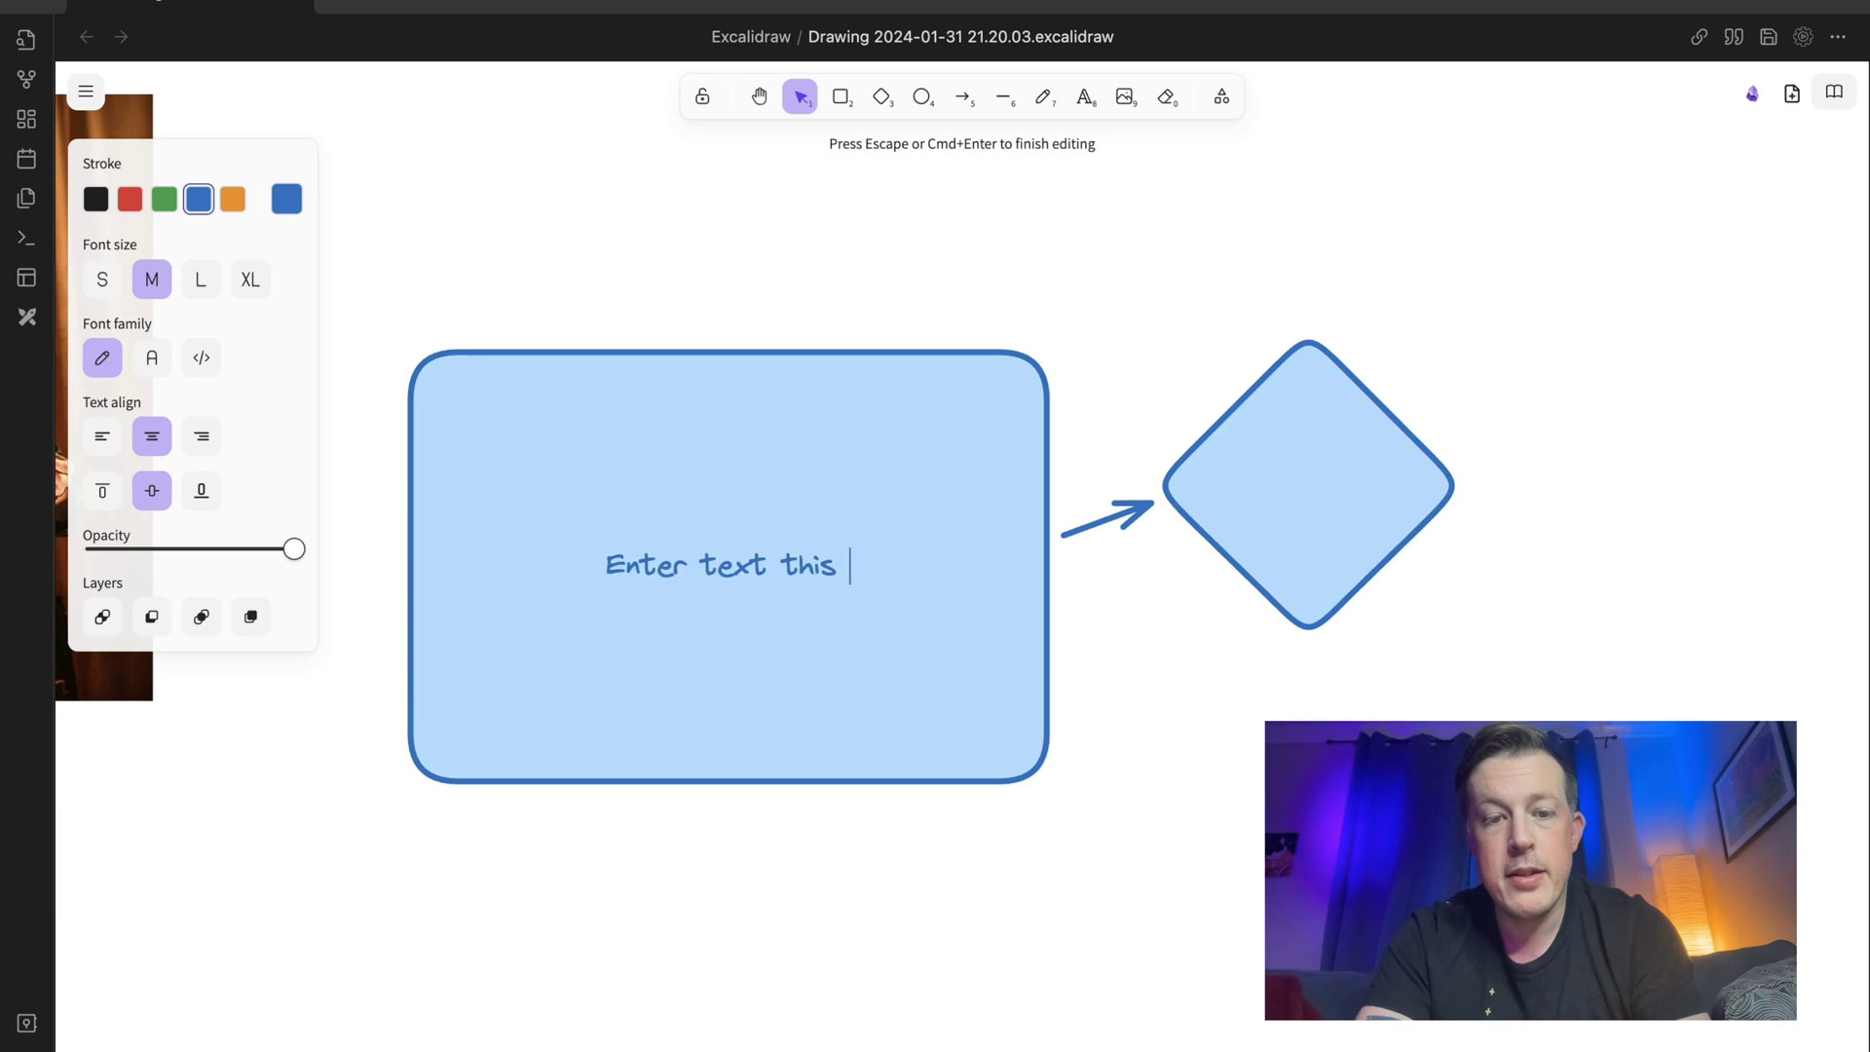
{"action": "type", "text": "way."}
Try the normal and code font families on the rectangle's text and return it to the hand-drawn font.
{"action": "key", "text": "super+a"}
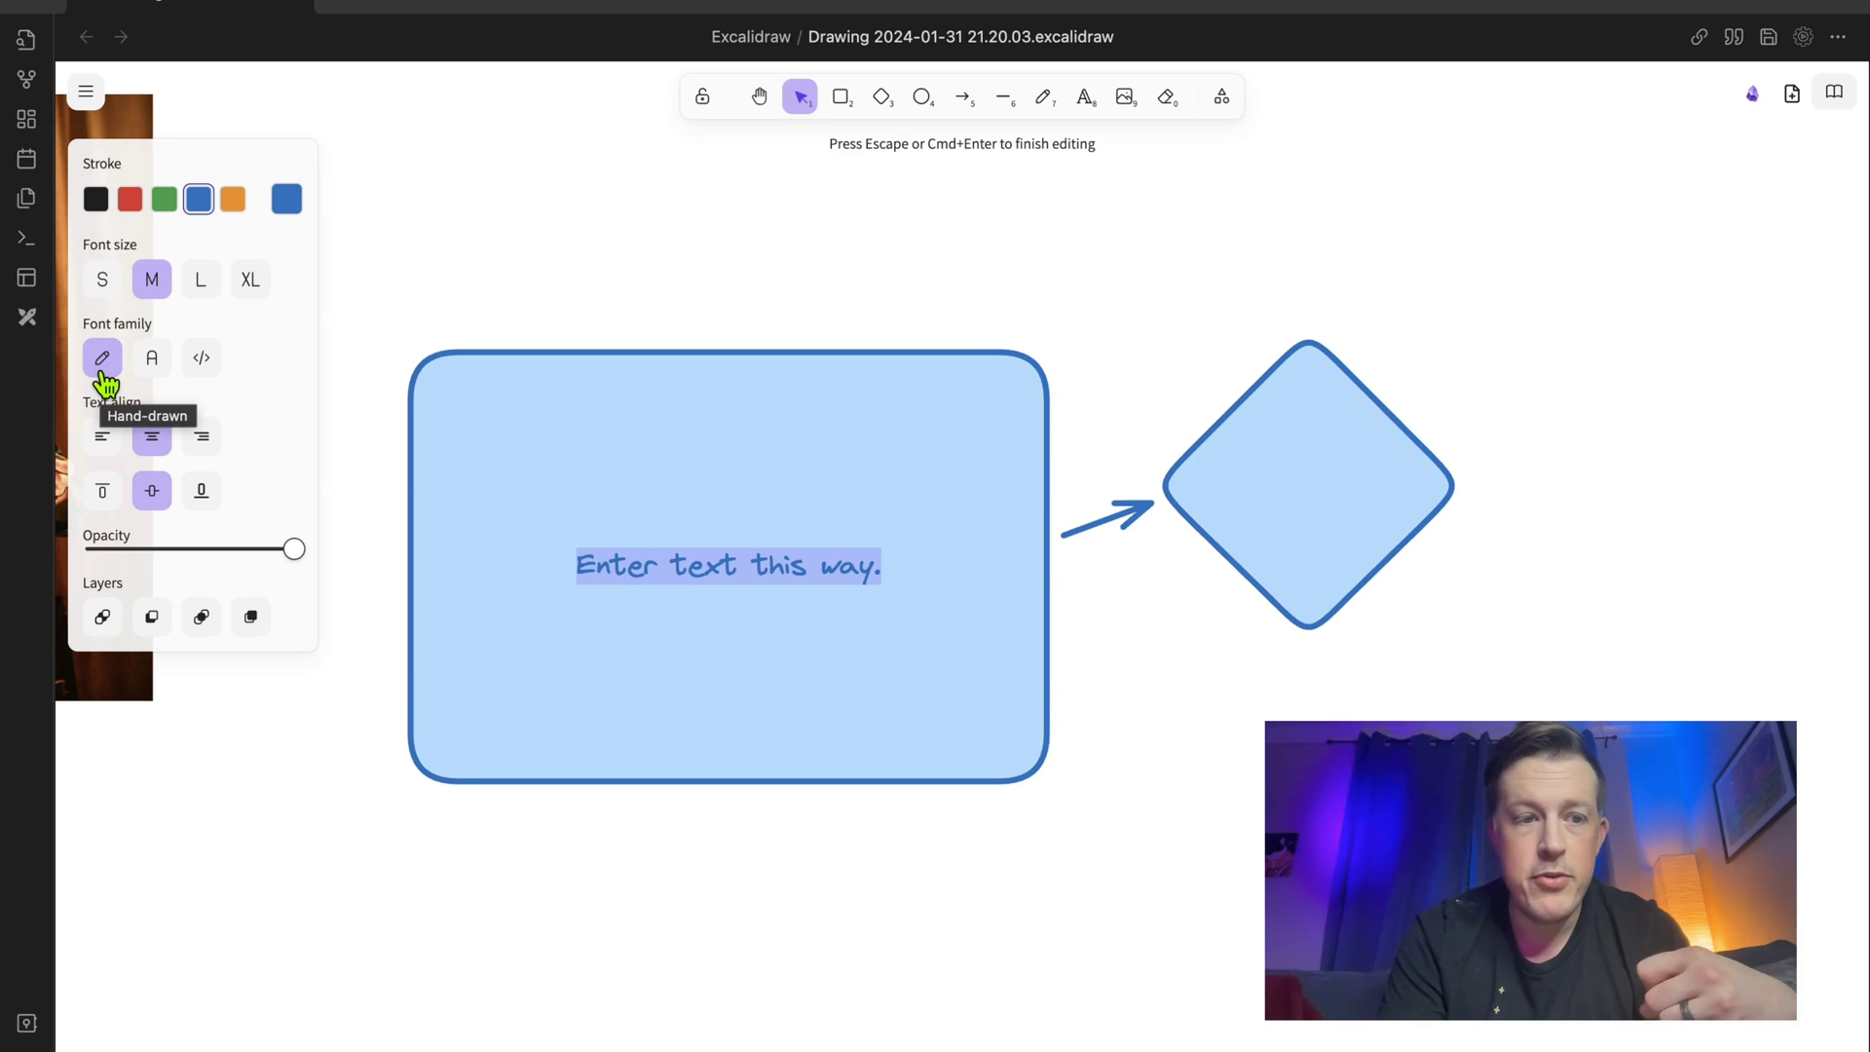
{"action": "left_click", "coordinate": [160, 370]}
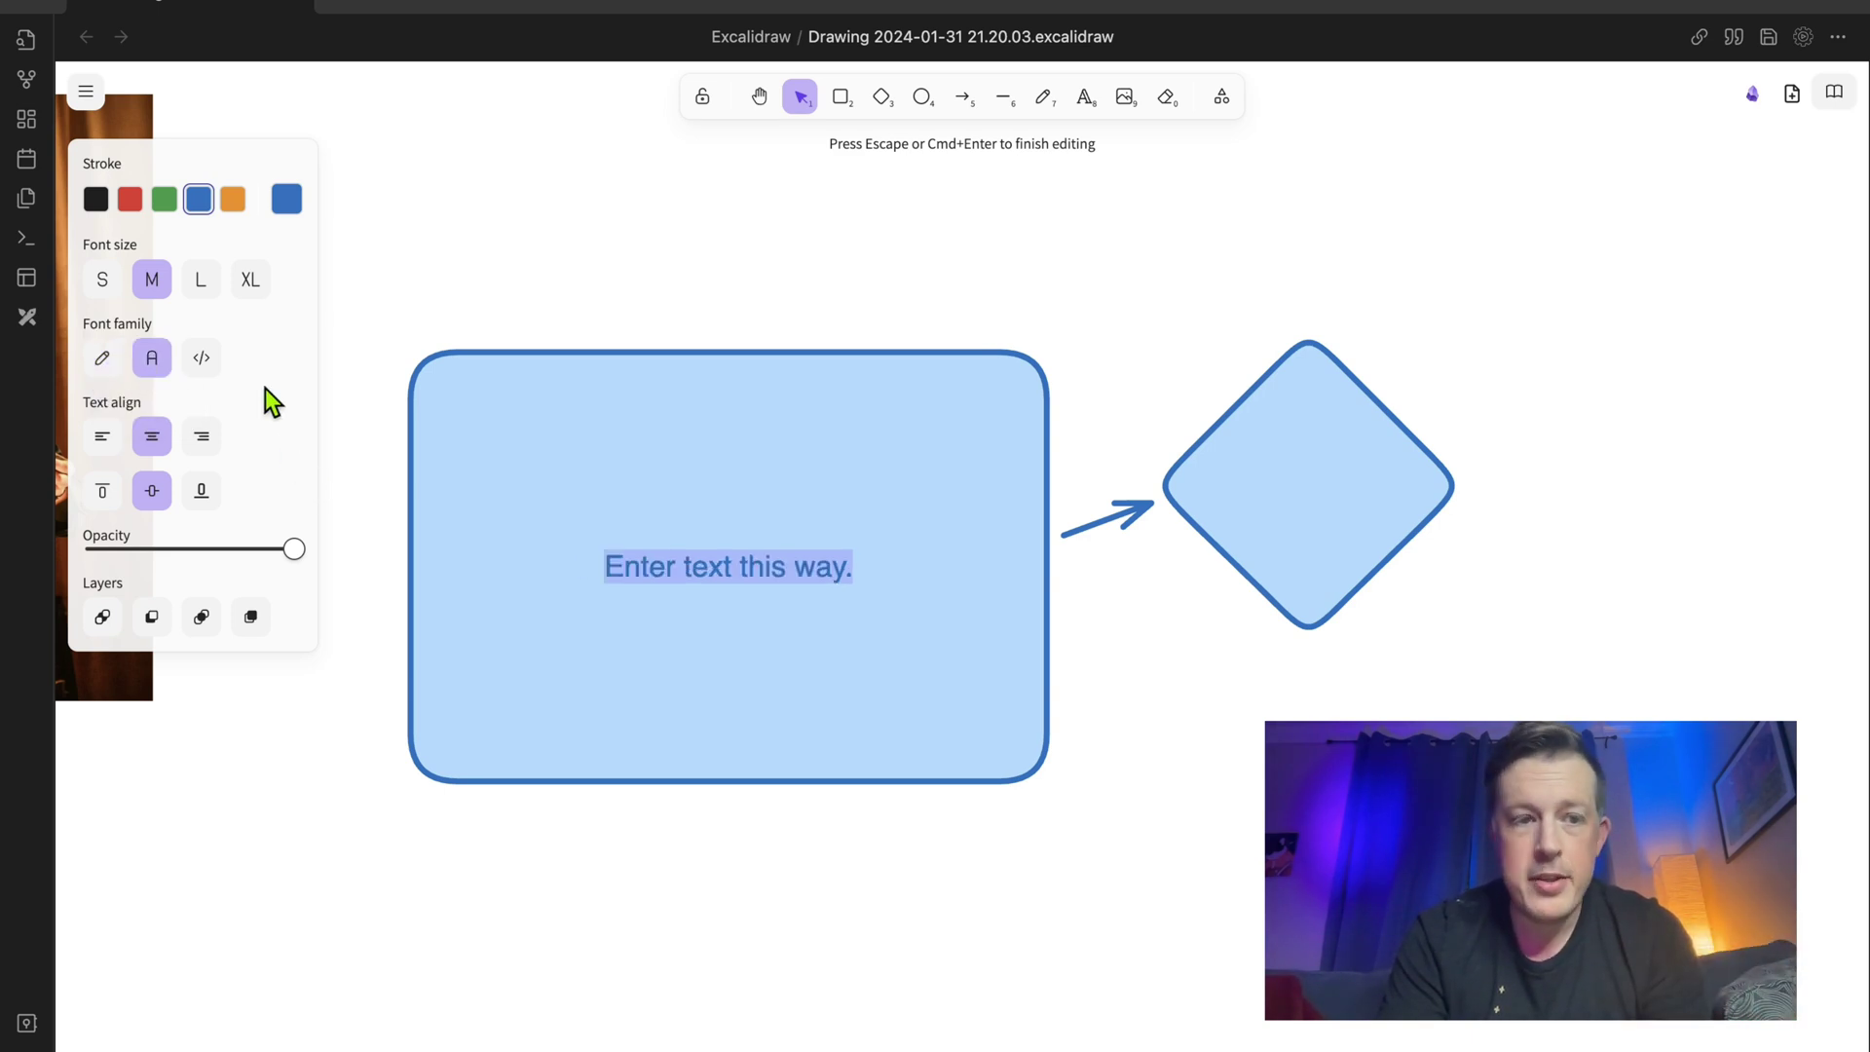
{"action": "left_click", "coordinate": [202, 362]}
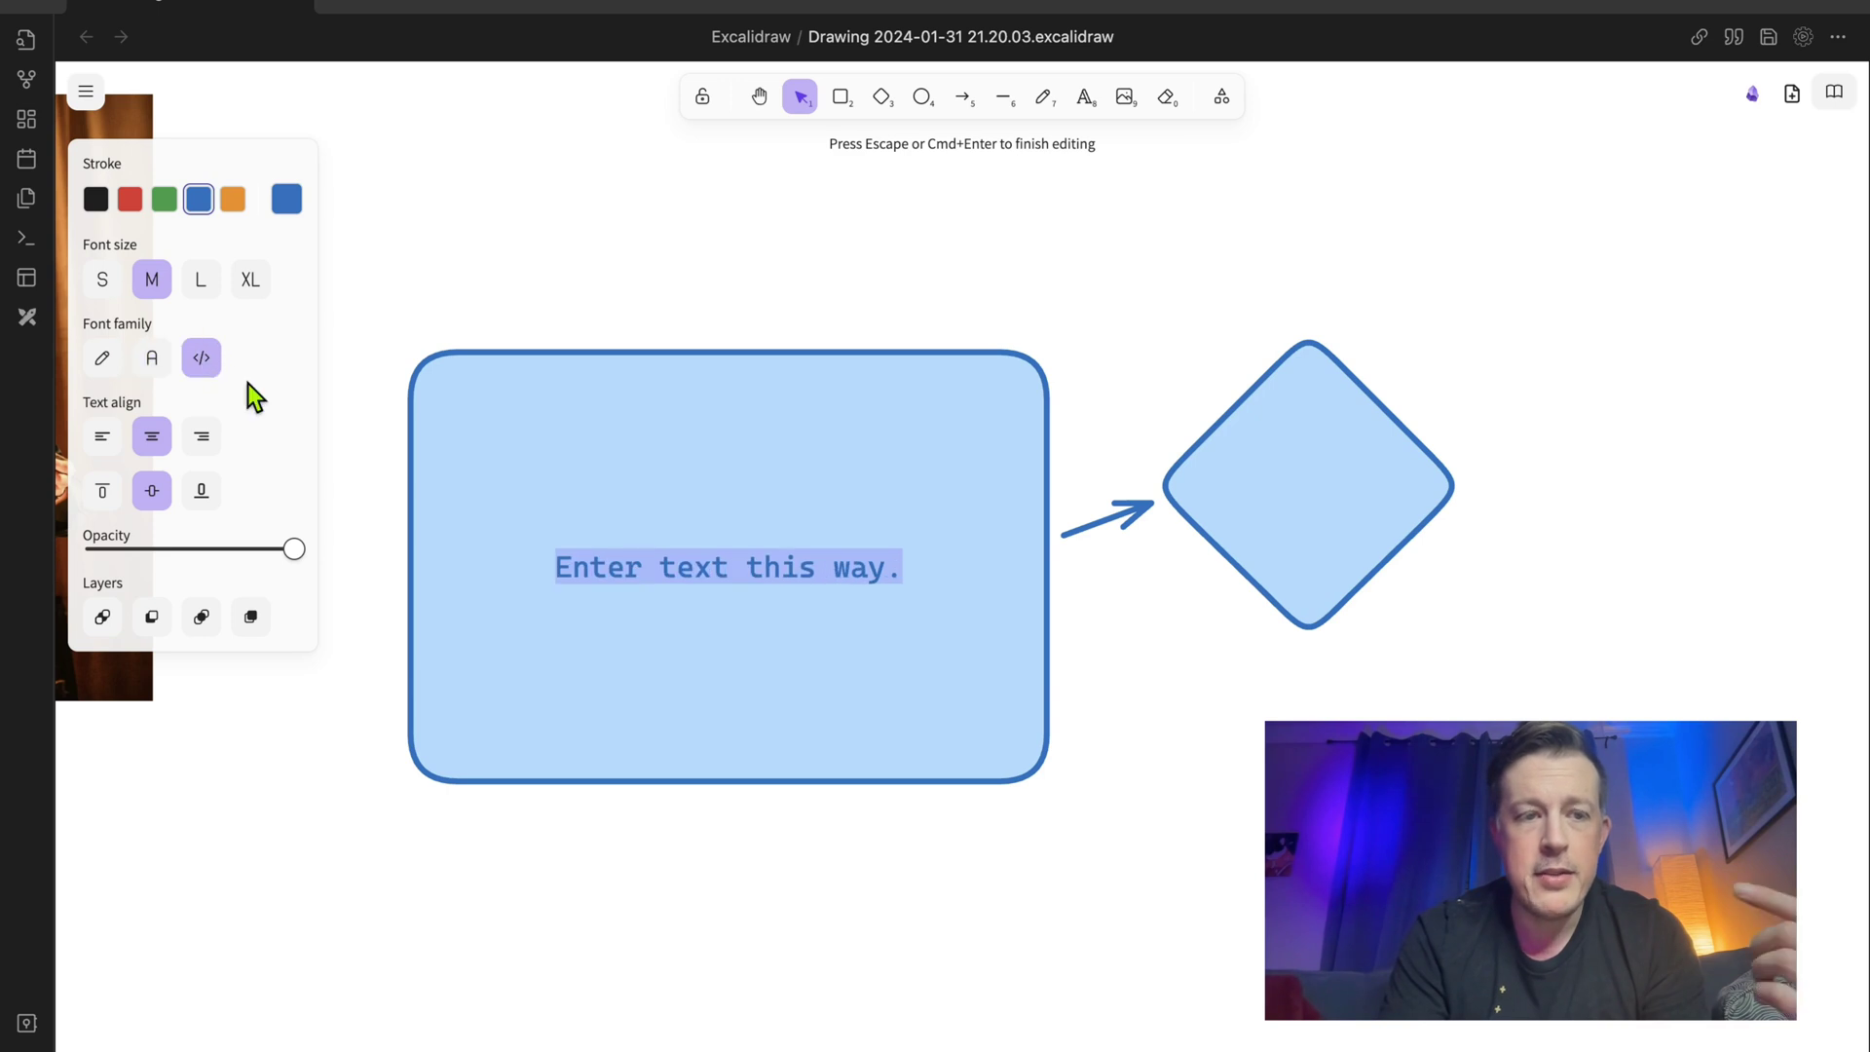
{"action": "key", "text": "Escape"}
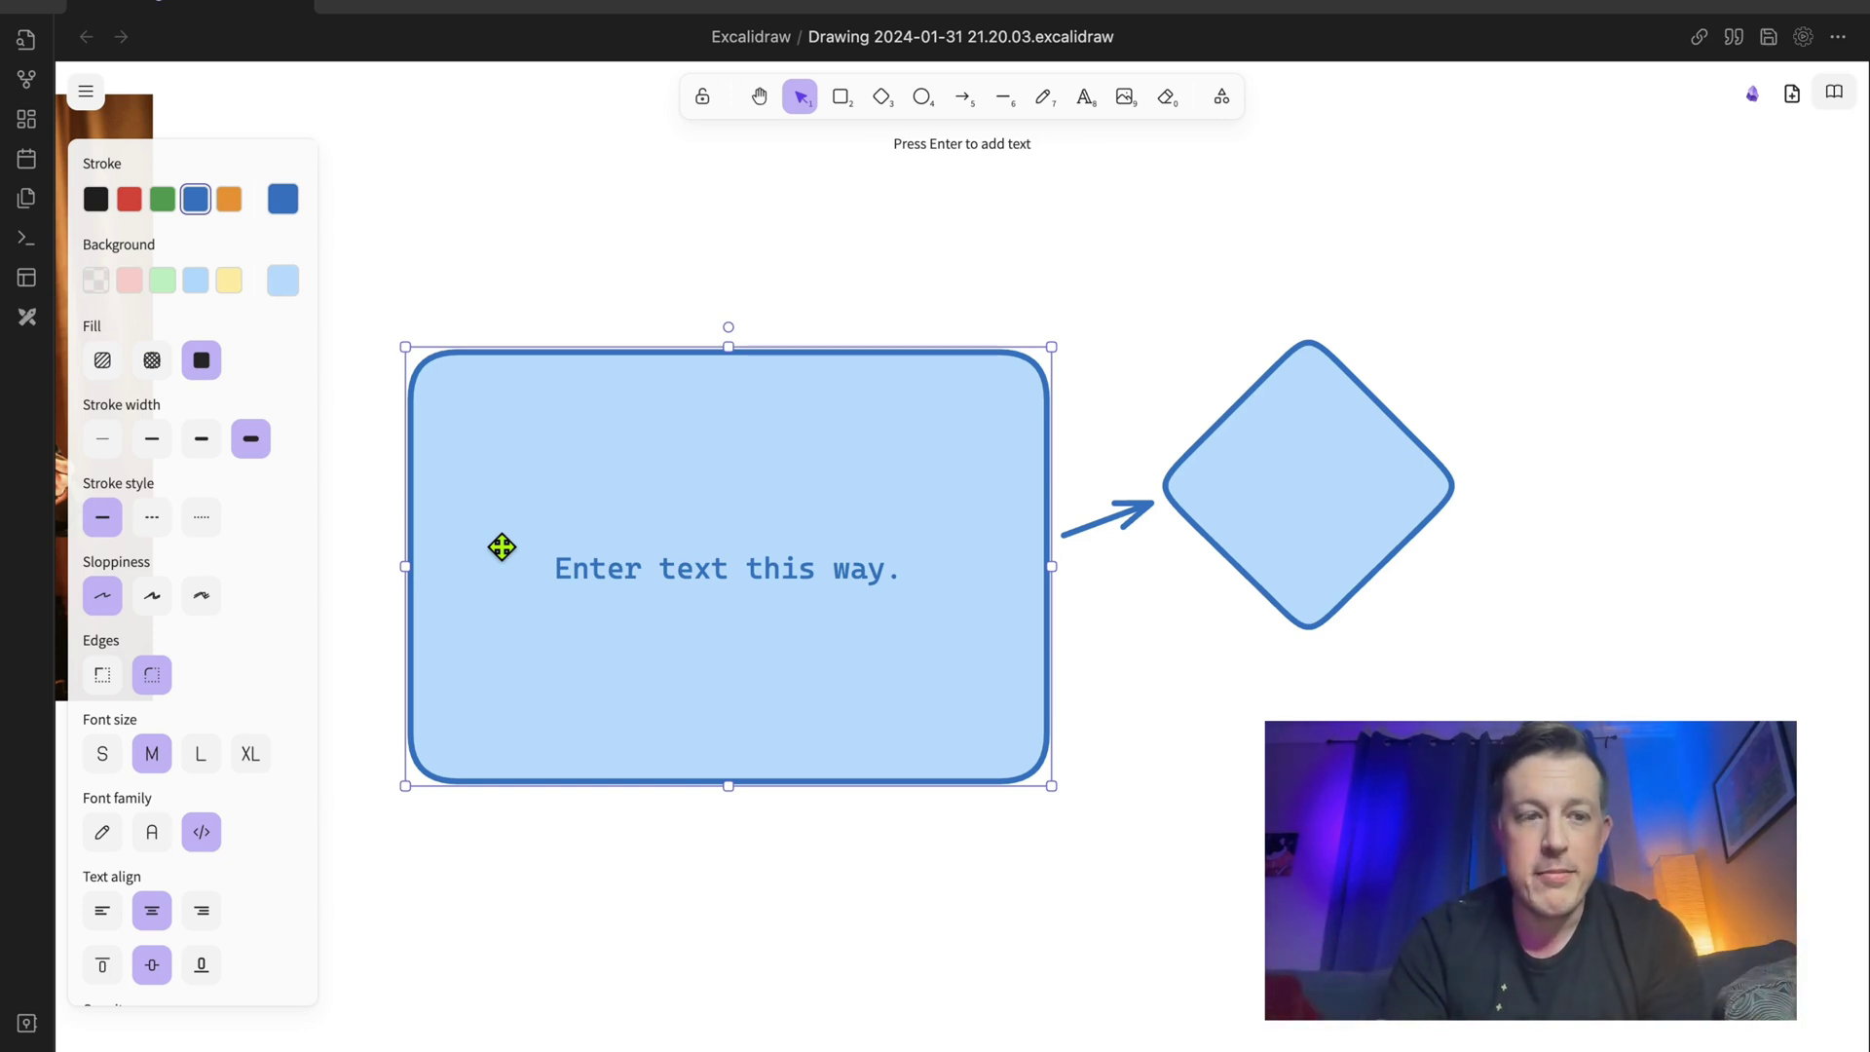
{"action": "double_click", "coordinate": [602, 557]}
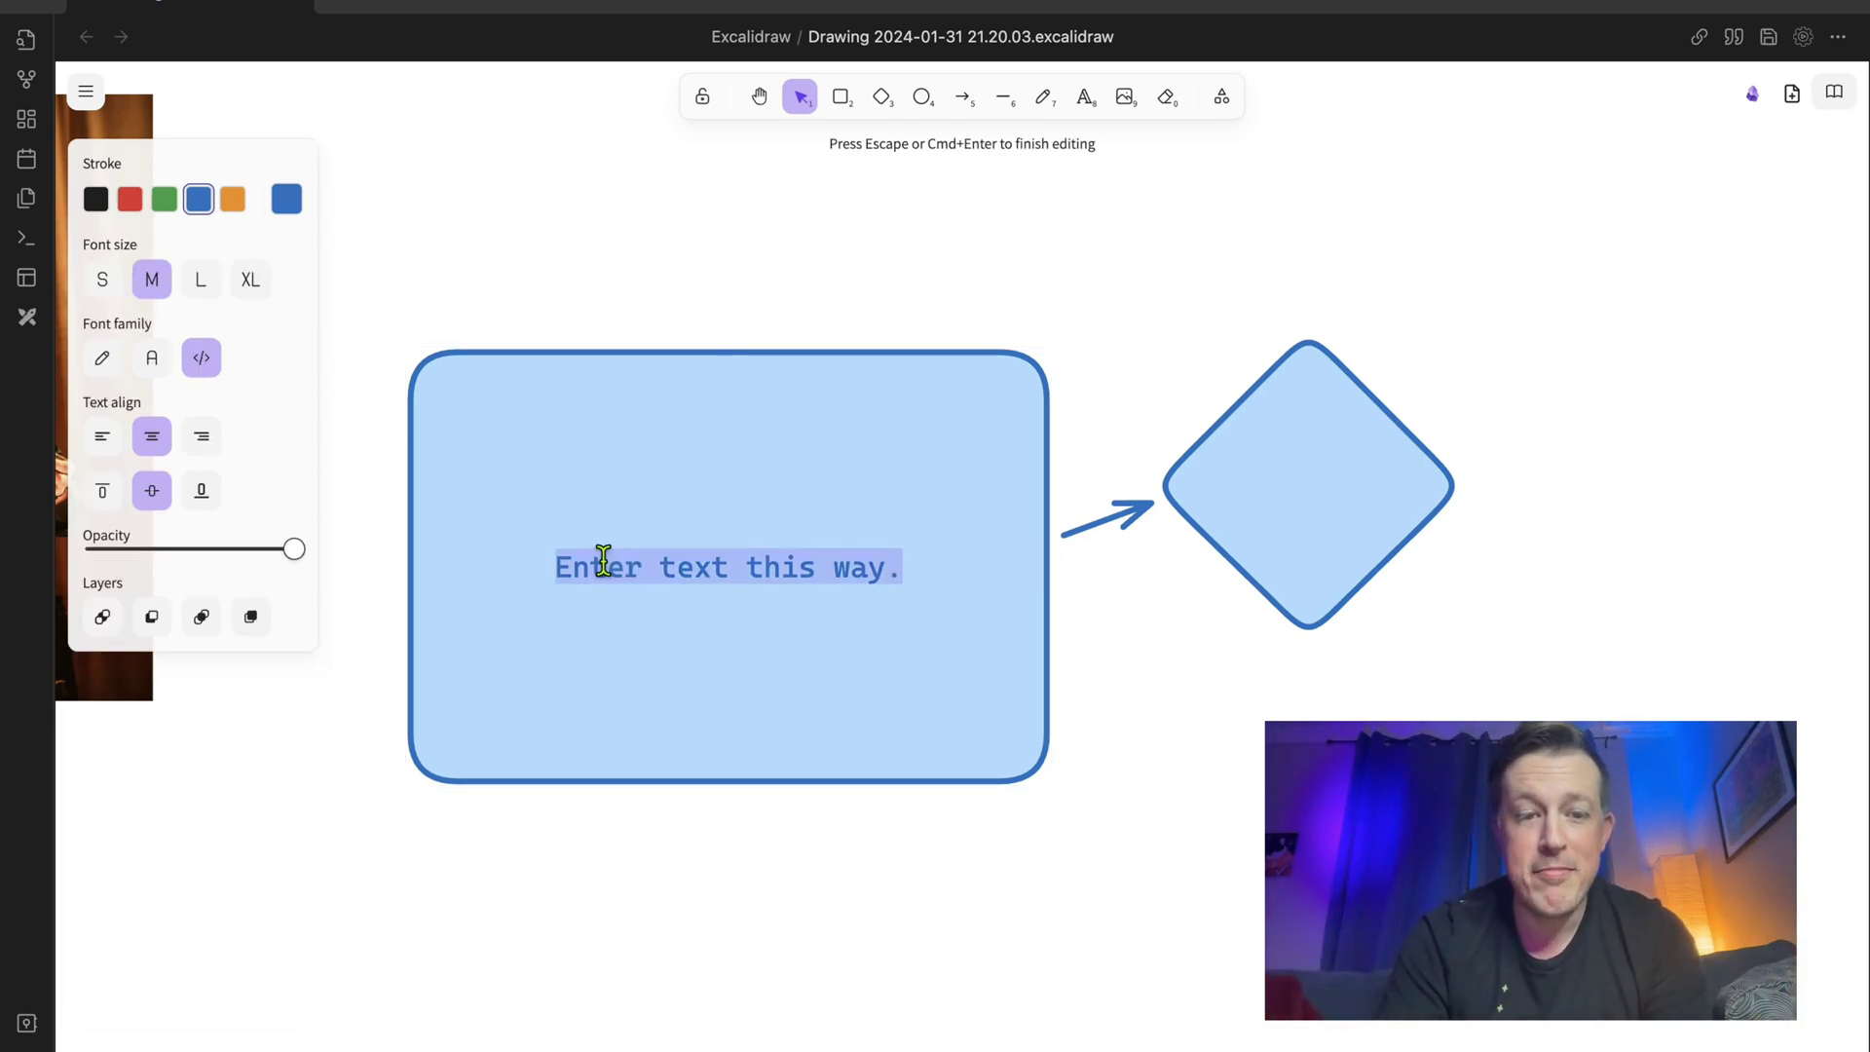
{"action": "left_click", "coordinate": [152, 357]}
{"action": "left_click", "coordinate": [102, 357]}
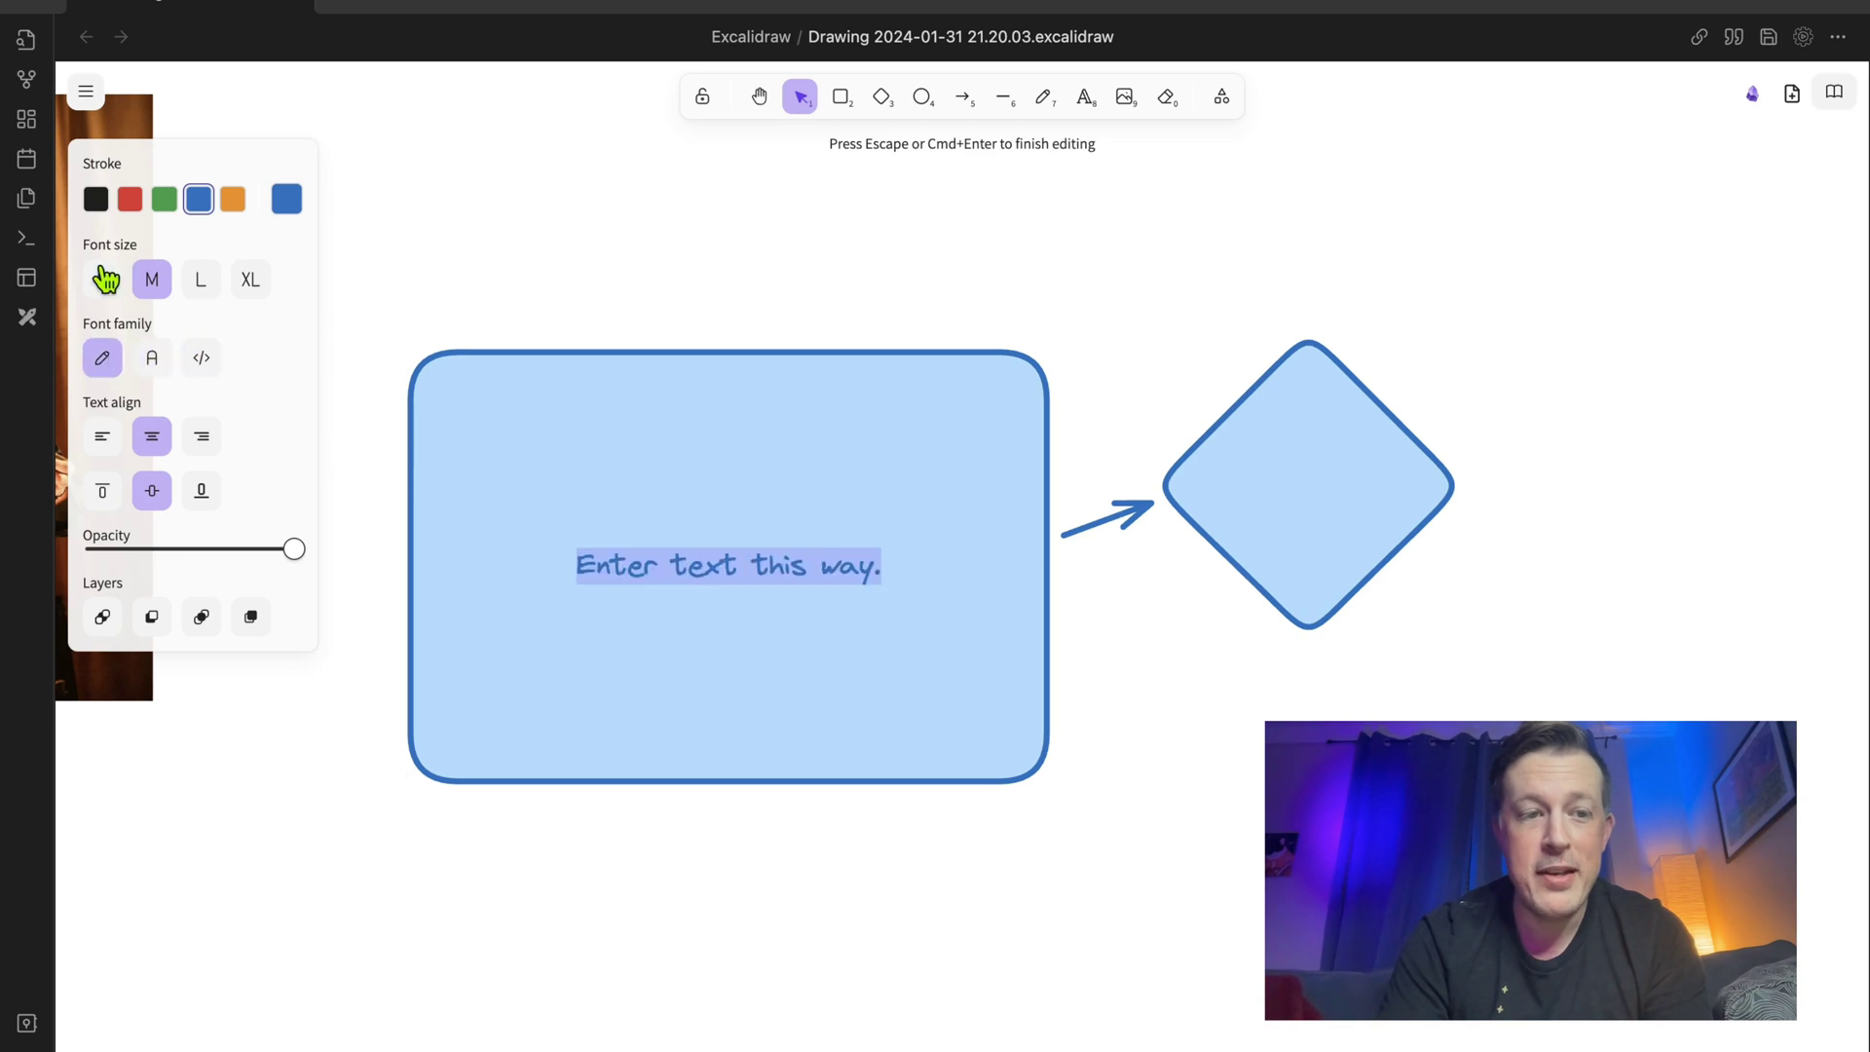
Step the rectangle's text through the font sizes from S up to XL and change its font family to code.
{"action": "left_click", "coordinate": [102, 280]}
{"action": "left_click", "coordinate": [148, 282]}
{"action": "left_click", "coordinate": [200, 282]}
{"action": "left_click", "coordinate": [249, 282]}
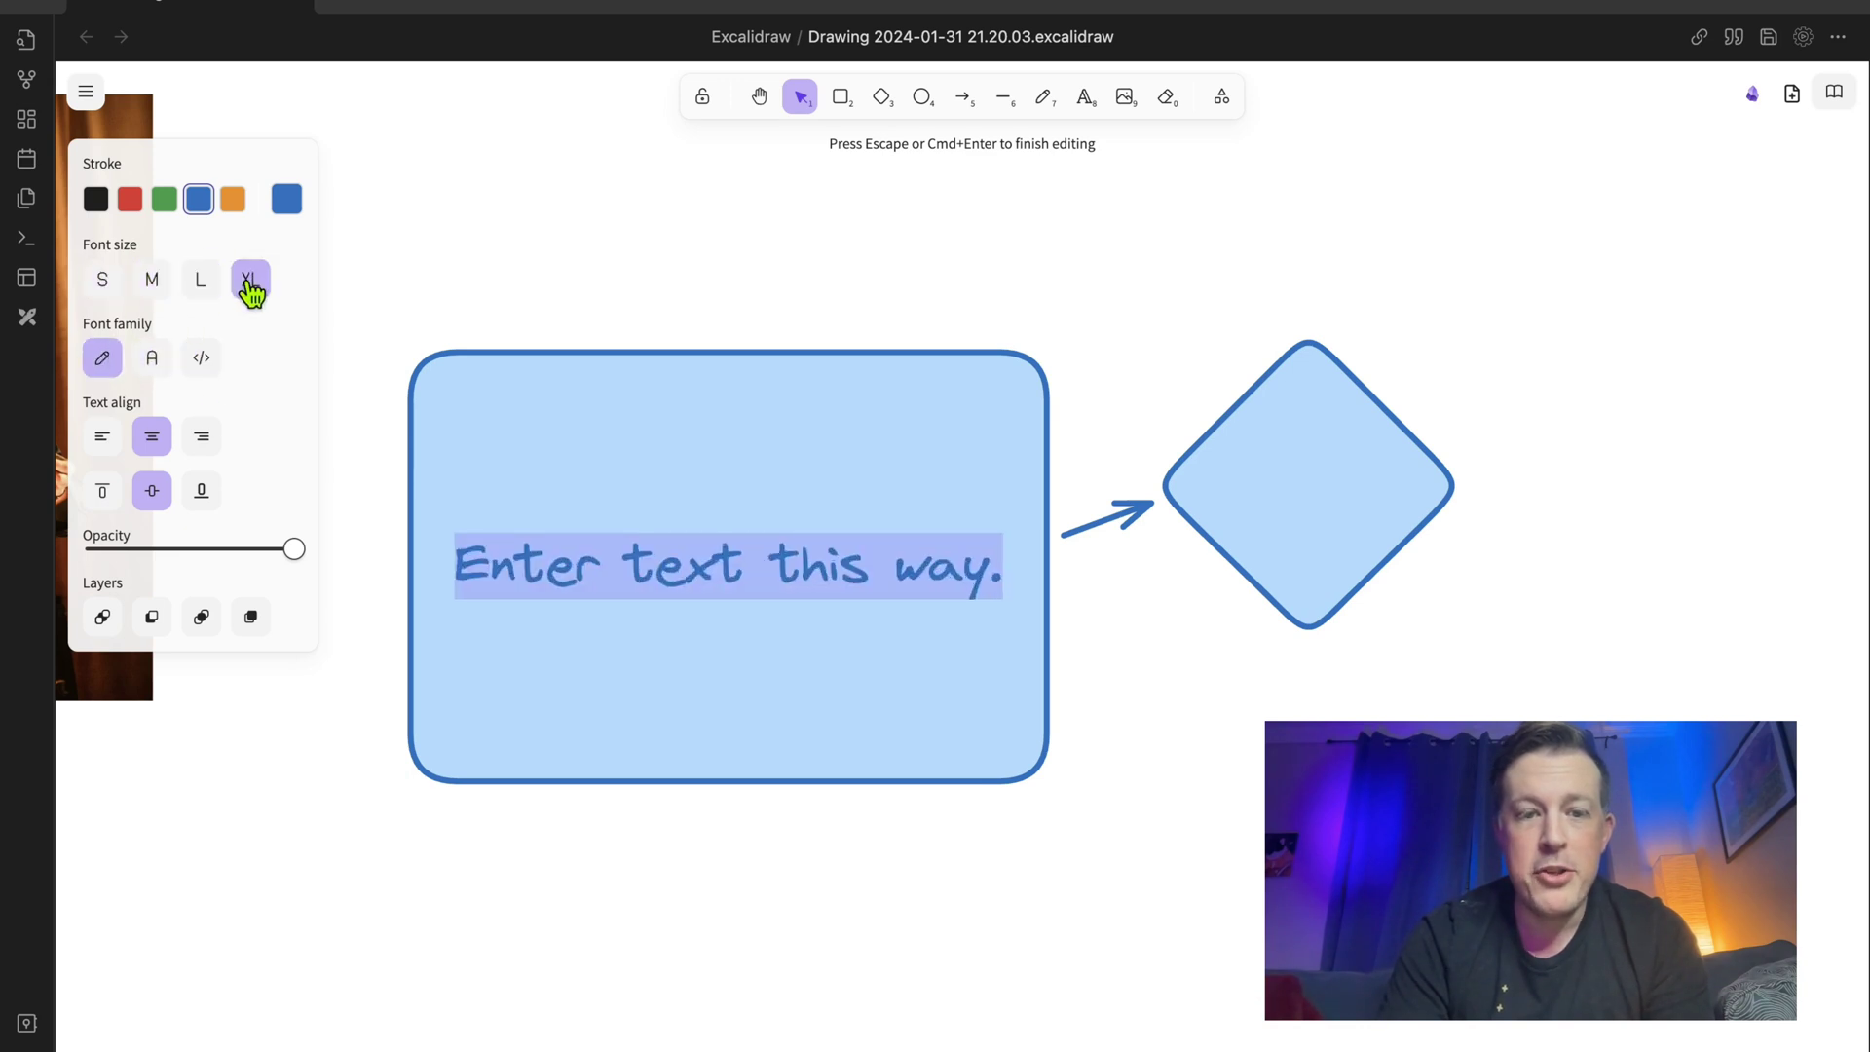
{"action": "left_click", "coordinate": [152, 357]}
{"action": "left_click", "coordinate": [202, 357]}
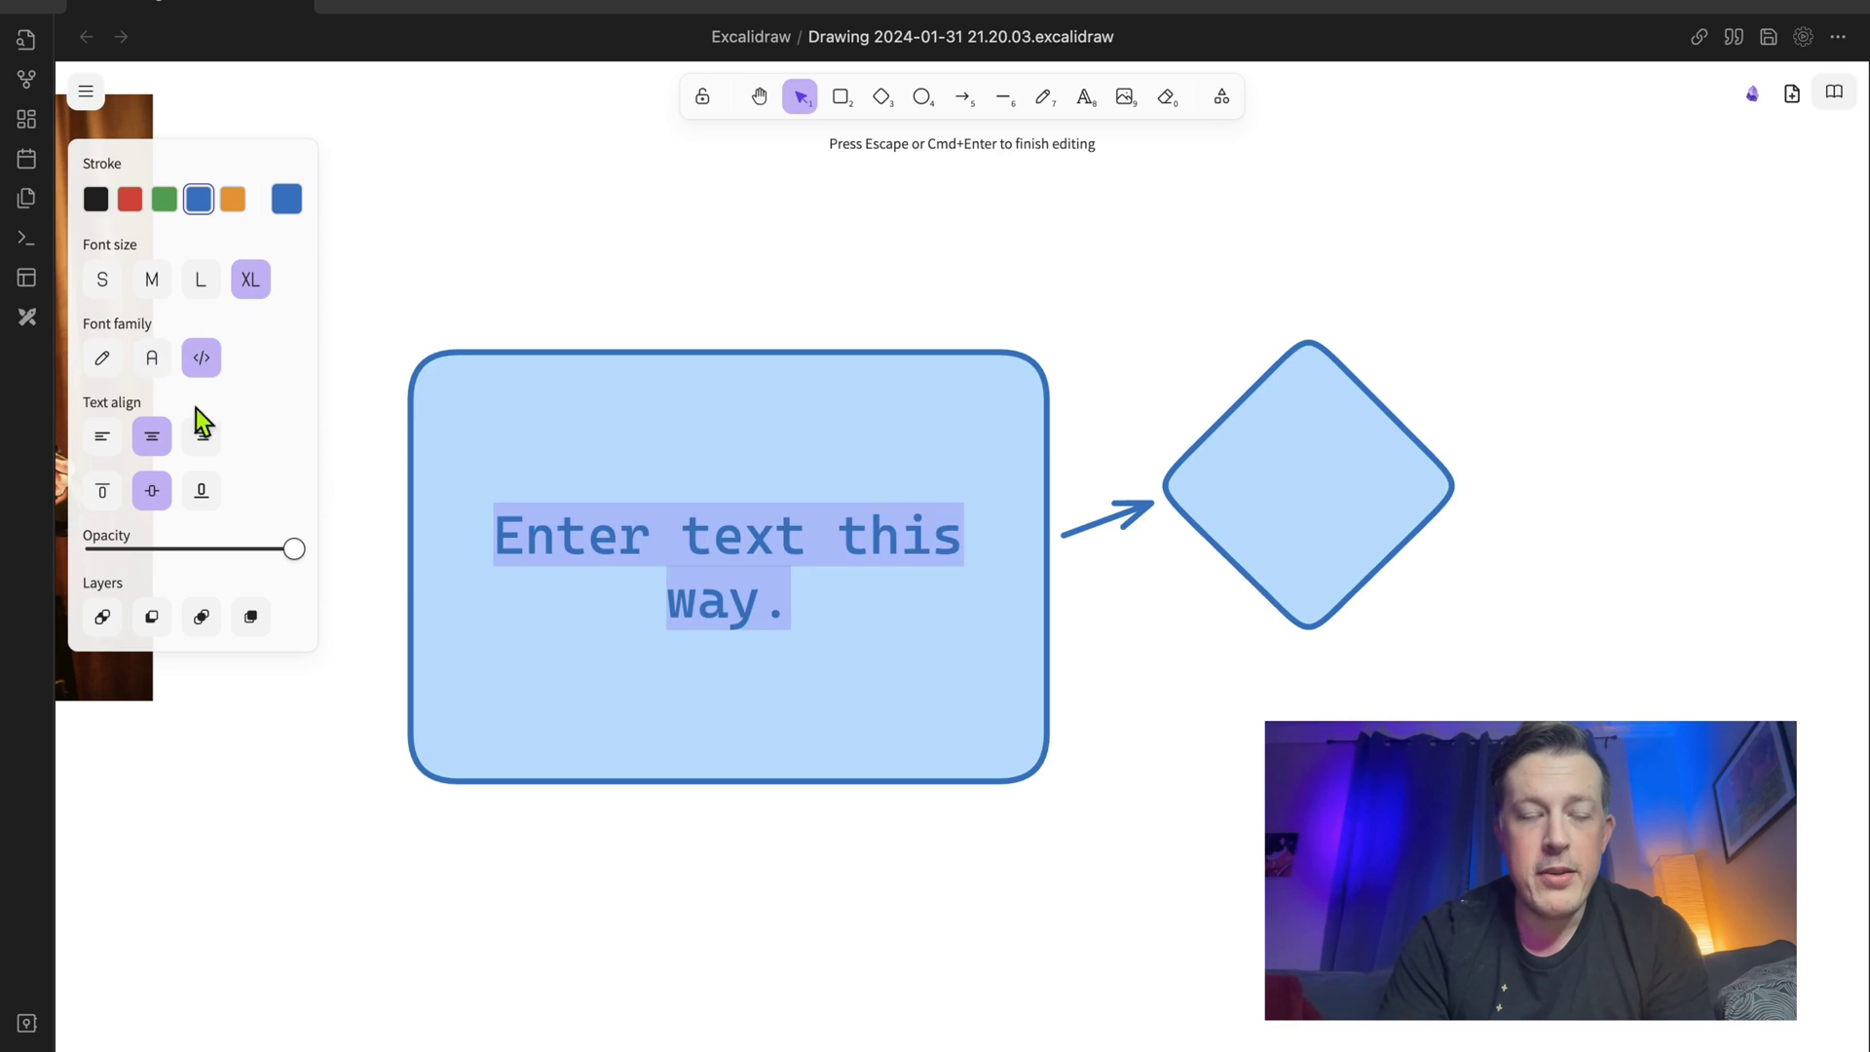
Try the left, right, top, middle and bottom alignments on the rectangle's text, ending with right and bottom alignment.
{"action": "left_click", "coordinate": [107, 444]}
{"action": "left_click", "coordinate": [201, 438]}
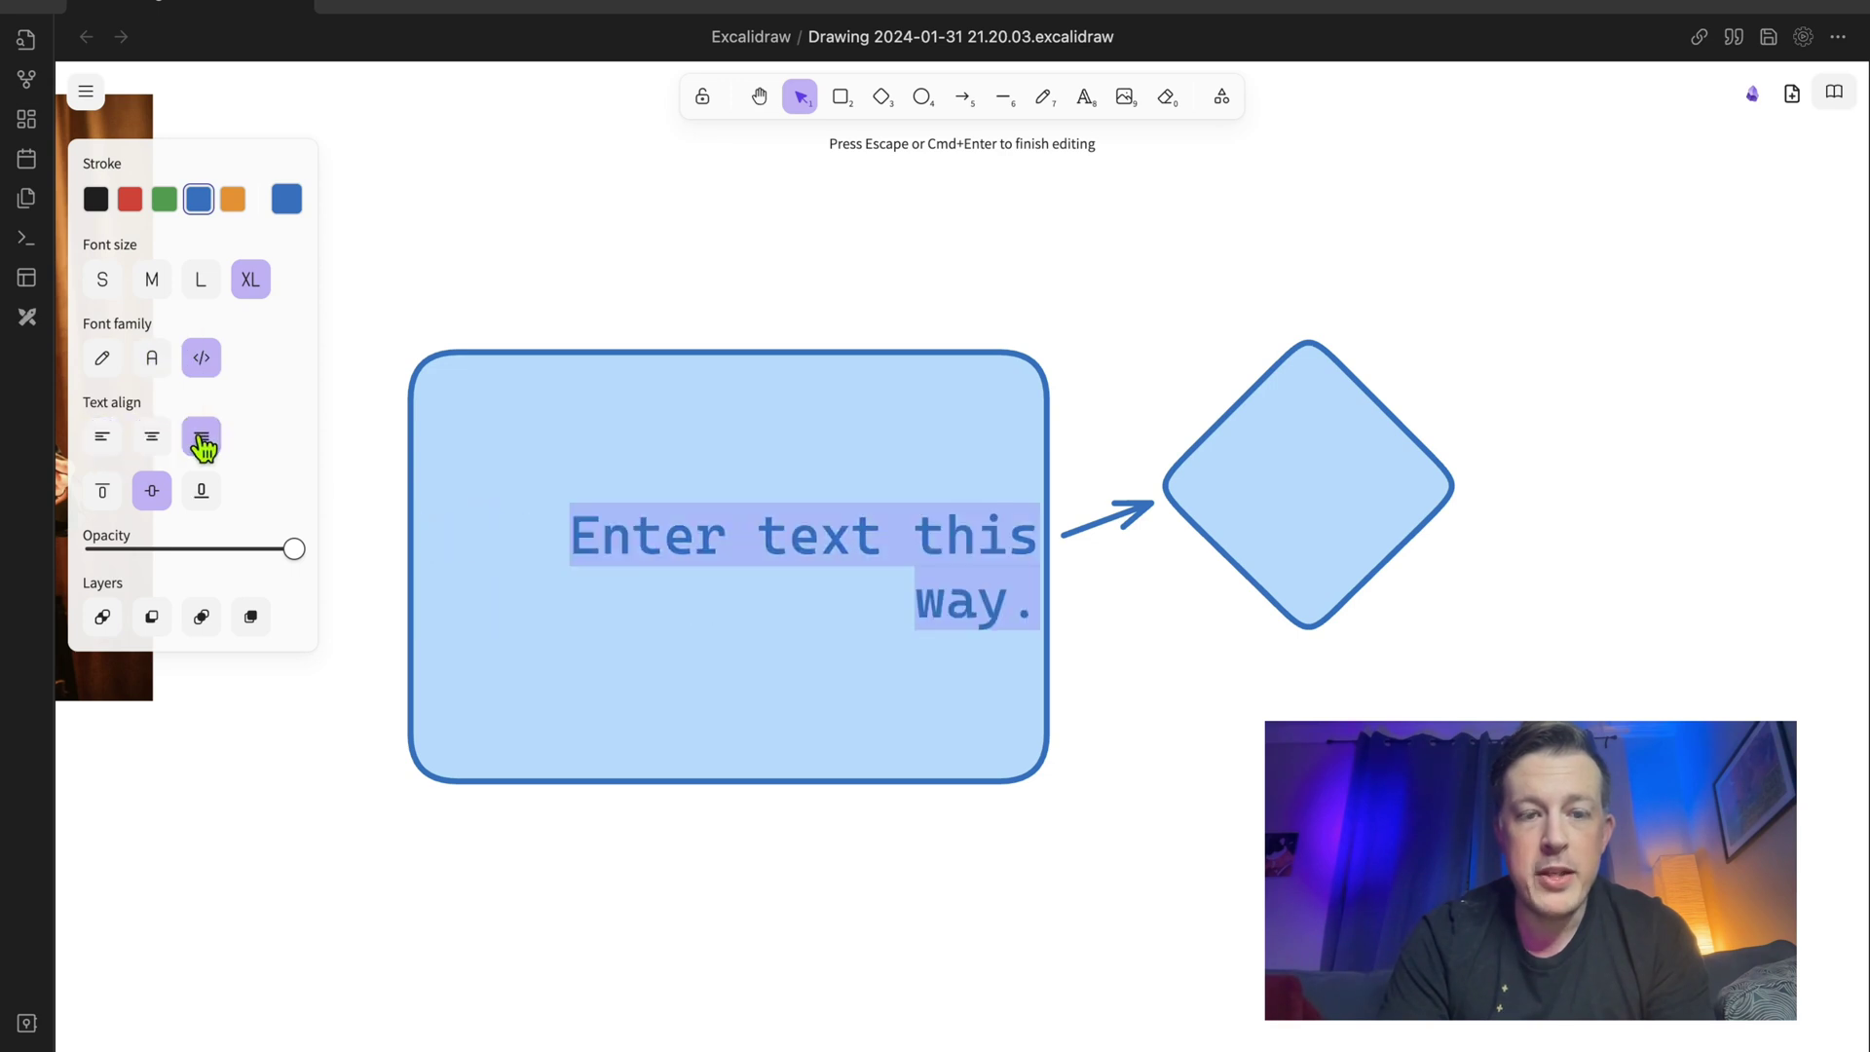
{"action": "left_click", "coordinate": [102, 492]}
{"action": "left_click", "coordinate": [159, 495]}
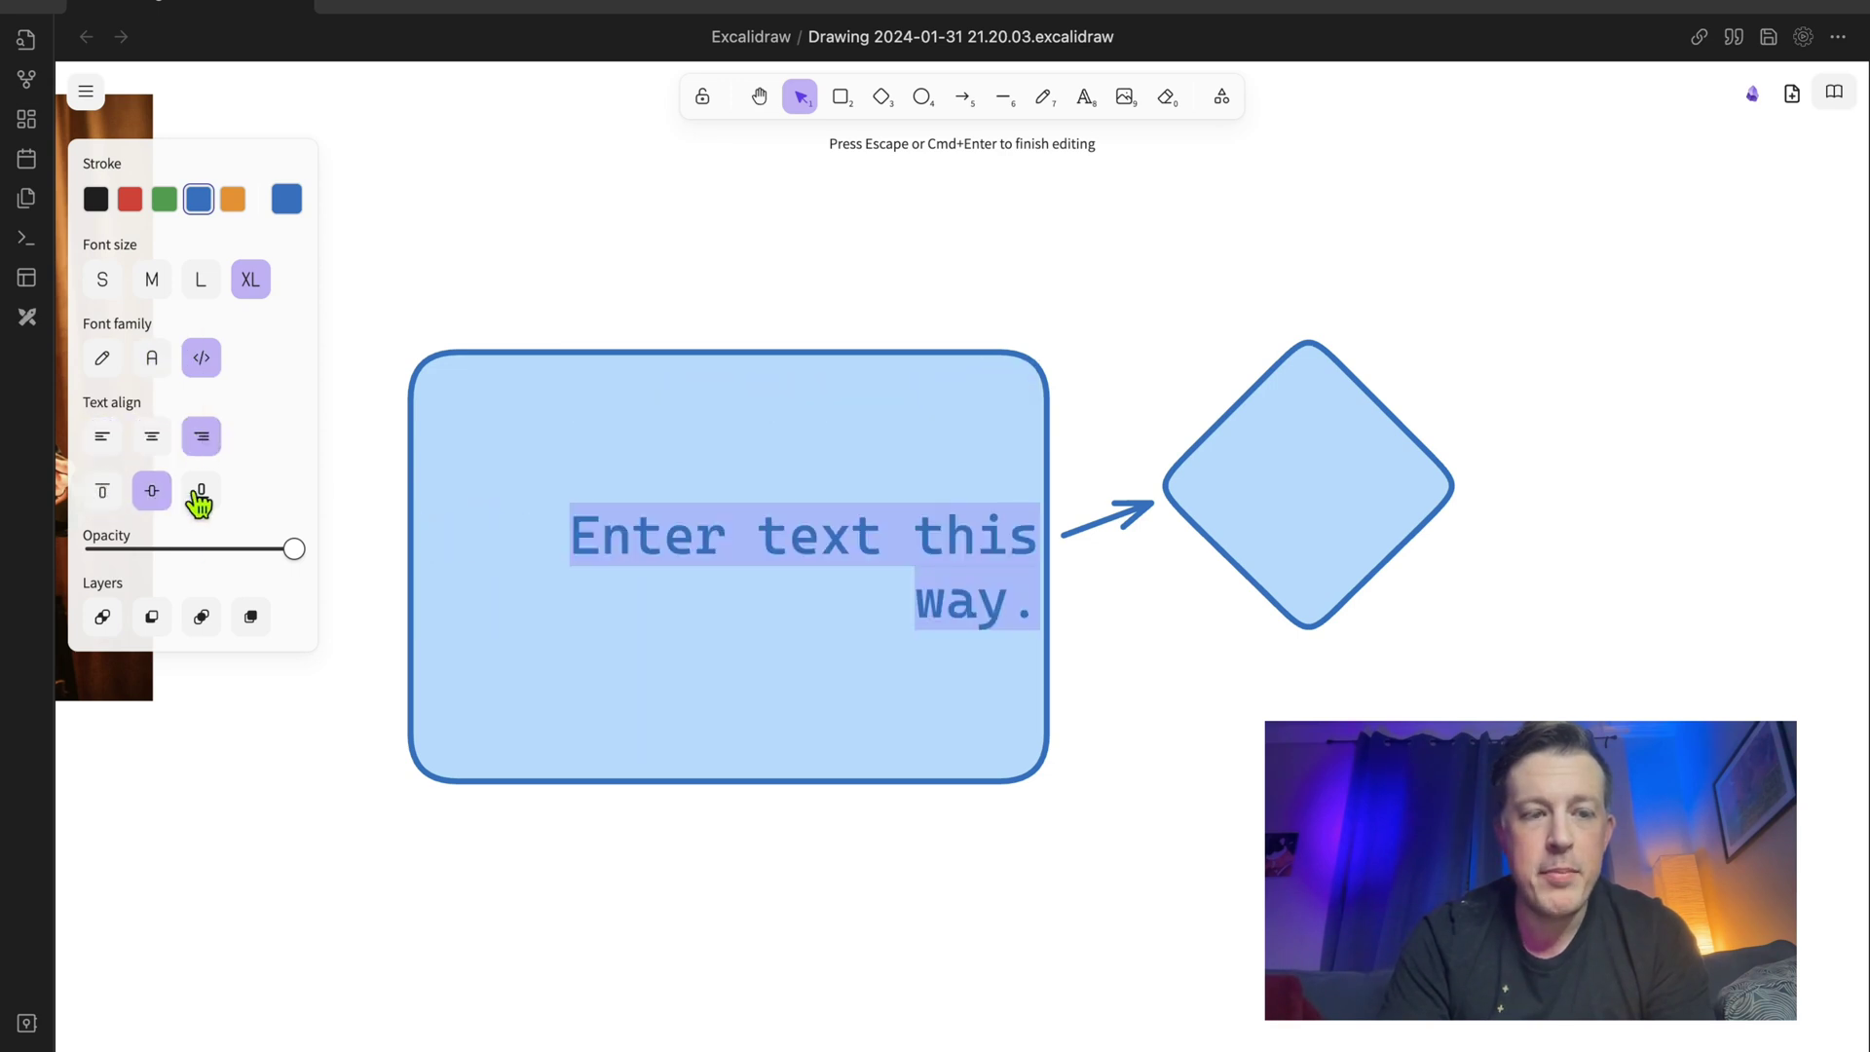
{"action": "left_click", "coordinate": [202, 499]}
{"action": "mouse_move", "coordinate": [288, 547]}
{"action": "left_mouse_down"}
{"action": "mouse_move", "coordinate": [129, 557]}
{"action": "mouse_move", "coordinate": [300, 564]}
{"action": "mouse_move", "coordinate": [88, 564]}
{"action": "mouse_move", "coordinate": [298, 559]}
{"action": "left_mouse_up"}
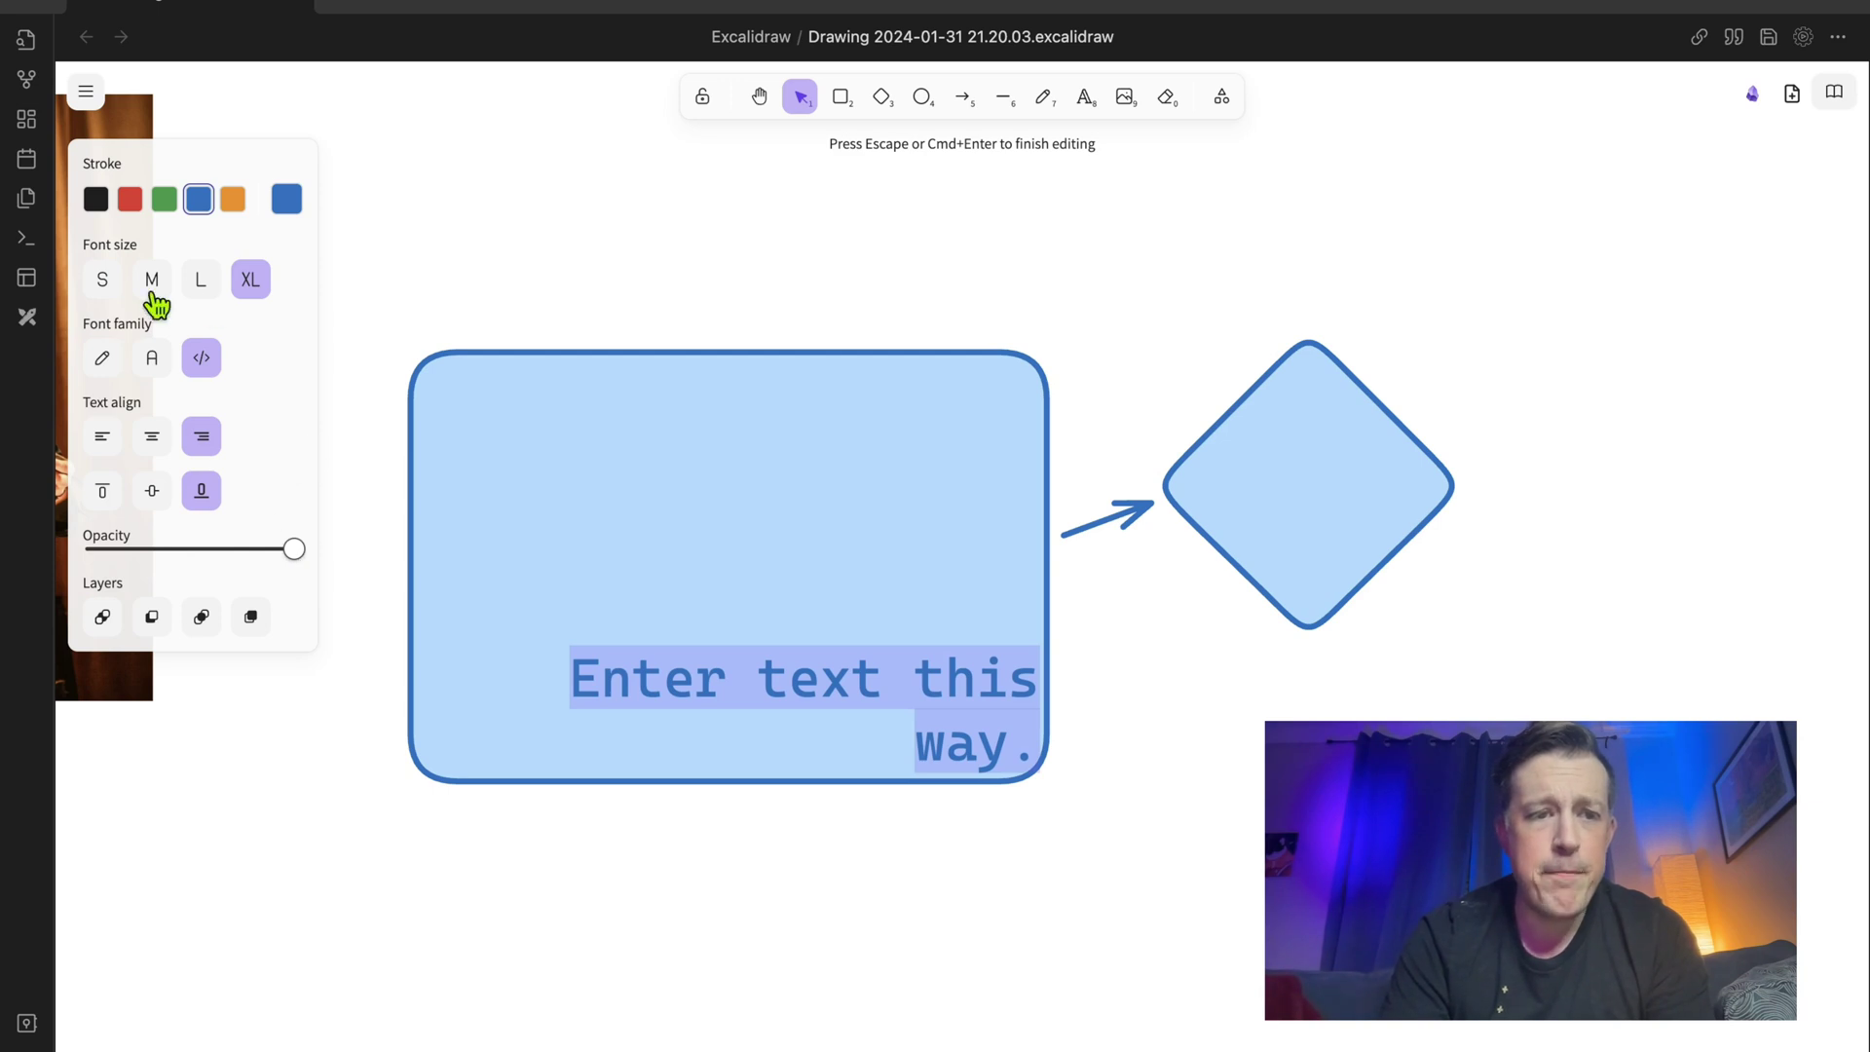
Set the rectangle's text to size M, centred horizontally and vertically, in the code font, and finish editing it.
{"action": "left_click", "coordinate": [103, 281]}
{"action": "left_click", "coordinate": [154, 282]}
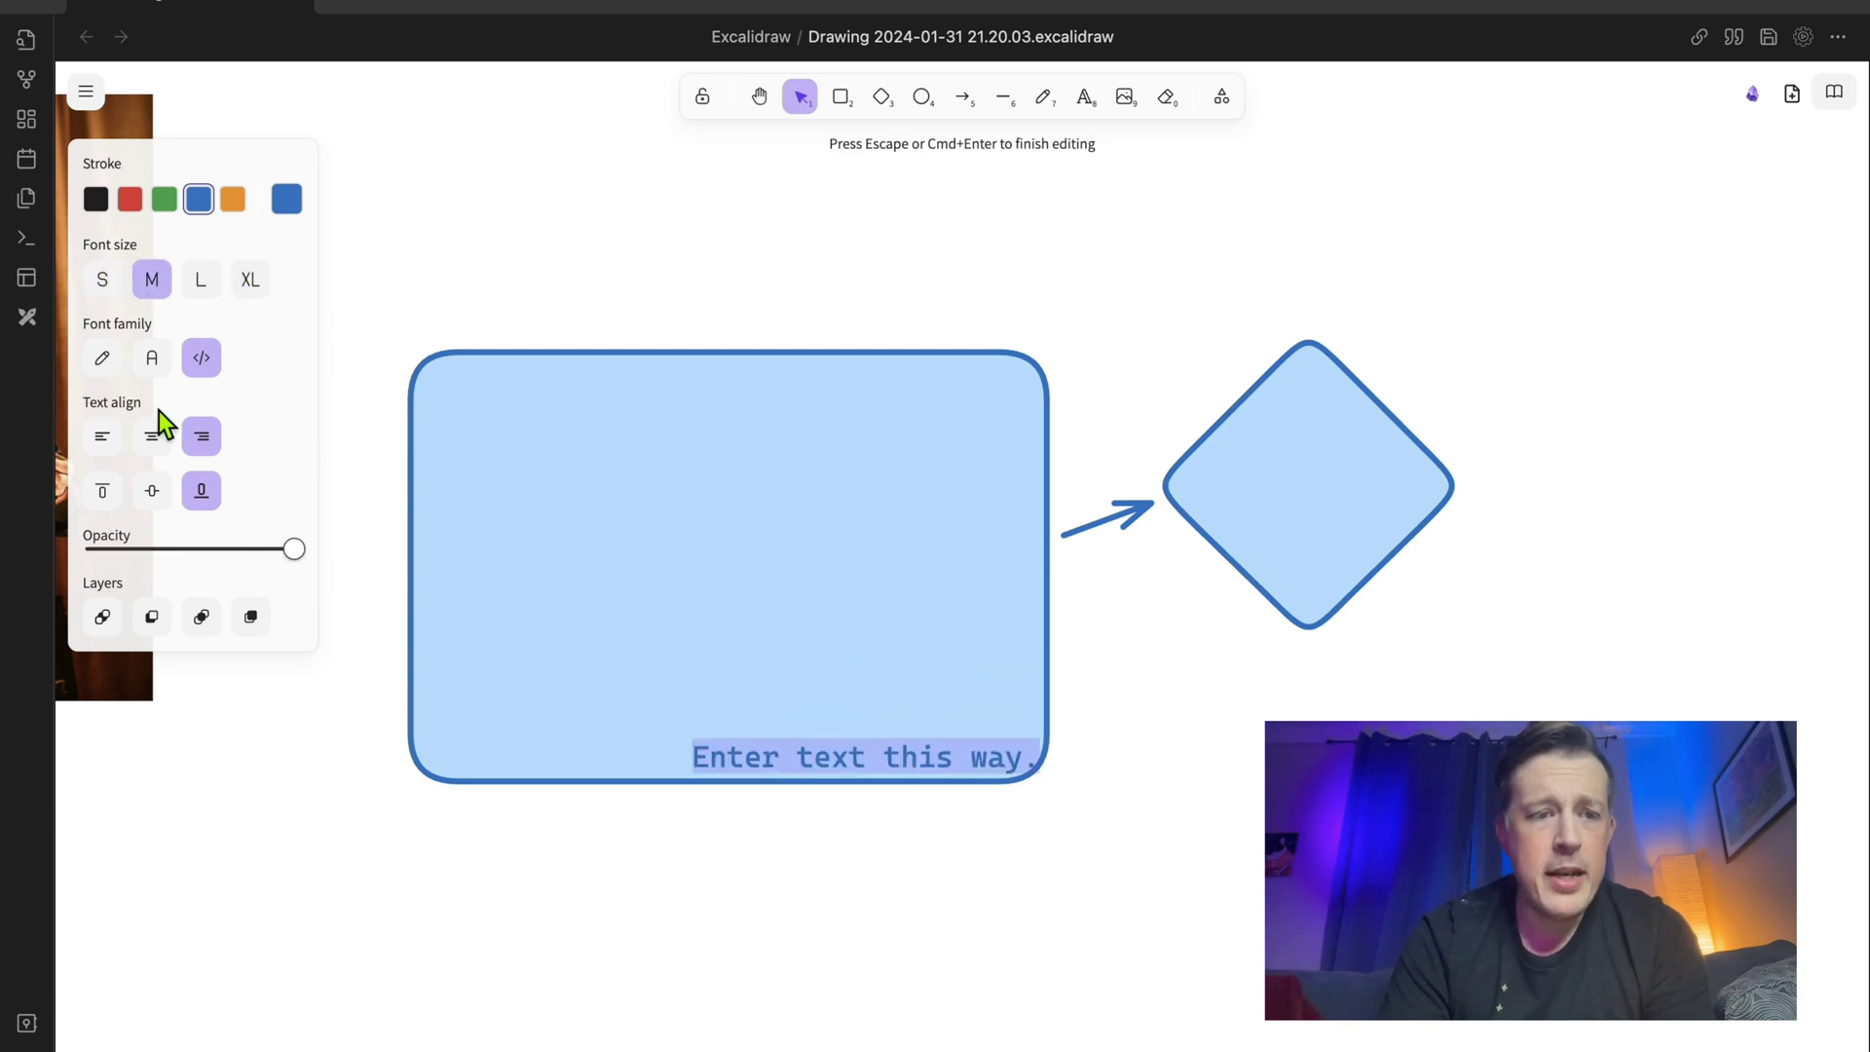
{"action": "left_click", "coordinate": [152, 490]}
{"action": "left_click", "coordinate": [152, 436]}
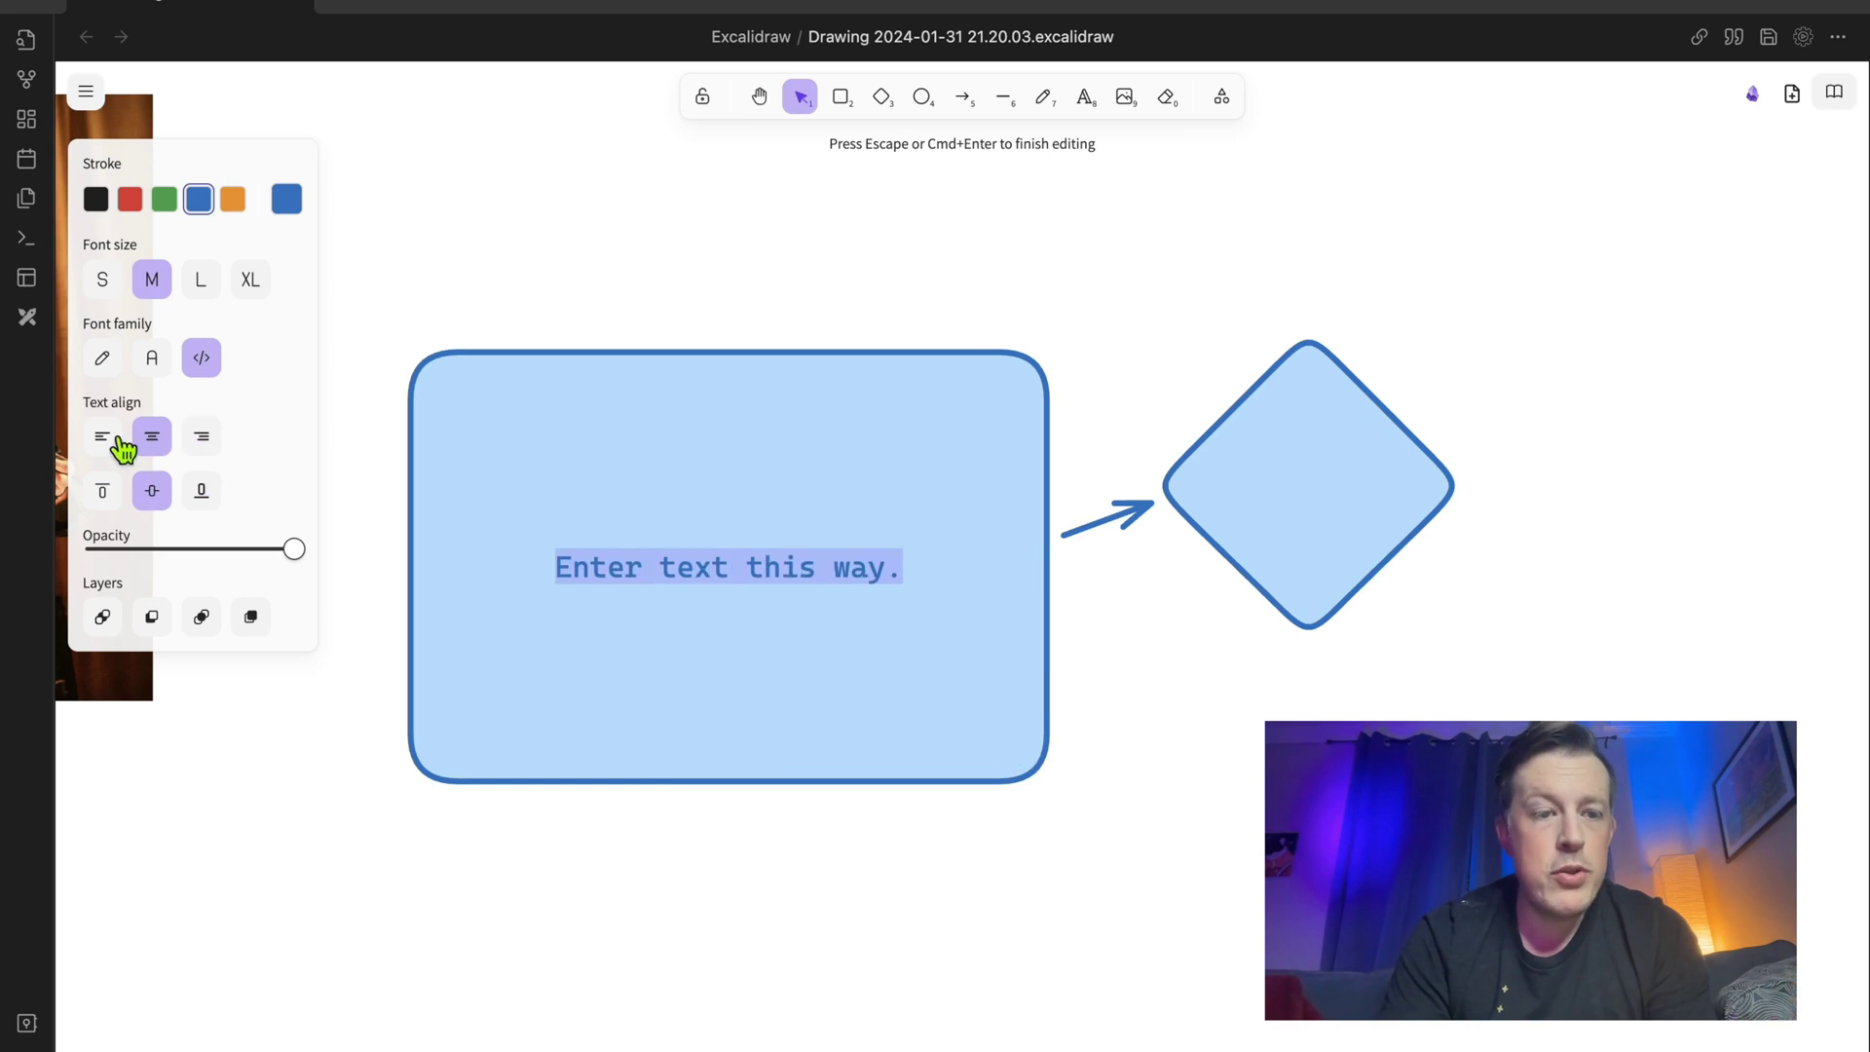
{"action": "left_click", "coordinate": [152, 357]}
{"action": "left_click", "coordinate": [202, 357]}
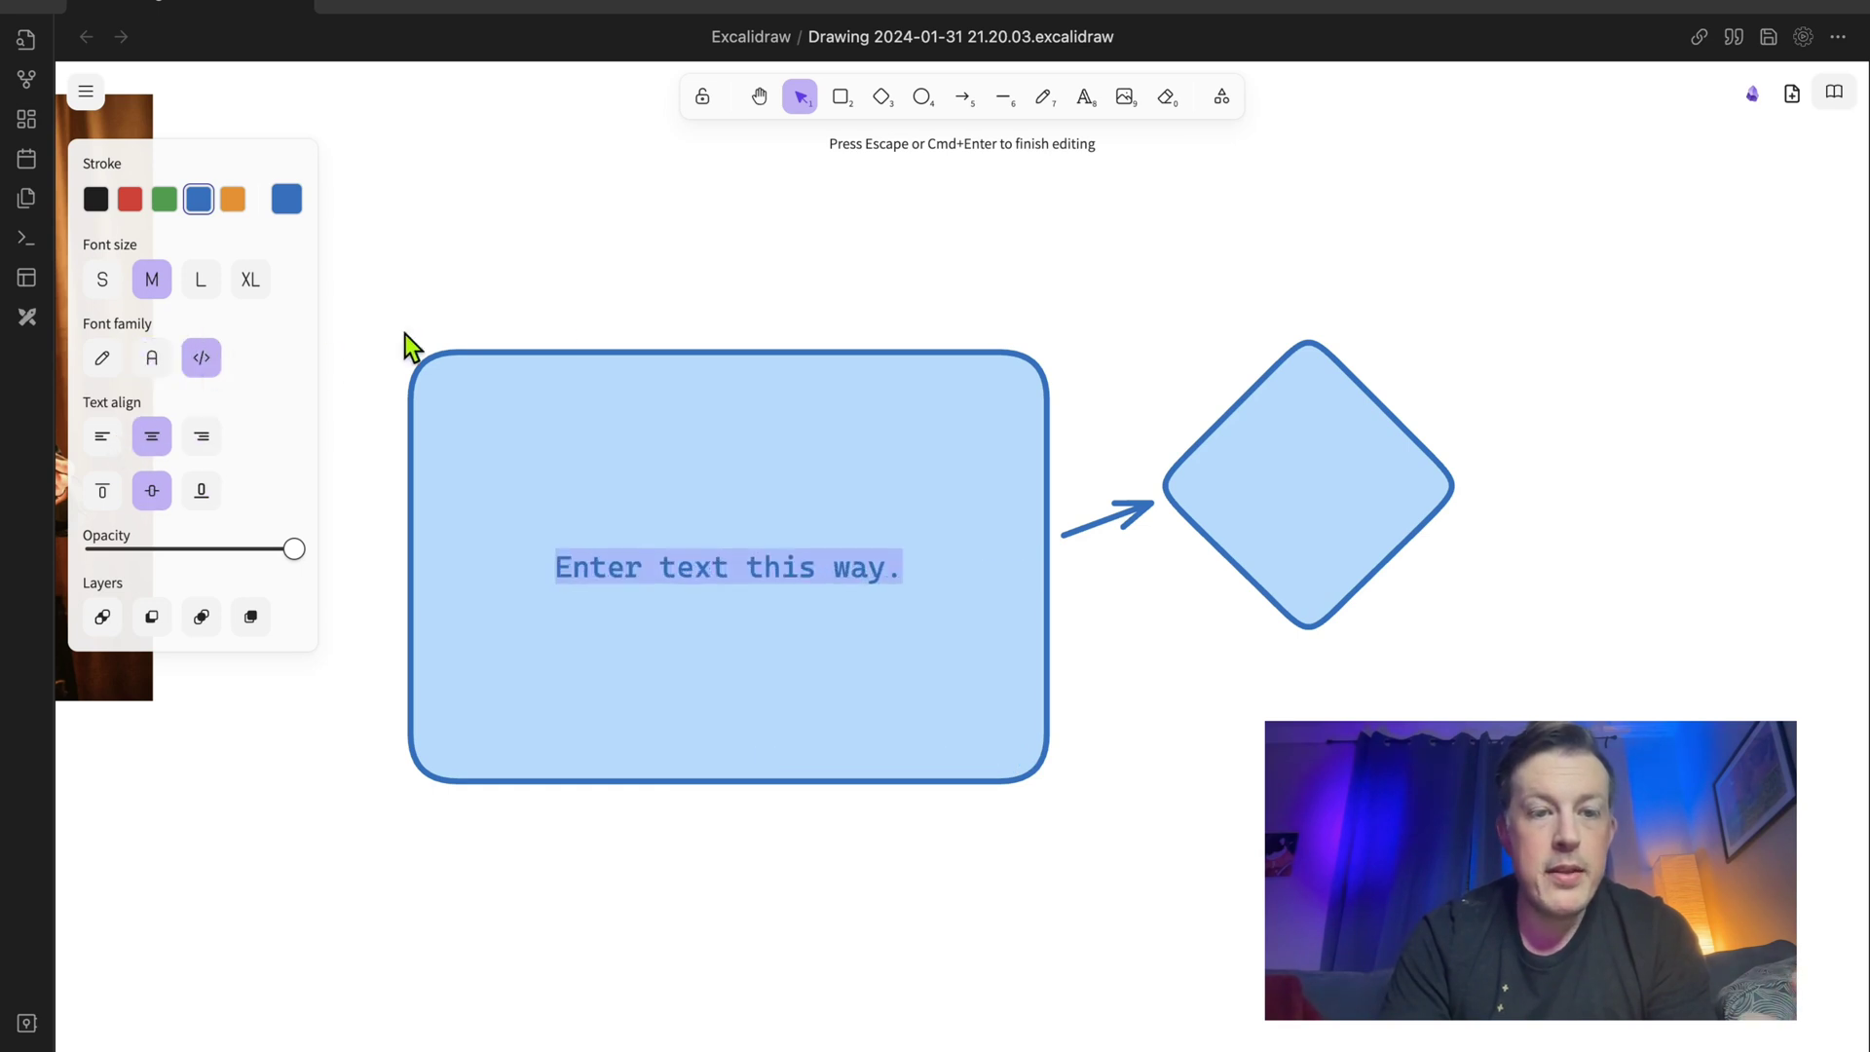
{"action": "left_click", "coordinate": [561, 321]}
Add the text "Remember the text options" inside the diamond.
{"action": "left_click", "coordinate": [1344, 502]}
{"action": "double_click", "coordinate": [1345, 505]}
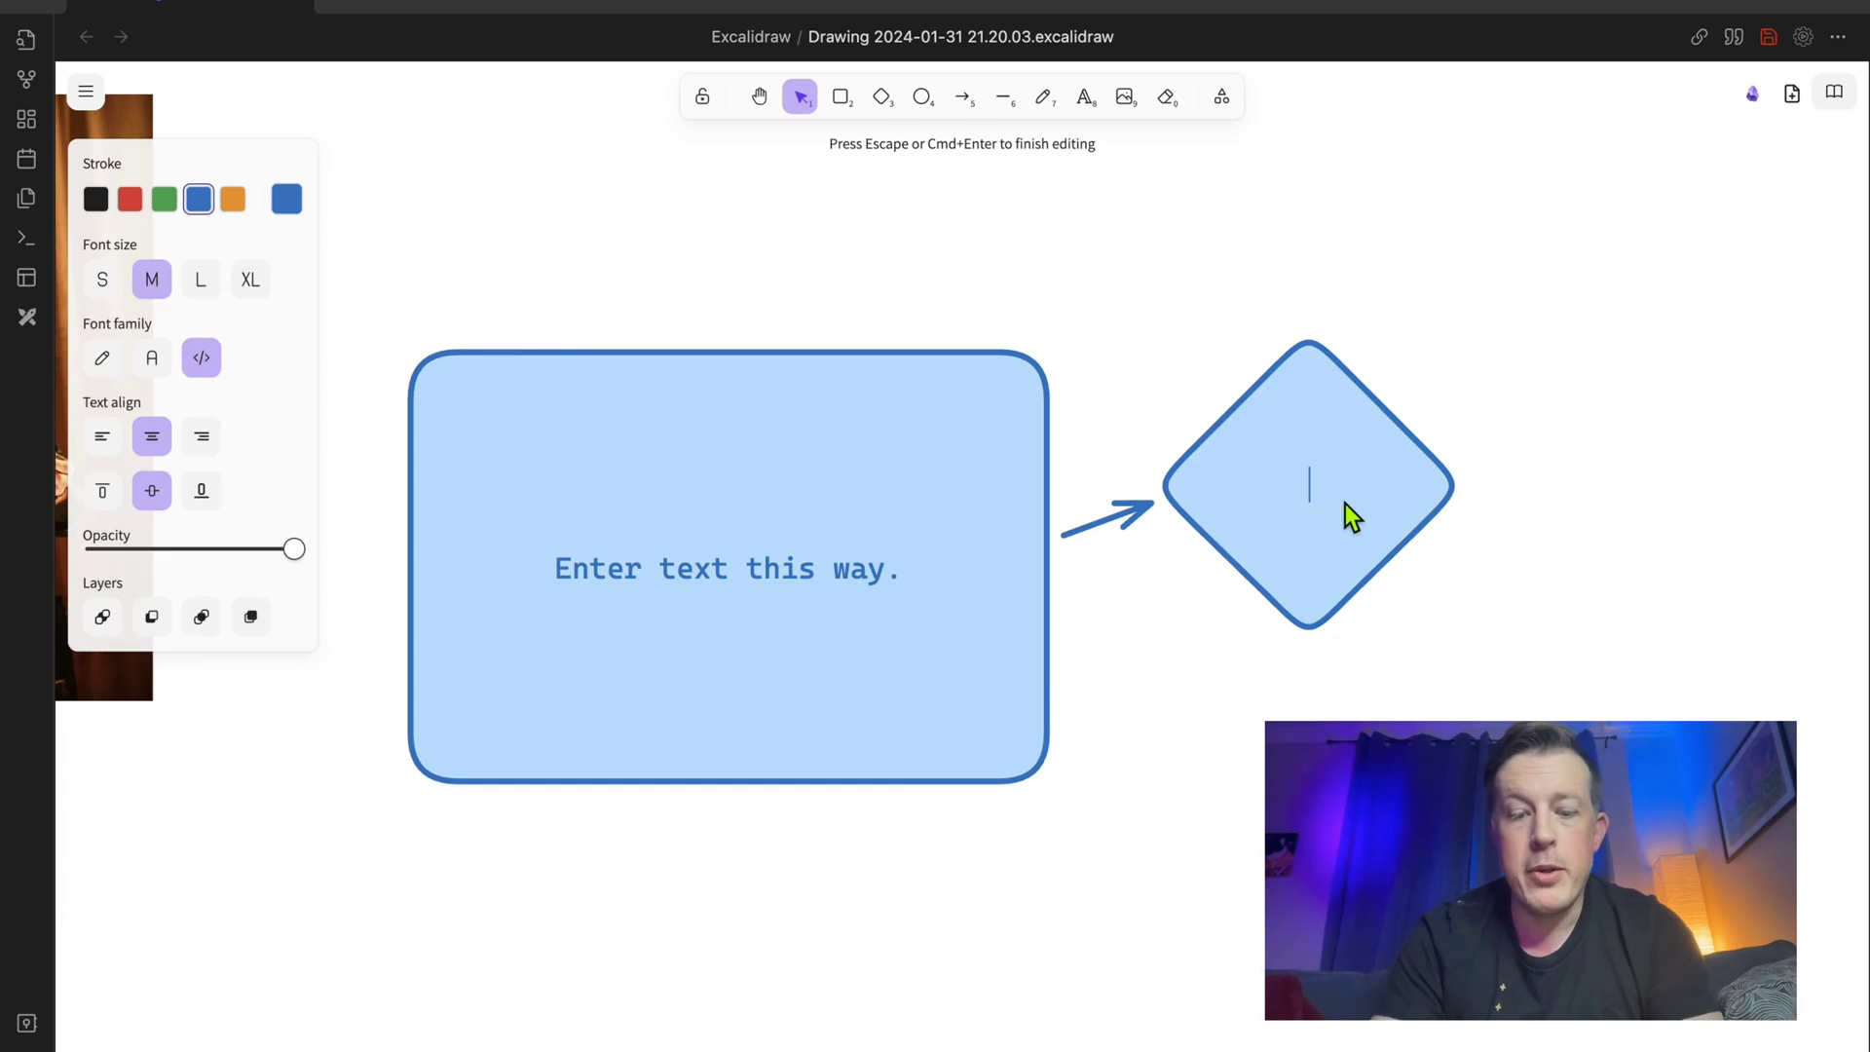
{"action": "type", "text": "Remember th"}
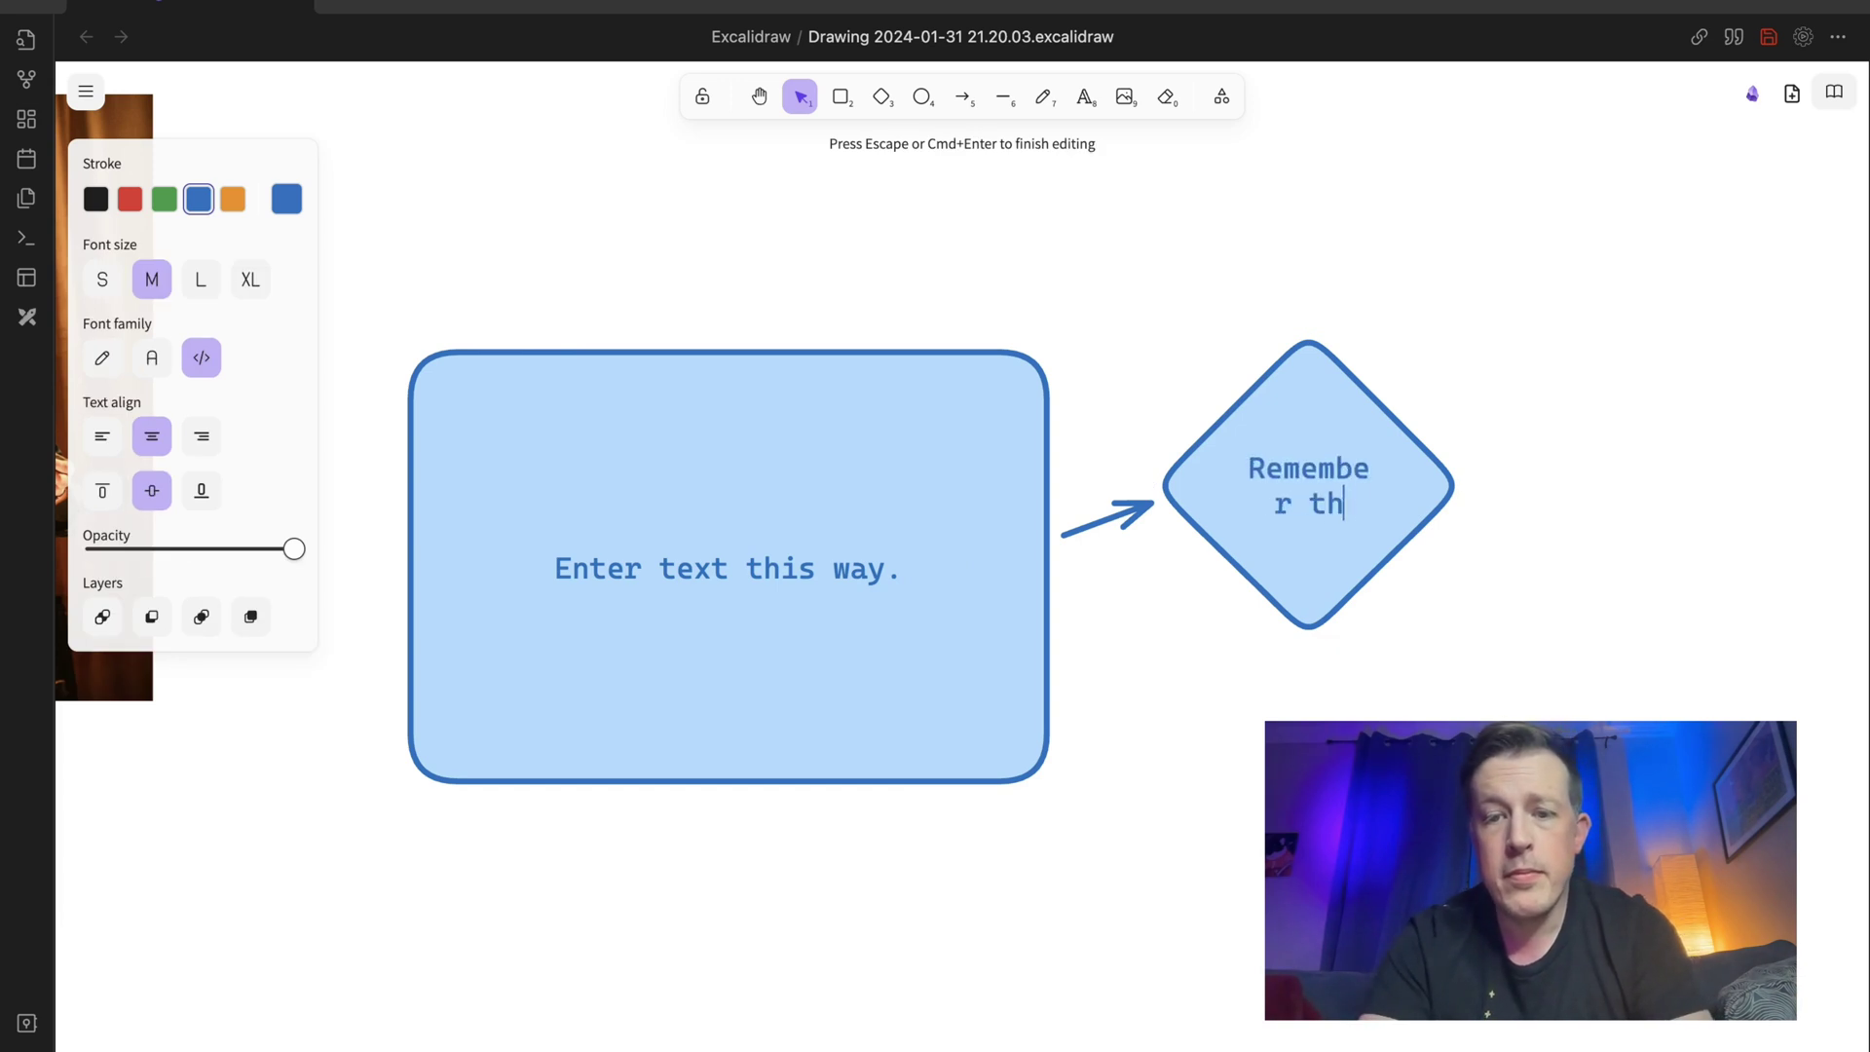
{"action": "type", "text": "e text opti"}
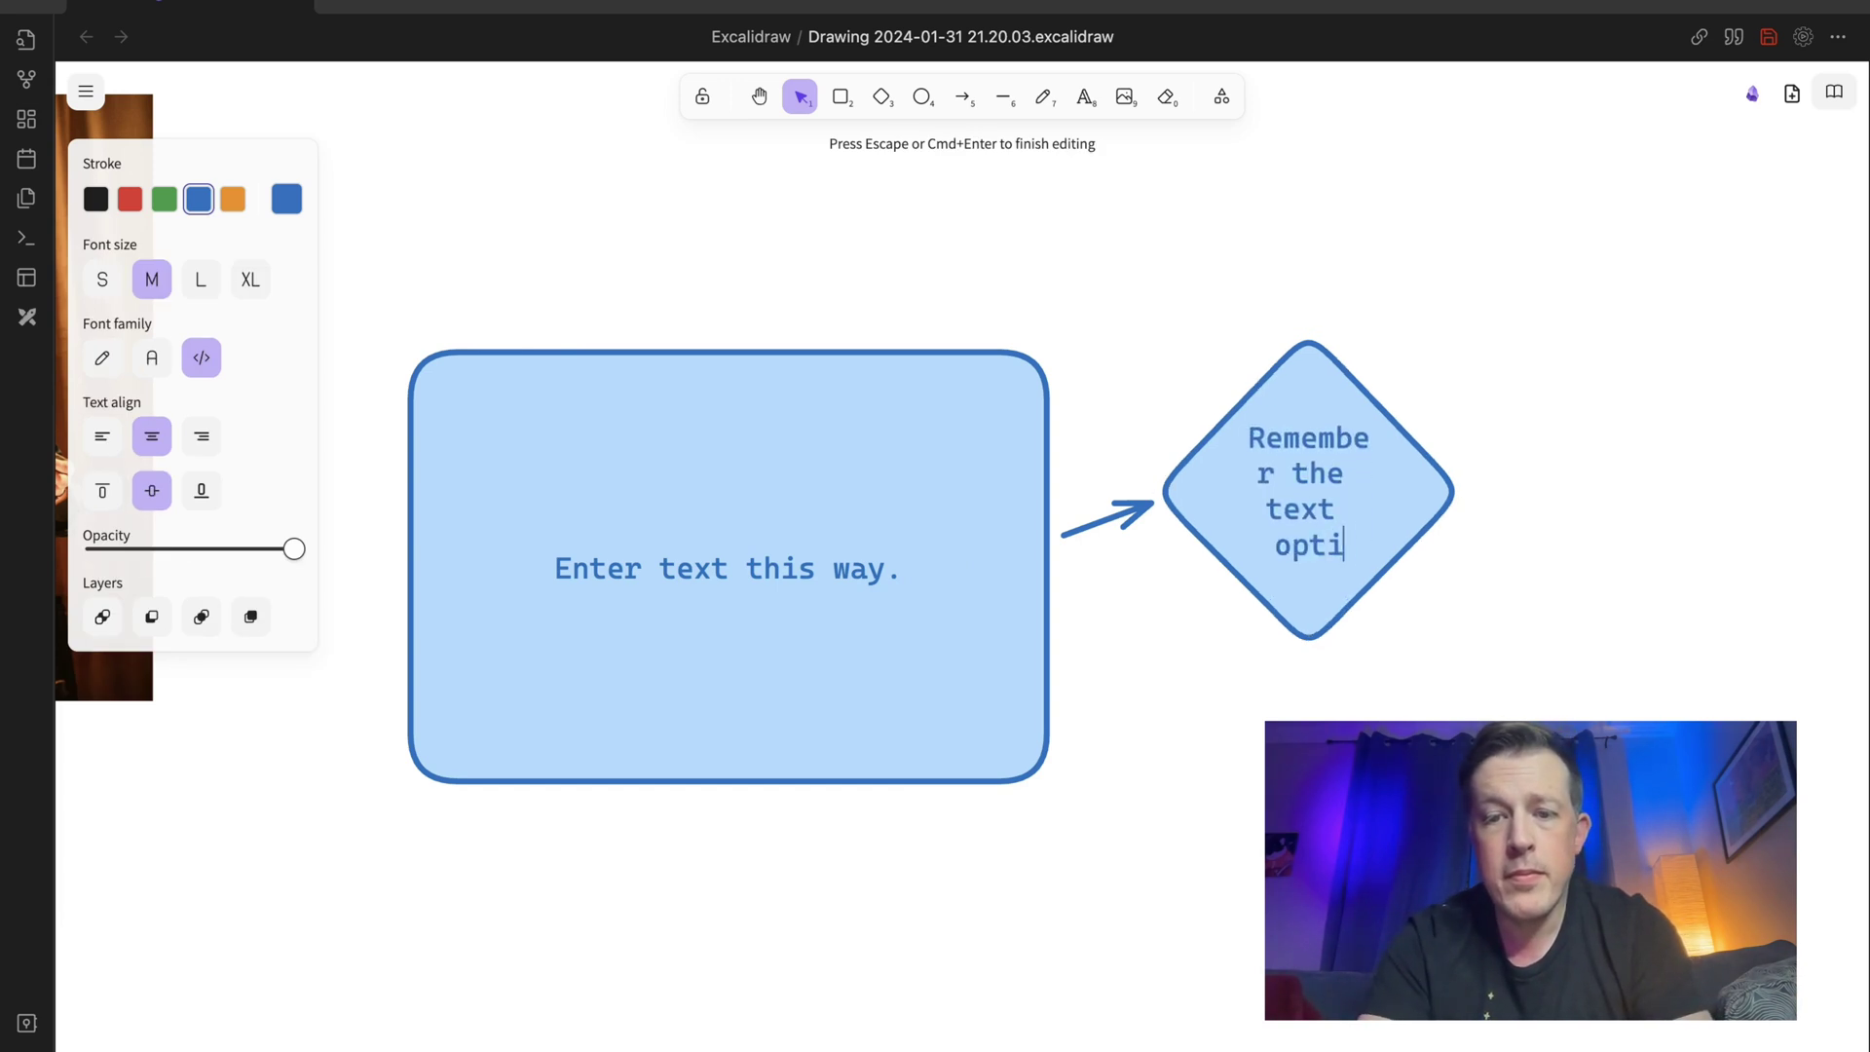
{"action": "type", "text": "ons"}
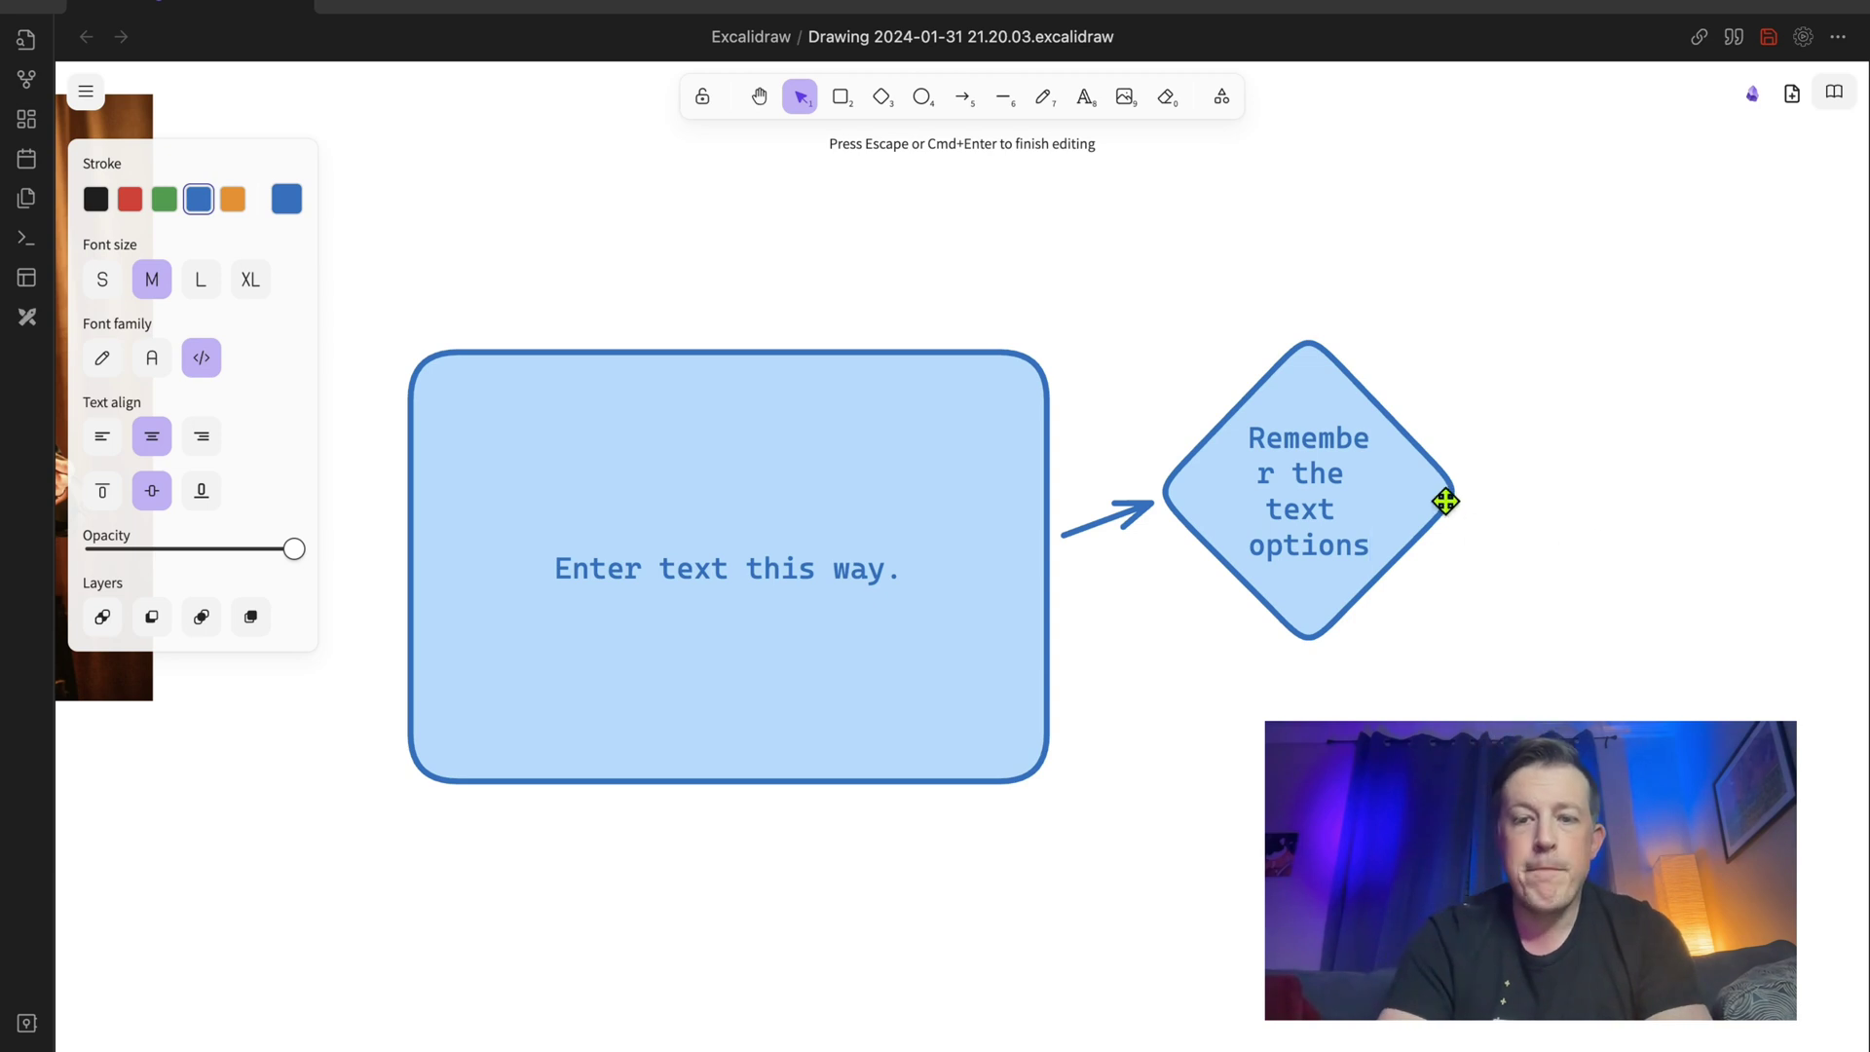
Widen the diamond so "Remember" fits on one line, and move the diamond down and farther away from the rectangle.
{"action": "left_click", "coordinate": [1451, 501]}
{"action": "left_click_drag", "start_coordinate": [1468, 496], "coordinate": [1521, 492]}
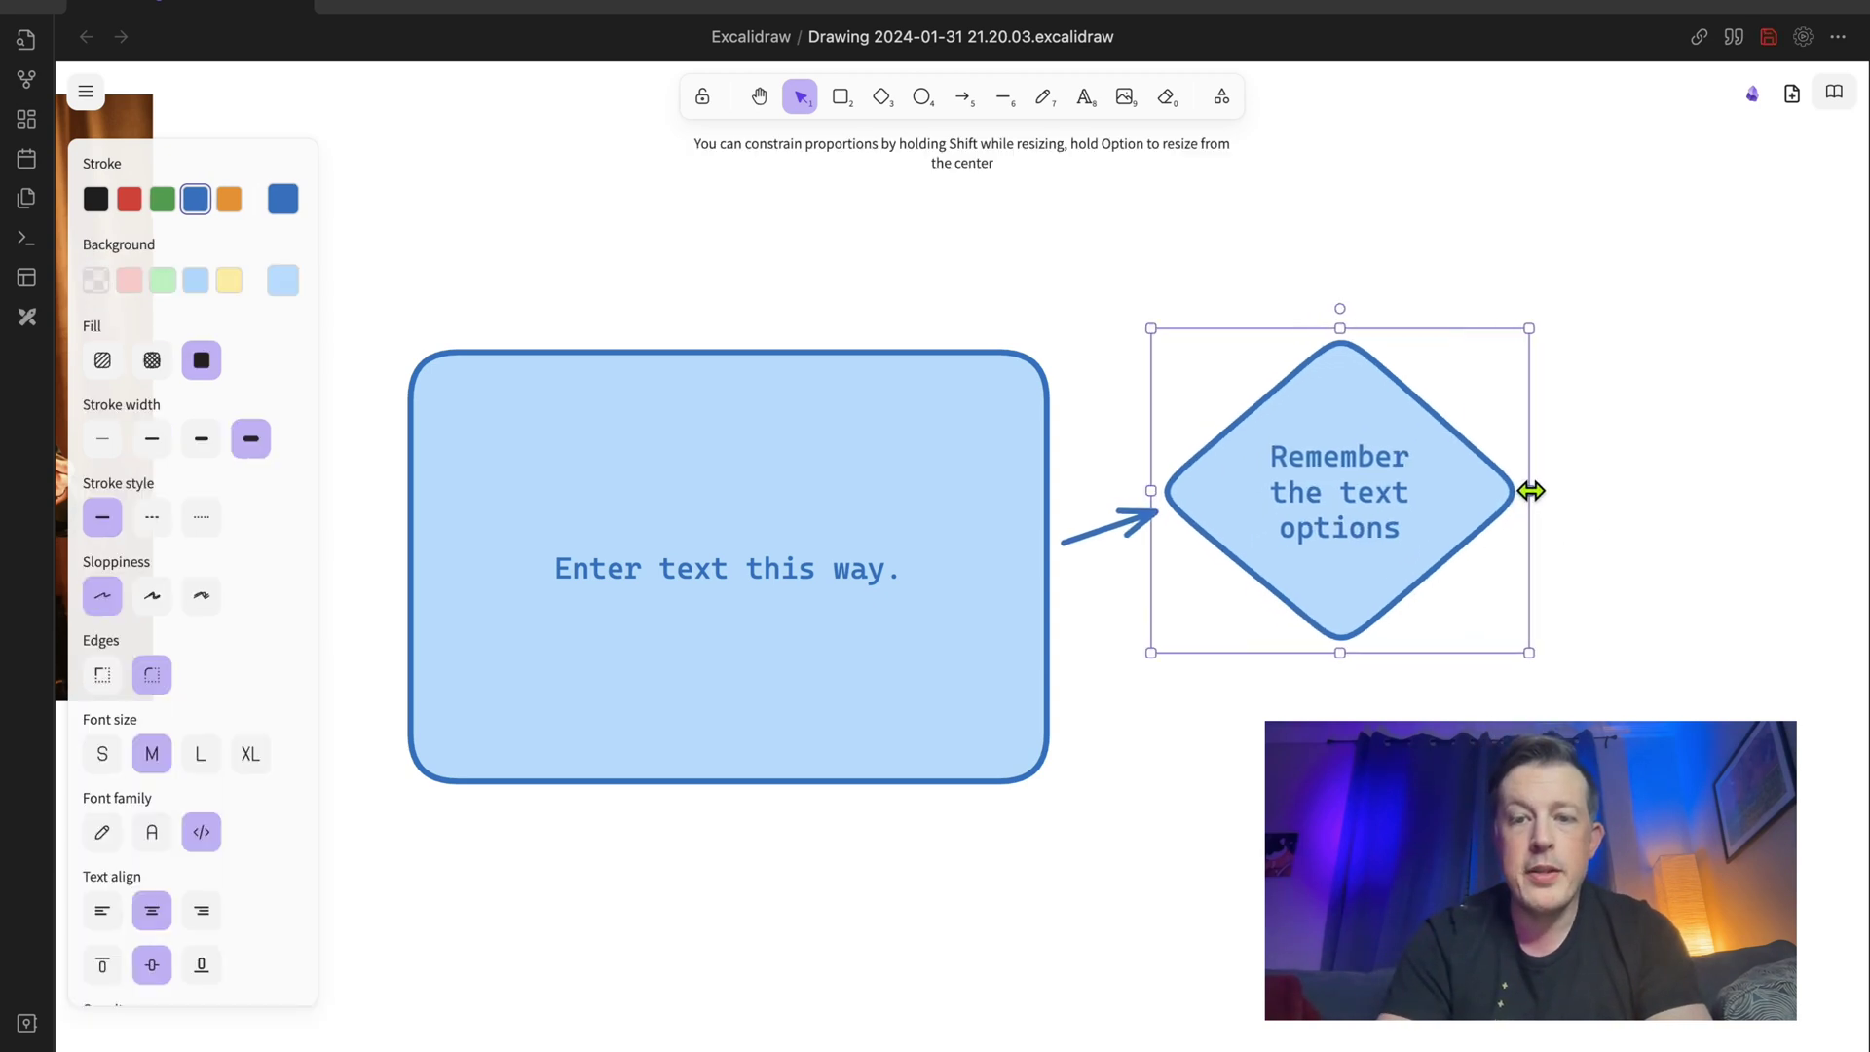
{"action": "key", "text": "Escape"}
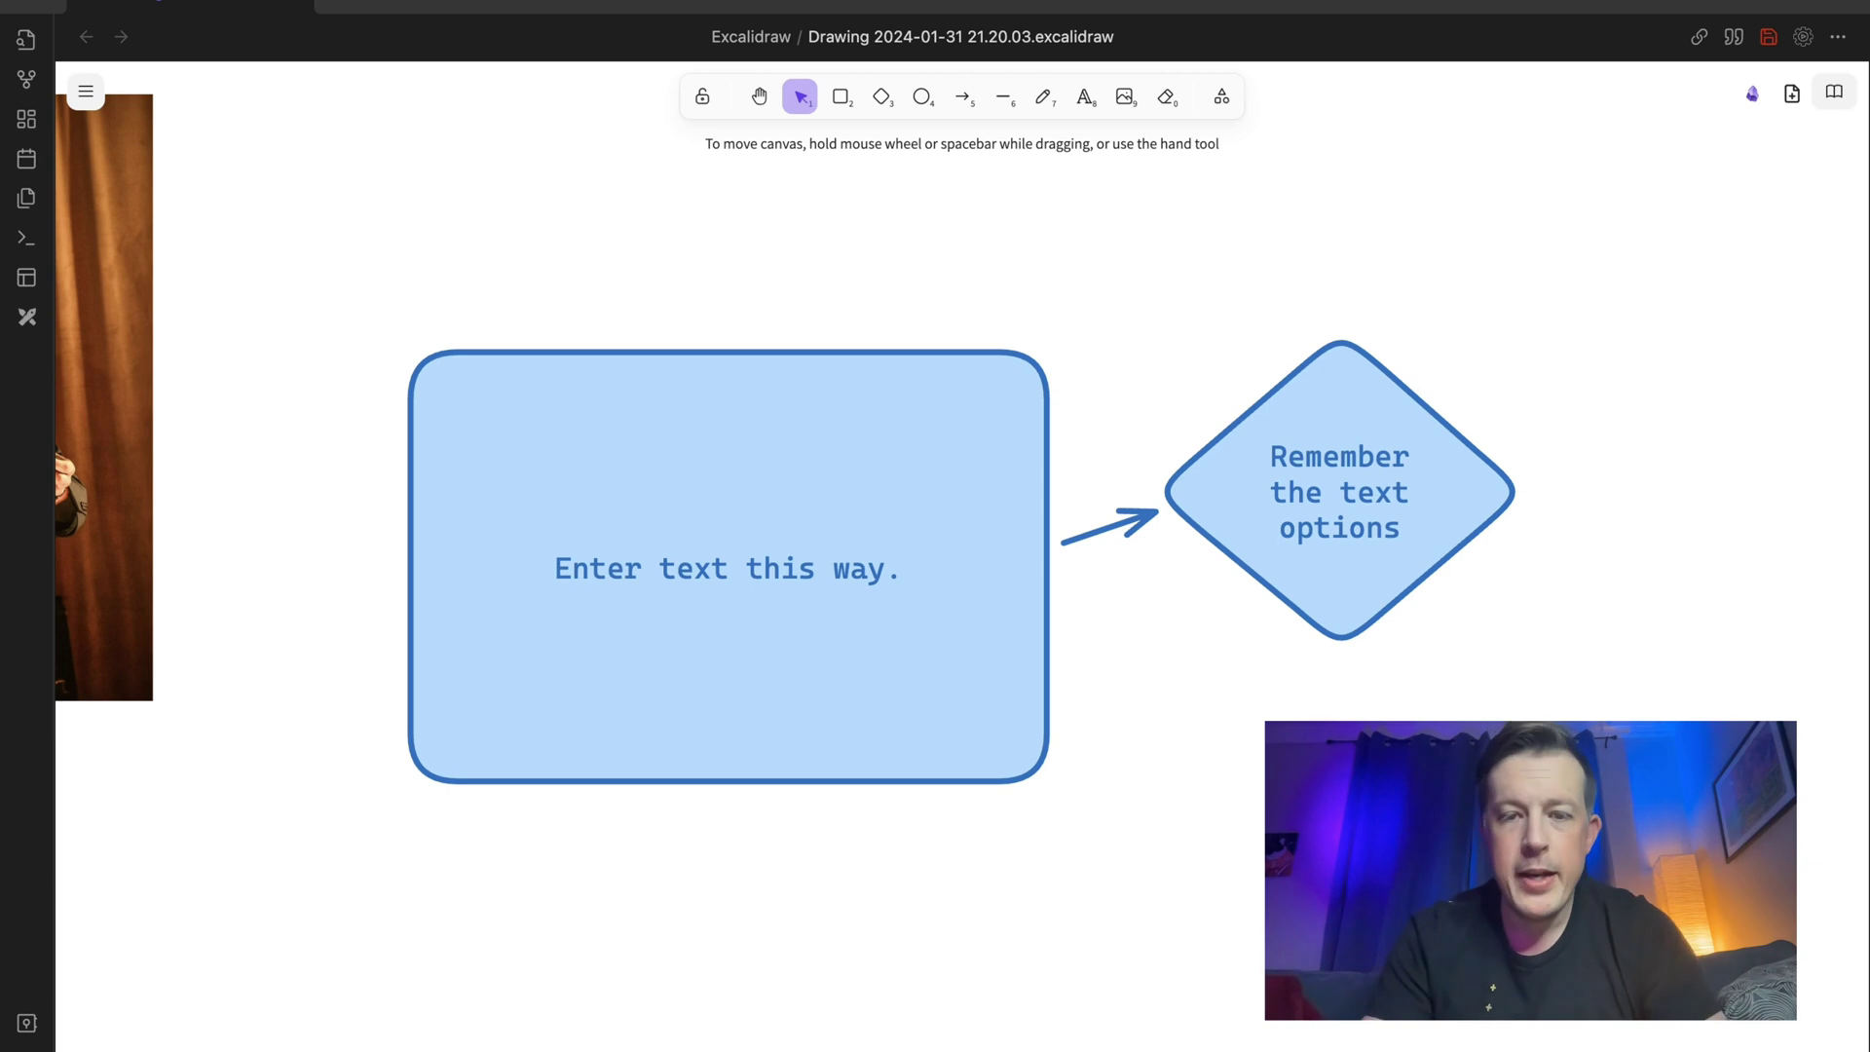
{"action": "left_click_drag", "start_coordinate": [1387, 561], "coordinate": [1600, 650]}
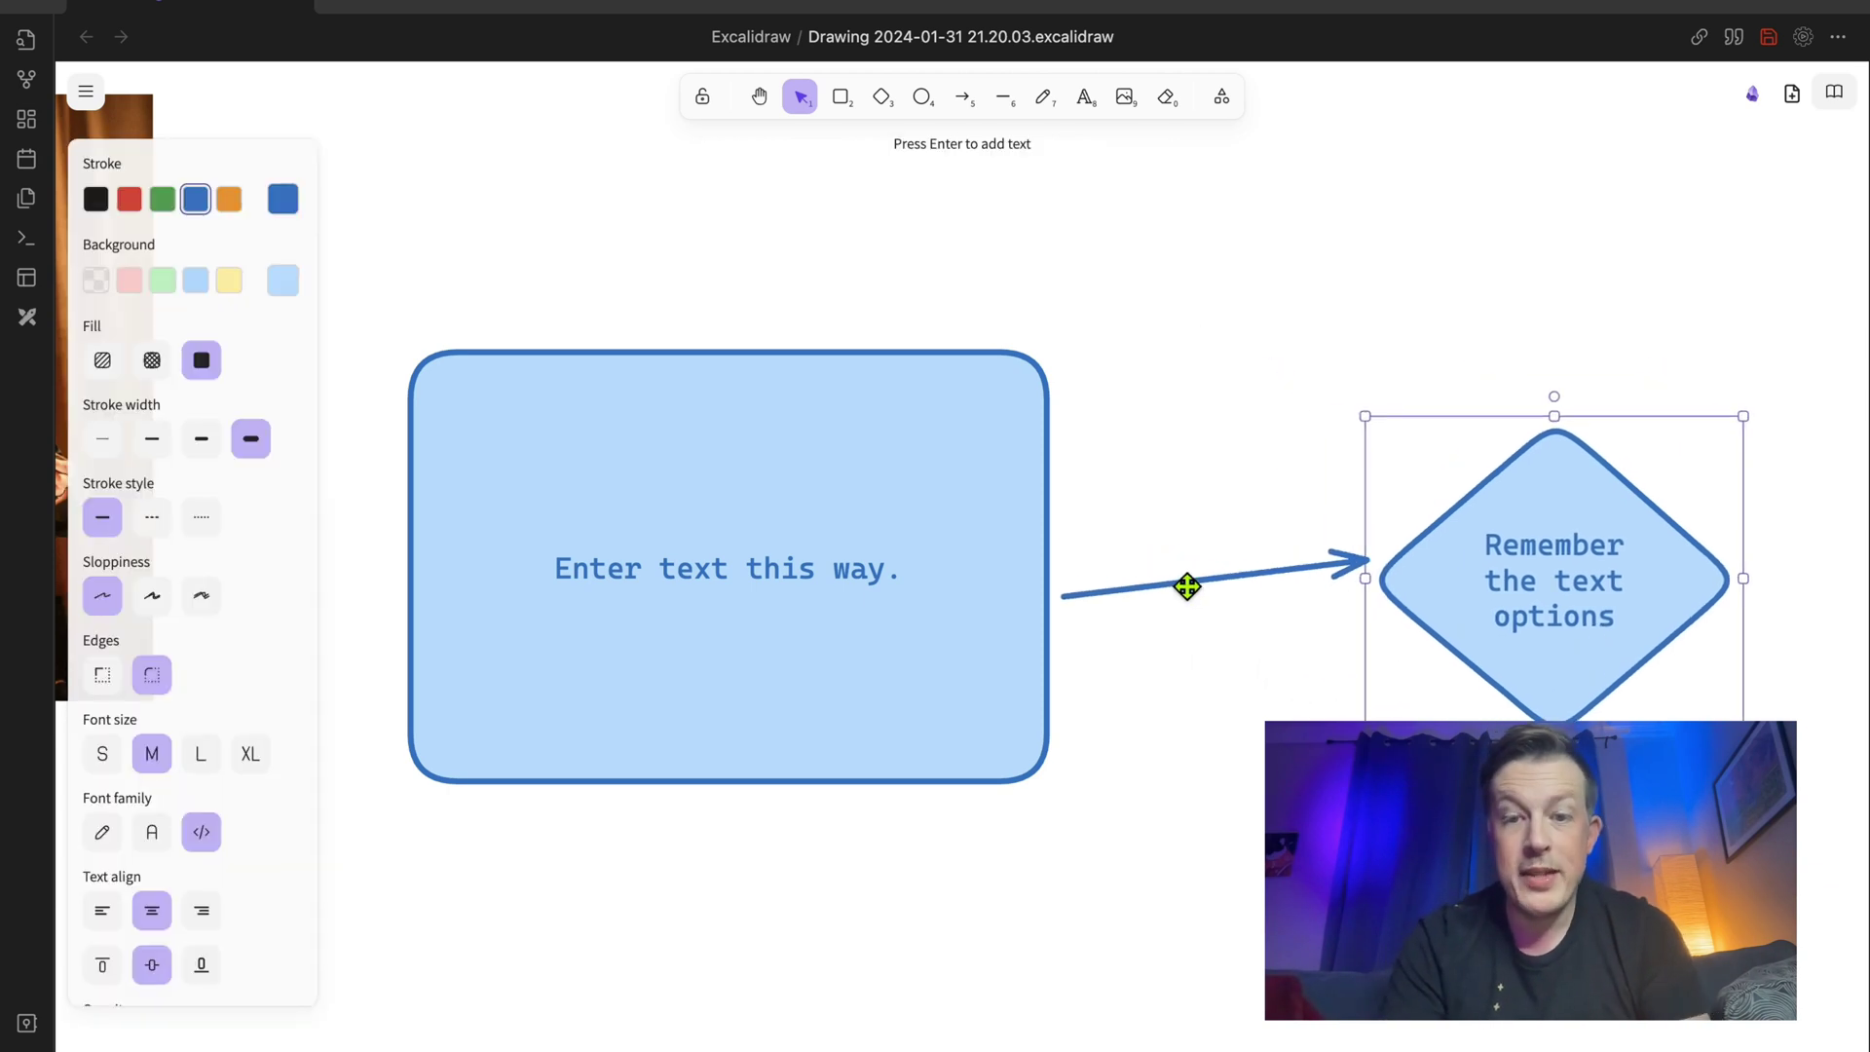
{"action": "left_click", "coordinate": [962, 97]}
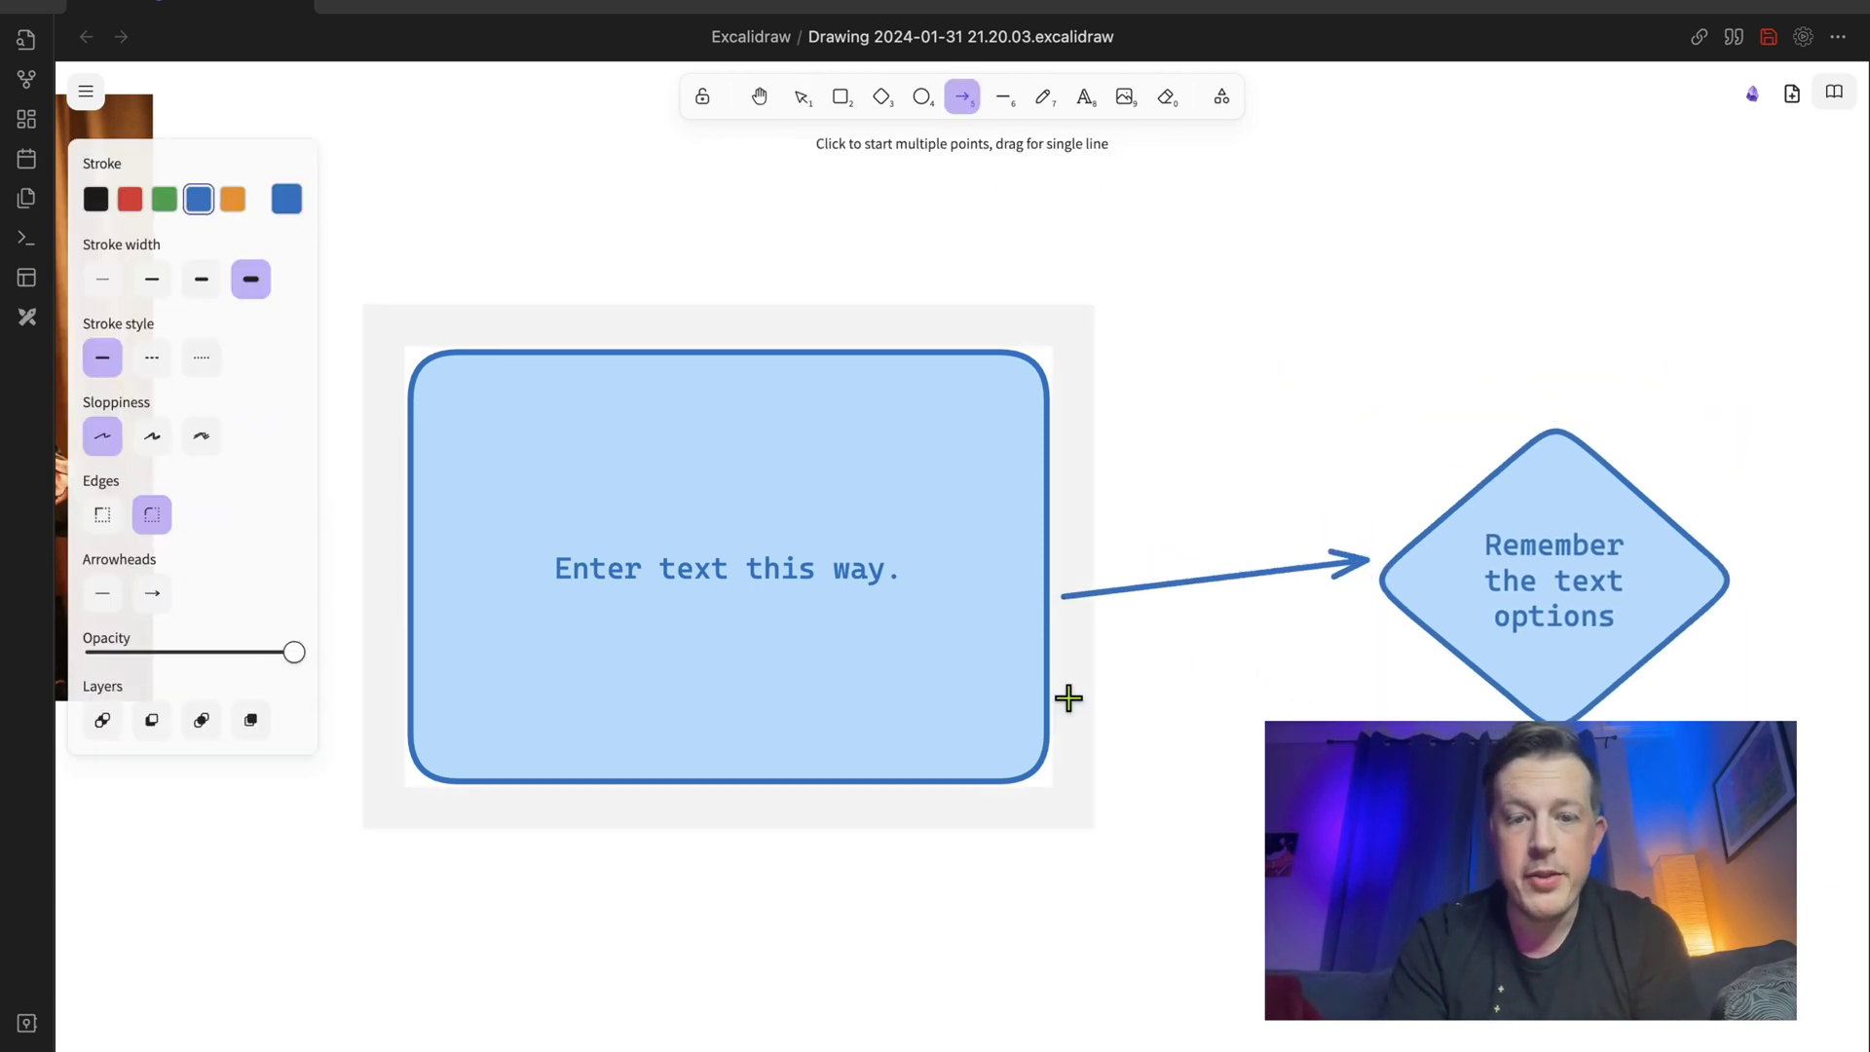
{"action": "left_click_drag", "start_coordinate": [1128, 704], "coordinate": [1189, 748]}
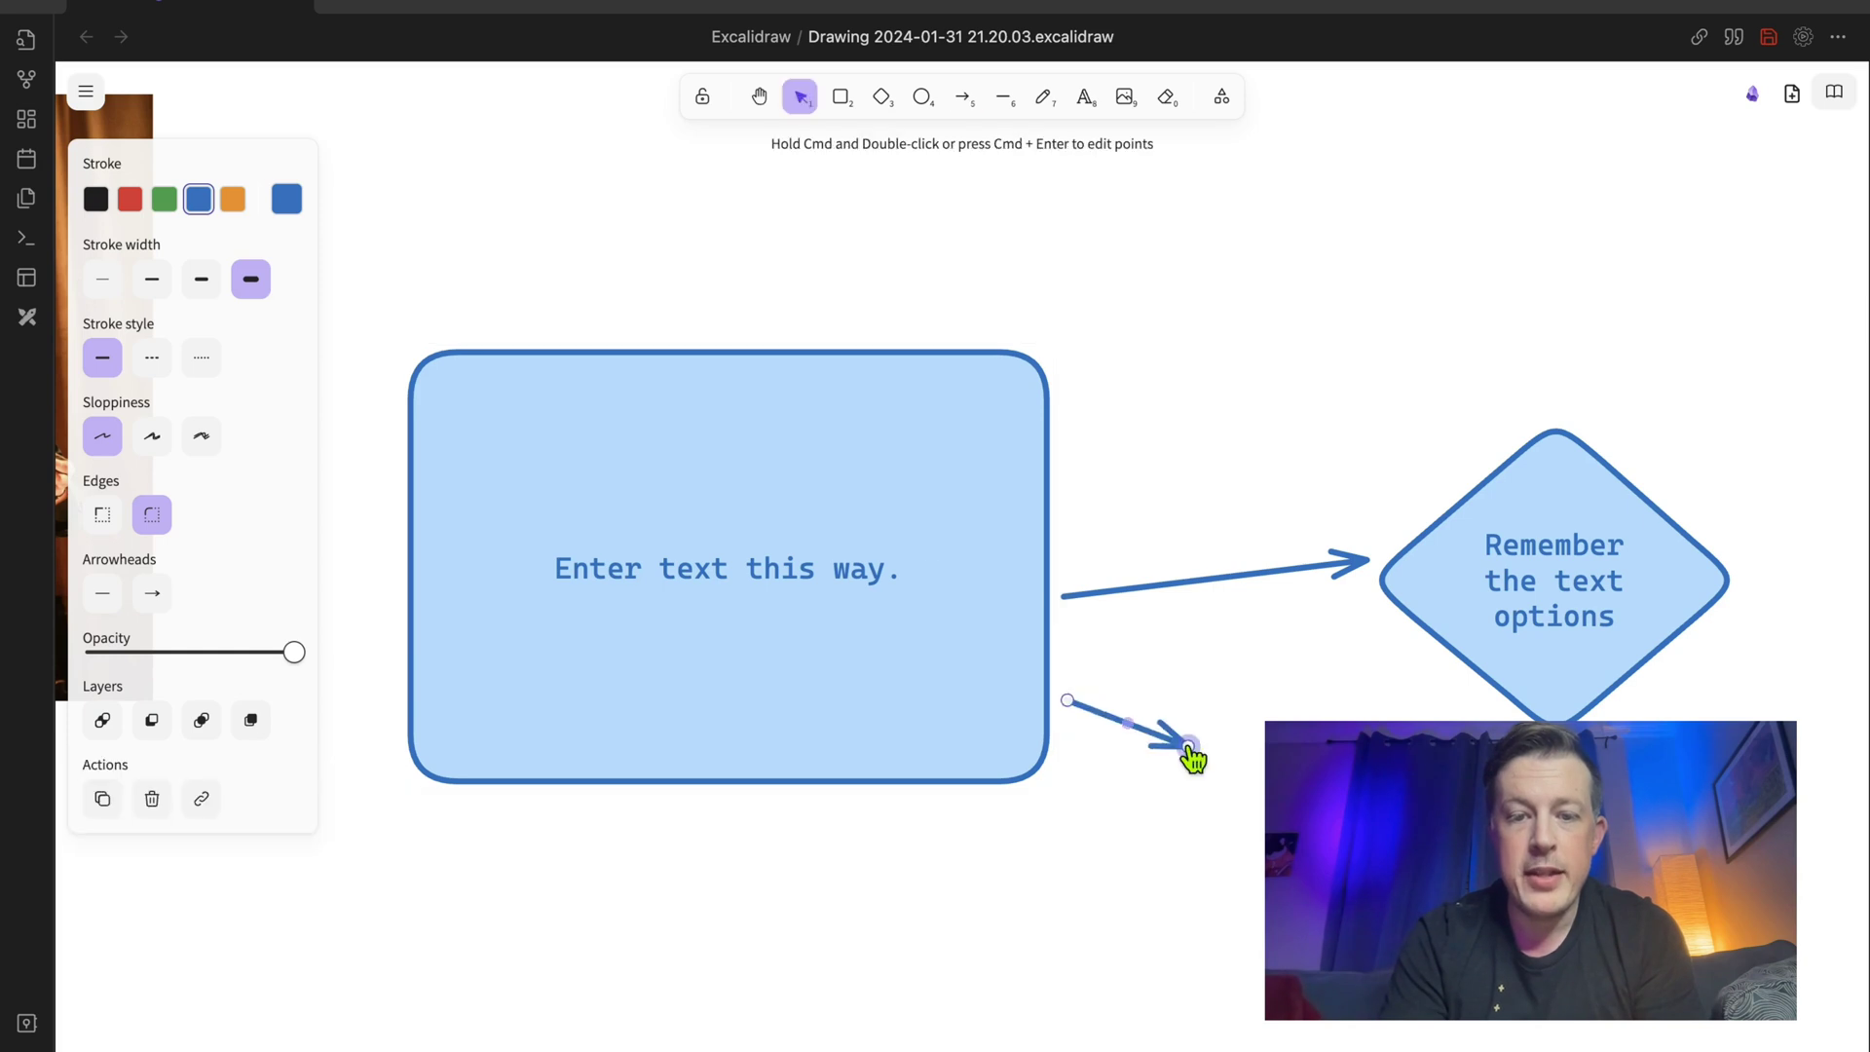
{"action": "key", "text": "Delete"}
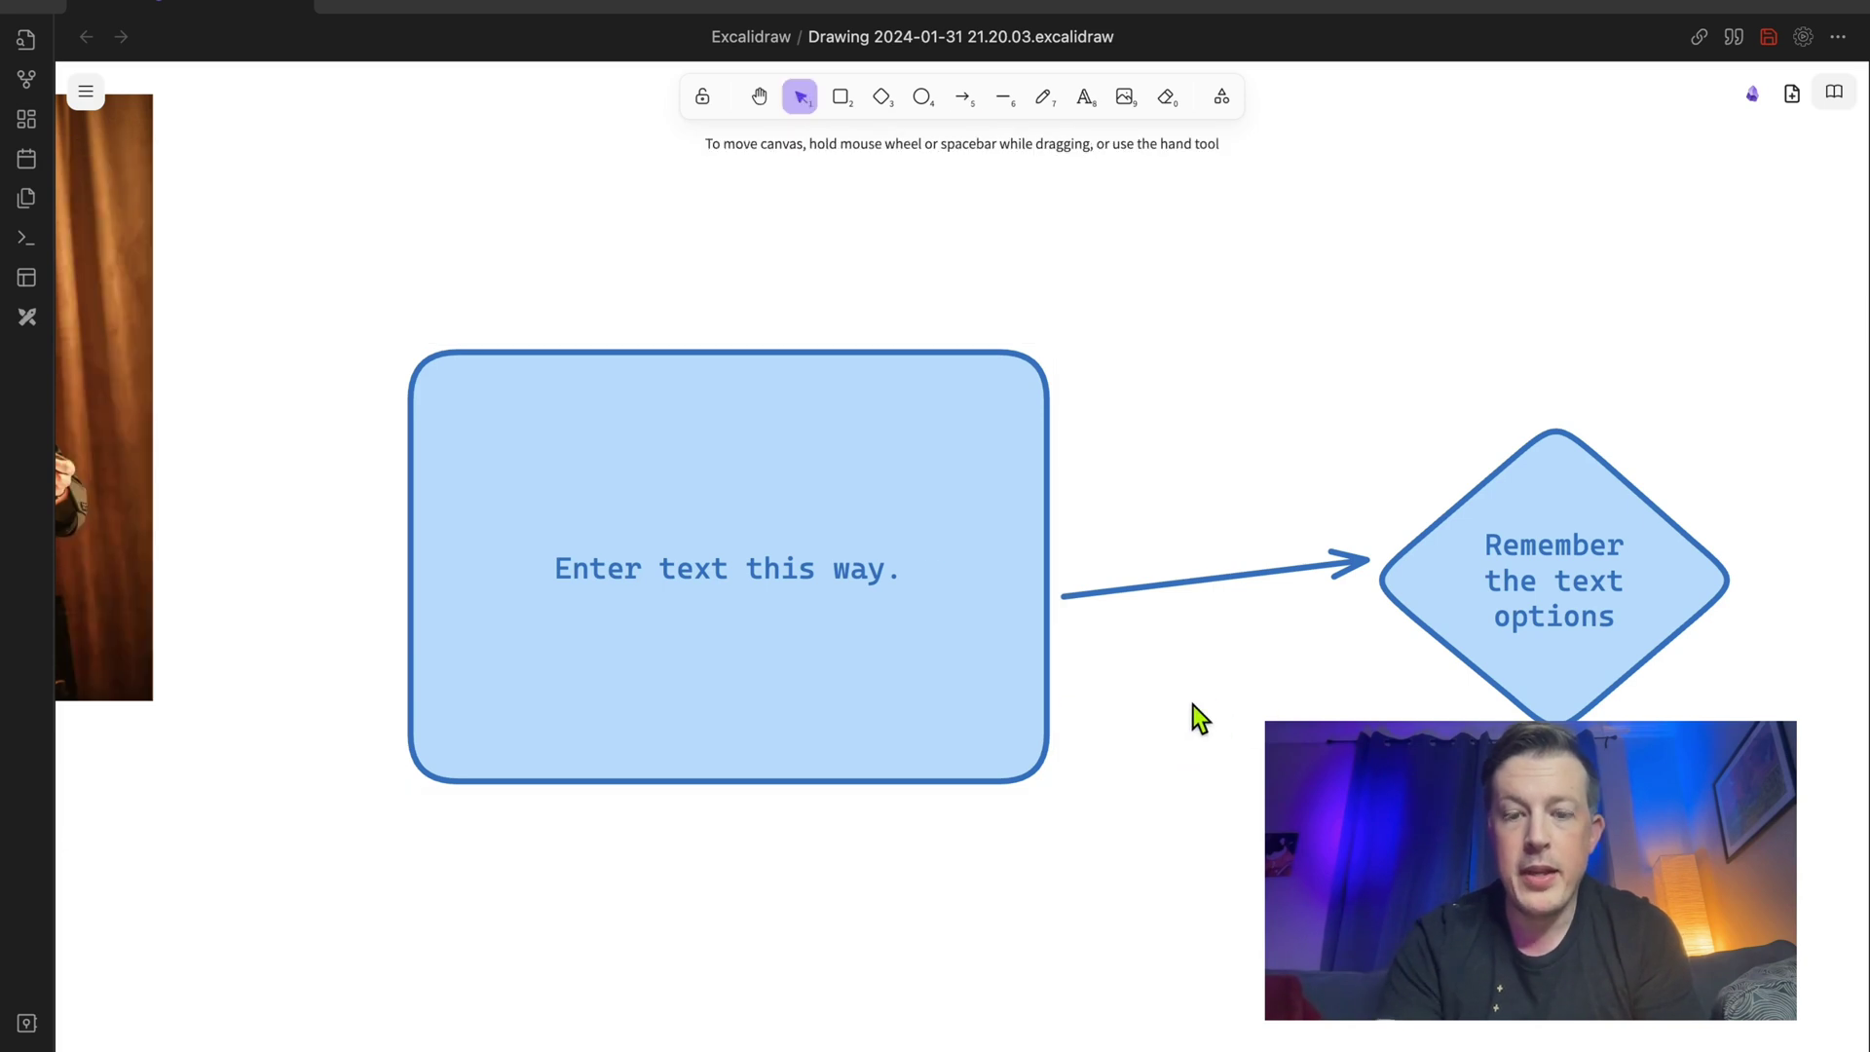
Draw a wavy multi-point arrow from the rectangle's lower right side to the diamond's lower left edge.
{"action": "left_click", "coordinate": [961, 97]}
{"action": "left_click", "coordinate": [1079, 719]}
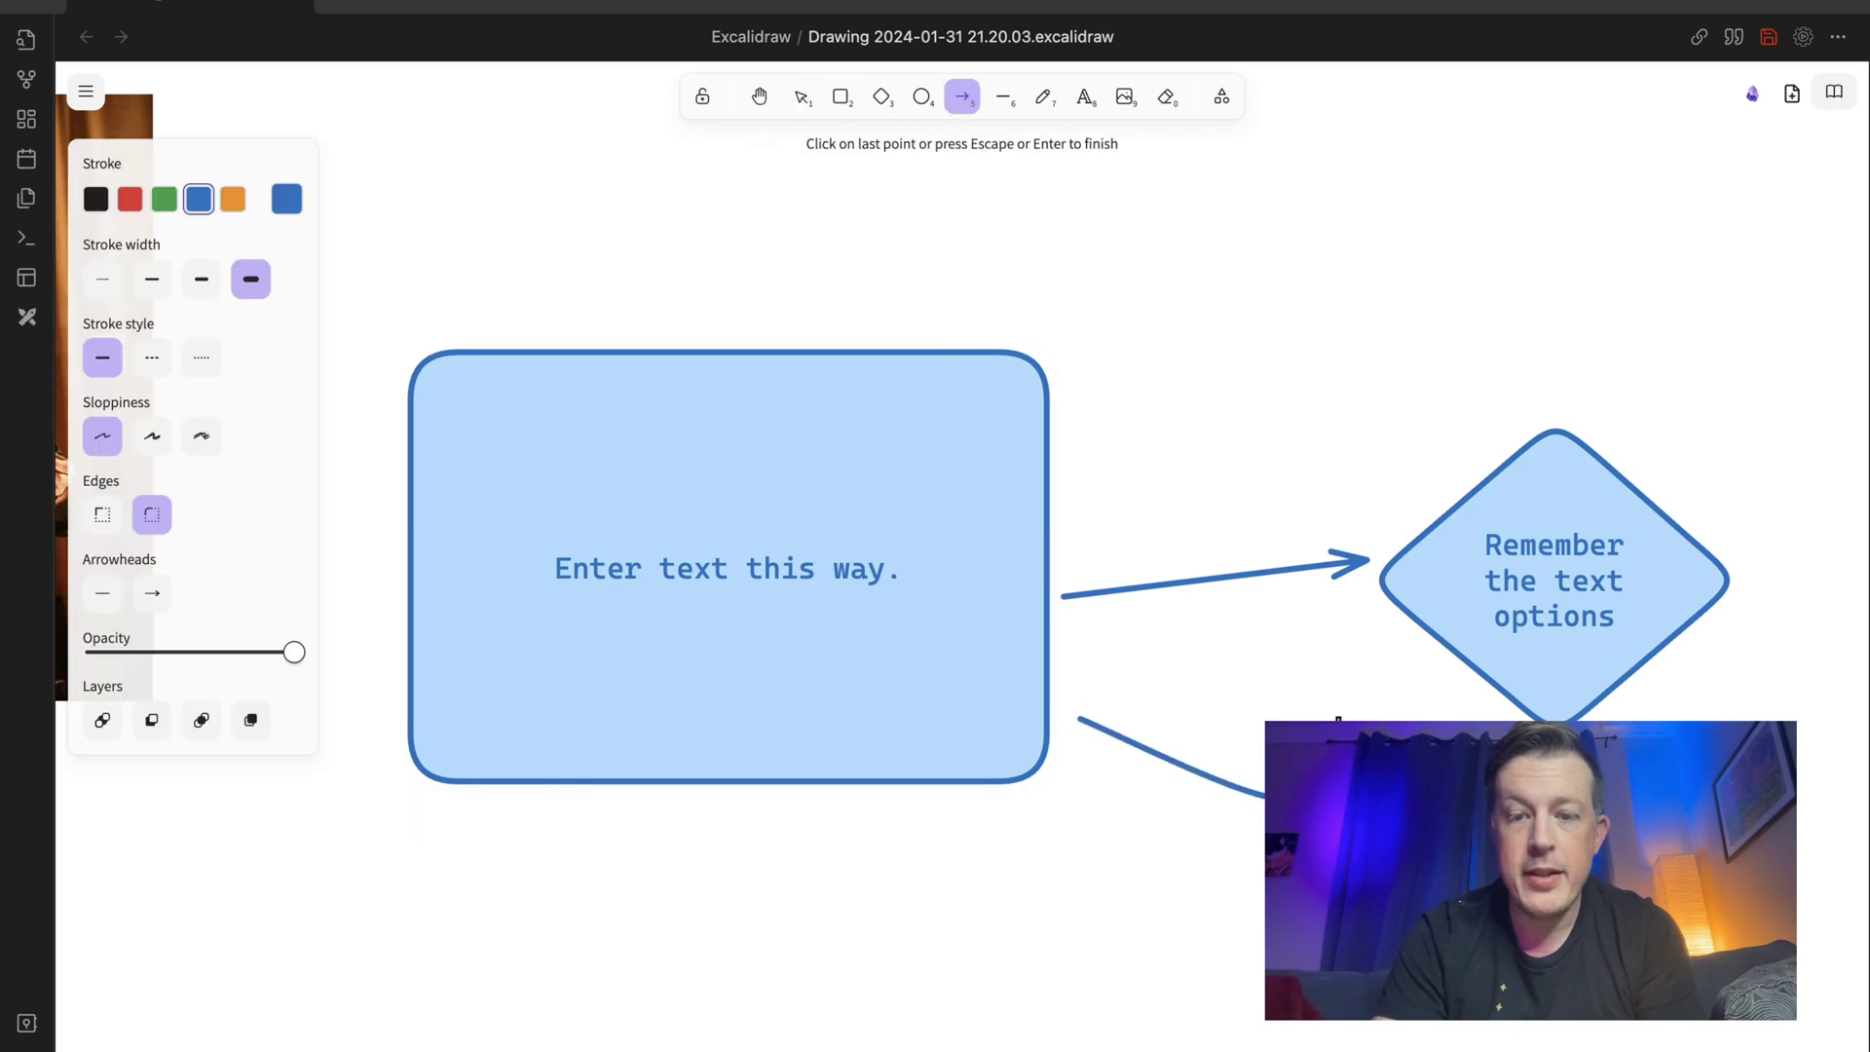
{"action": "left_click", "coordinate": [1352, 676]}
{"action": "left_click", "coordinate": [1428, 764]}
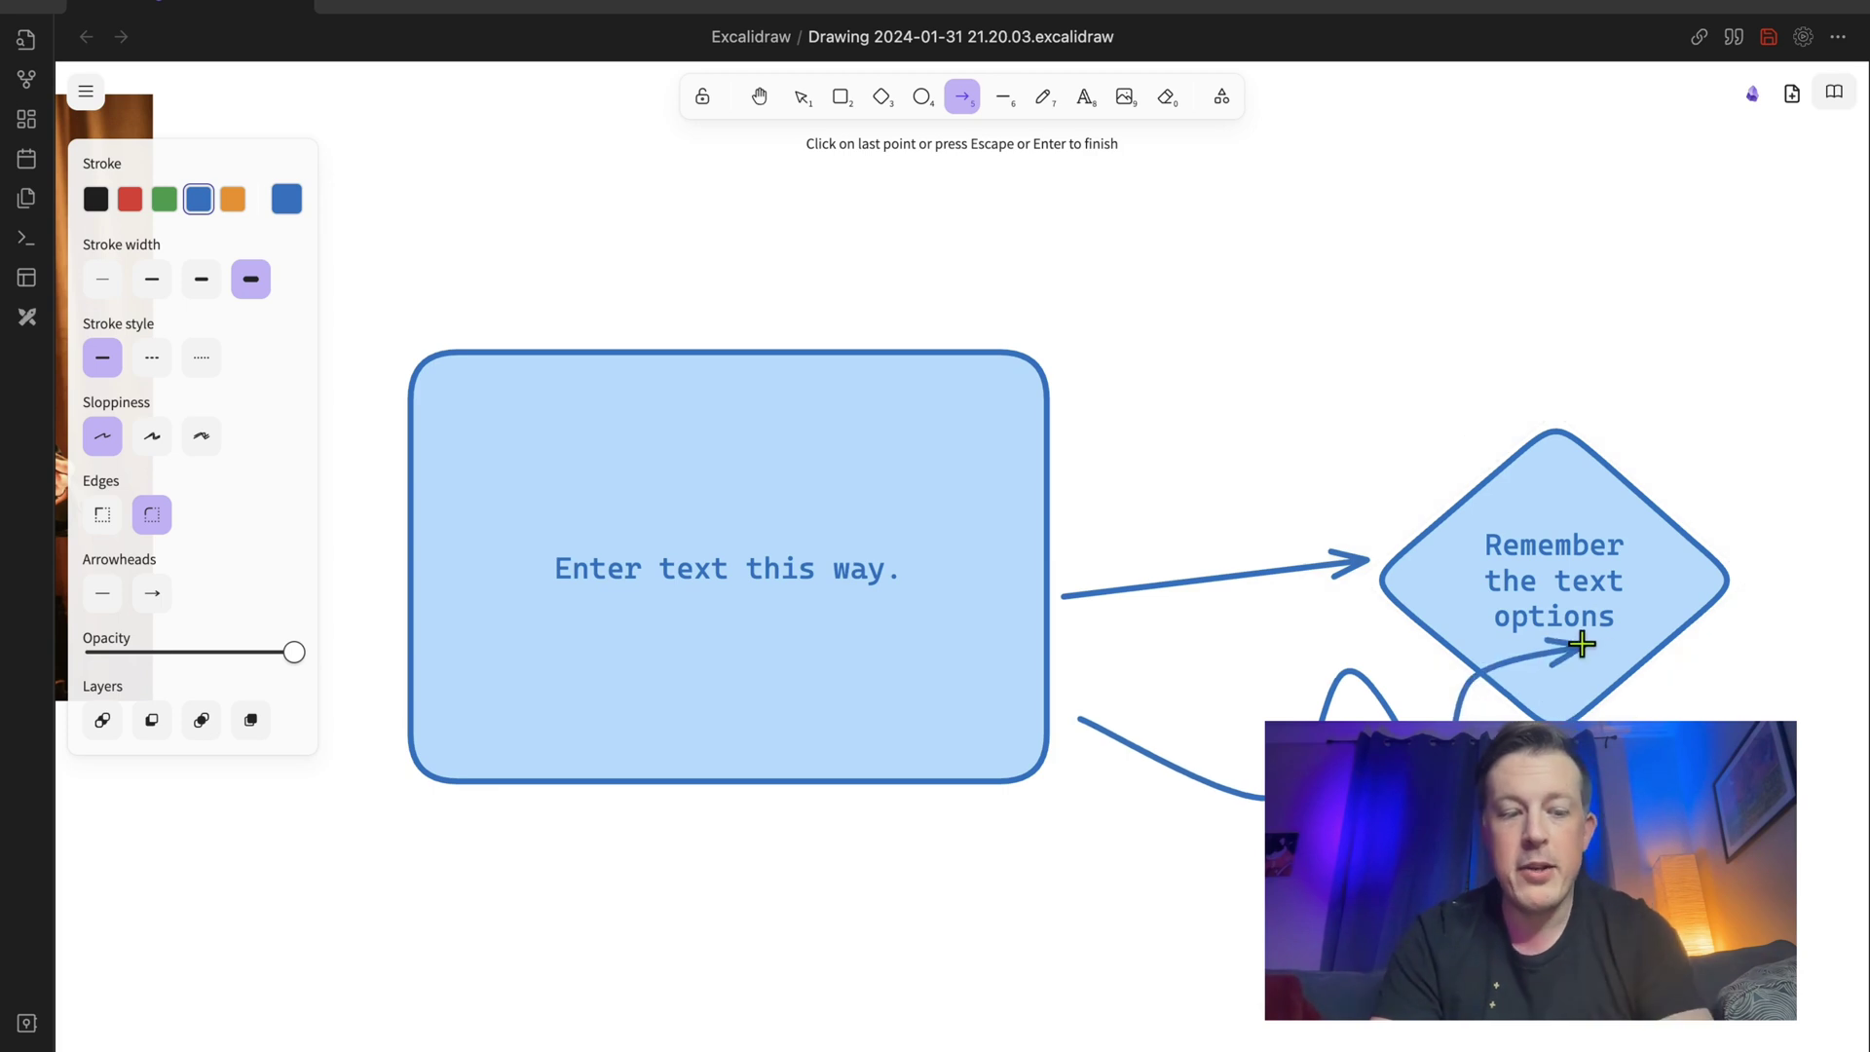
{"action": "key", "text": "Escape"}
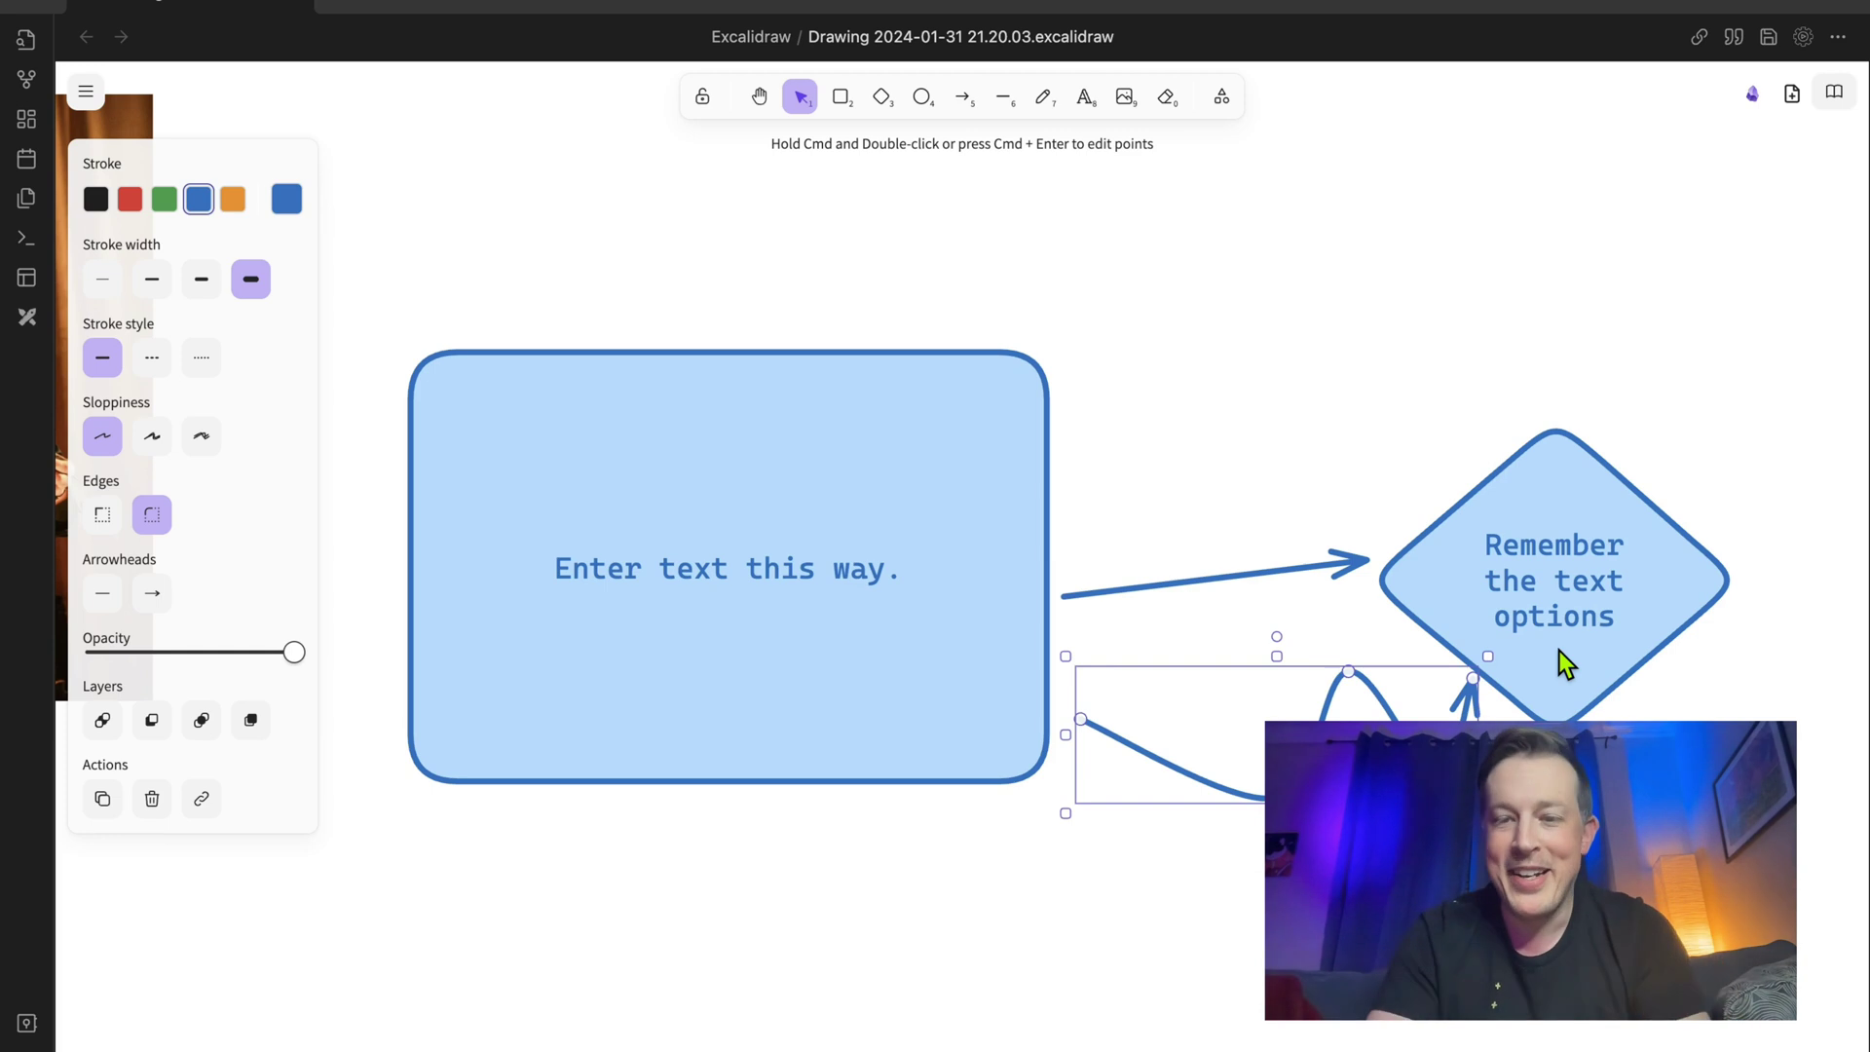
Move the diamond upward in two stages to test that both connected arrows follow it.
{"action": "left_click_drag", "start_coordinate": [1558, 654], "coordinate": [1562, 572]}
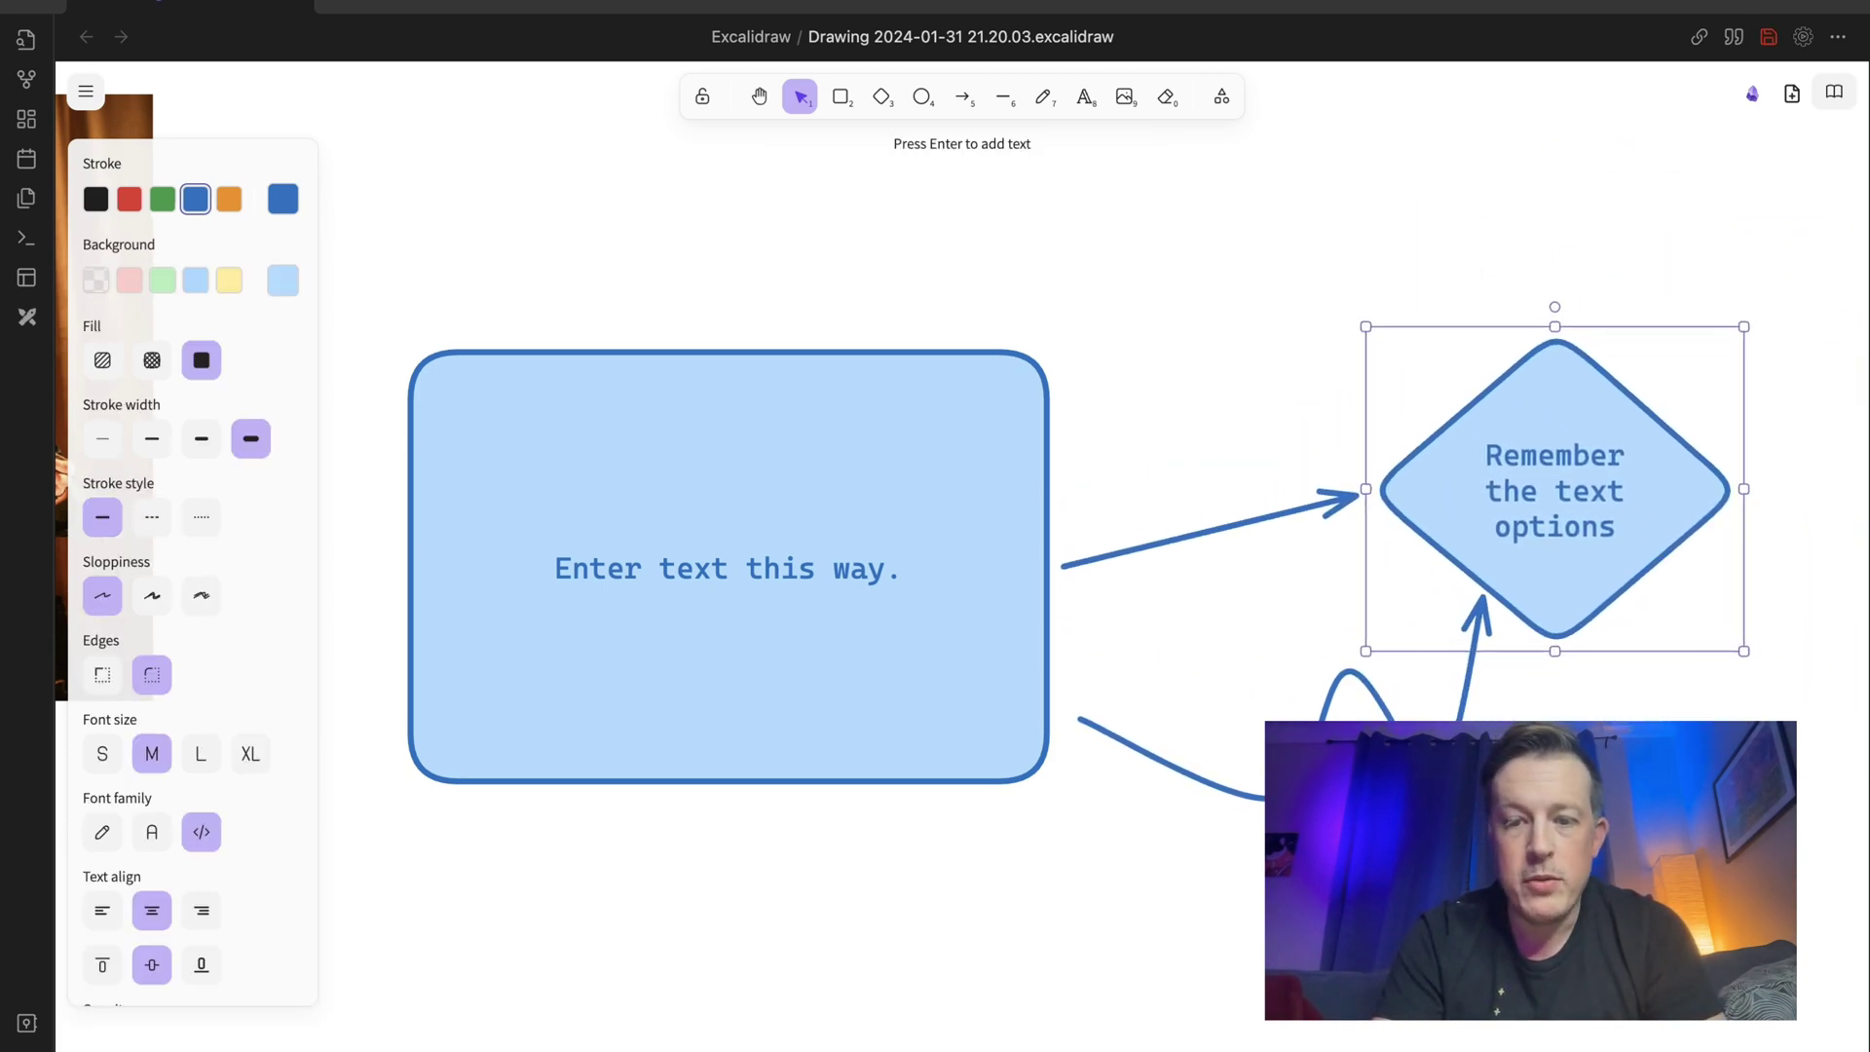
{"action": "left_click", "coordinate": [1470, 670]}
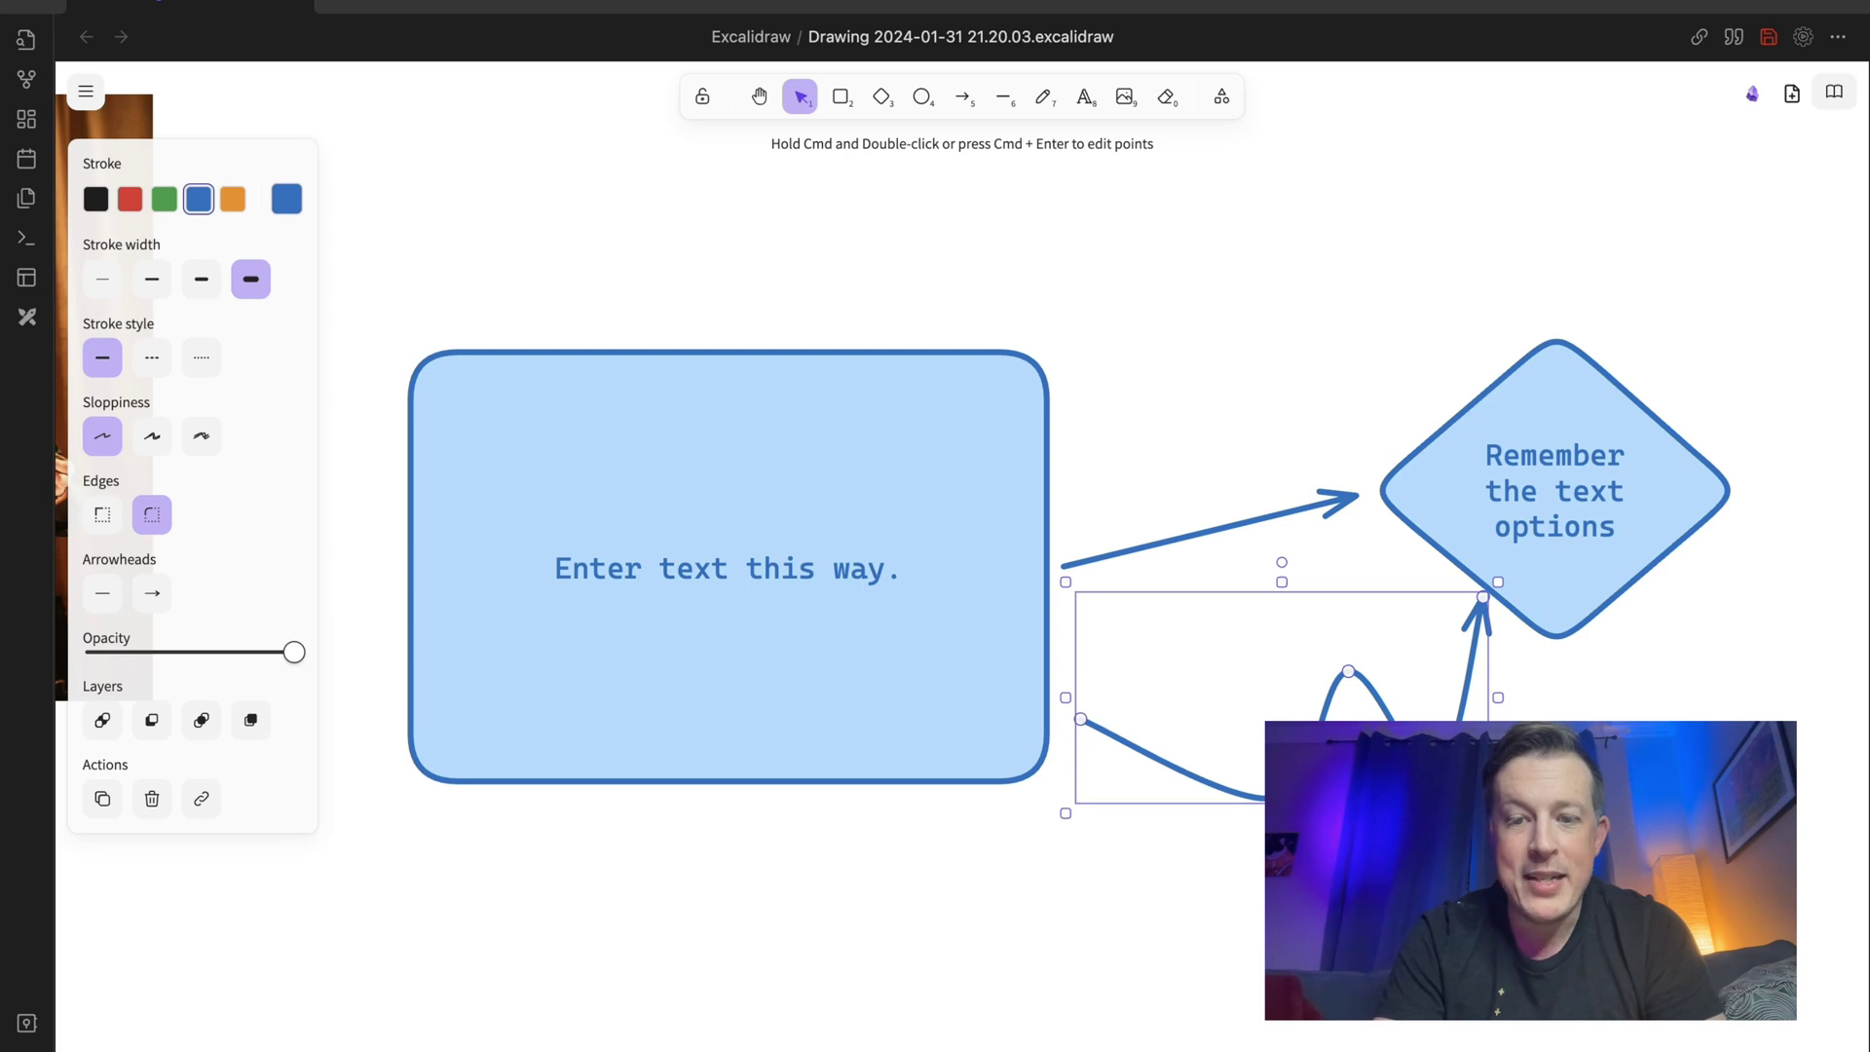
{"action": "left_click_drag", "start_coordinate": [1561, 589], "coordinate": [1556, 506]}
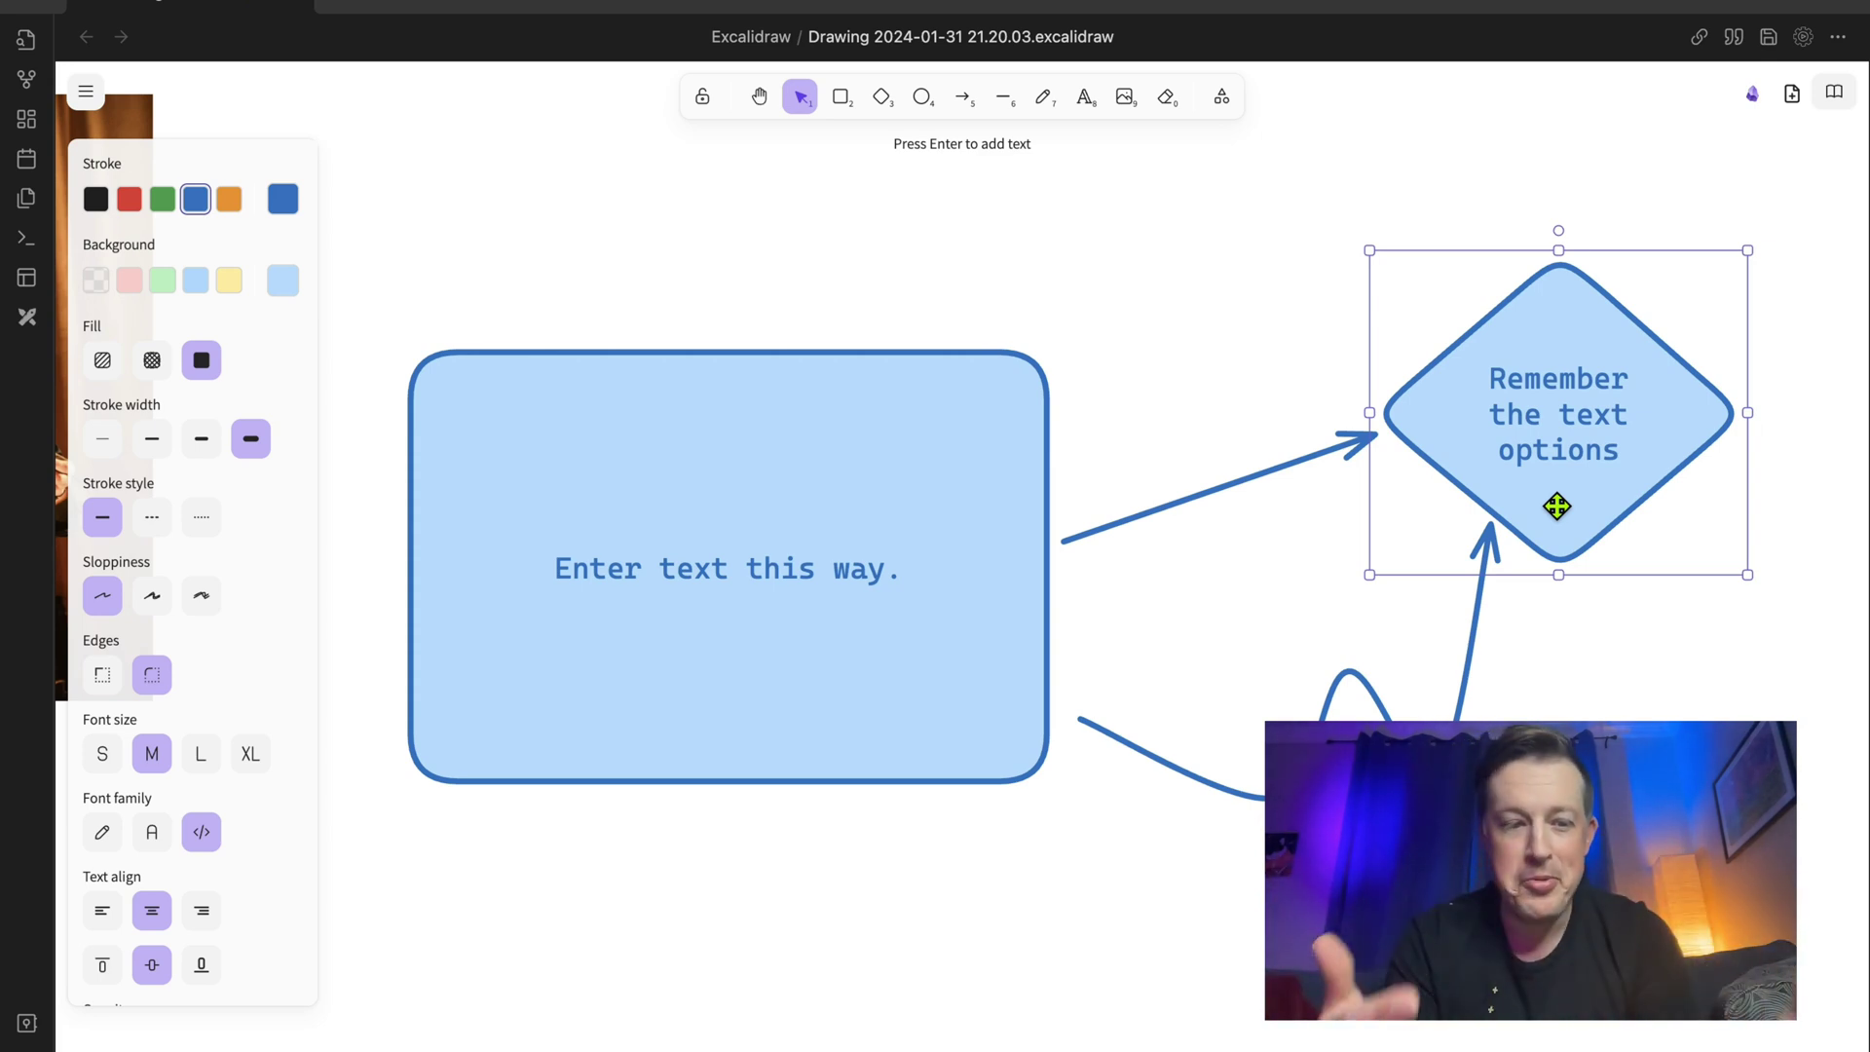
Bend the straight arrow upward at its midpoint, and shift the diamond right and back left to test the connection.
{"action": "left_click", "coordinate": [1300, 469]}
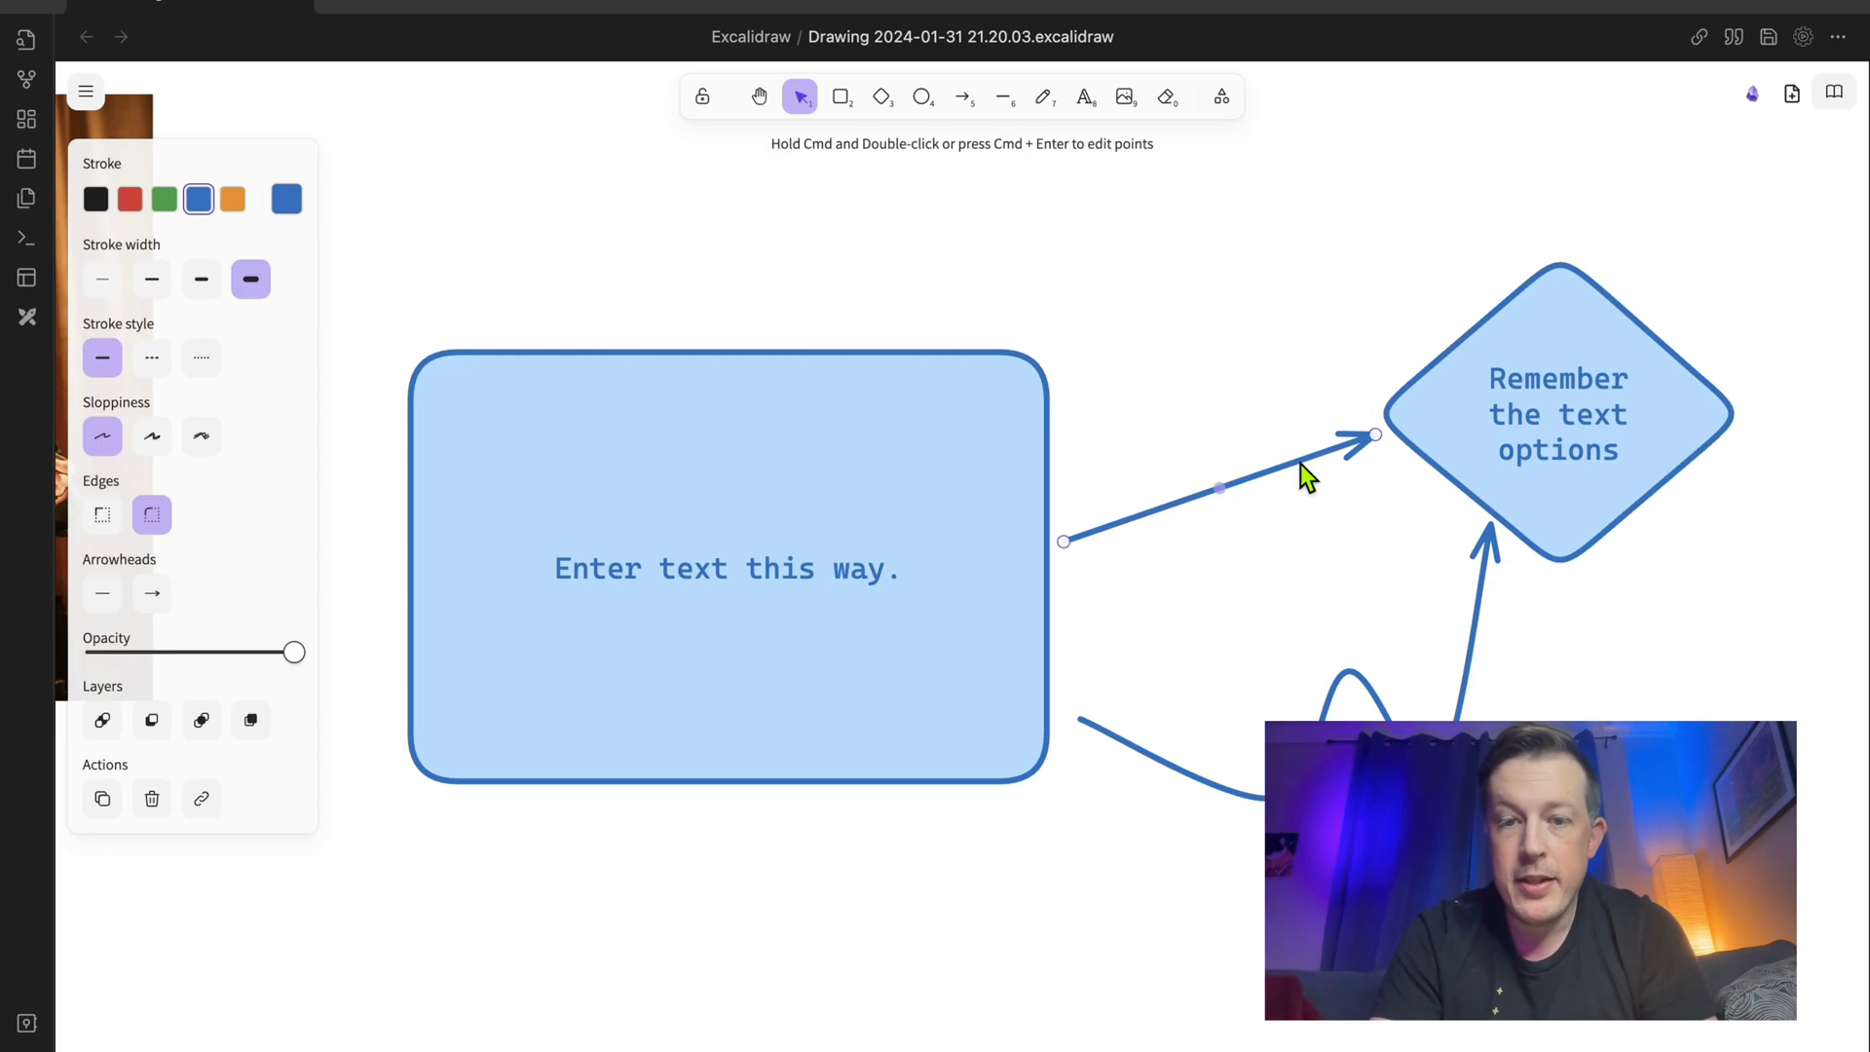
{"action": "left_click_drag", "start_coordinate": [1220, 487], "coordinate": [1202, 438]}
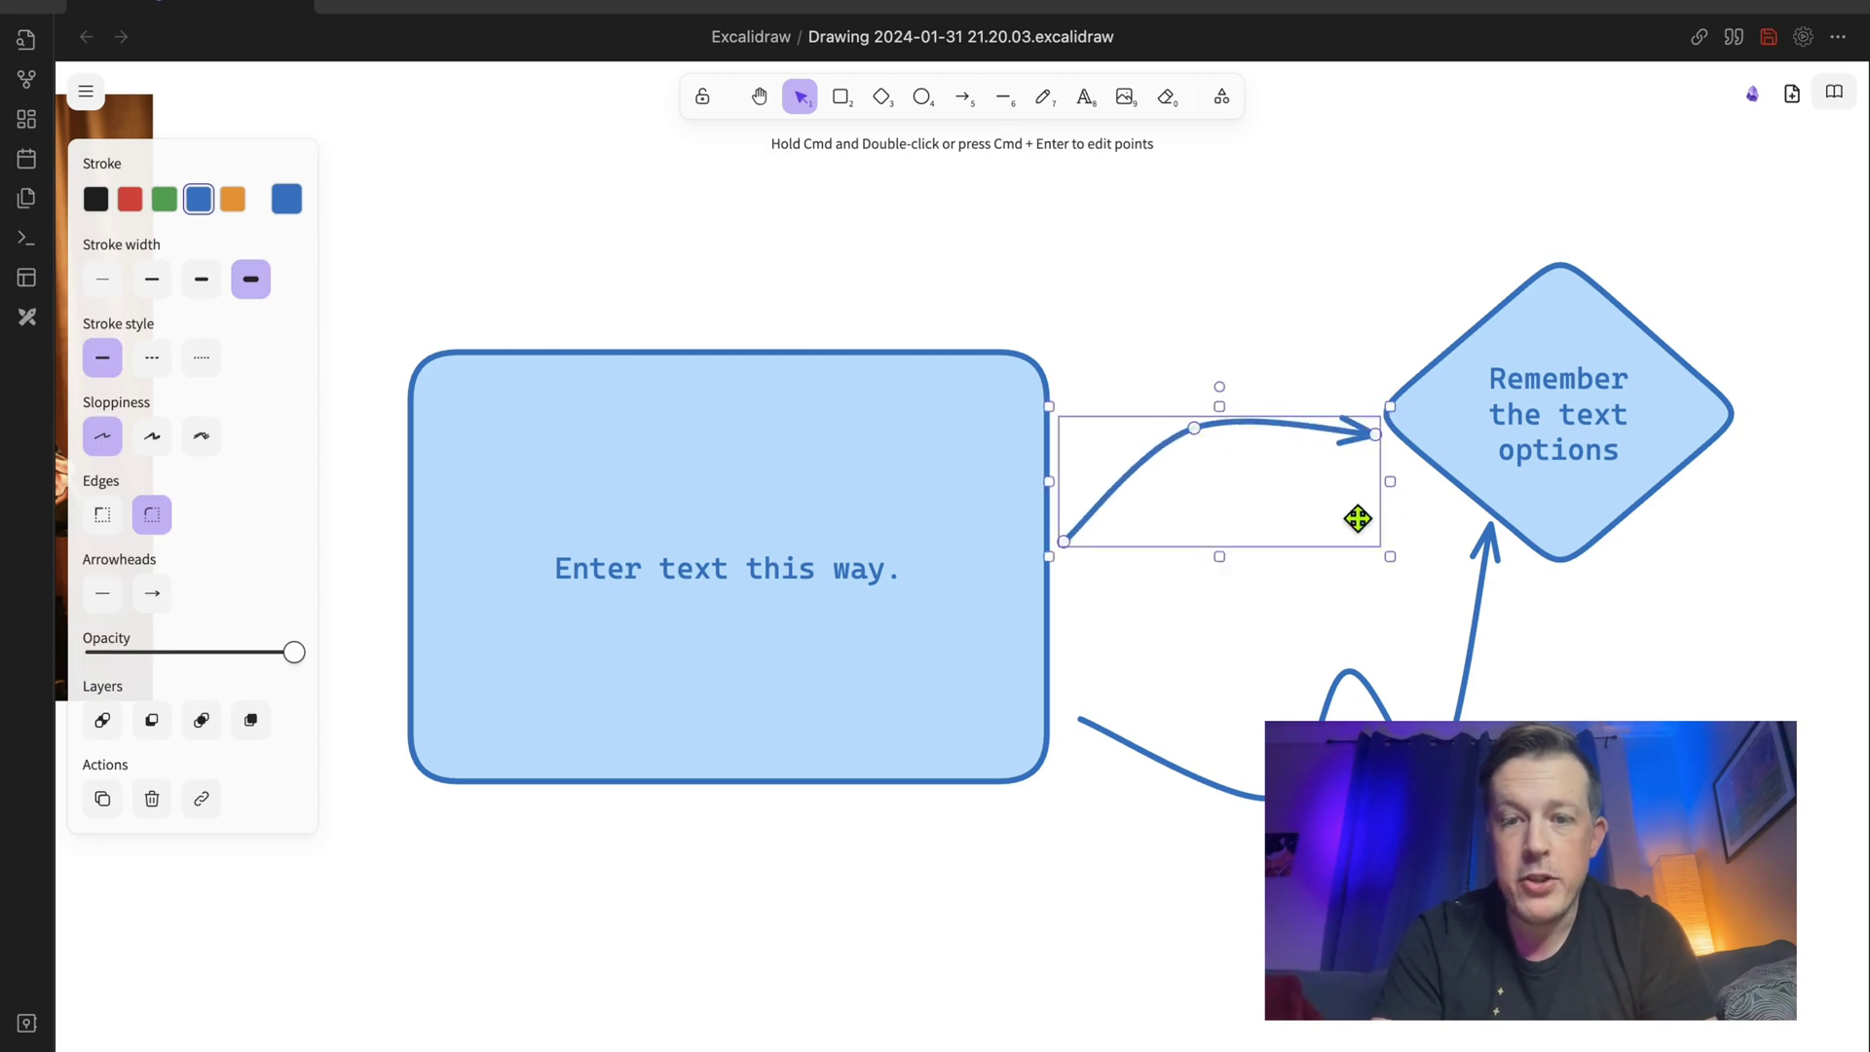
{"action": "left_click", "coordinate": [1528, 451]}
{"action": "left_click_drag", "start_coordinate": [1543, 527], "coordinate": [1645, 508]}
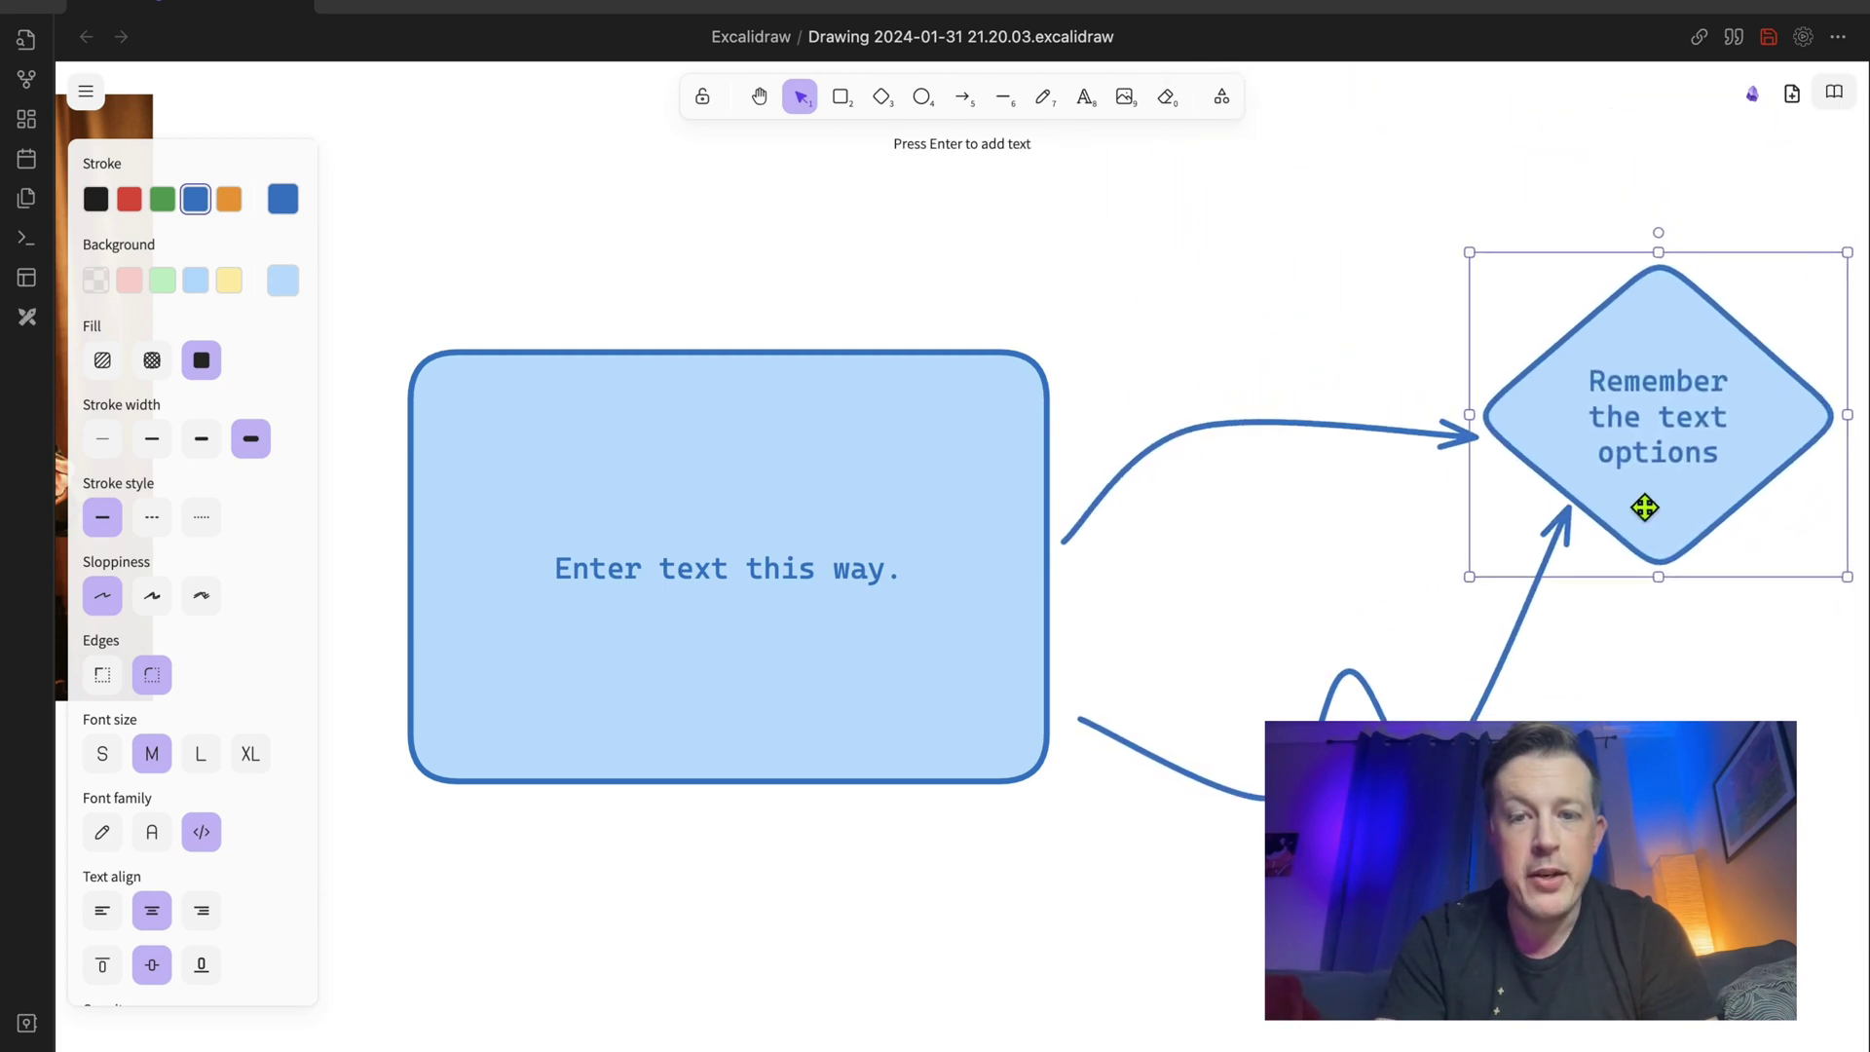
{"action": "left_click", "coordinate": [1349, 433]}
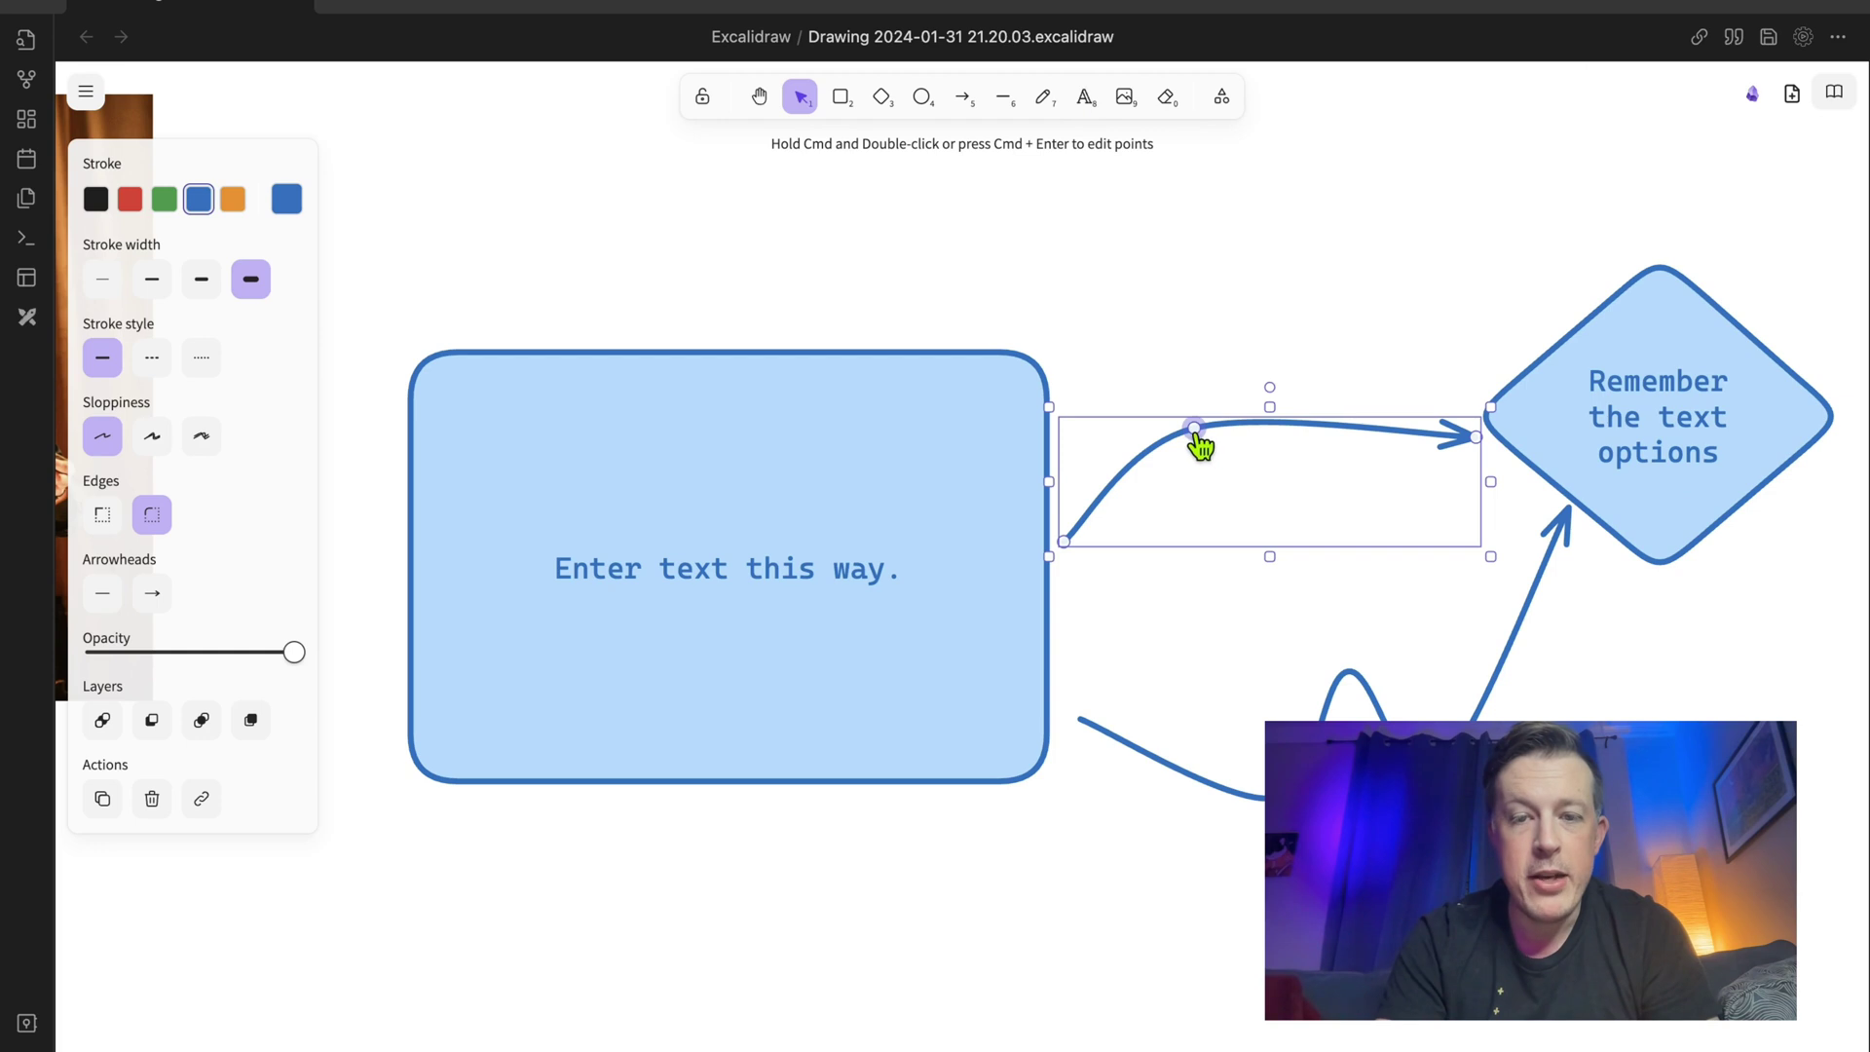
{"action": "left_click", "coordinate": [1661, 464]}
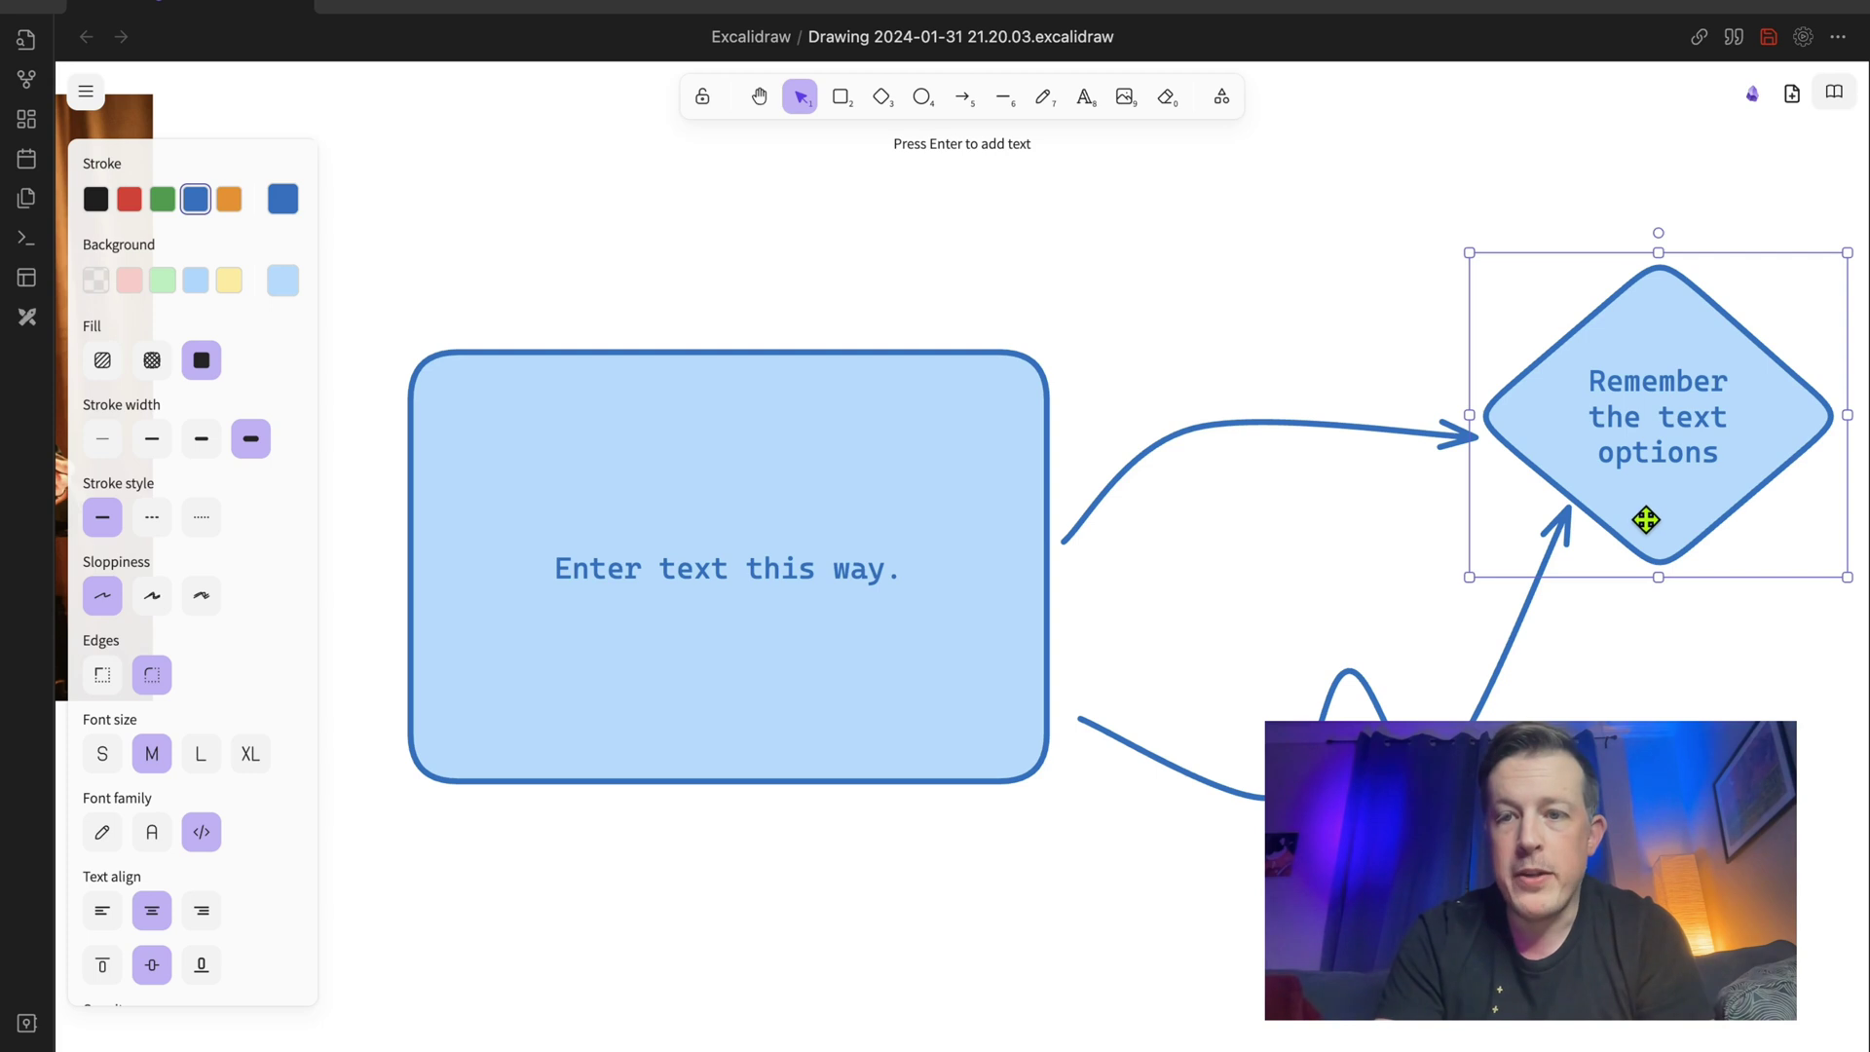
{"action": "left_click_drag", "start_coordinate": [1646, 520], "coordinate": [1568, 522]}
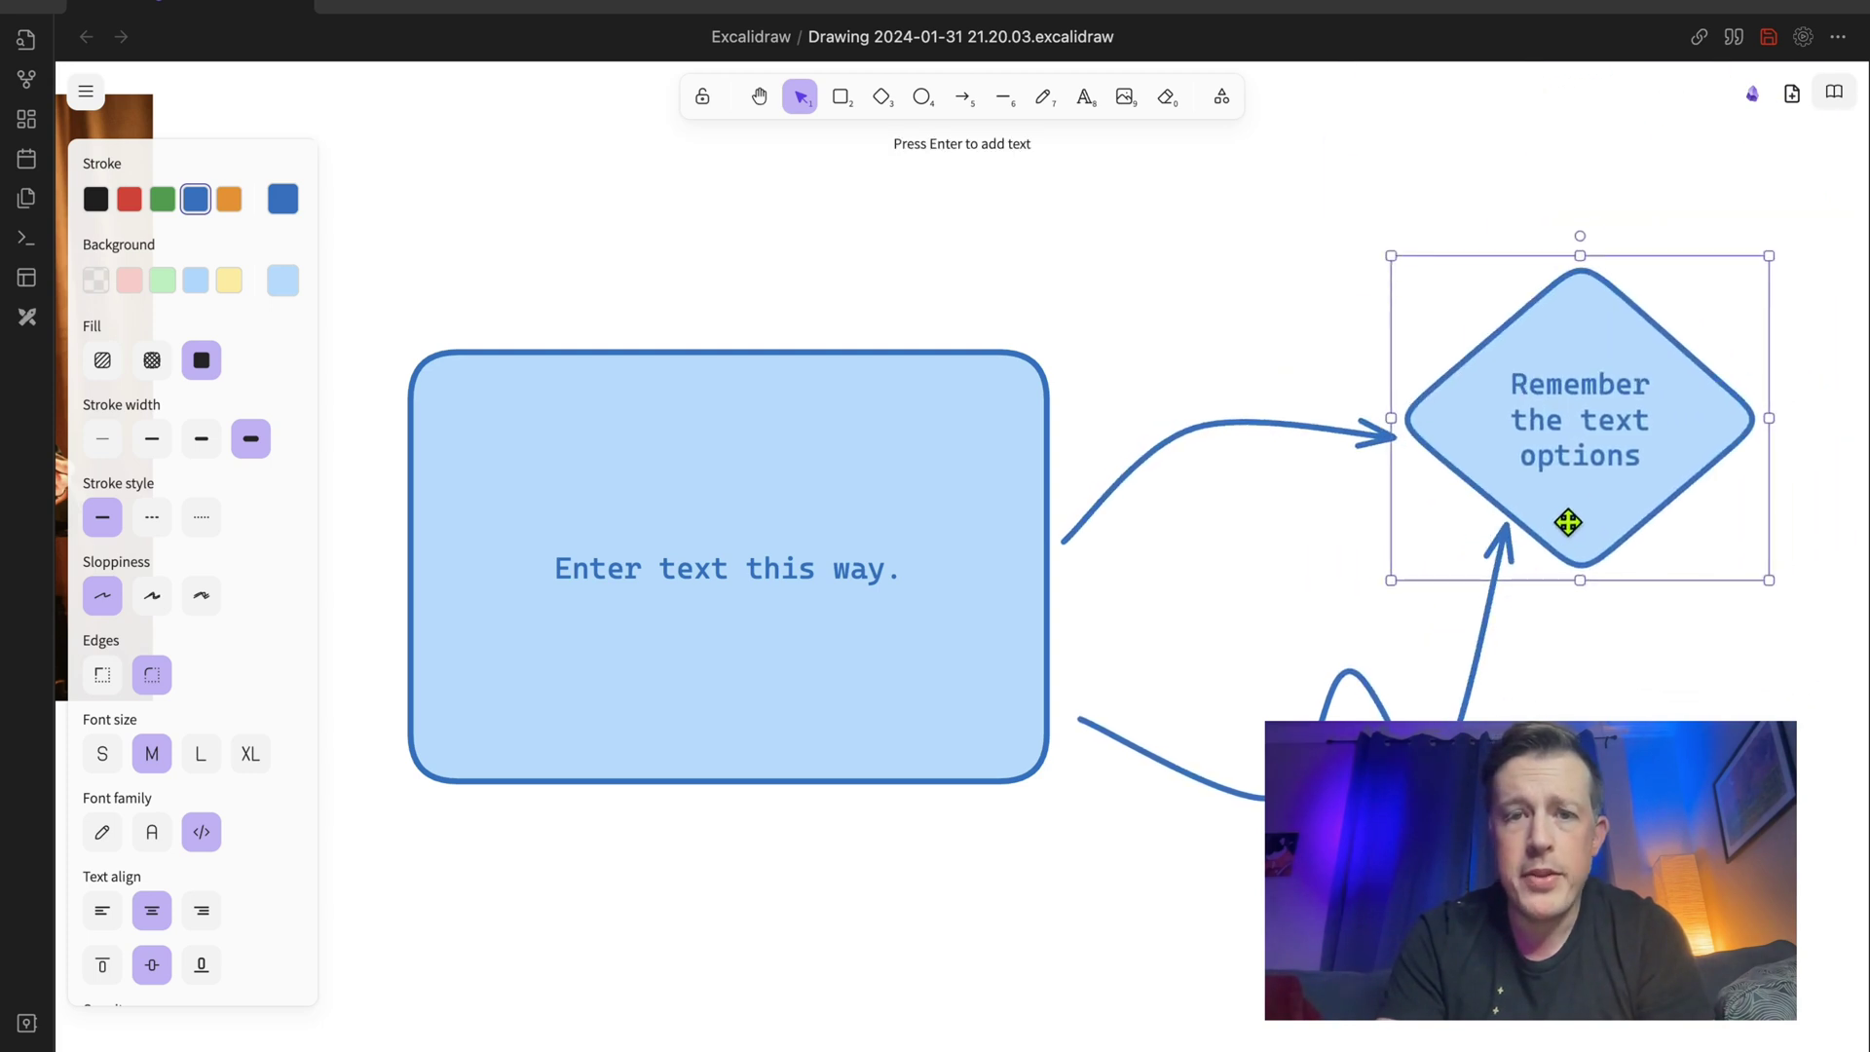
{"action": "left_click", "coordinate": [1317, 259]}
Replace the rectangle's text with "Let's try this [[".
{"action": "left_click", "coordinate": [894, 600]}
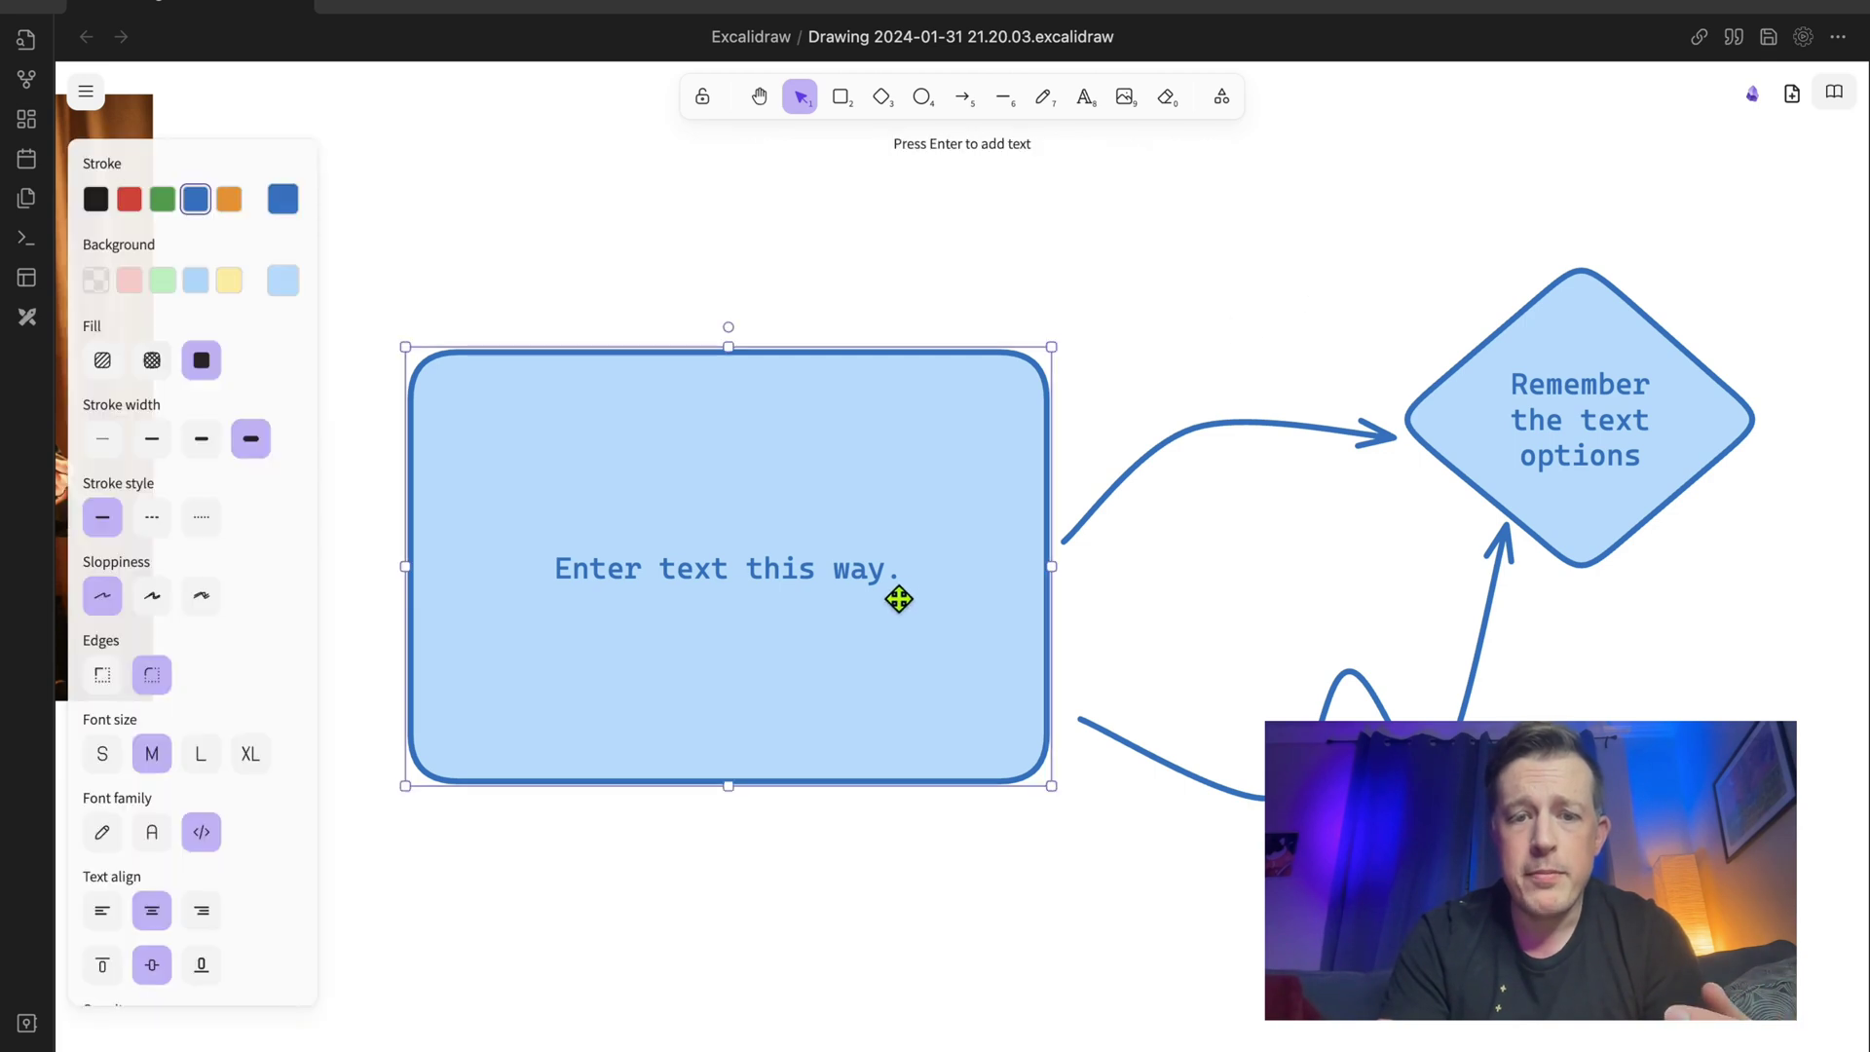
{"action": "key", "text": "Return"}
{"action": "key", "text": "BackSpace"}
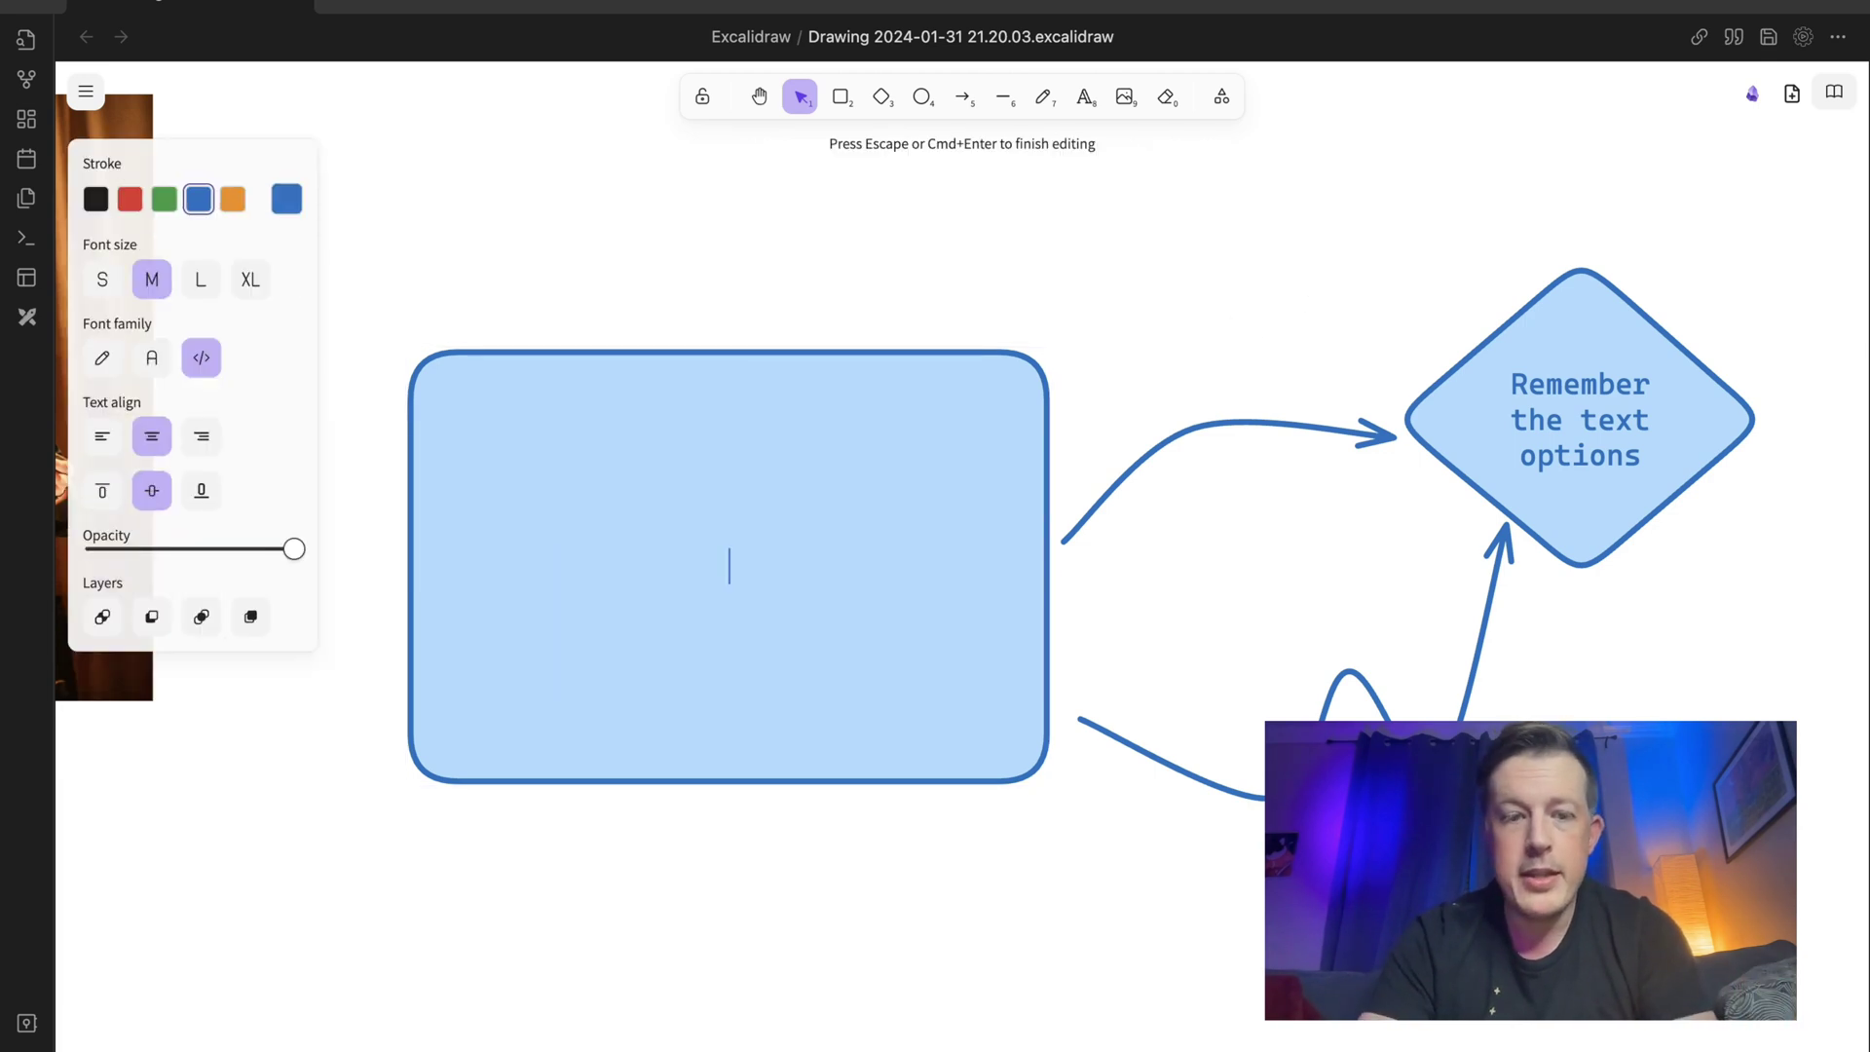
{"action": "type", "text": "Let's try th"}
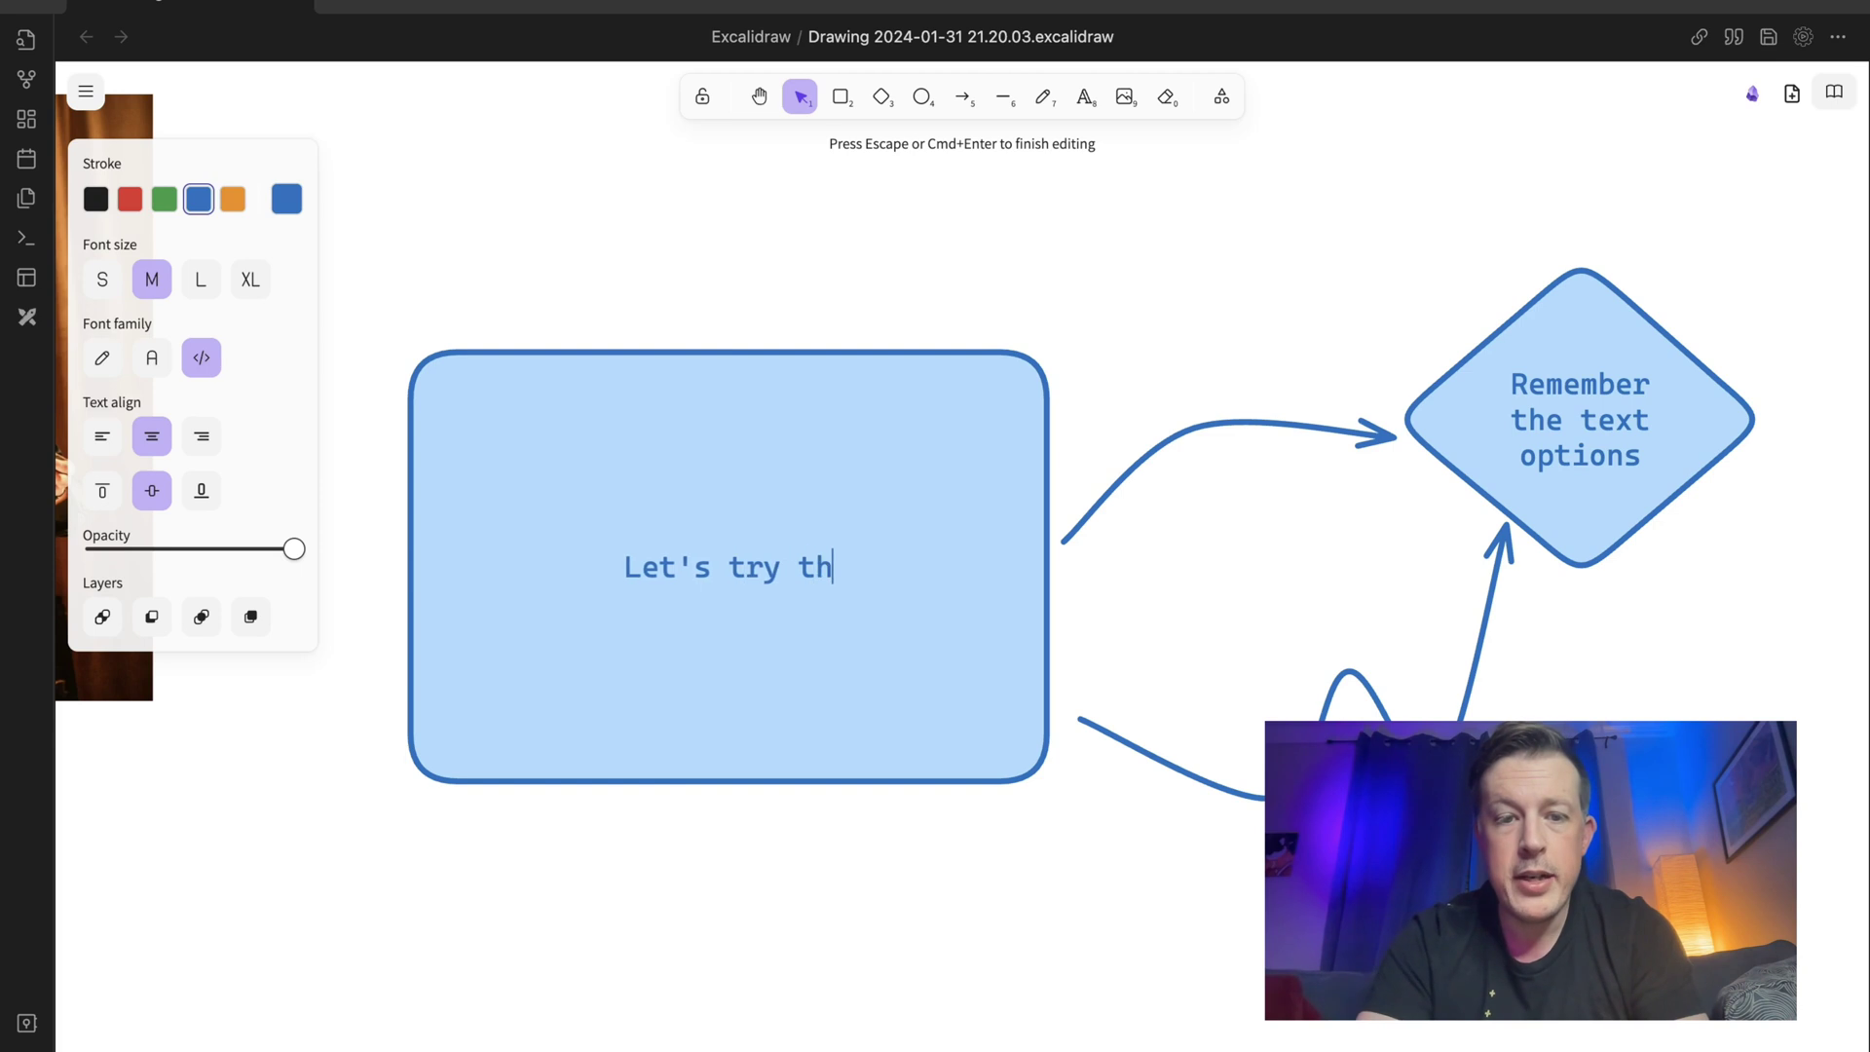
{"action": "type", "text": "is [["}
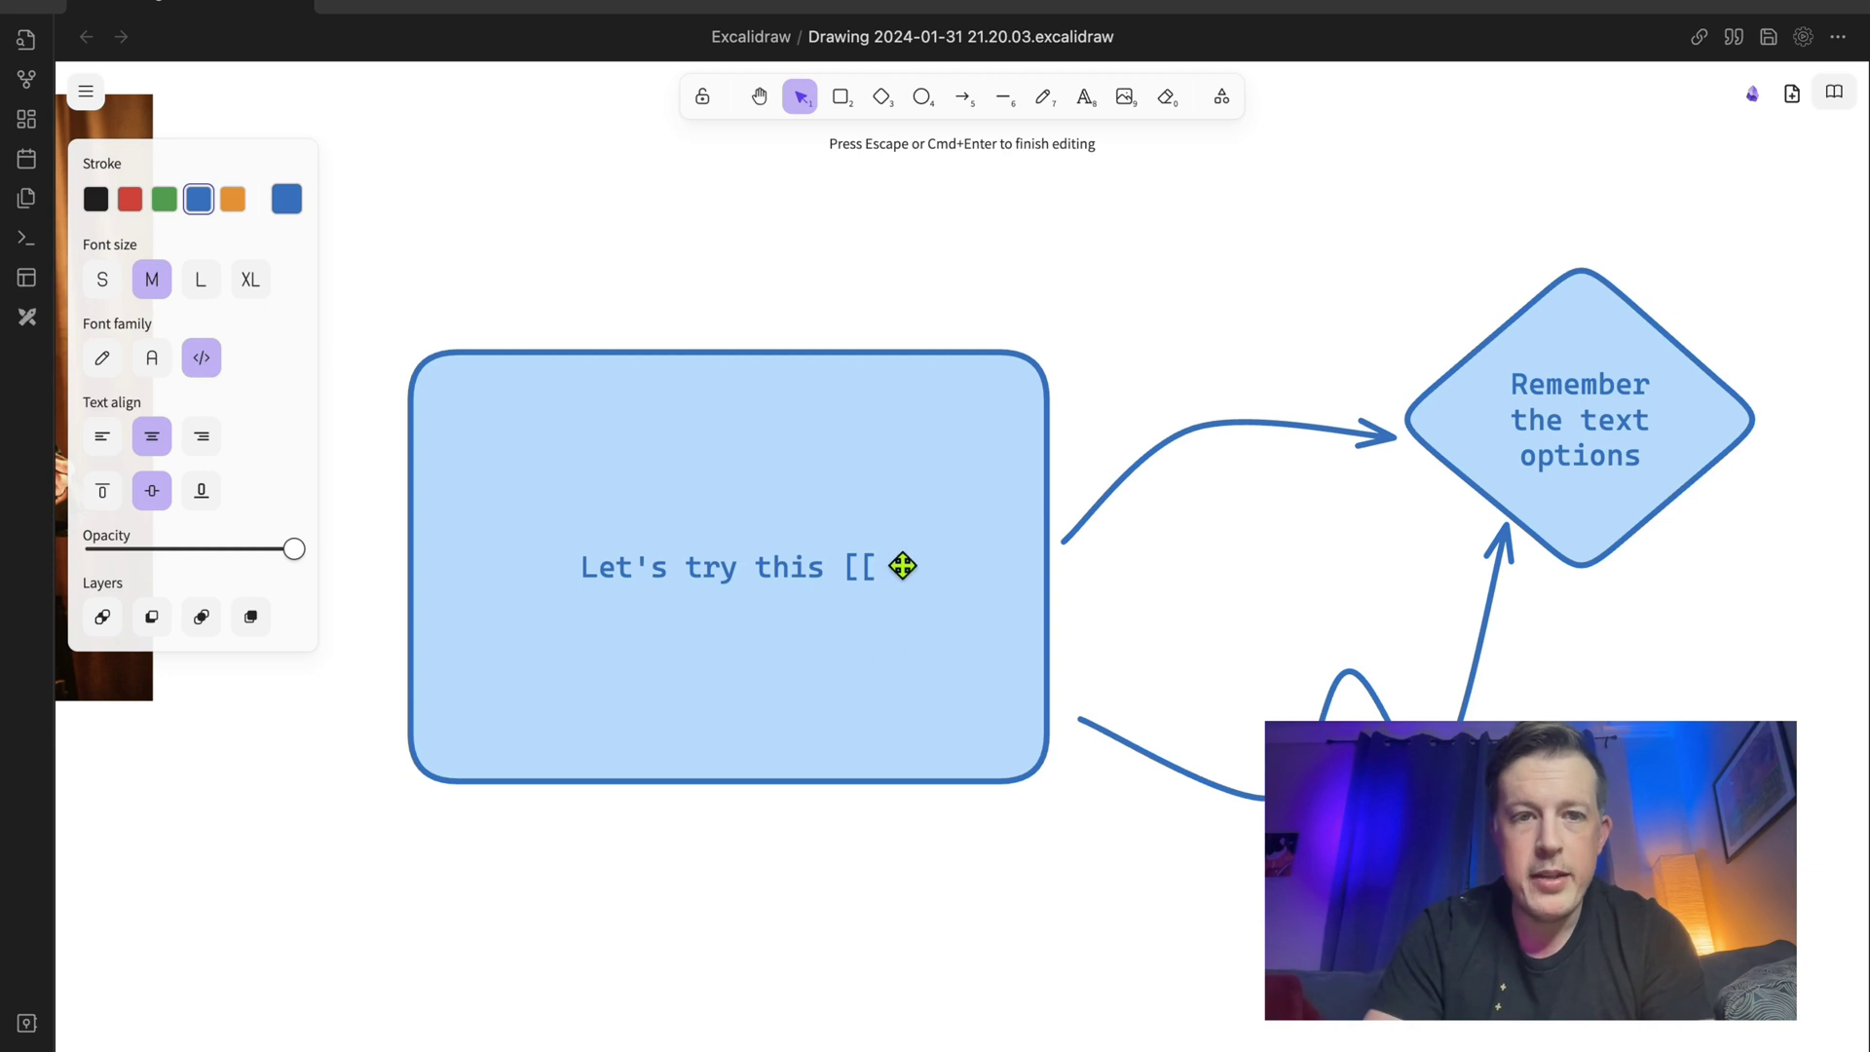
Create a new note in a separate tab and title it "Example NOte Linking".
{"action": "left_click", "coordinate": [340, 6]}
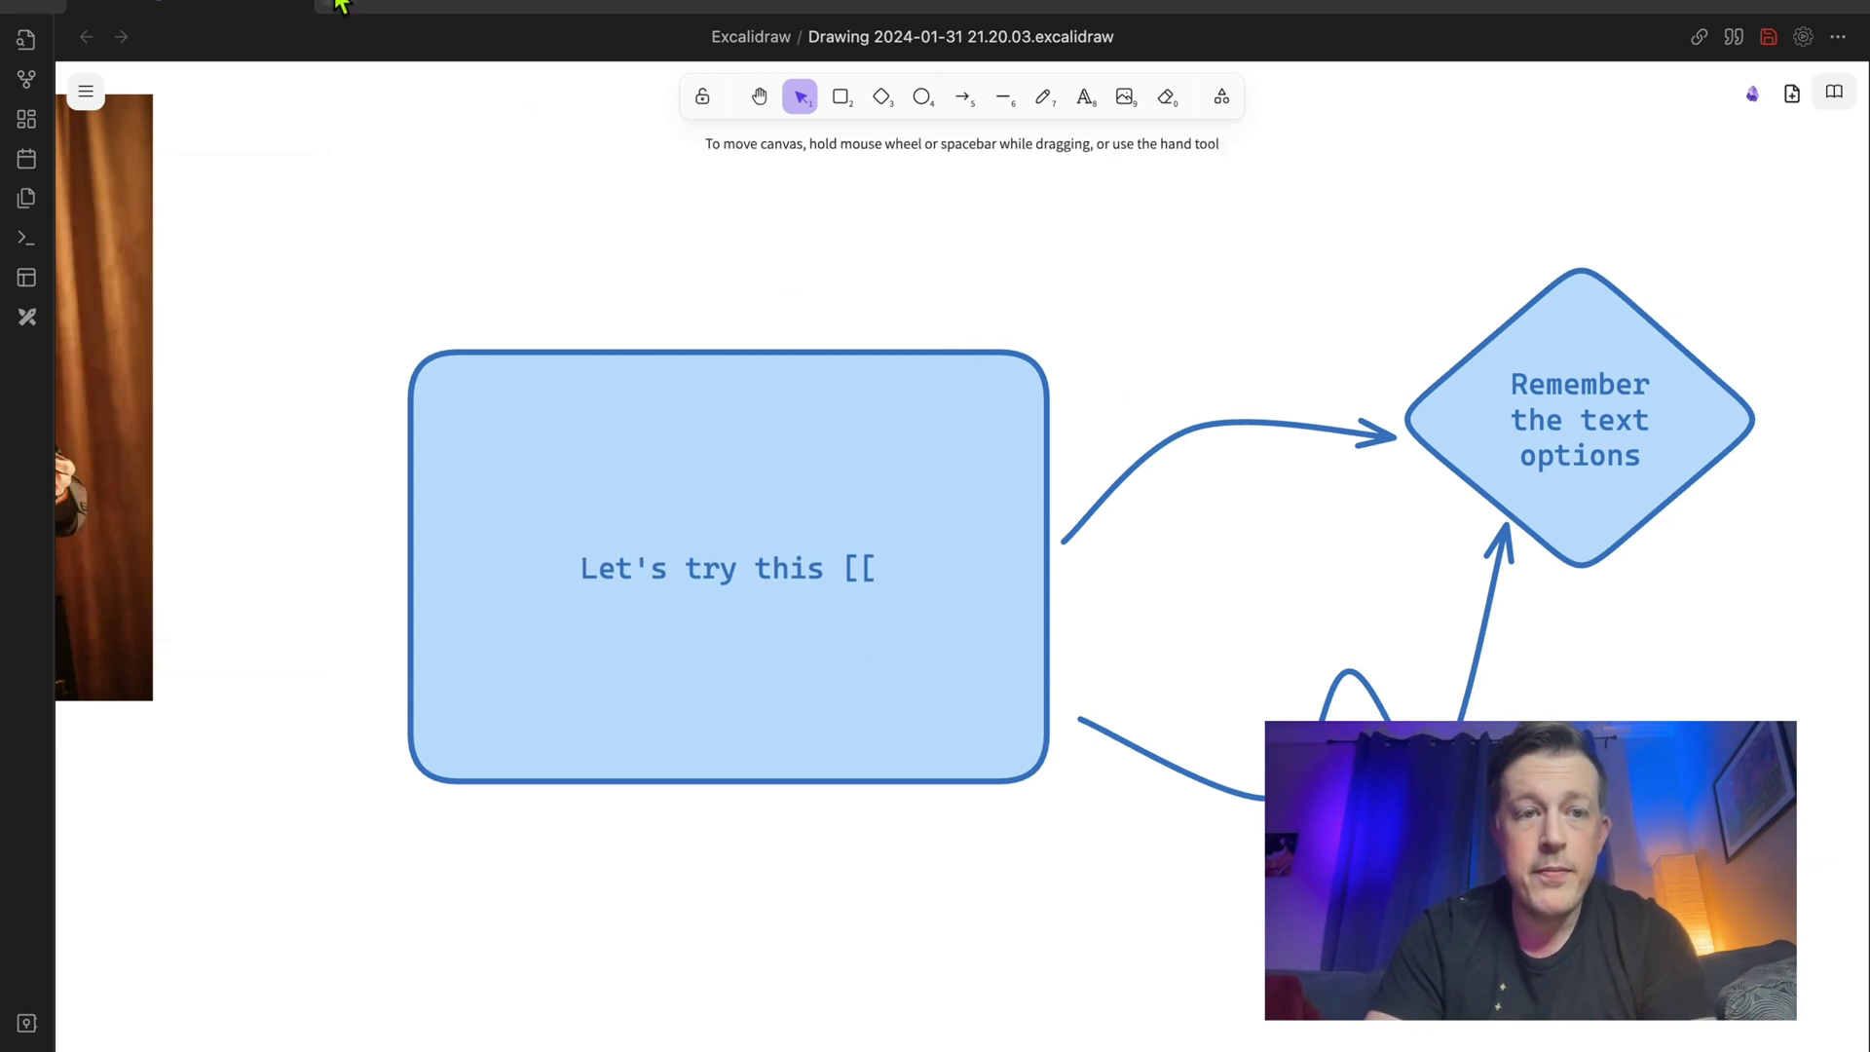
{"action": "key", "text": "super+n"}
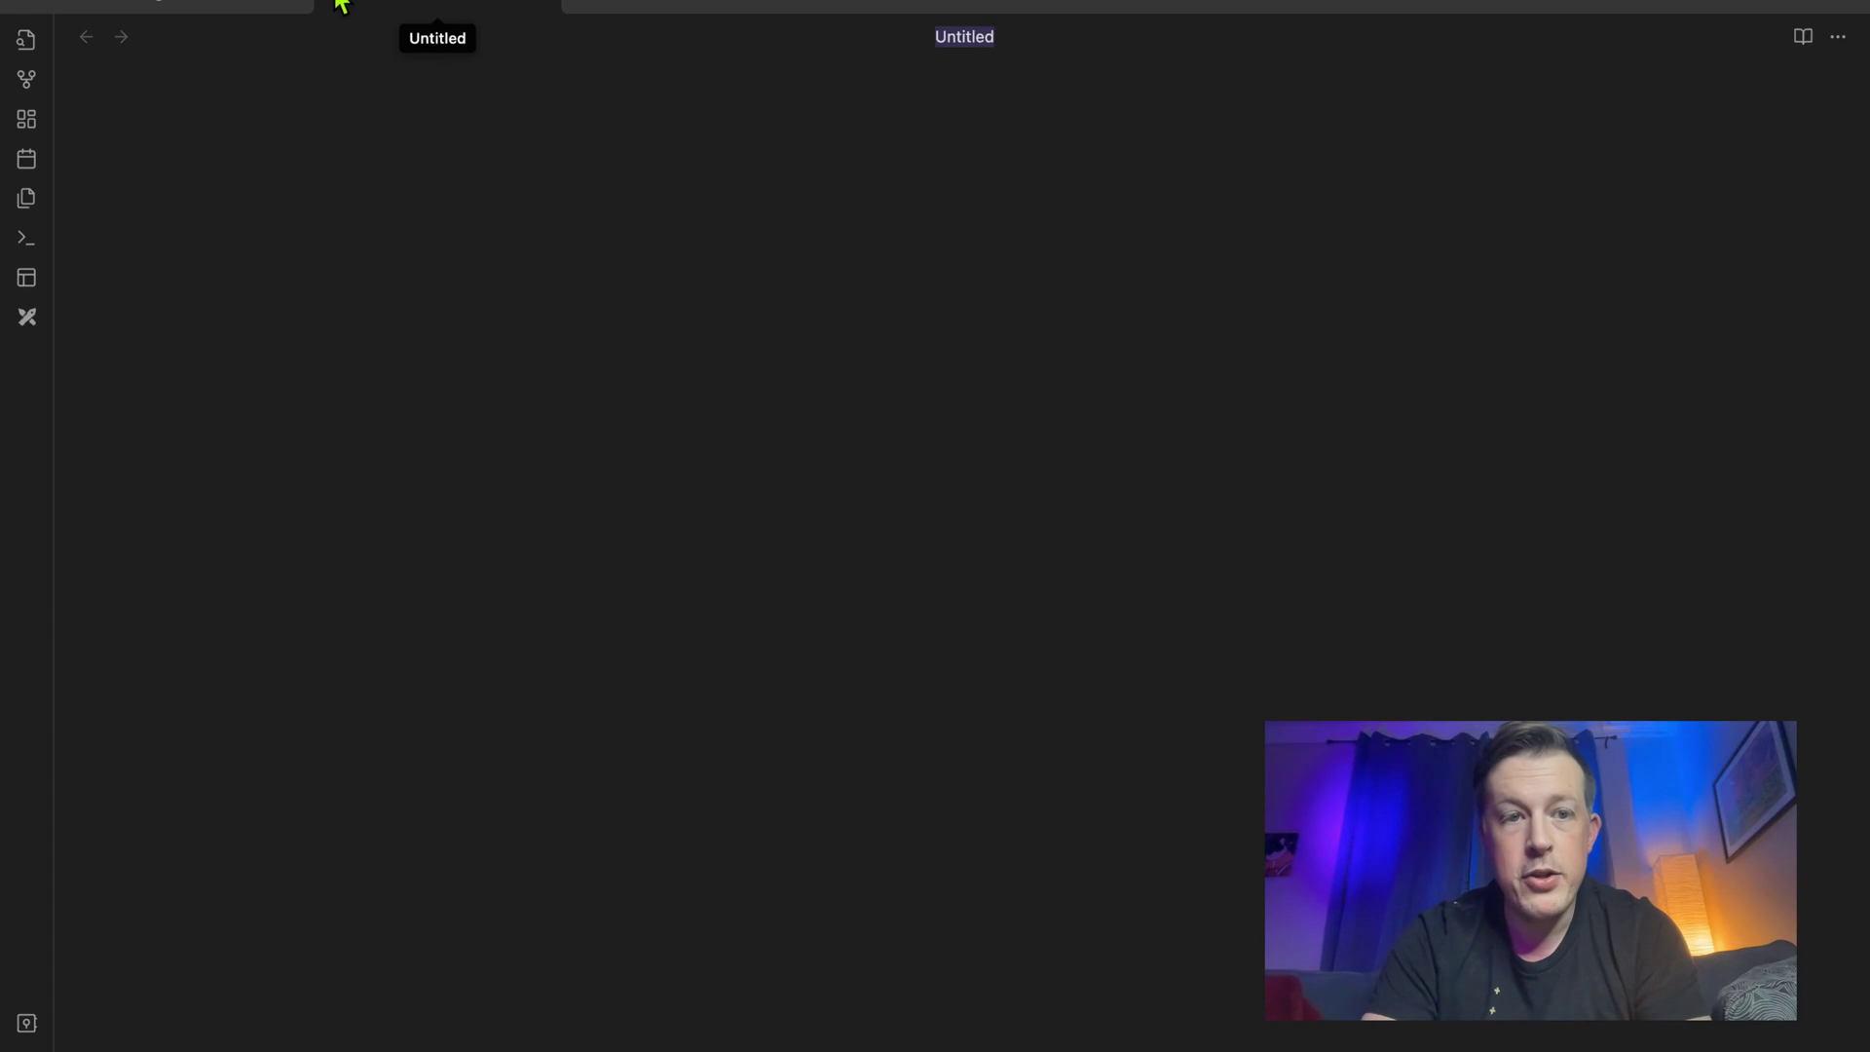
{"action": "type", "text": "E"}
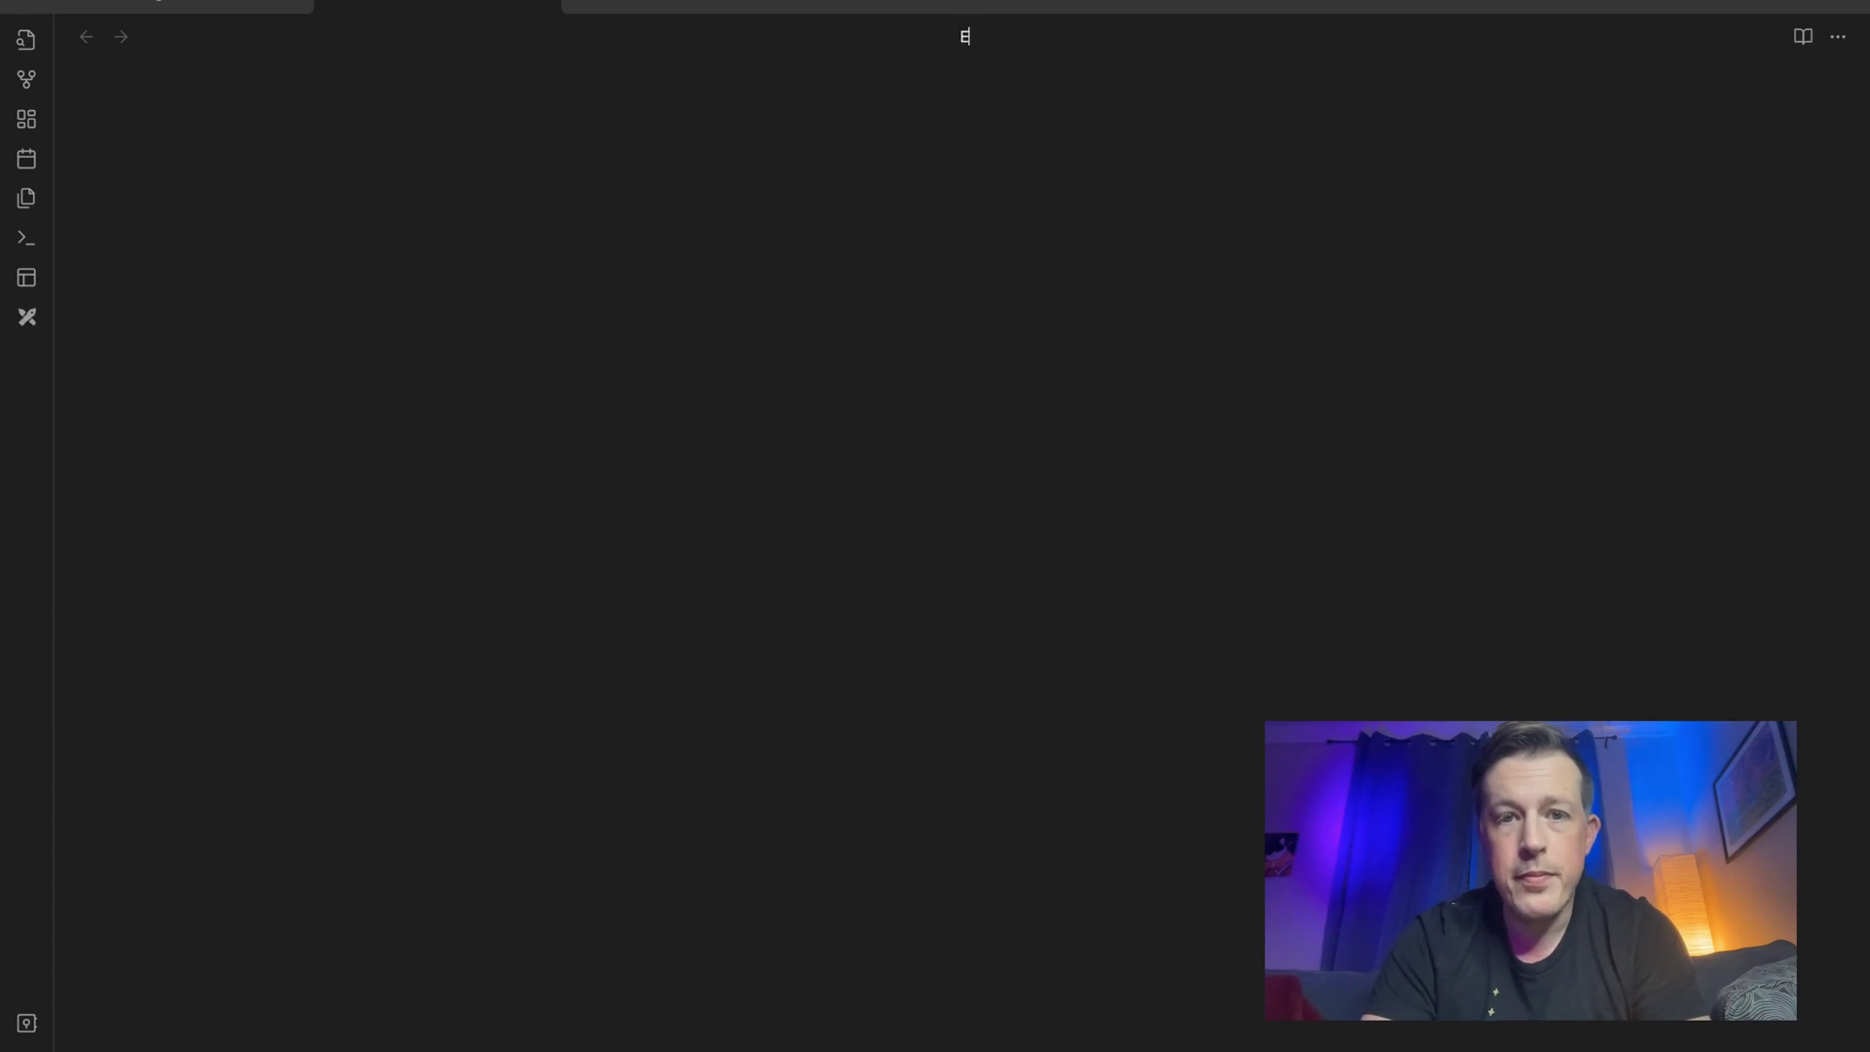
{"action": "type", "text": "xample NOte Linking"}
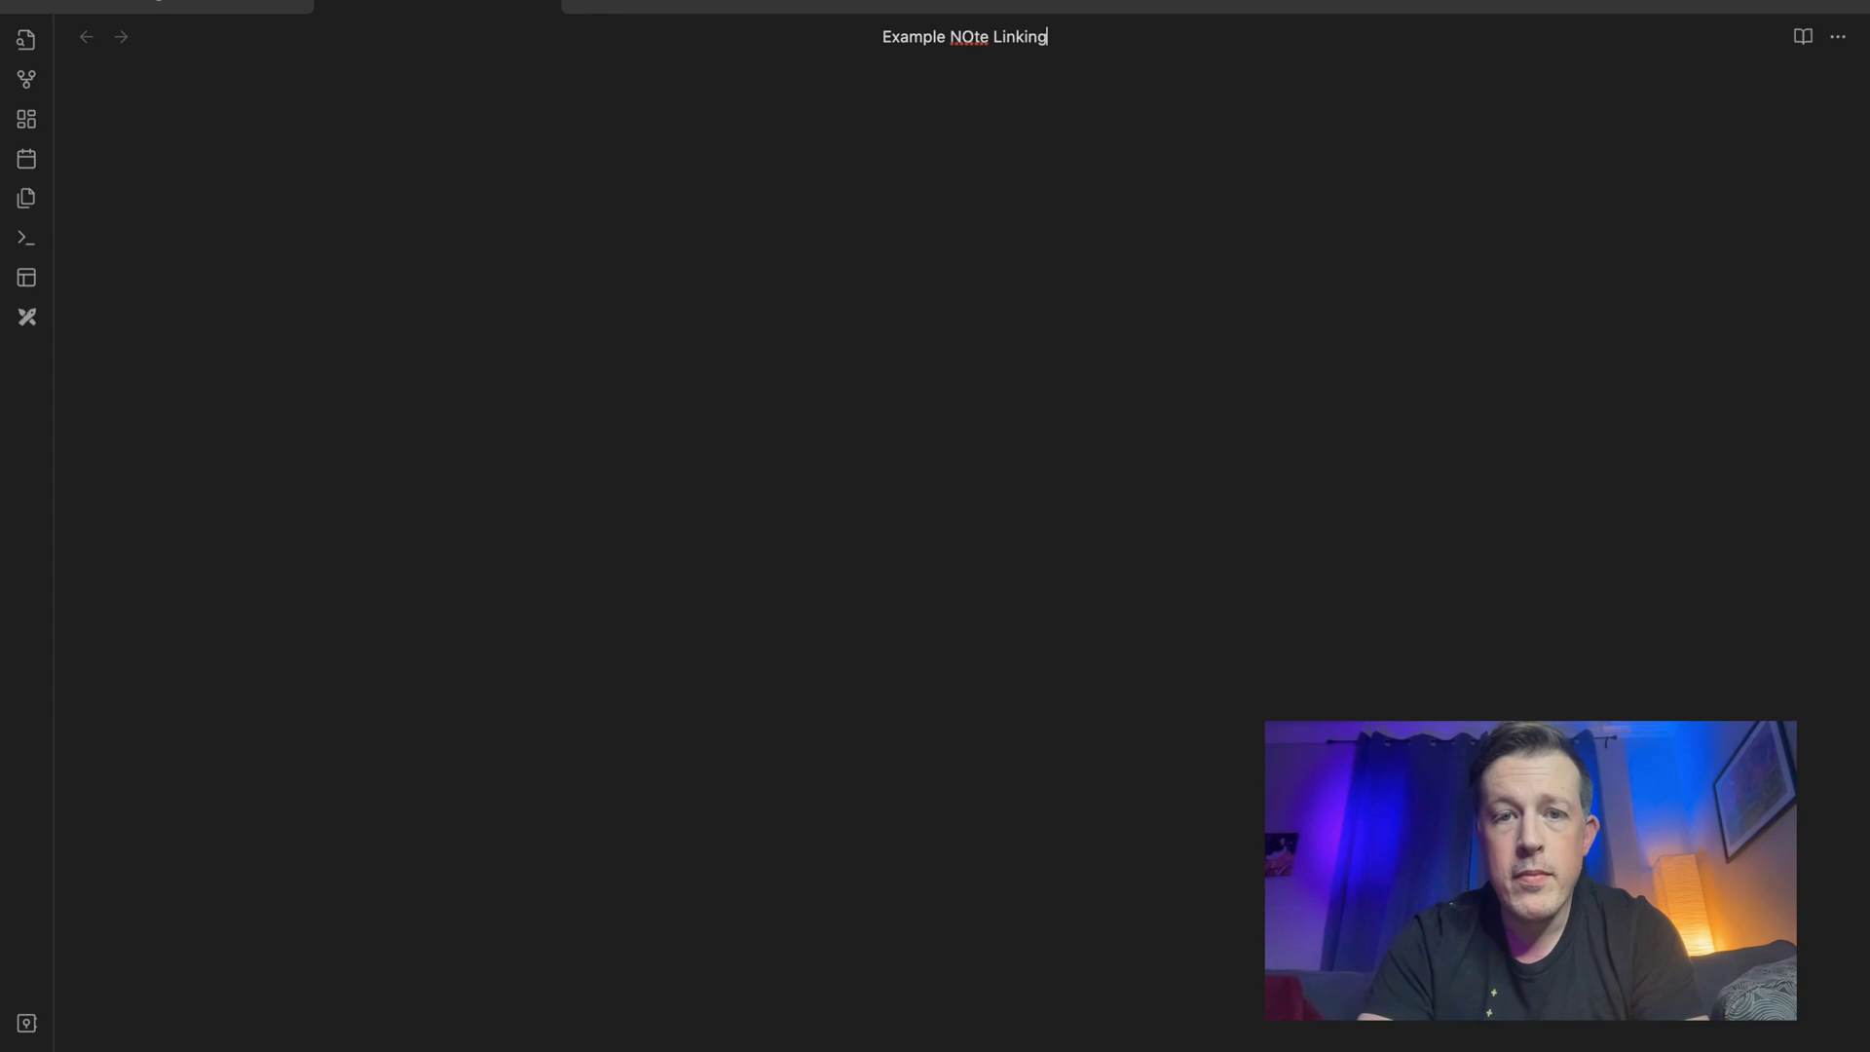
{"action": "key", "text": "Return"}
Insert an internal link to the Meeting note in the body of the new note.
{"action": "type", "text": "[["}
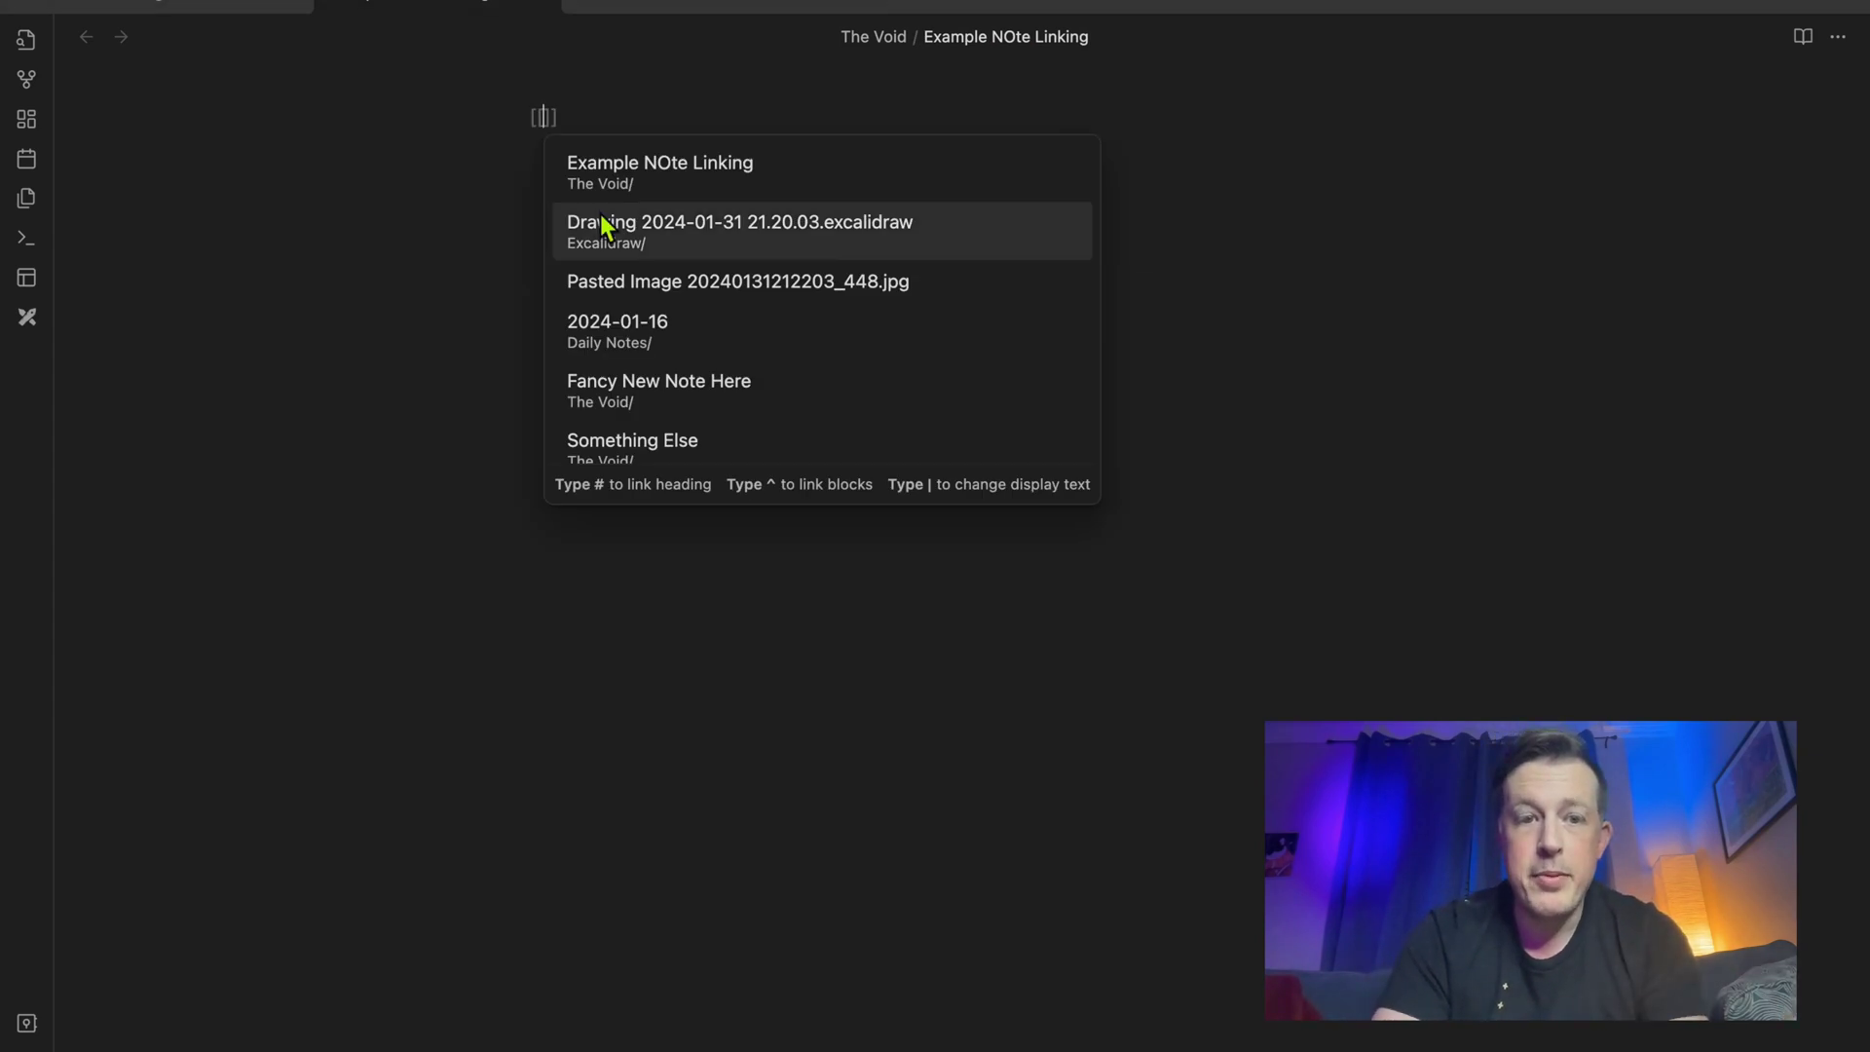
{"action": "scroll", "coordinate": [693, 263], "scroll_direction": "down", "scroll_amount": 3}
{"action": "scroll", "coordinate": [688, 255], "scroll_direction": "down", "scroll_amount": 4}
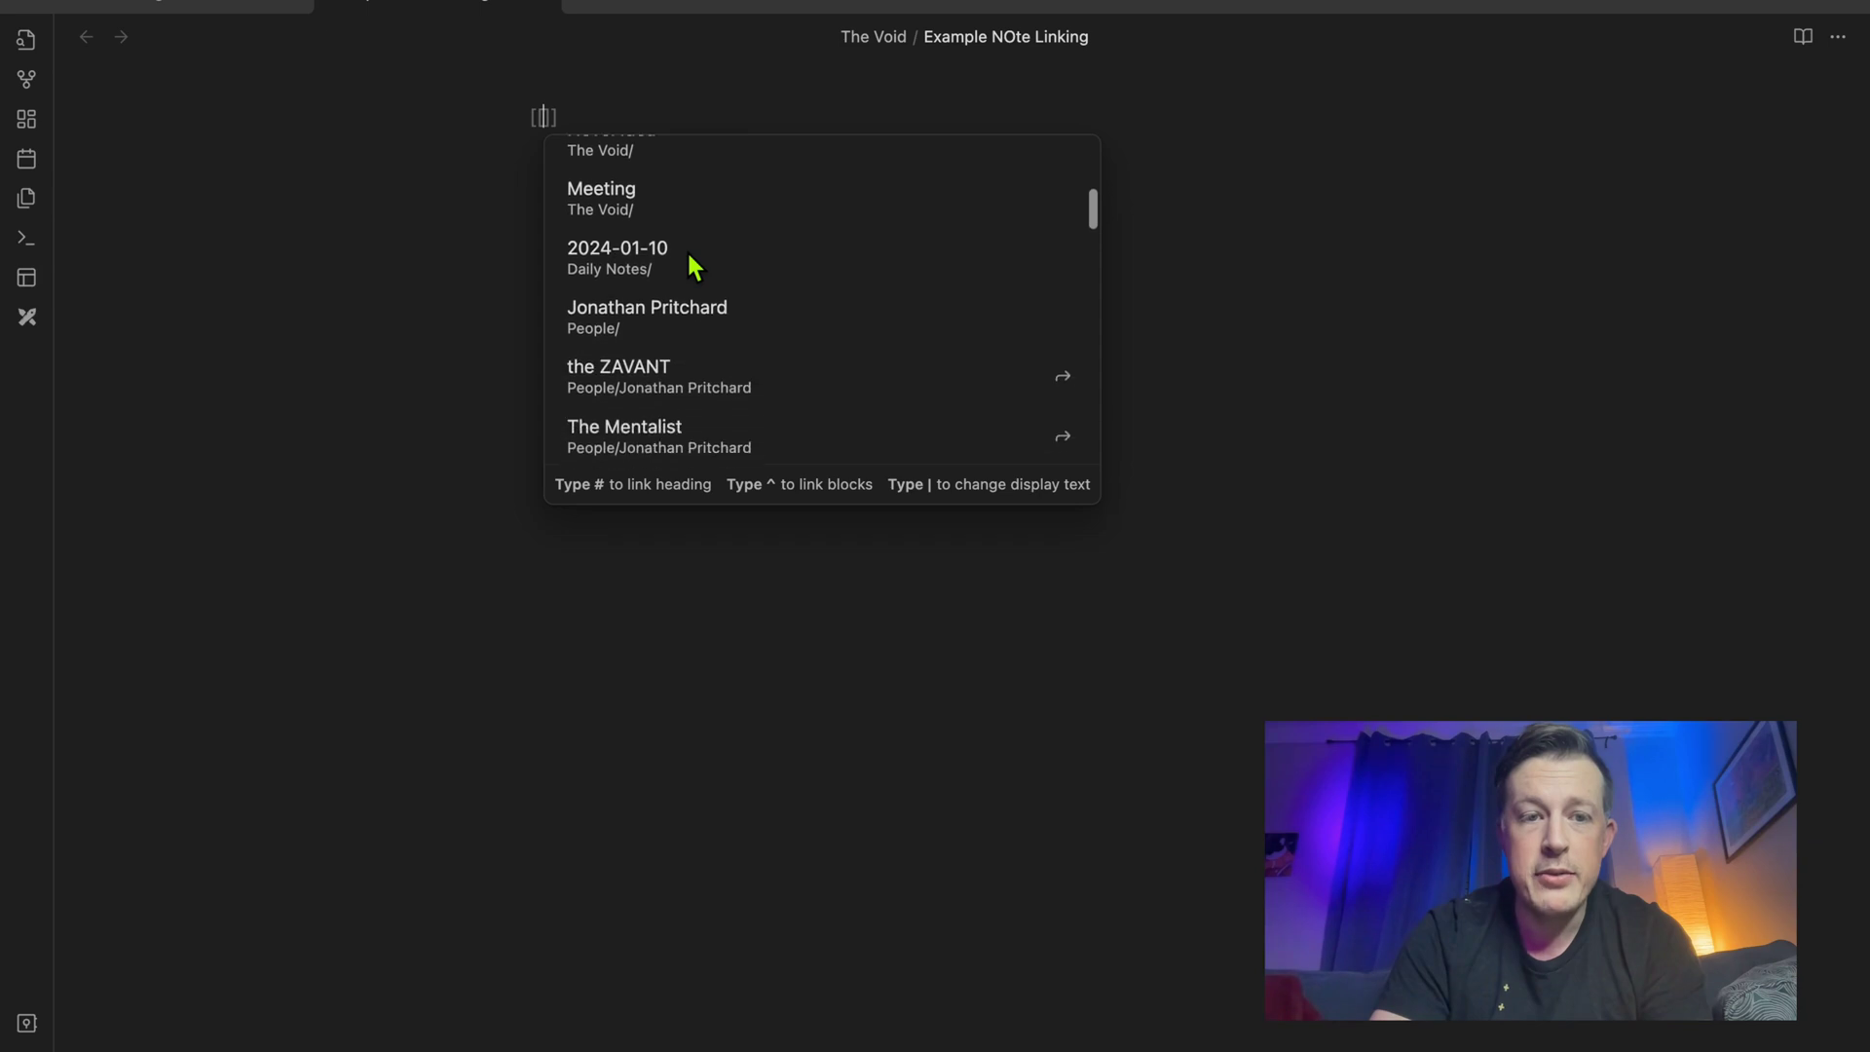
{"action": "scroll", "coordinate": [689, 255], "scroll_direction": "up", "scroll_amount": 3}
{"action": "left_click", "coordinate": [670, 257]}
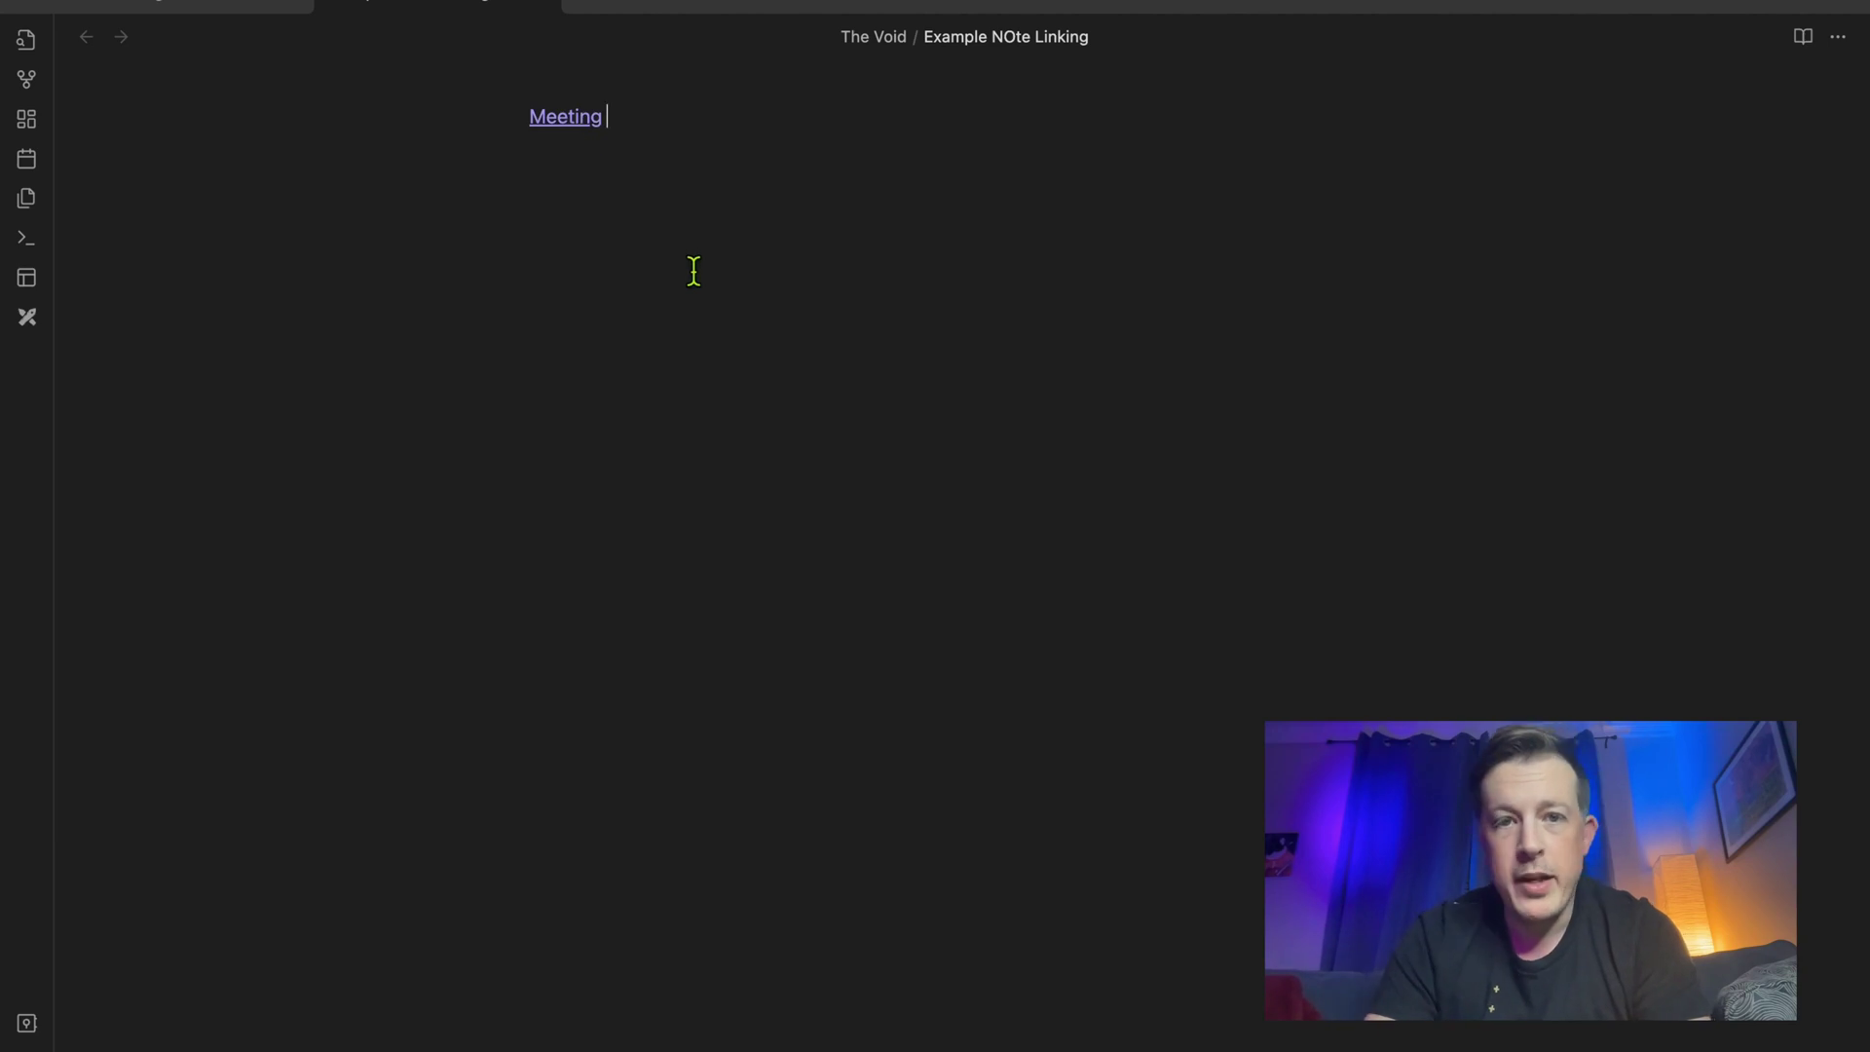
Follow the link to the Meeting note, skim its text, and return to the linking example note.
{"action": "left_click", "coordinate": [588, 128]}
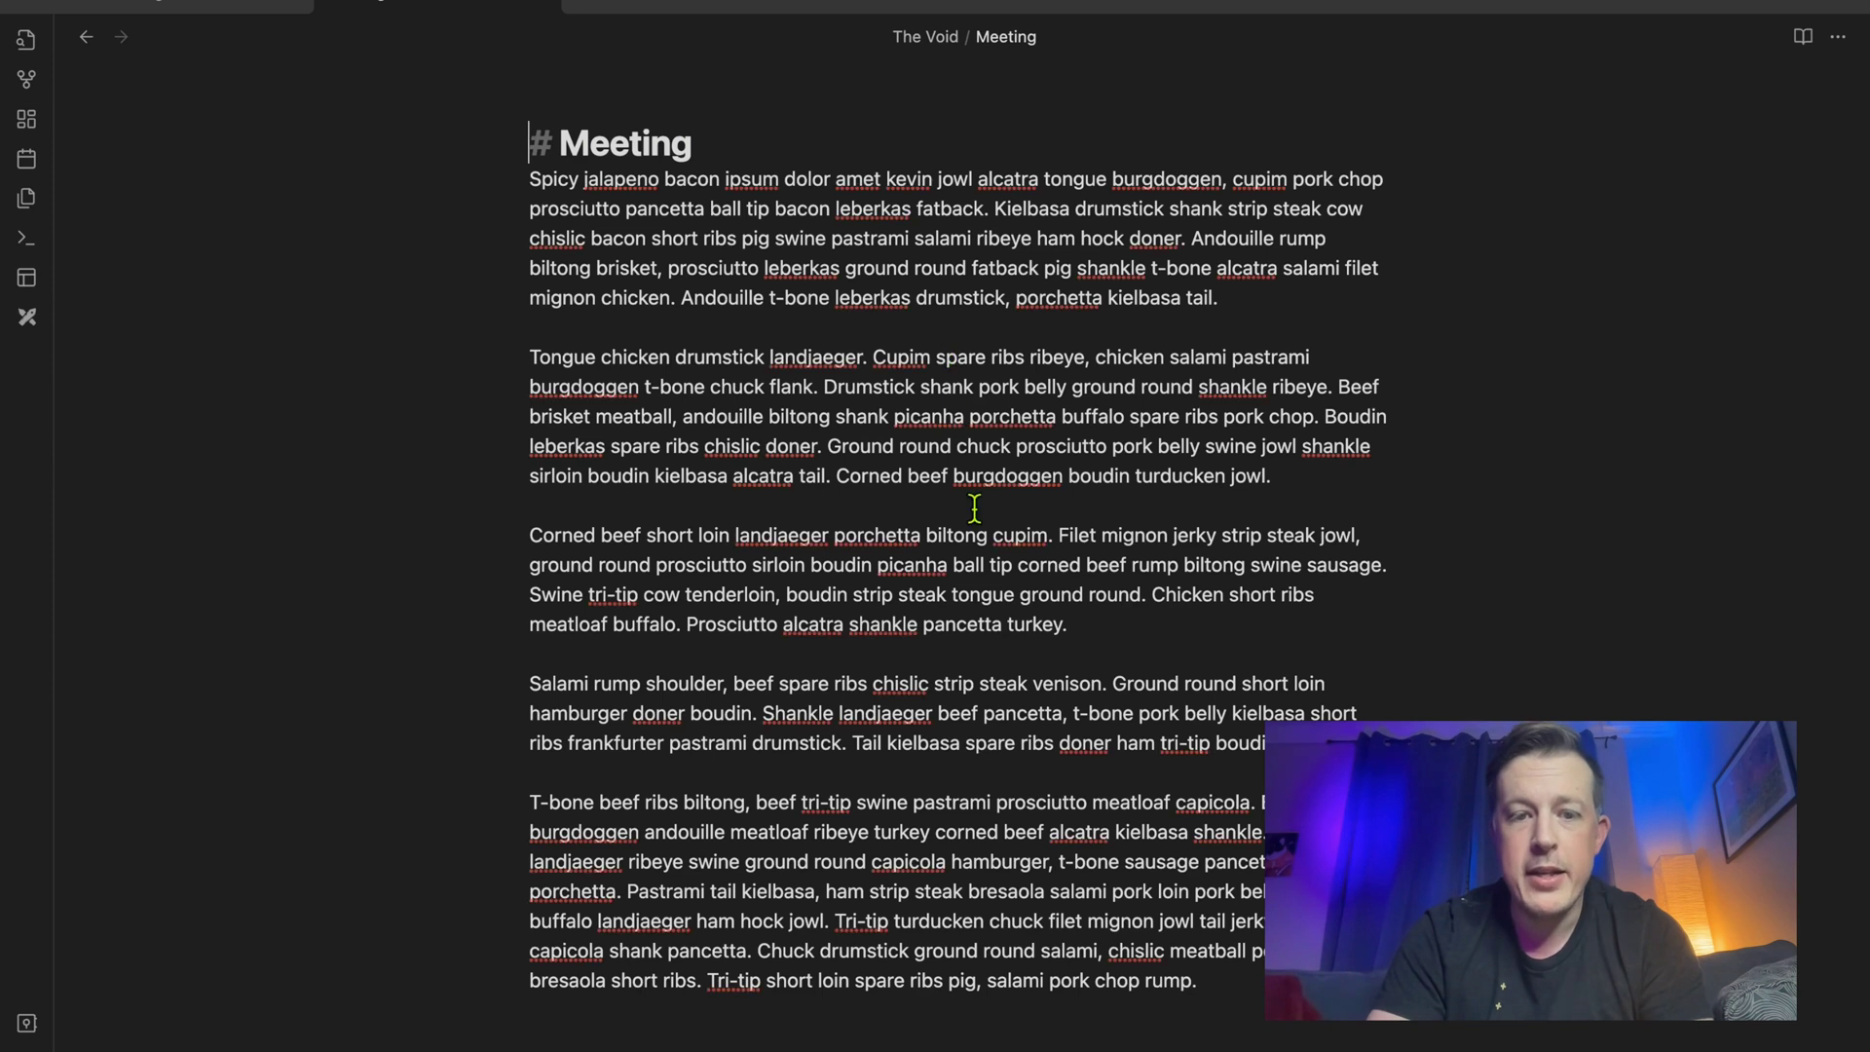
{"action": "scroll", "coordinate": [959, 418], "scroll_direction": "down", "scroll_amount": 5}
{"action": "scroll", "coordinate": [969, 473], "scroll_direction": "up", "scroll_amount": 5}
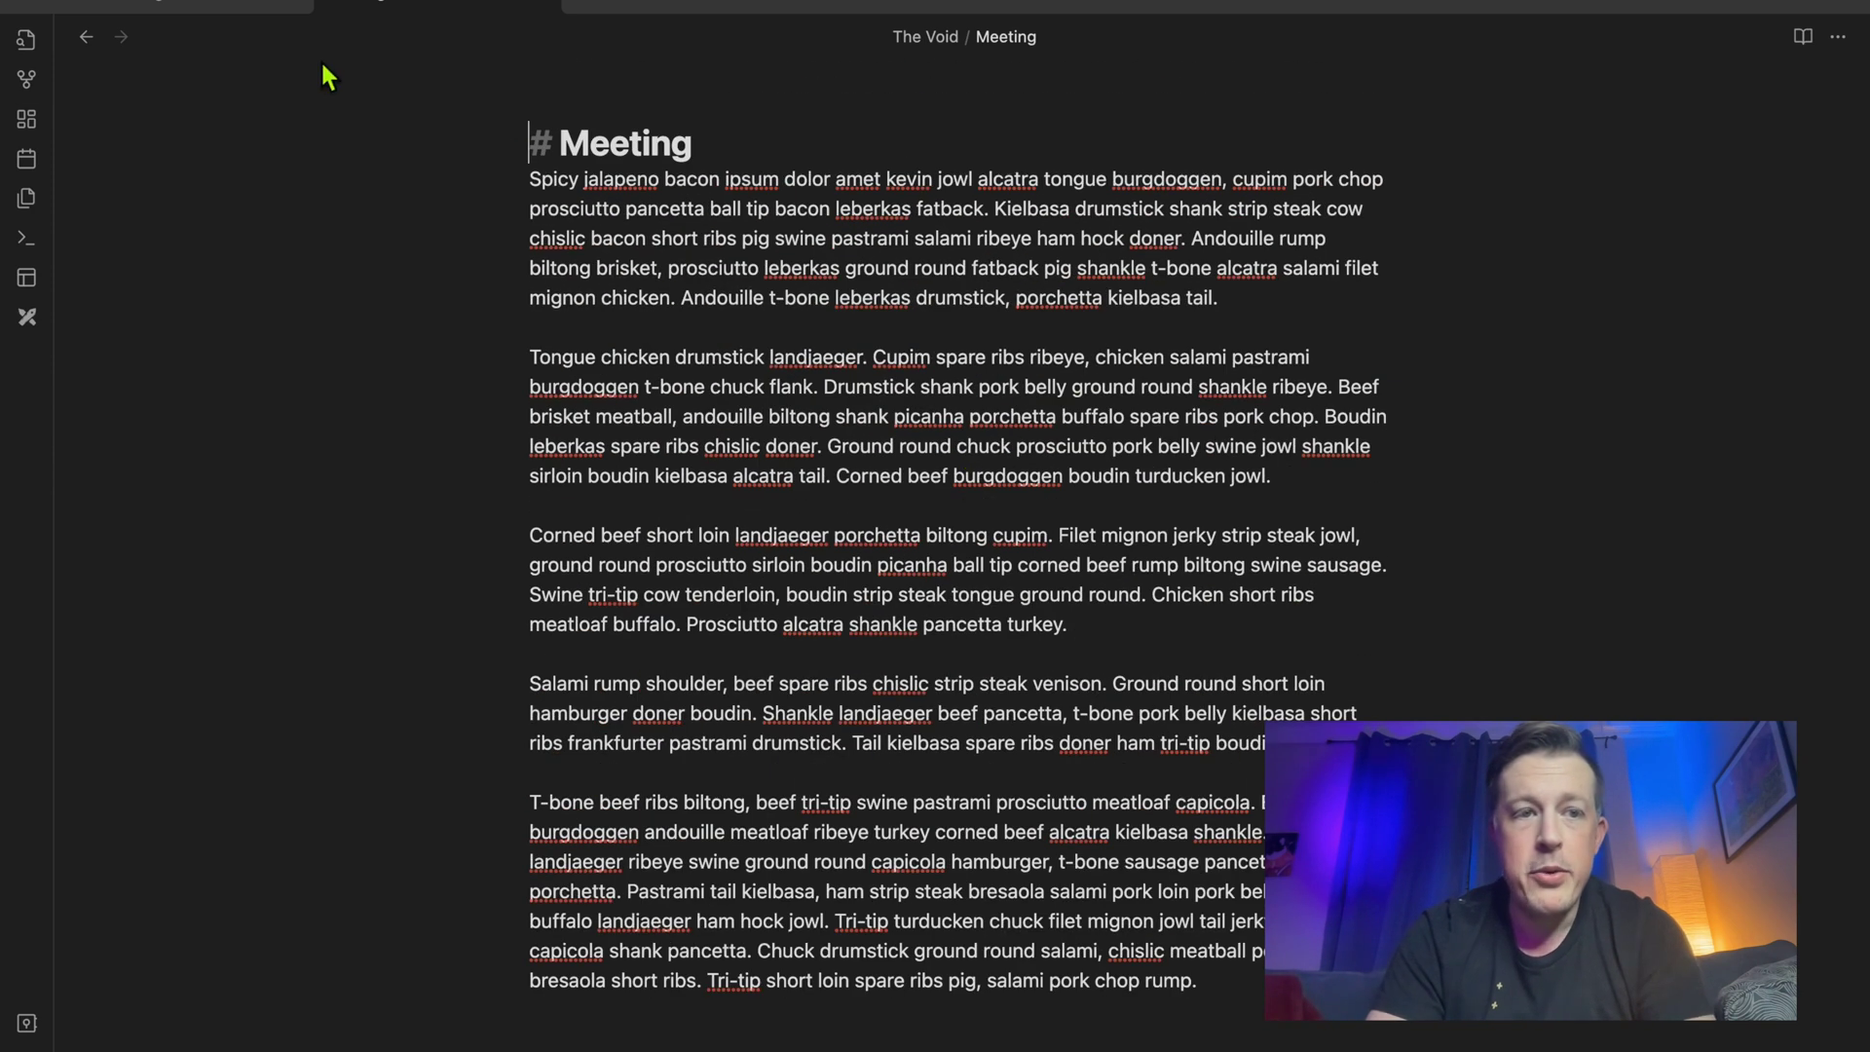
{"action": "left_click", "coordinate": [86, 37]}
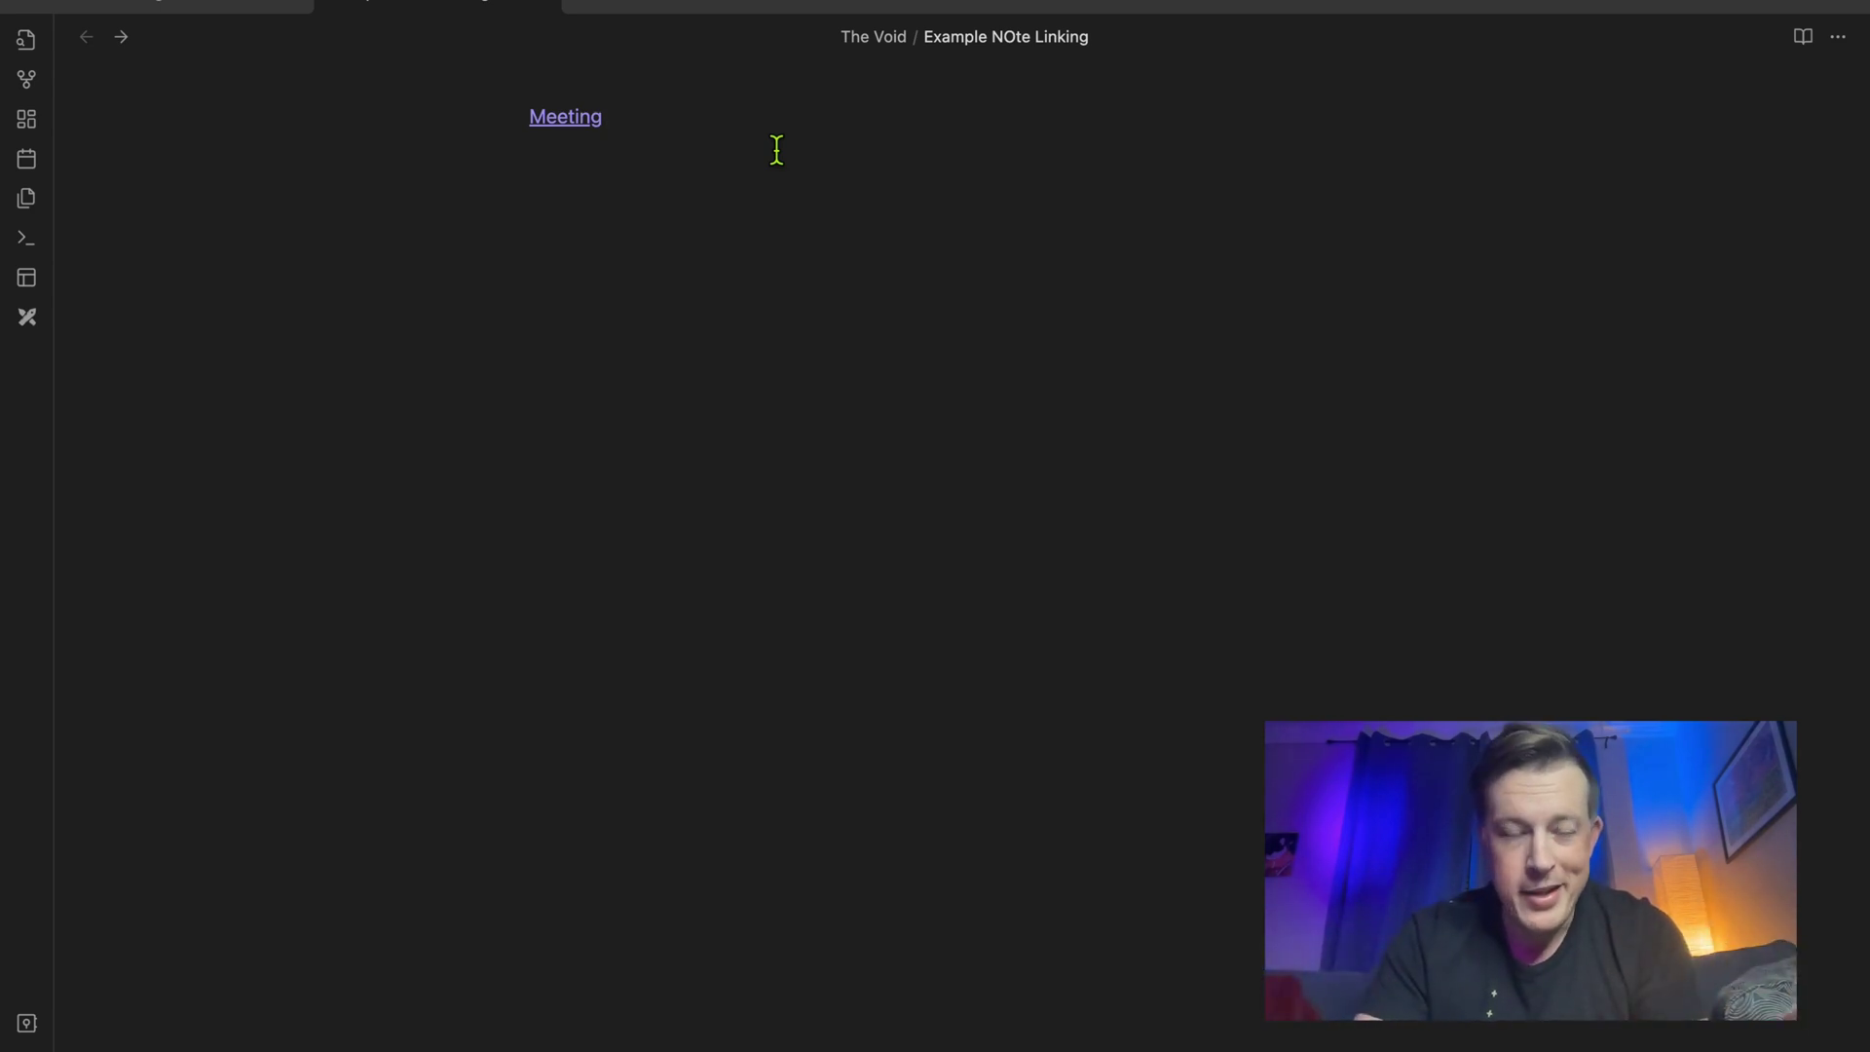
Back in the drawing, complete the rectangle's text as "Let's try this [[Meeting]]." and test its link to the note.
{"action": "left_click", "coordinate": [191, 8]}
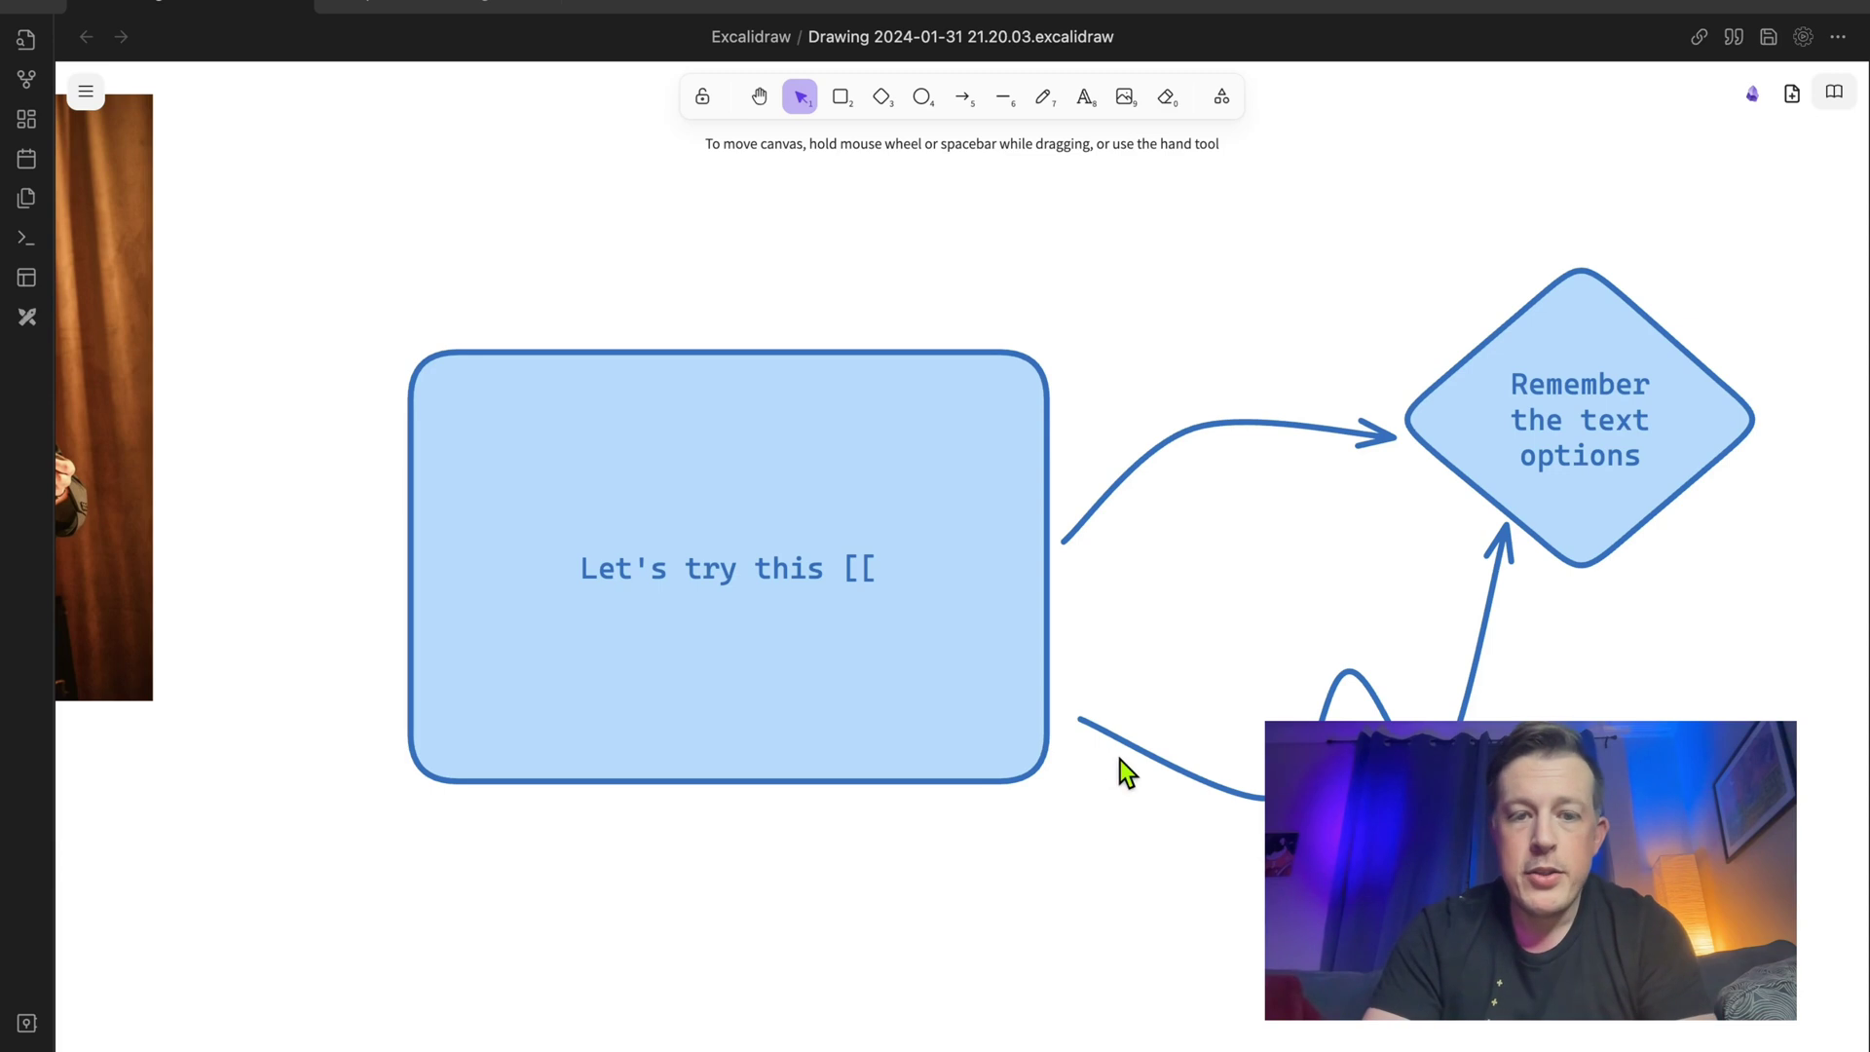
{"action": "left_click", "coordinate": [945, 577]}
{"action": "double_click", "coordinate": [891, 571]}
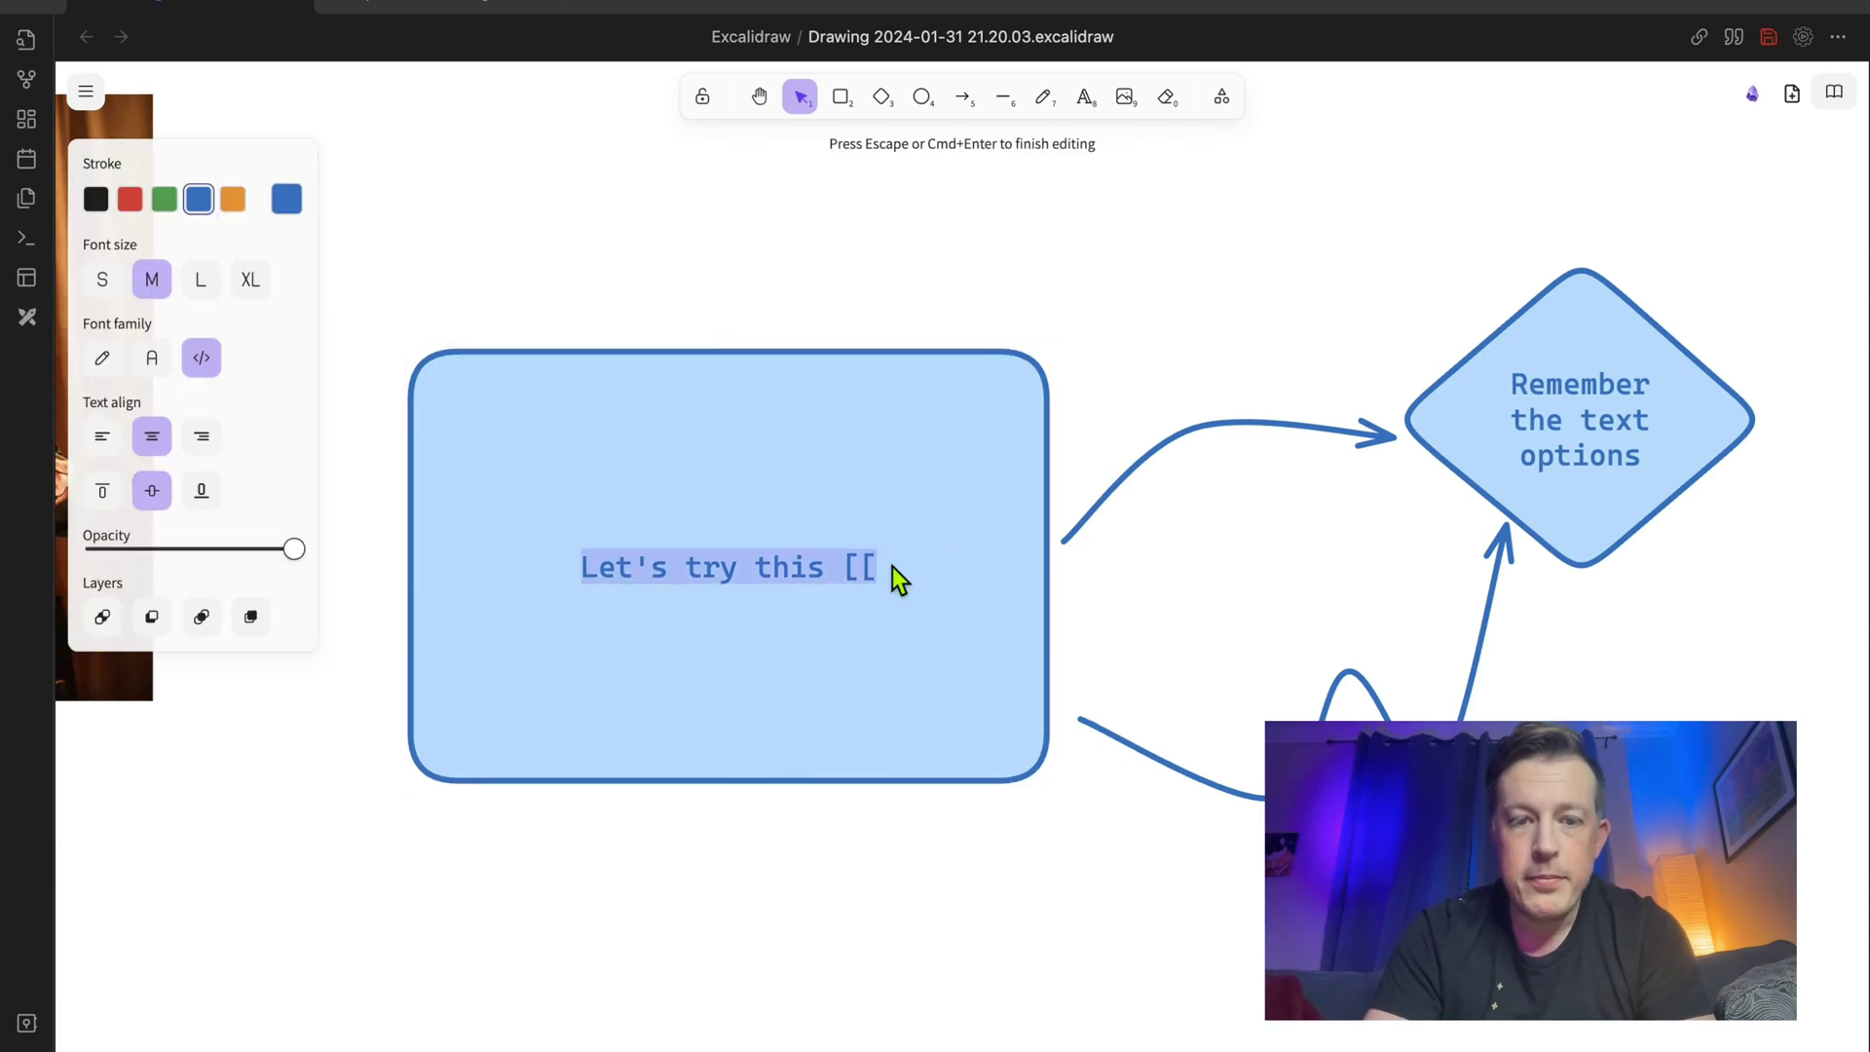
{"action": "left_click", "coordinate": [875, 565]}
{"action": "type", "text": "Meet"}
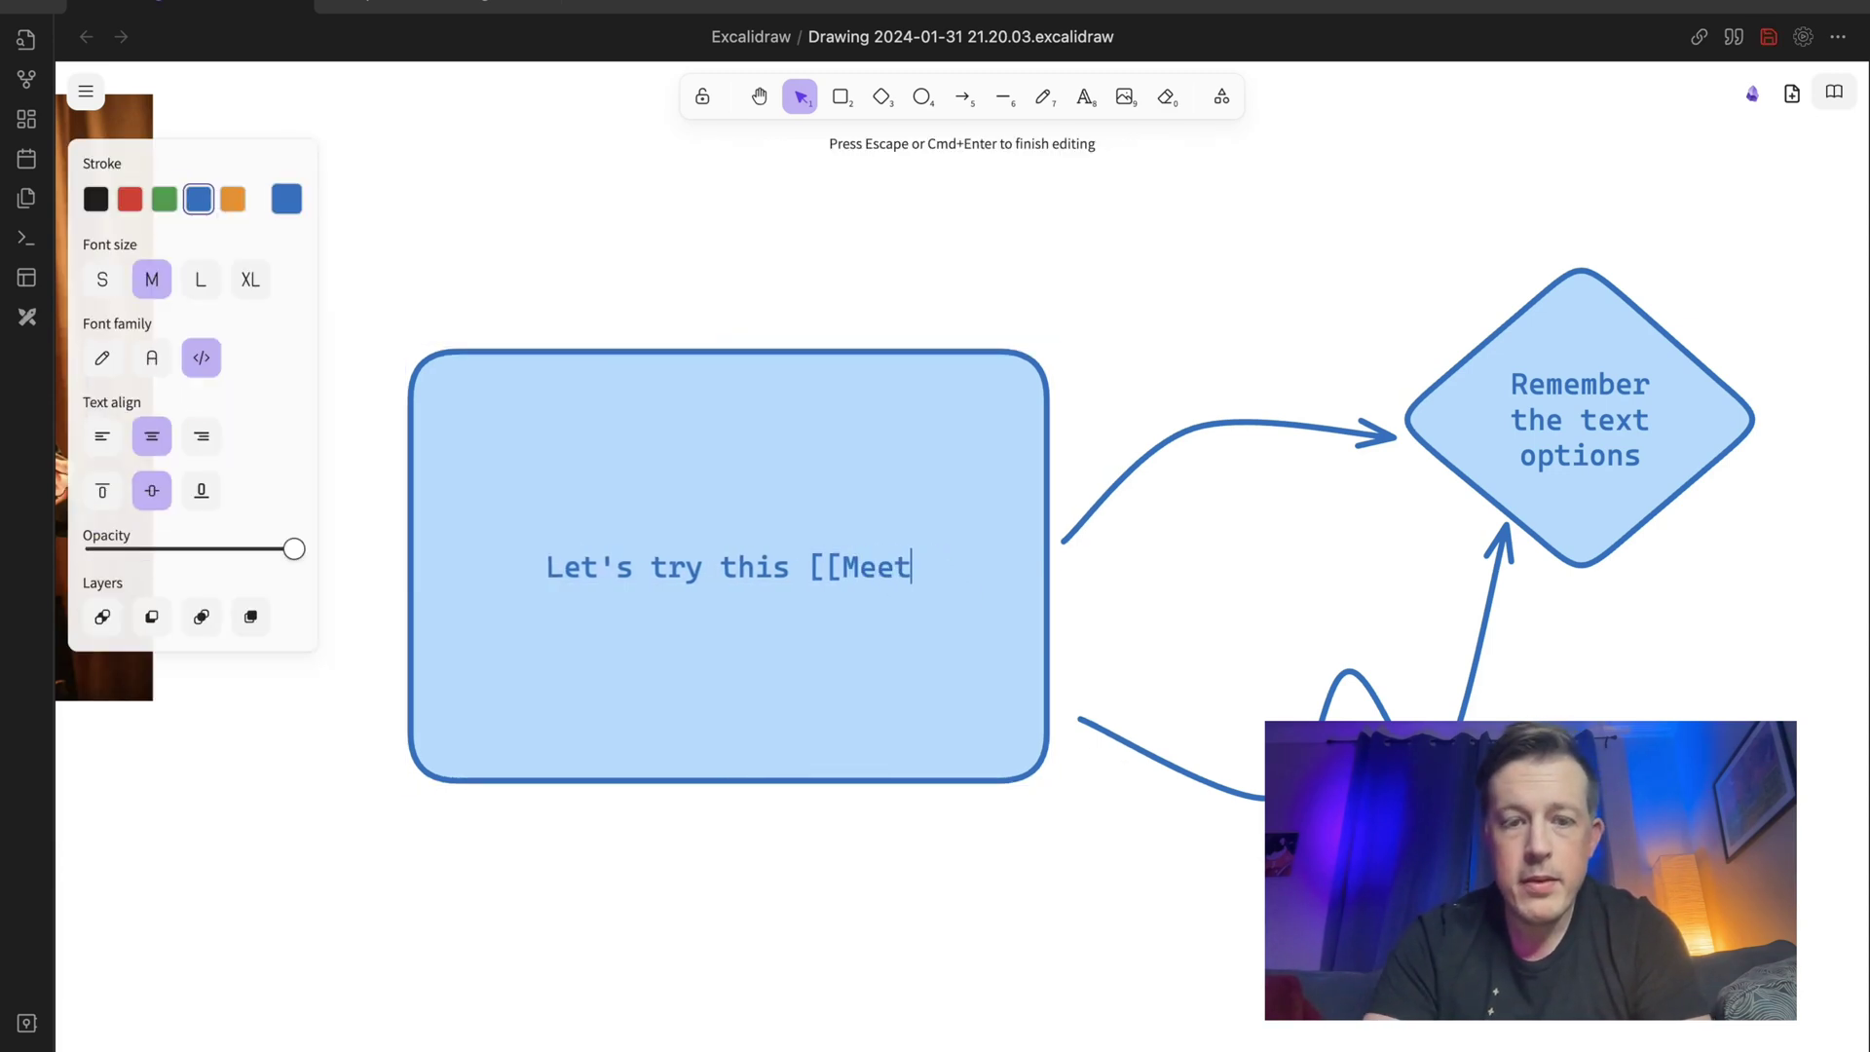
{"action": "type", "text": "ing]]"}
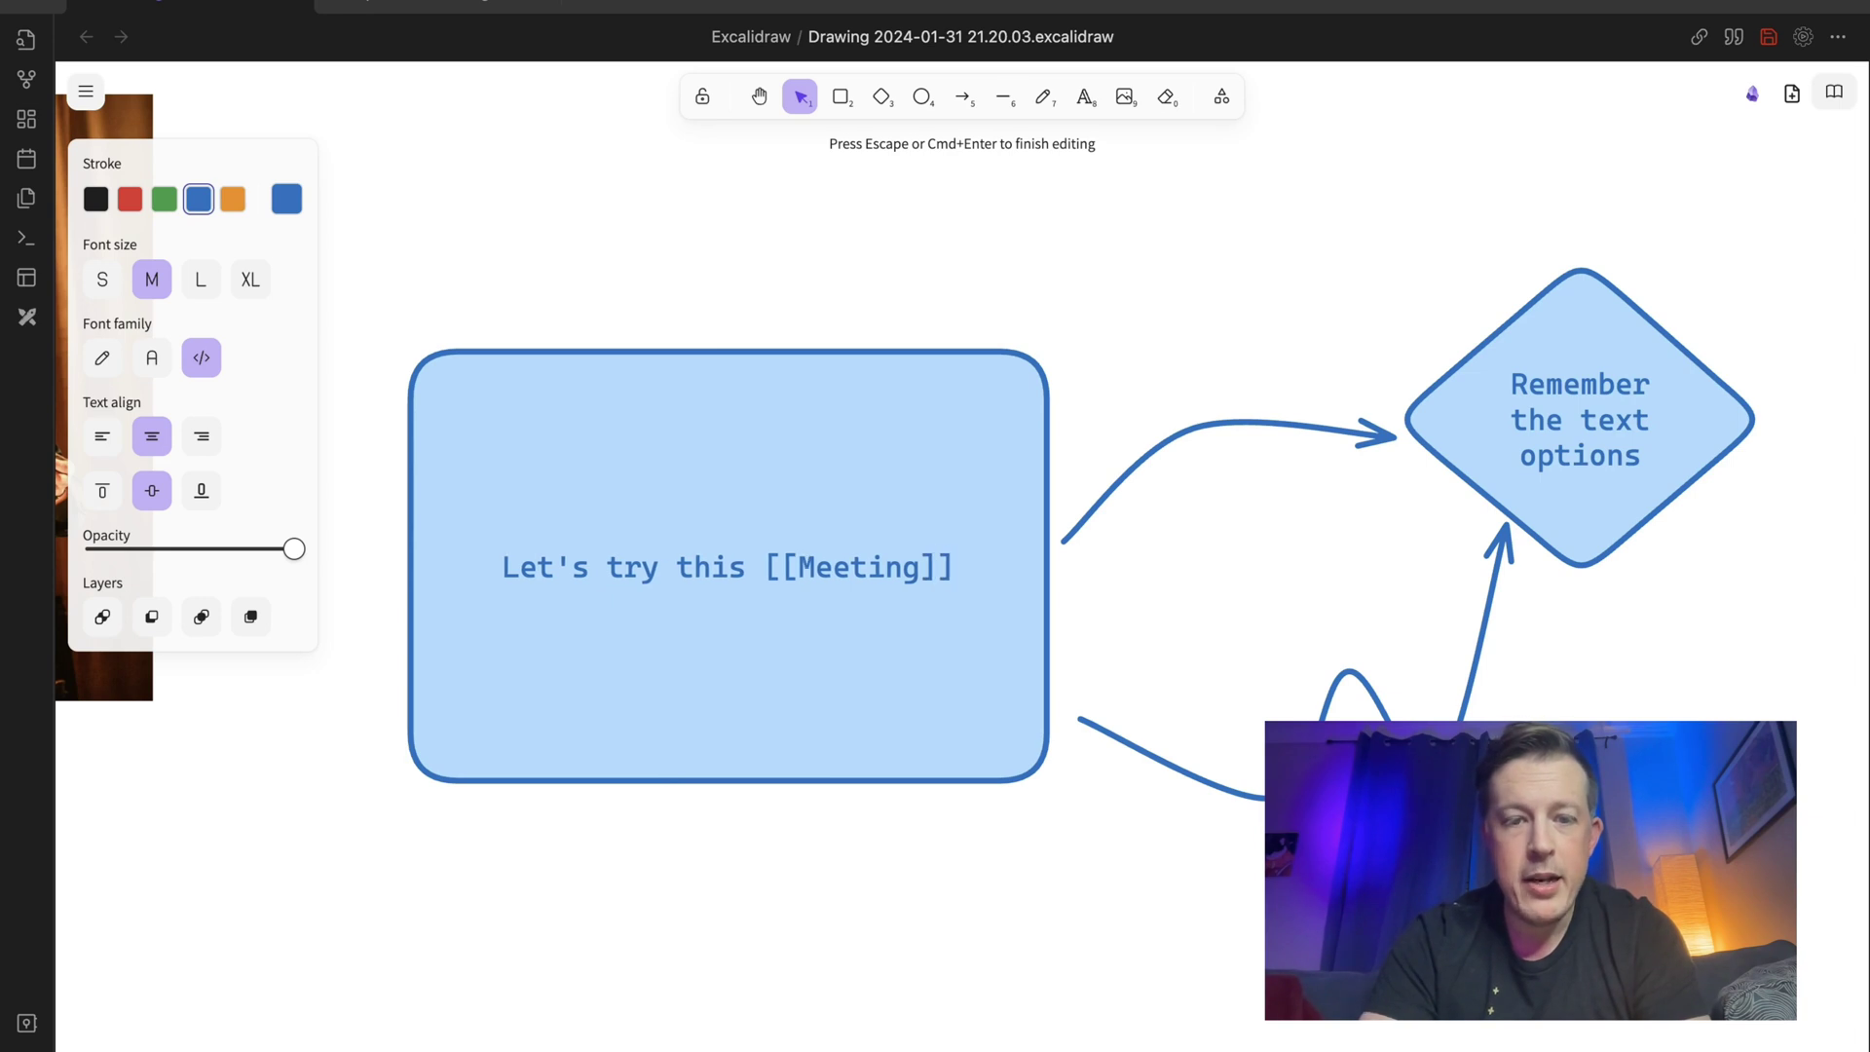
{"action": "type", "text": "."}
{"action": "key", "text": "BackSpace"}
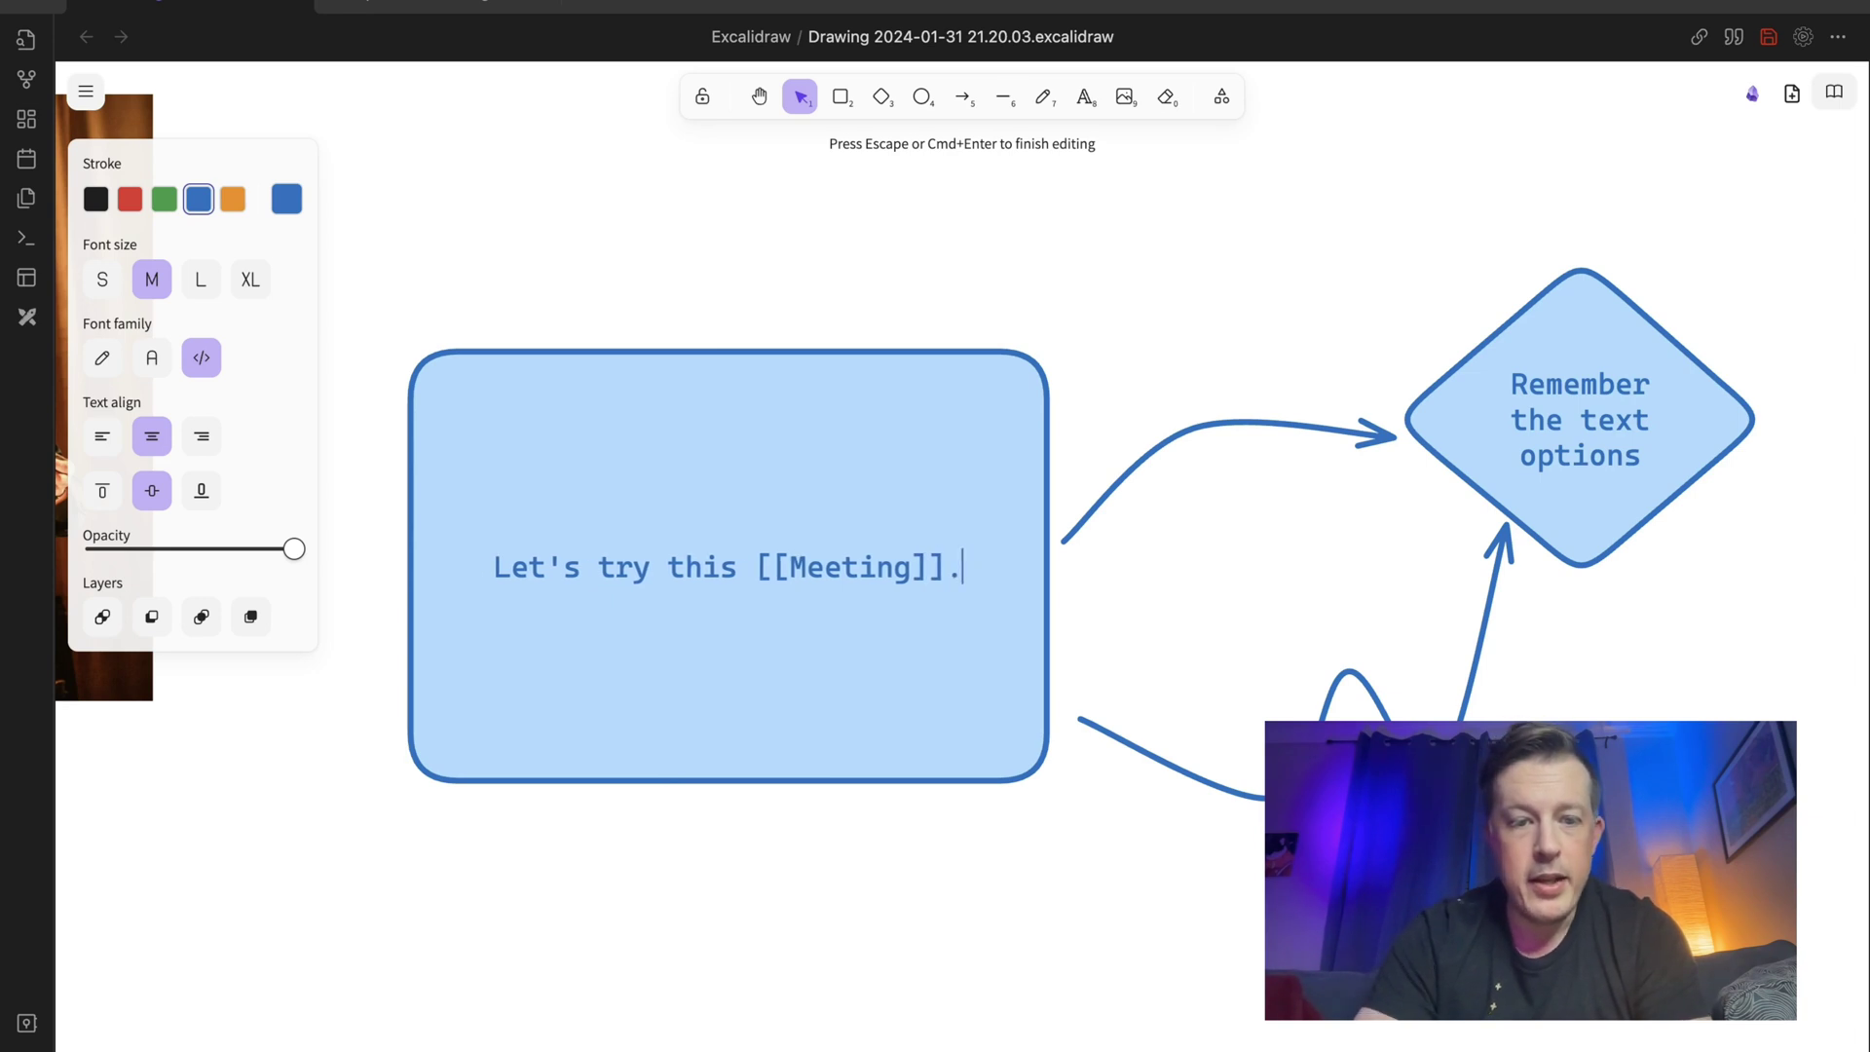
{"action": "key", "text": "Escape"}
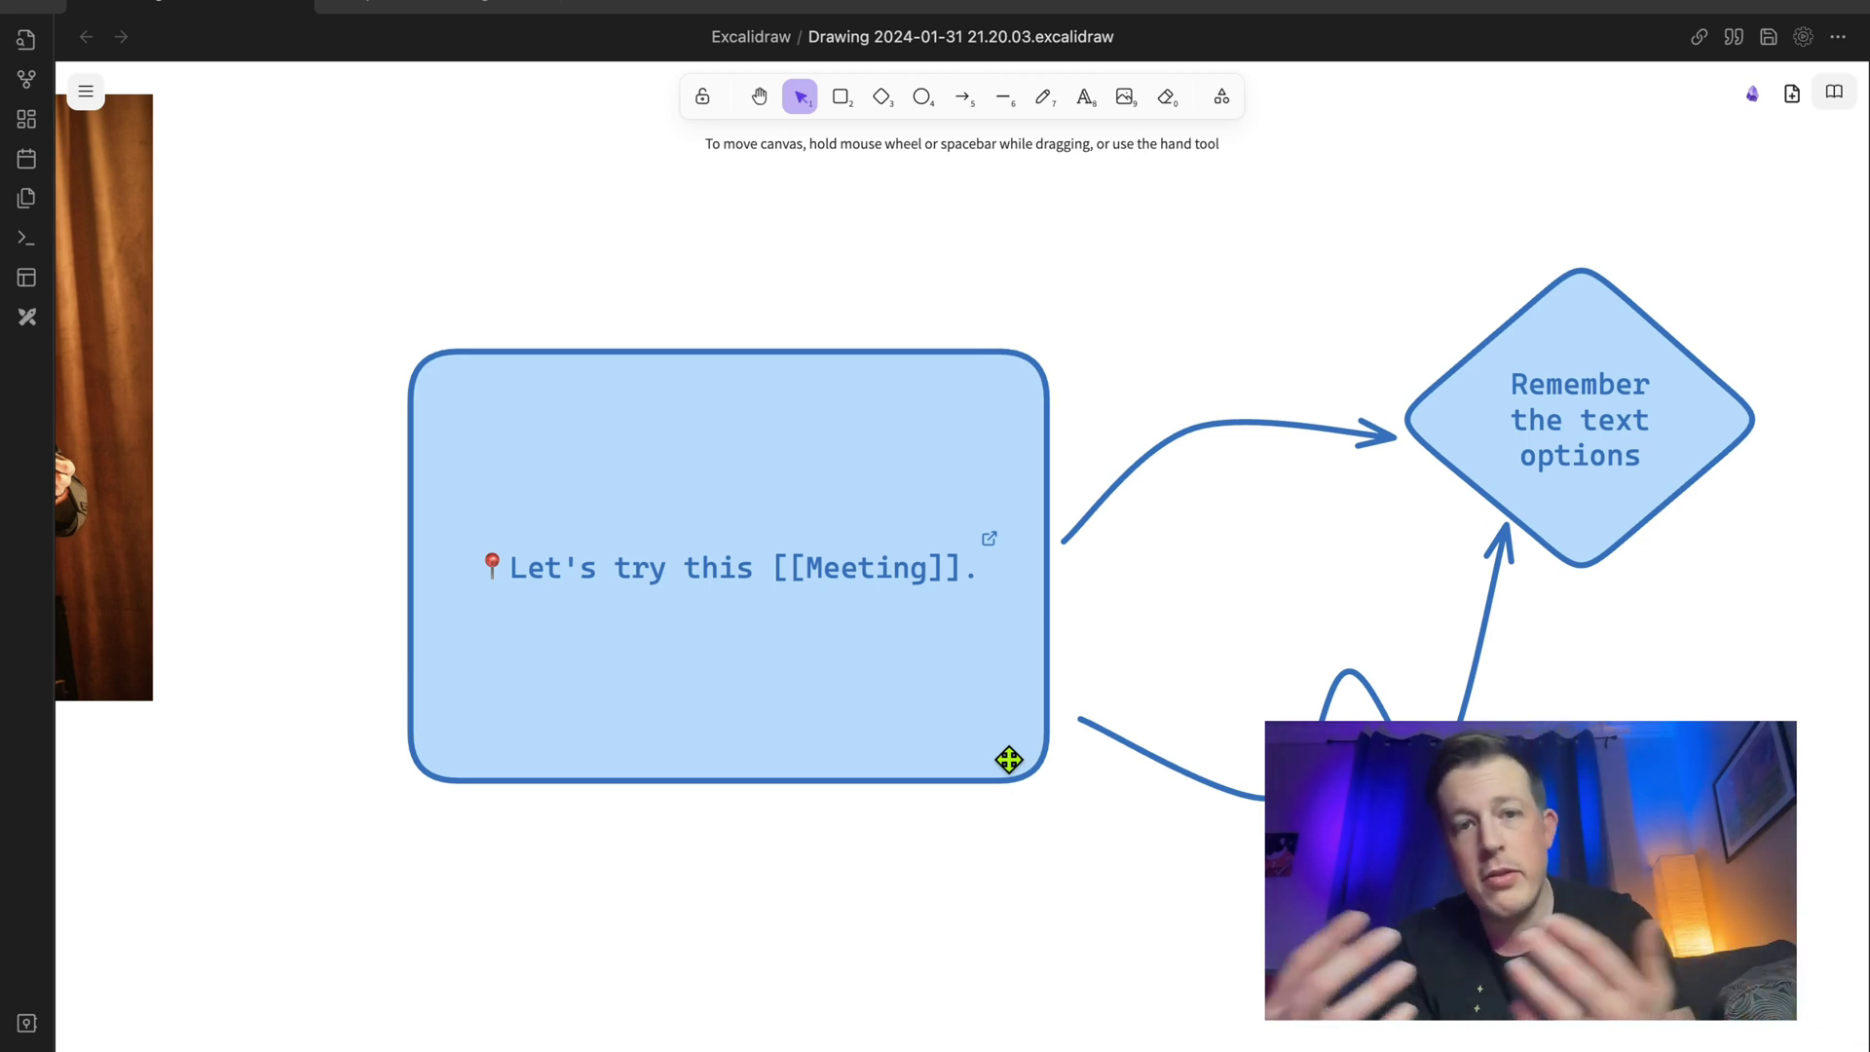
{"action": "left_click", "coordinate": [992, 542]}
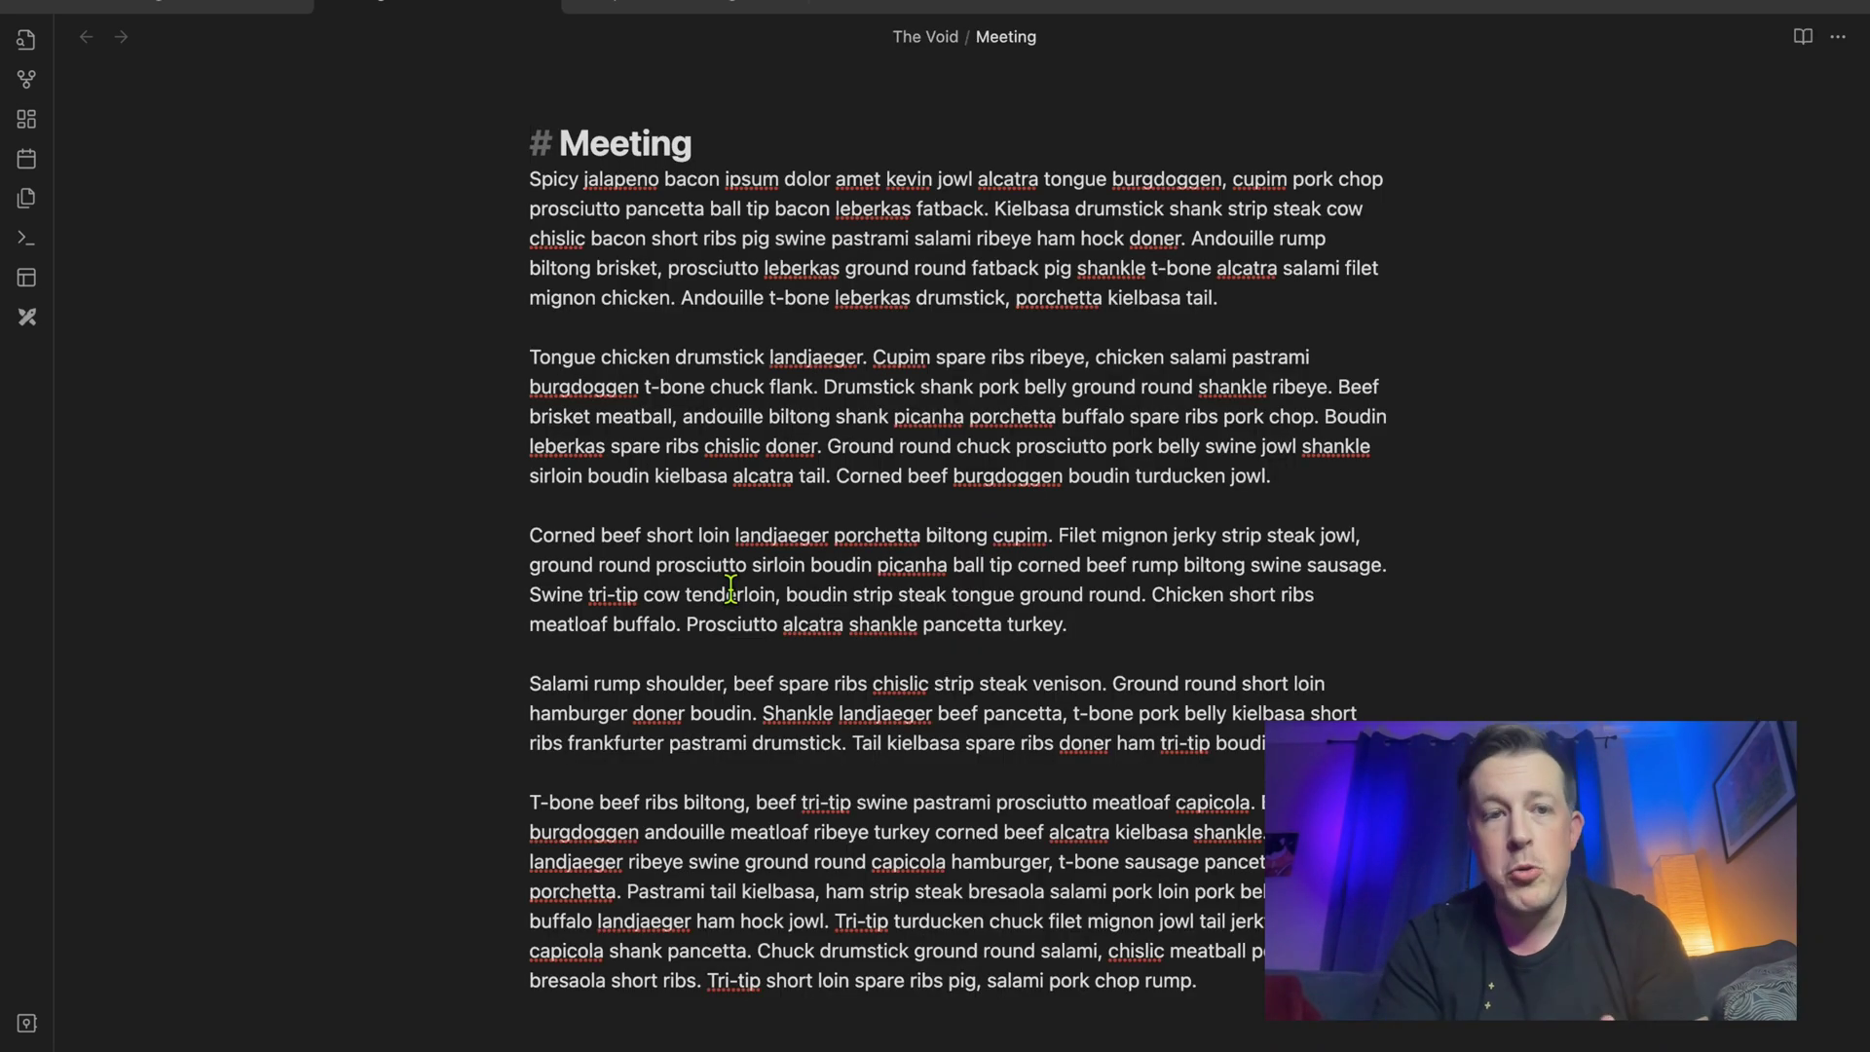
{"action": "left_click", "coordinate": [283, 5]}
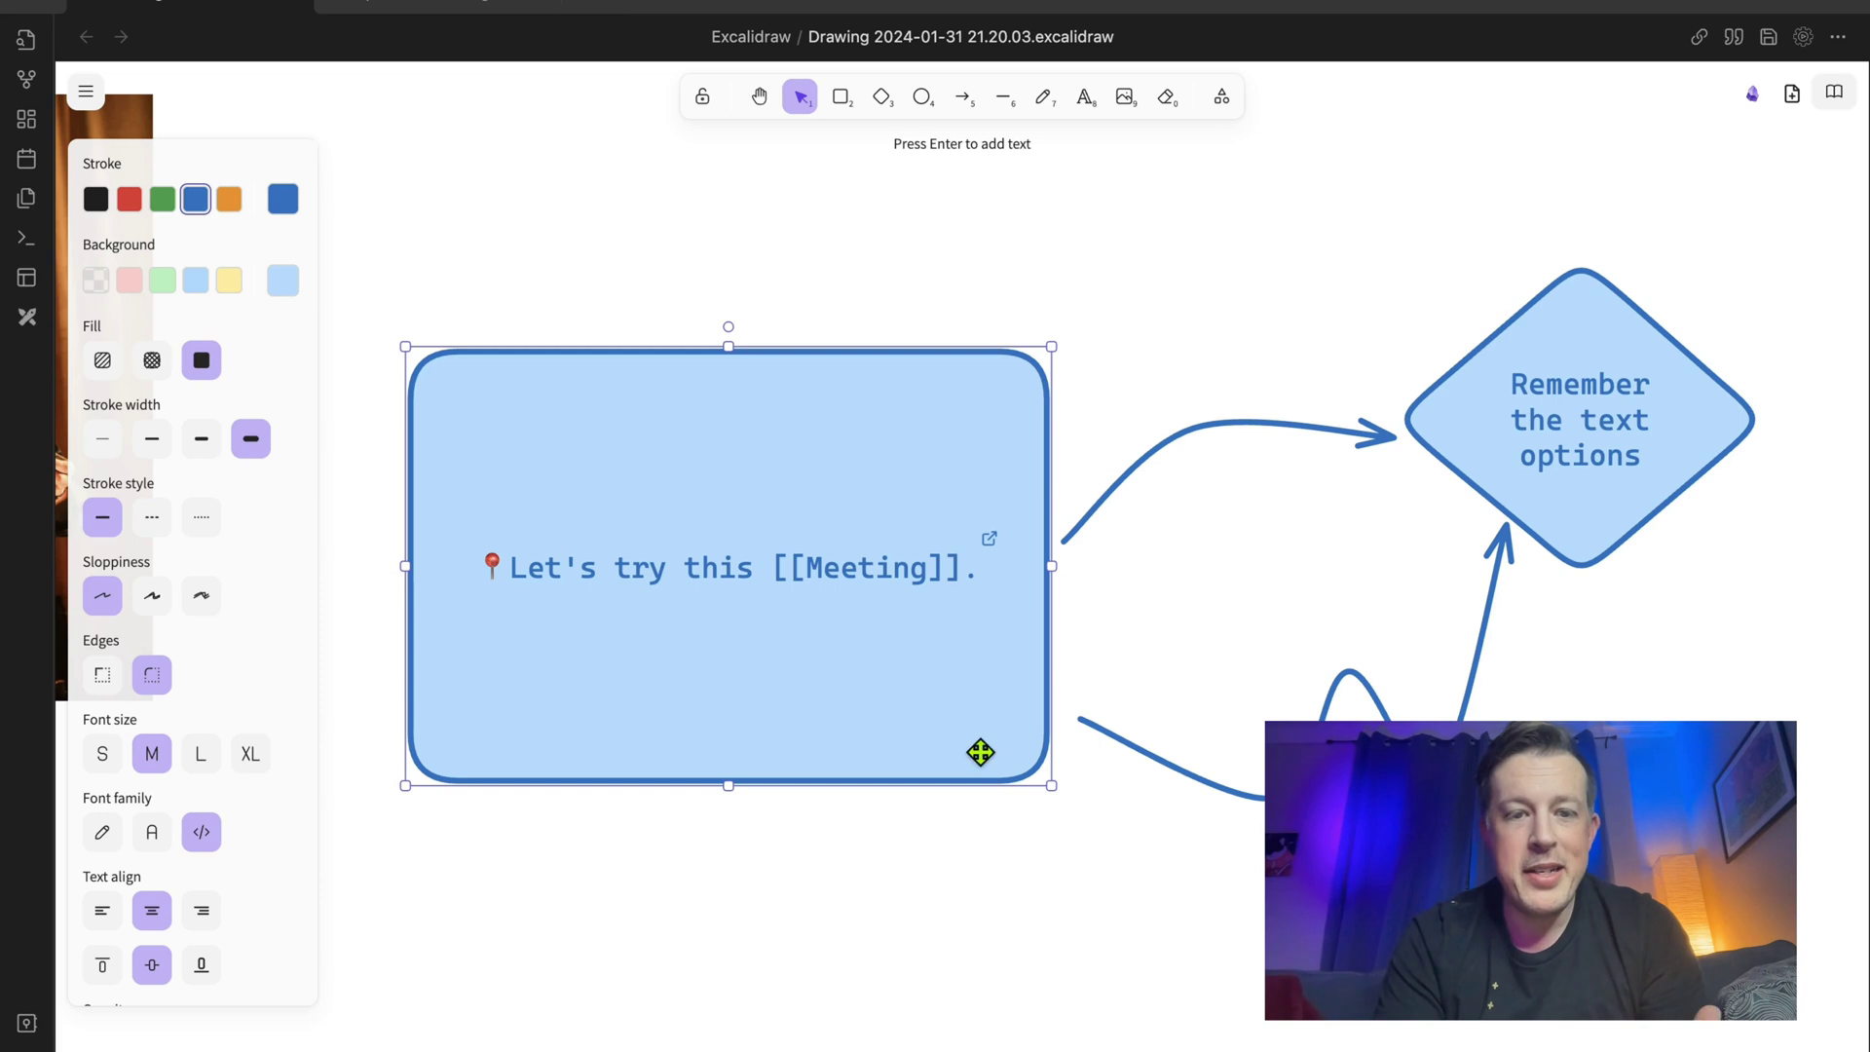
Remove "[[Meeting]]" from the rectangle's text so it reads "Let's try this.", and test the text's link marker.
{"action": "double_click", "coordinate": [653, 550]}
{"action": "double_click", "coordinate": [674, 567]}
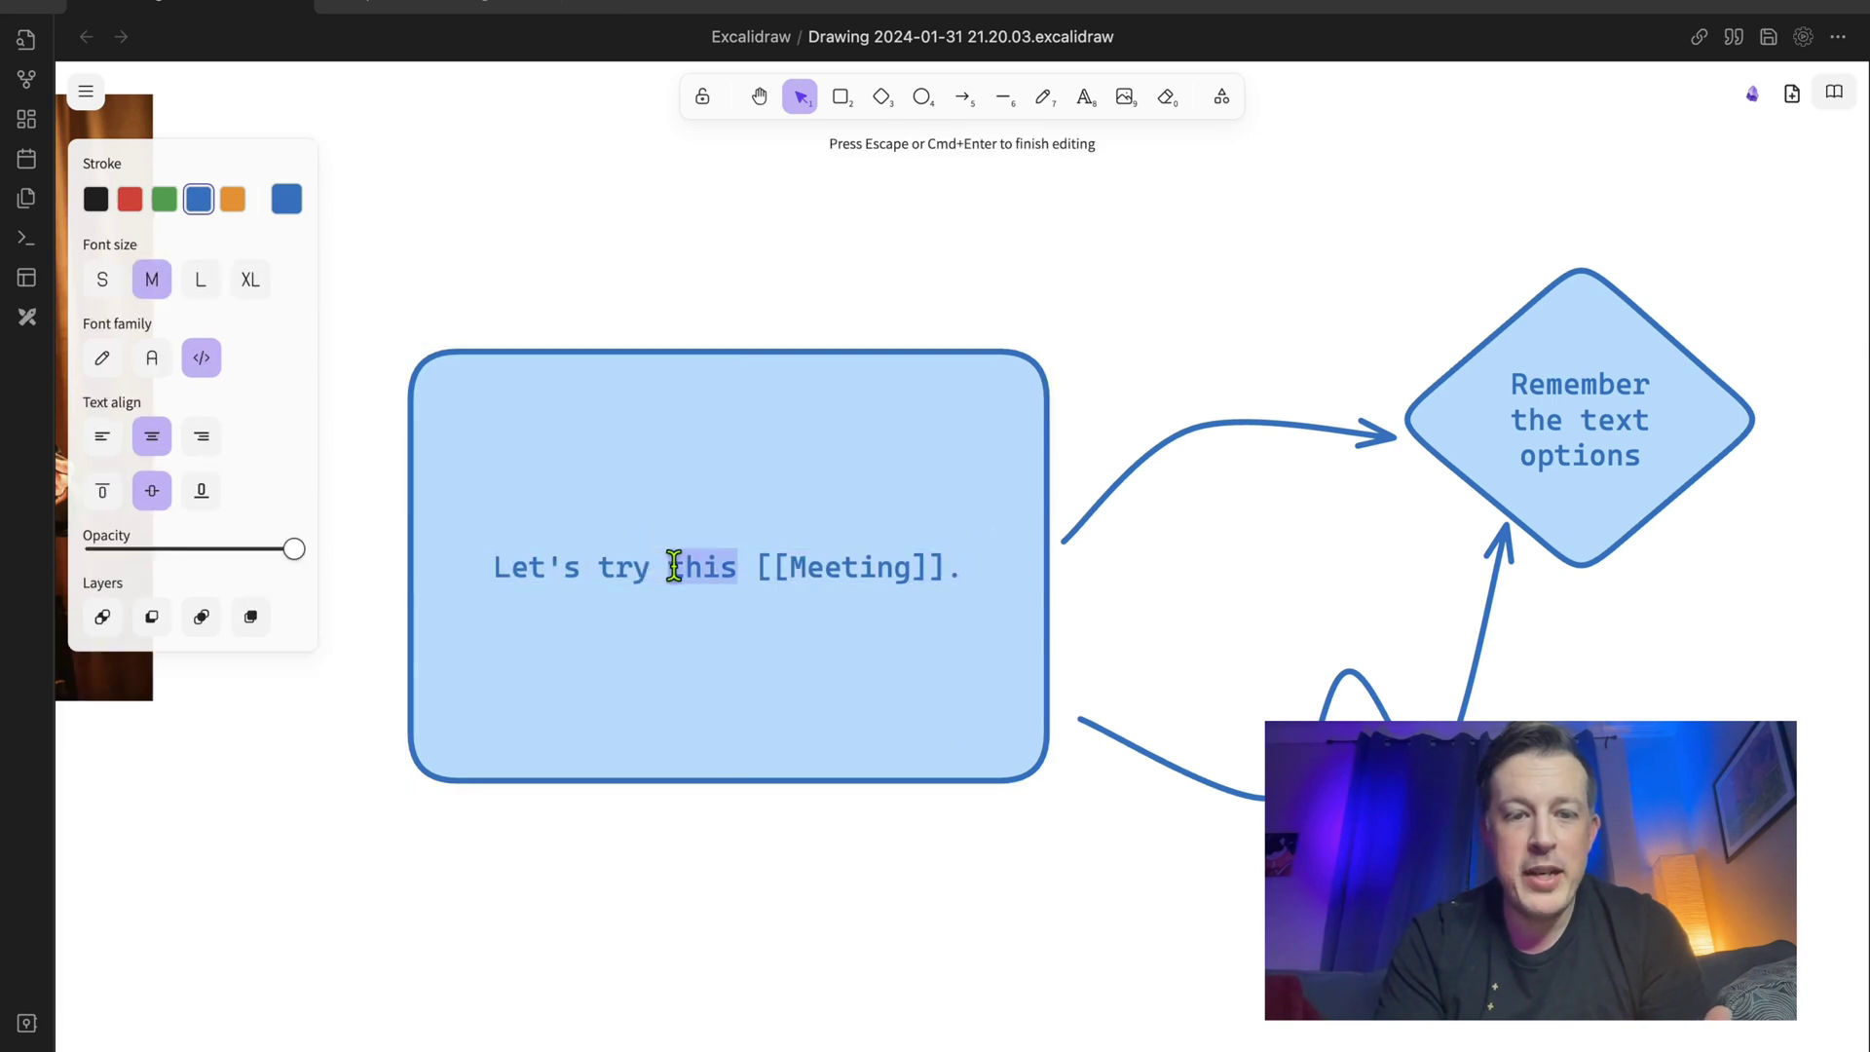
{"action": "left_click", "coordinate": [756, 570]}
{"action": "left_click_drag", "start_coordinate": [762, 563], "coordinate": [938, 567]}
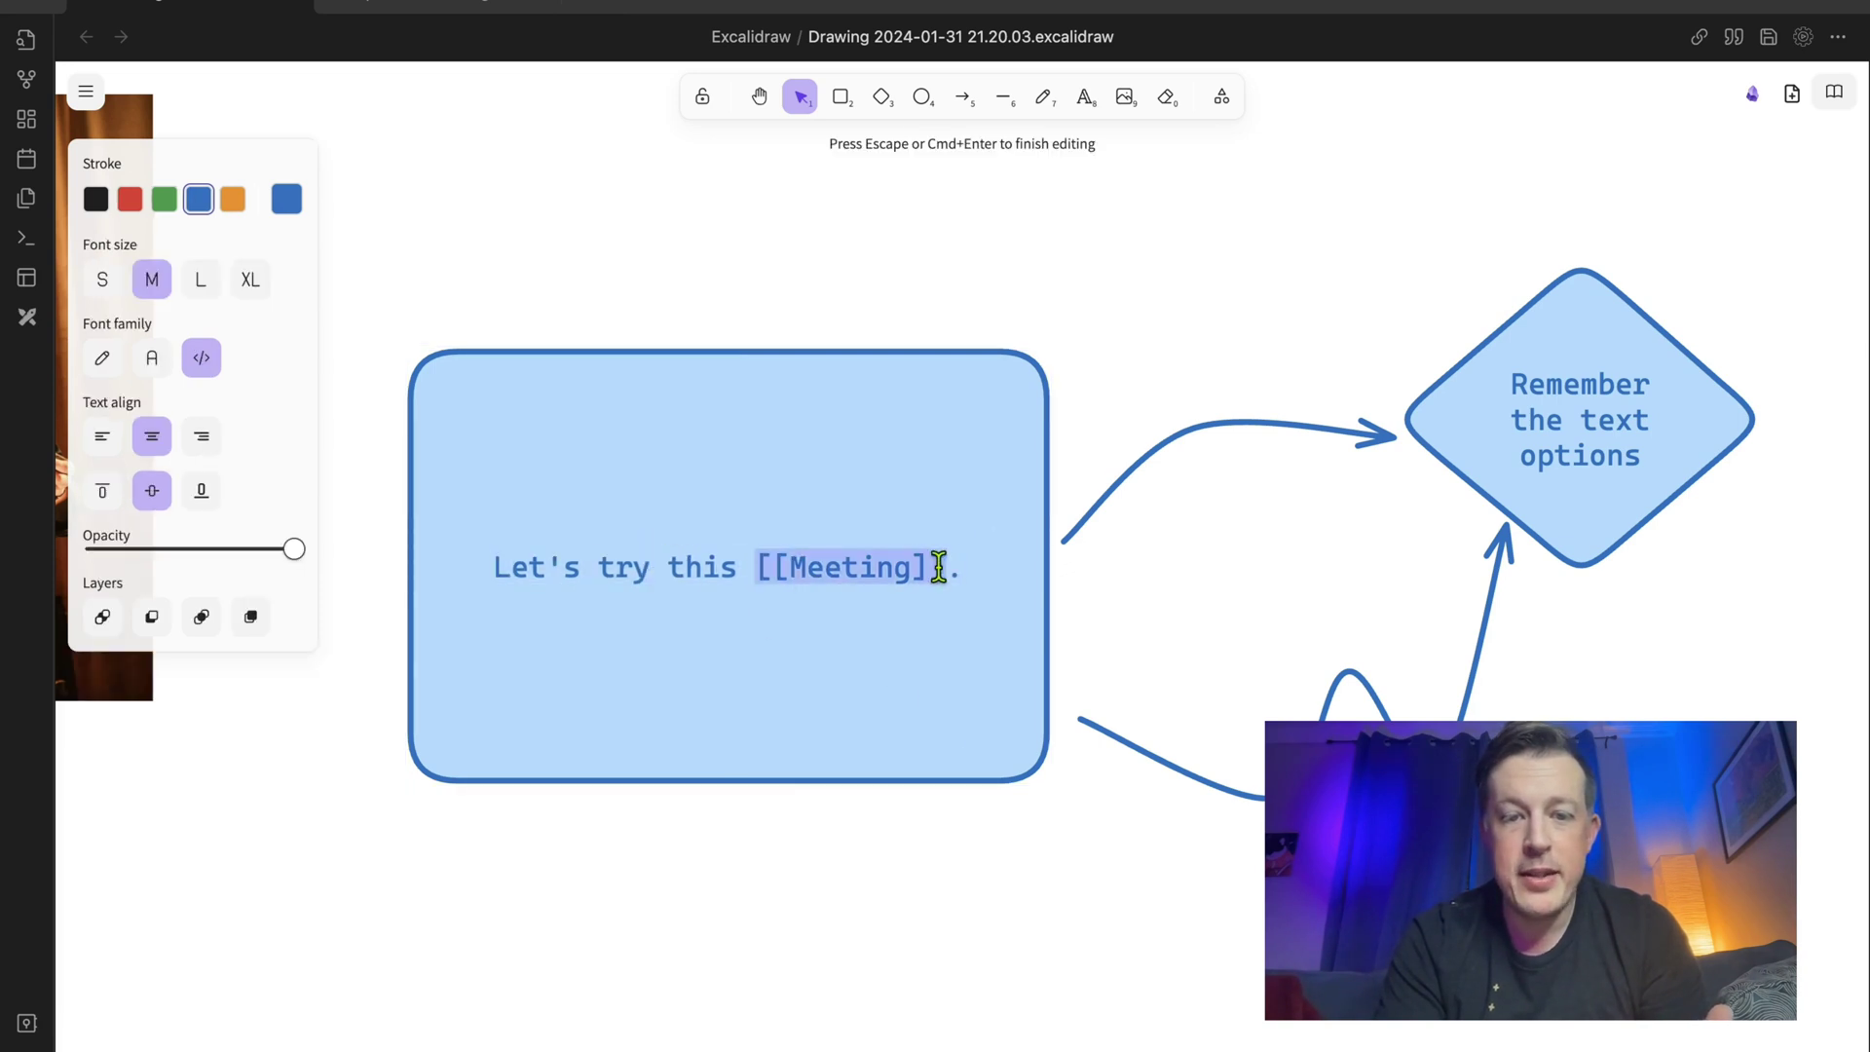
{"action": "key", "text": "BackSpace"}
{"action": "key", "text": "BackSpace"}
{"action": "left_click", "coordinate": [923, 982]}
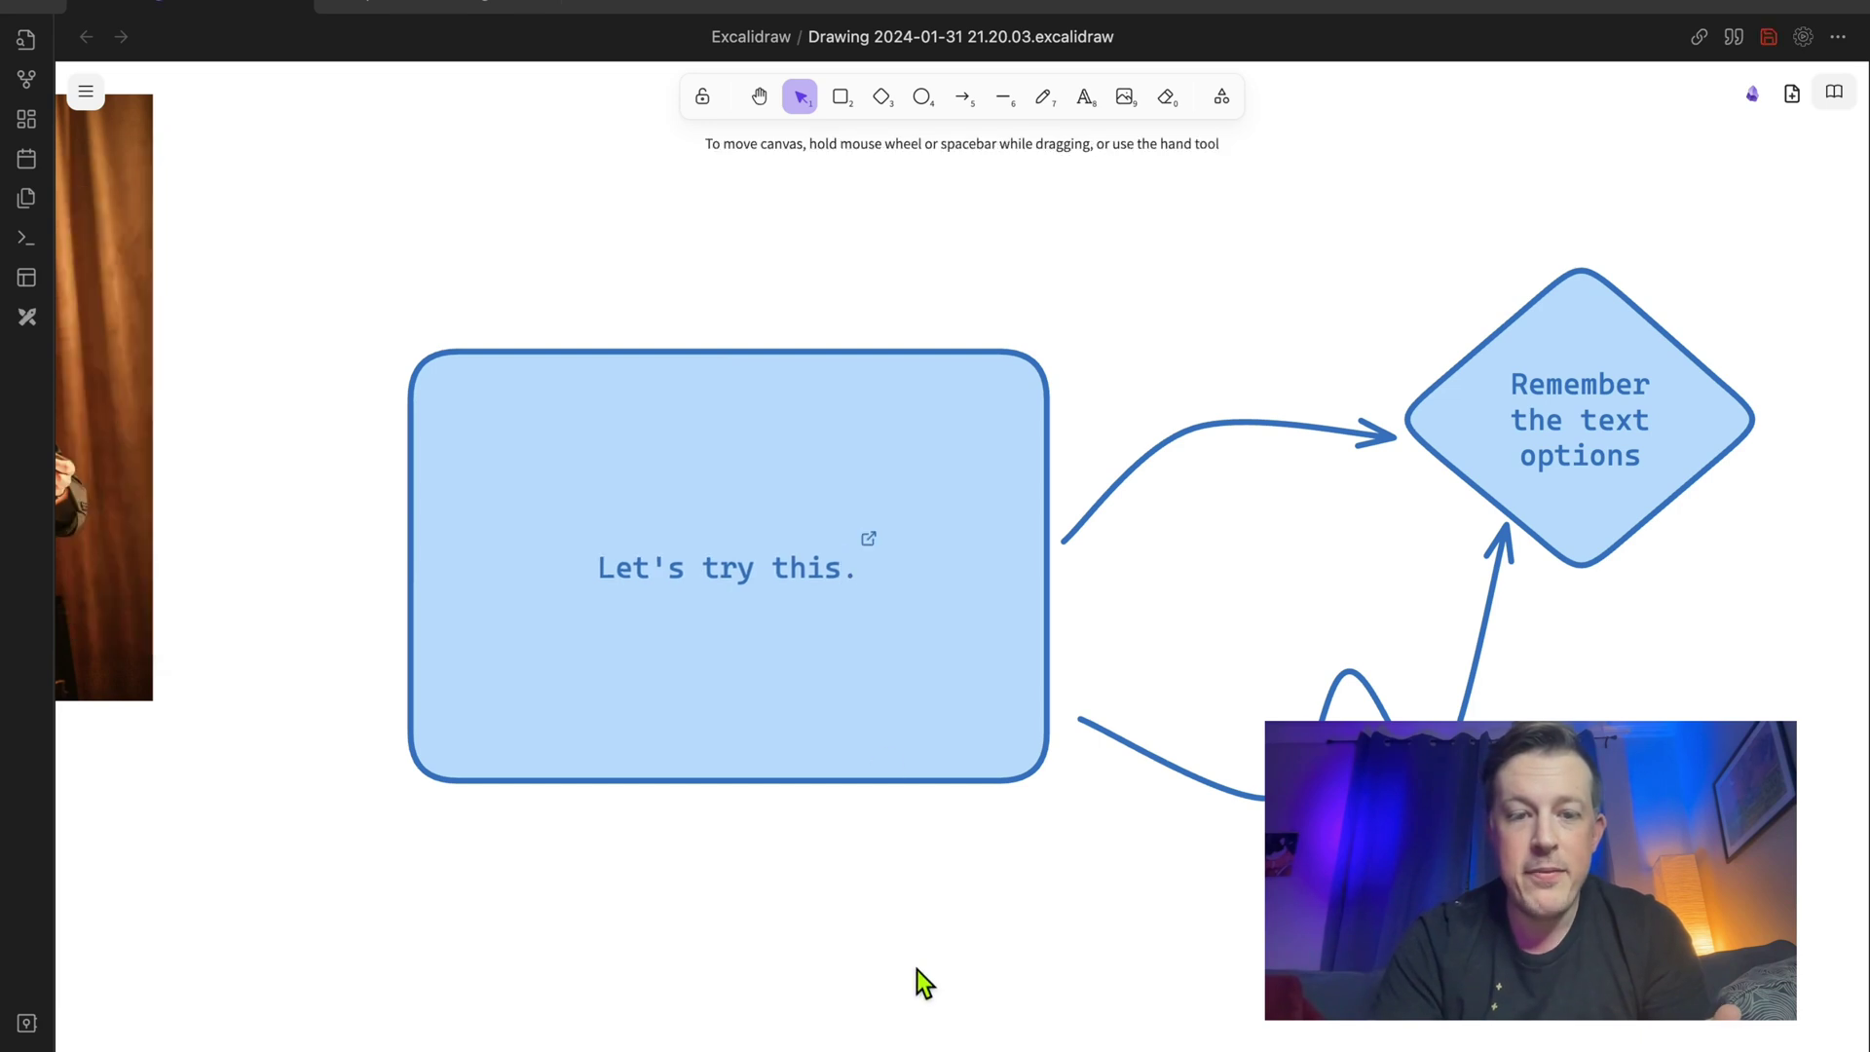
{"action": "left_click", "coordinate": [868, 539]}
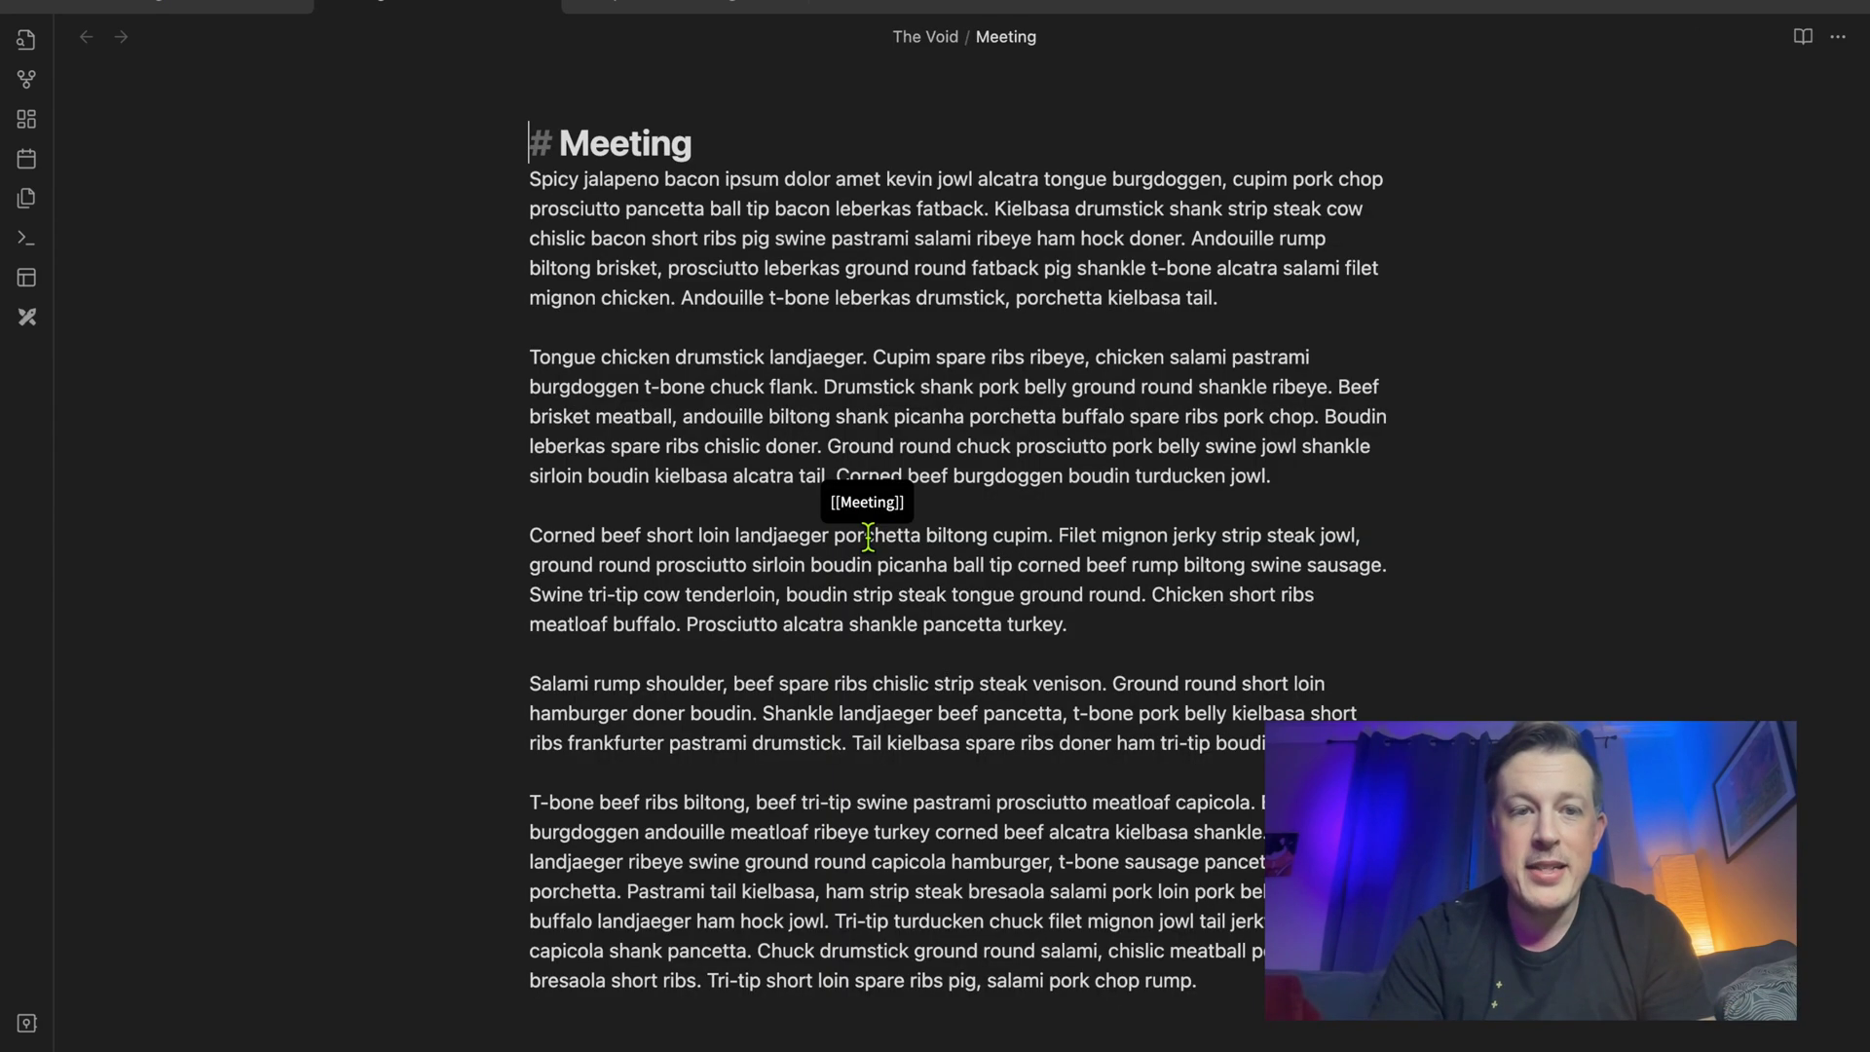
{"action": "left_click", "coordinate": [549, 9]}
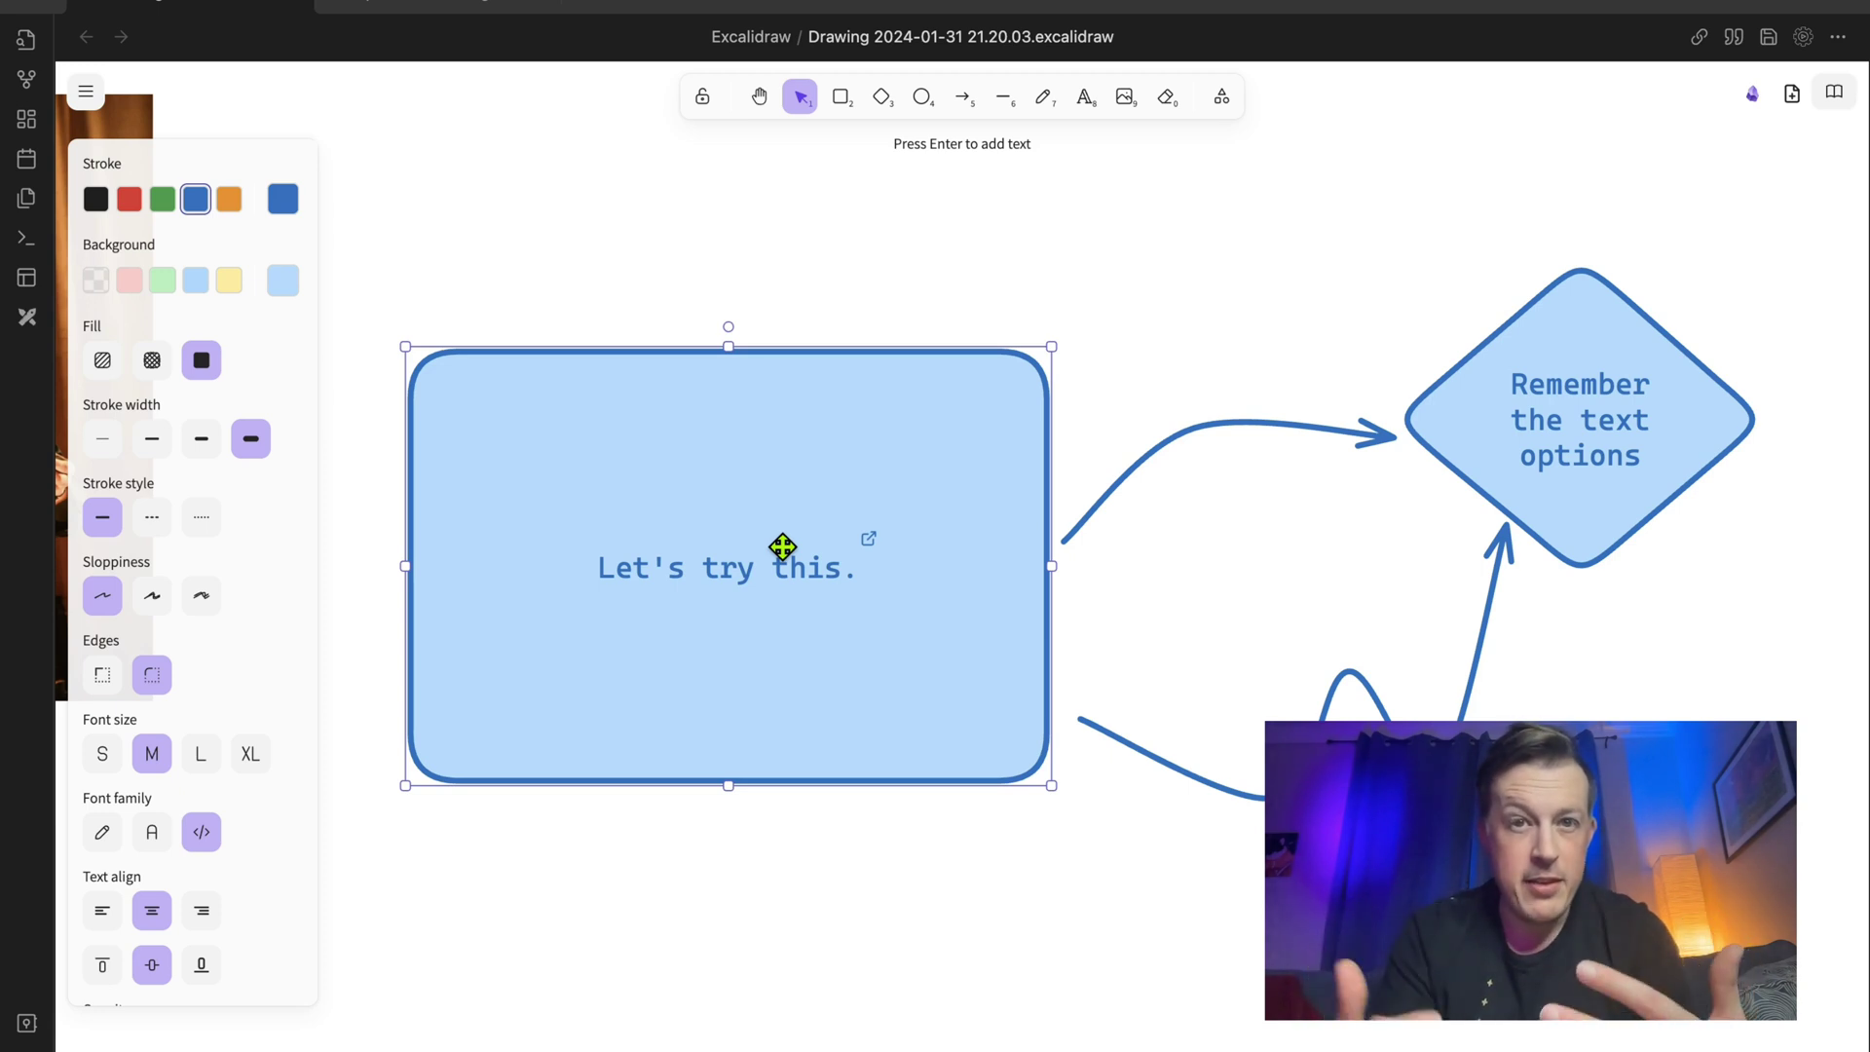
Create a link on the rectangle itself to [[Example Note Linking]].
{"action": "right_click", "coordinate": [885, 614]}
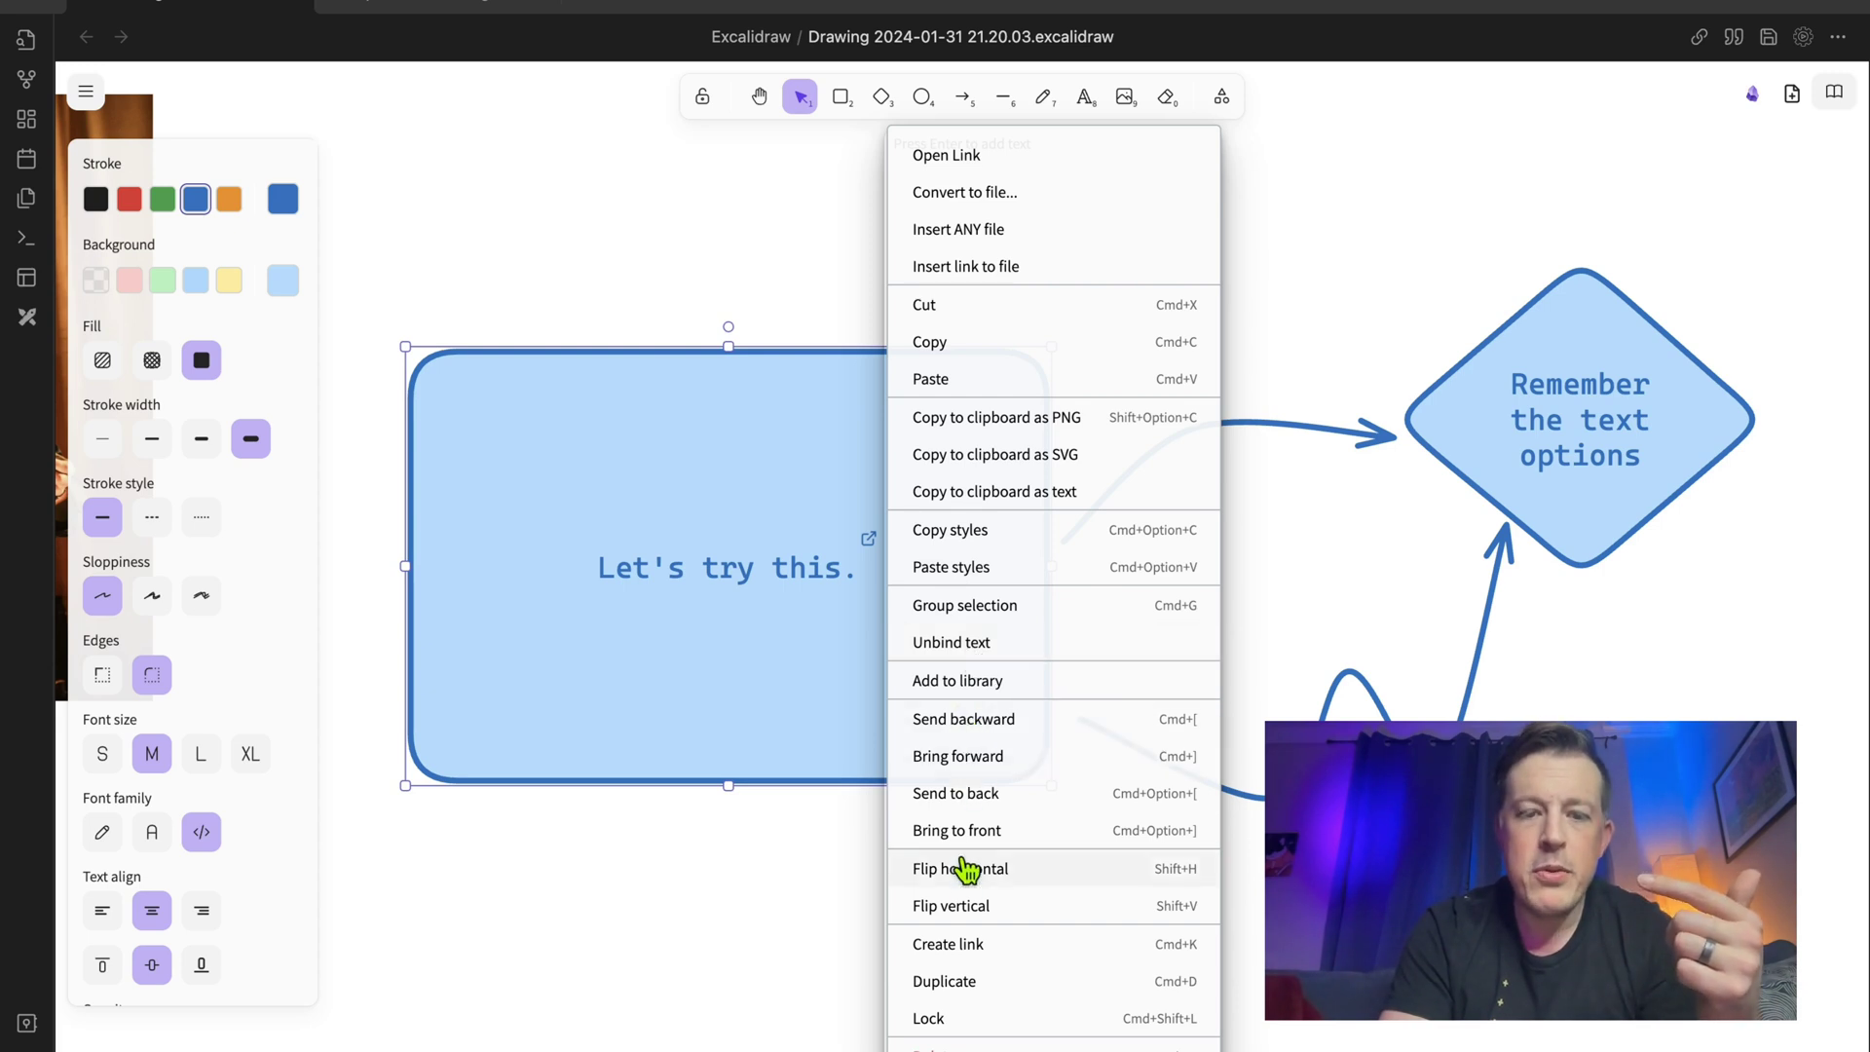
{"action": "left_click", "coordinate": [950, 944]}
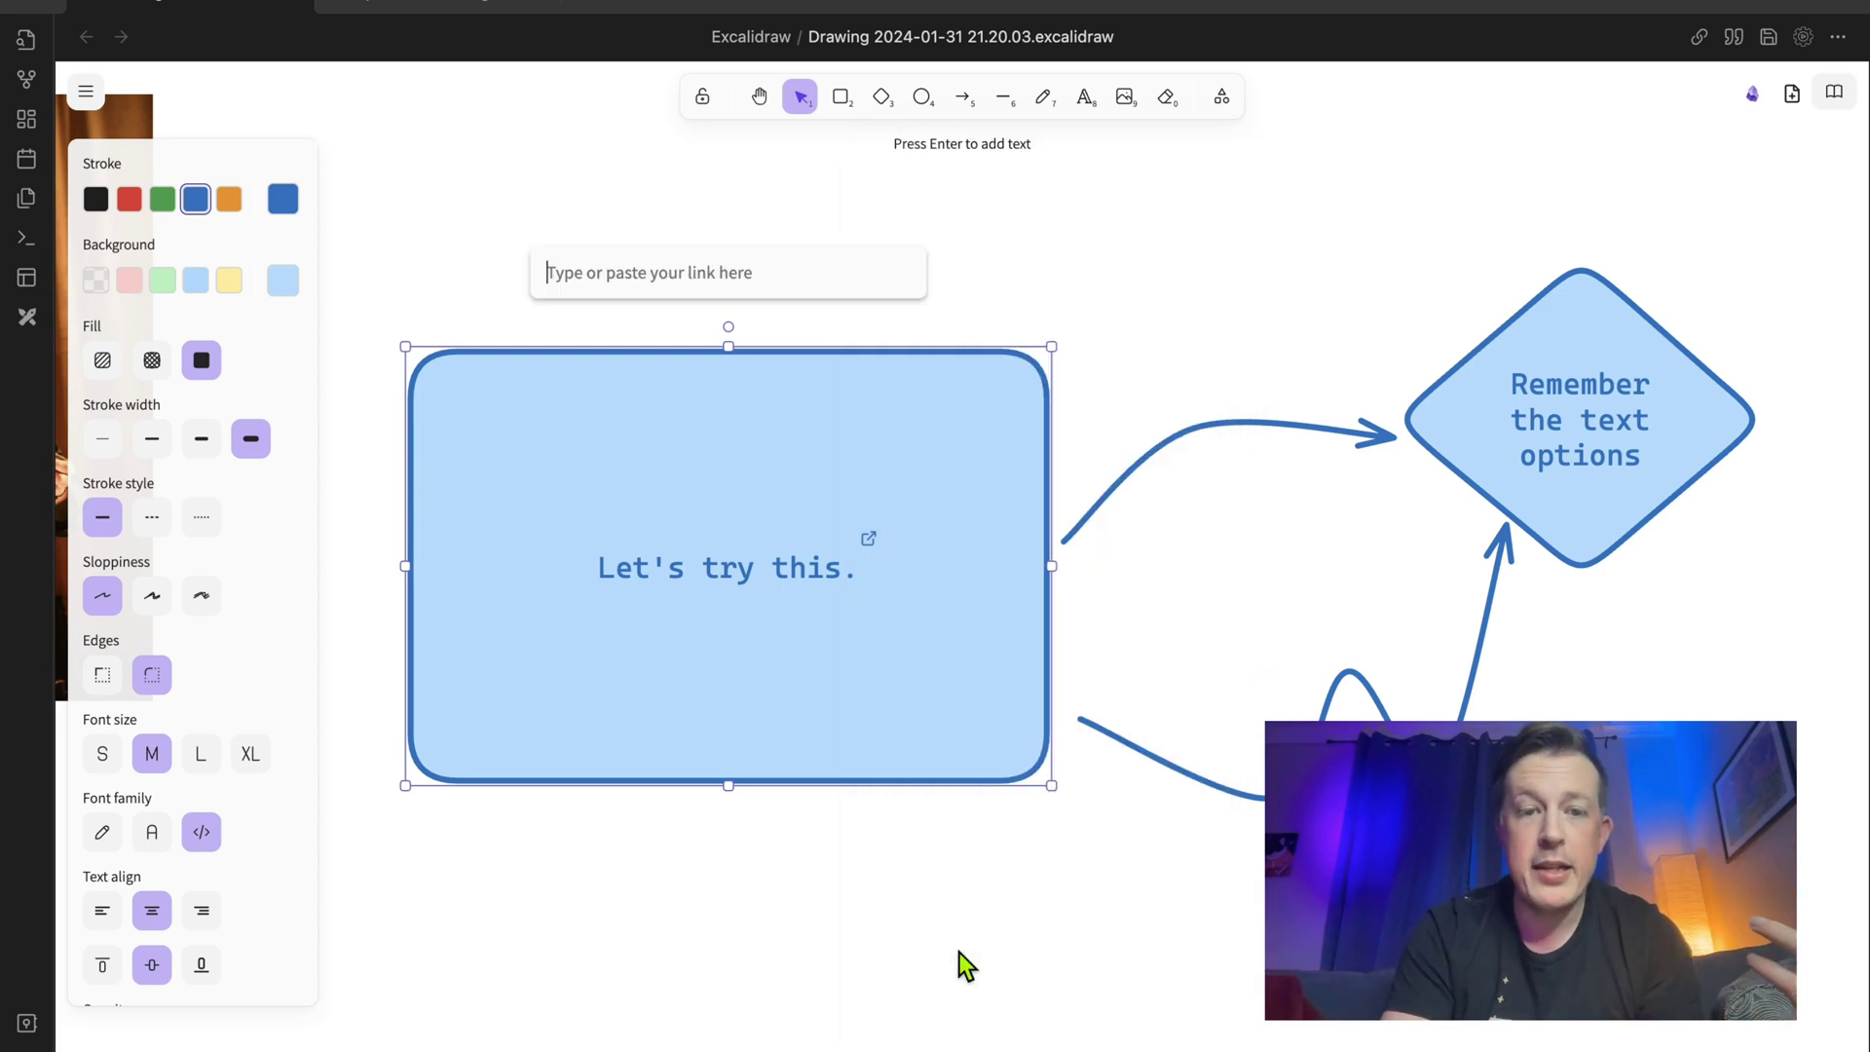
{"action": "type", "text": "[["}
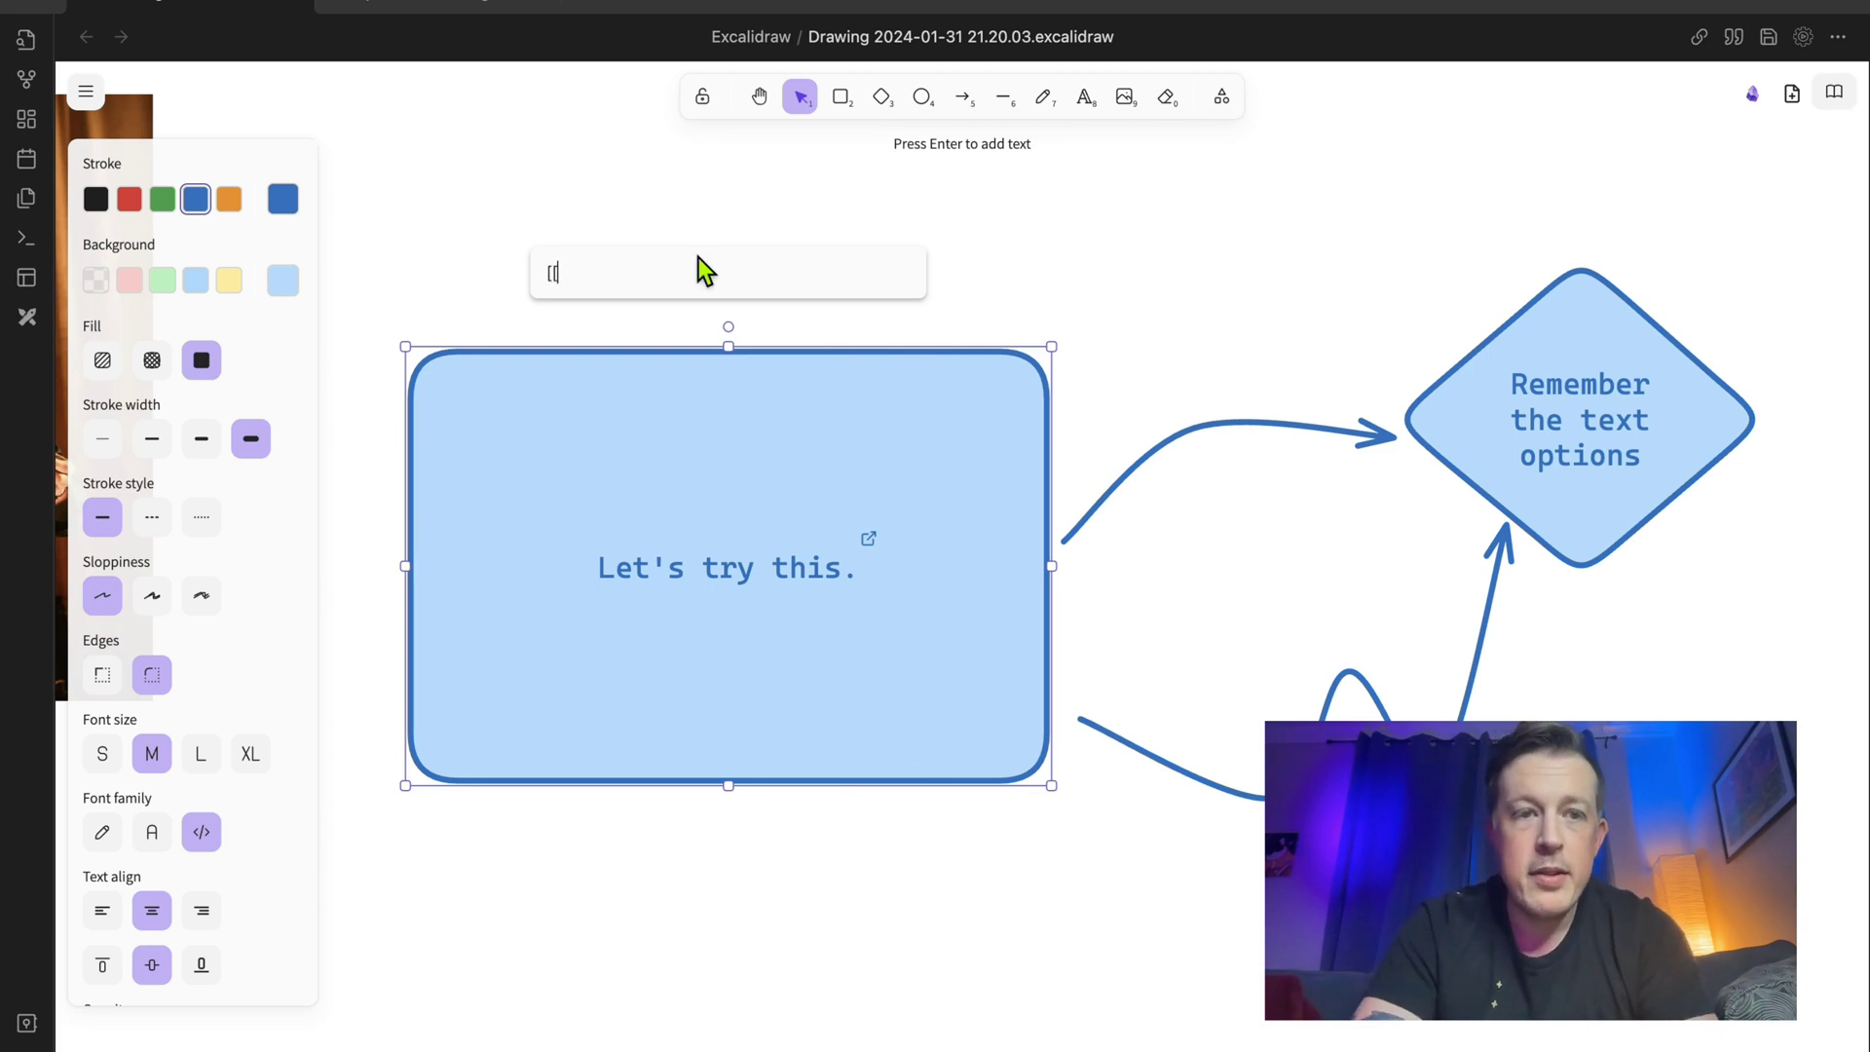
{"action": "type", "text": "Example Note Linking"}
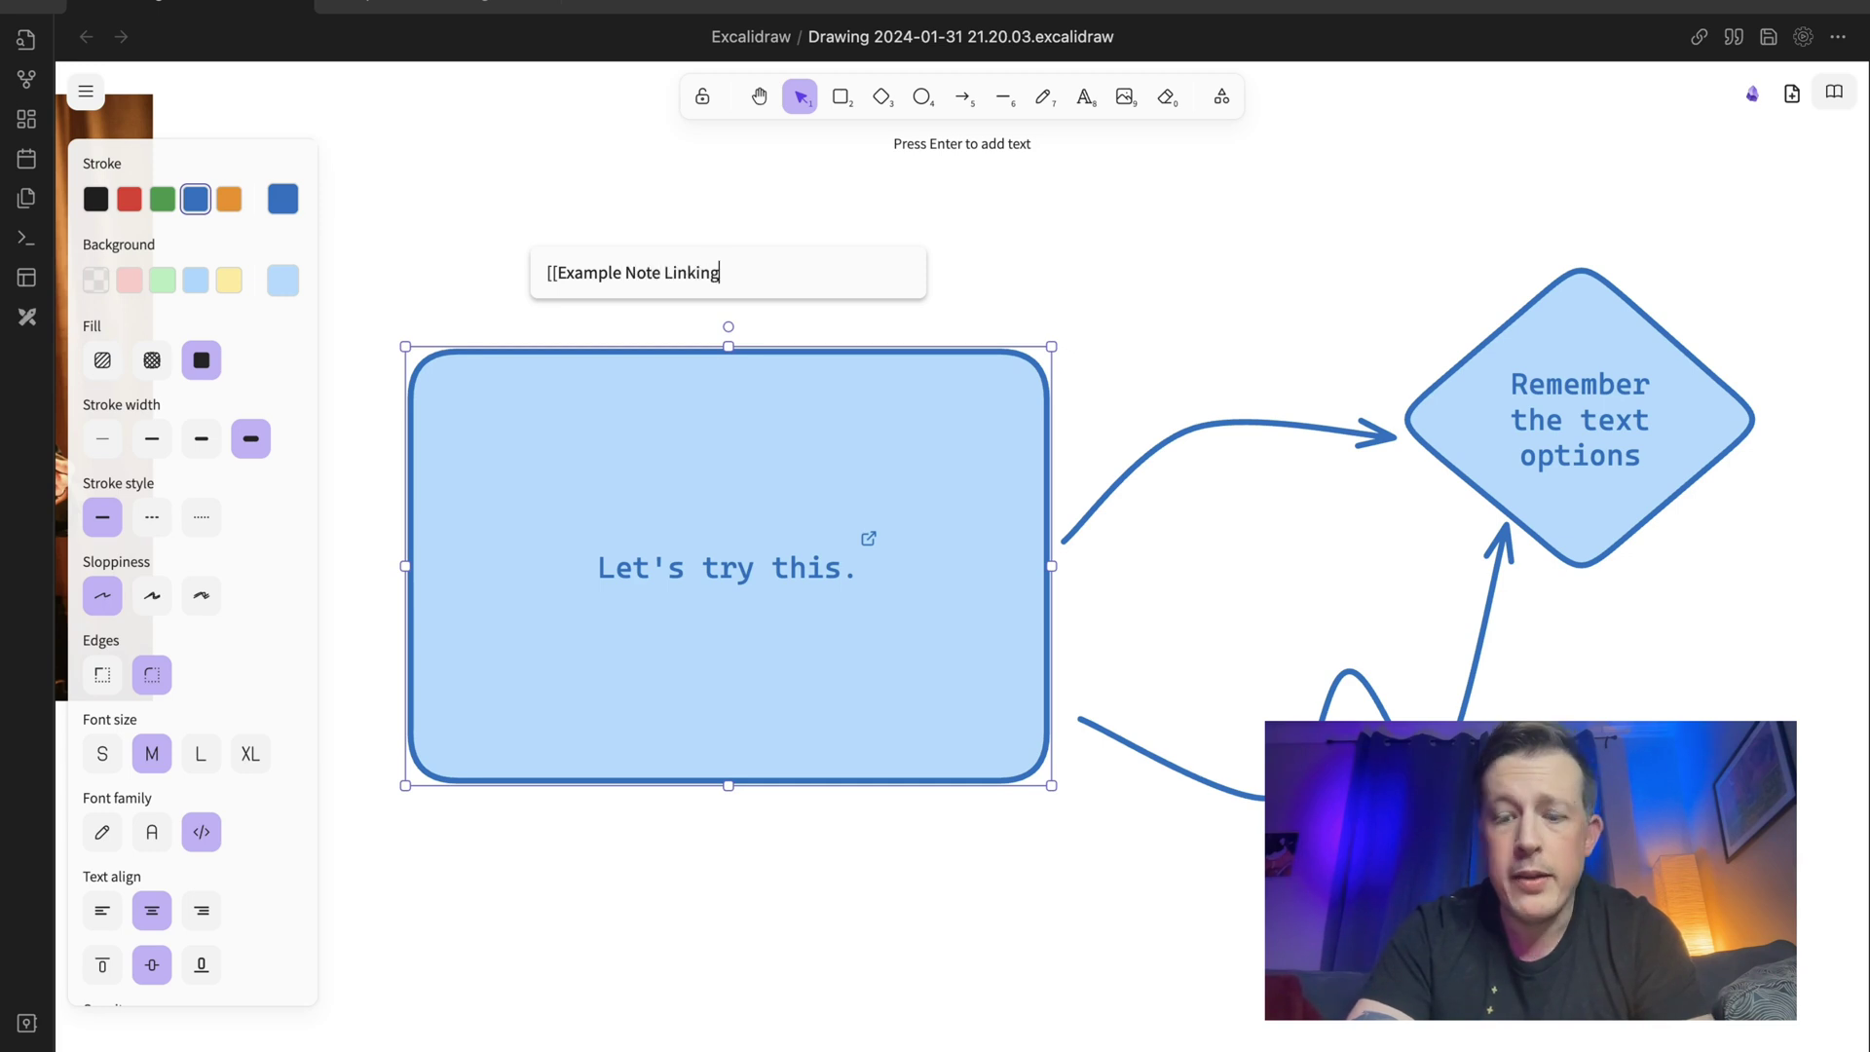
{"action": "left_click", "coordinate": [810, 874]}
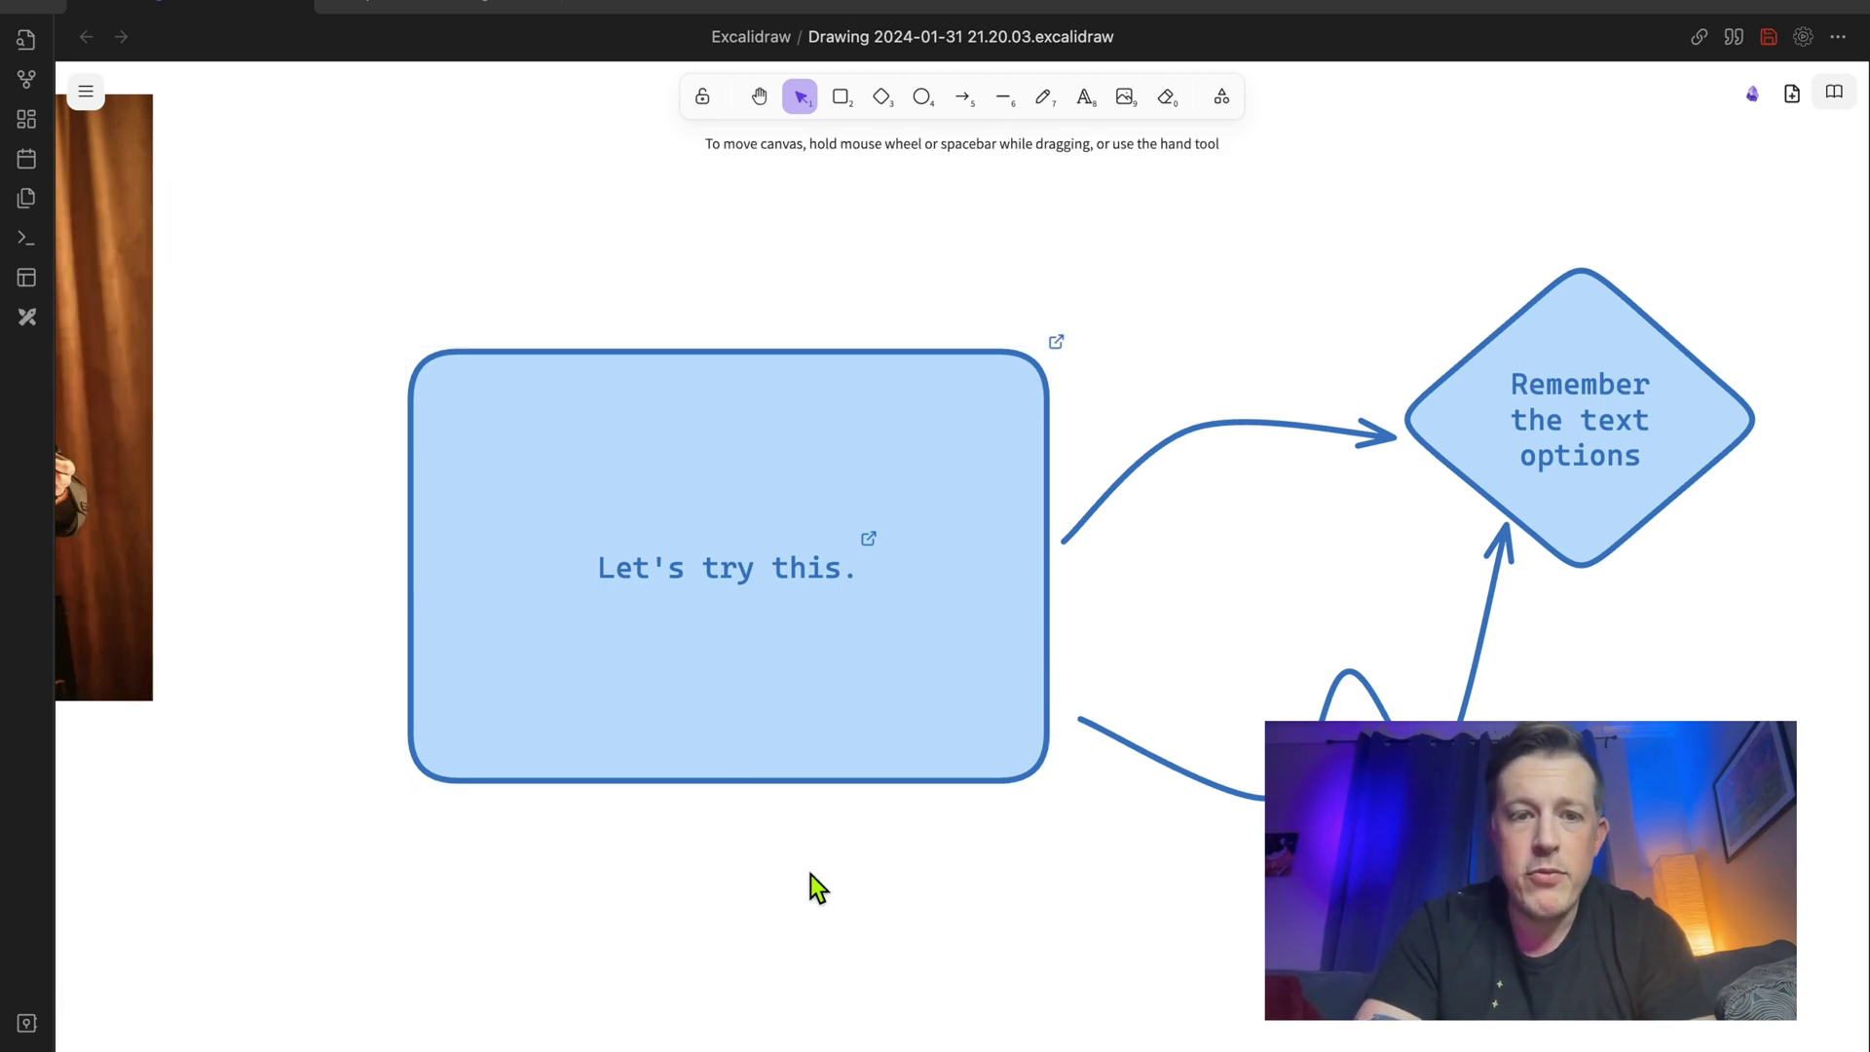
Open the note through the rectangle's corner link marker, and return to the drawing.
{"action": "mouse_move", "coordinate": [1057, 347]}
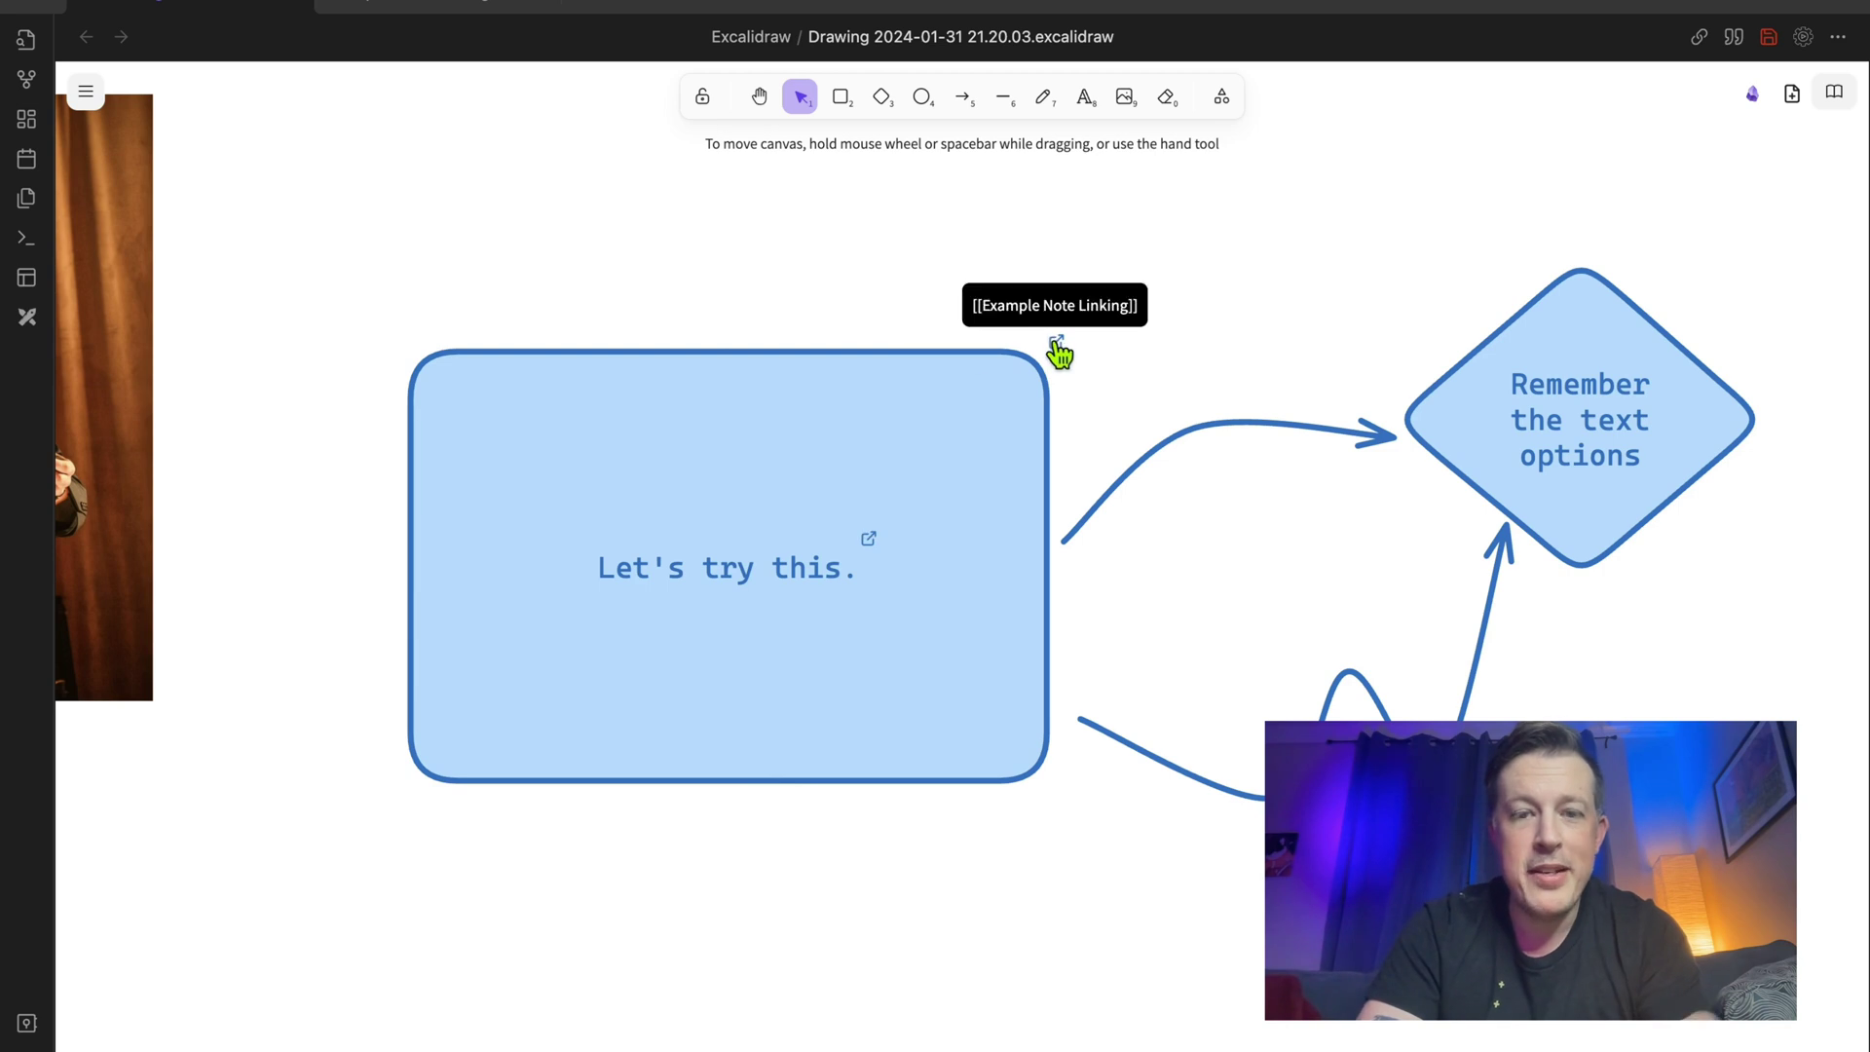
{"action": "left_click", "coordinate": [1057, 348]}
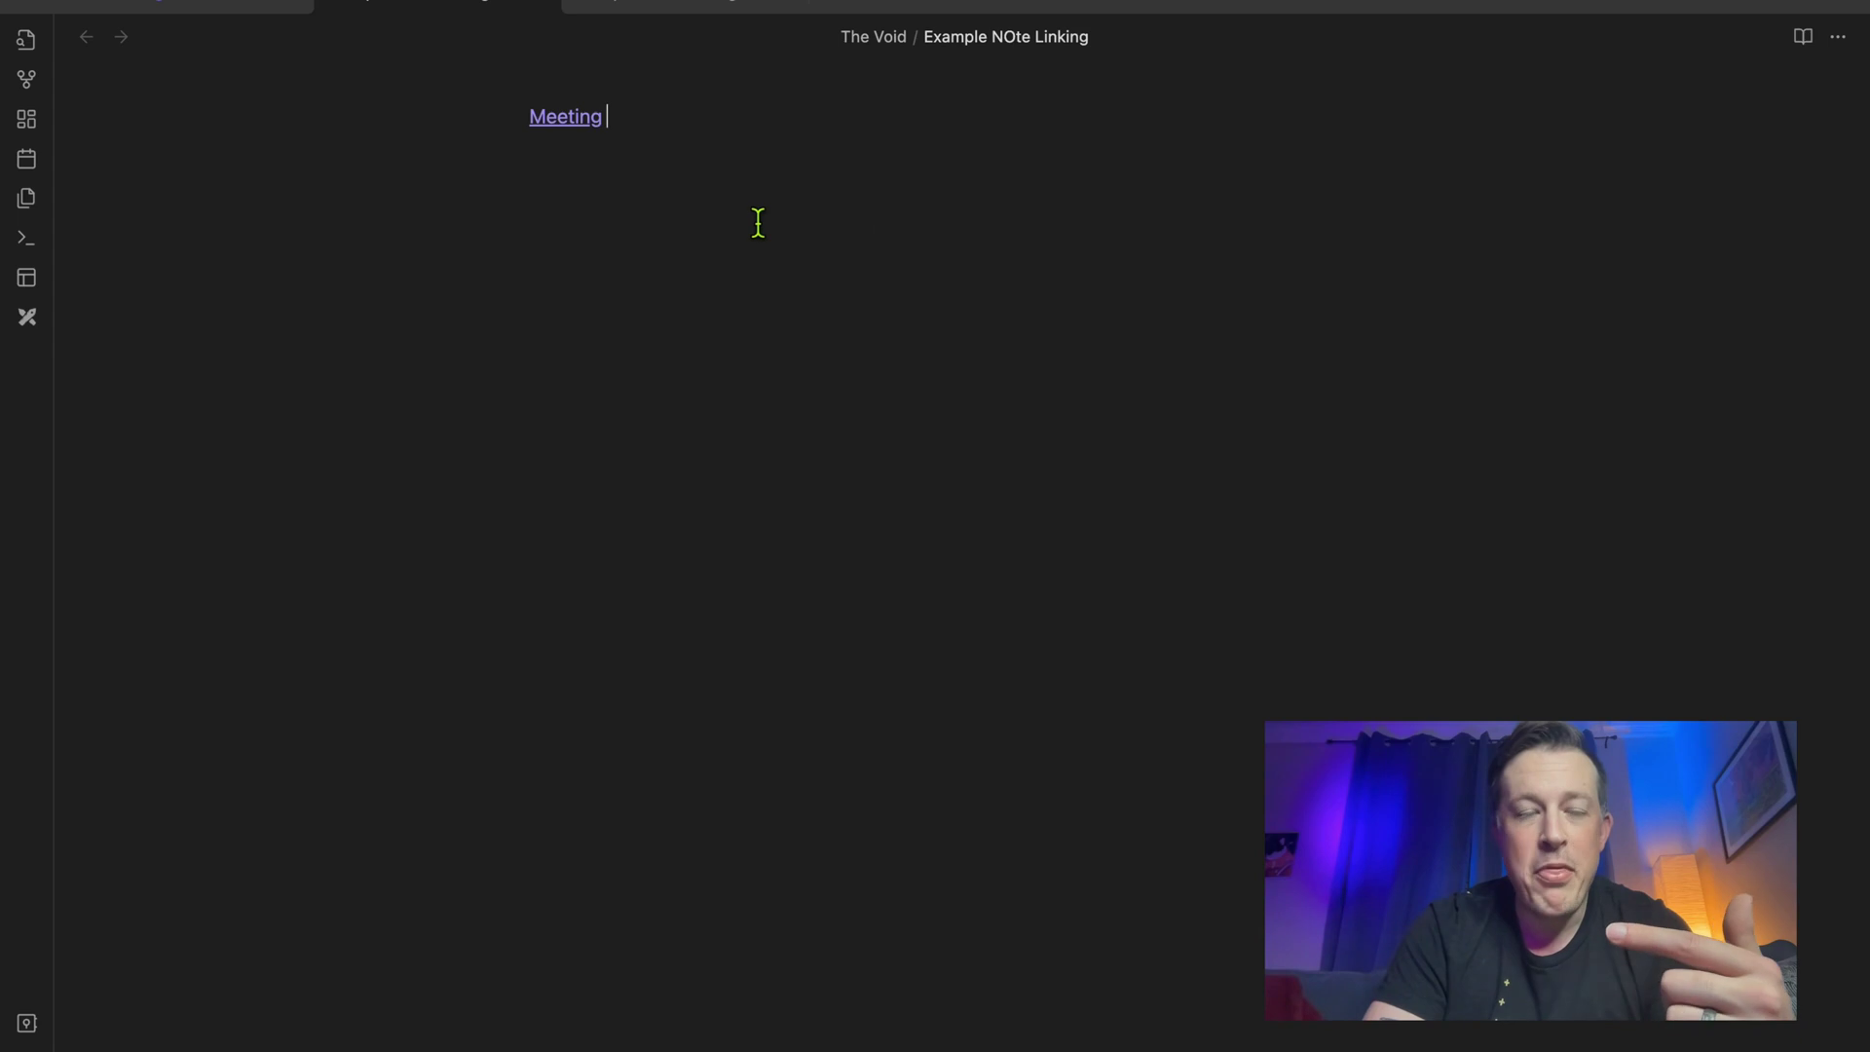
{"action": "left_click", "coordinate": [185, 7]}
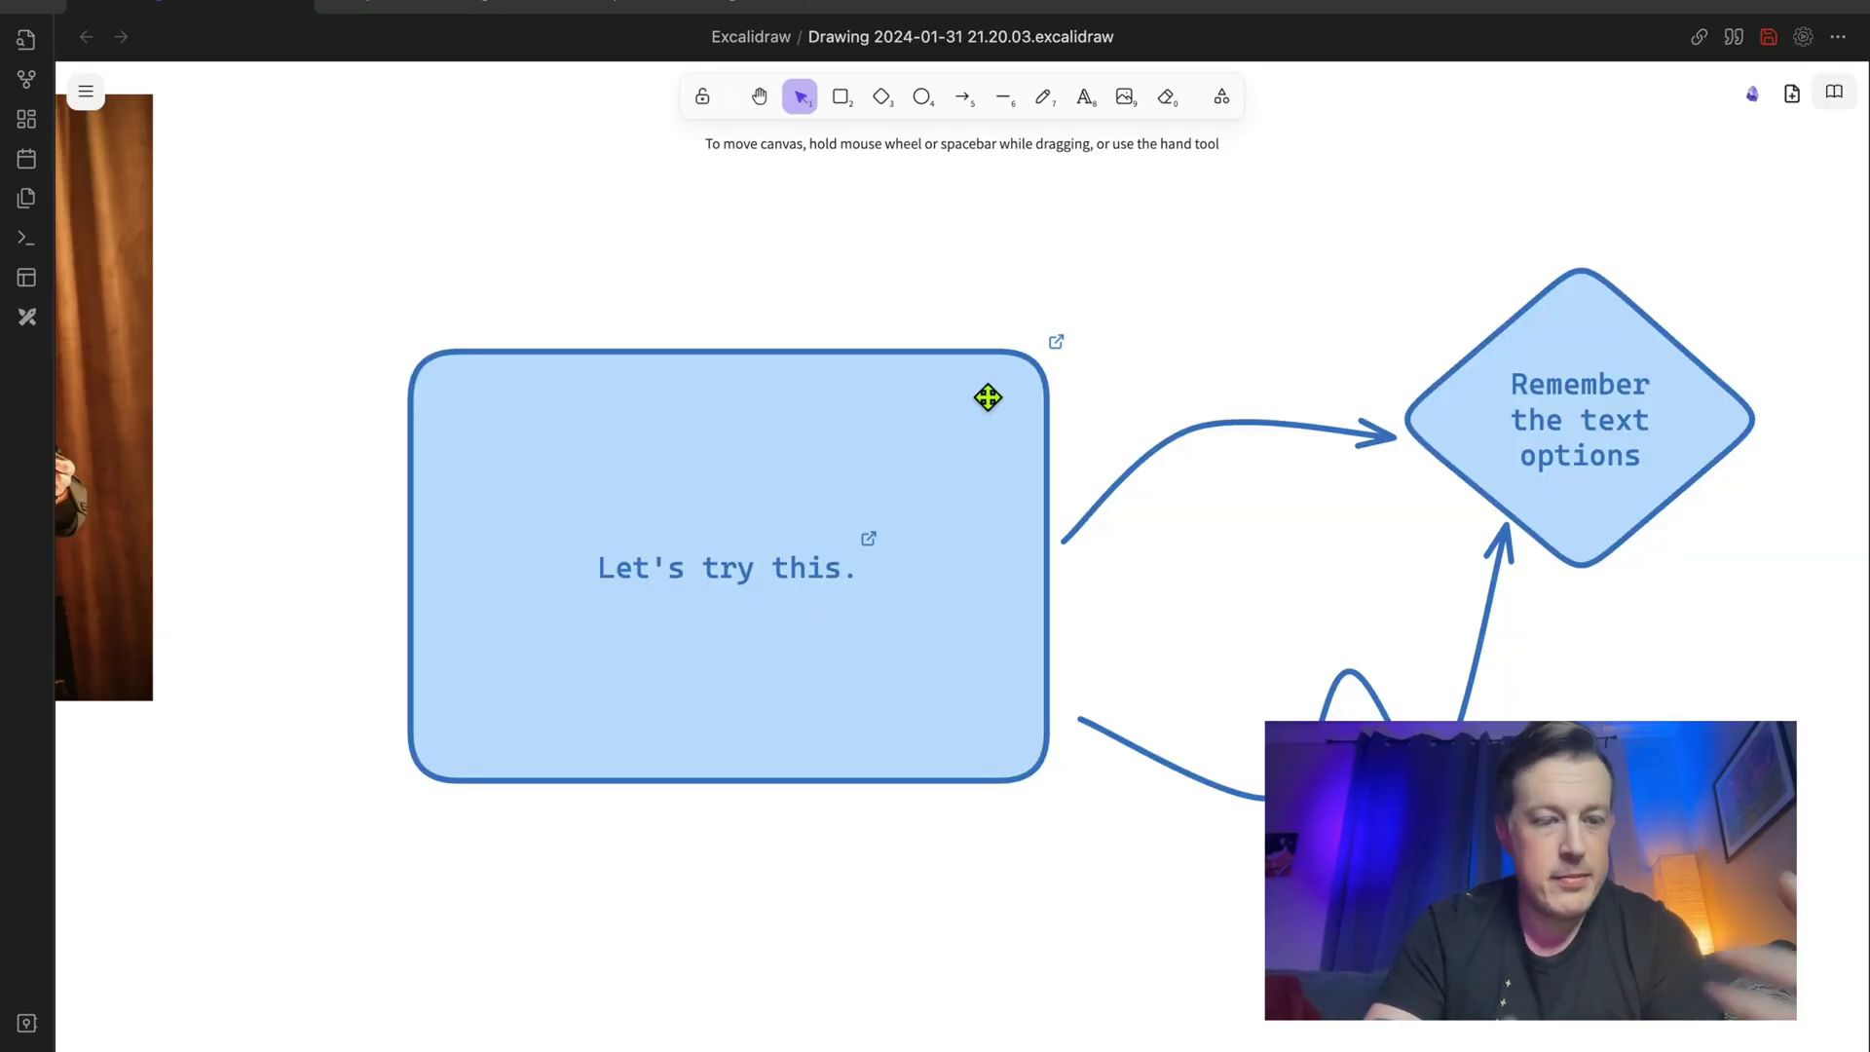
Edit the rectangle's own link and delete it, keeping the text's link.
{"action": "right_click", "coordinate": [988, 417]}
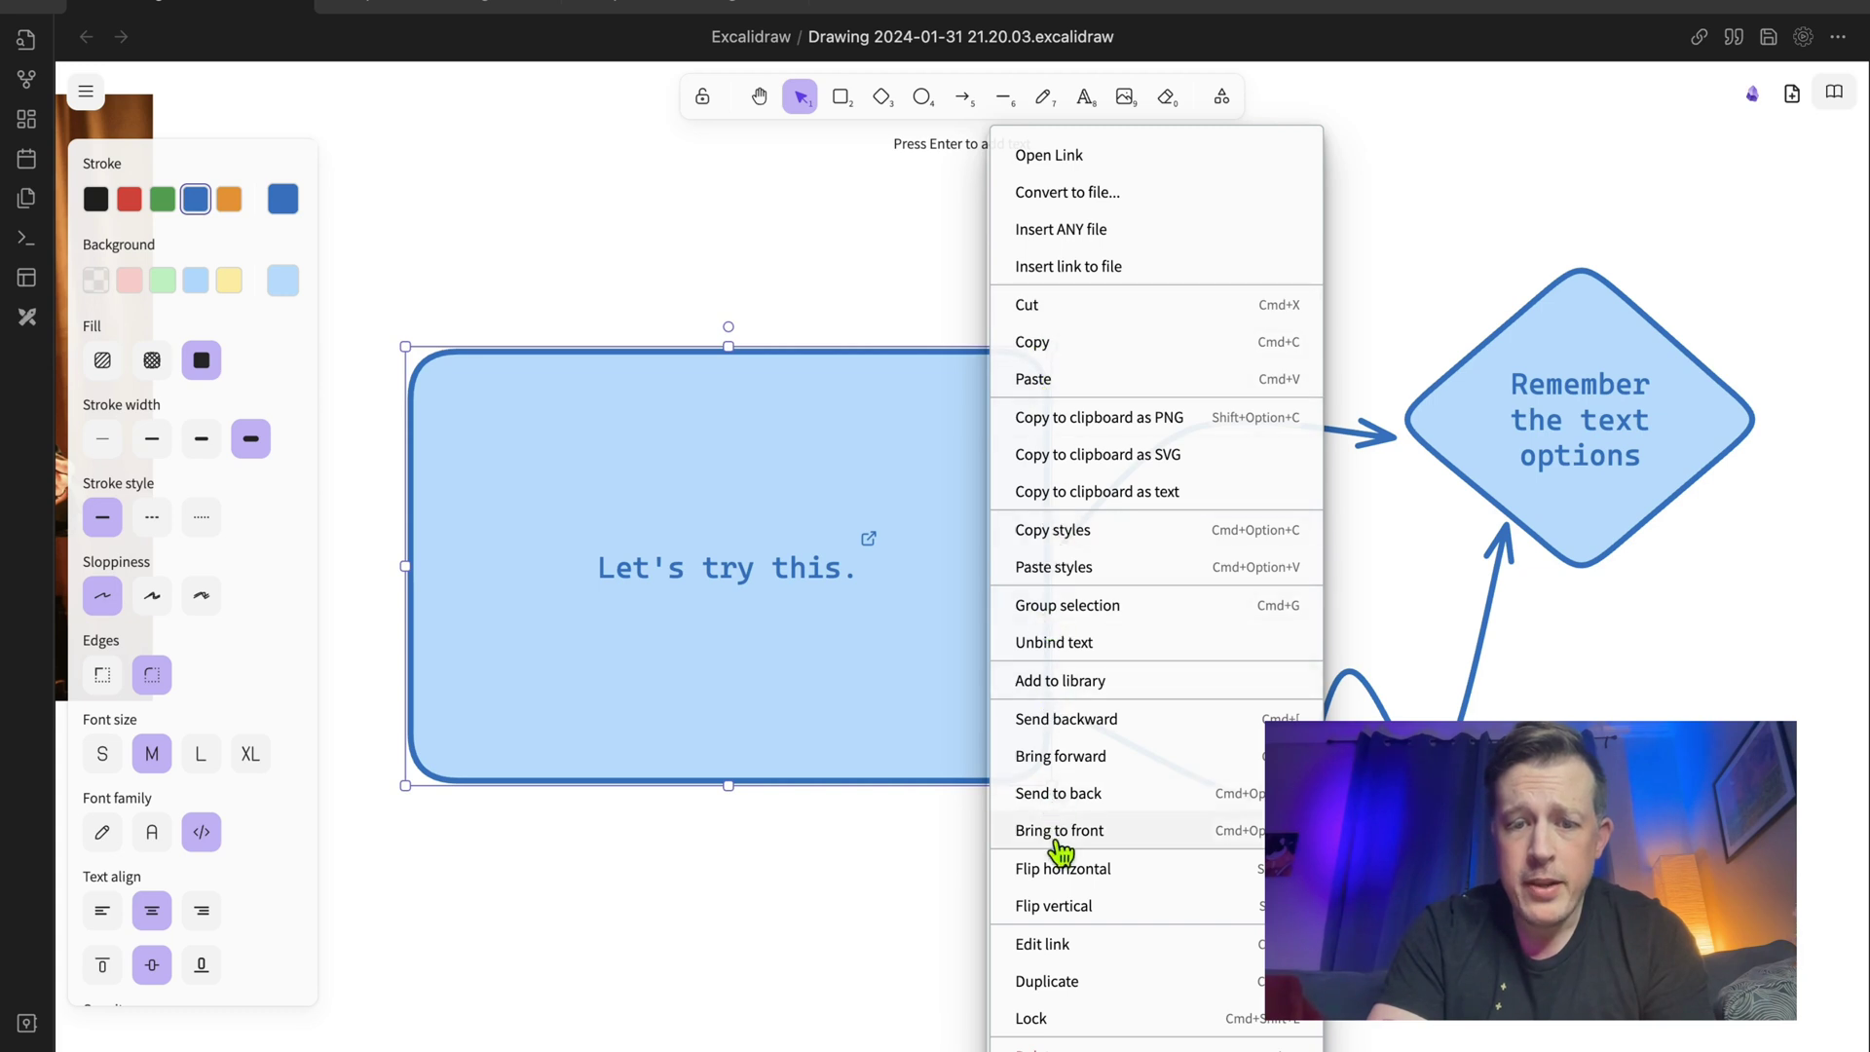
{"action": "left_click", "coordinate": [1054, 953]}
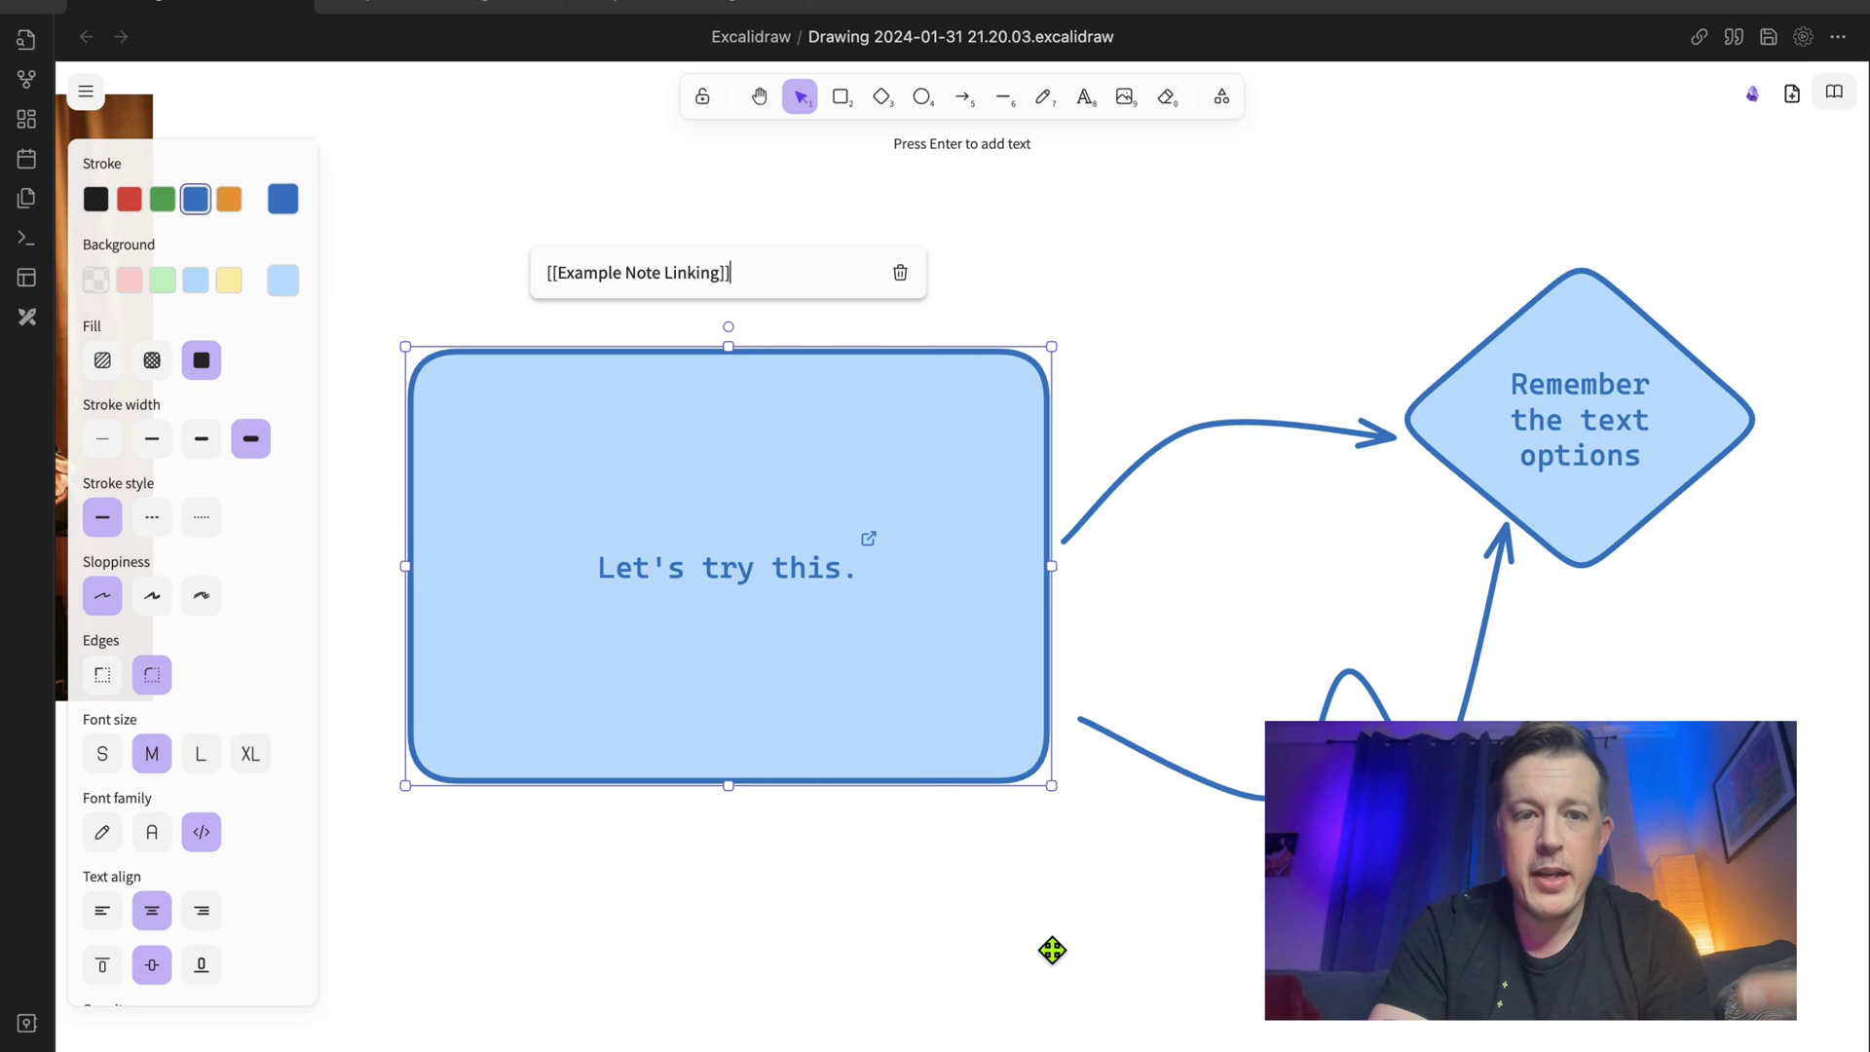
{"action": "left_click", "coordinate": [898, 282]}
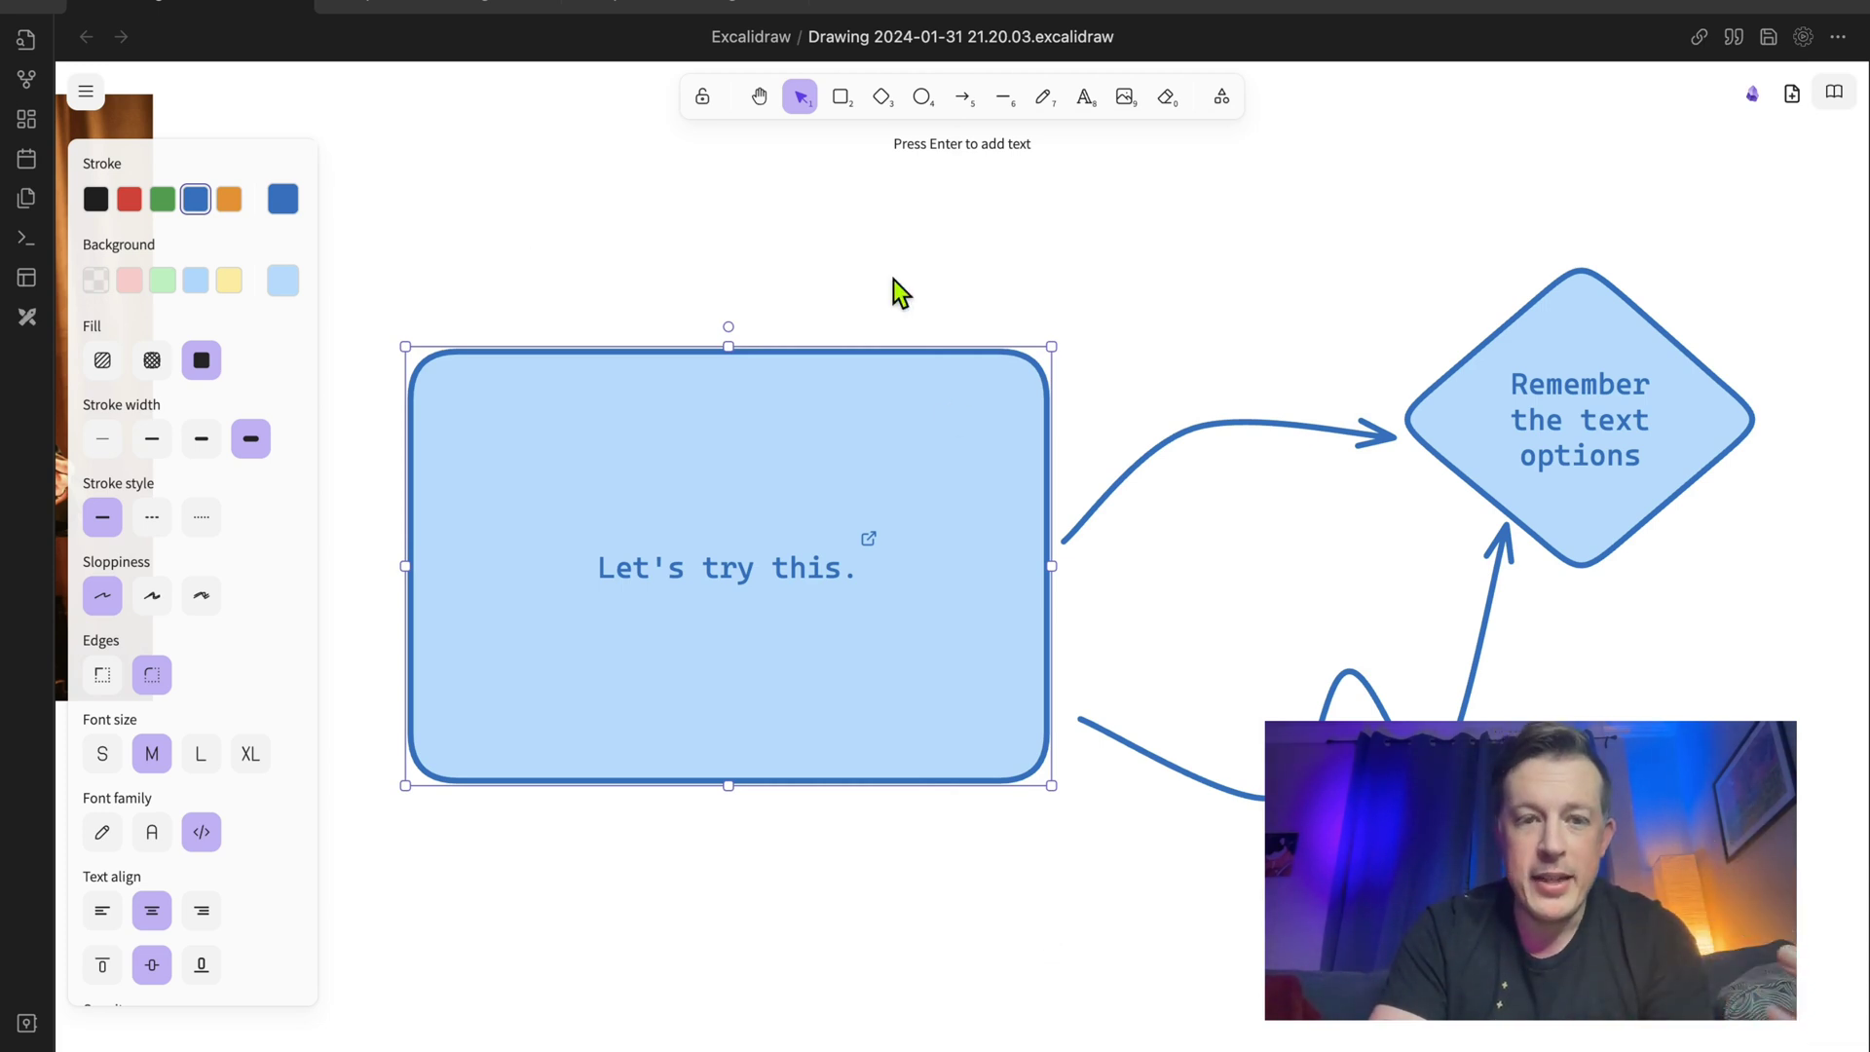
{"action": "right_click", "coordinate": [907, 447]}
{"action": "left_click", "coordinate": [785, 383]}
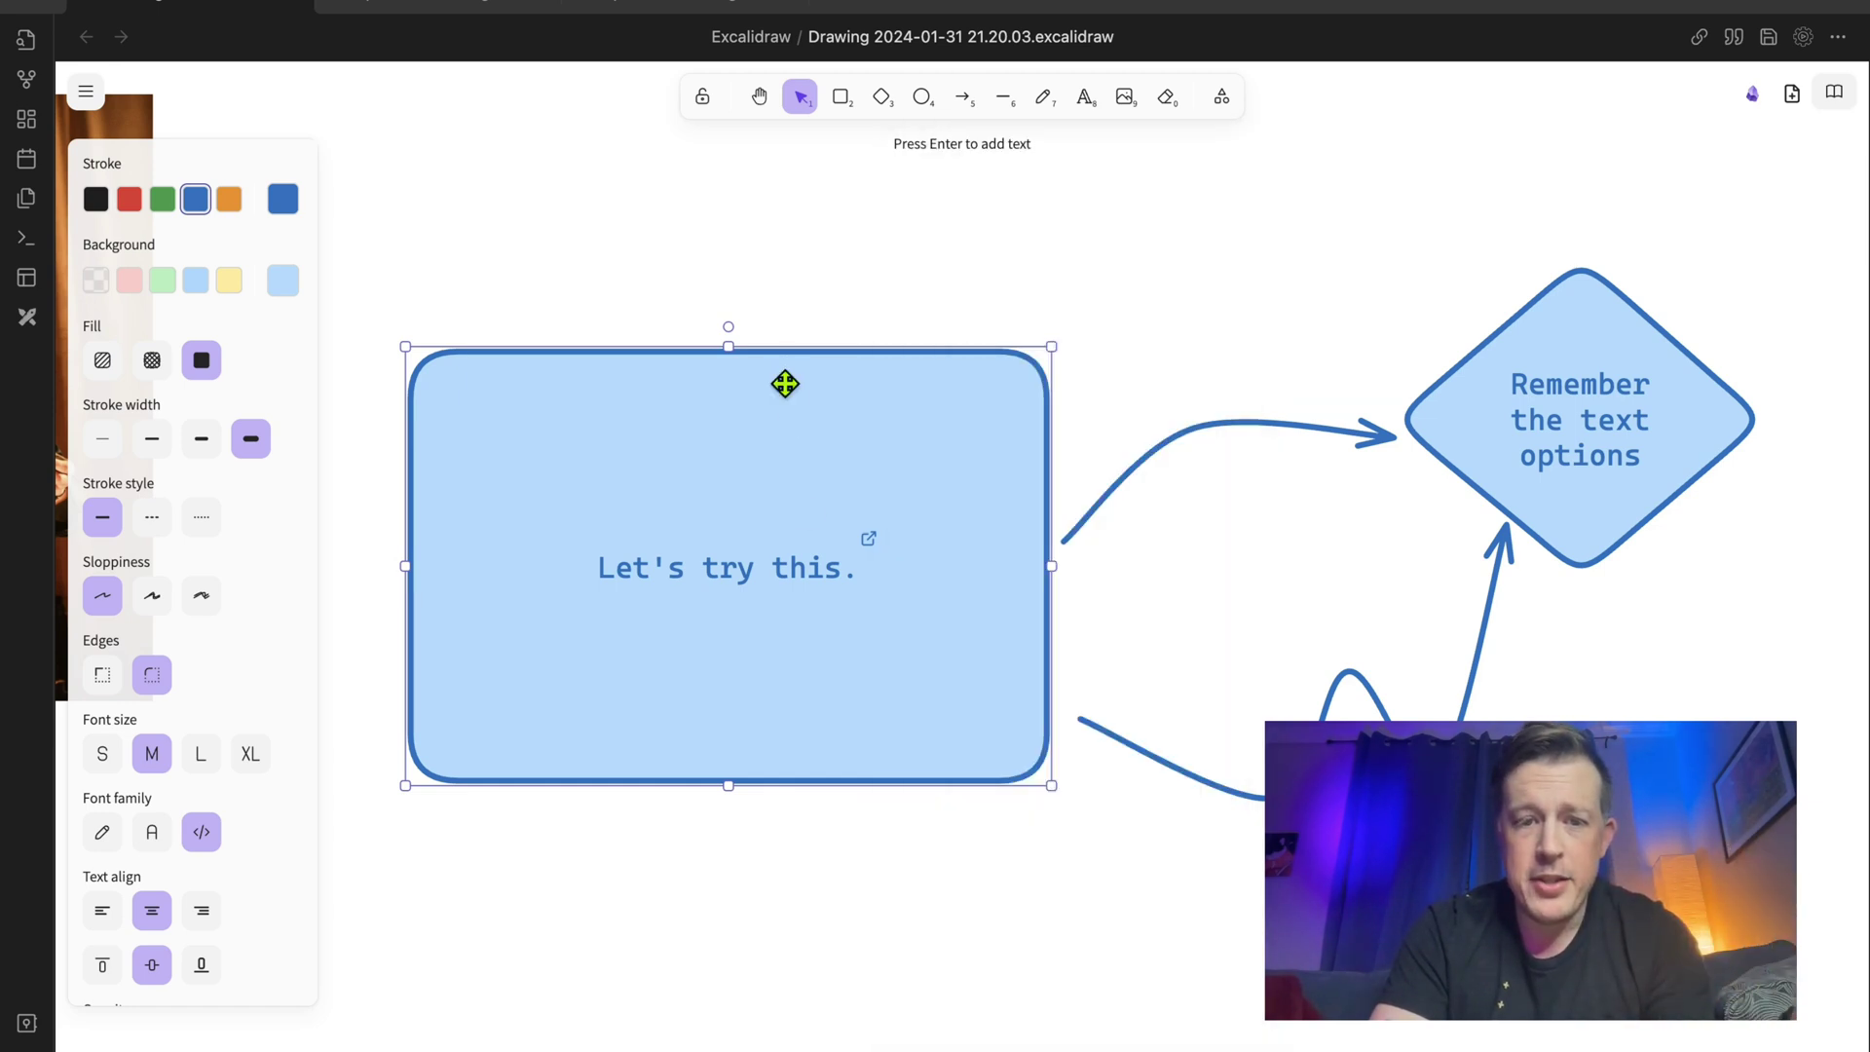
{"action": "double_click", "coordinate": [823, 583]}
{"action": "right_click", "coordinate": [823, 582]}
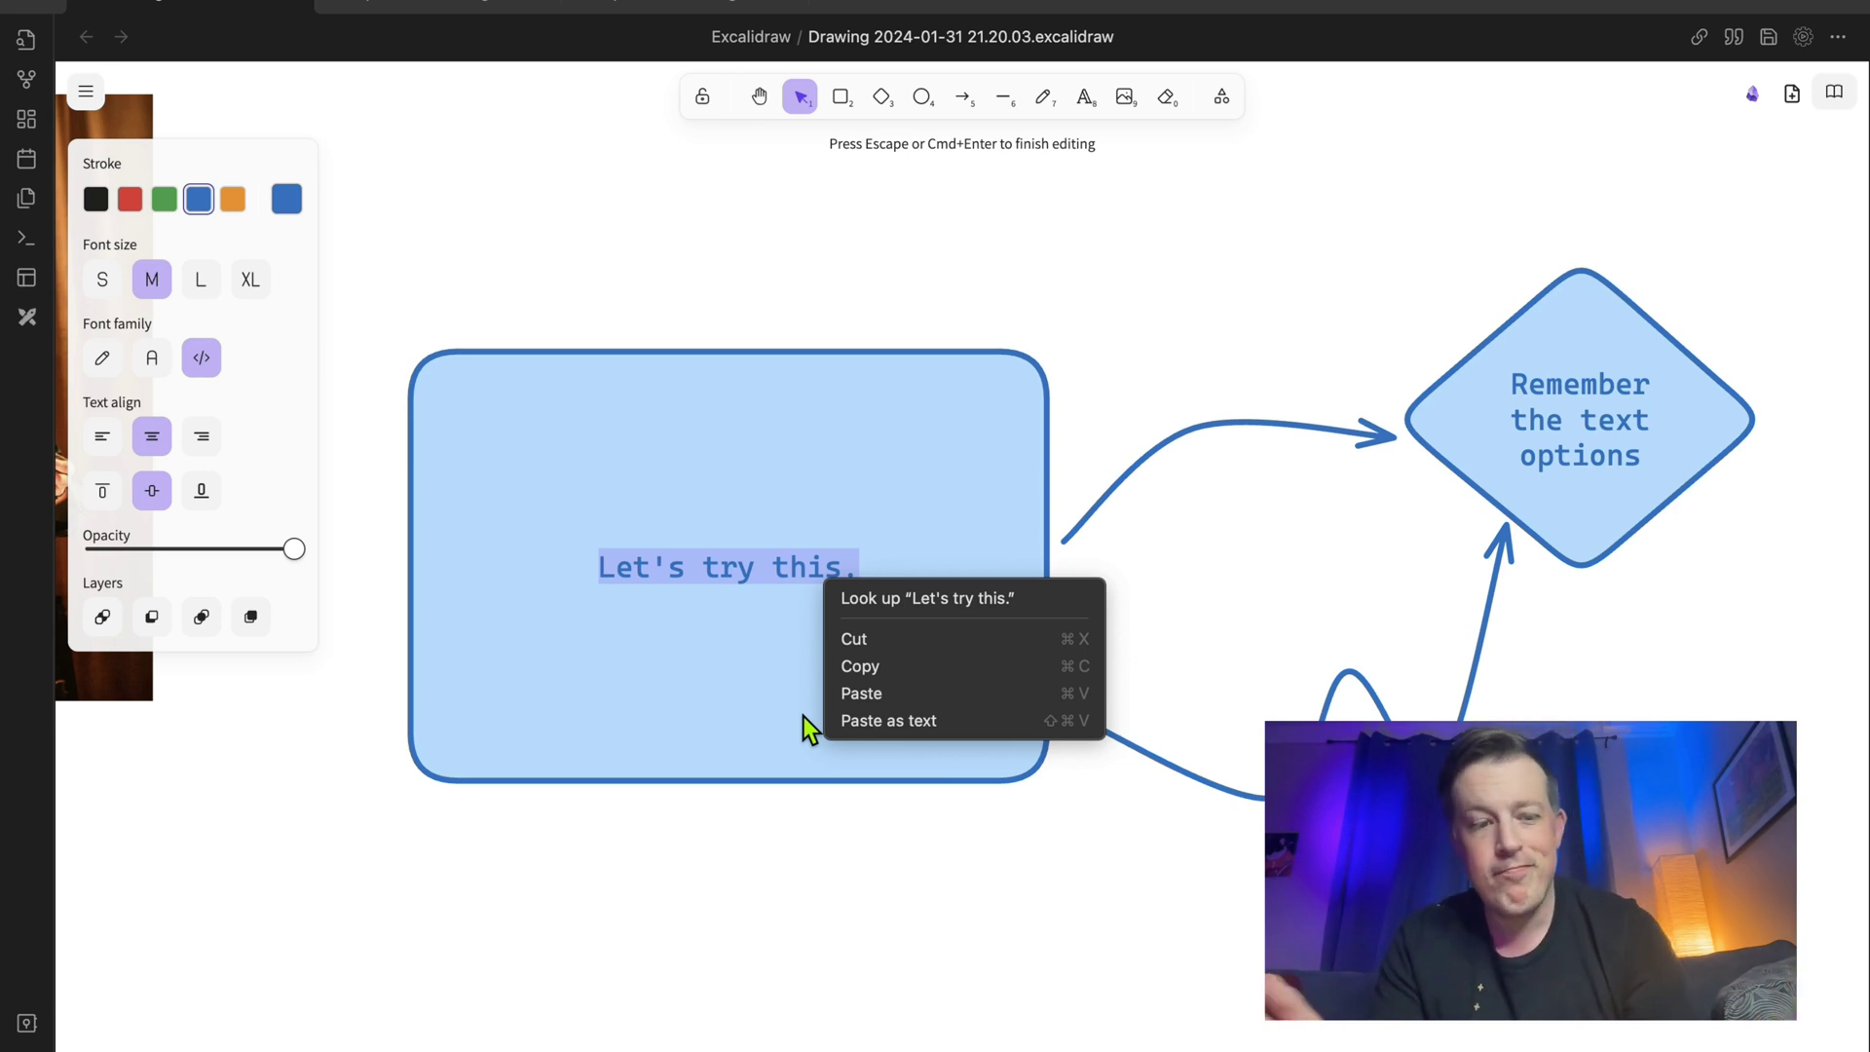
{"action": "left_click", "coordinate": [733, 716]}
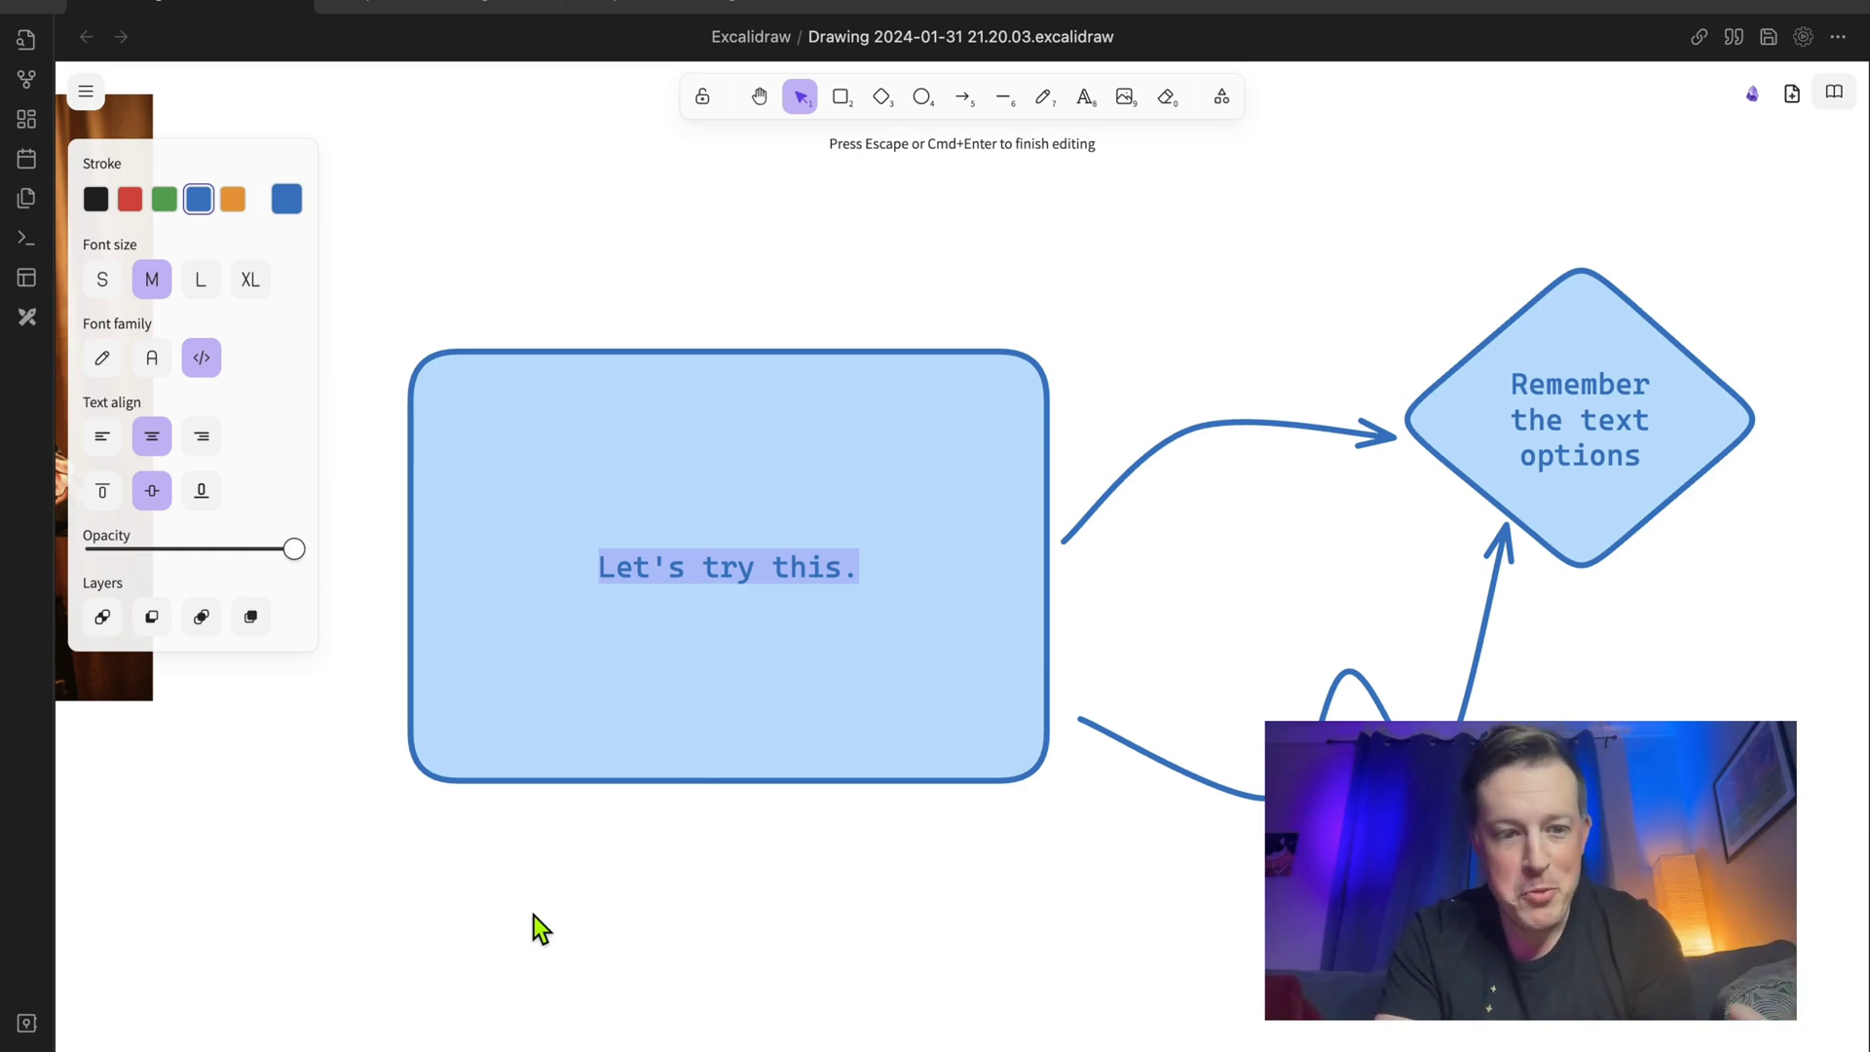
{"action": "left_click", "coordinate": [705, 948]}
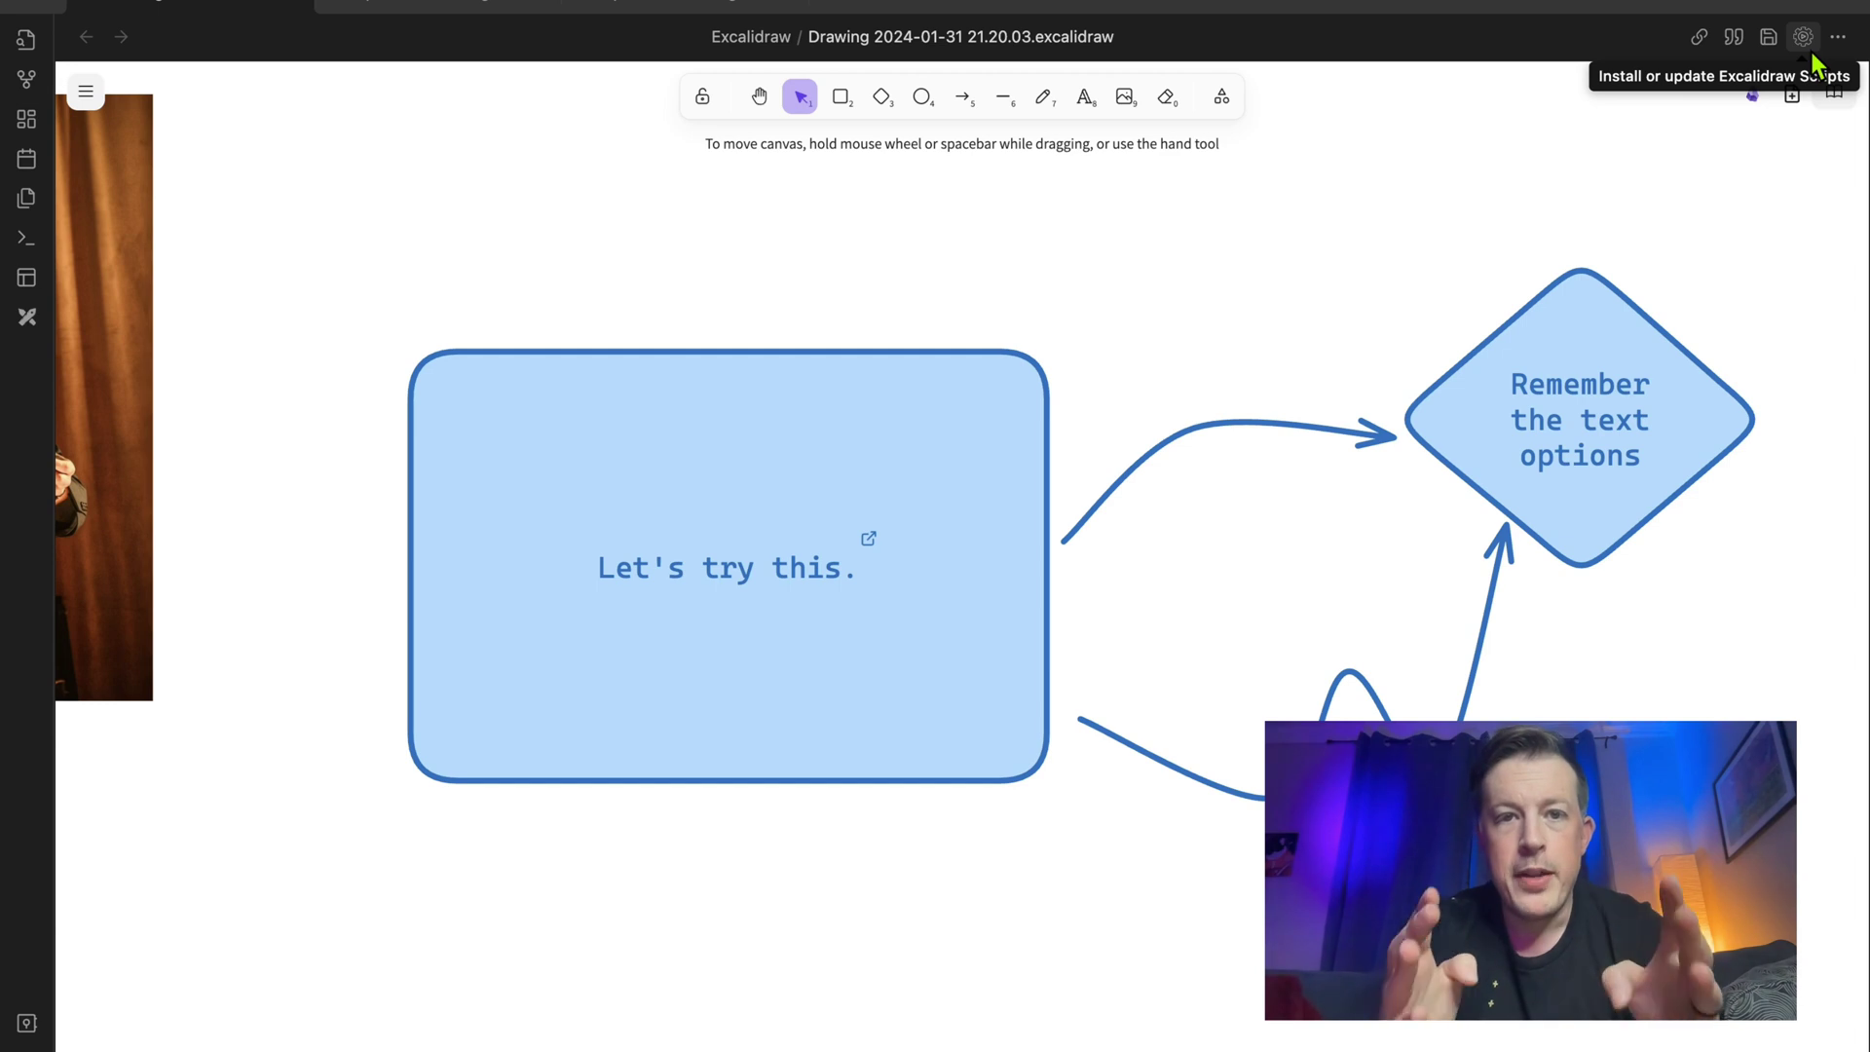
Open the Excalidraw script library and look through its list of available scripts, from Layout and Organization to Masking and cropping.
{"action": "left_click", "coordinate": [1804, 39]}
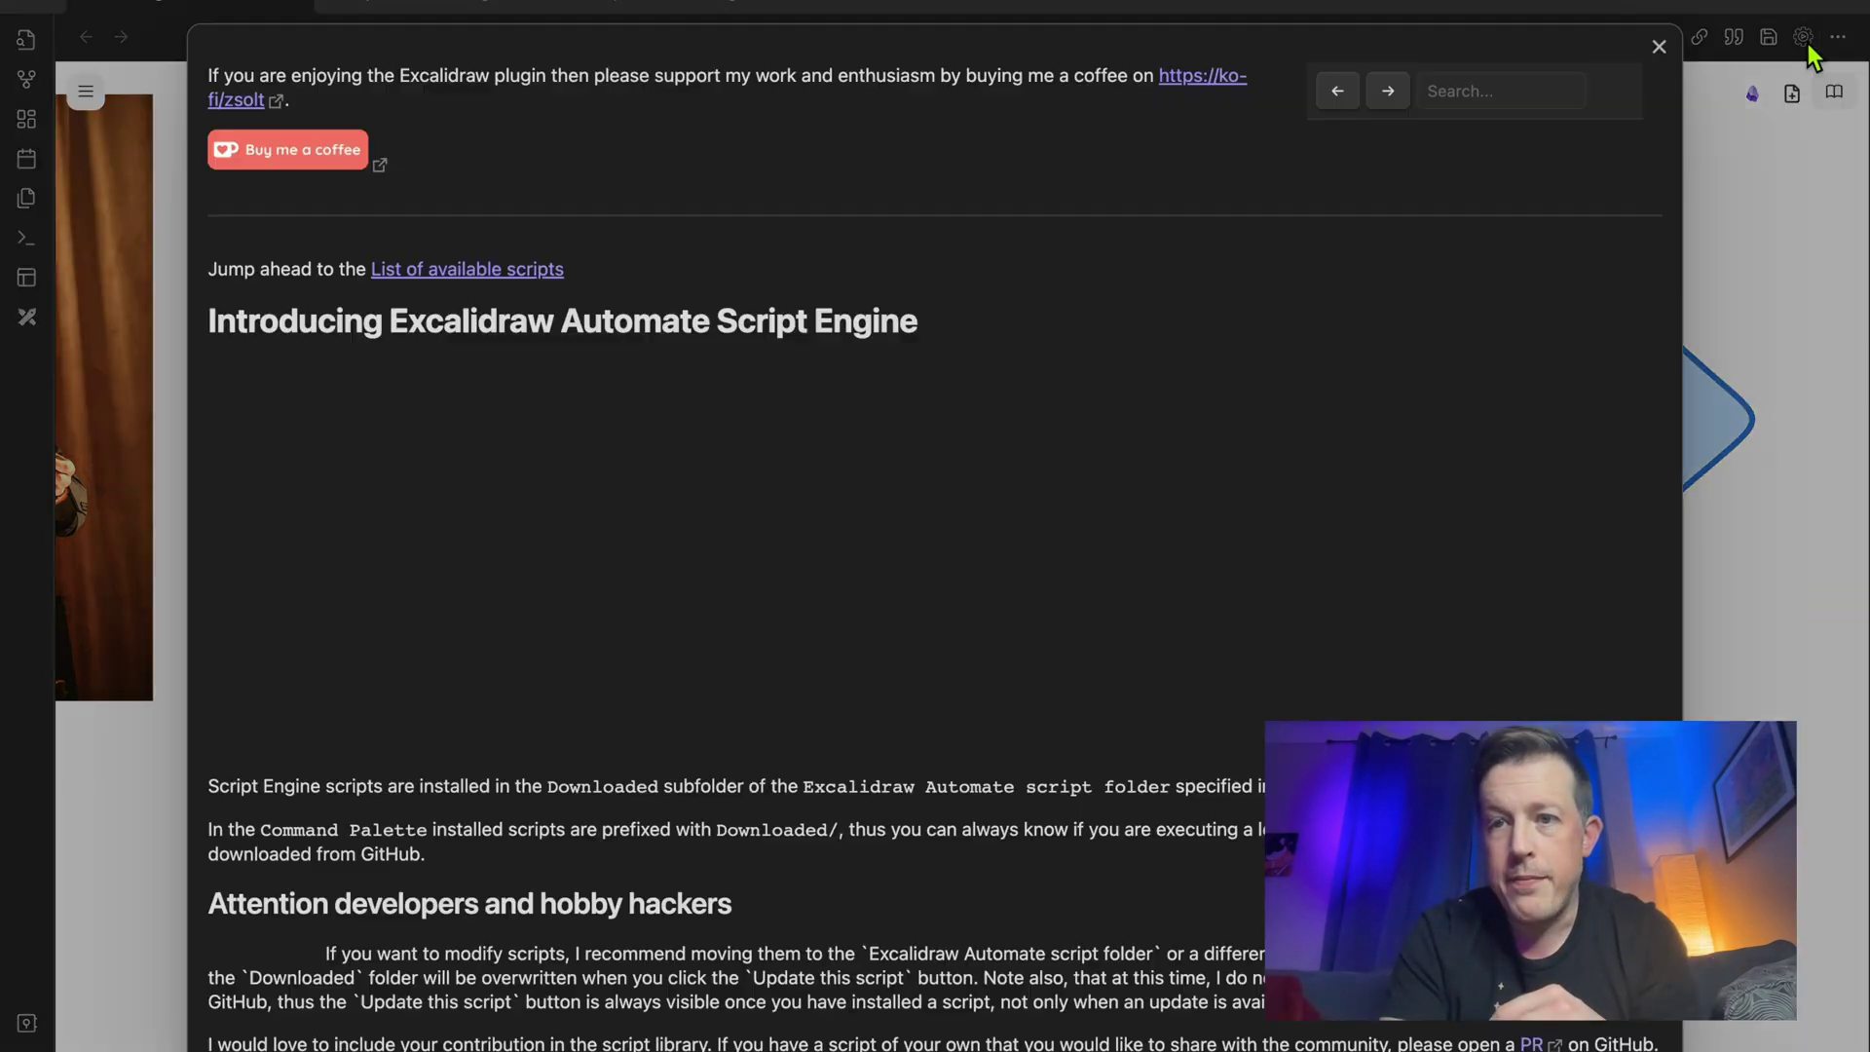
{"action": "scroll", "coordinate": [1390, 310], "scroll_direction": "down", "scroll_amount": 10}
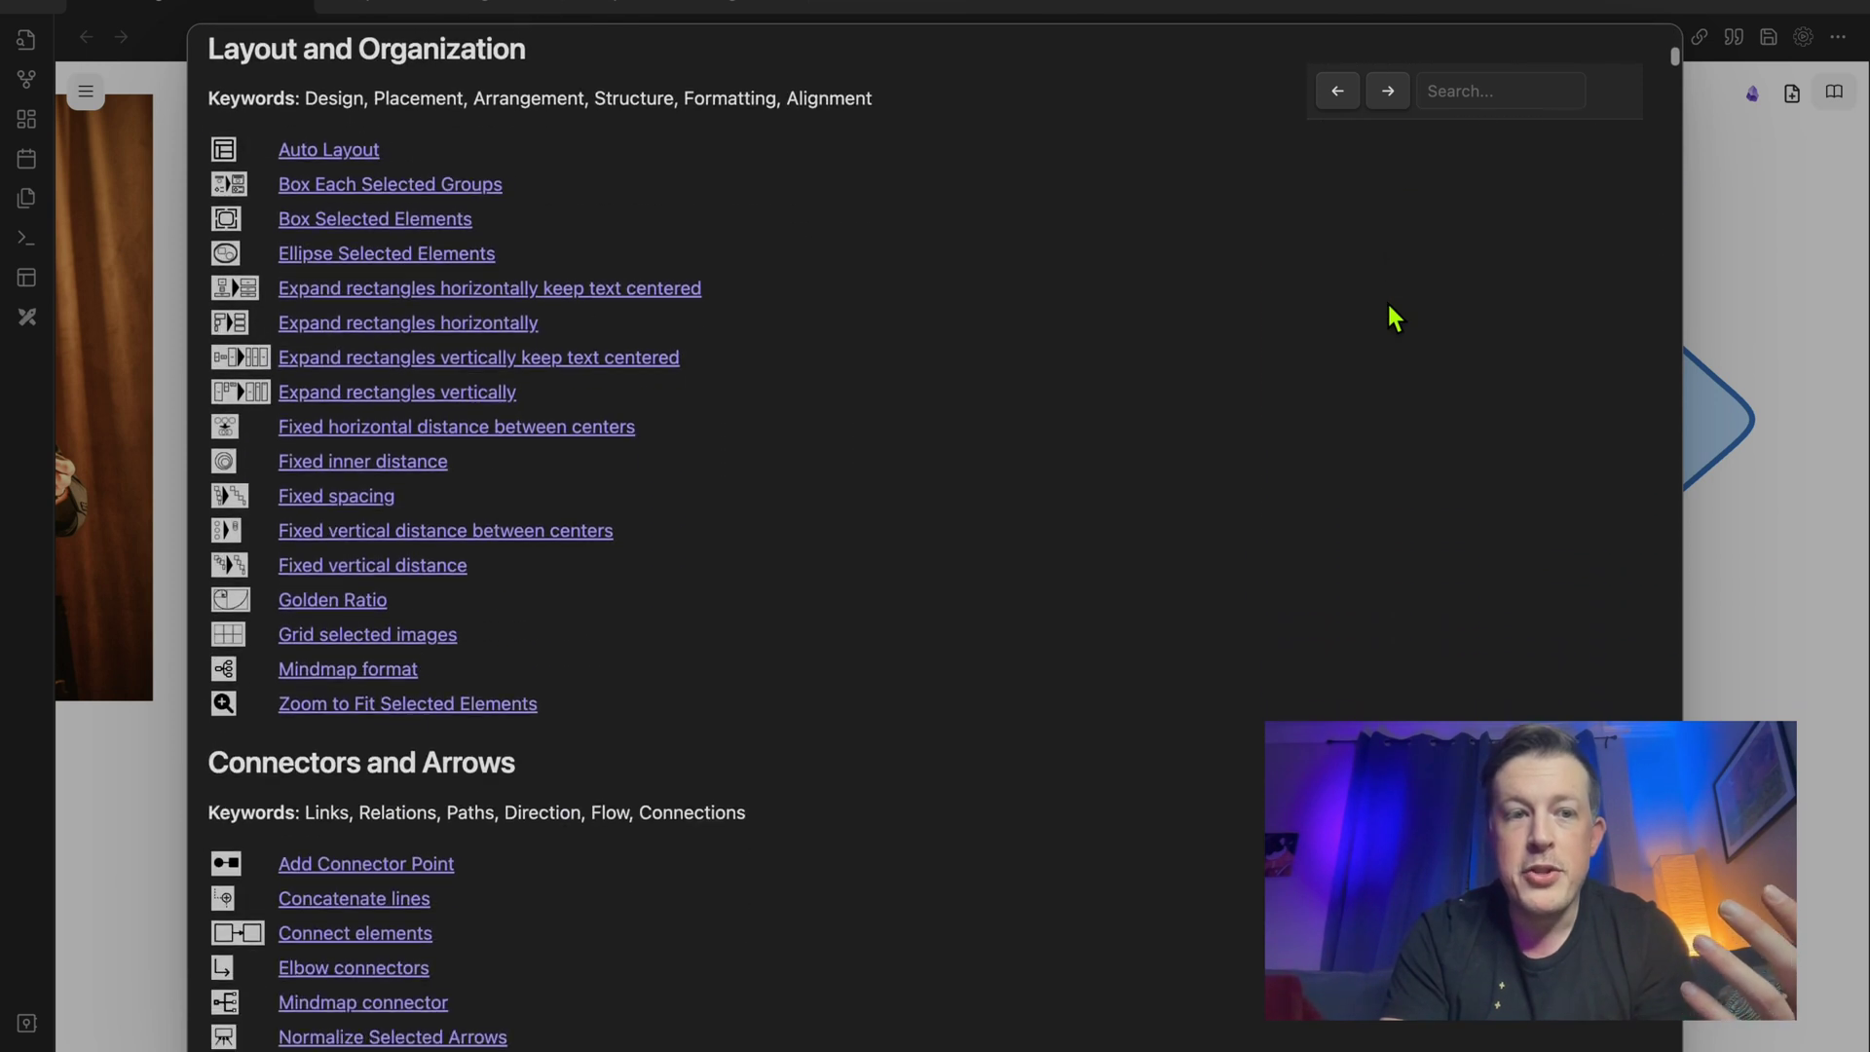
{"action": "scroll", "coordinate": [1390, 310], "scroll_direction": "up", "scroll_amount": 3}
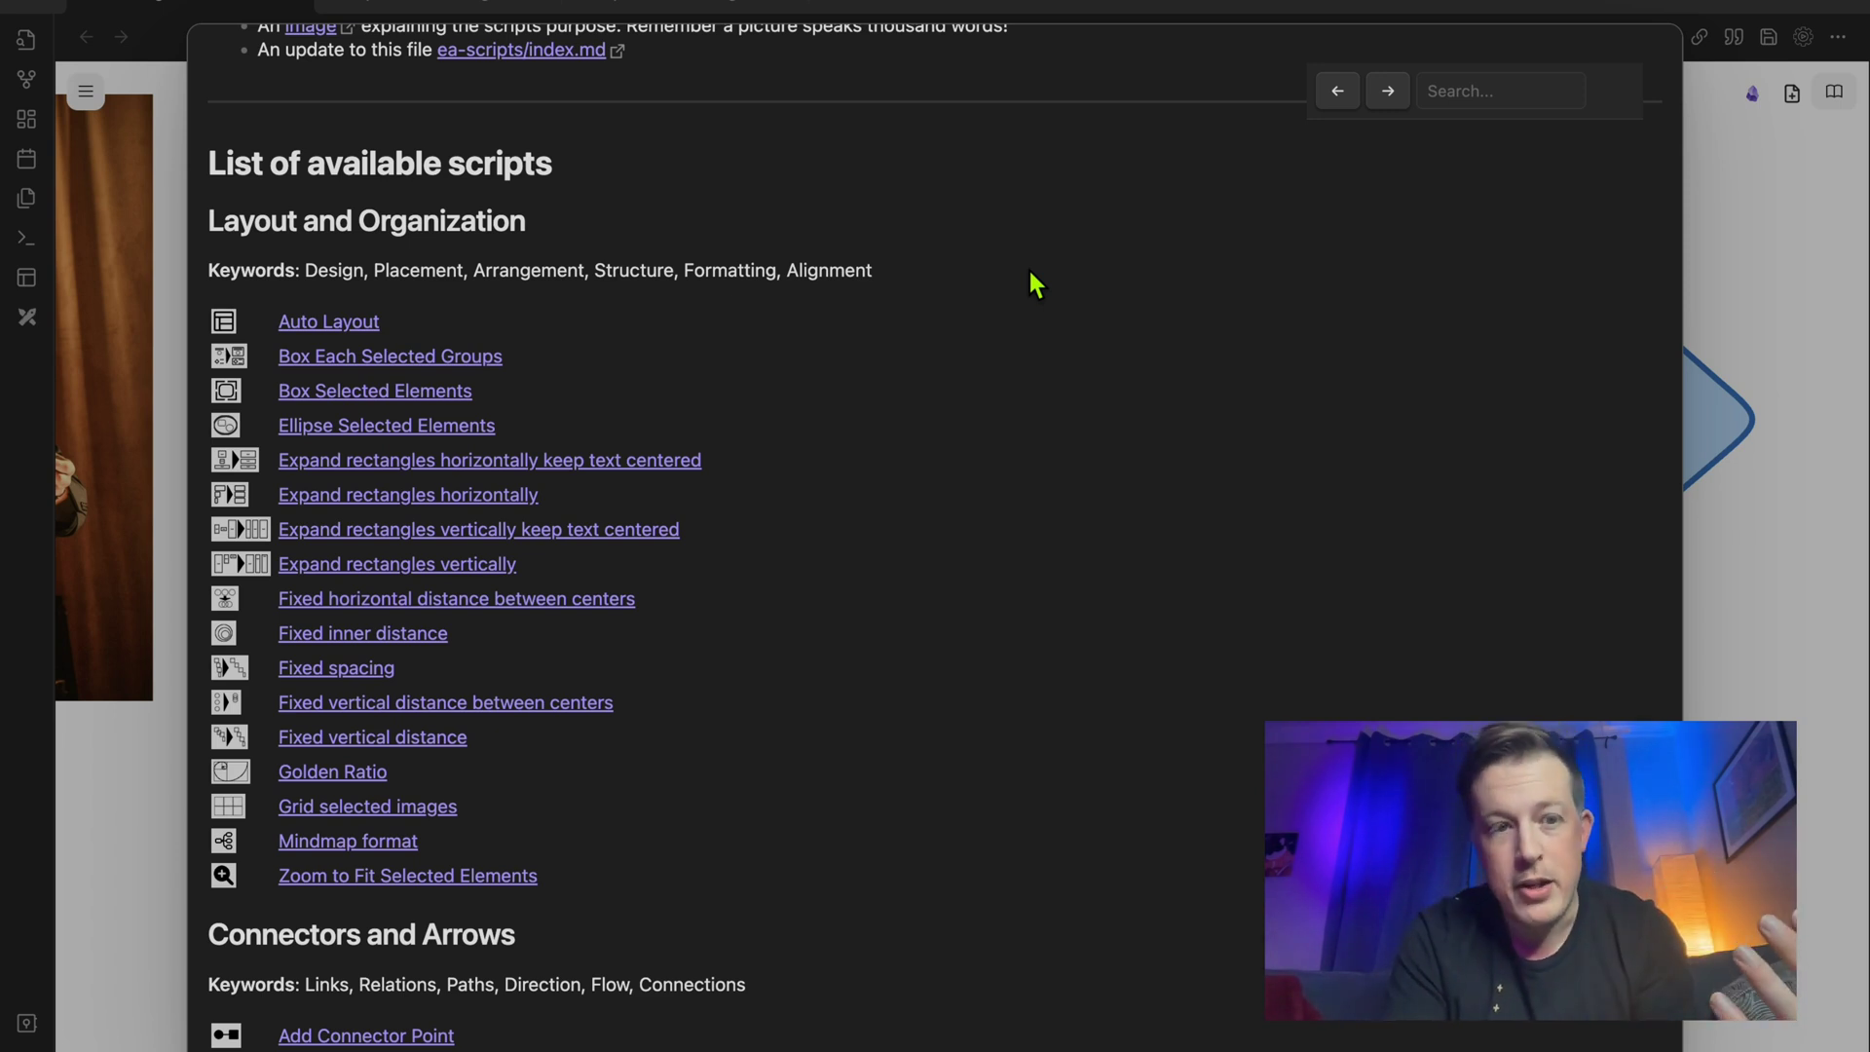
{"action": "scroll", "coordinate": [1030, 273], "scroll_direction": "down", "scroll_amount": 5}
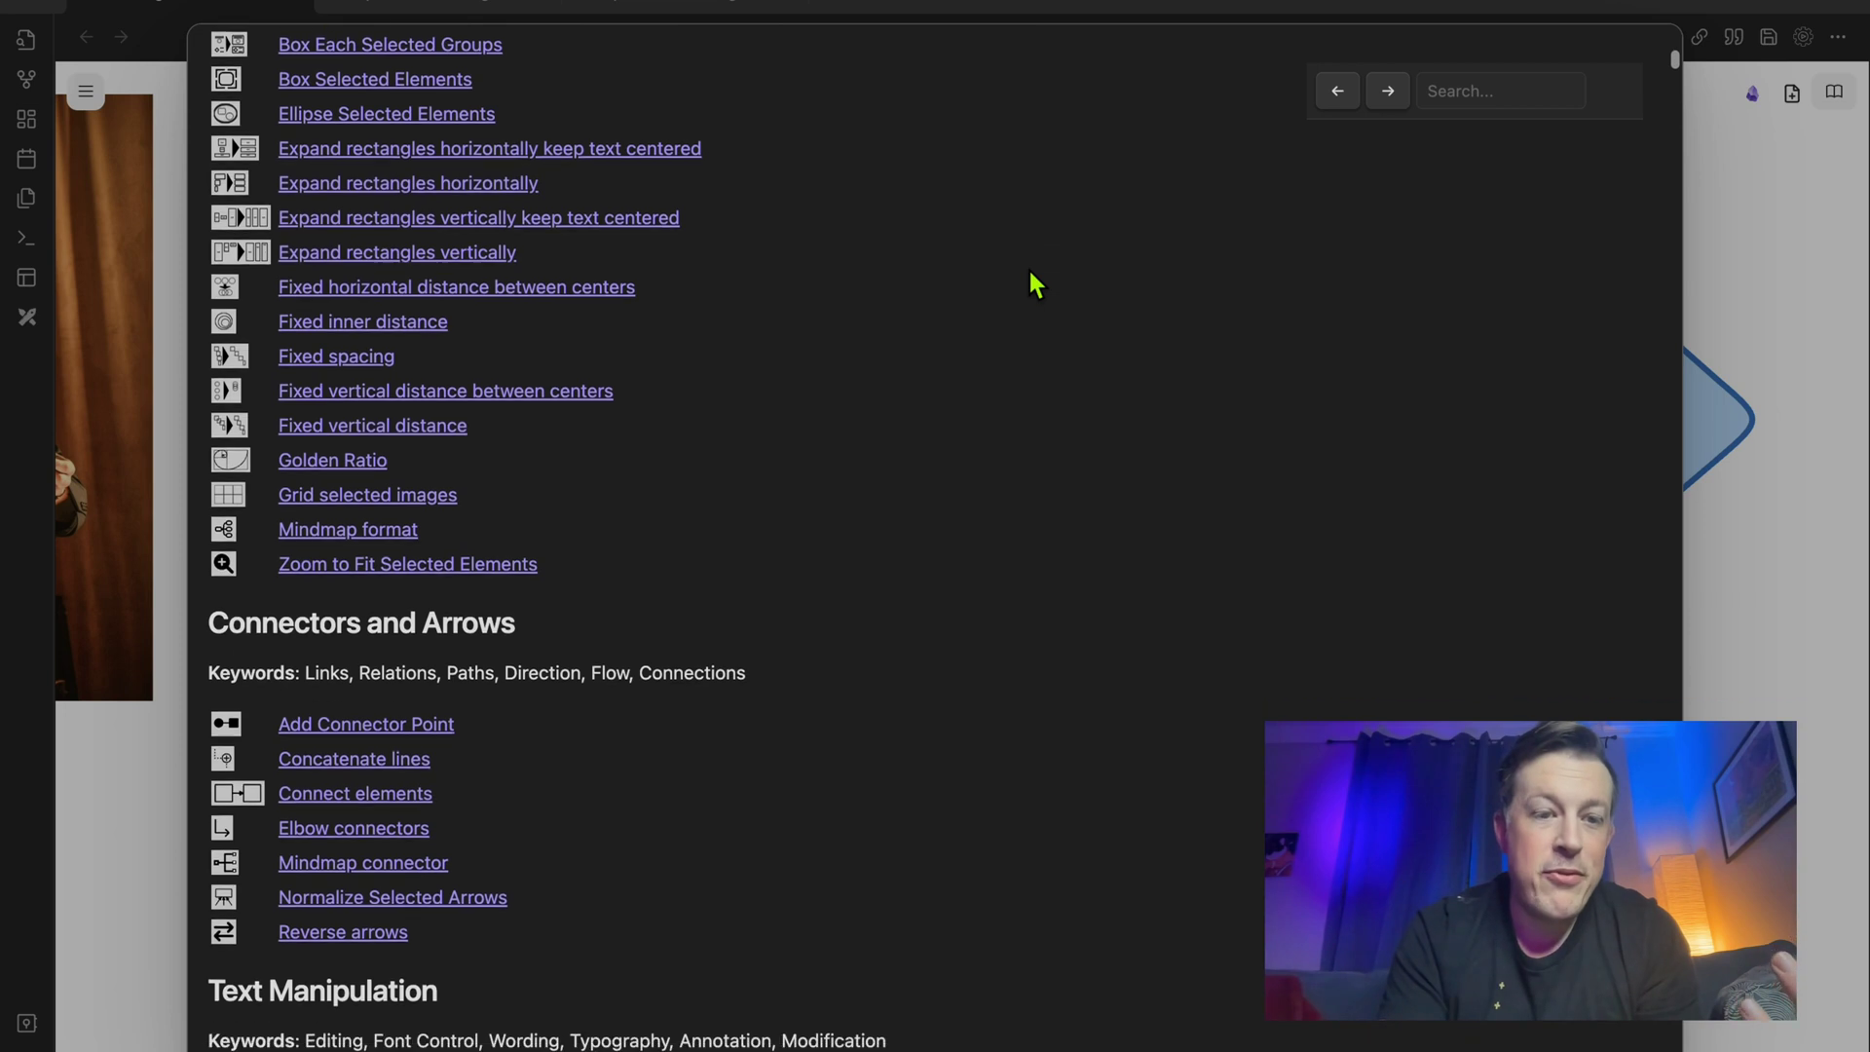
{"action": "scroll", "coordinate": [1029, 273], "scroll_direction": "down", "scroll_amount": 6}
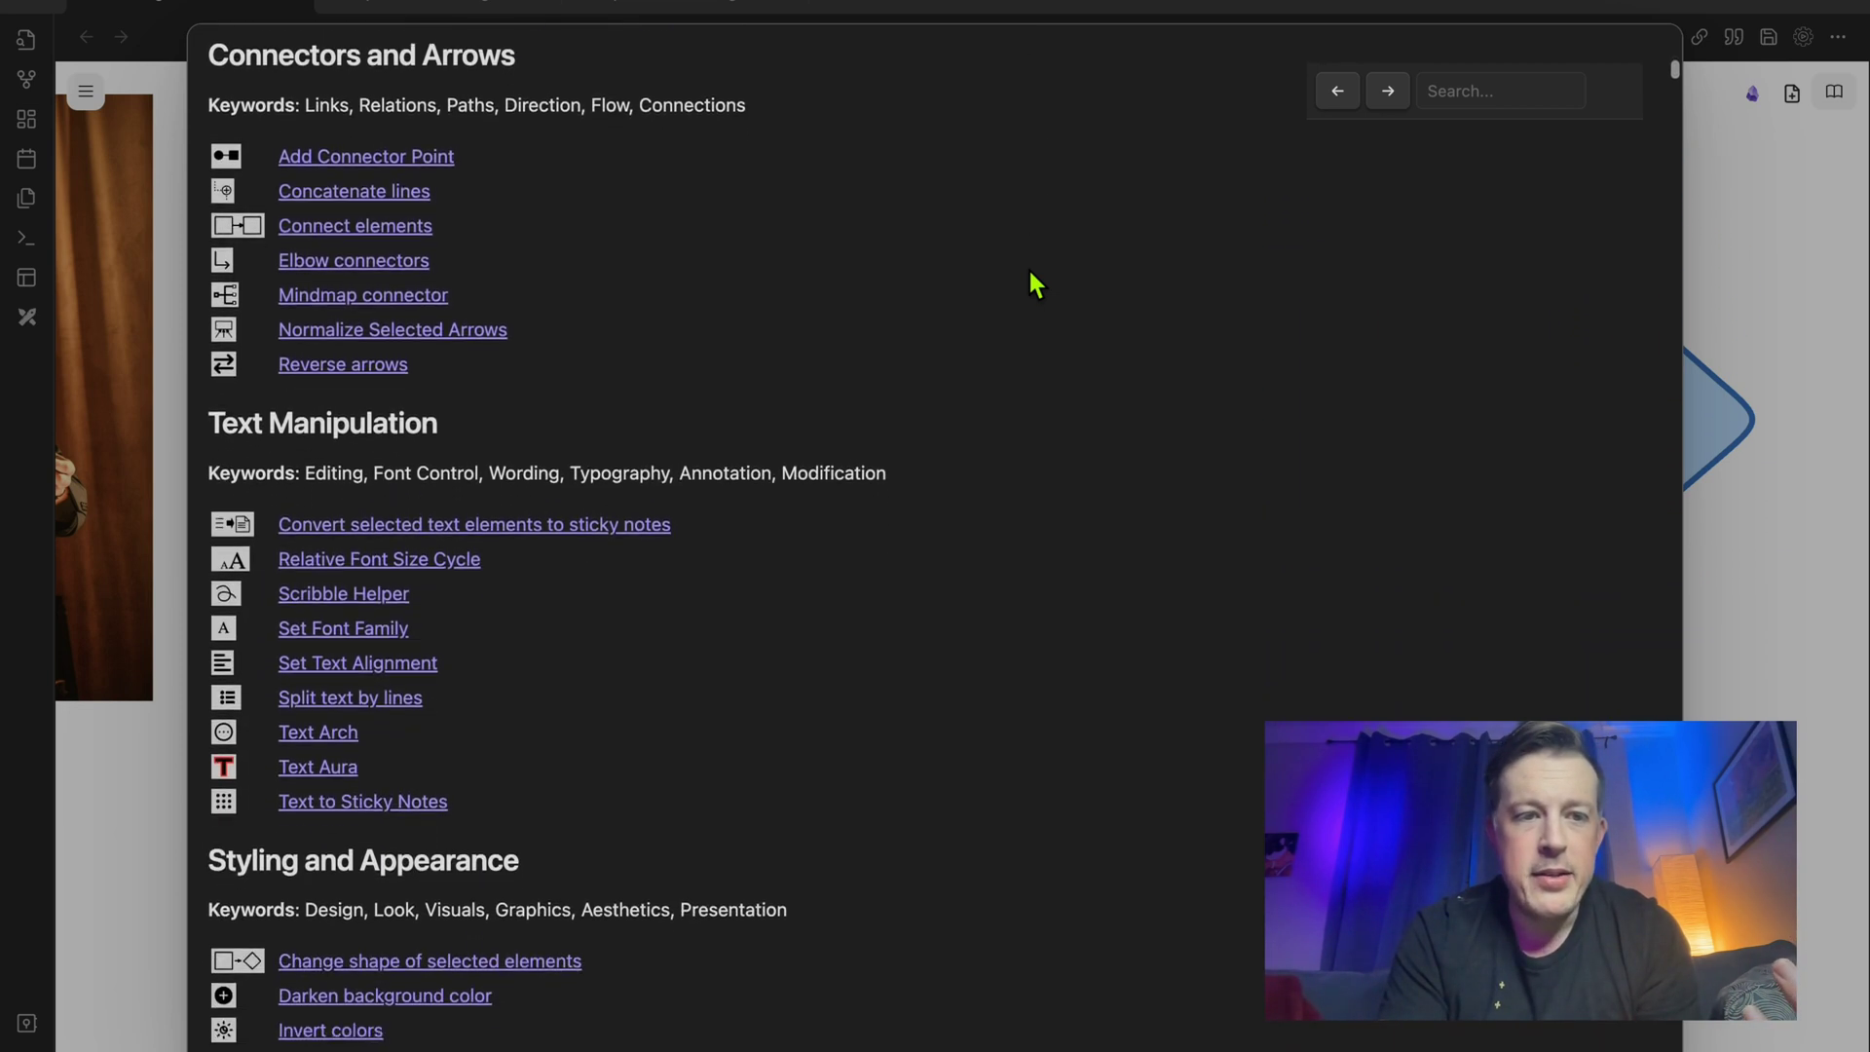
{"action": "scroll", "coordinate": [1030, 273], "scroll_direction": "down", "scroll_amount": 2}
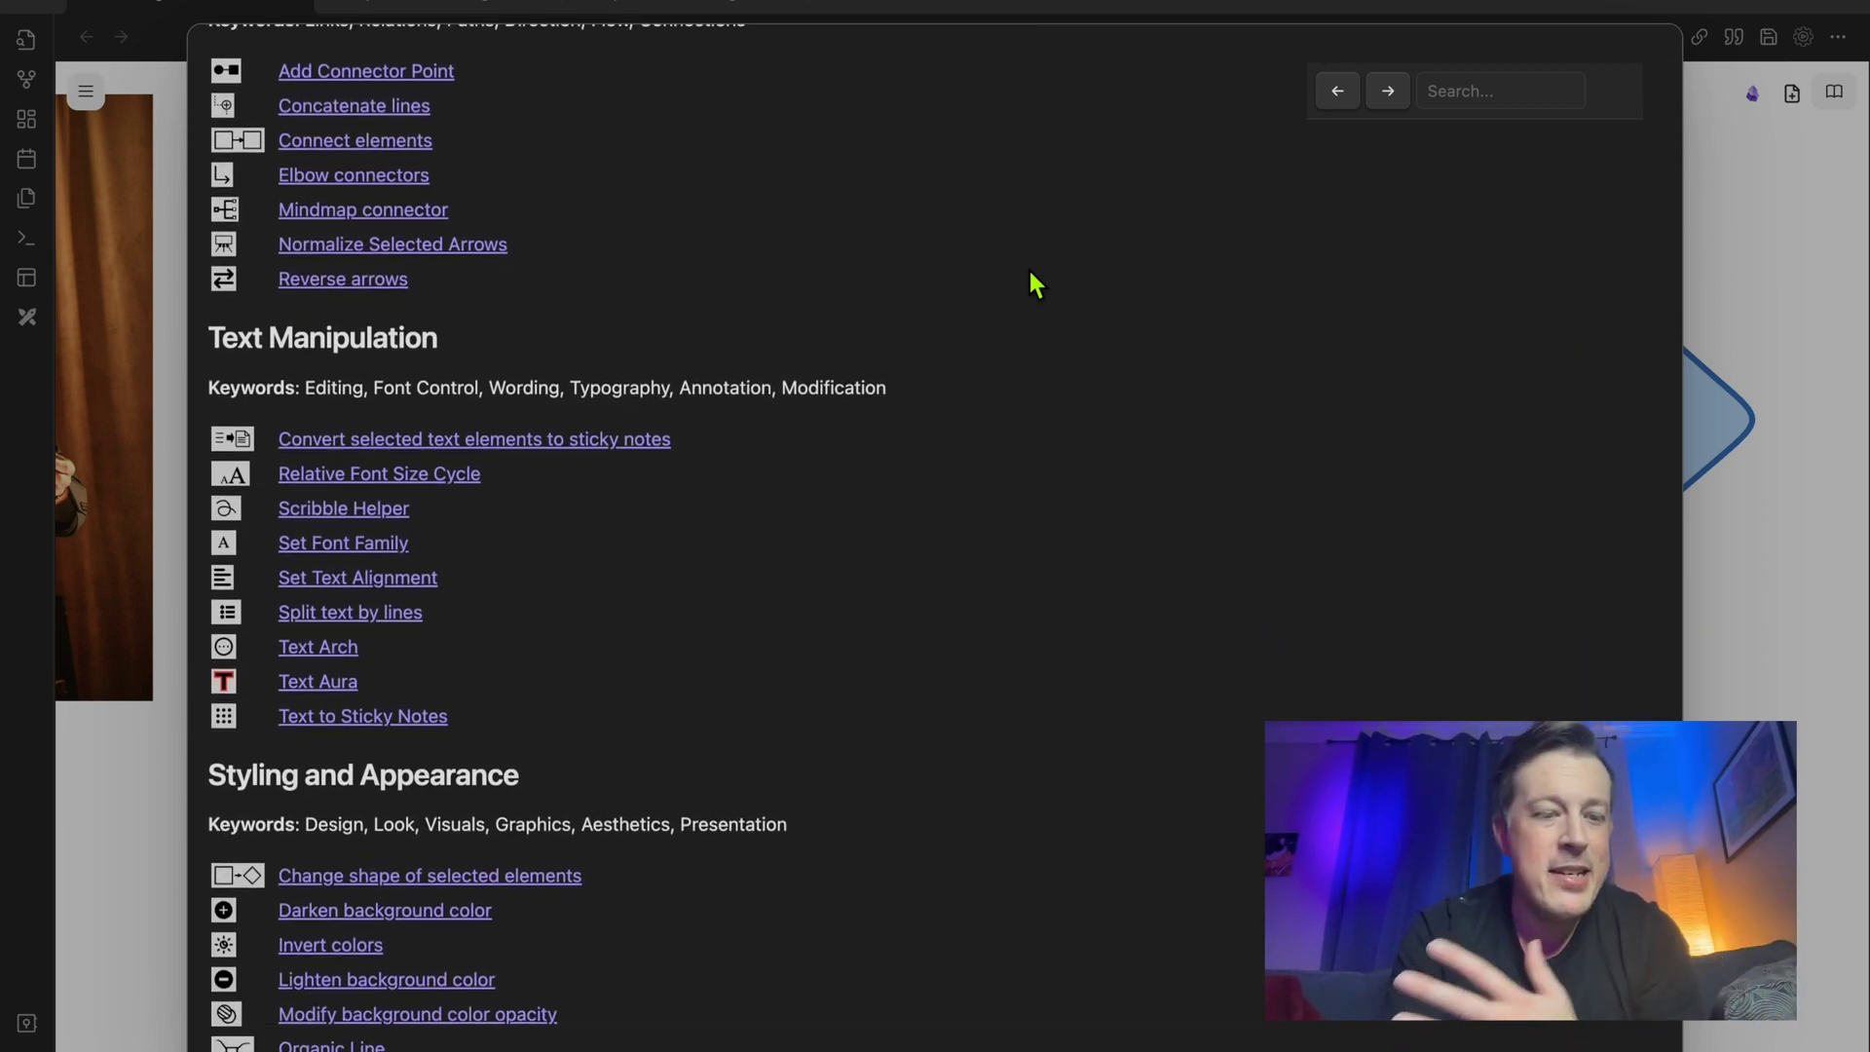
{"action": "scroll", "coordinate": [1030, 273], "scroll_direction": "down", "scroll_amount": 7}
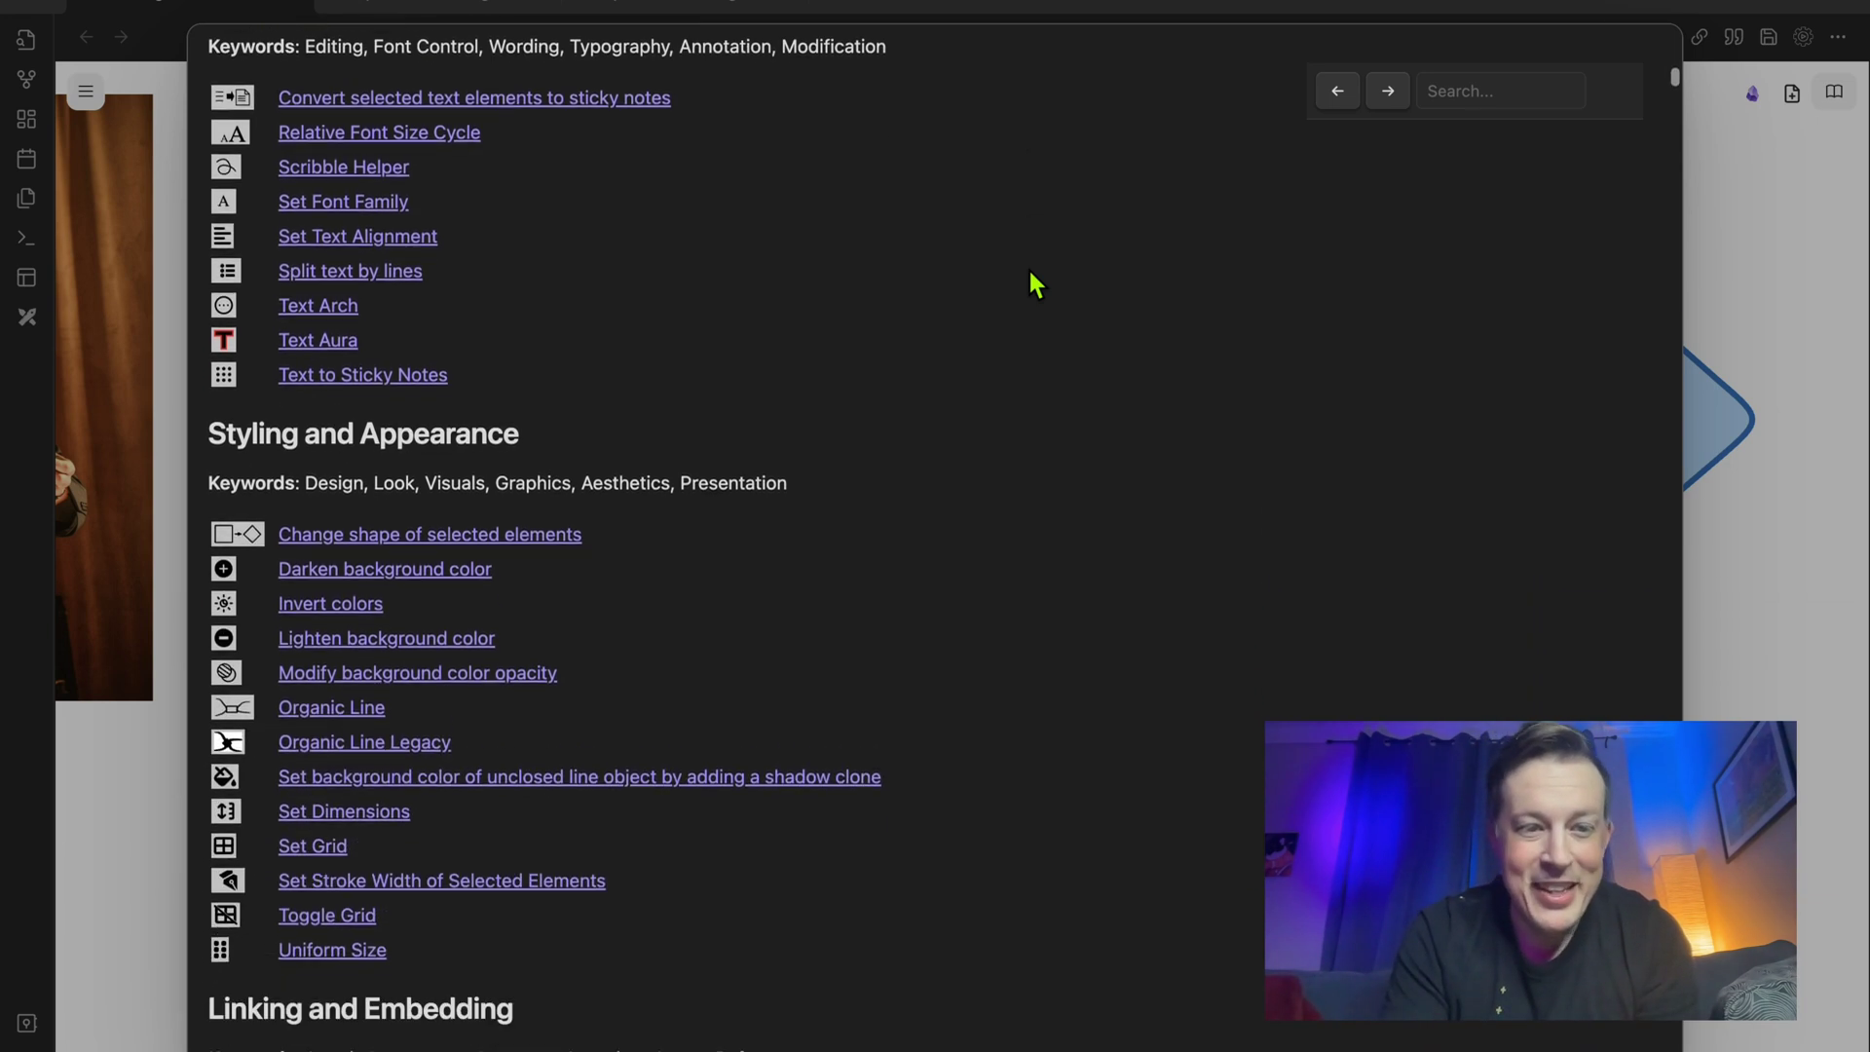
{"action": "scroll", "coordinate": [1029, 272], "scroll_direction": "down", "scroll_amount": 5}
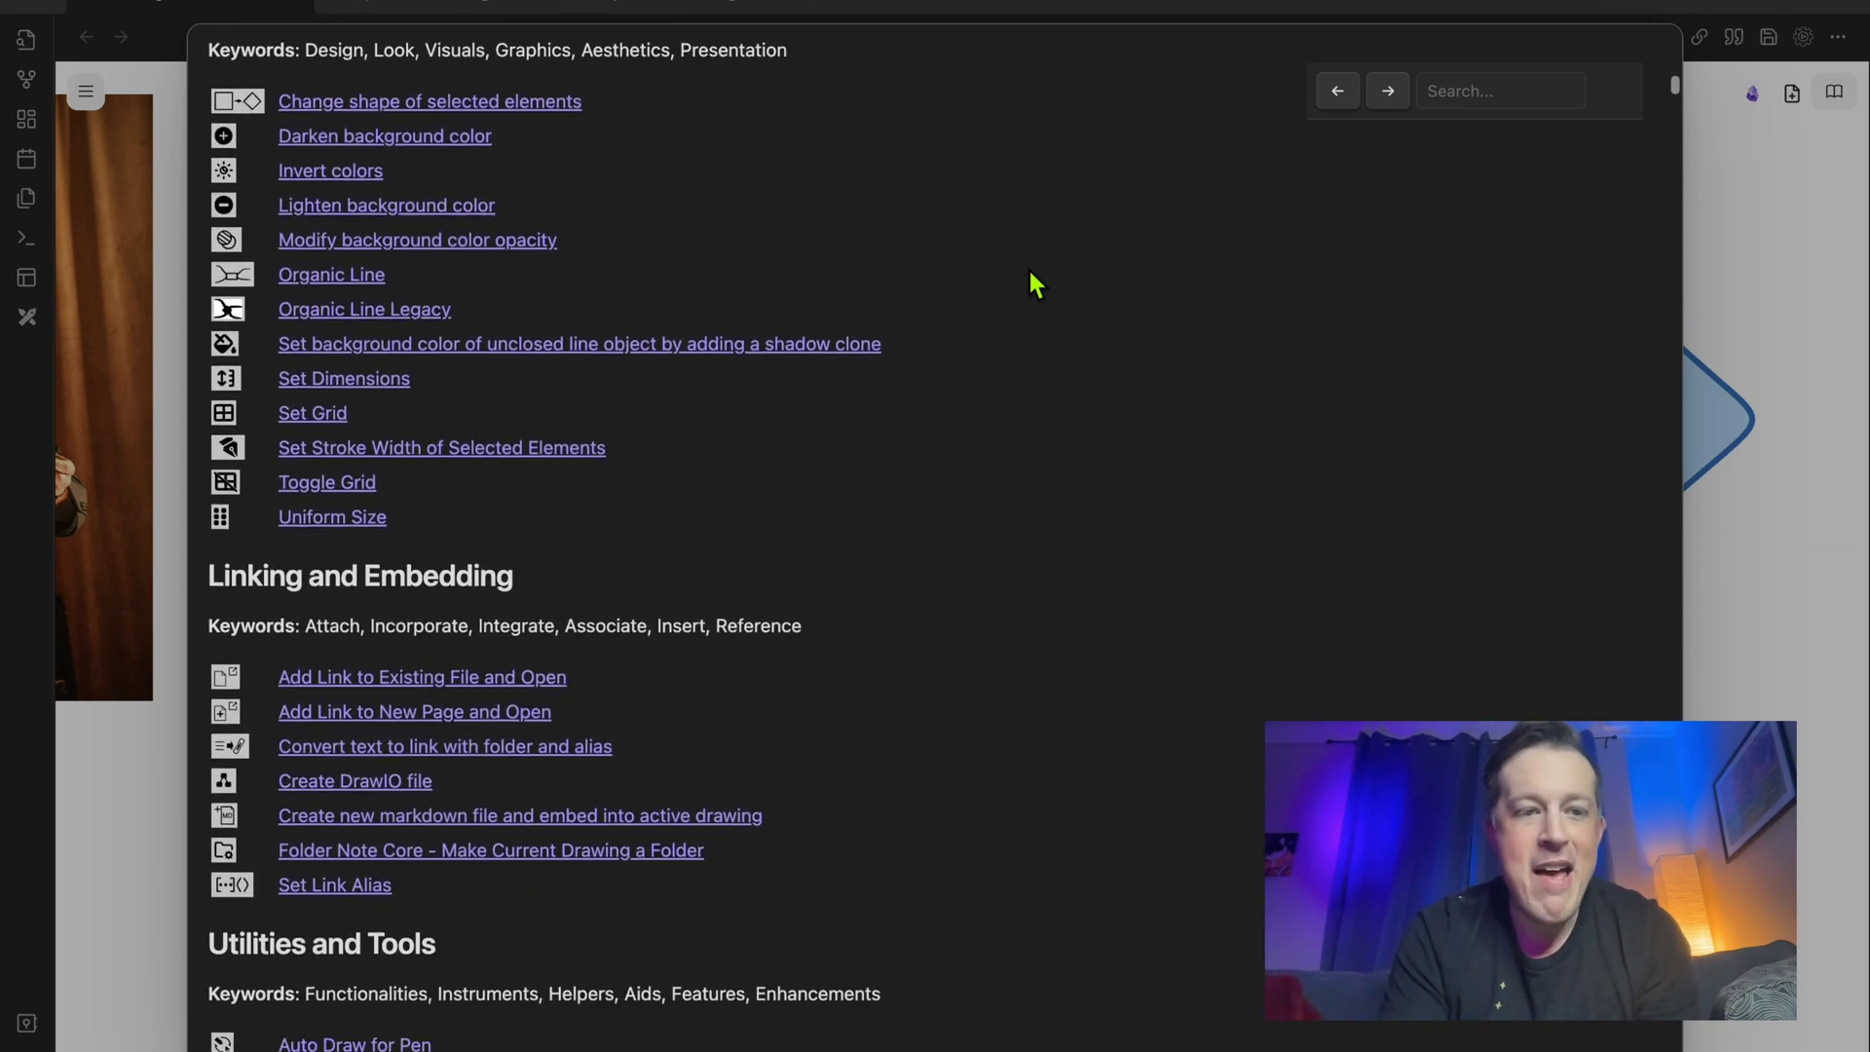
{"action": "scroll", "coordinate": [1029, 273], "scroll_direction": "down", "scroll_amount": 5}
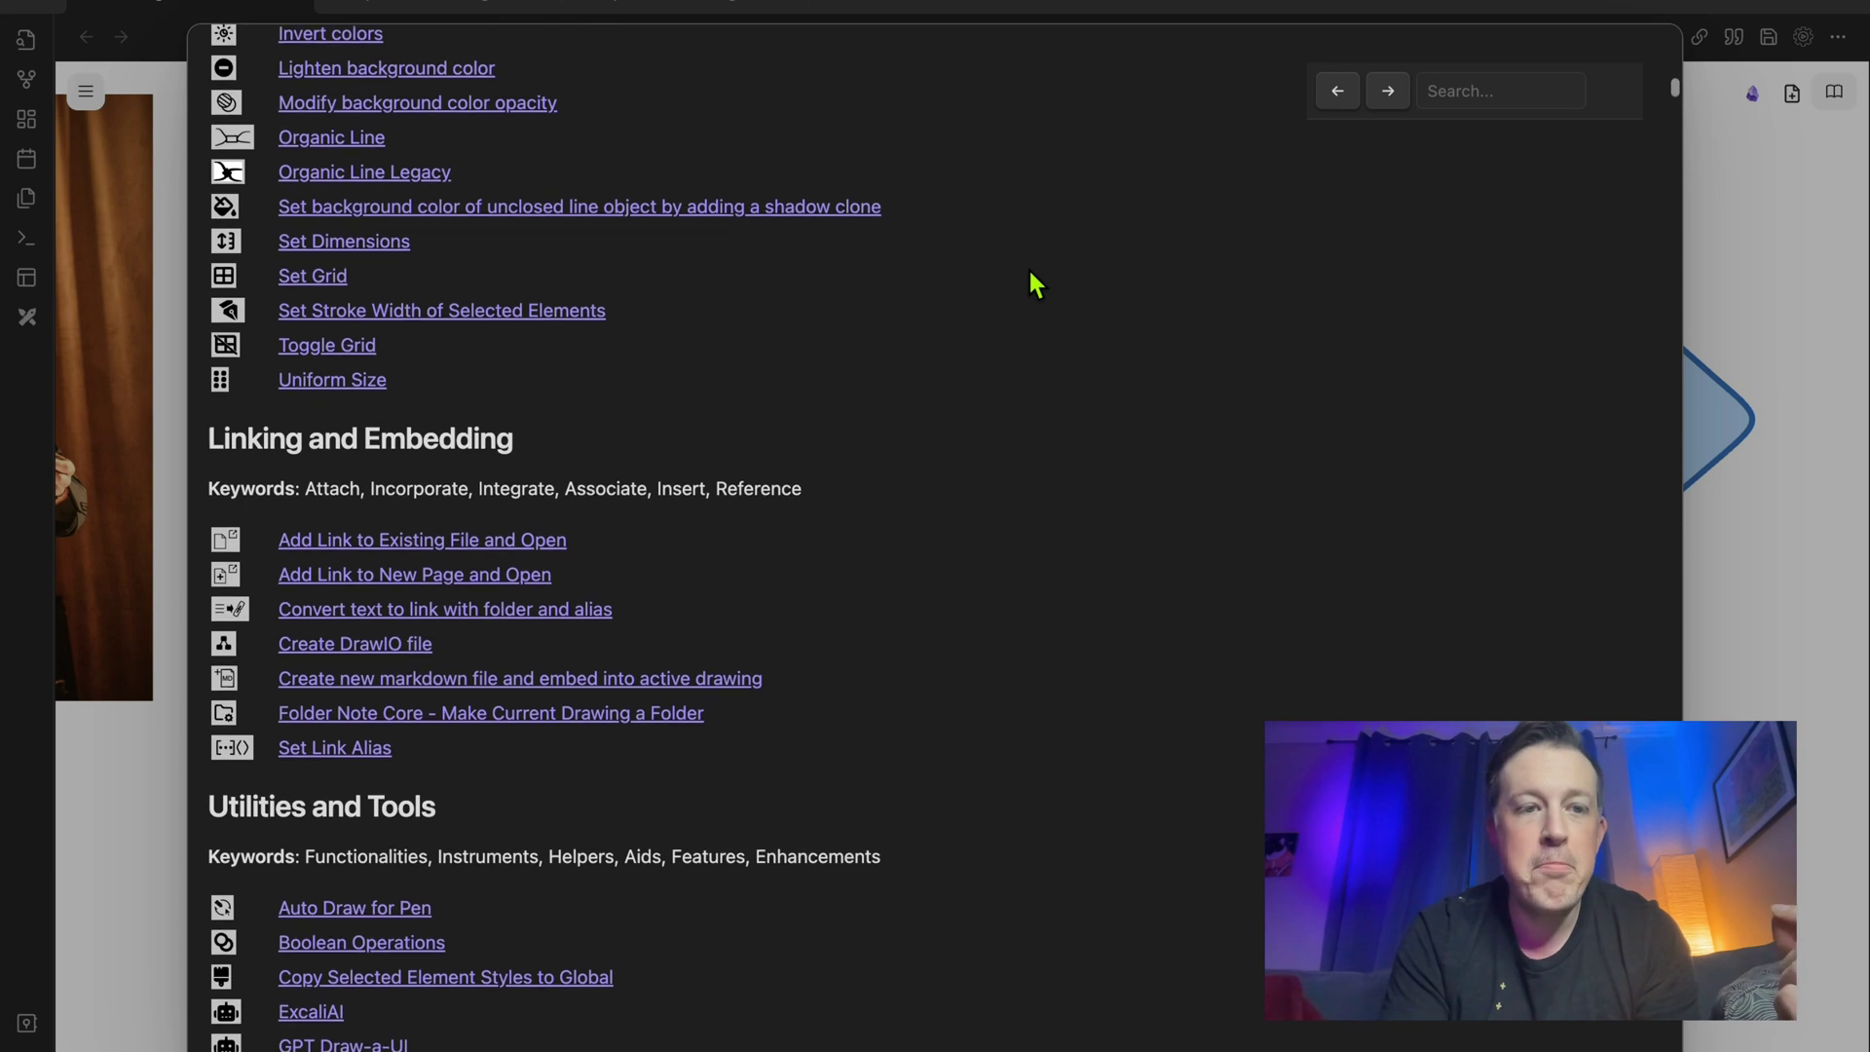
{"action": "scroll", "coordinate": [1029, 273], "scroll_direction": "down", "scroll_amount": 7}
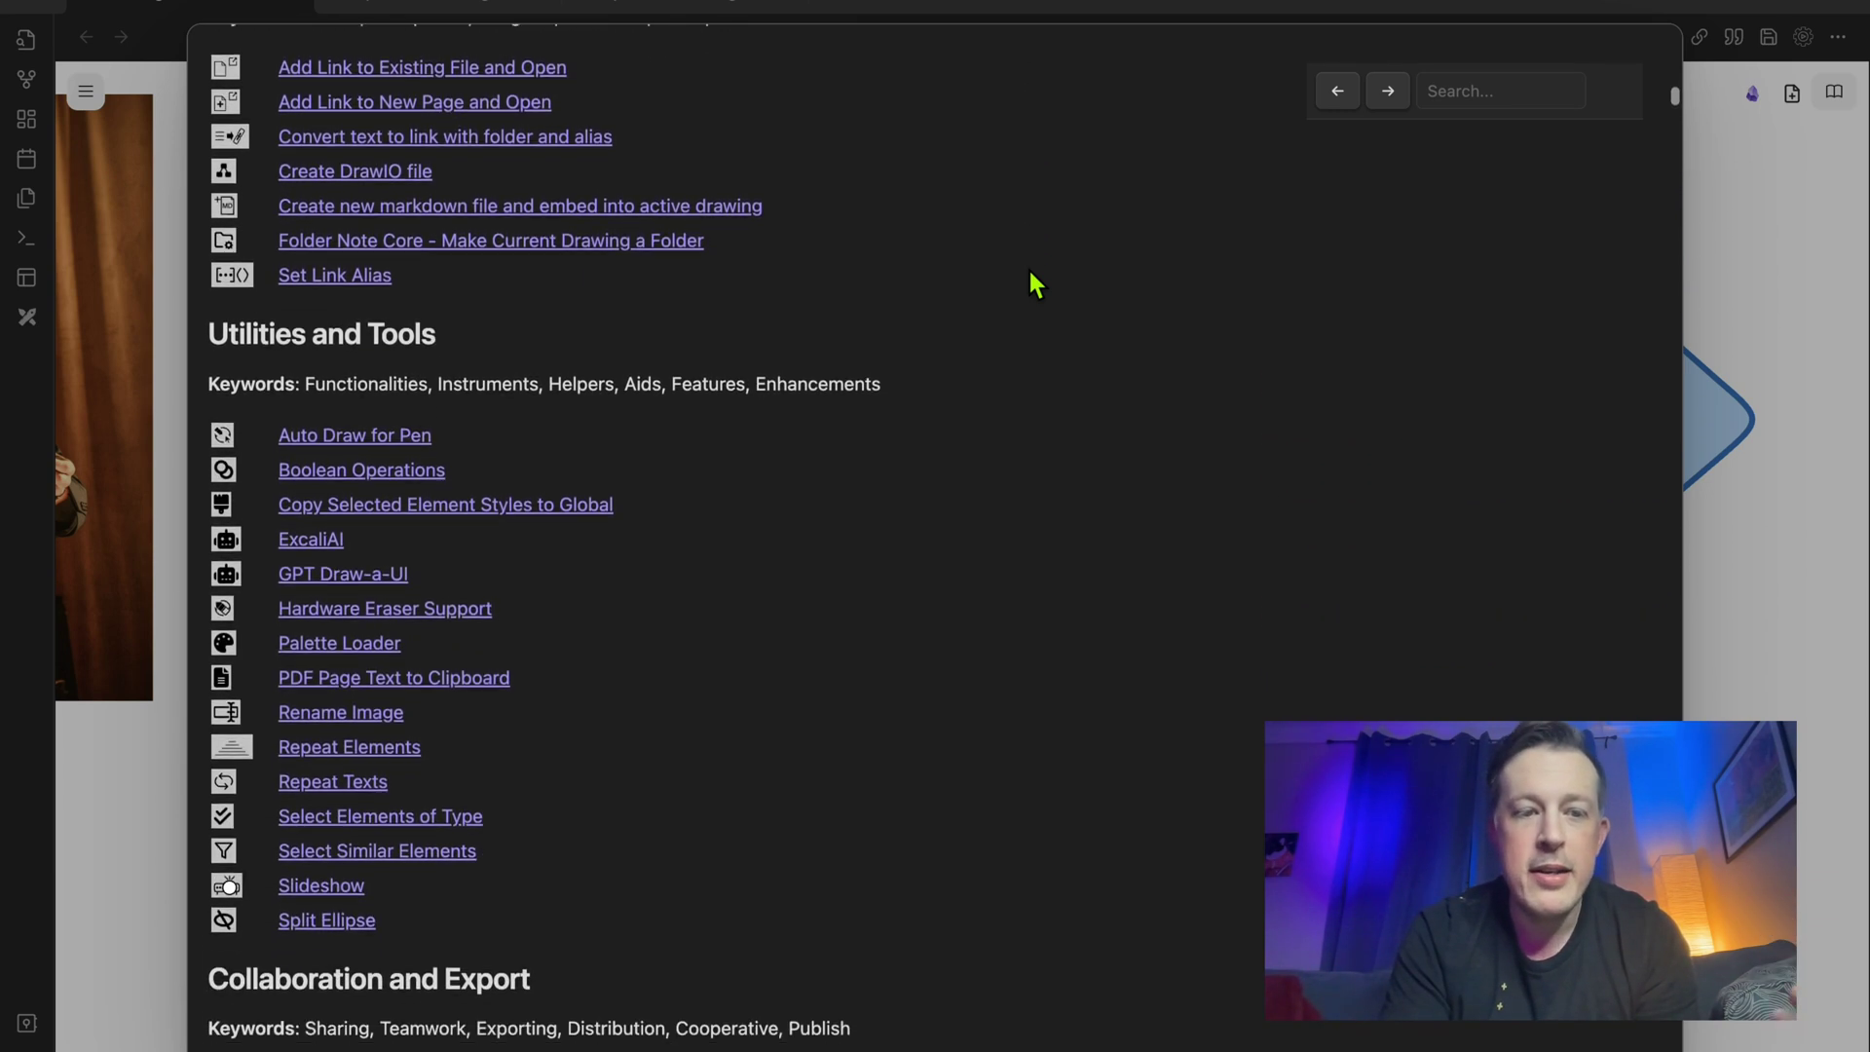
{"action": "scroll", "coordinate": [1030, 273], "scroll_direction": "down", "scroll_amount": 9}
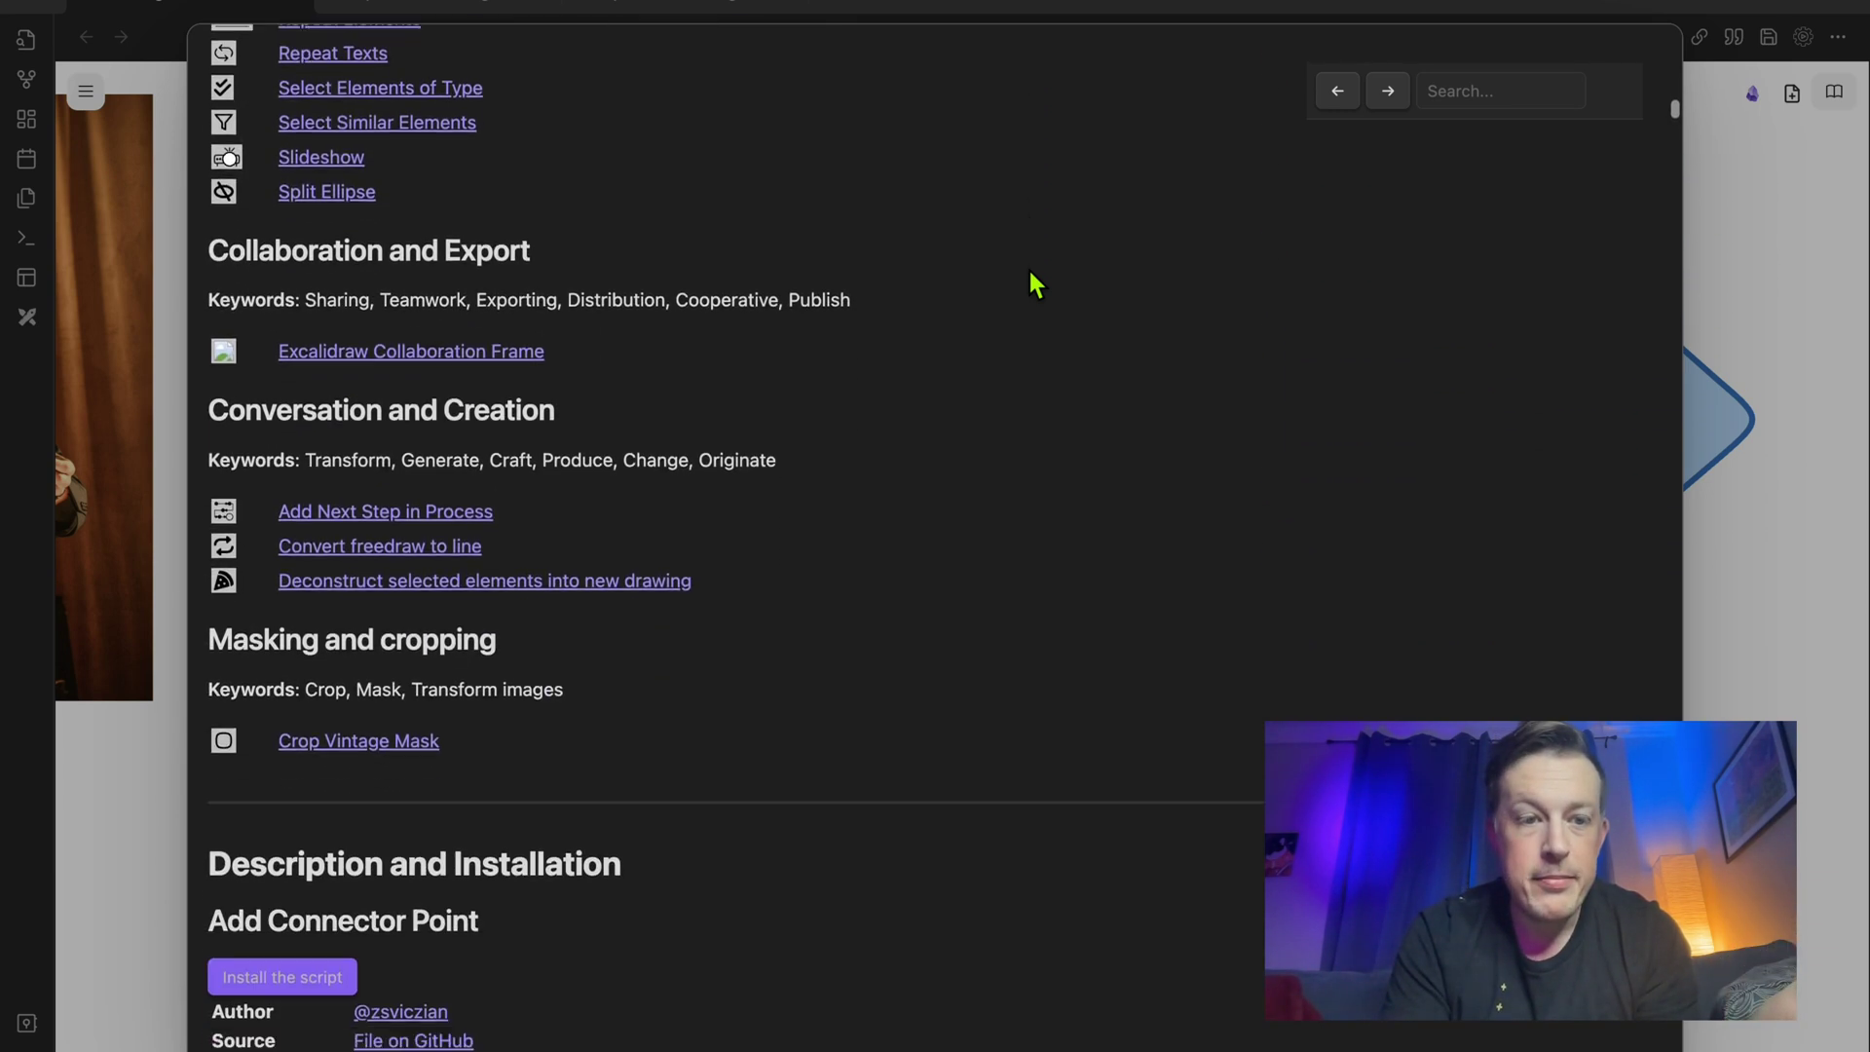
Examine the script descriptions and example images from Add Connector Point to Darken background color, and close the script library.
{"action": "scroll", "coordinate": [1030, 273], "scroll_direction": "down", "scroll_amount": 10}
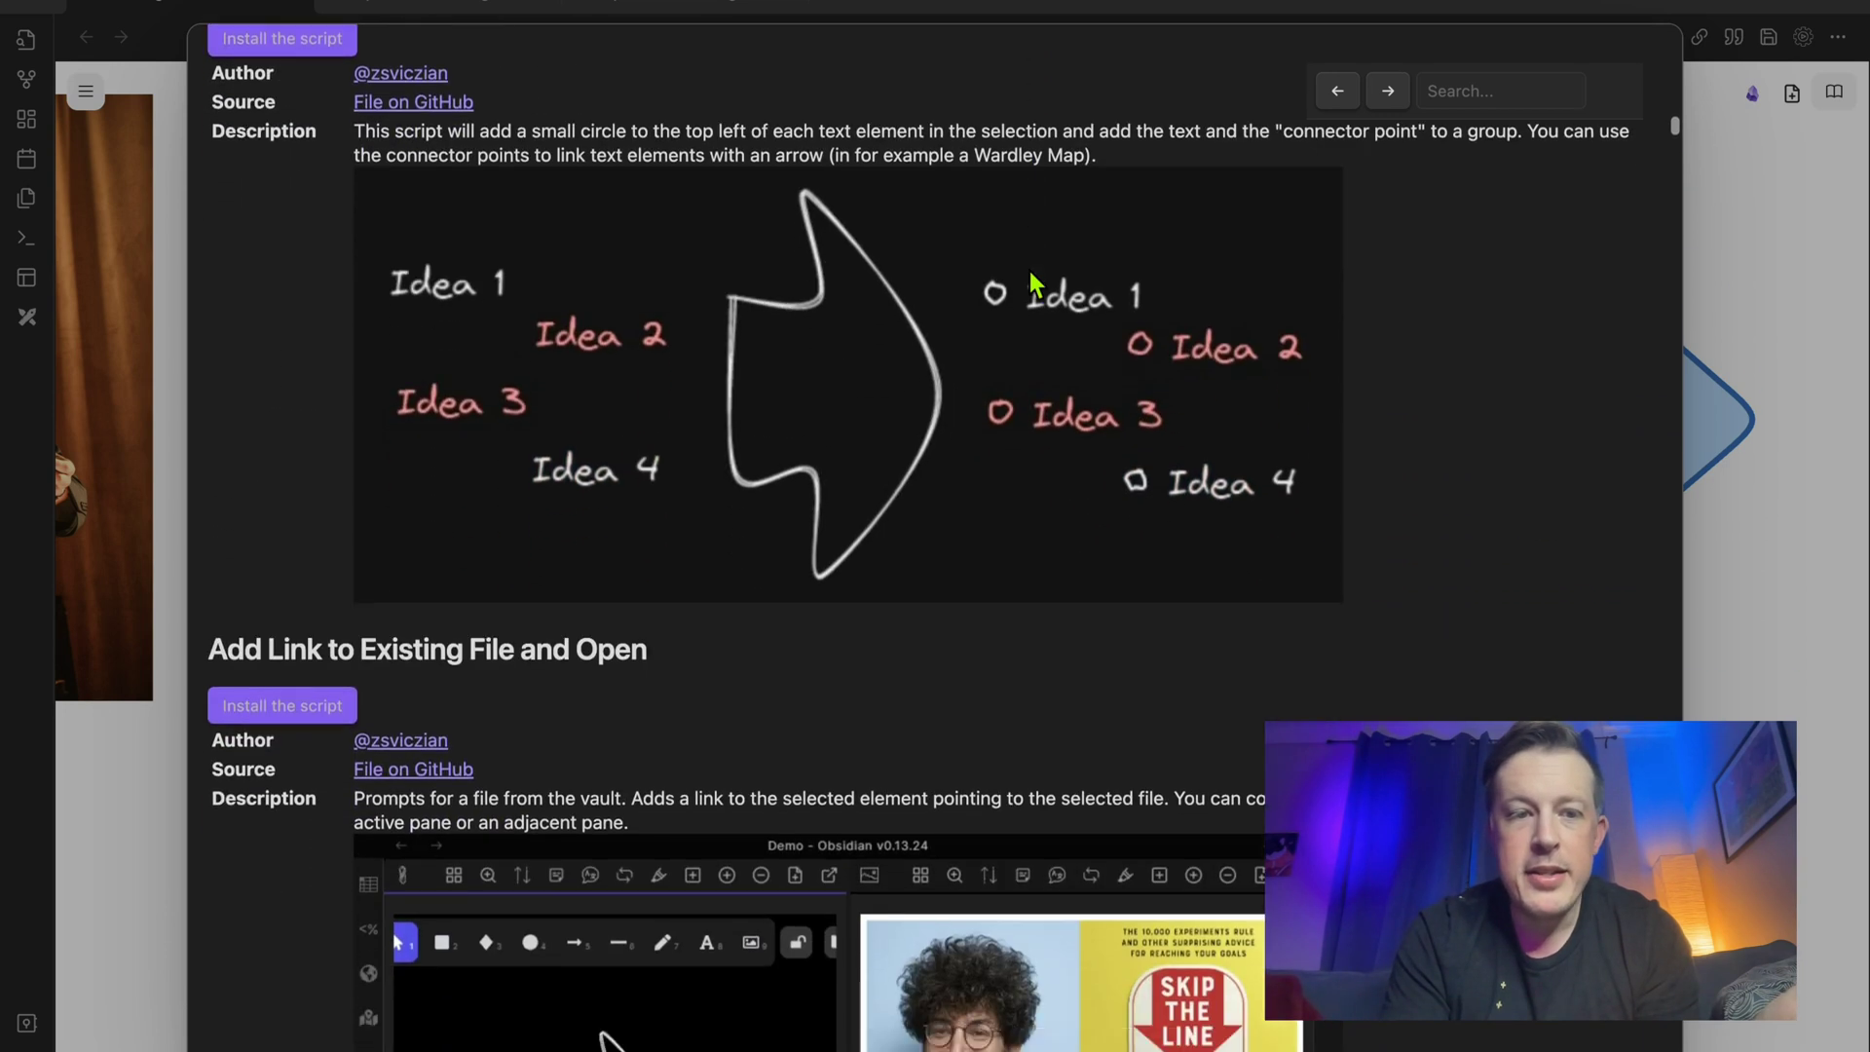
{"action": "scroll", "coordinate": [1030, 270], "scroll_direction": "down", "scroll_amount": 12}
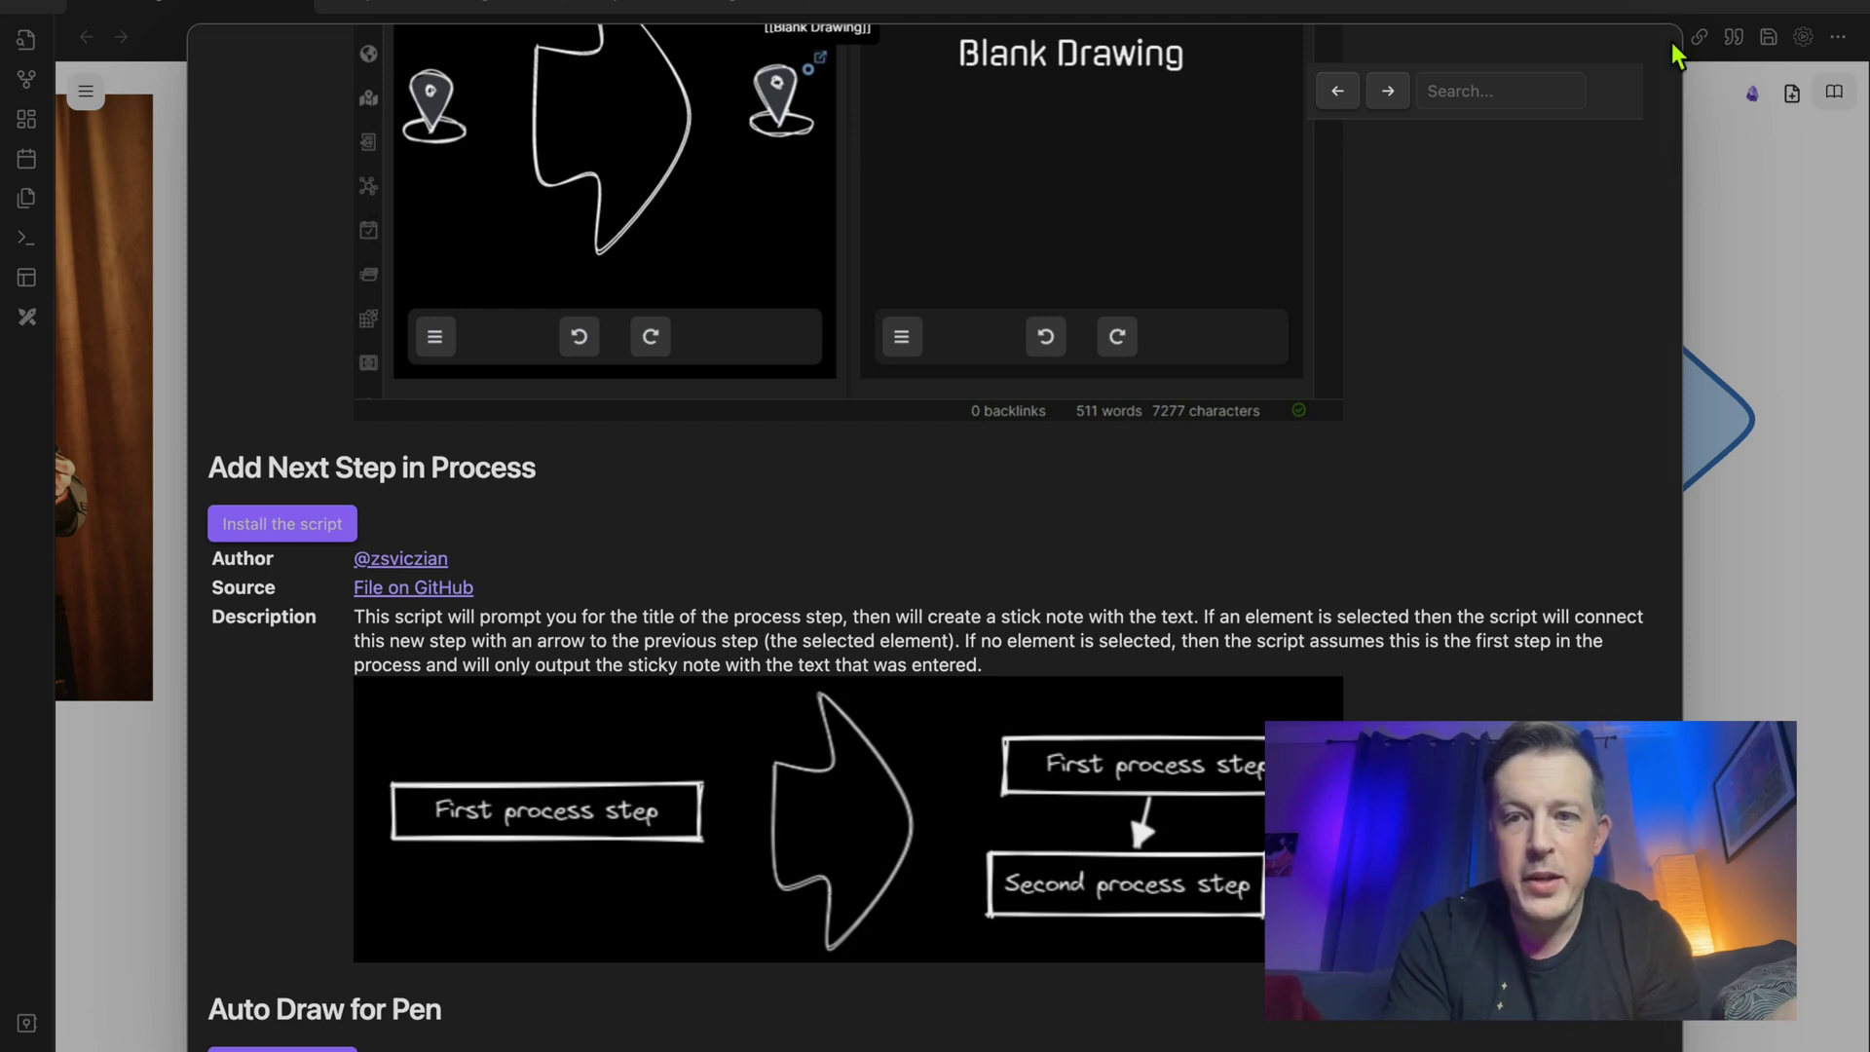
{"action": "scroll", "coordinate": [1515, 280], "scroll_direction": "down", "scroll_amount": 12}
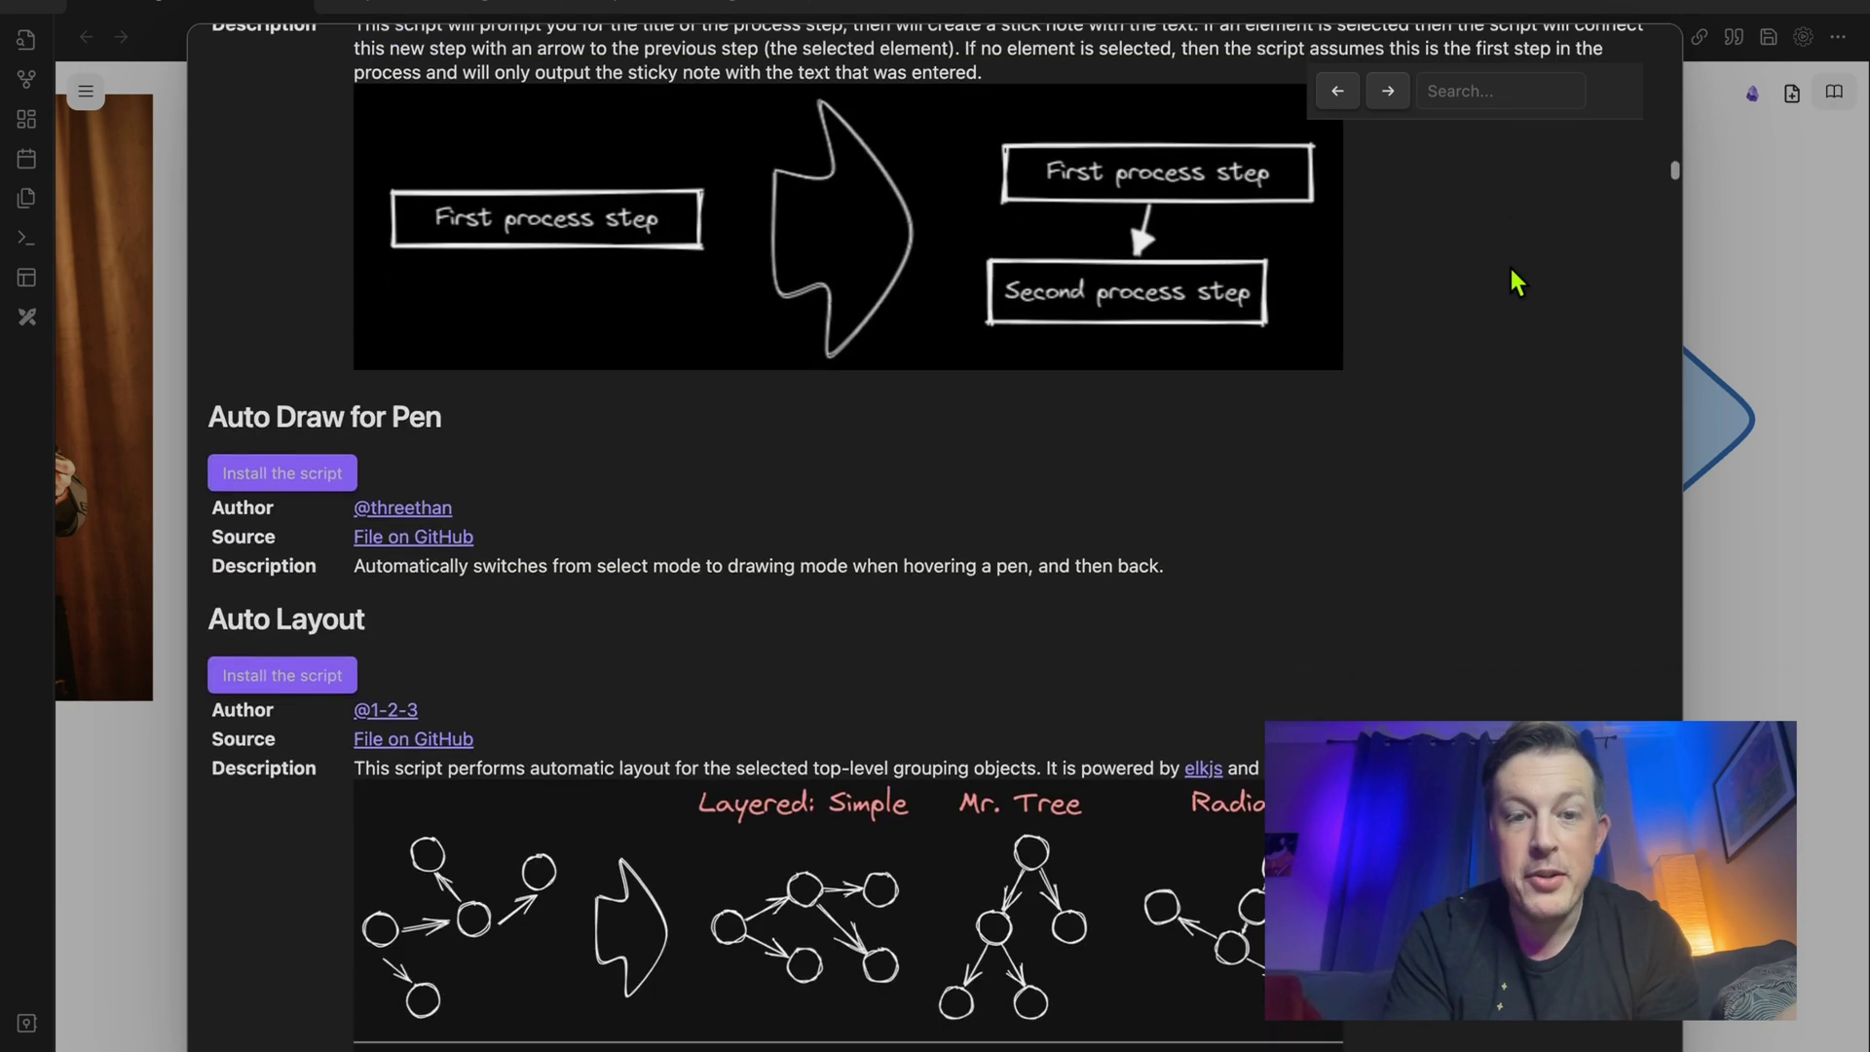
{"action": "scroll", "coordinate": [1512, 273], "scroll_direction": "down", "scroll_amount": 20}
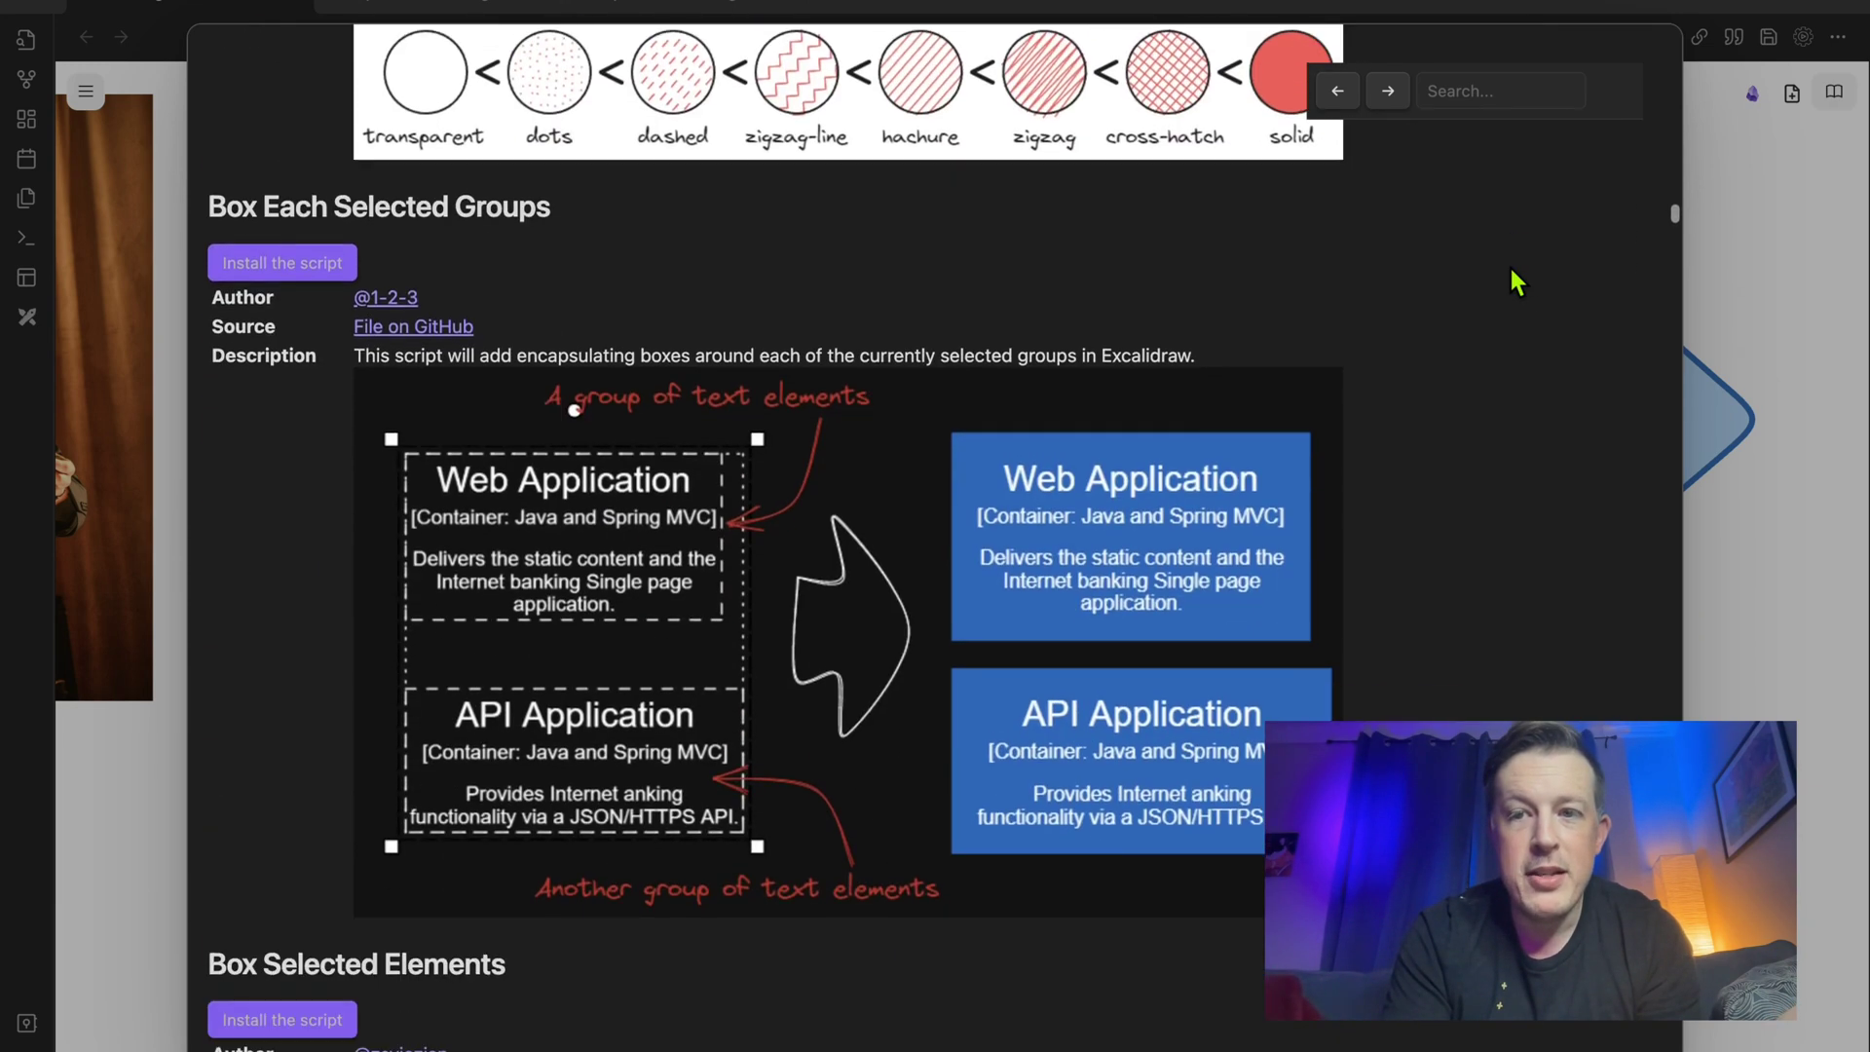
{"action": "scroll", "coordinate": [1510, 270], "scroll_direction": "down", "scroll_amount": 20}
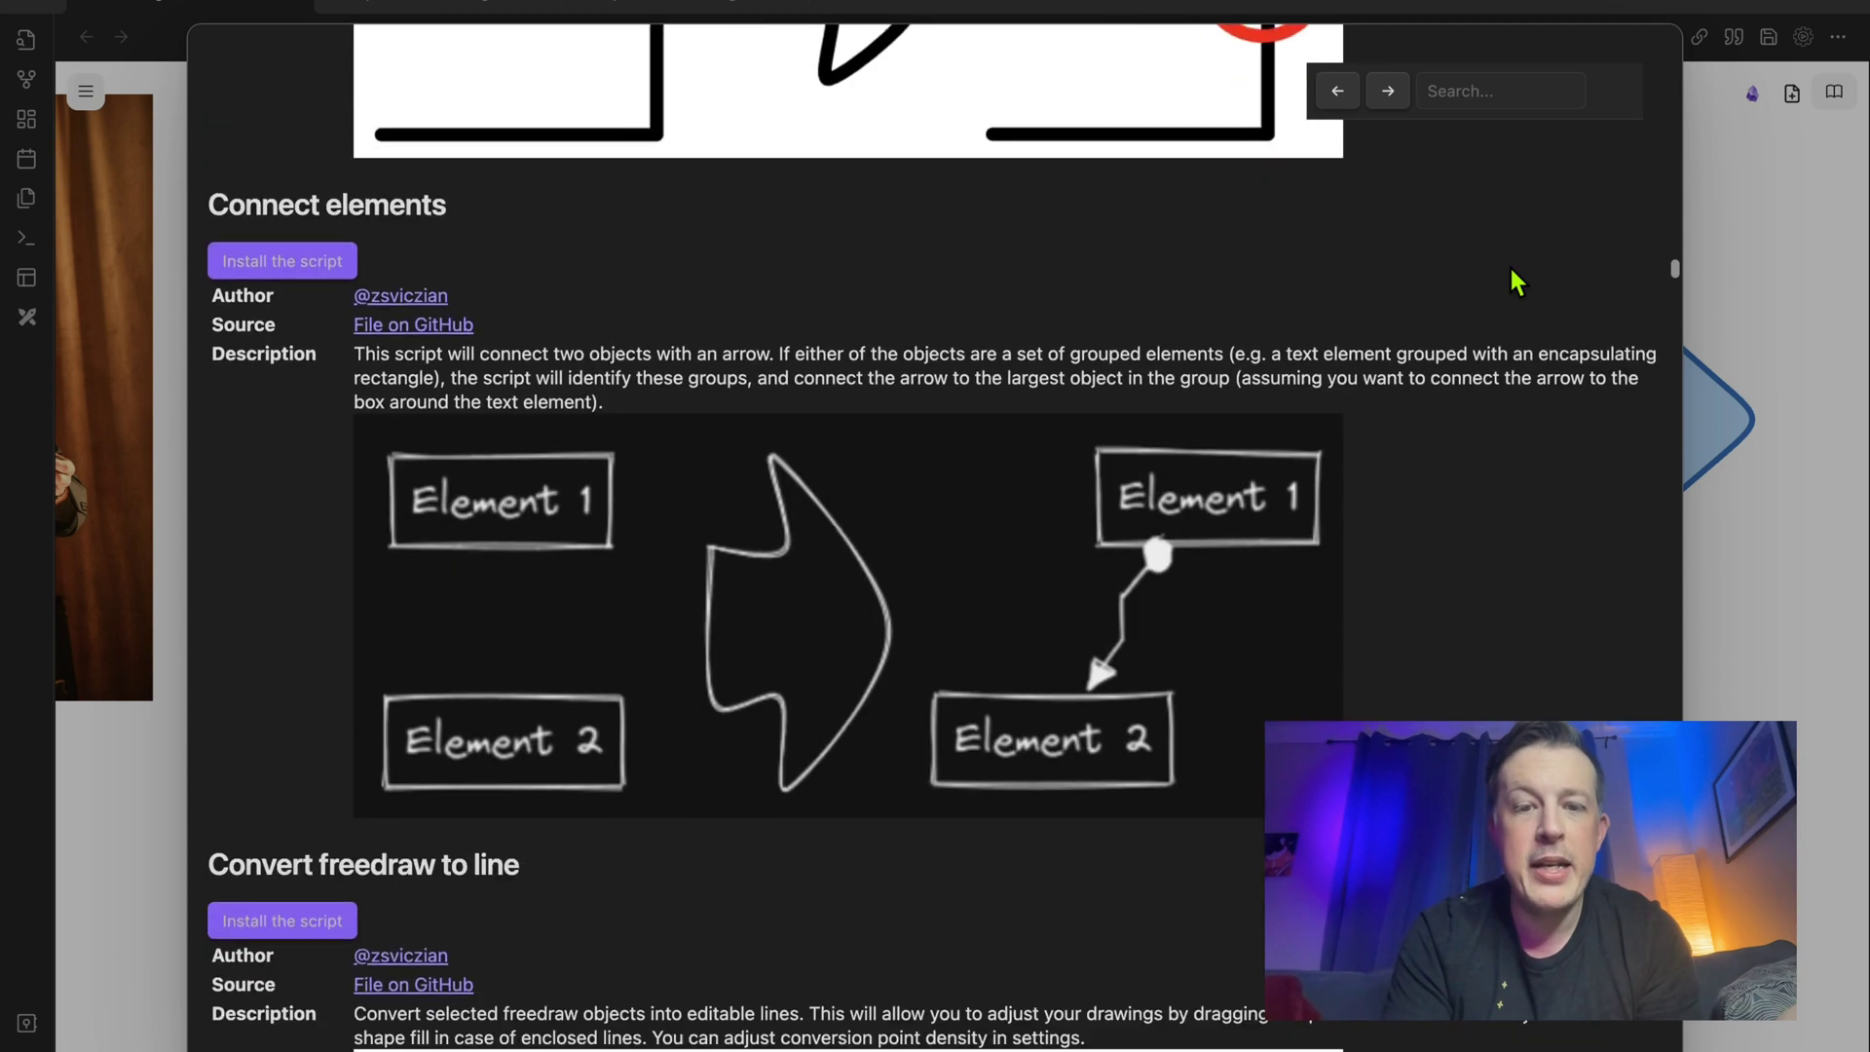
{"action": "scroll", "coordinate": [1510, 265], "scroll_direction": "down", "scroll_amount": 20}
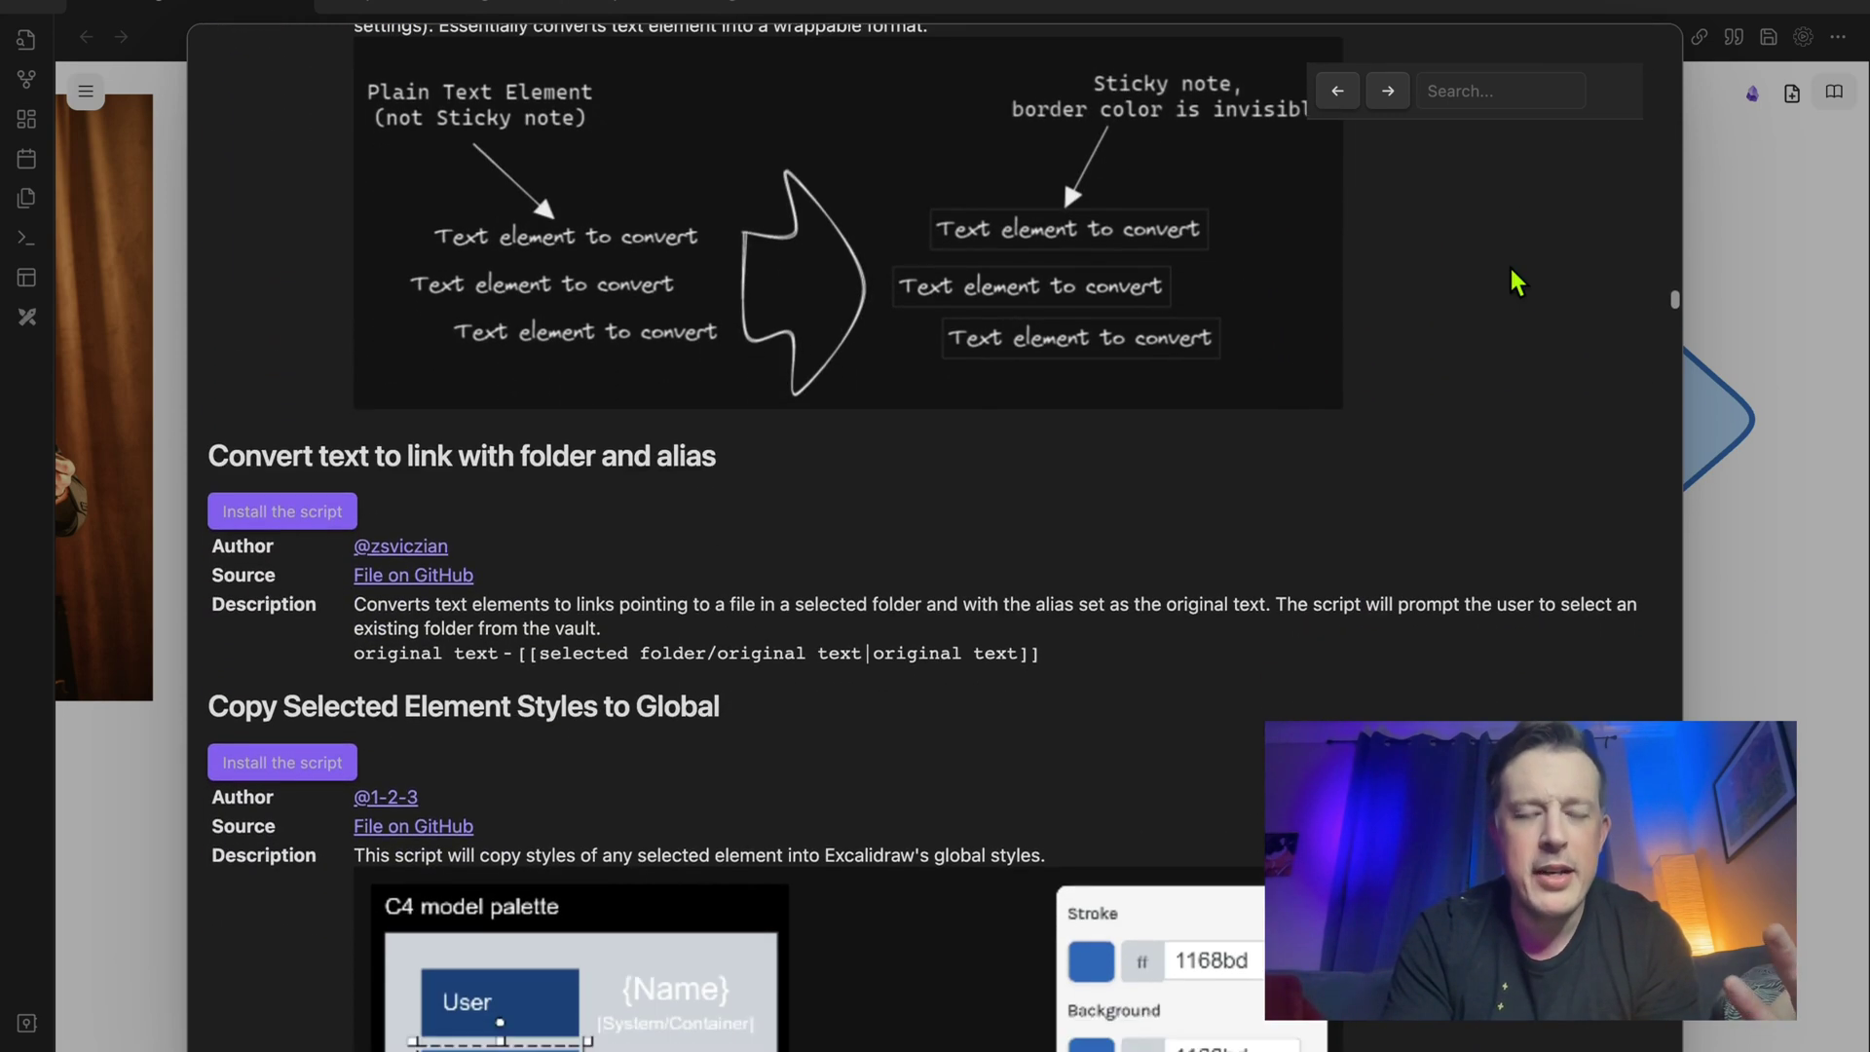
{"action": "scroll", "coordinate": [1510, 265], "scroll_direction": "down", "scroll_amount": 20}
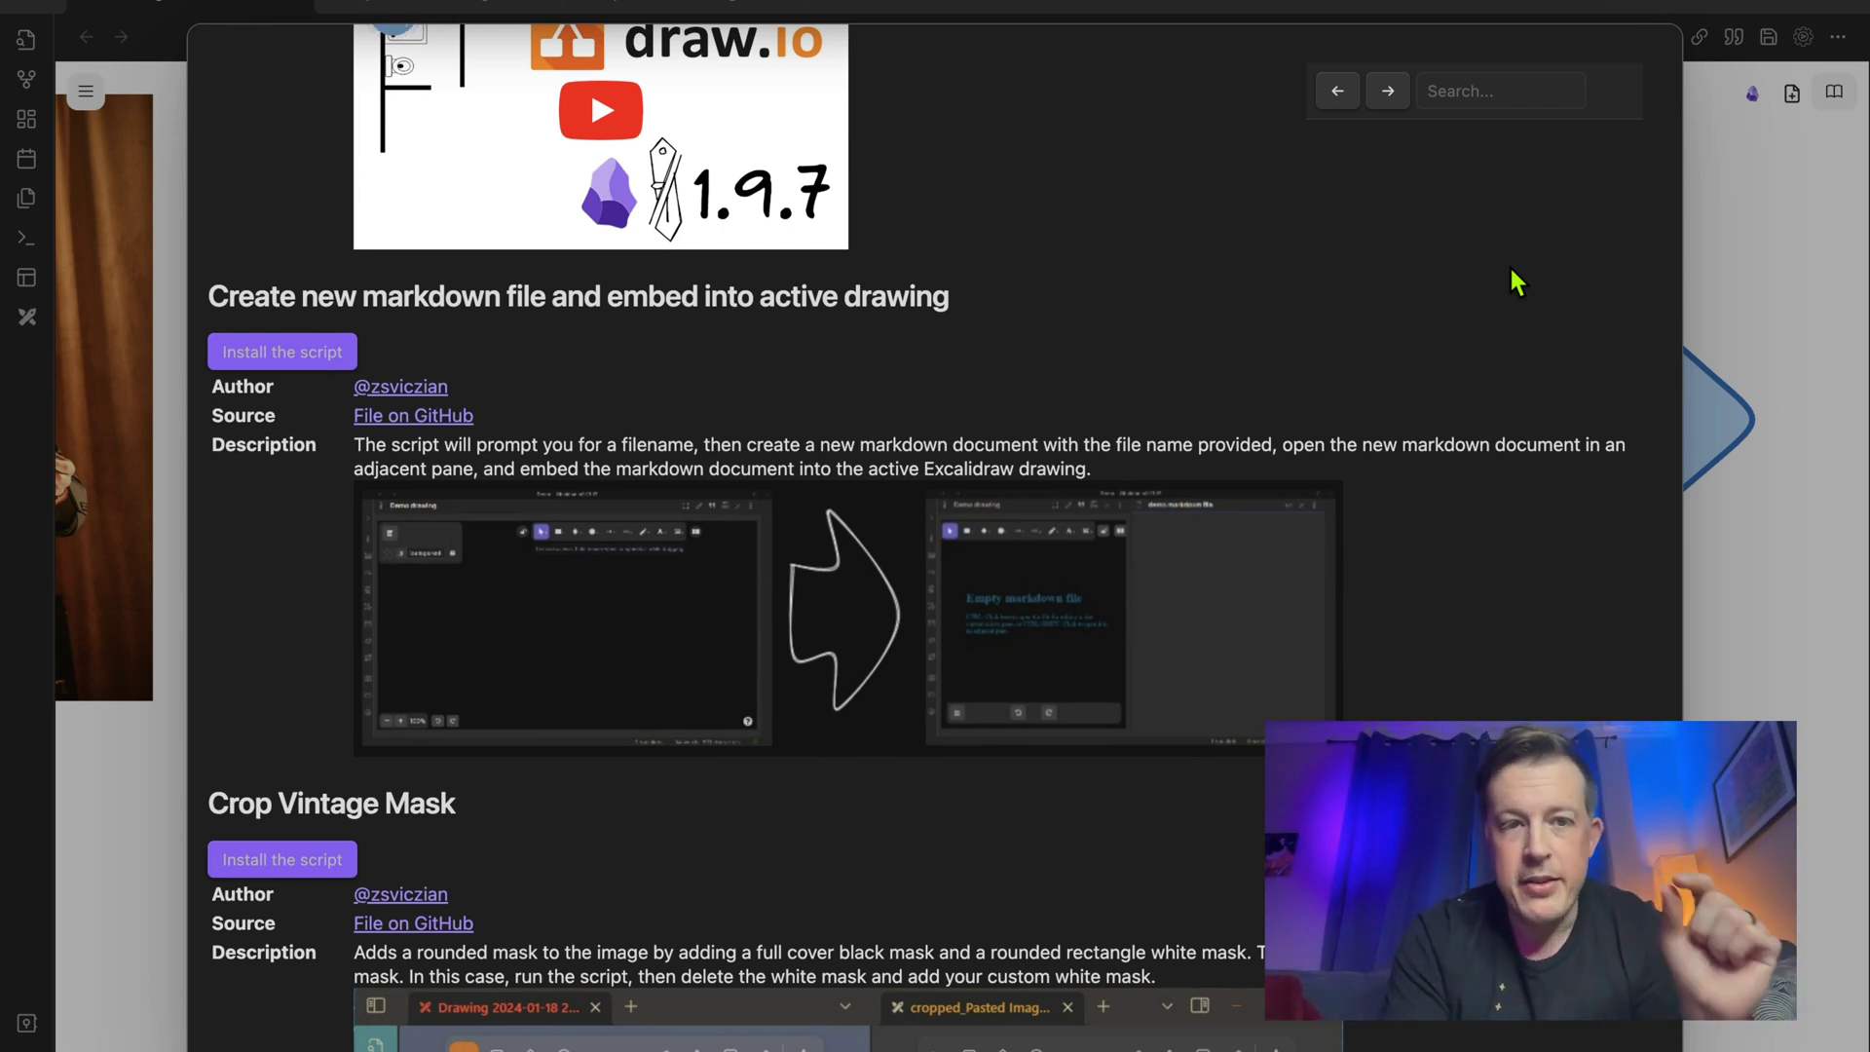
{"action": "scroll", "coordinate": [1511, 270], "scroll_direction": "down", "scroll_amount": 10}
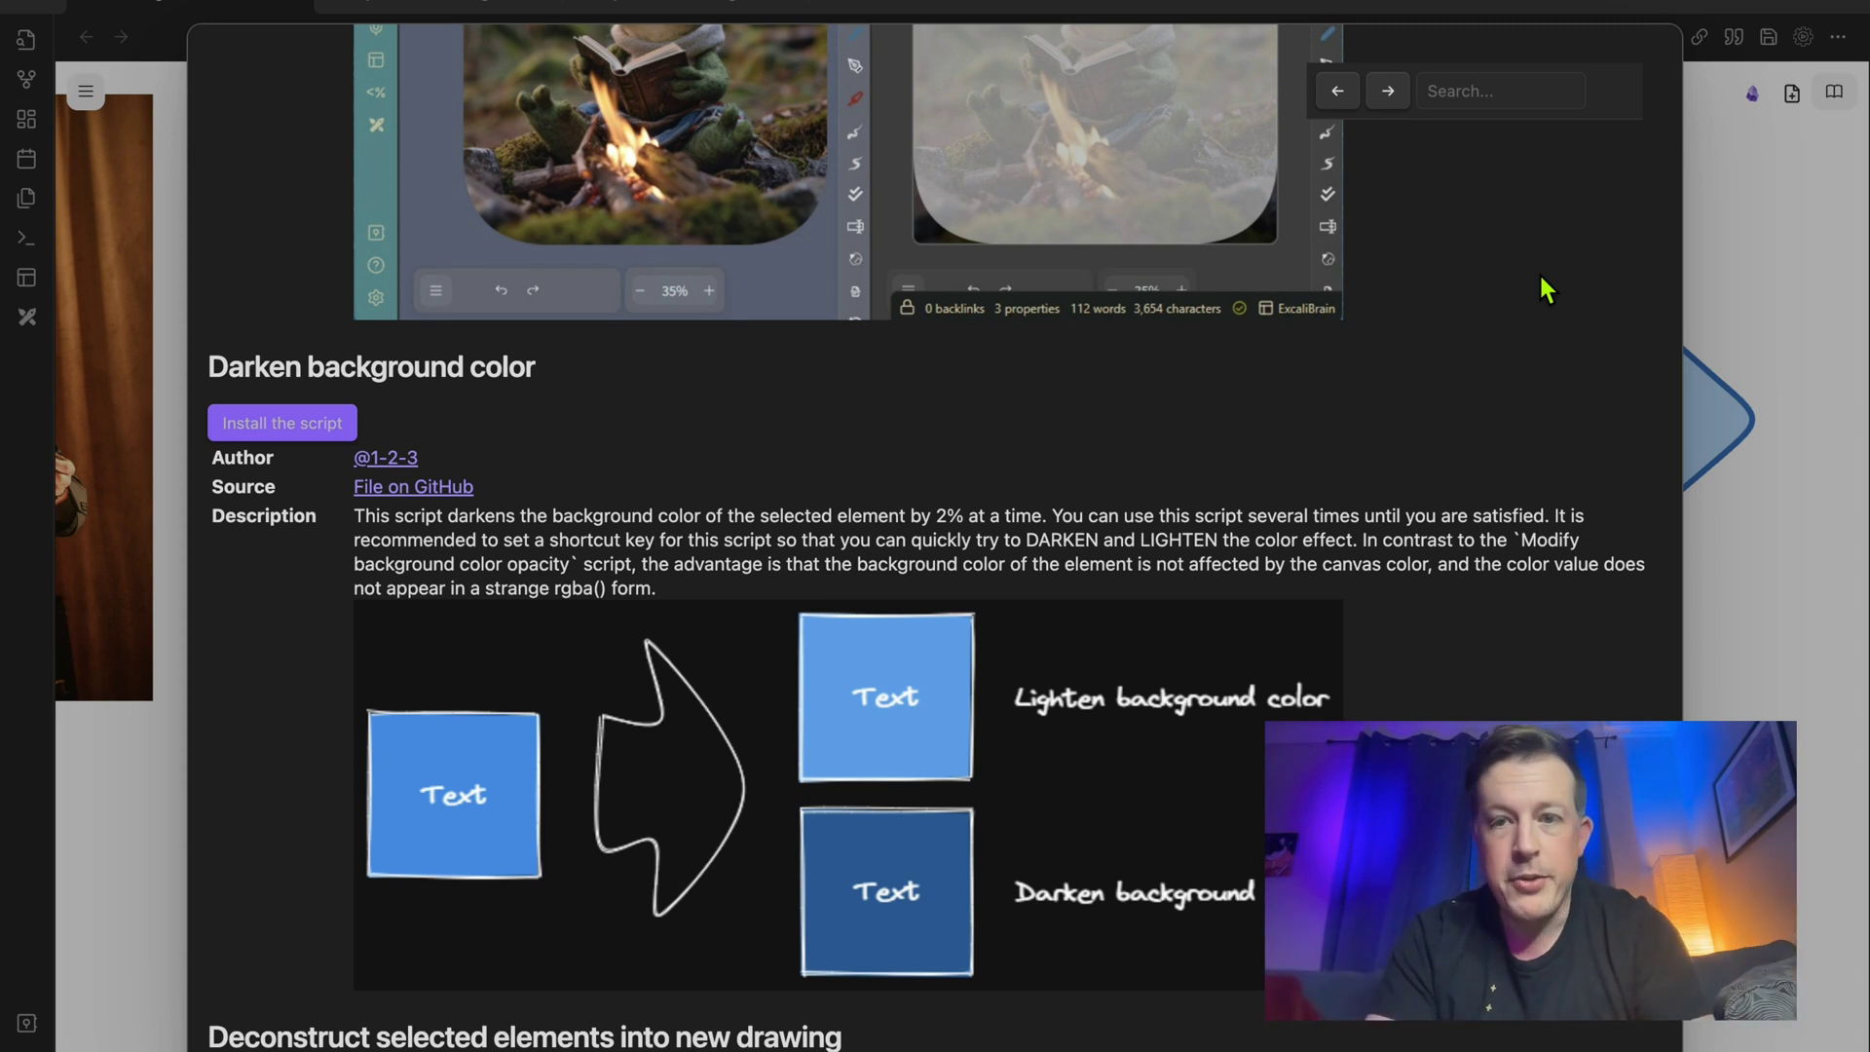
{"action": "key", "text": "Escape"}
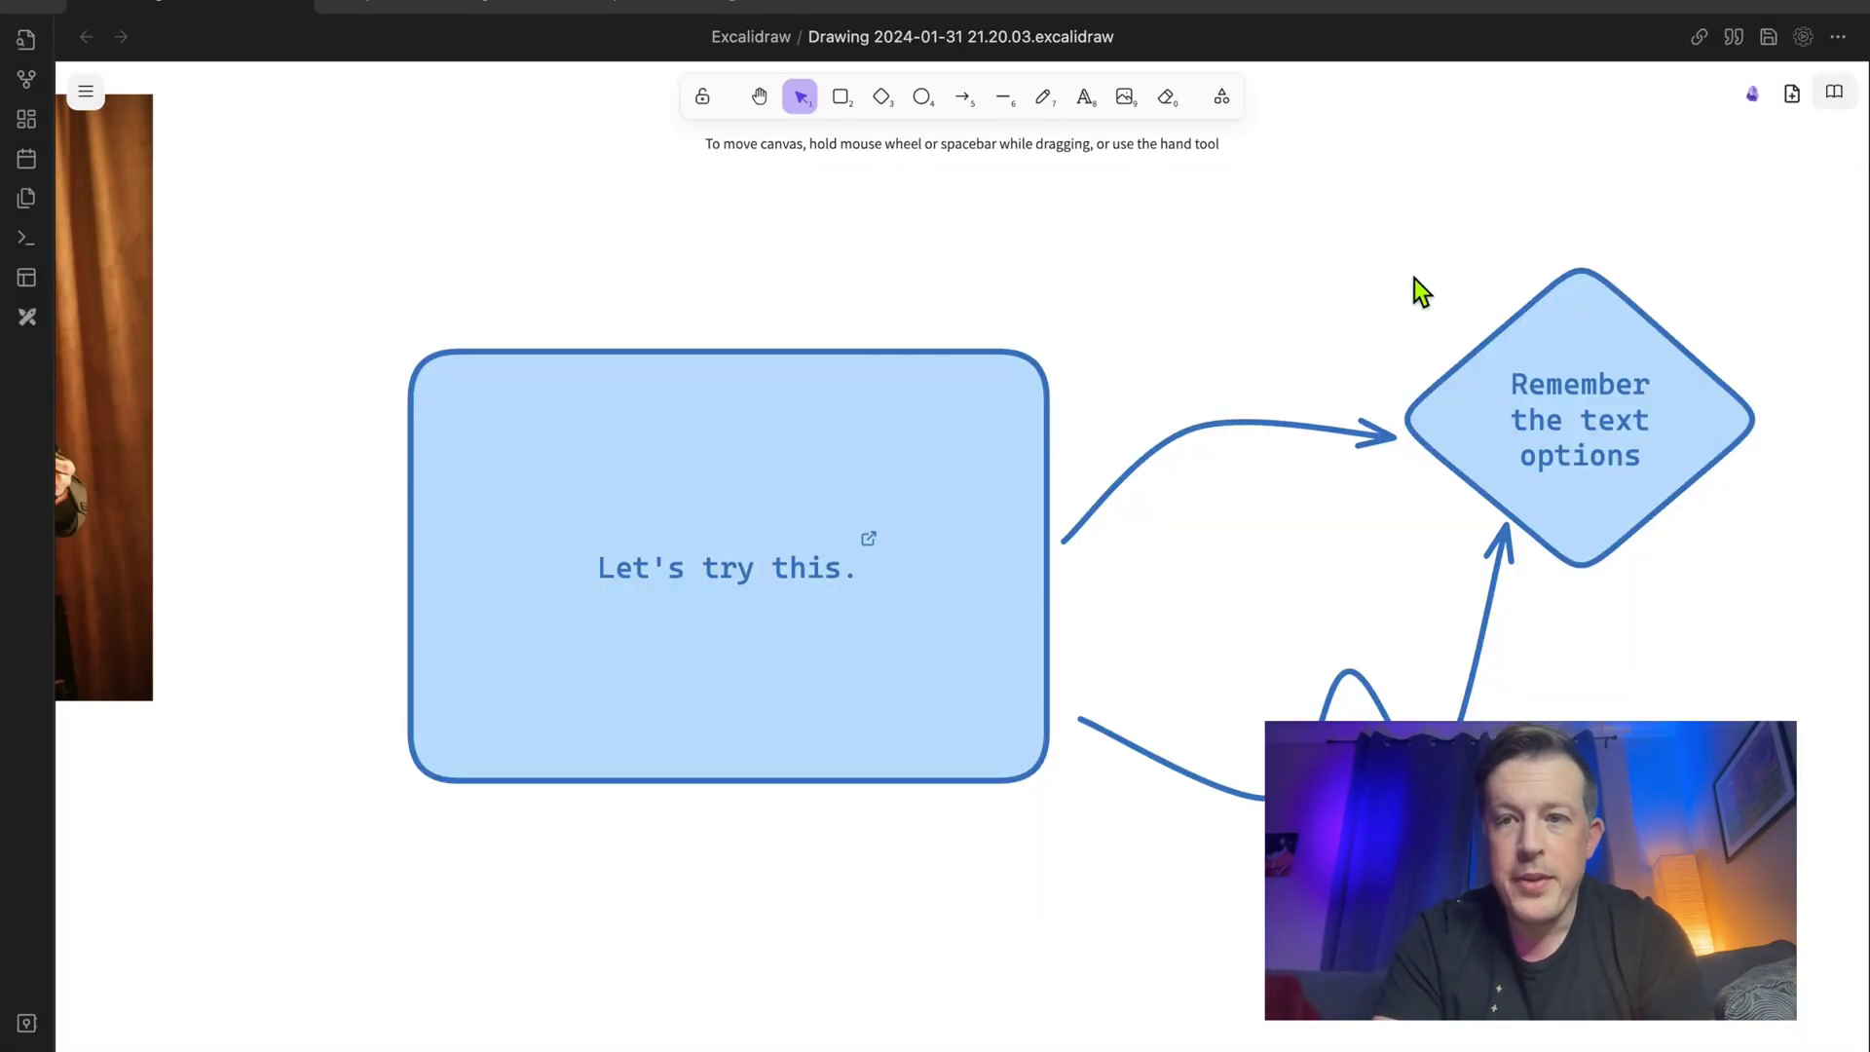
Show the floating Obsidian tools panel and move it over the upper-left corner of the "Let's try this." rectangle.
{"action": "left_click", "coordinate": [1753, 98]}
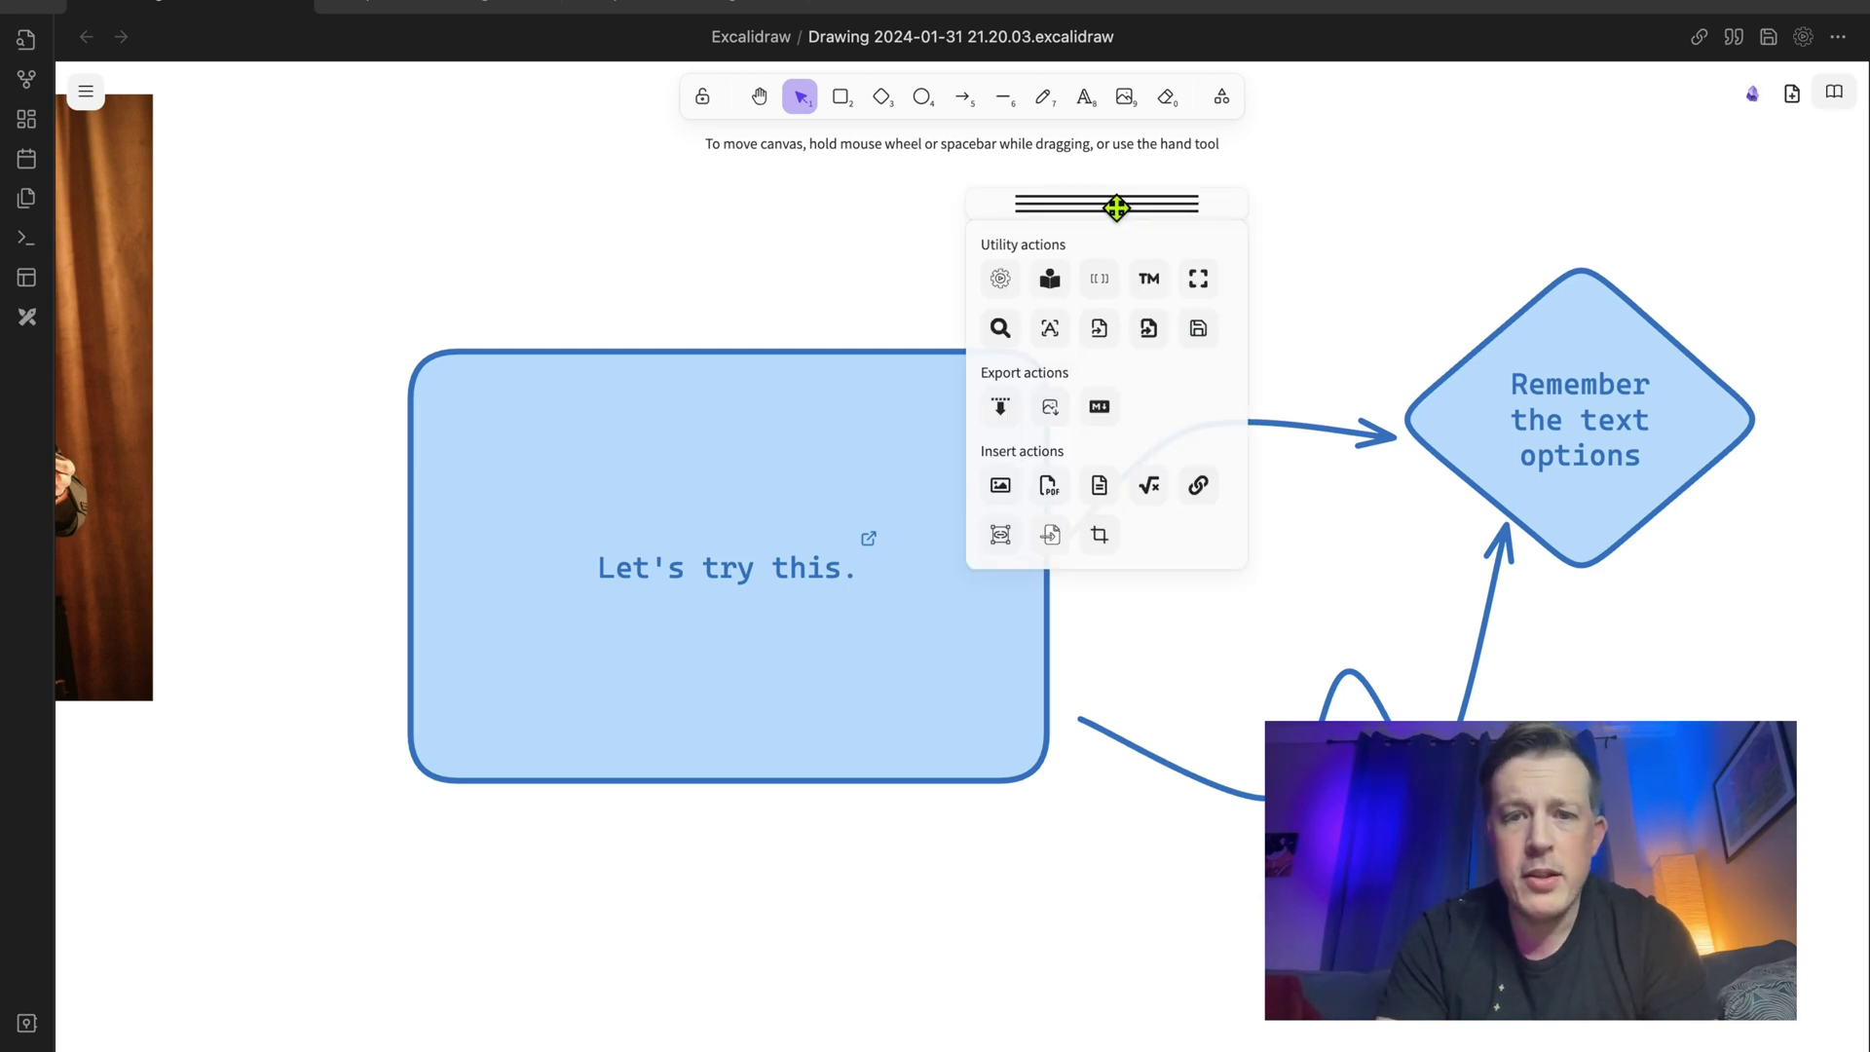
{"action": "left_click_drag", "start_coordinate": [1116, 208], "coordinate": [1203, 279]}
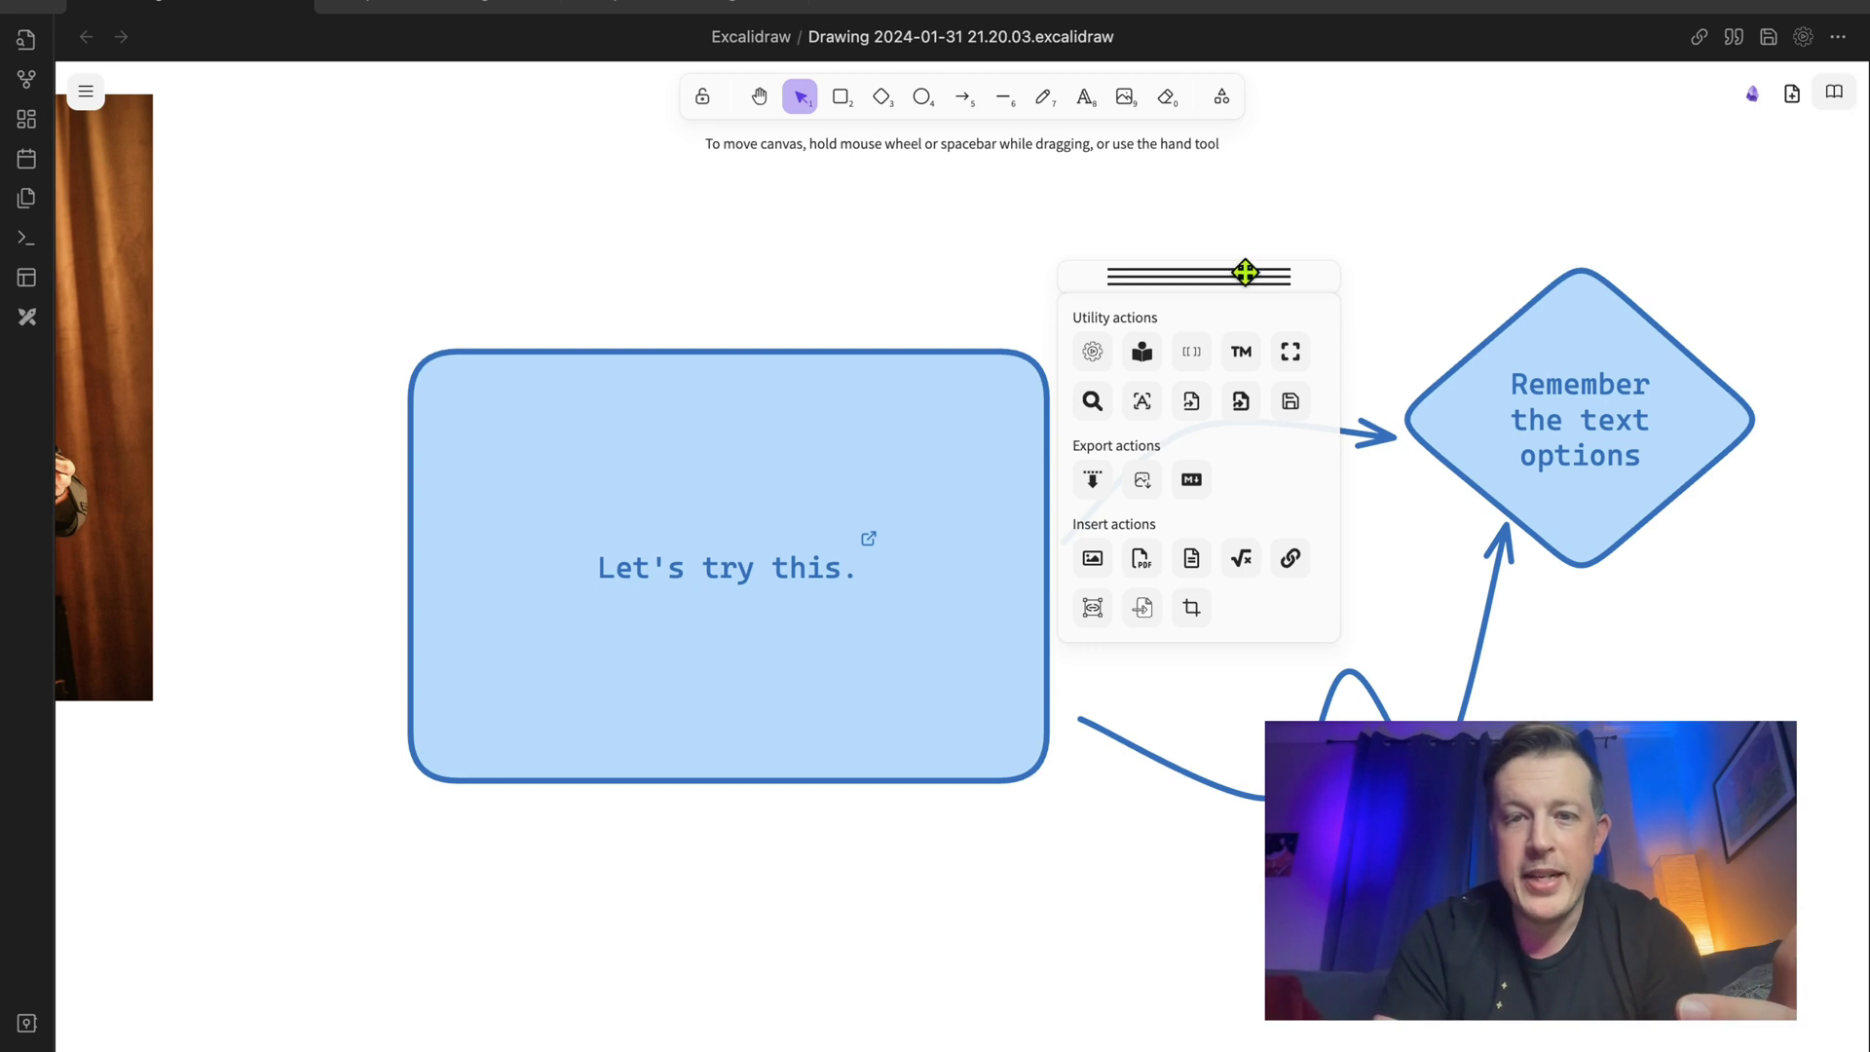
{"action": "left_click_drag", "start_coordinate": [1245, 273], "coordinate": [482, 157]}
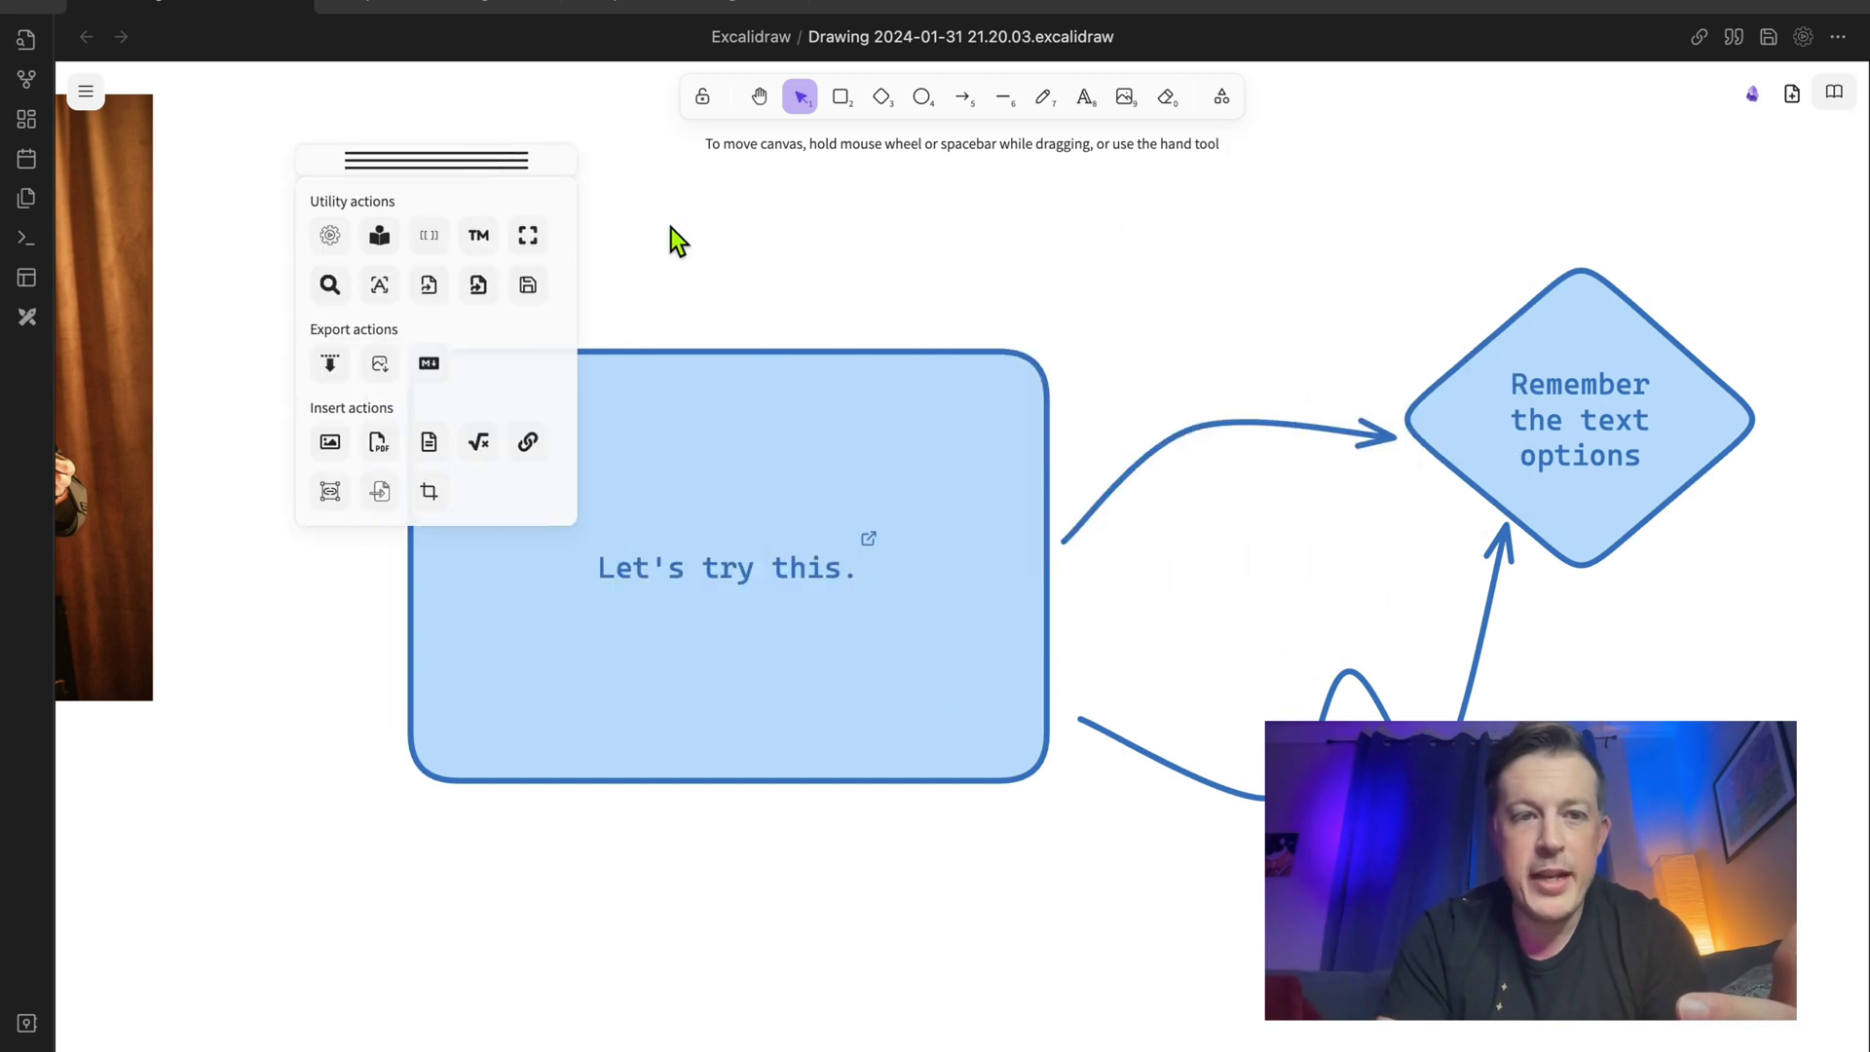
View the canvas's main options, and switch tray mode on and back off.
{"action": "left_click", "coordinate": [87, 95]}
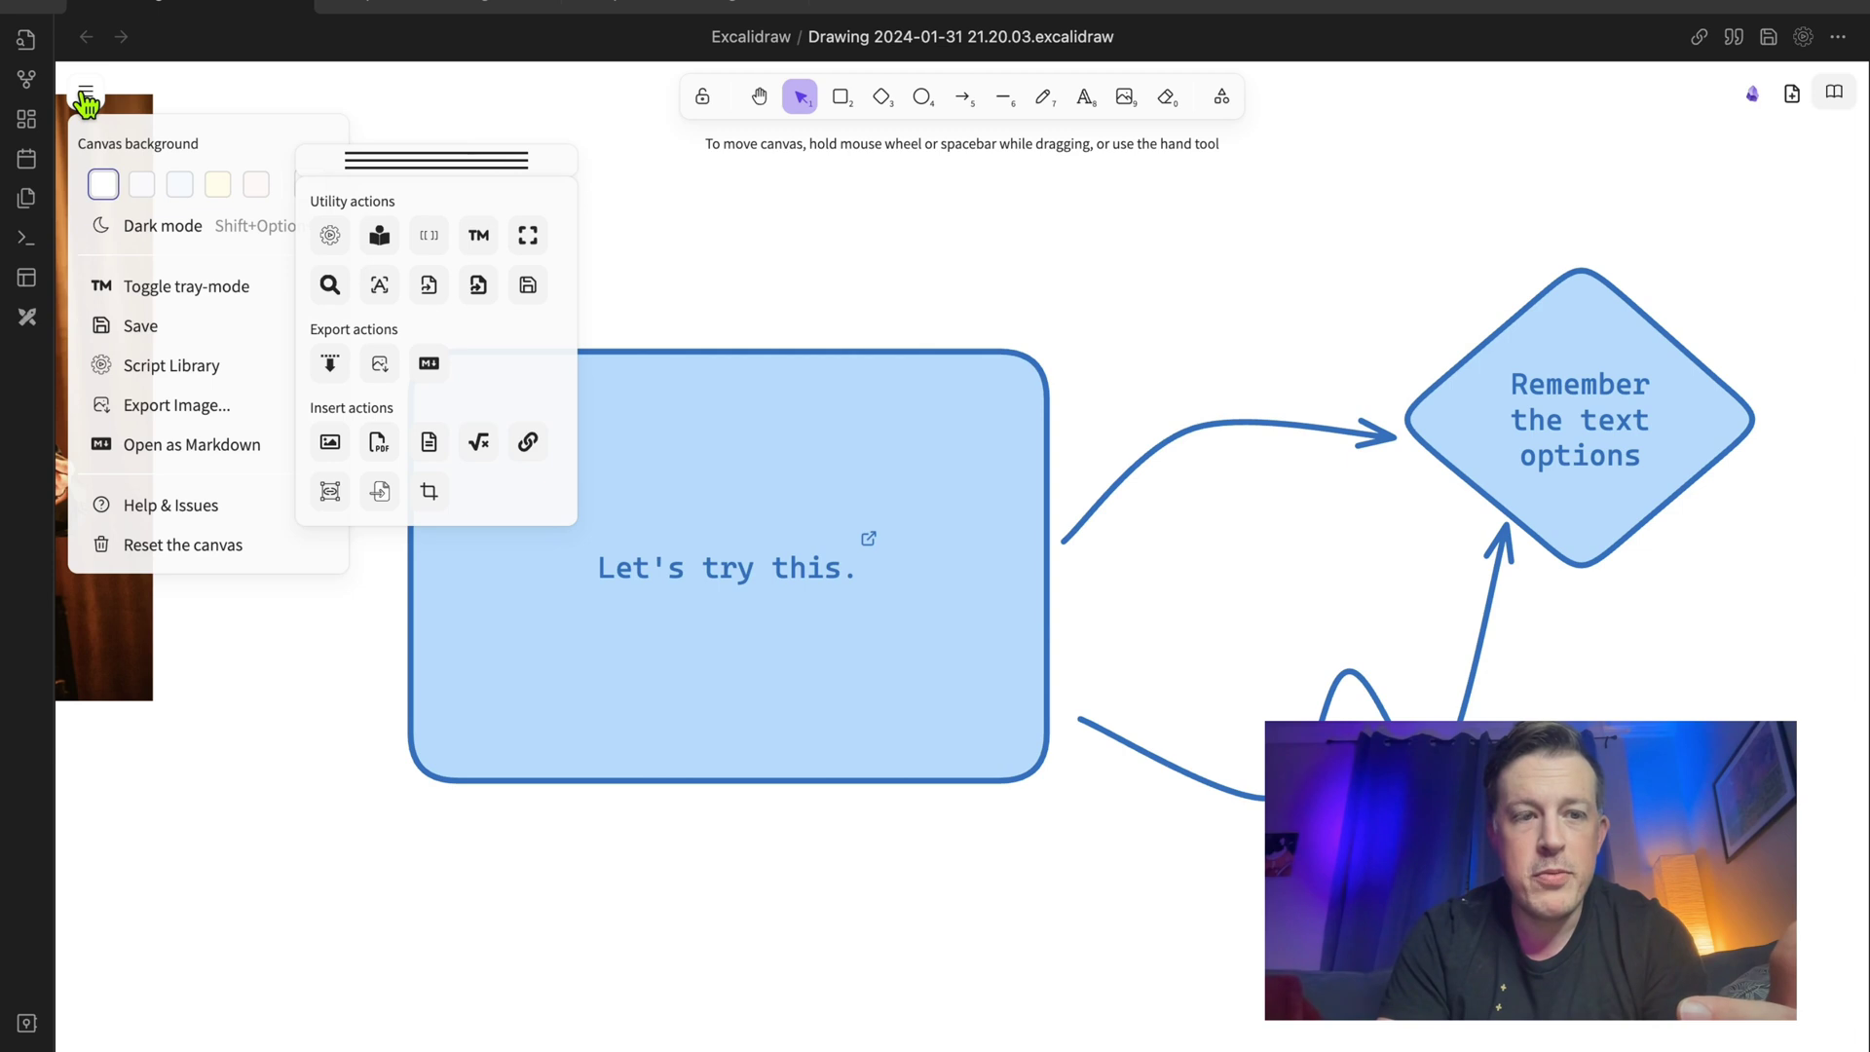
{"action": "left_click", "coordinate": [478, 236]}
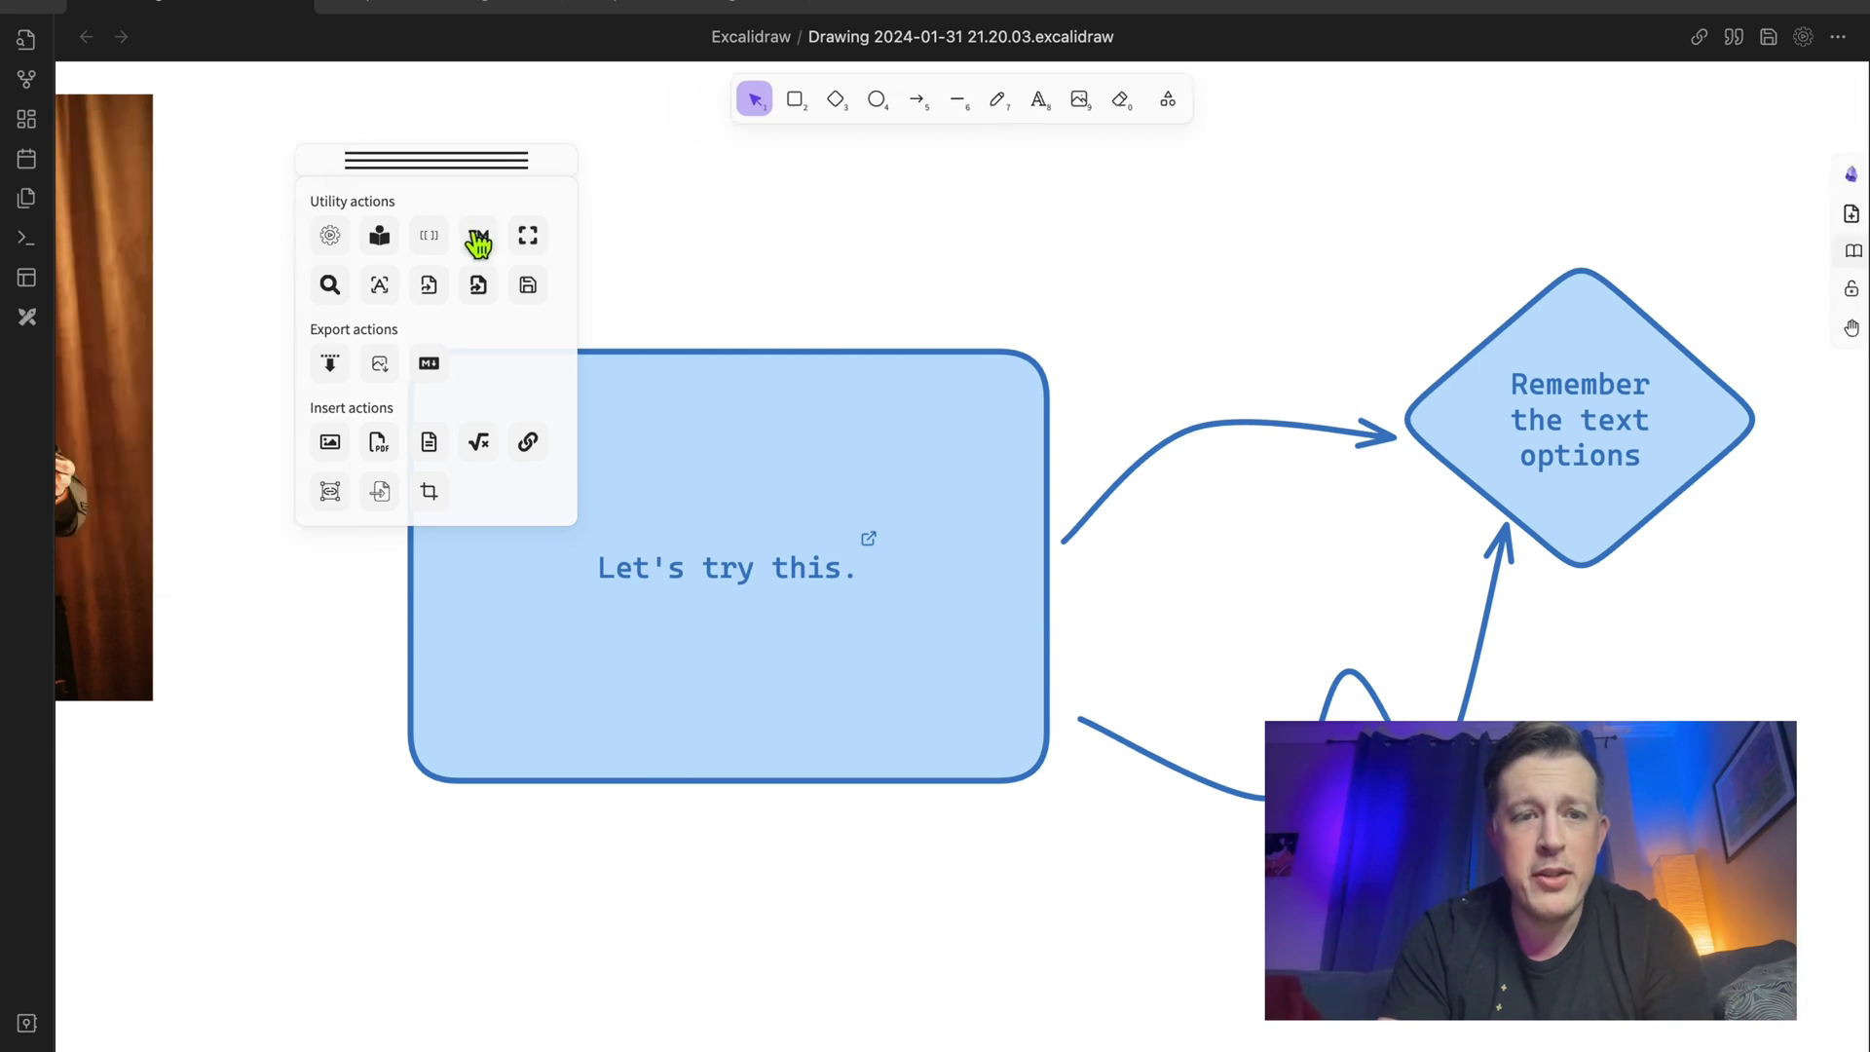
{"action": "left_click", "coordinate": [479, 239]}
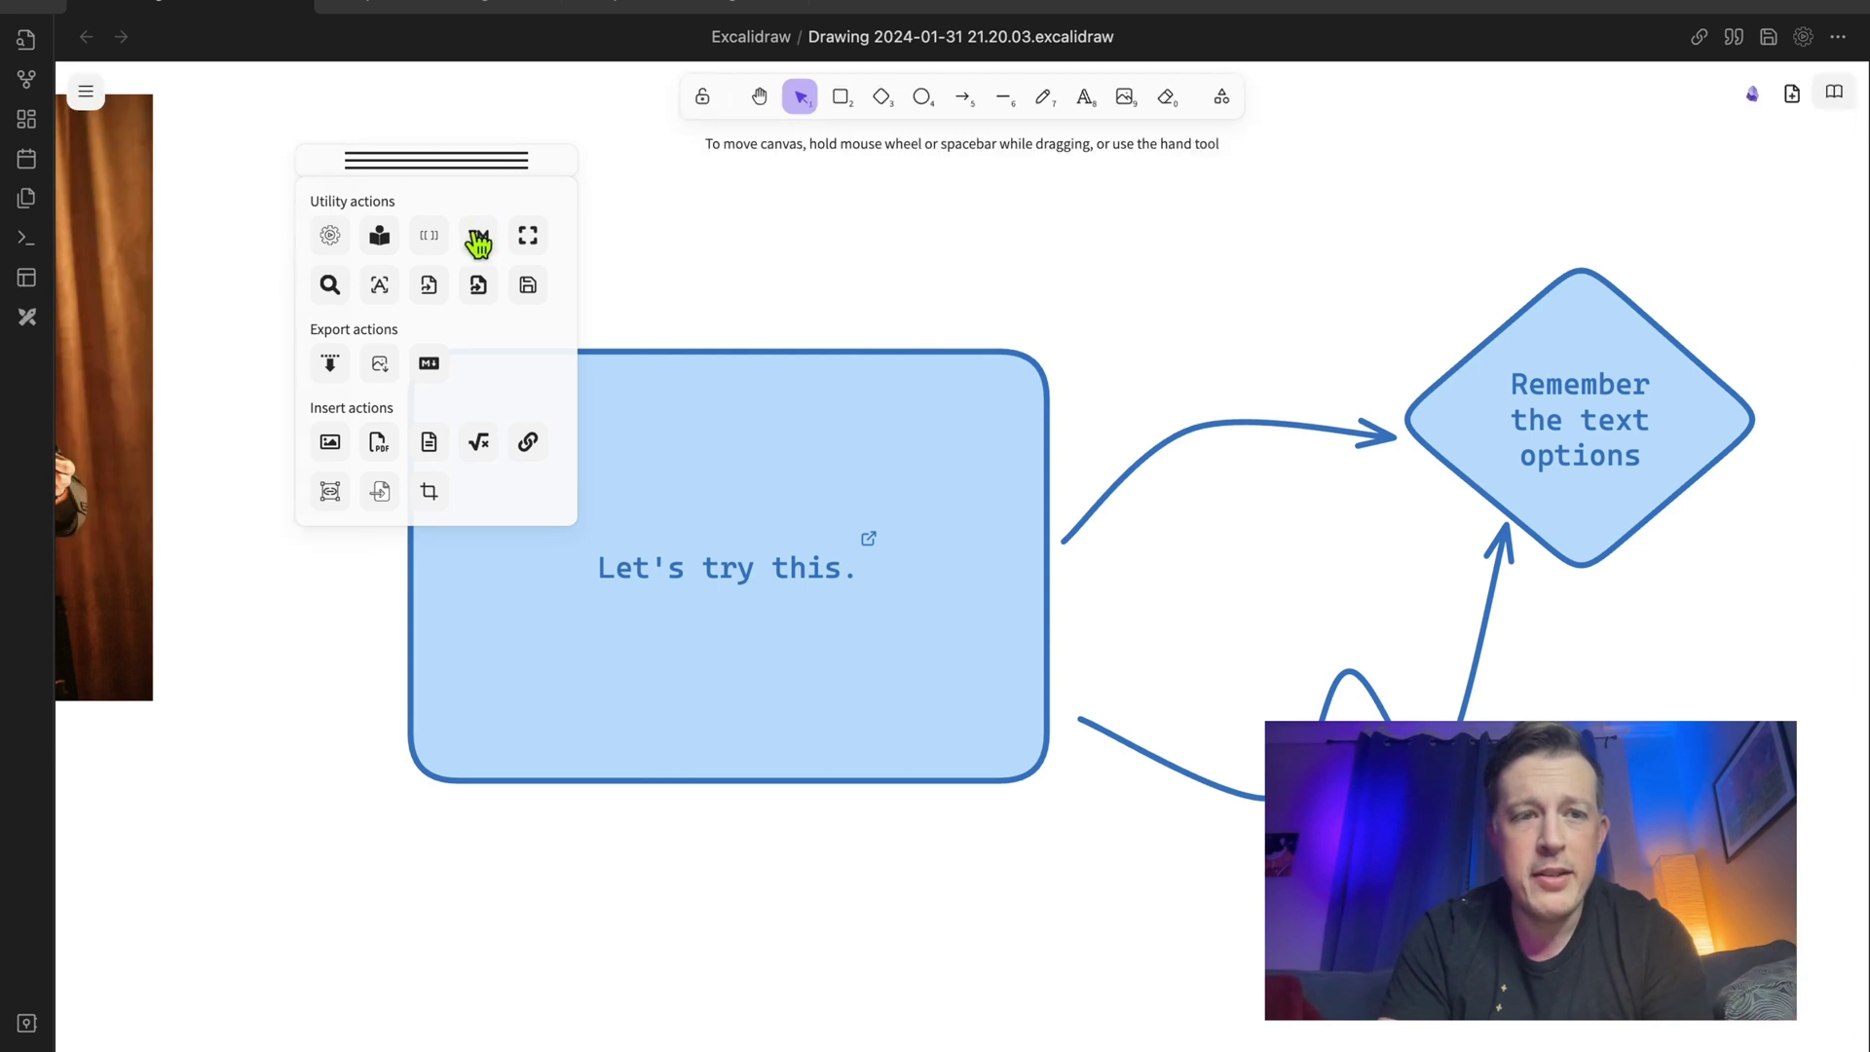
Collapse the floating Obsidian tools panel to its handle and hide it from the canvas.
{"action": "left_click", "coordinate": [469, 171]}
{"action": "left_click", "coordinate": [470, 155]}
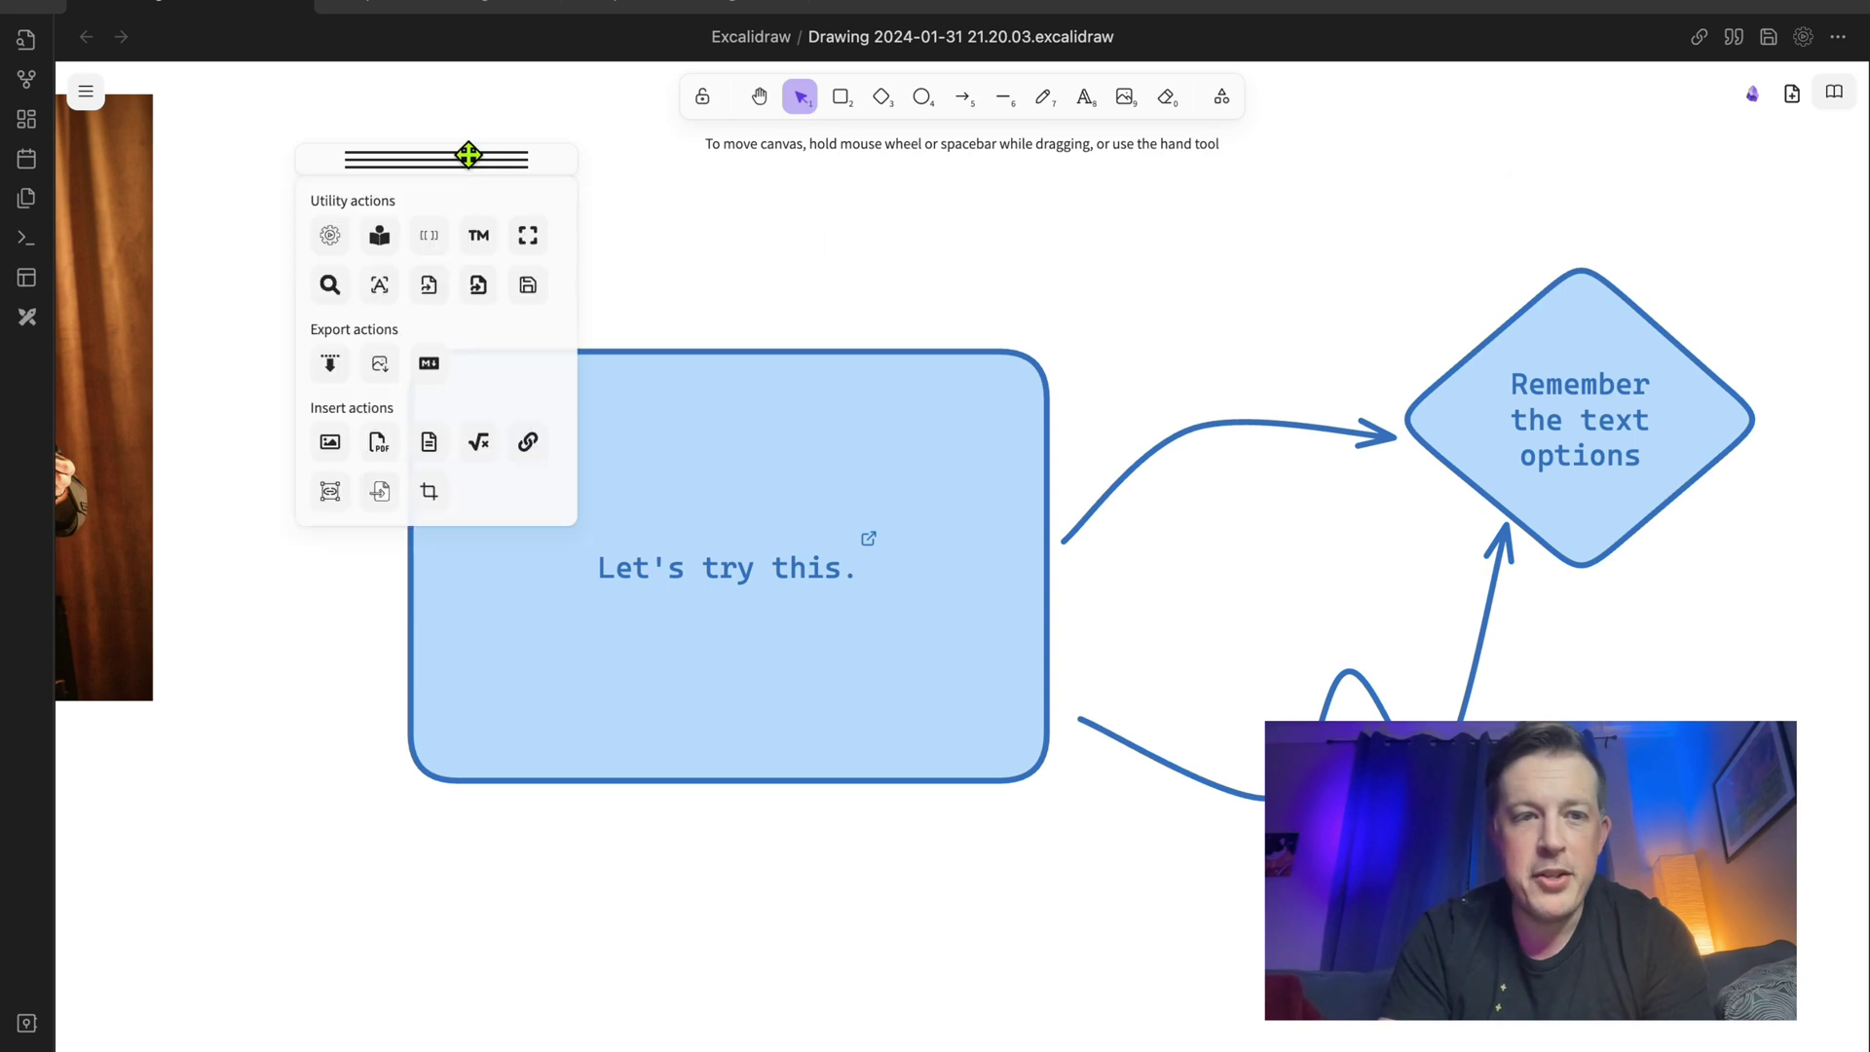
{"action": "left_click", "coordinate": [488, 159]}
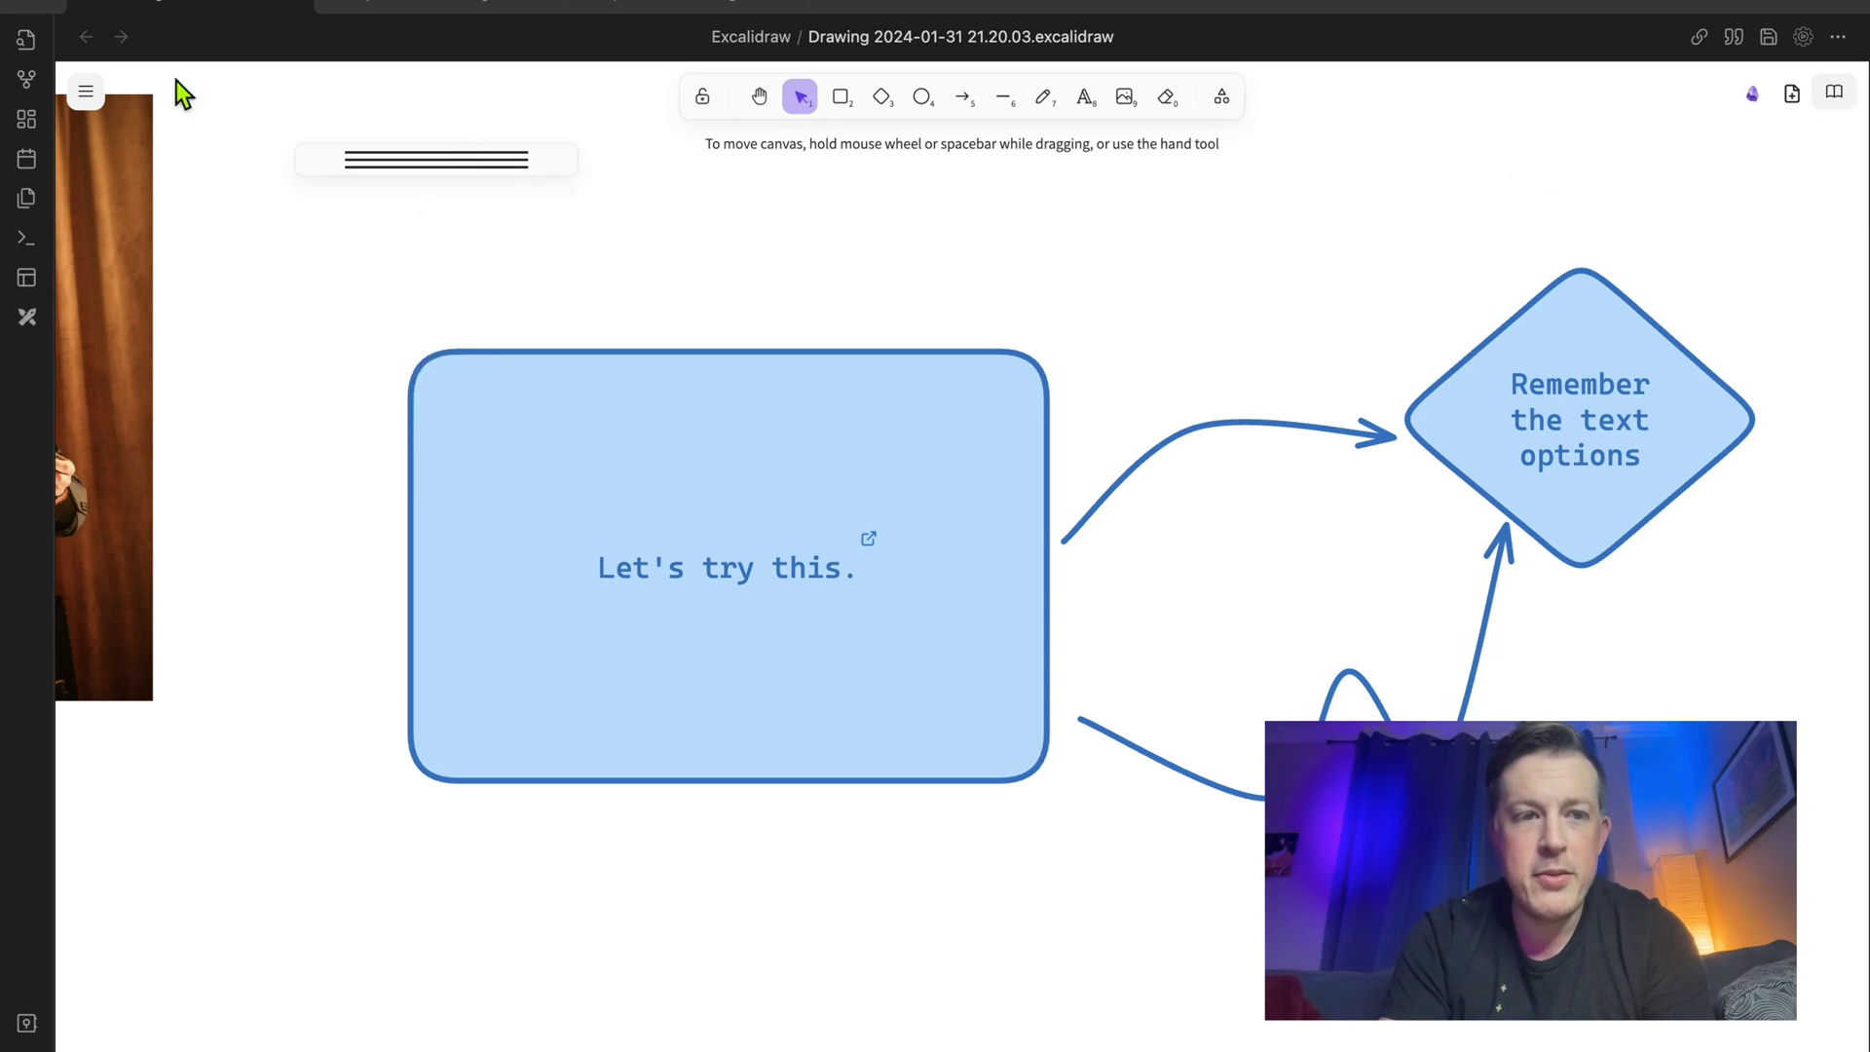
{"action": "left_click", "coordinate": [85, 91]}
{"action": "left_click", "coordinate": [86, 90]}
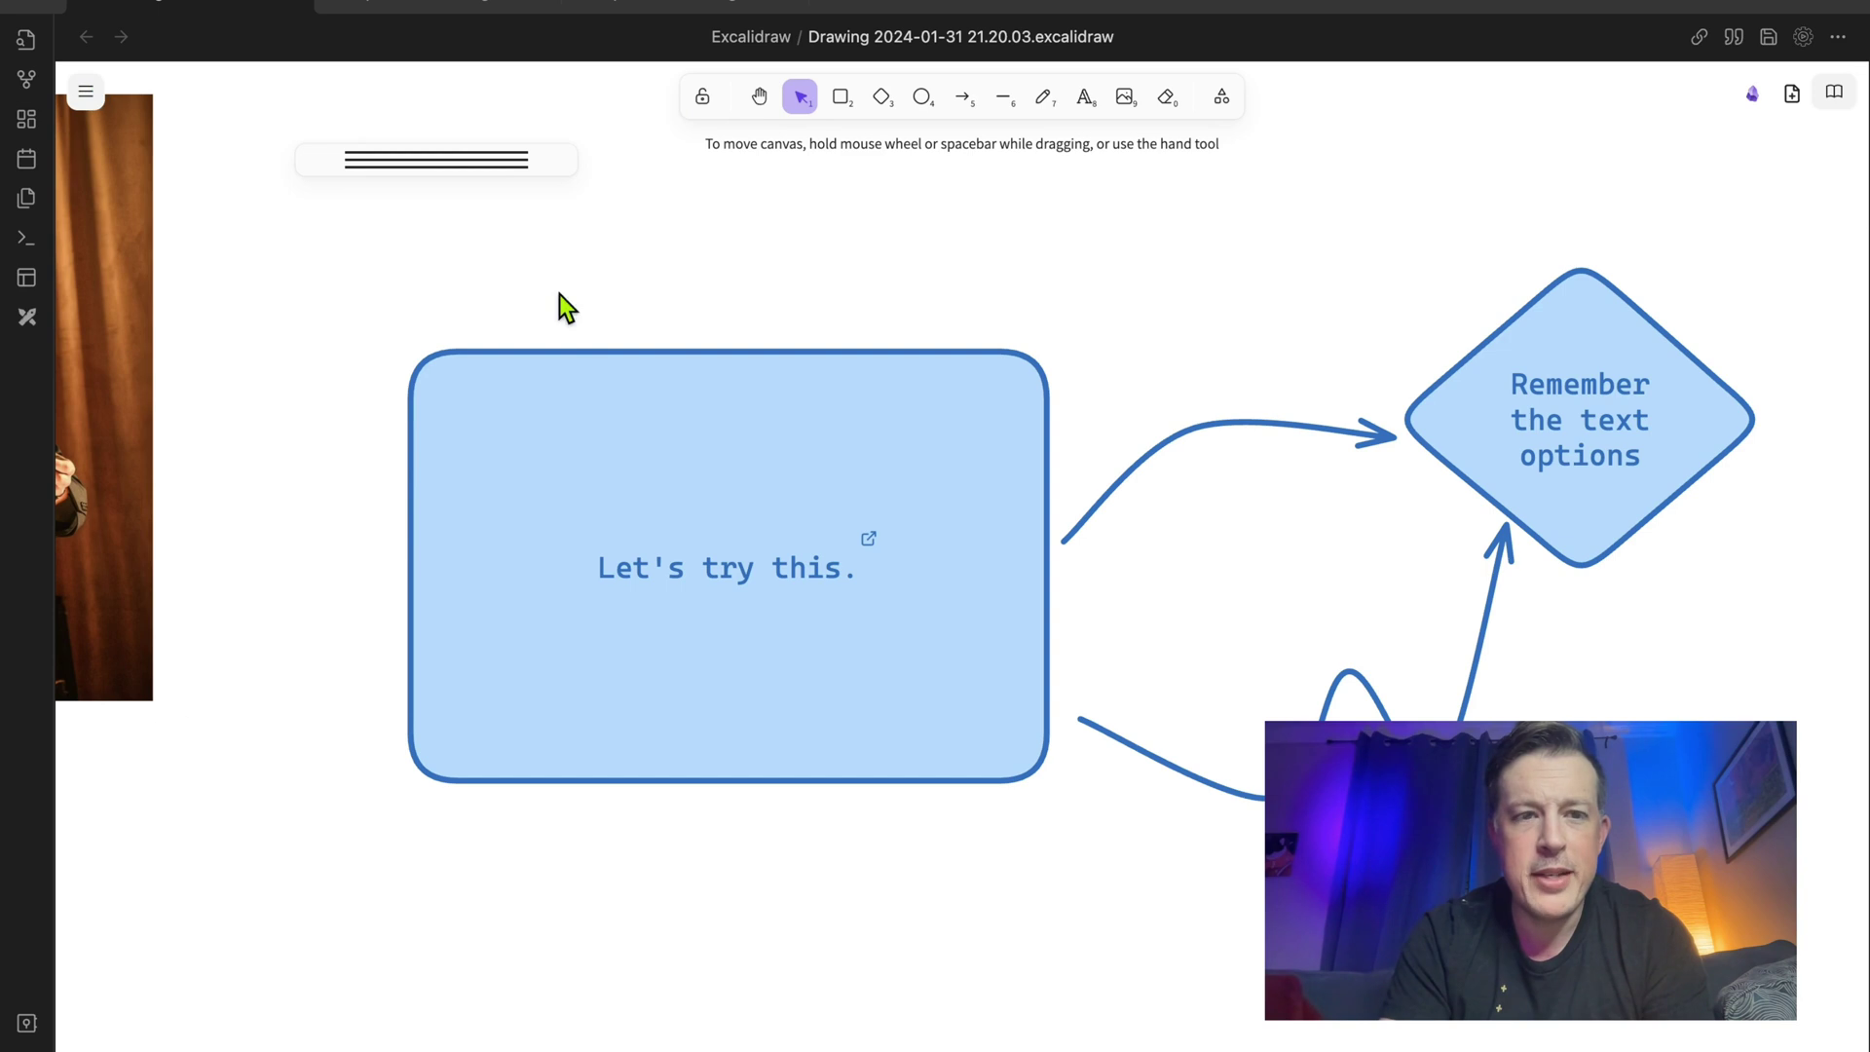
{"action": "left_click", "coordinate": [1752, 94]}
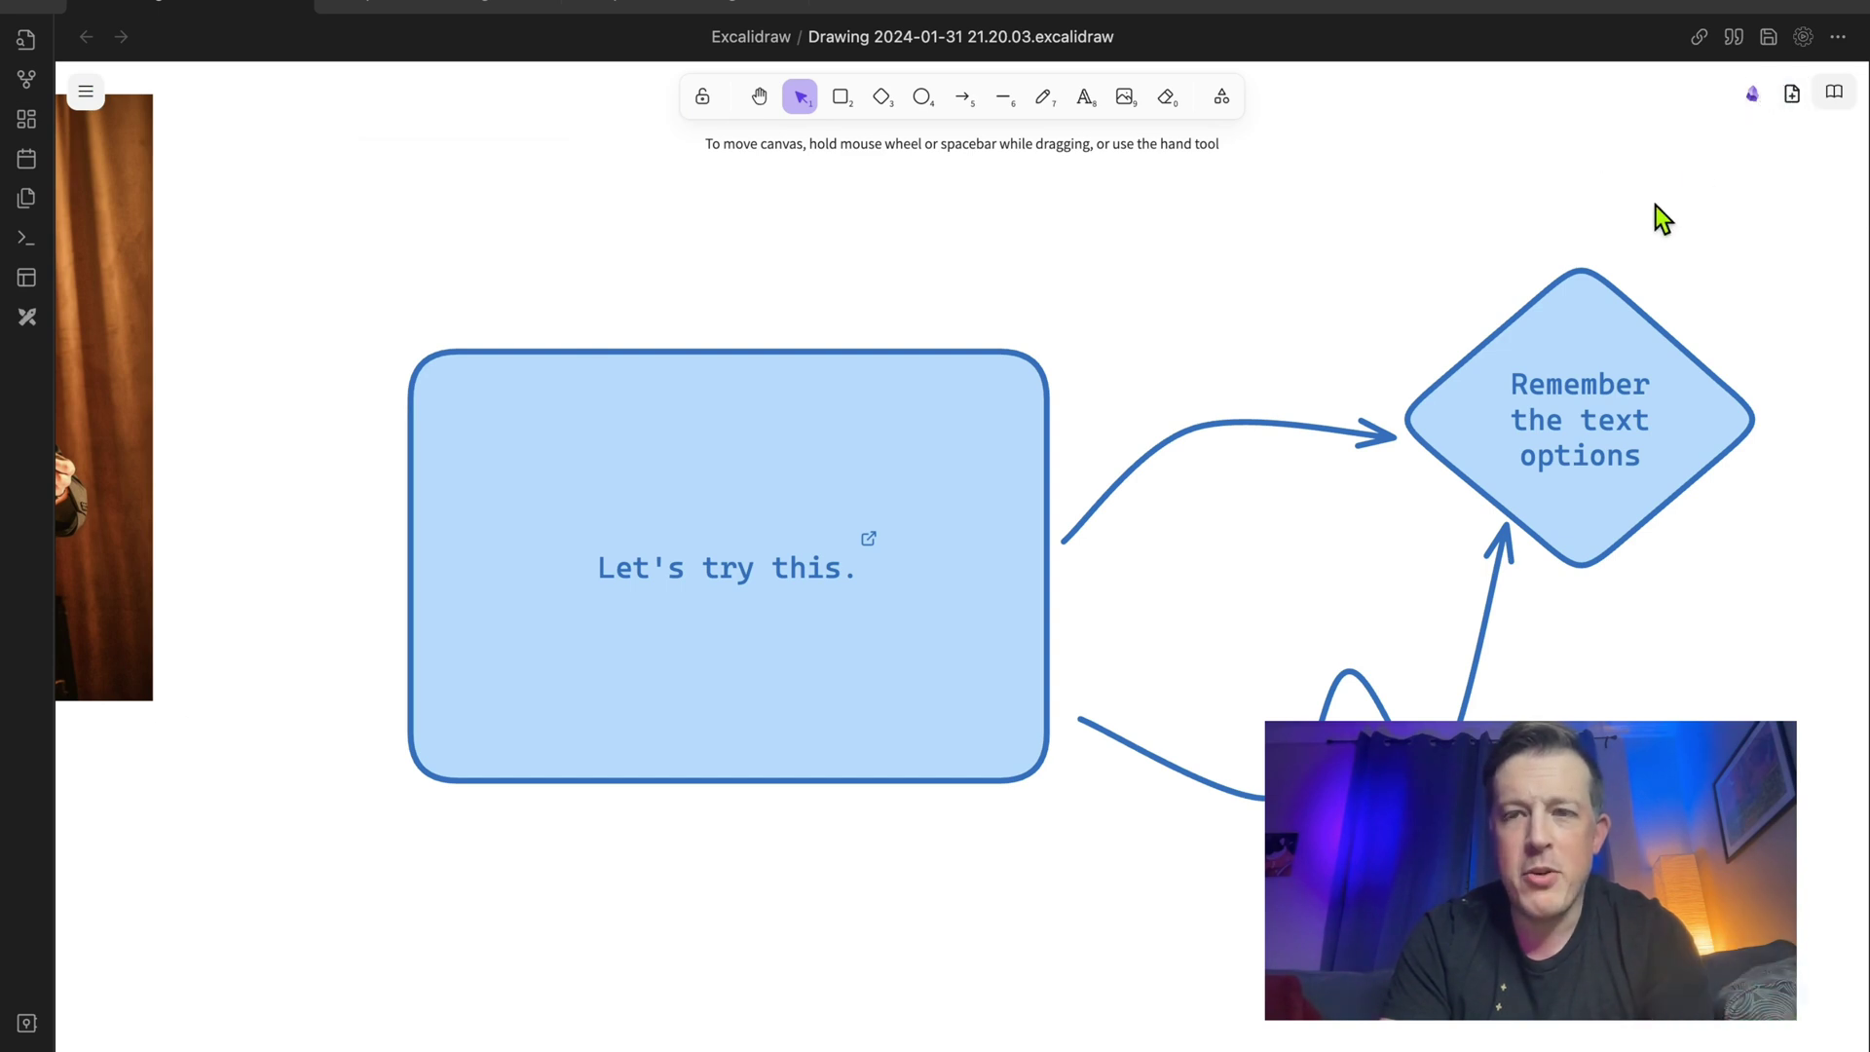
Insert the "# Hobbies" section of the person's note in the People folder onto the canvas as an embeddable.
{"action": "left_click", "coordinate": [1793, 97]}
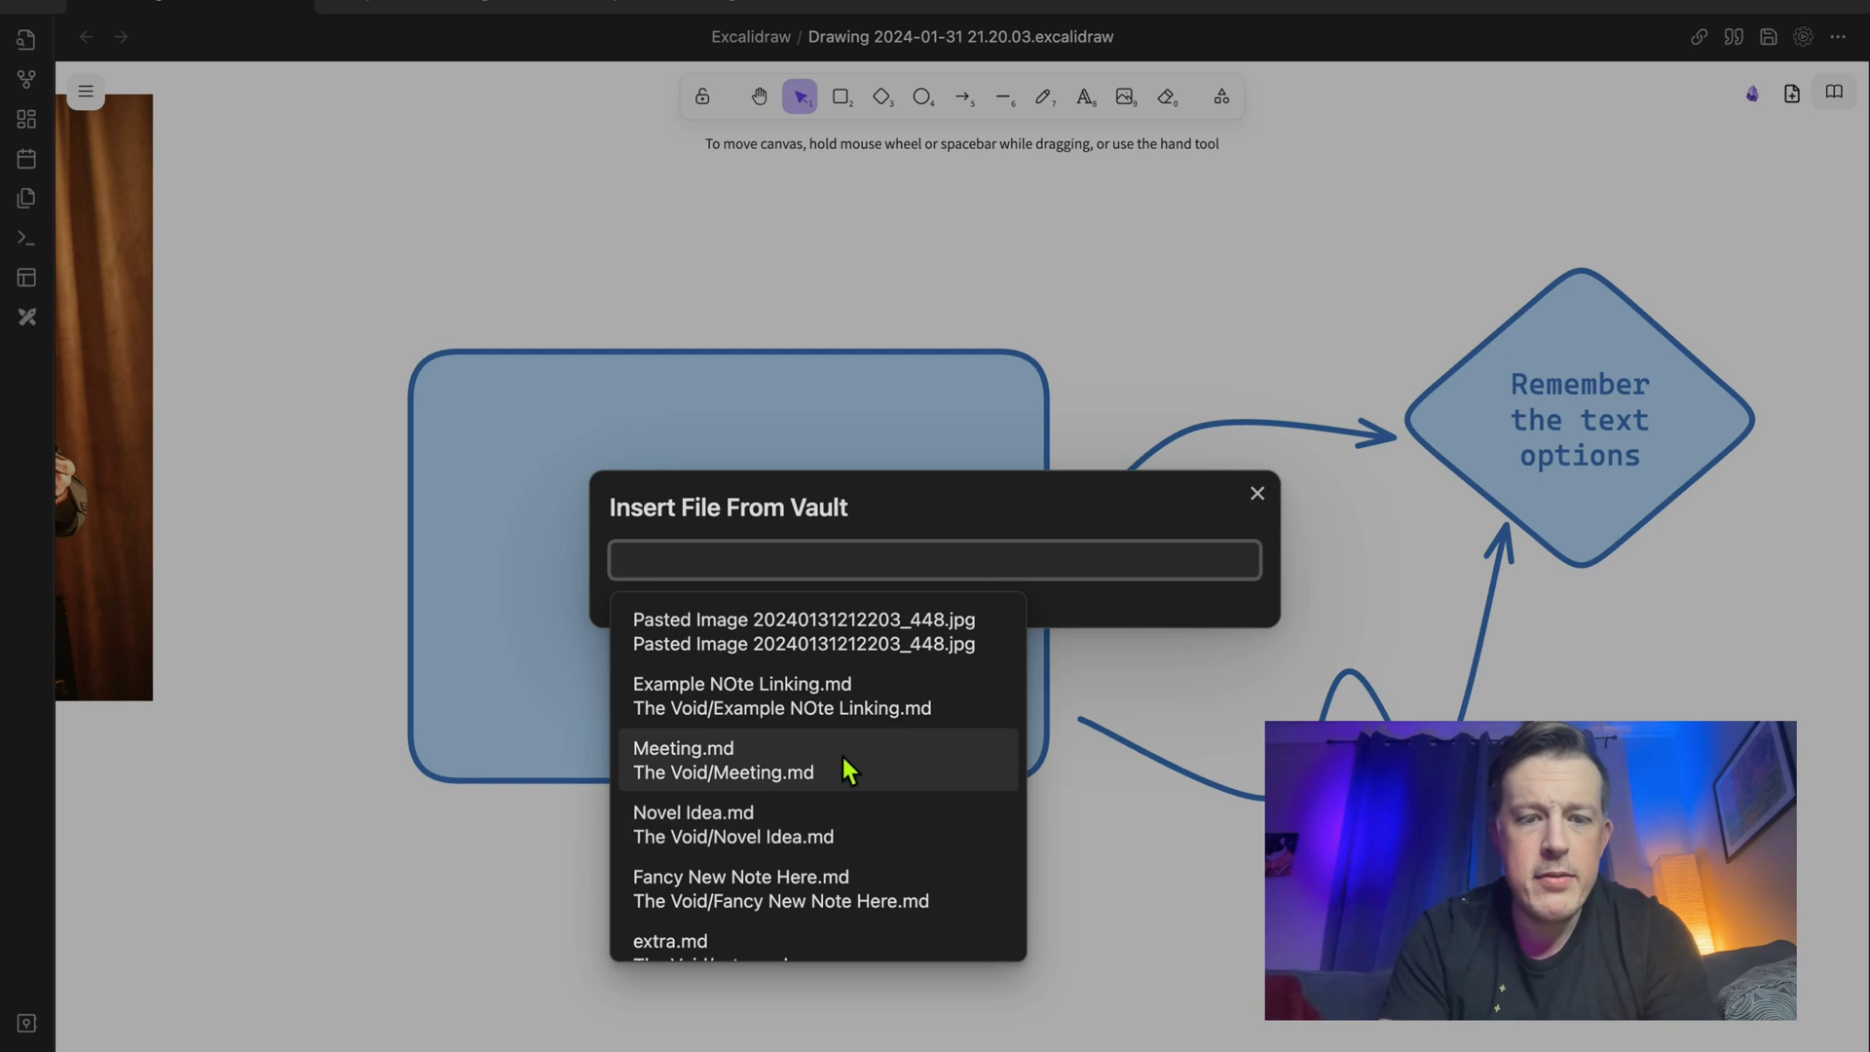
{"action": "scroll", "coordinate": [844, 760], "scroll_direction": "down", "scroll_amount": 3}
{"action": "scroll", "coordinate": [843, 760], "scroll_direction": "down", "scroll_amount": 8}
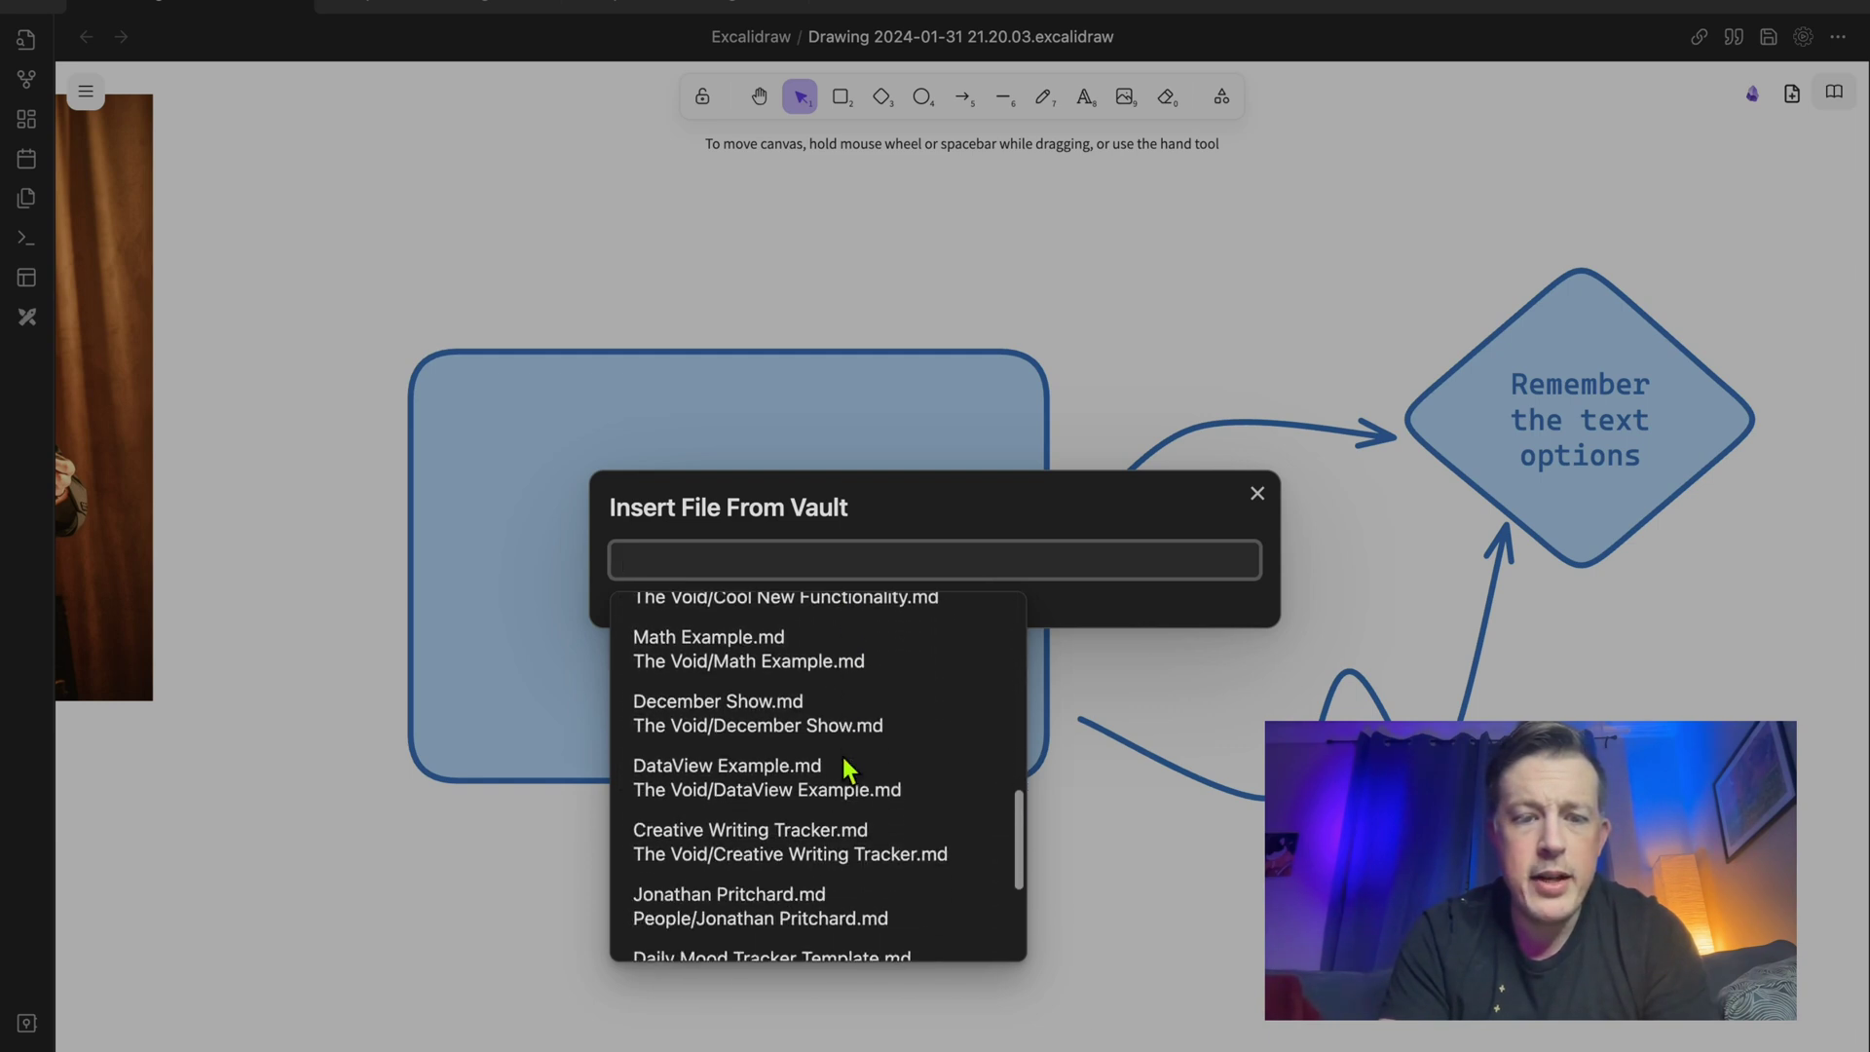
{"action": "scroll", "coordinate": [803, 727], "scroll_direction": "down", "scroll_amount": 2}
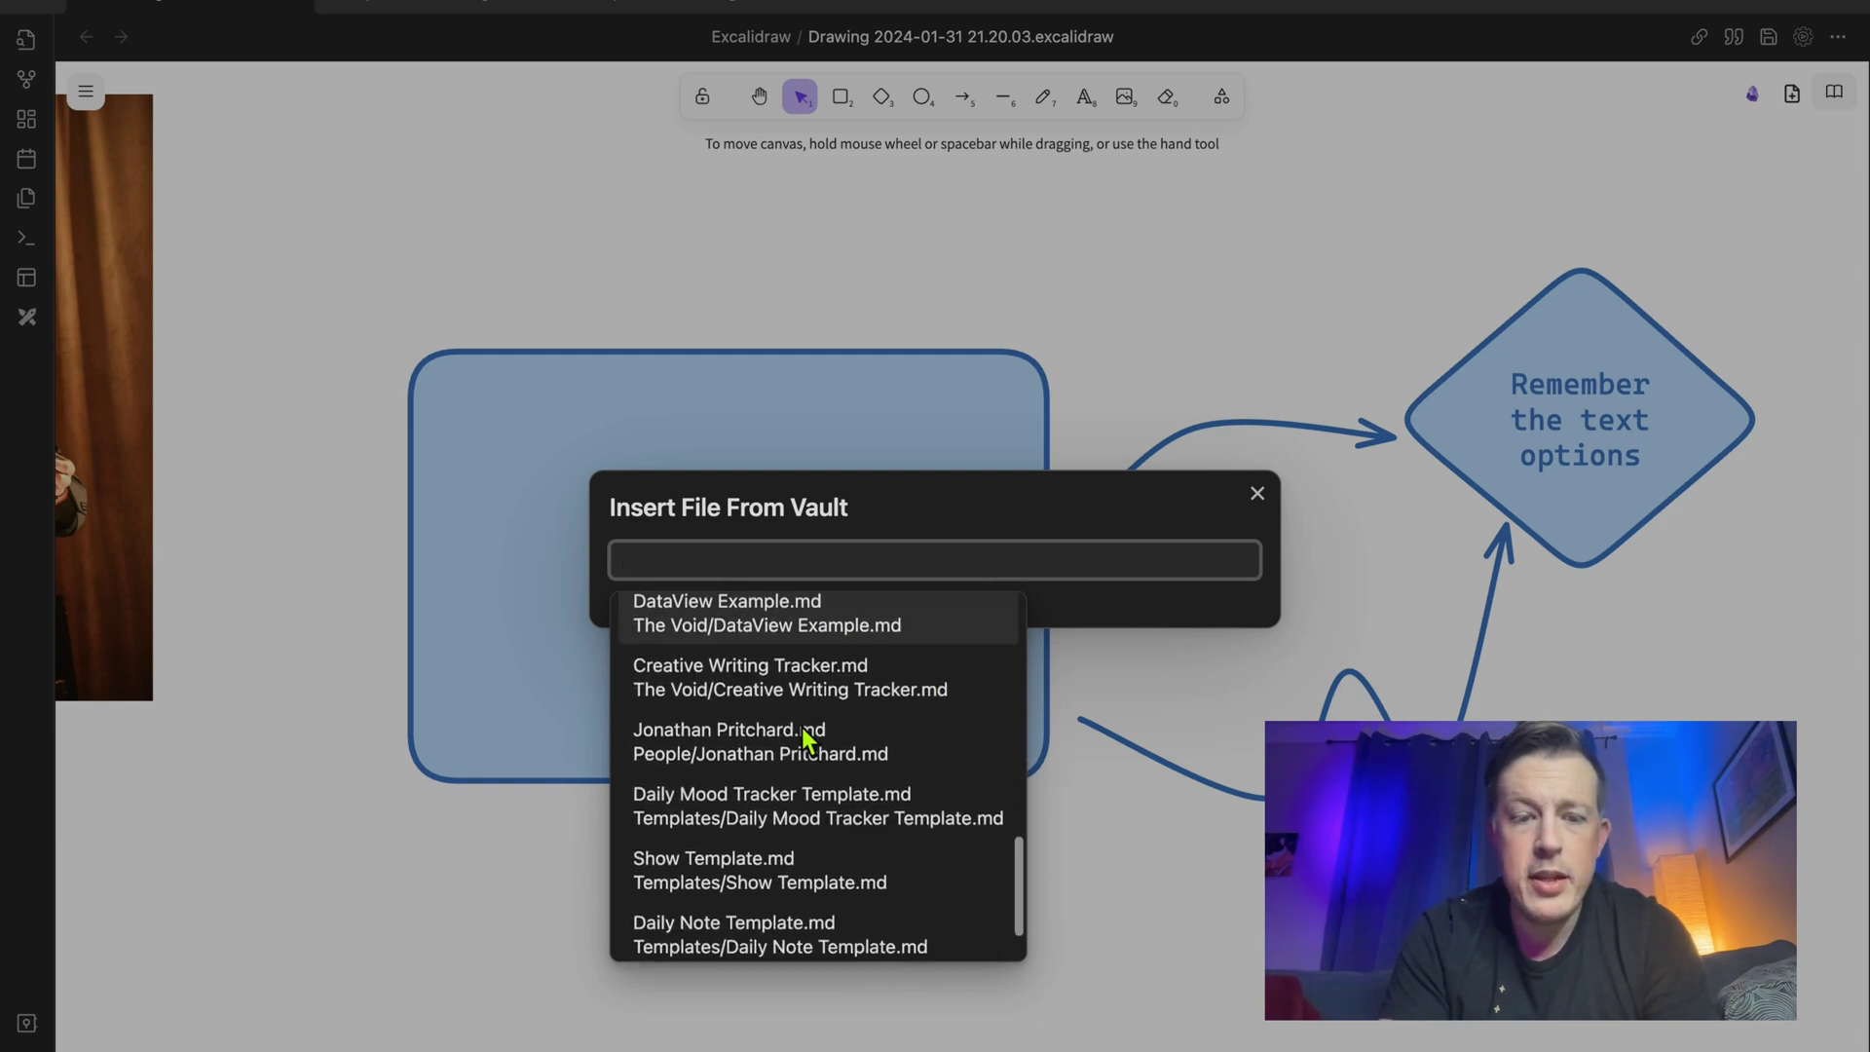
{"action": "left_click", "coordinate": [764, 740]}
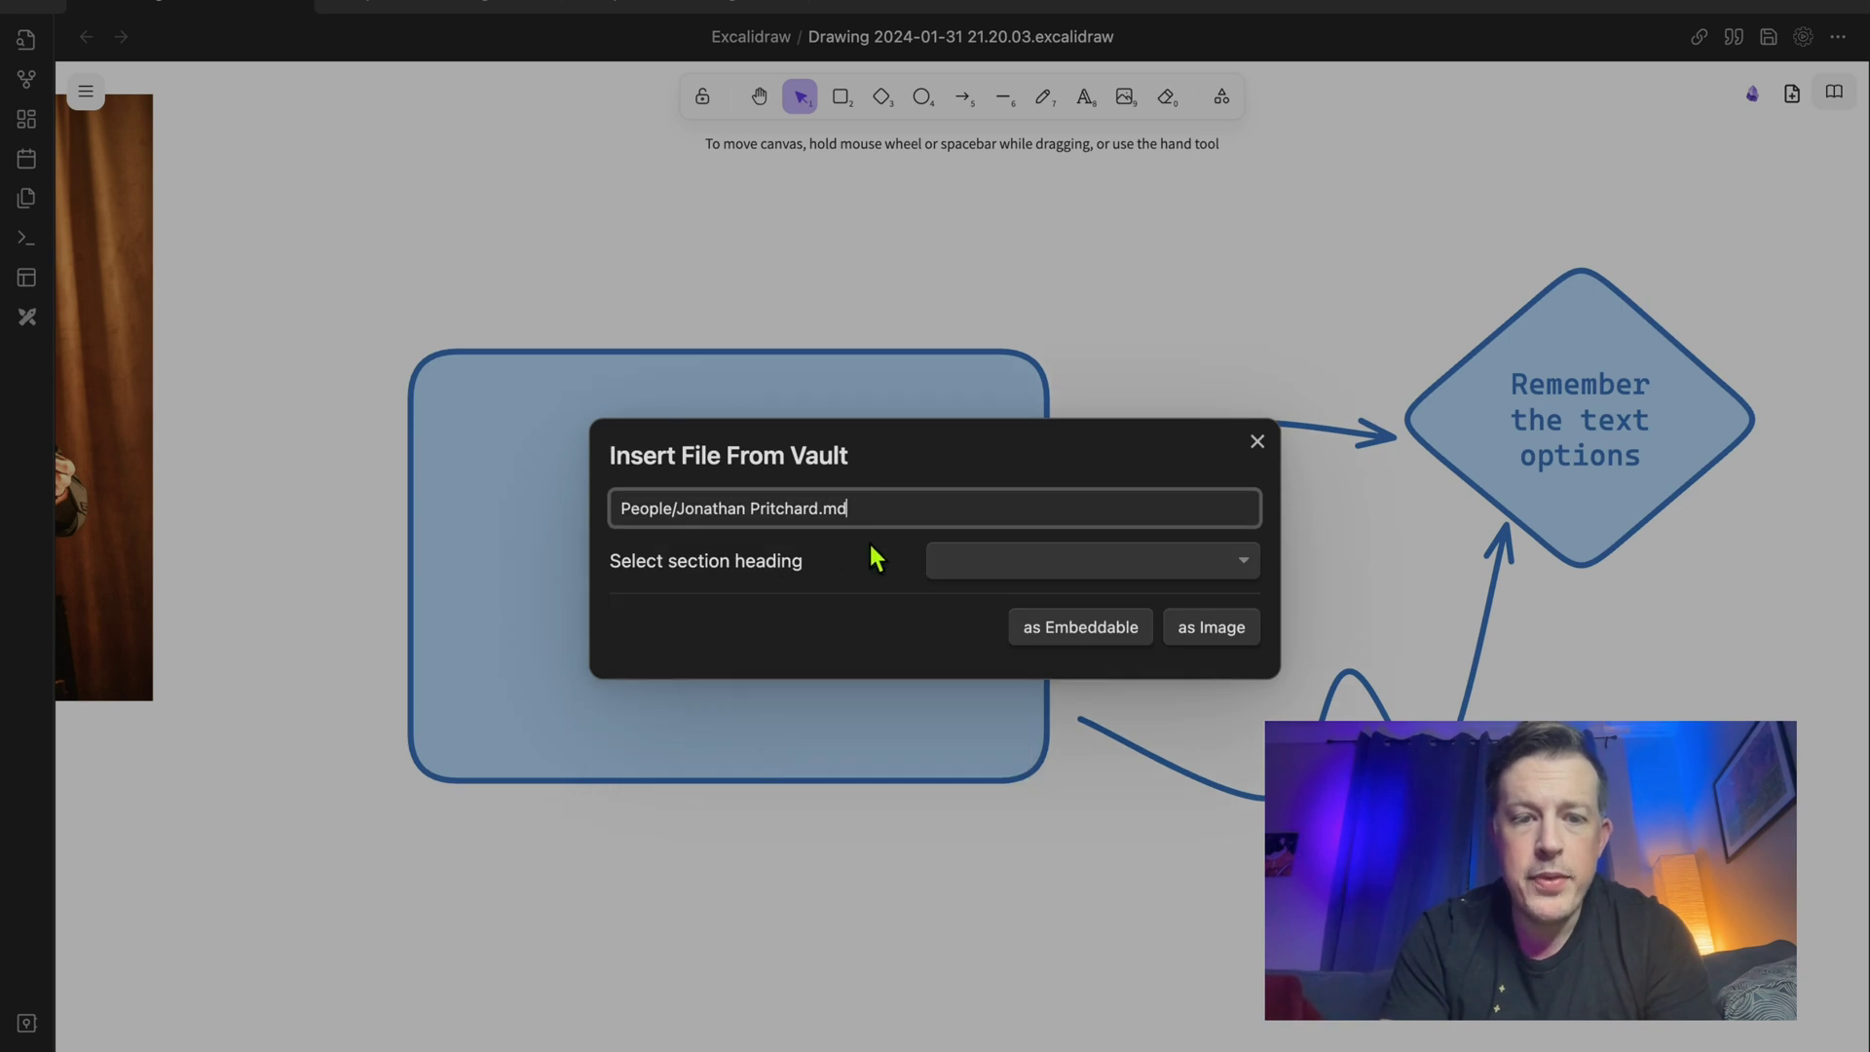
{"action": "left_click", "coordinate": [1011, 569]}
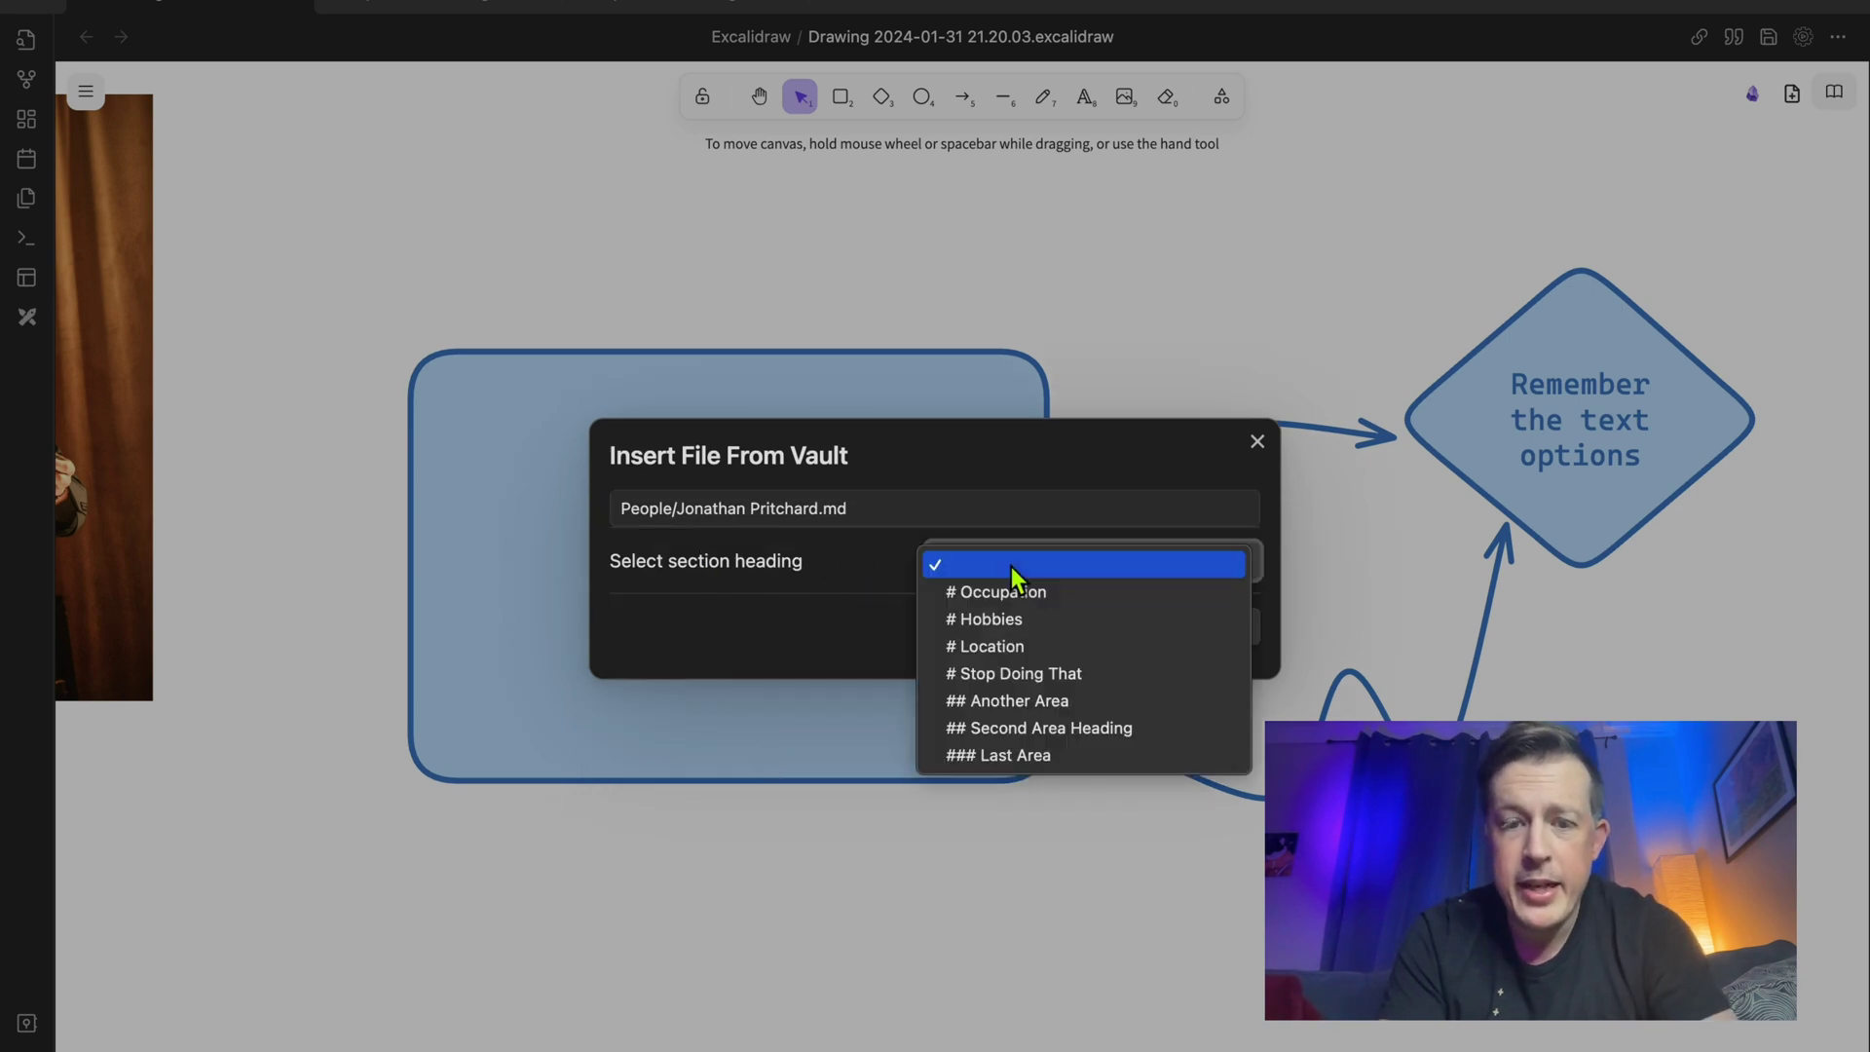
{"action": "left_click", "coordinate": [1026, 621]}
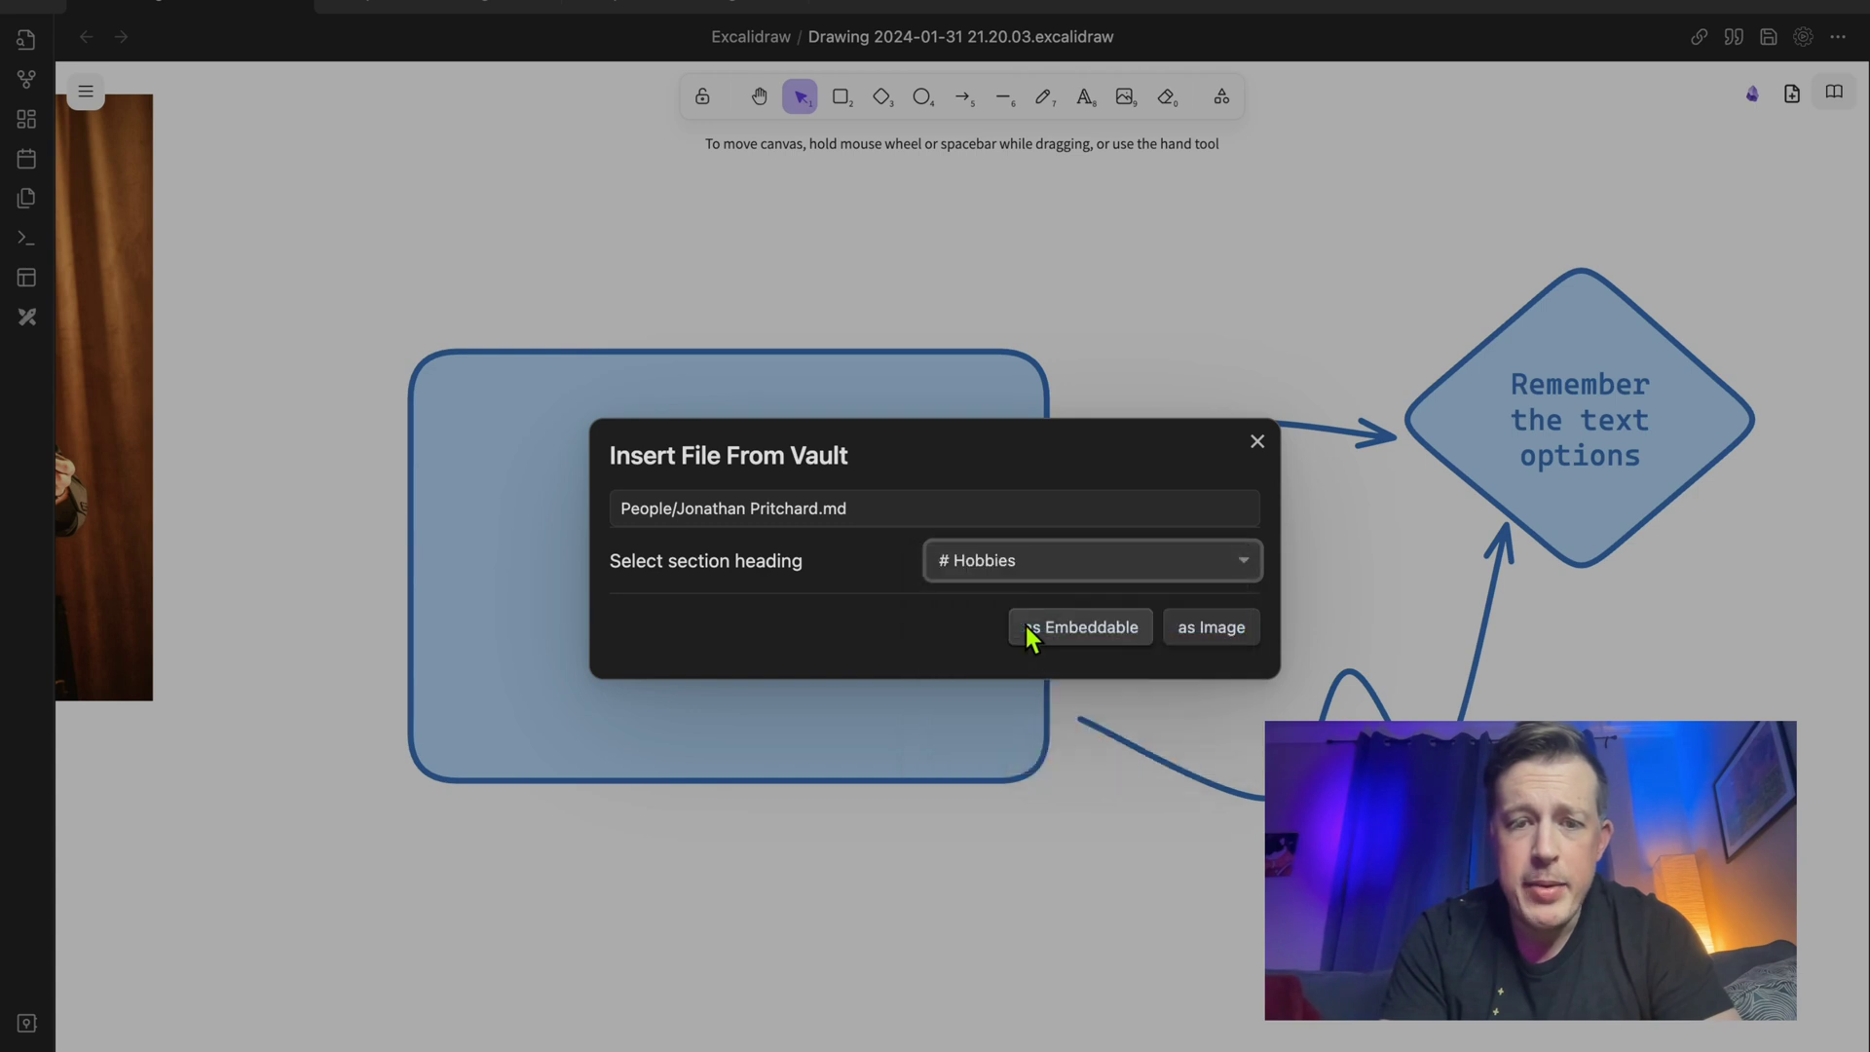
{"action": "left_click", "coordinate": [1077, 631]}
Move the embedded Hobbies note into the empty area below the "Let's try this." rectangle and keep it selected.
{"action": "left_click_drag", "start_coordinate": [951, 418], "coordinate": [1285, 614]}
{"action": "scroll", "coordinate": [1285, 616], "scroll_direction": "down", "scroll_amount": 3}
{"action": "scroll", "coordinate": [1286, 615], "scroll_direction": "down", "scroll_amount": 4}
{"action": "left_click_drag", "start_coordinate": [1152, 250], "coordinate": [951, 811]}
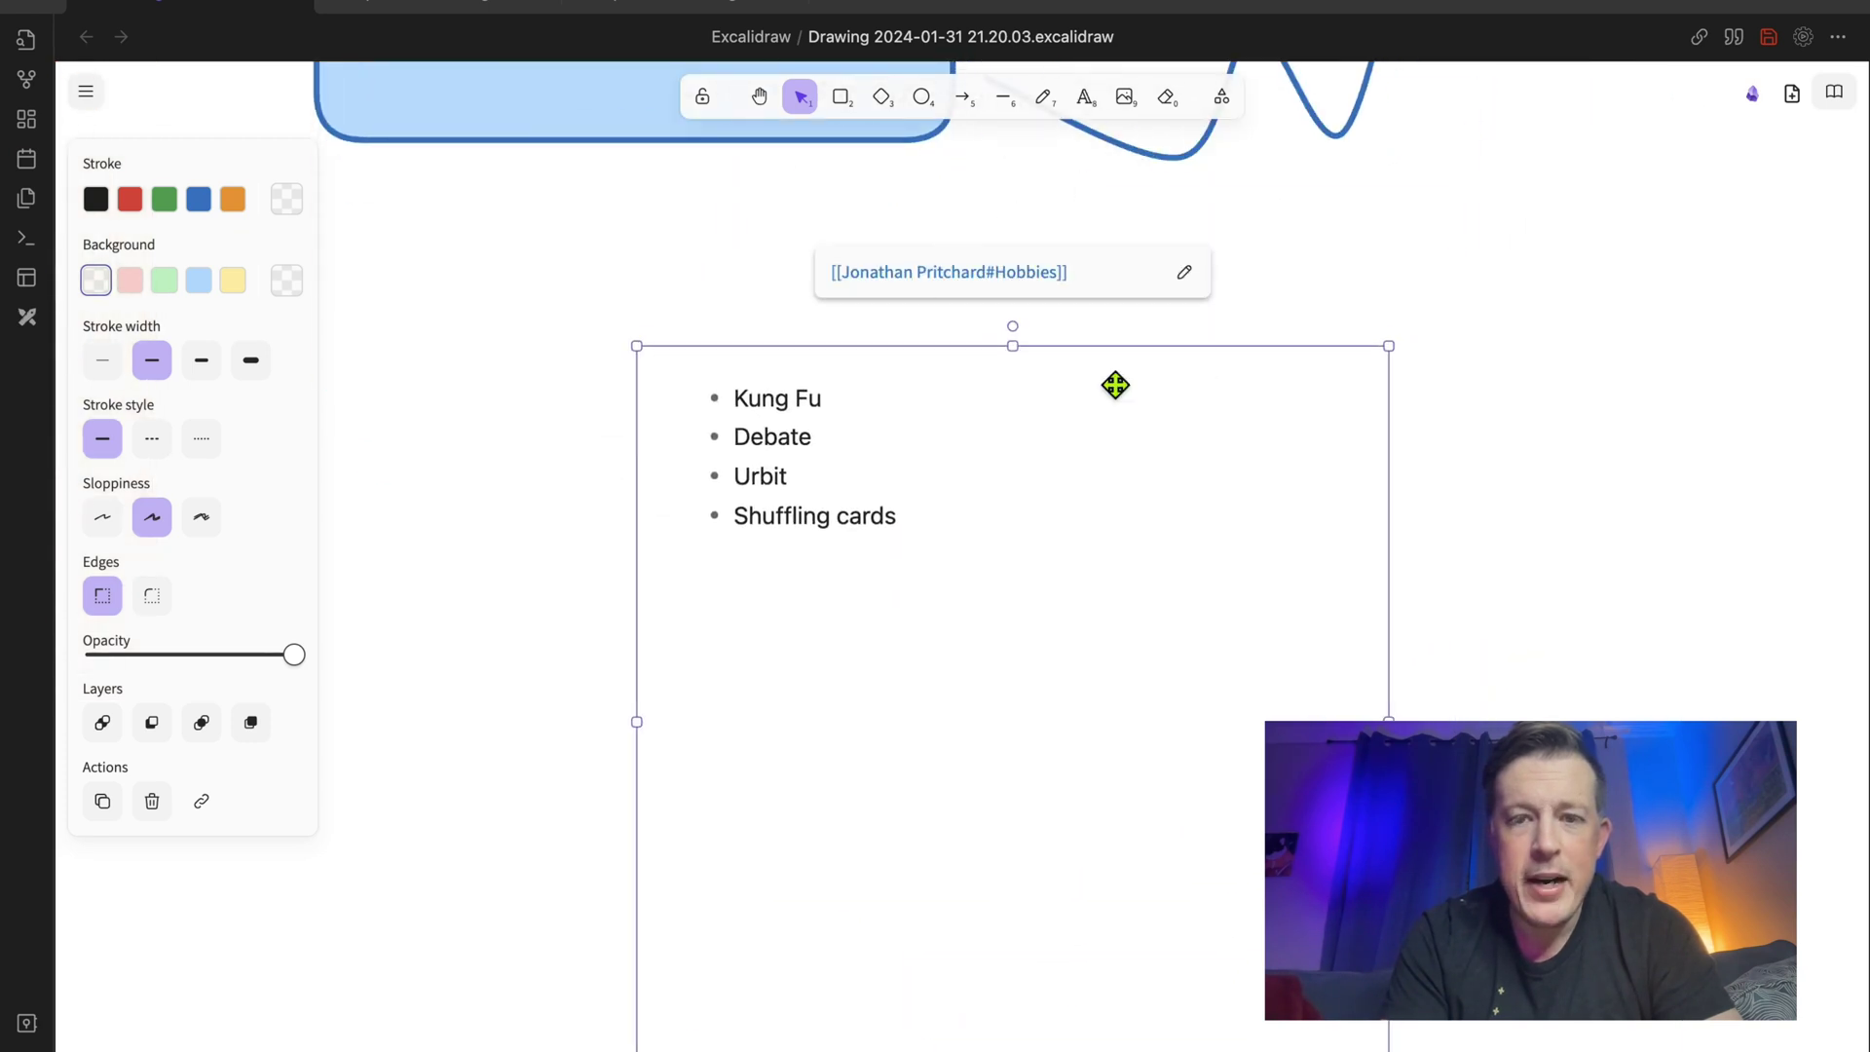
{"action": "left_click", "coordinate": [1496, 496]}
{"action": "left_click", "coordinate": [1230, 607]}
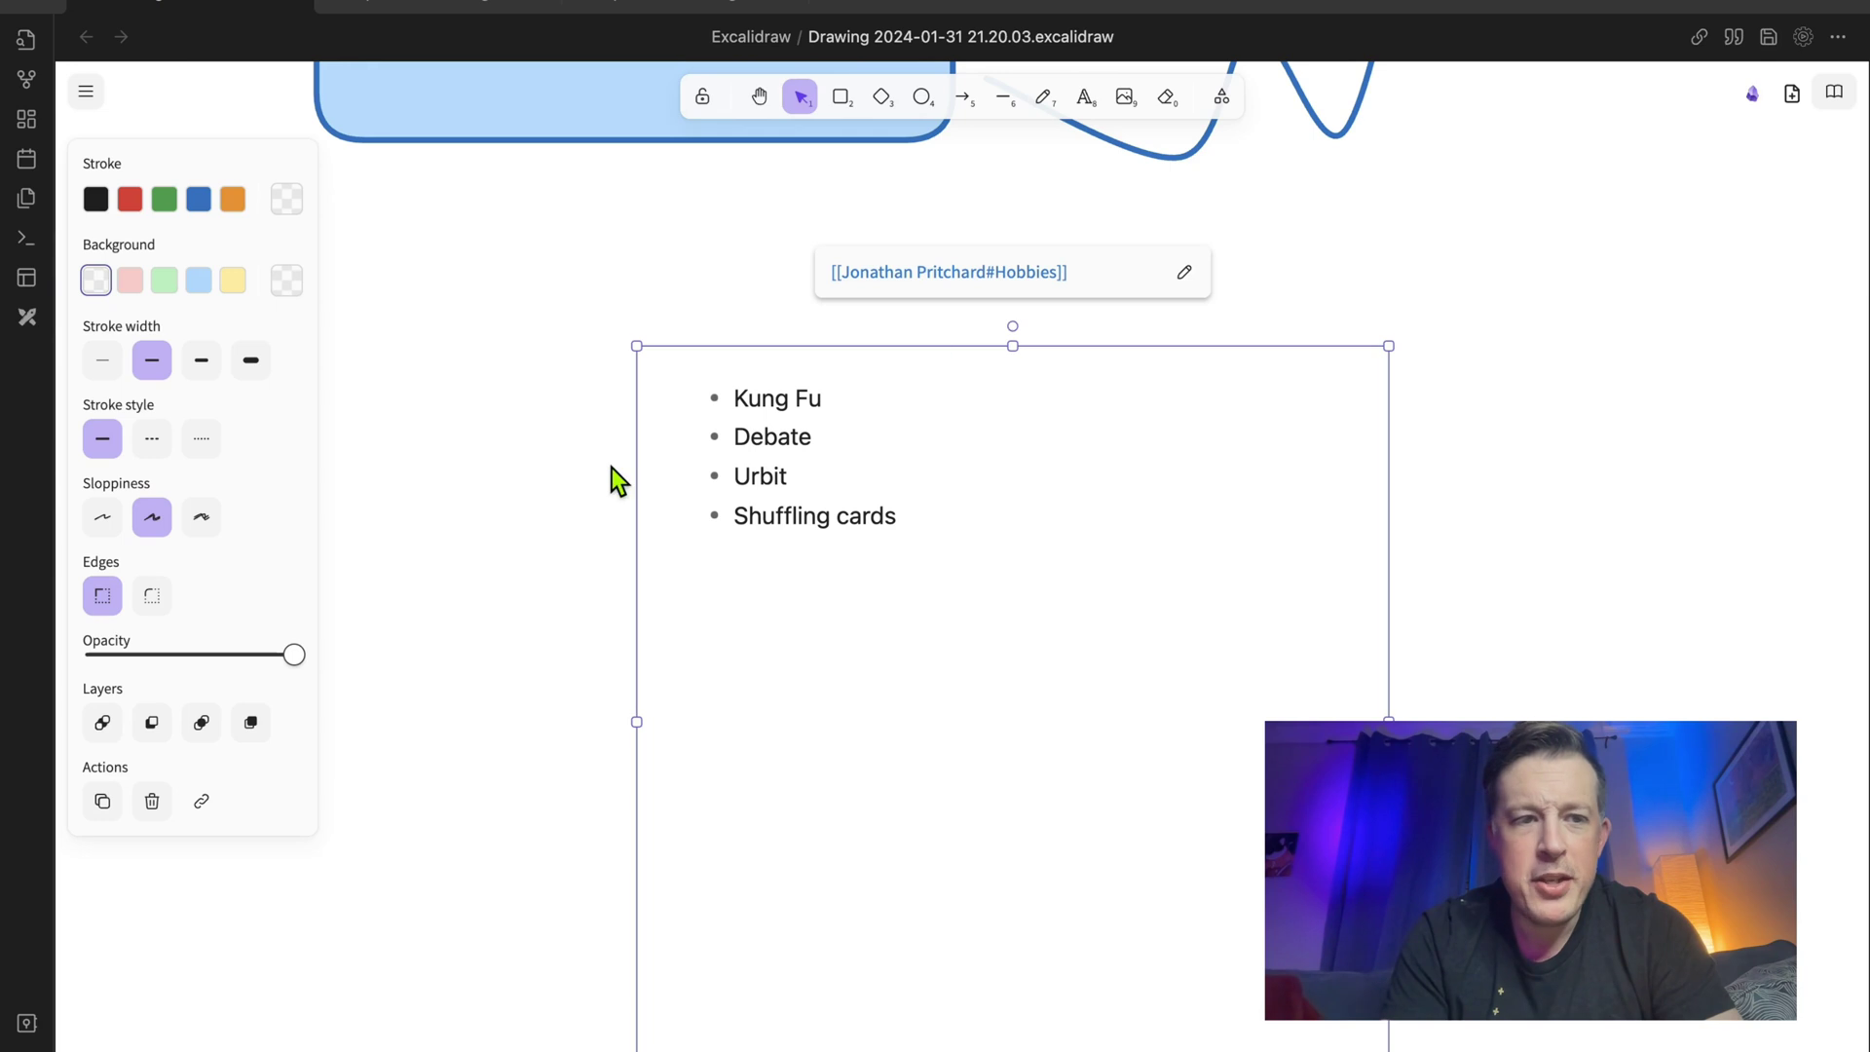
Give the embedded Hobbies note a light green background, a green stroke and a cross-hatch fill.
{"action": "left_click", "coordinate": [164, 282]}
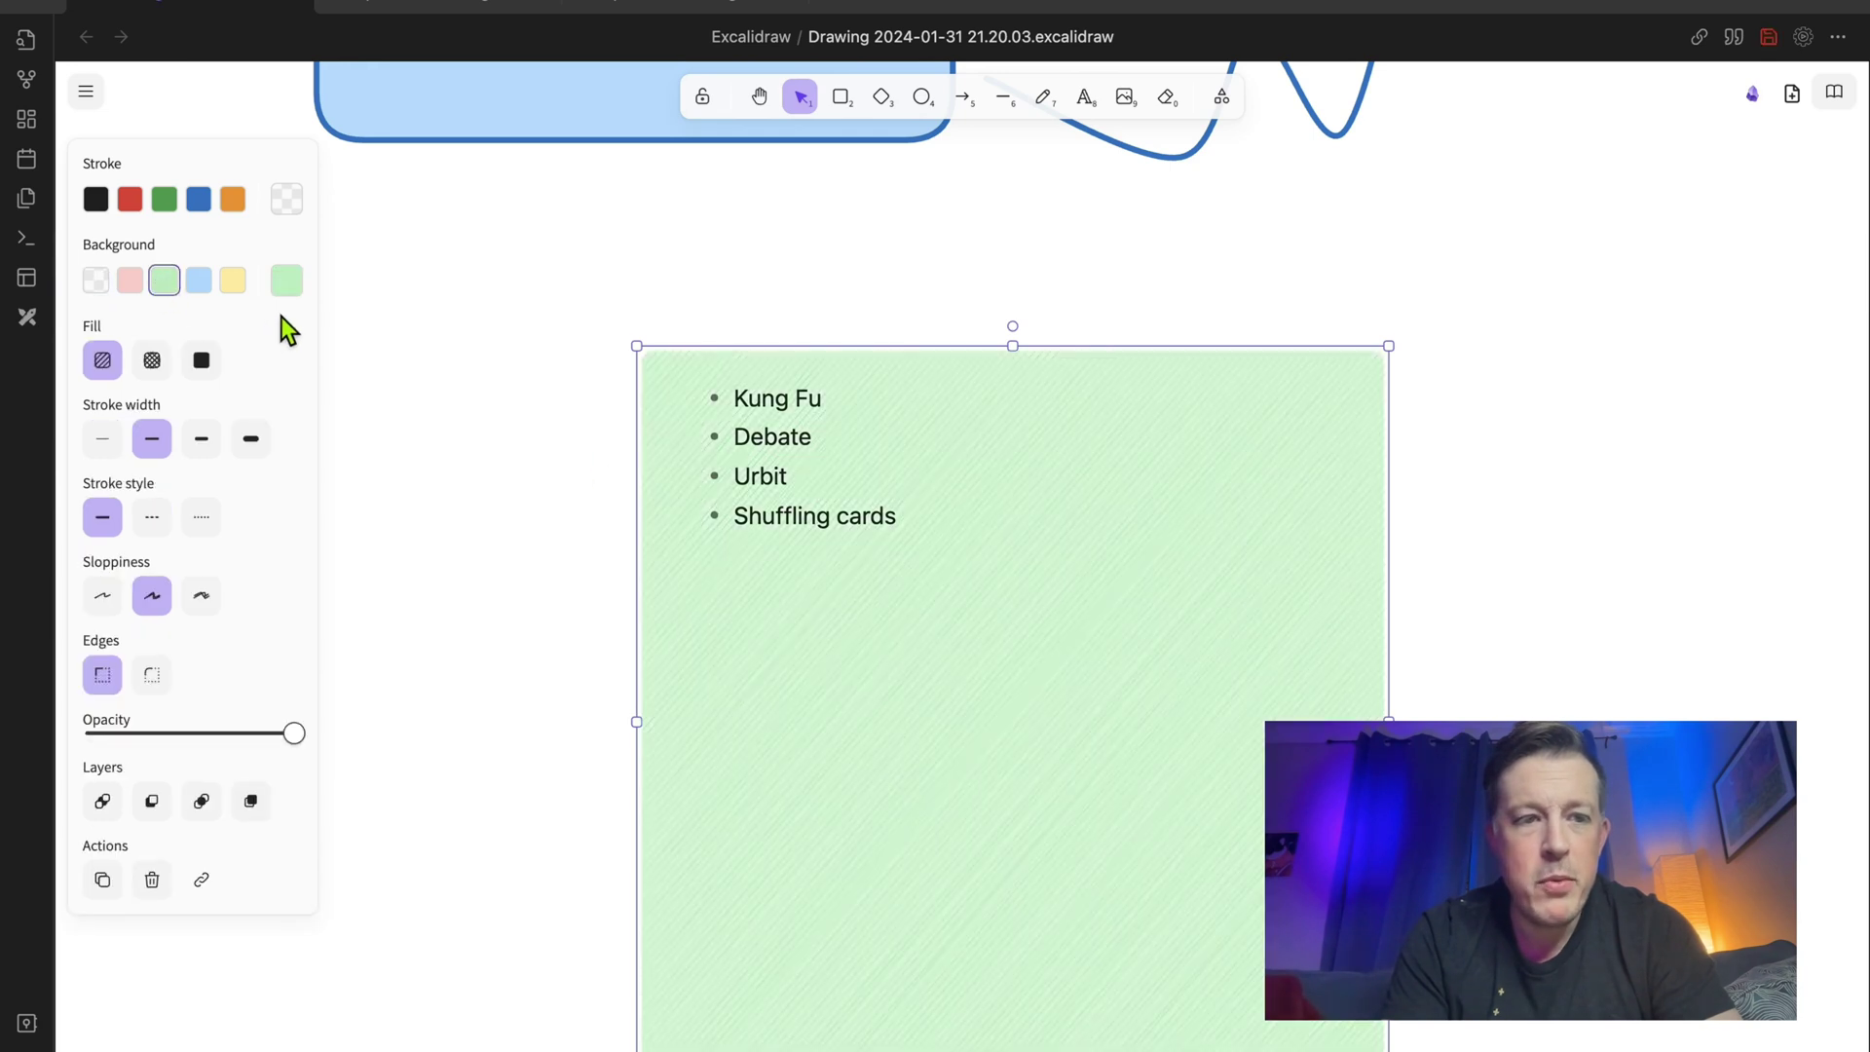
{"action": "left_click", "coordinate": [167, 201]}
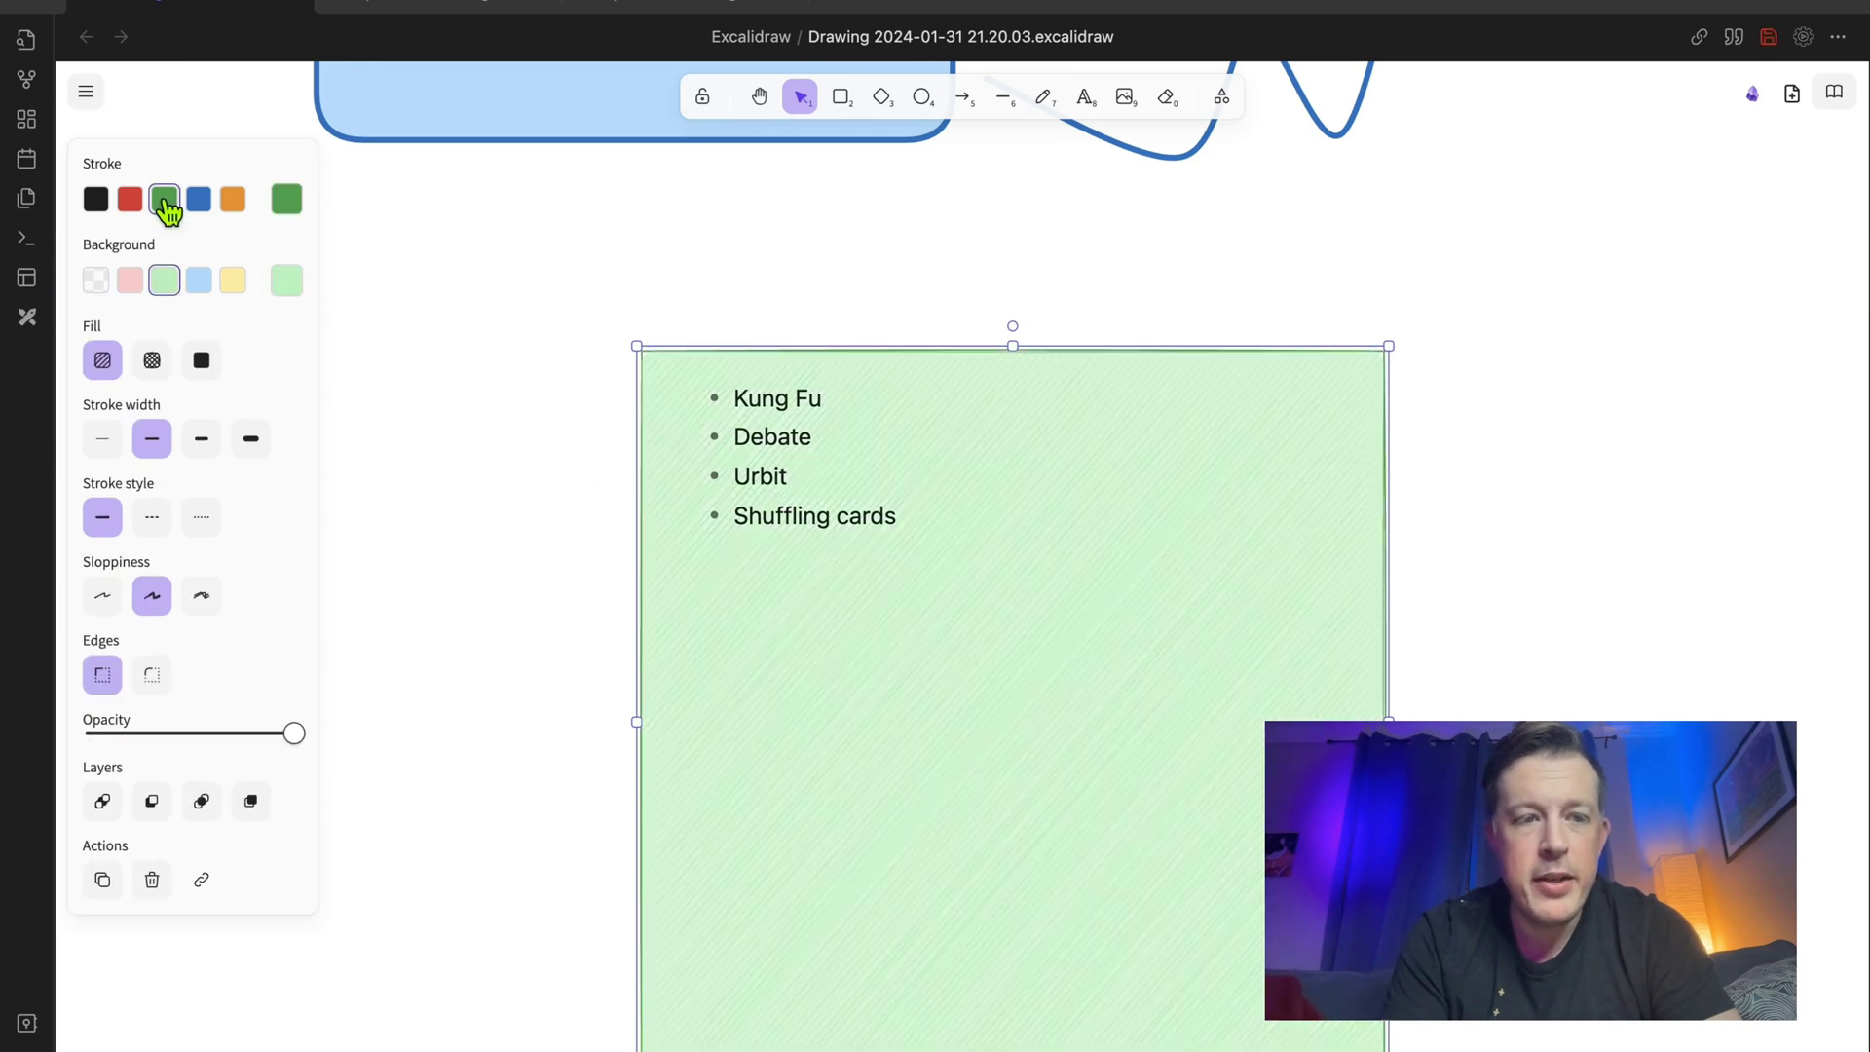
{"action": "left_click", "coordinate": [153, 362]}
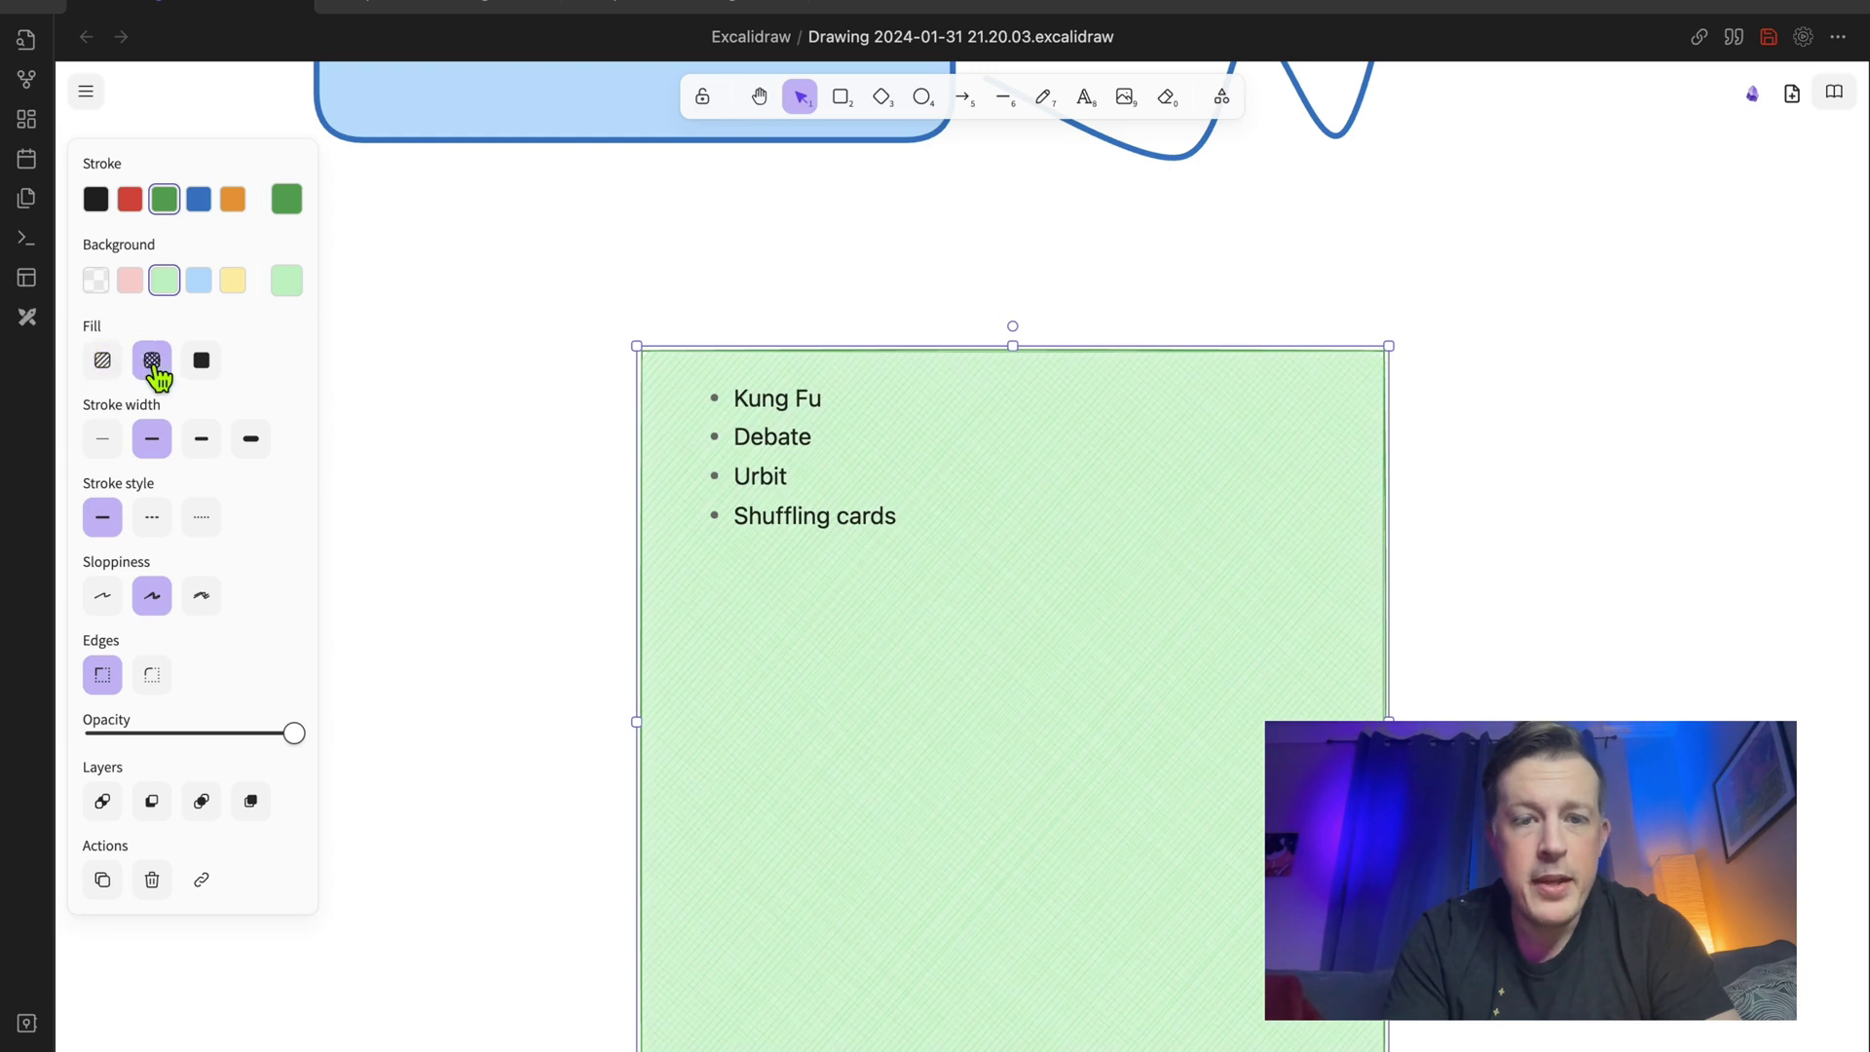
{"action": "left_click", "coordinate": [500, 510]}
View the embeddable element settings of the green Hobbies note through to the border opacity option, and close them.
{"action": "scroll", "coordinate": [539, 527], "scroll_direction": "down", "scroll_amount": 3}
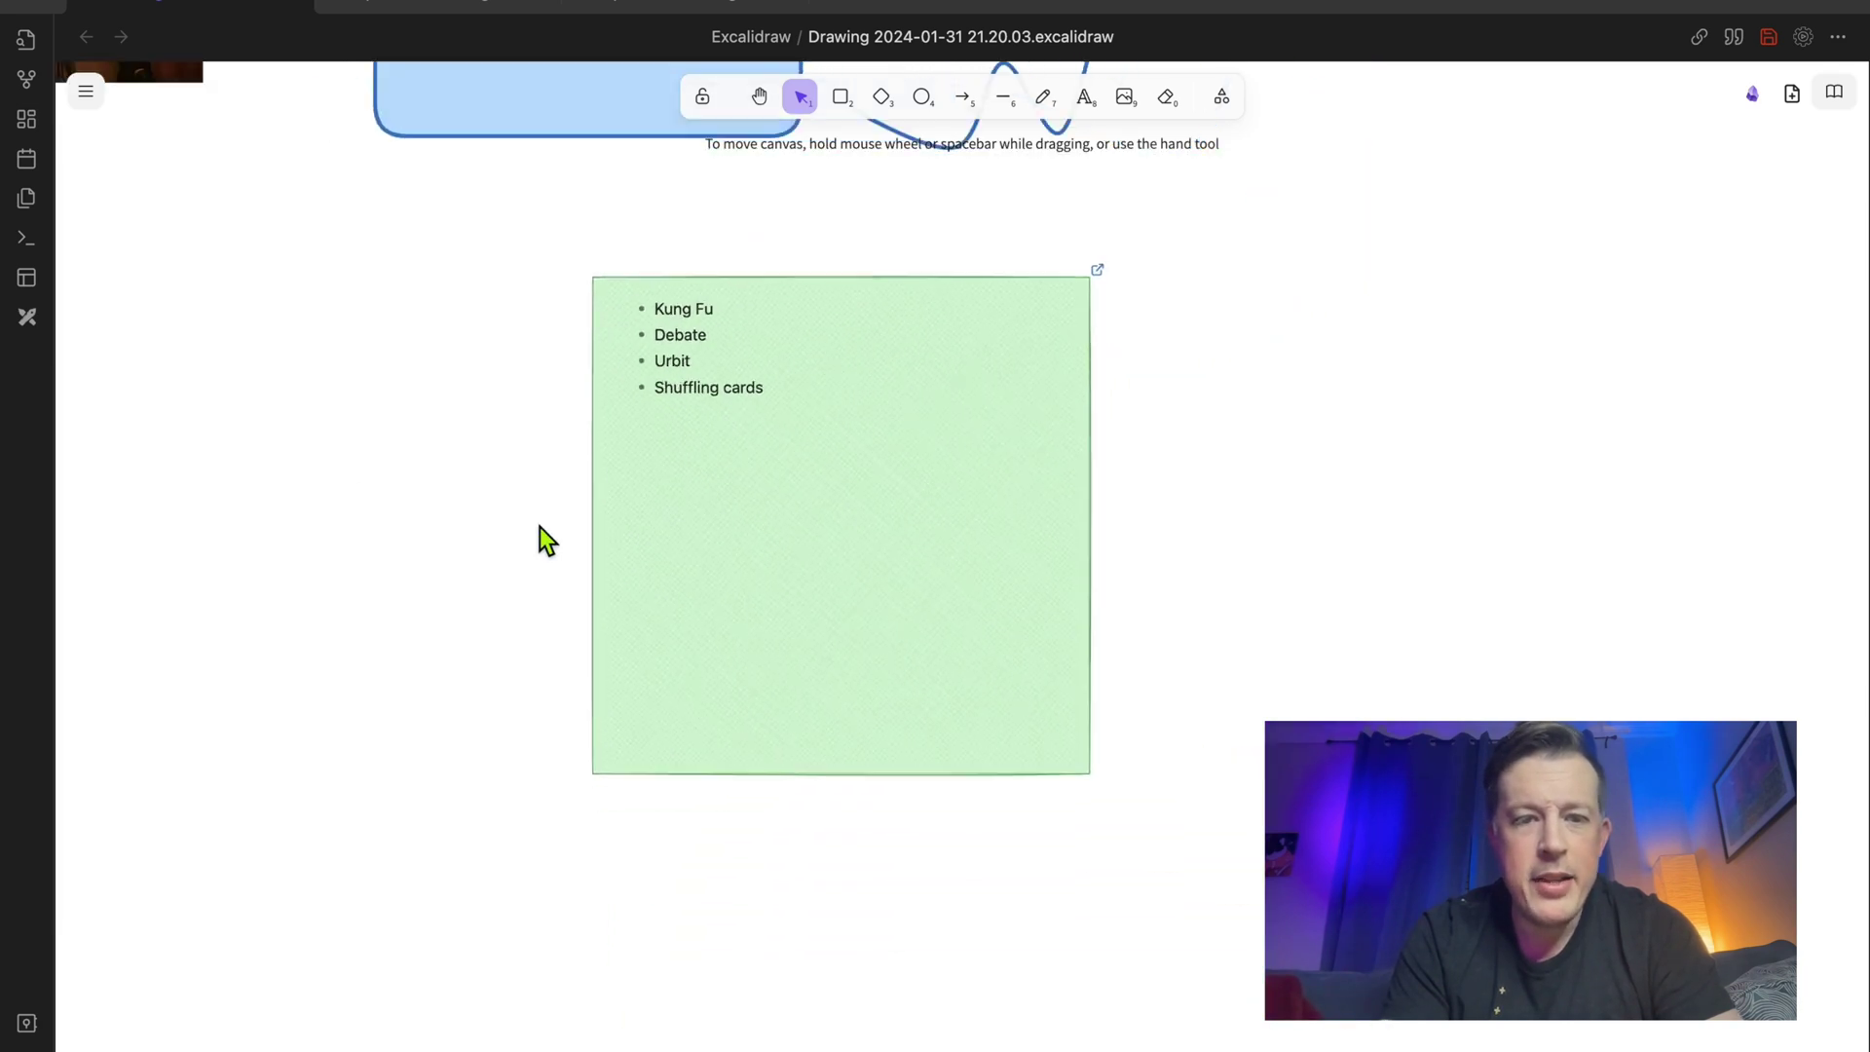
{"action": "scroll", "coordinate": [540, 528], "scroll_direction": "down", "scroll_amount": 3}
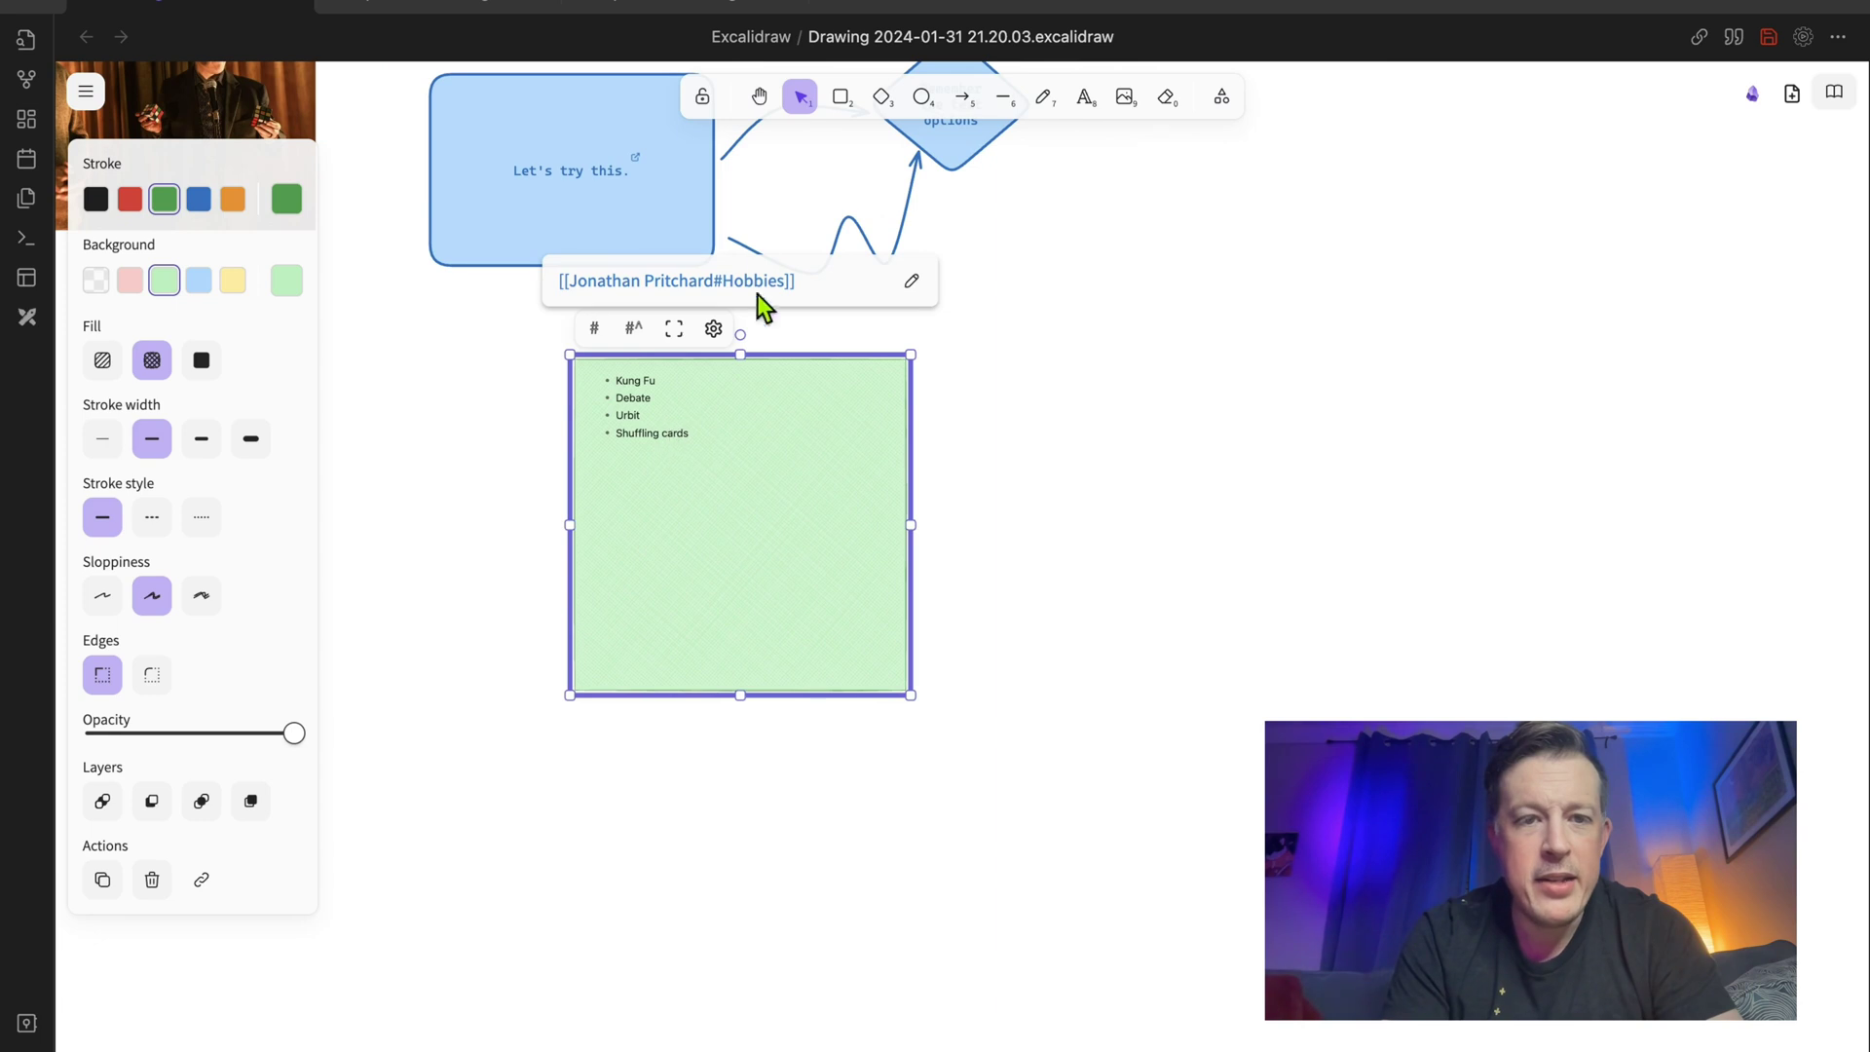
{"action": "left_click", "coordinate": [712, 331]}
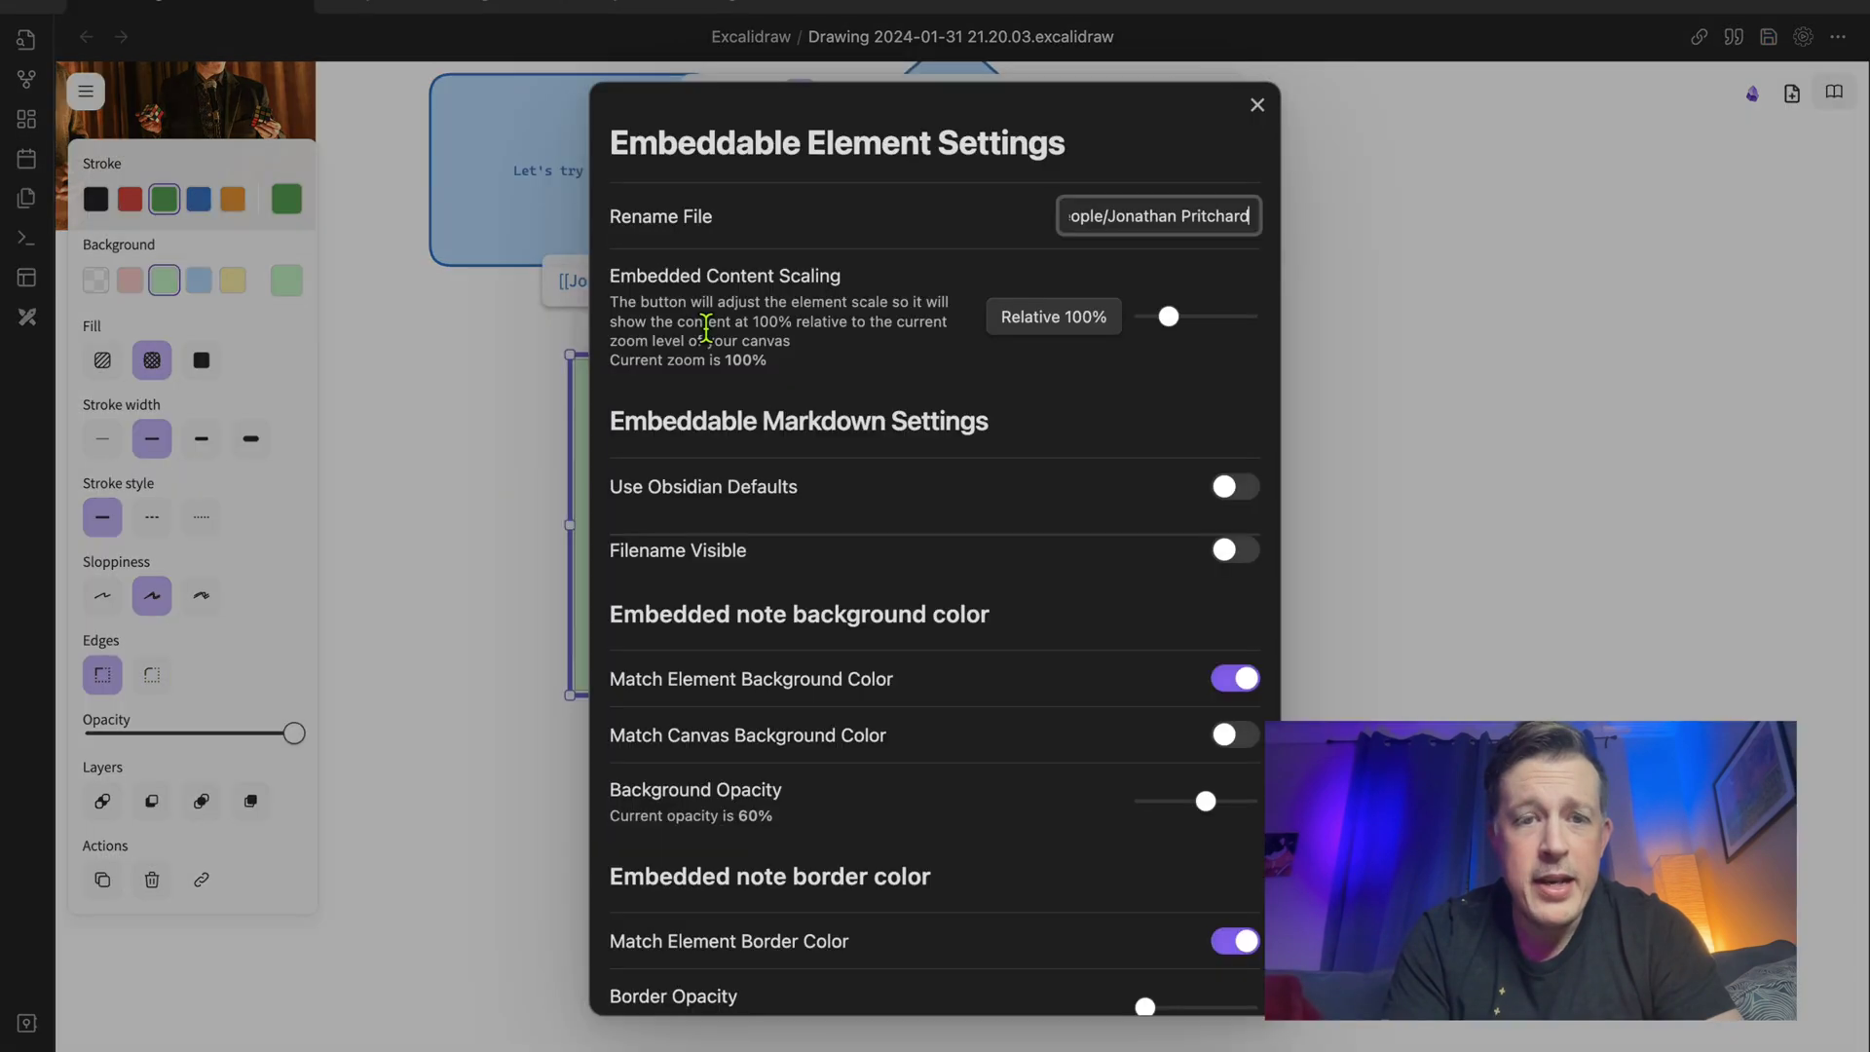
{"action": "scroll", "coordinate": [802, 428], "scroll_direction": "down", "scroll_amount": 3}
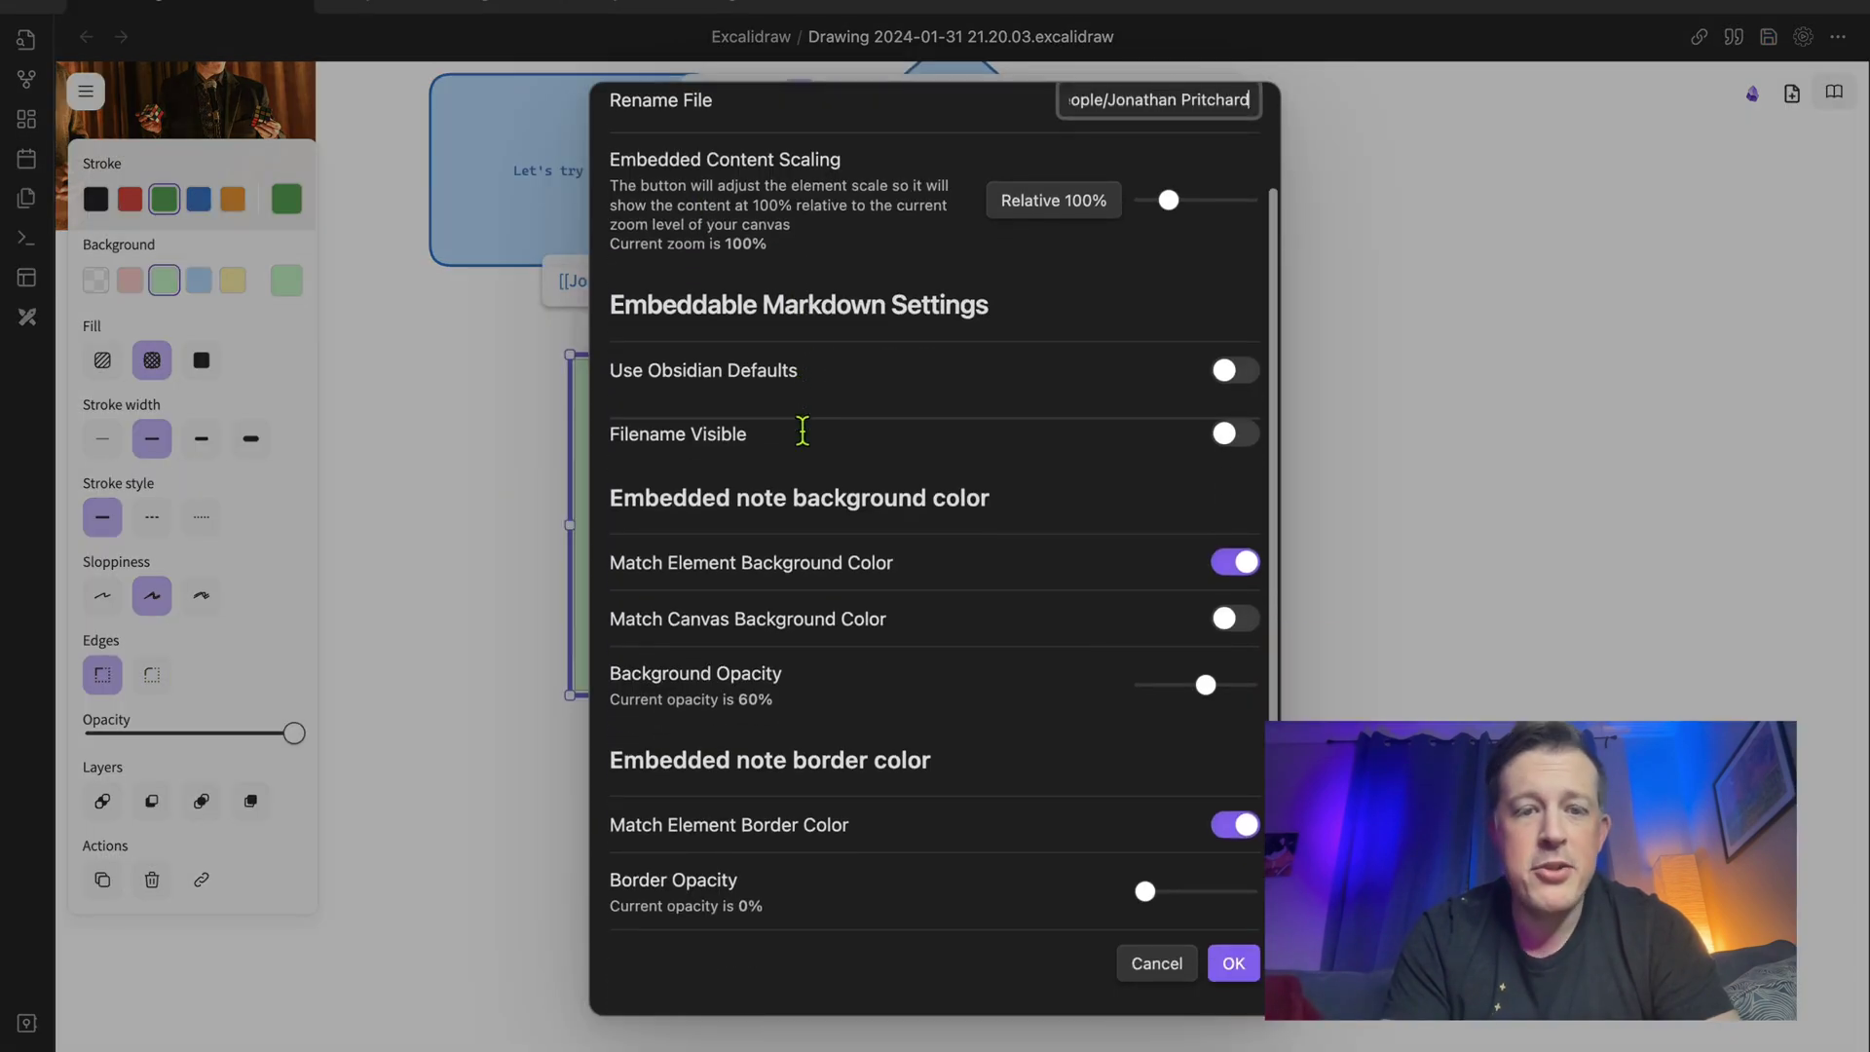
{"action": "key", "text": "Return"}
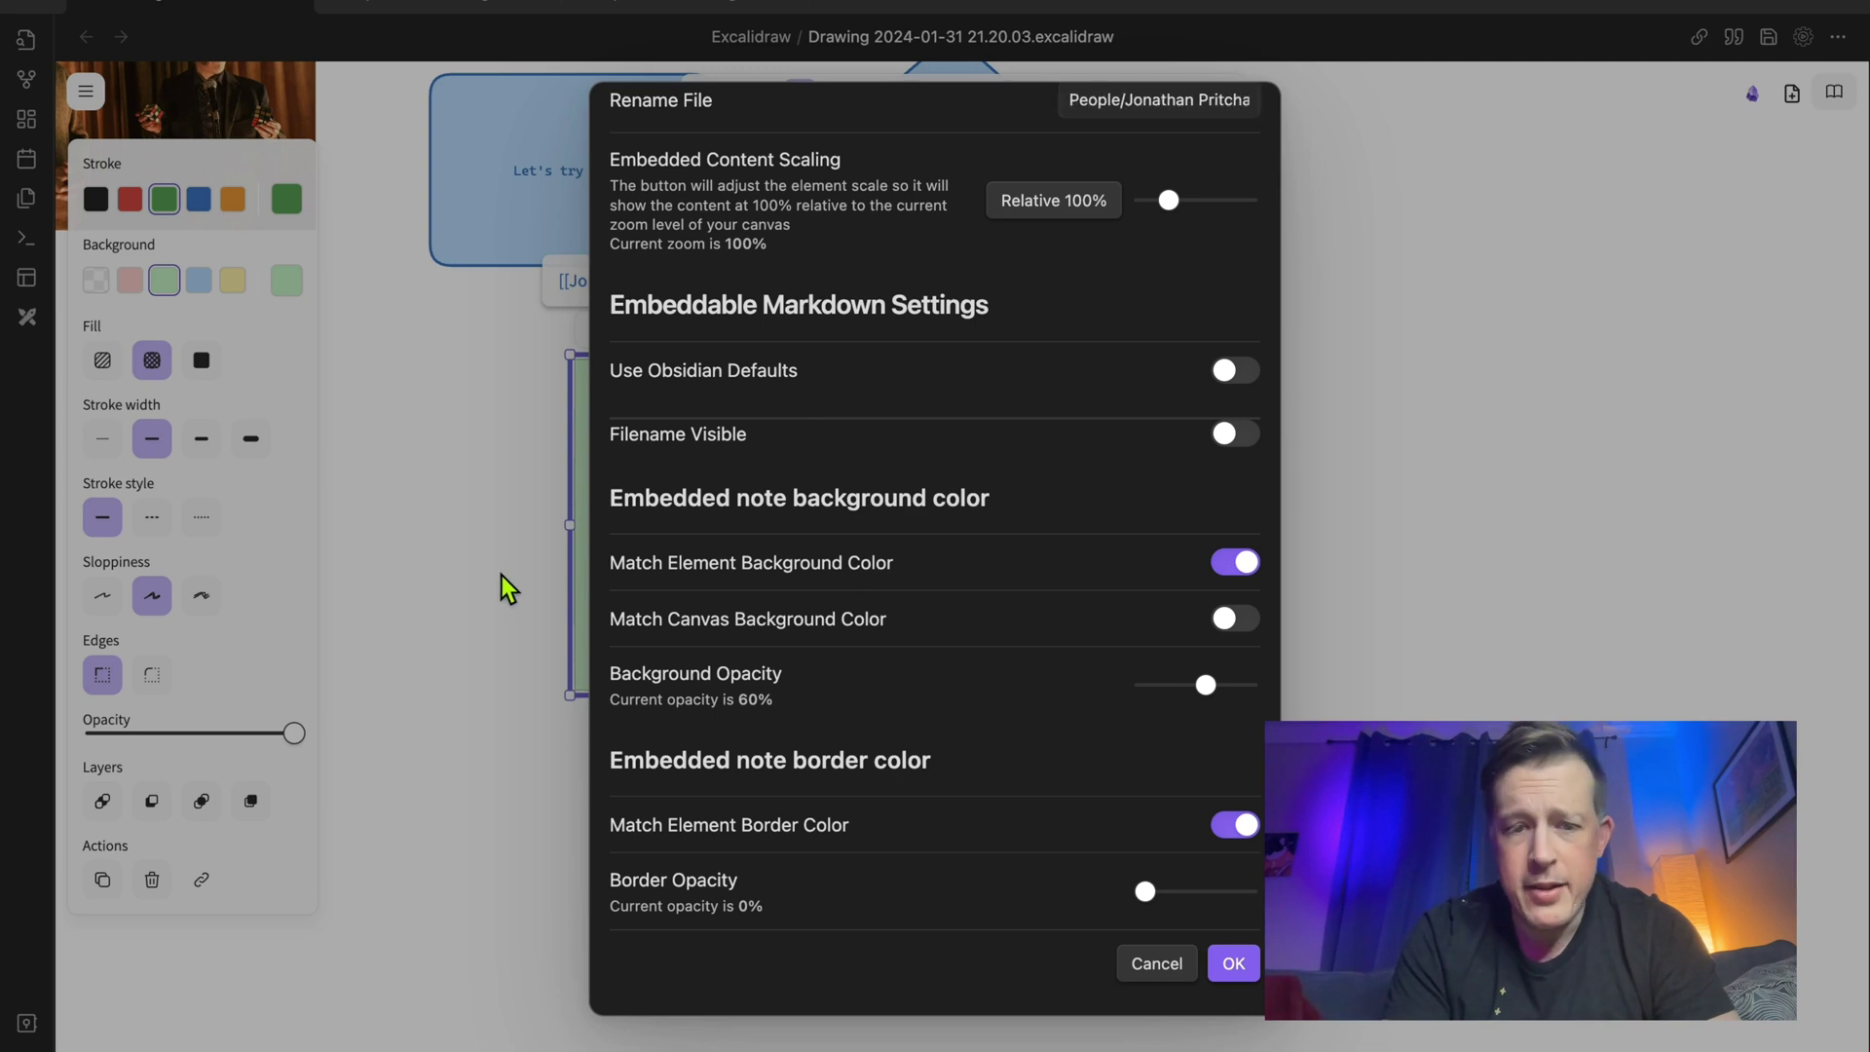
{"action": "left_click", "coordinate": [1013, 487]}
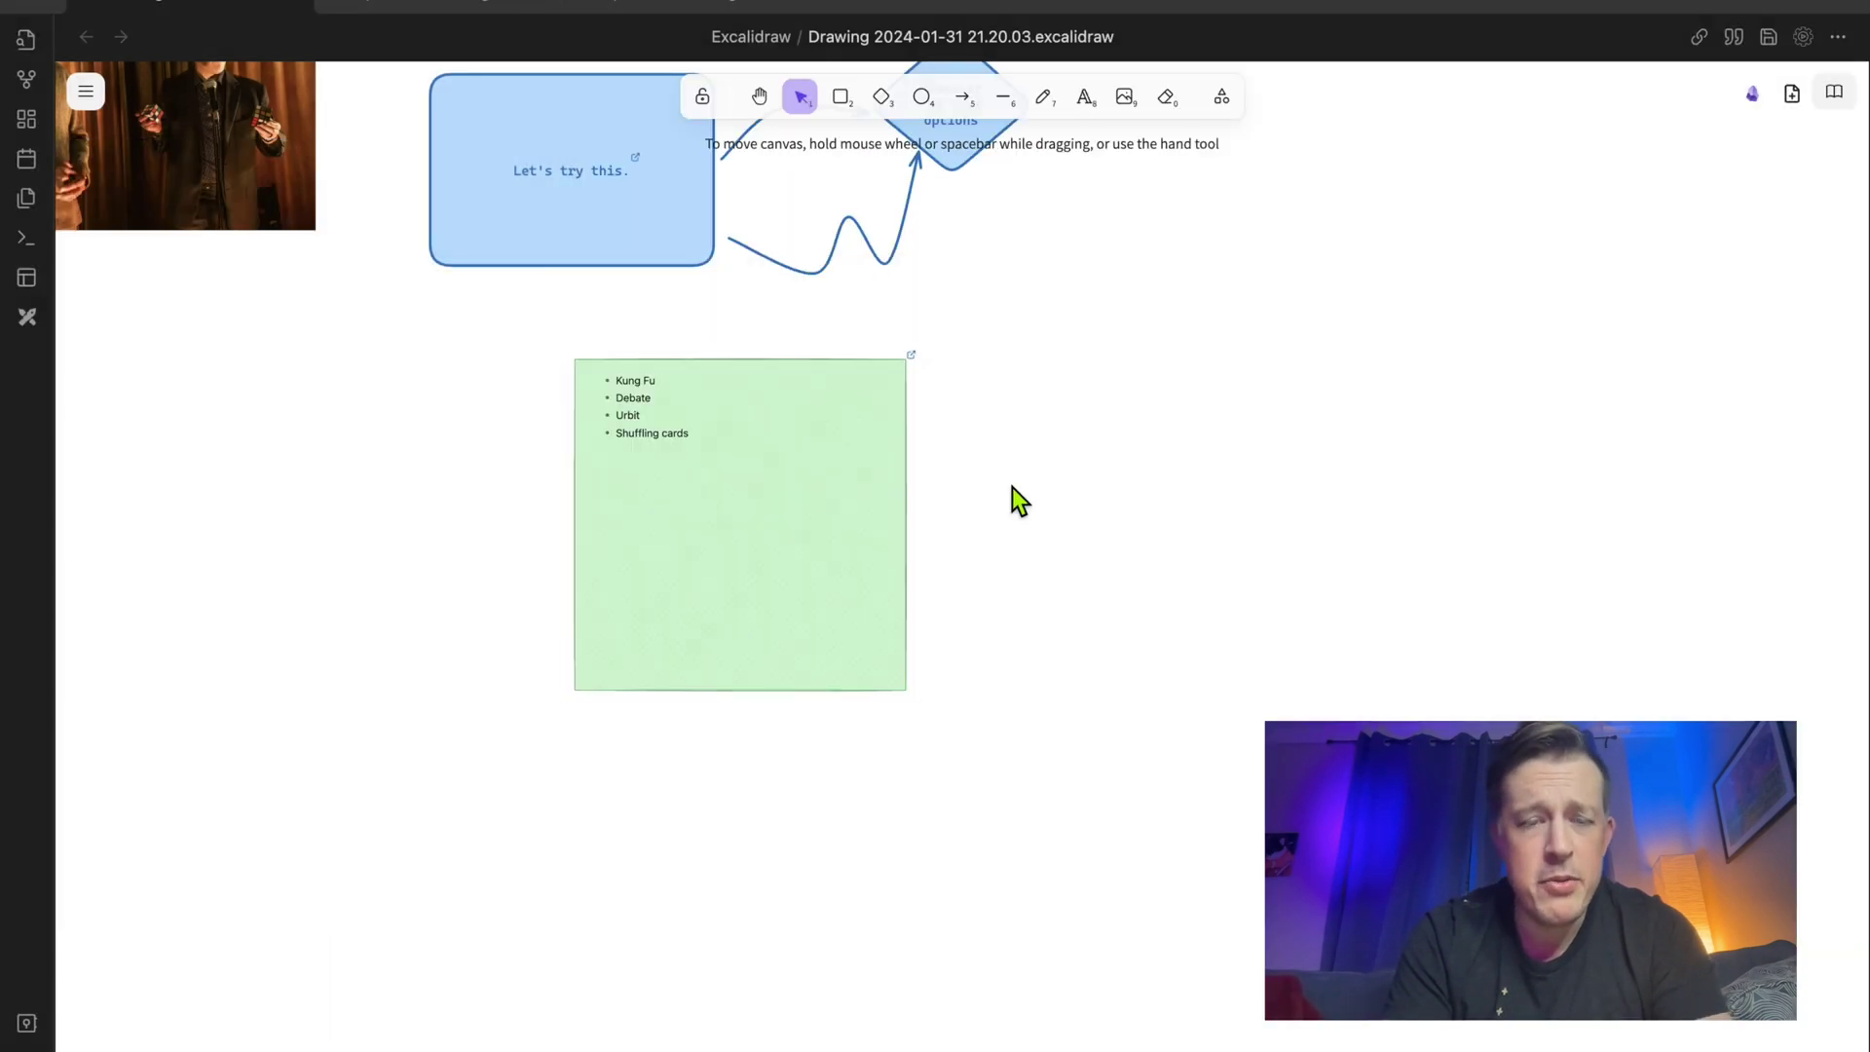
Follow the green embed's link to its source note at the Hobbies heading, and return to the drawing.
{"action": "left_click", "coordinate": [750, 466]}
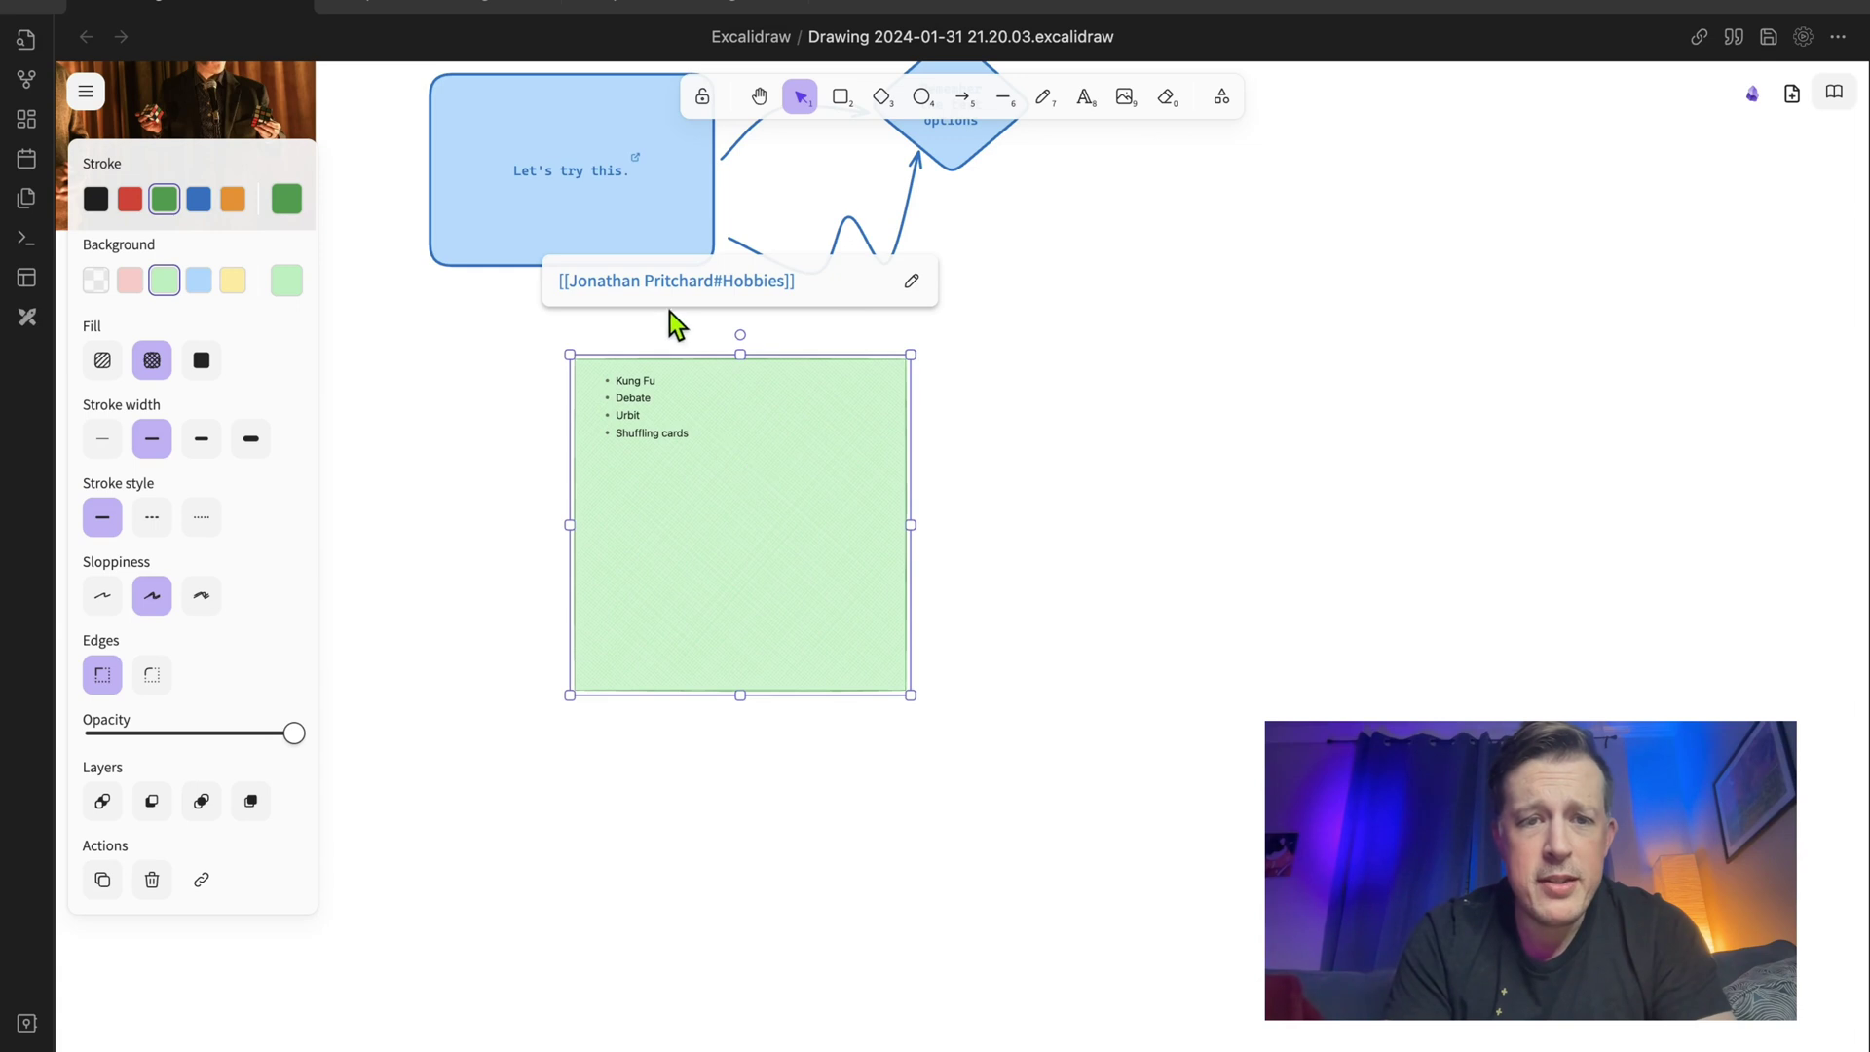
{"action": "left_click", "coordinate": [723, 288]}
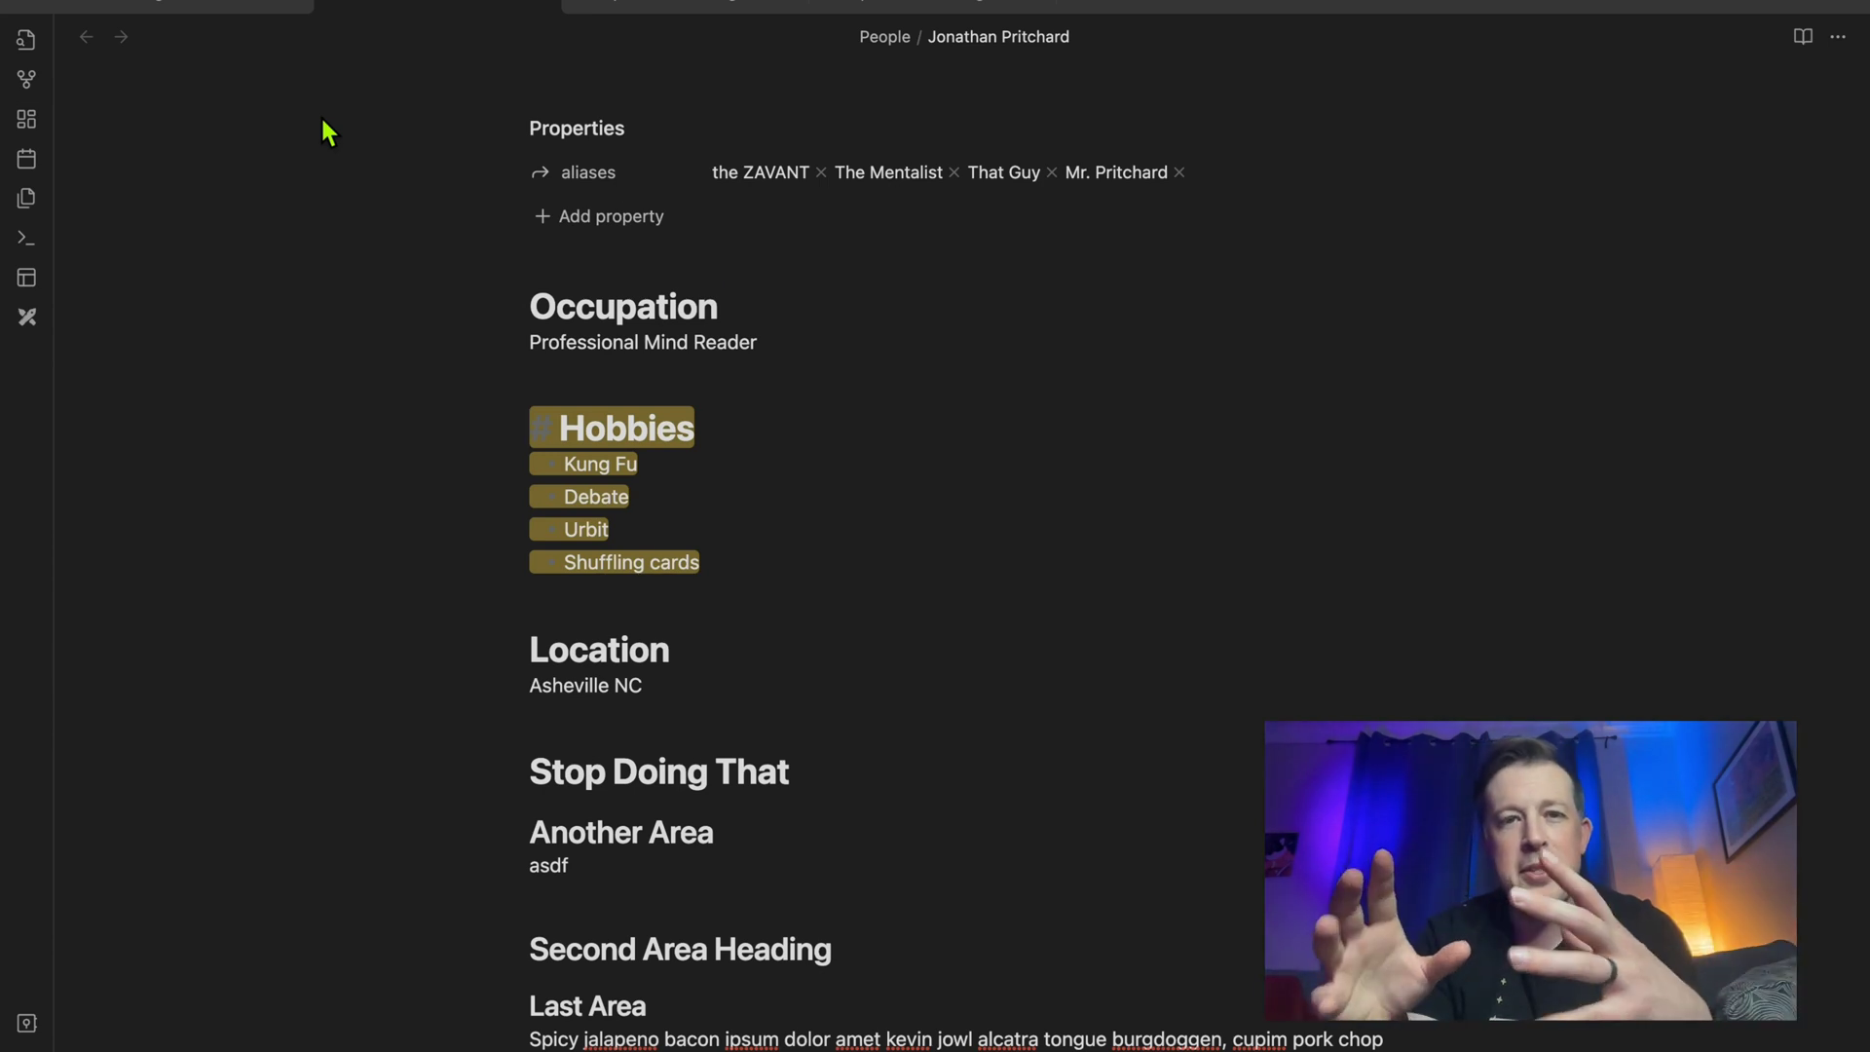
{"action": "left_click", "coordinate": [538, 2]}
{"action": "left_click", "coordinate": [995, 516]}
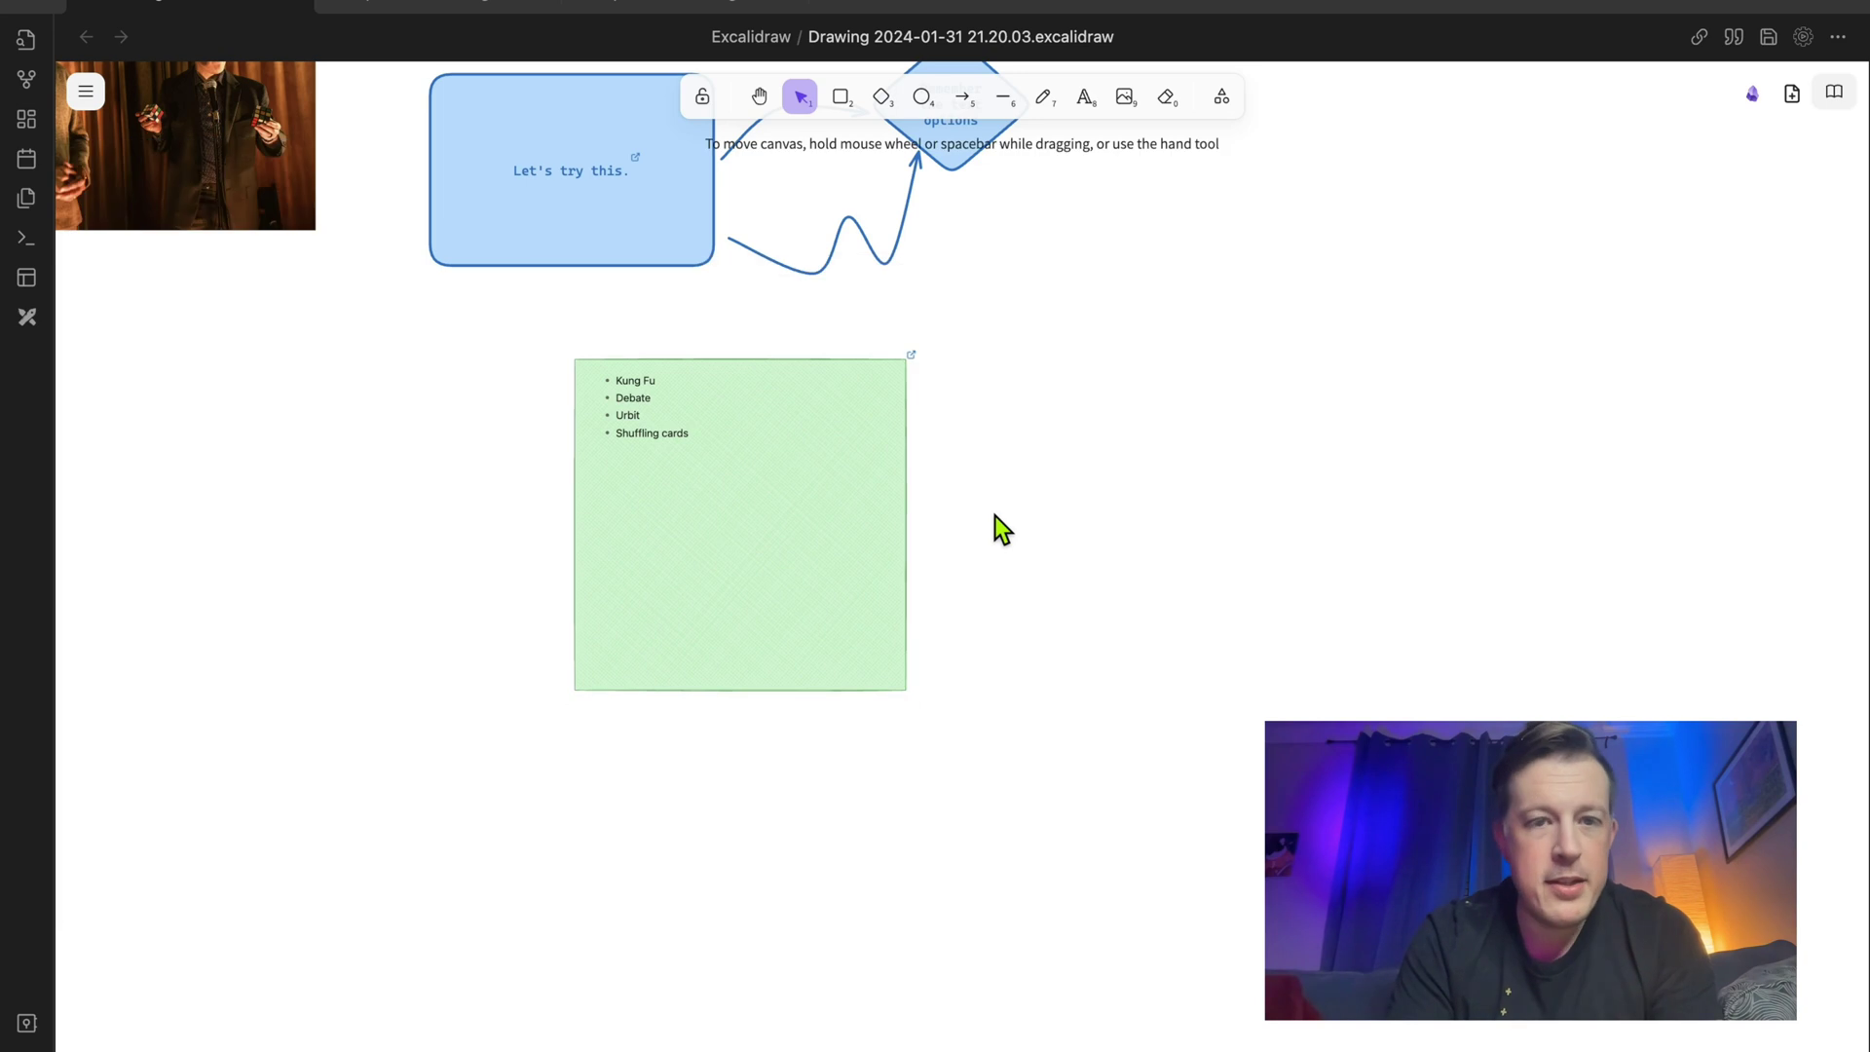
{"action": "scroll", "coordinate": [995, 516], "scroll_direction": "up", "scroll_amount": 5}
{"action": "scroll", "coordinate": [995, 516], "scroll_direction": "left", "scroll_amount": 5}
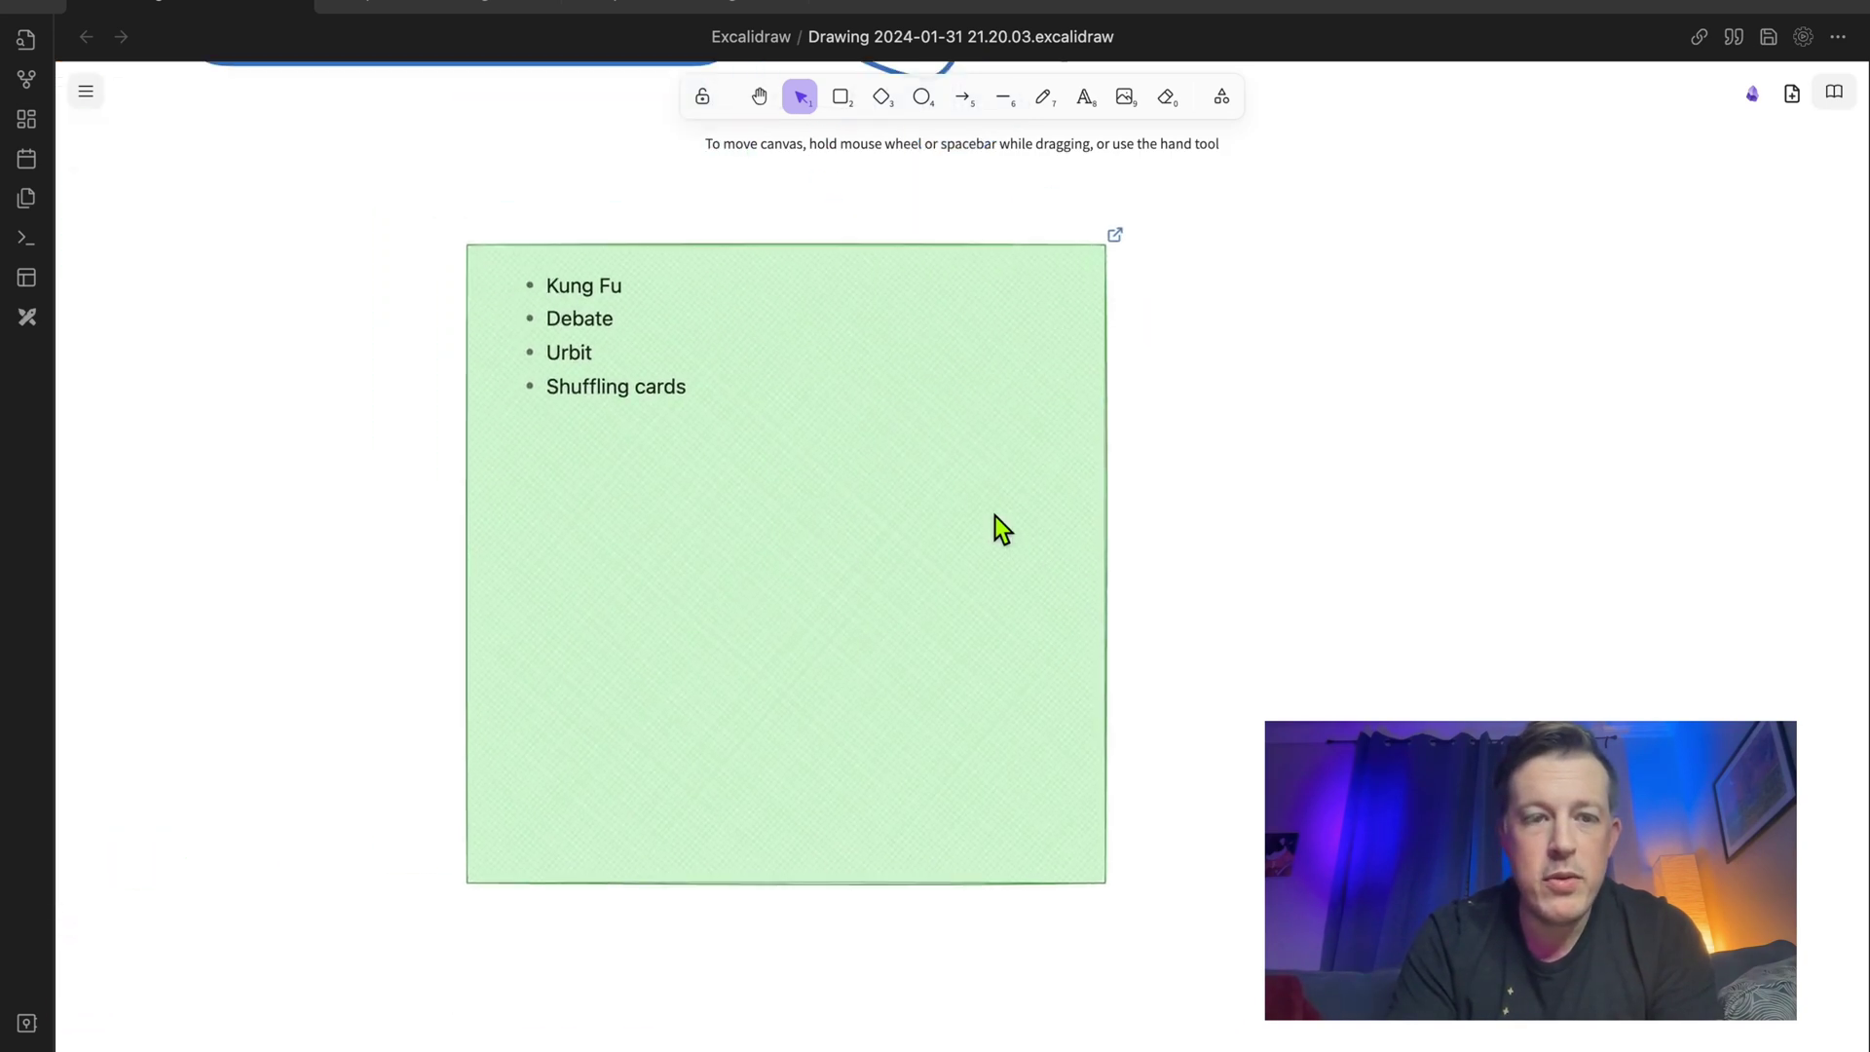
{"action": "scroll", "coordinate": [996, 516], "scroll_direction": "up", "scroll_amount": 3}
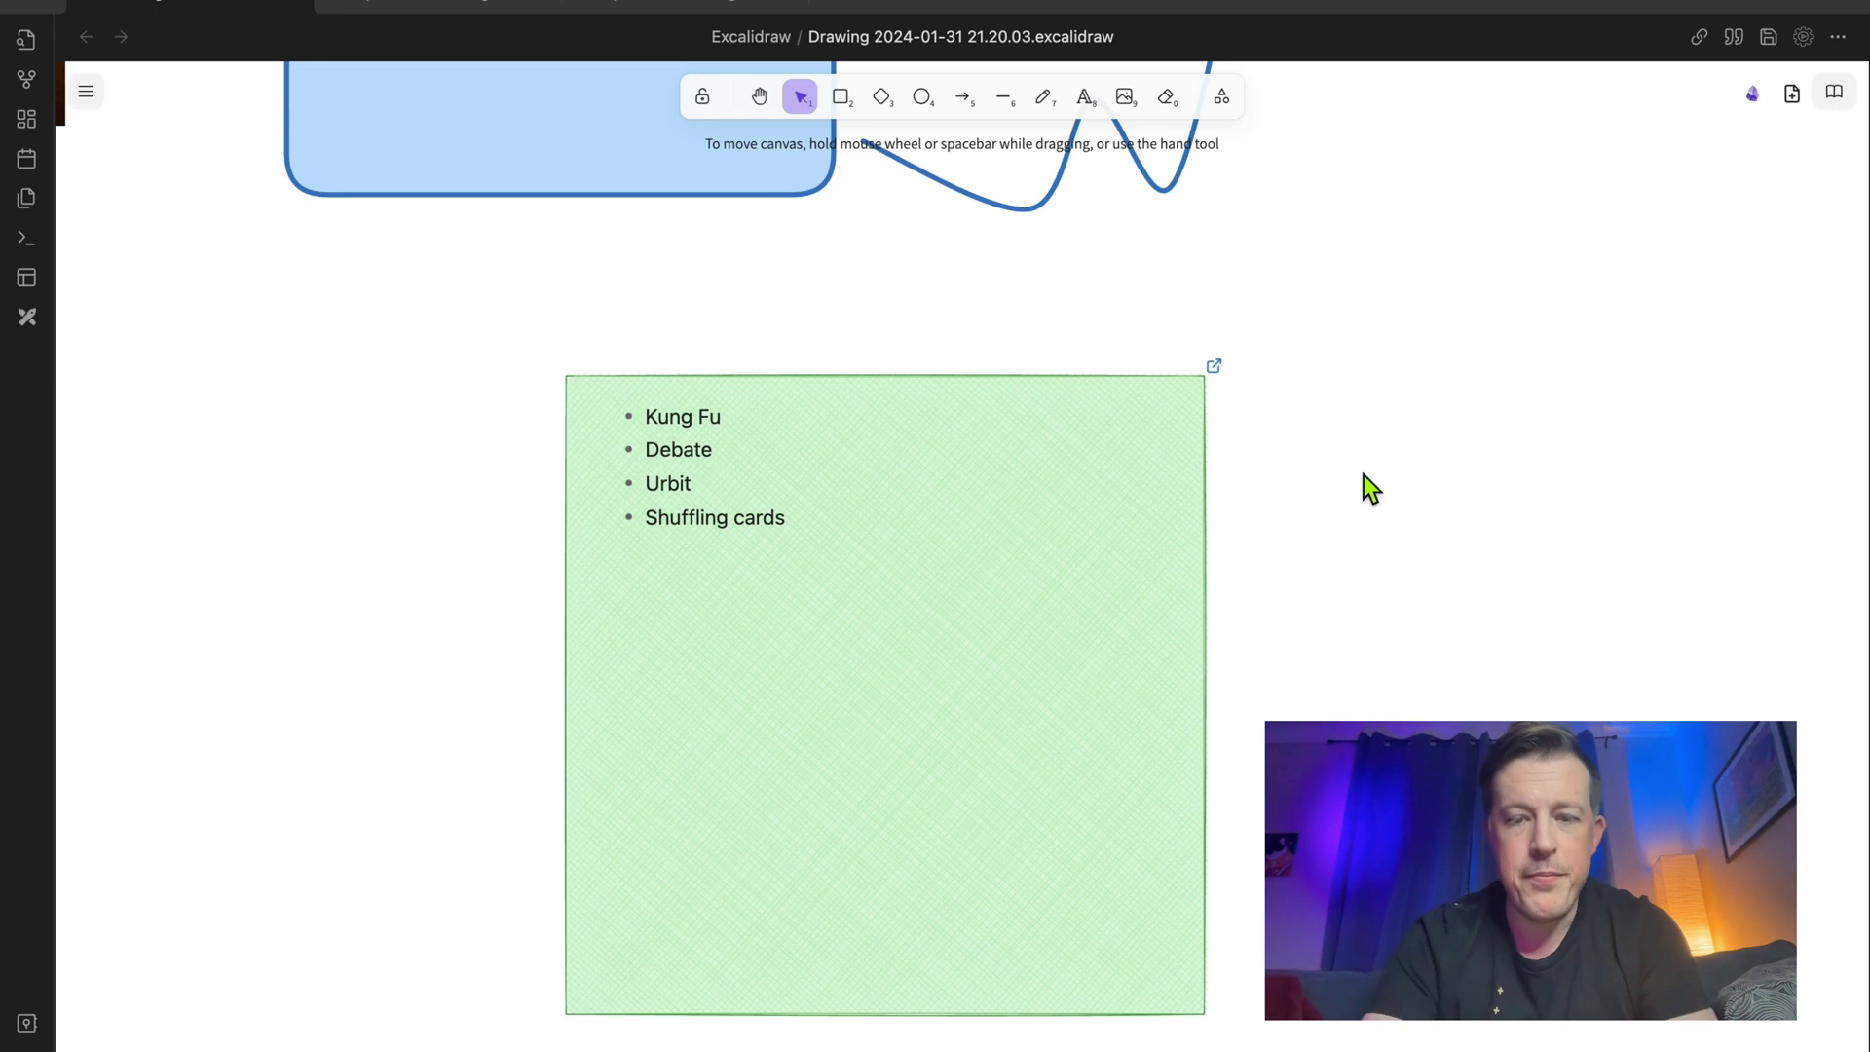
View the command palette and the Insert ANY file option for the empty canvas, dismissing both without inserting anything.
{"action": "key", "text": "super+p"}
{"action": "key", "text": "Escape"}
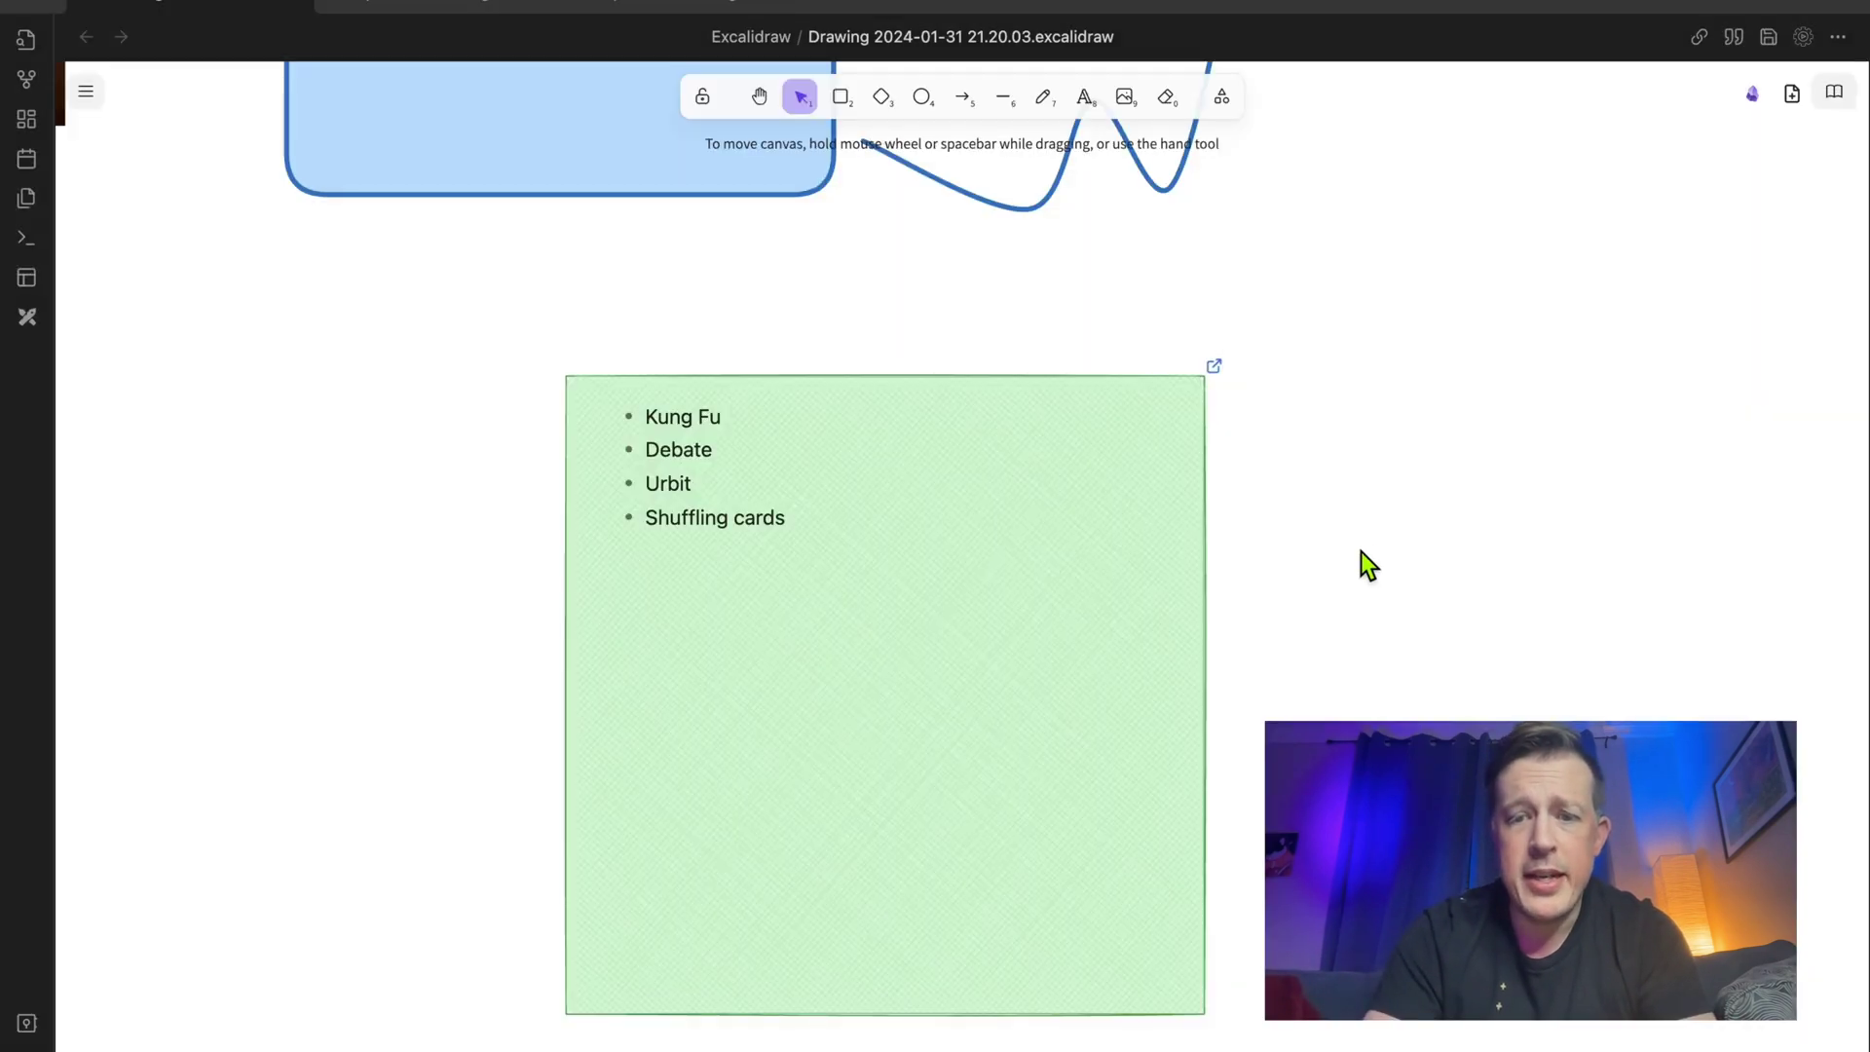
{"action": "right_click", "coordinate": [1359, 551]}
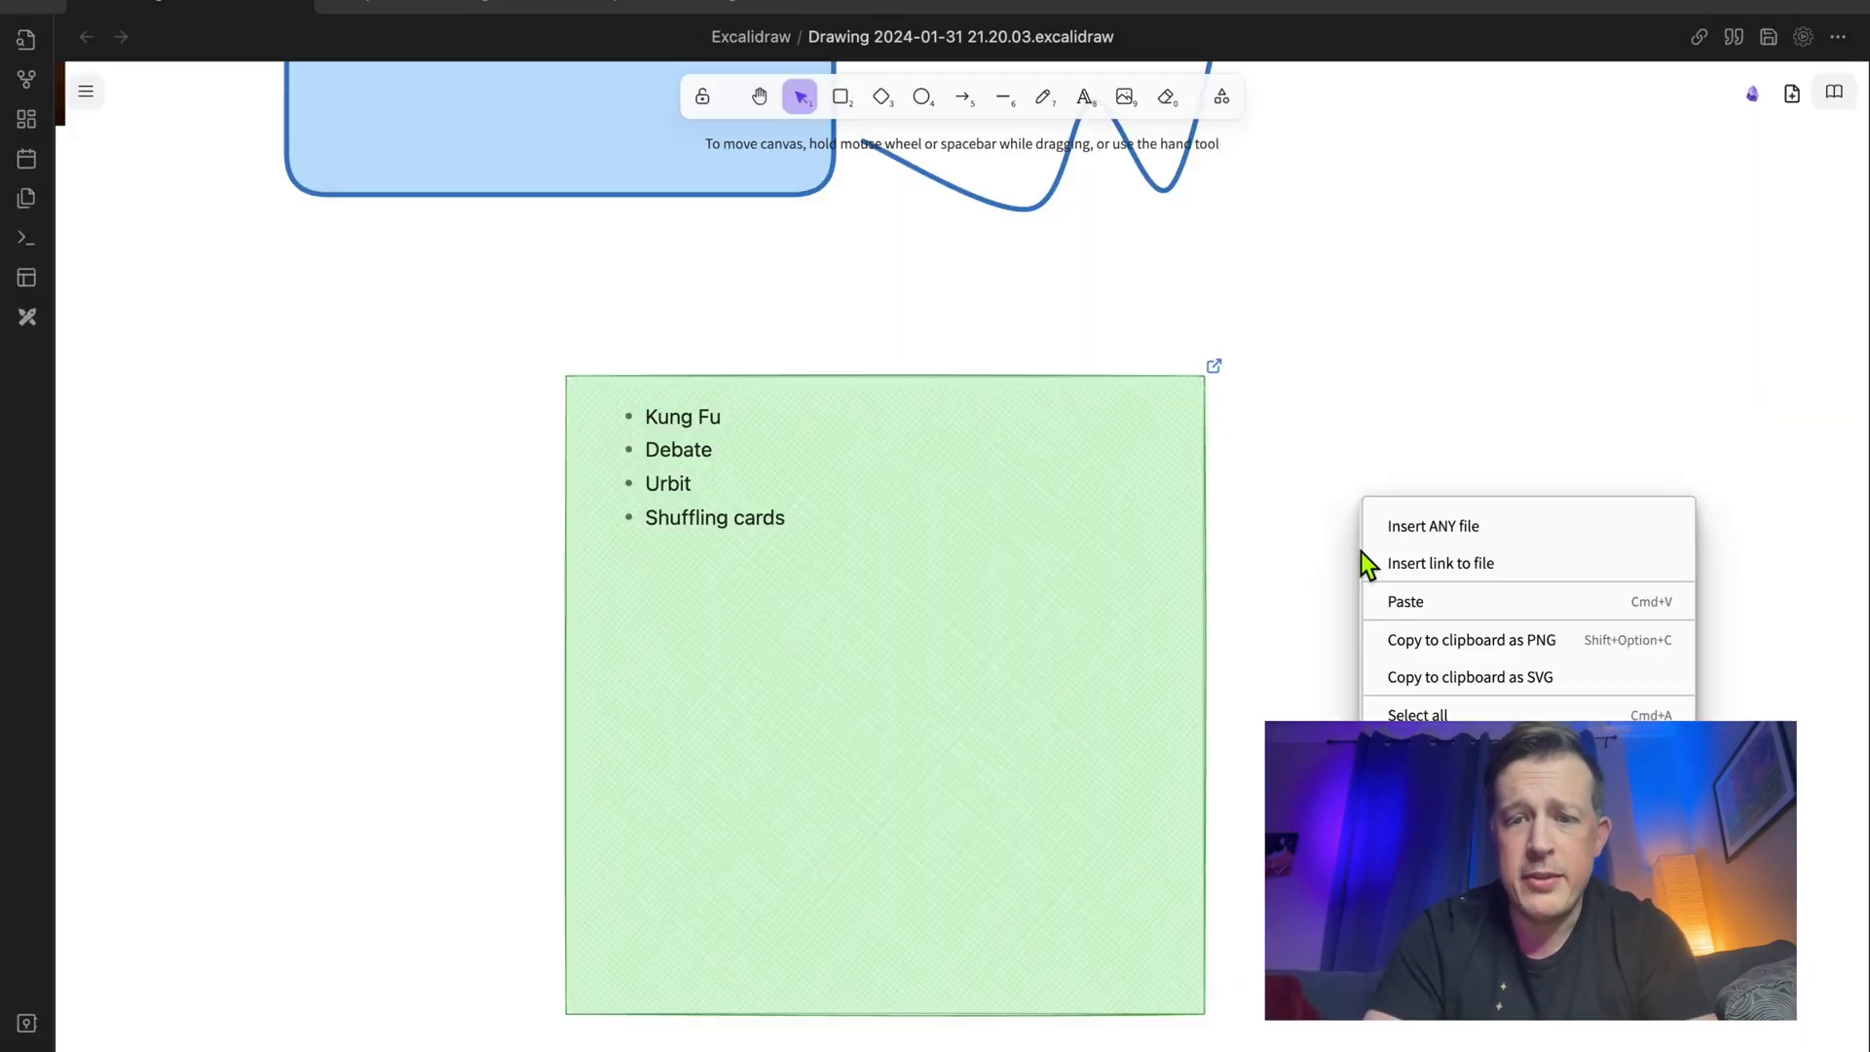
{"action": "left_click", "coordinate": [1431, 536]}
{"action": "key", "text": "Escape"}
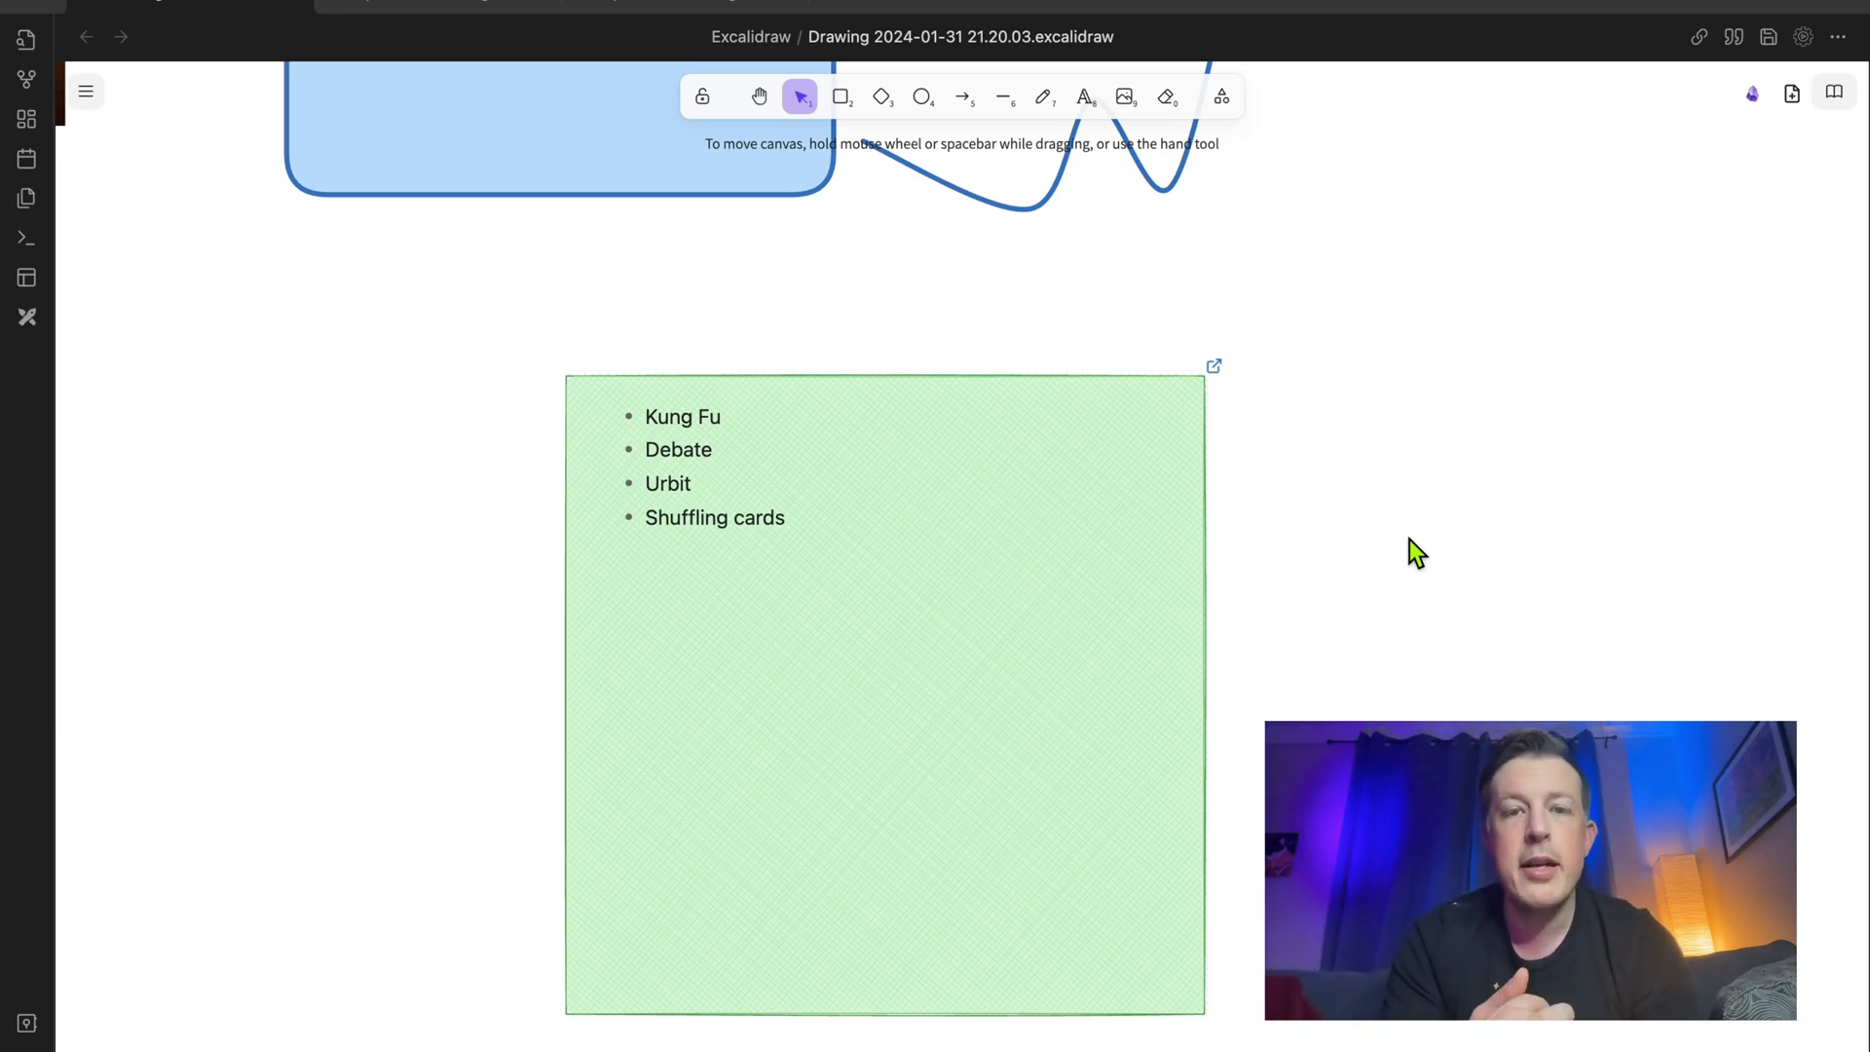
Open the public Excalidraw Libraries directory in the browser and examine the listed libraries from Christmas essentials to TTRPG Clocks.
{"action": "left_click", "coordinate": [1823, 109]}
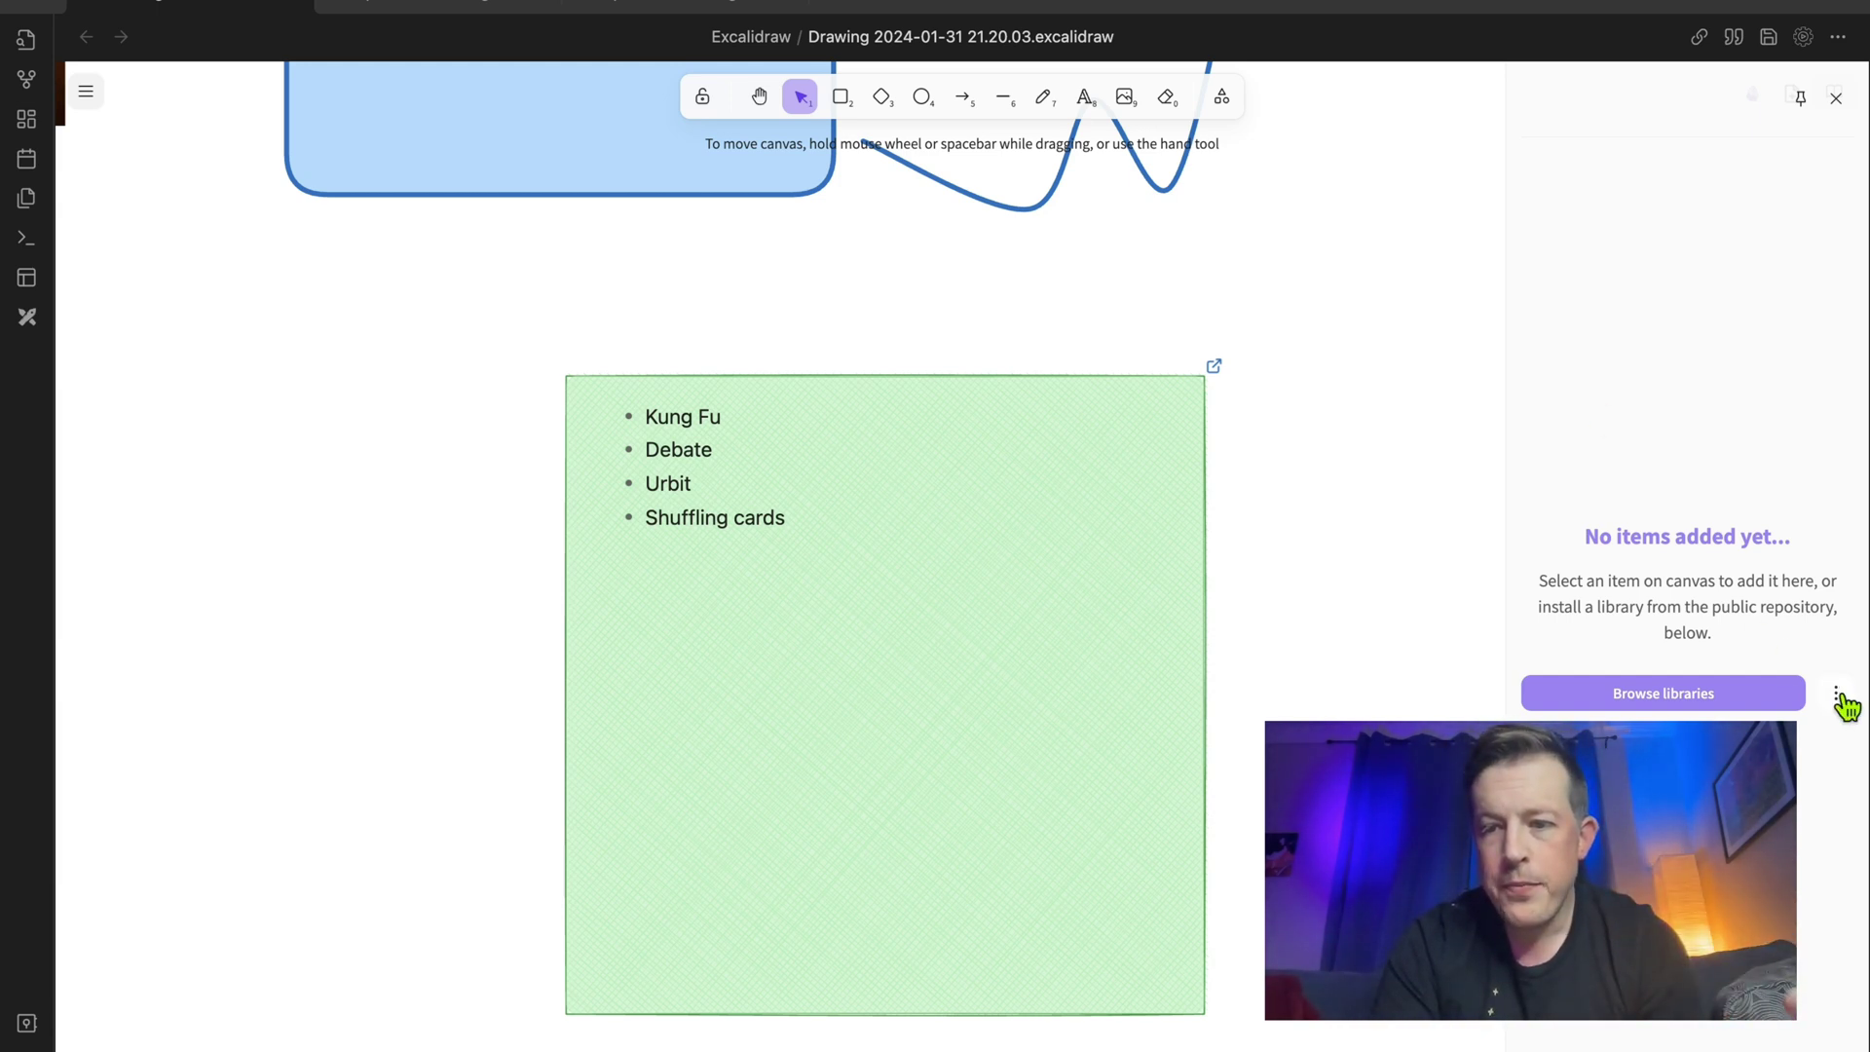
{"action": "left_click", "coordinate": [1748, 703]}
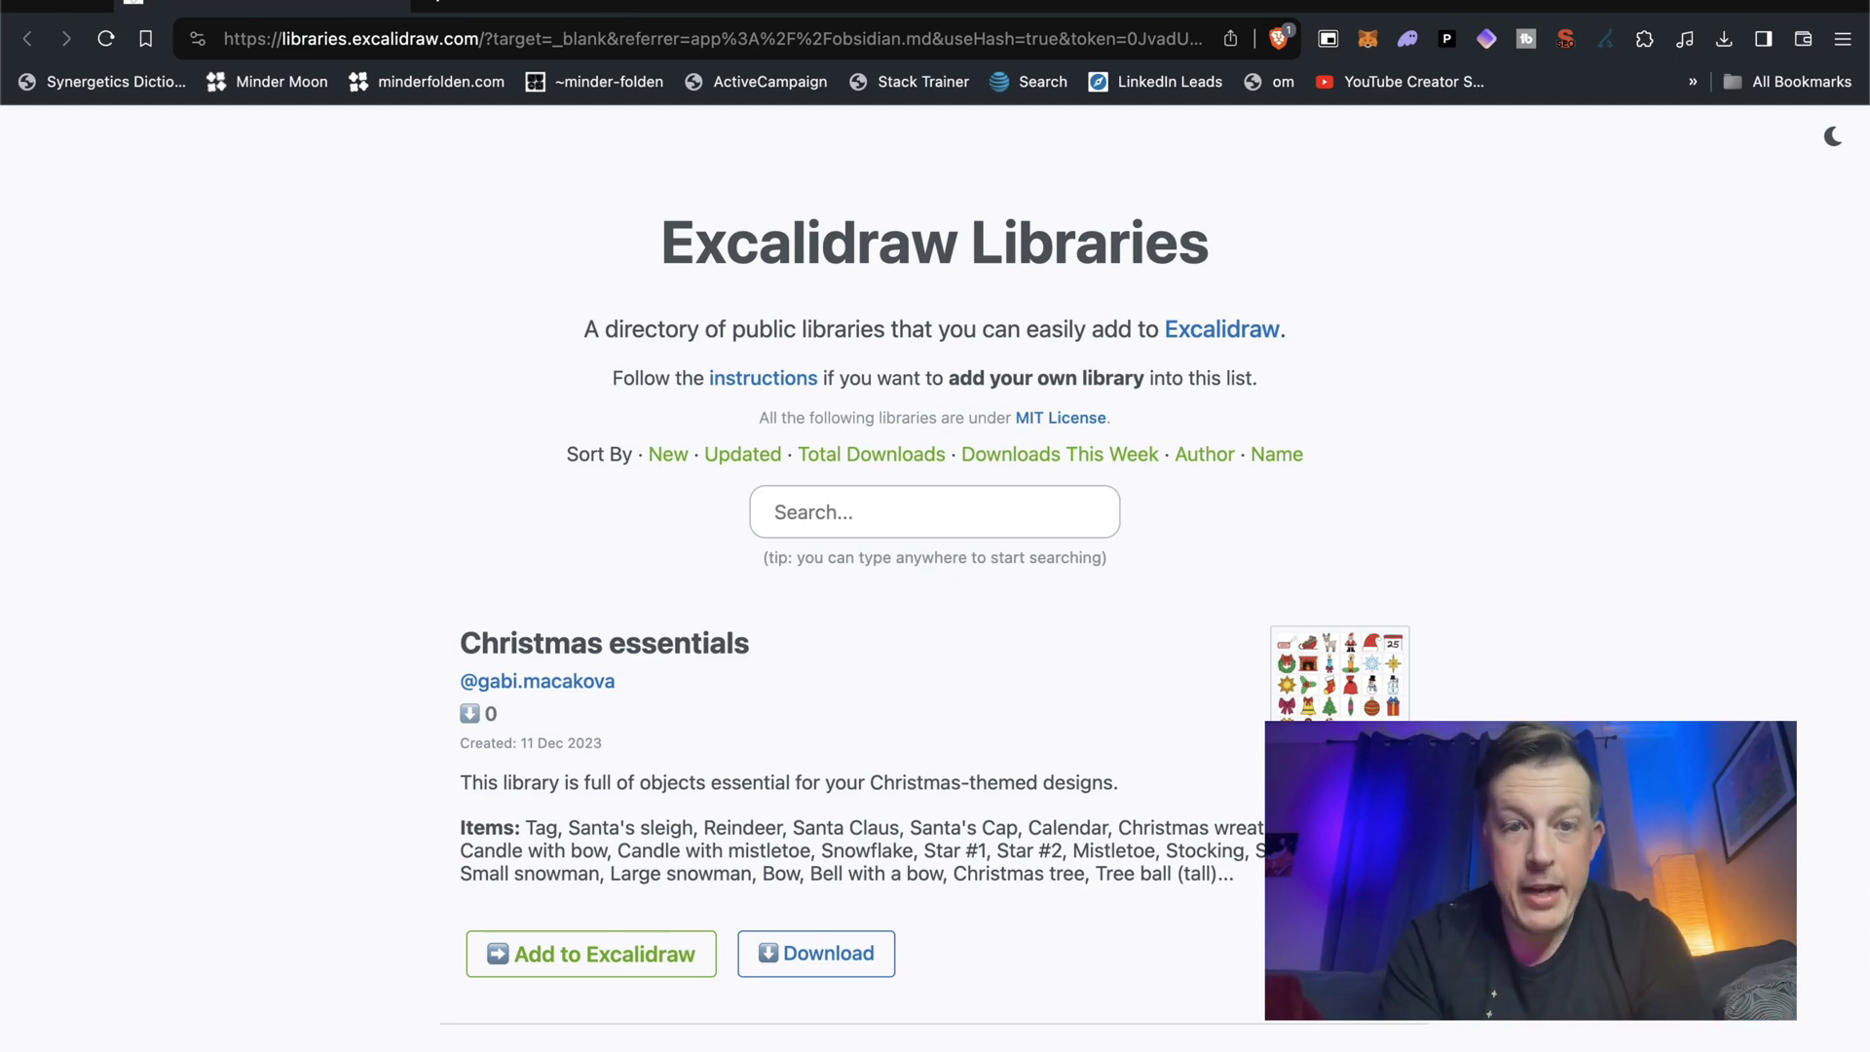
{"action": "scroll", "coordinate": [1459, 475], "scroll_direction": "down", "scroll_amount": 5}
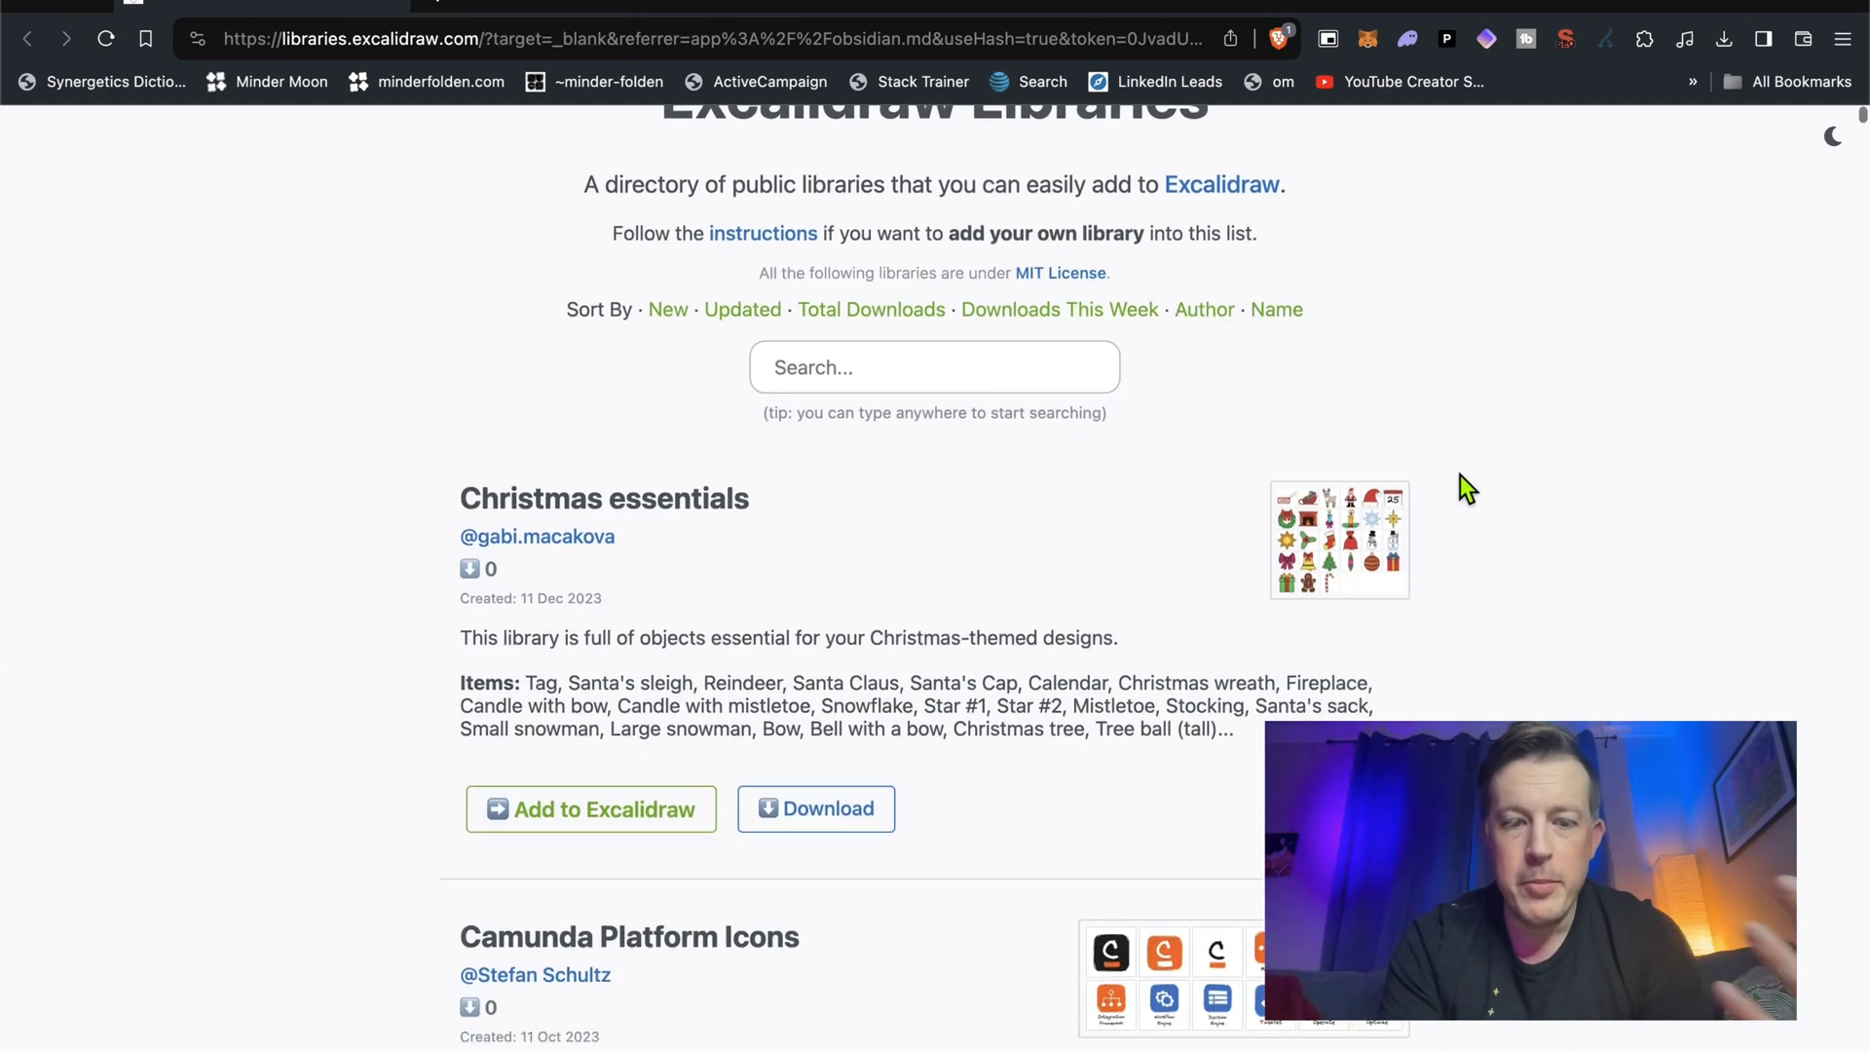
{"action": "scroll", "coordinate": [1459, 475], "scroll_direction": "down", "scroll_amount": 9}
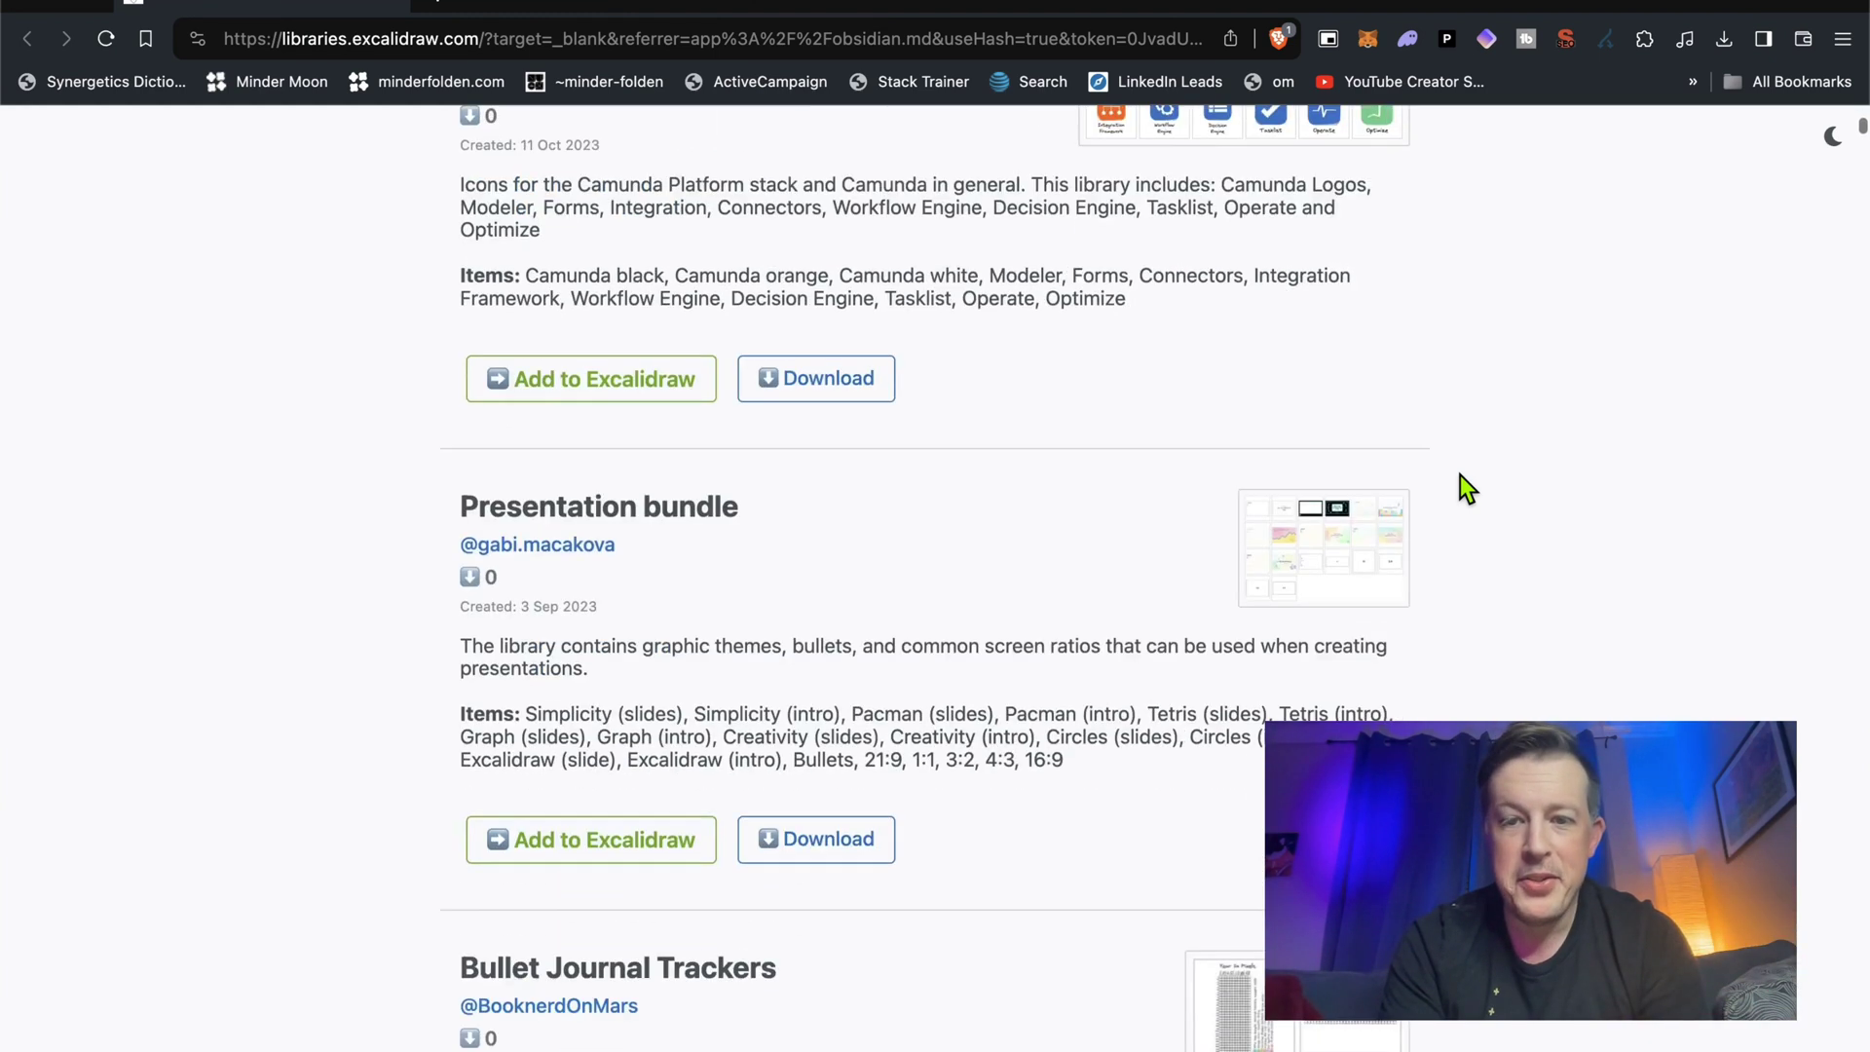
{"action": "scroll", "coordinate": [1459, 486], "scroll_direction": "down", "scroll_amount": 1}
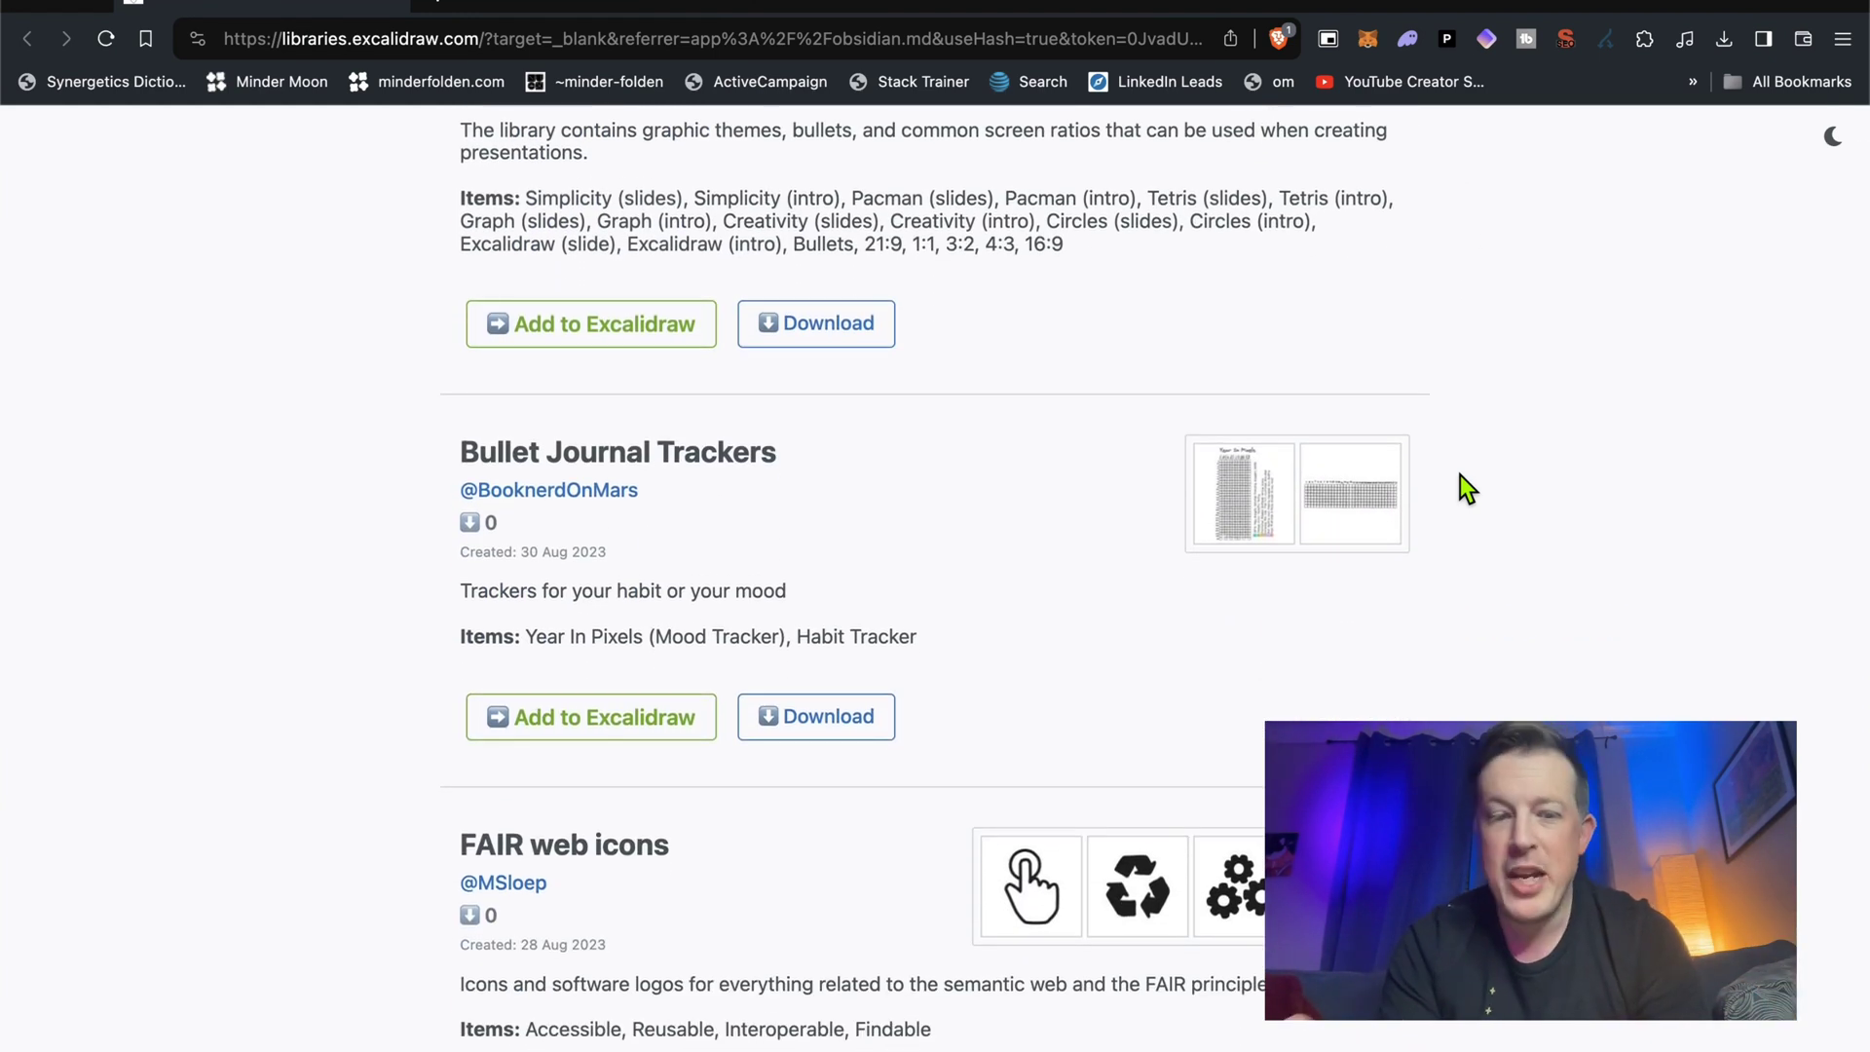
{"action": "scroll", "coordinate": [1459, 475], "scroll_direction": "down", "scroll_amount": 11}
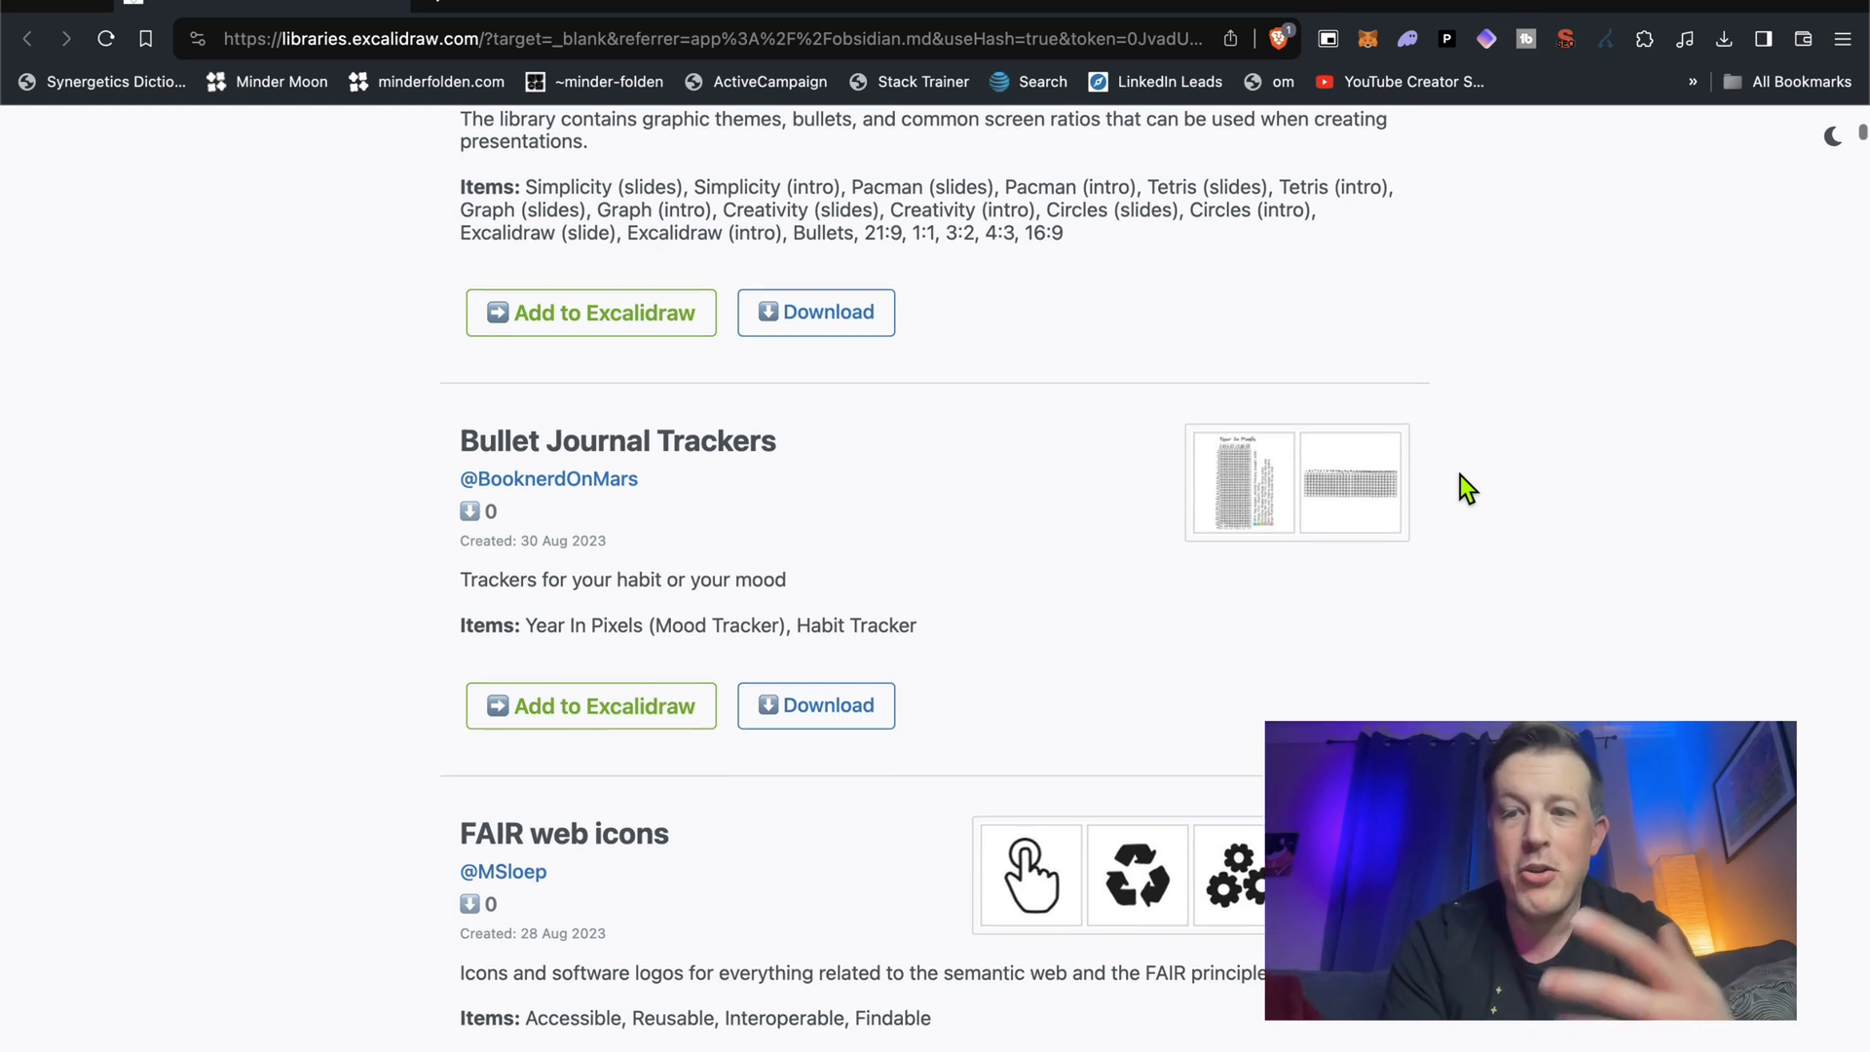
{"action": "scroll", "coordinate": [1459, 481], "scroll_direction": "down", "scroll_amount": 9}
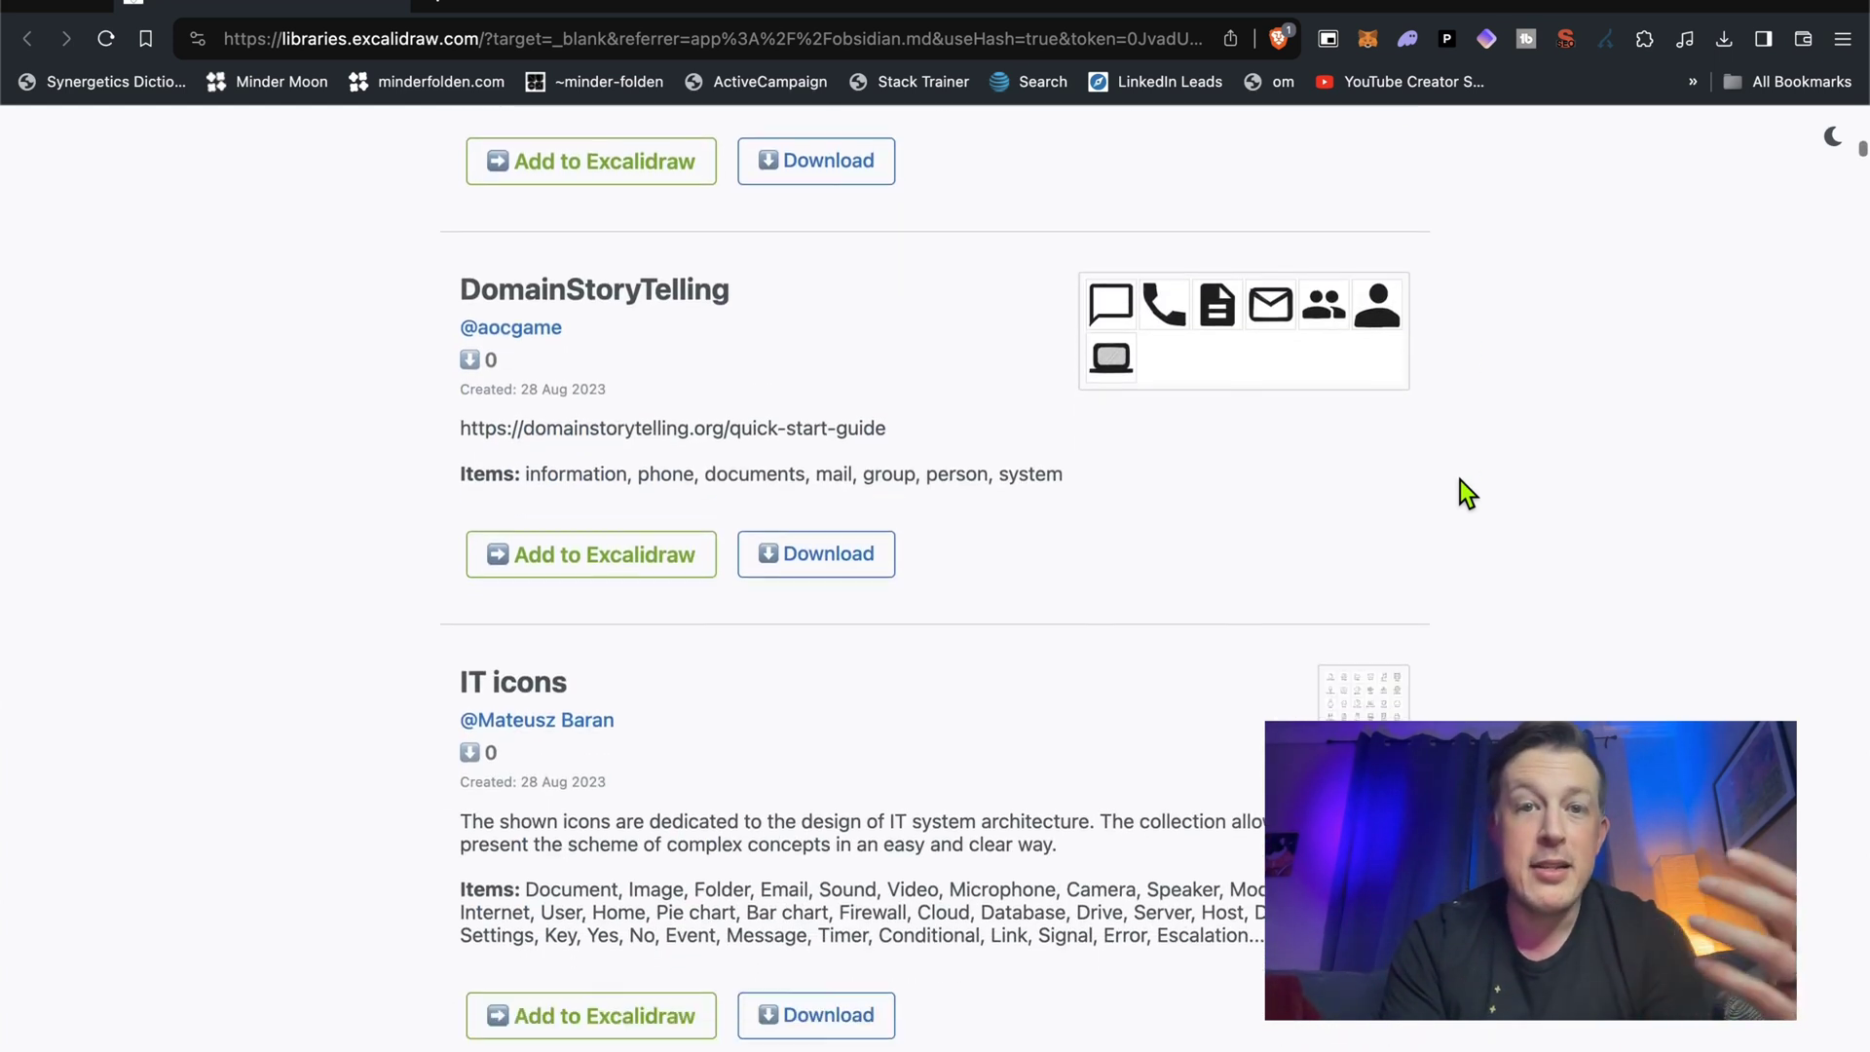
{"action": "scroll", "coordinate": [1459, 481], "scroll_direction": "down", "scroll_amount": 10}
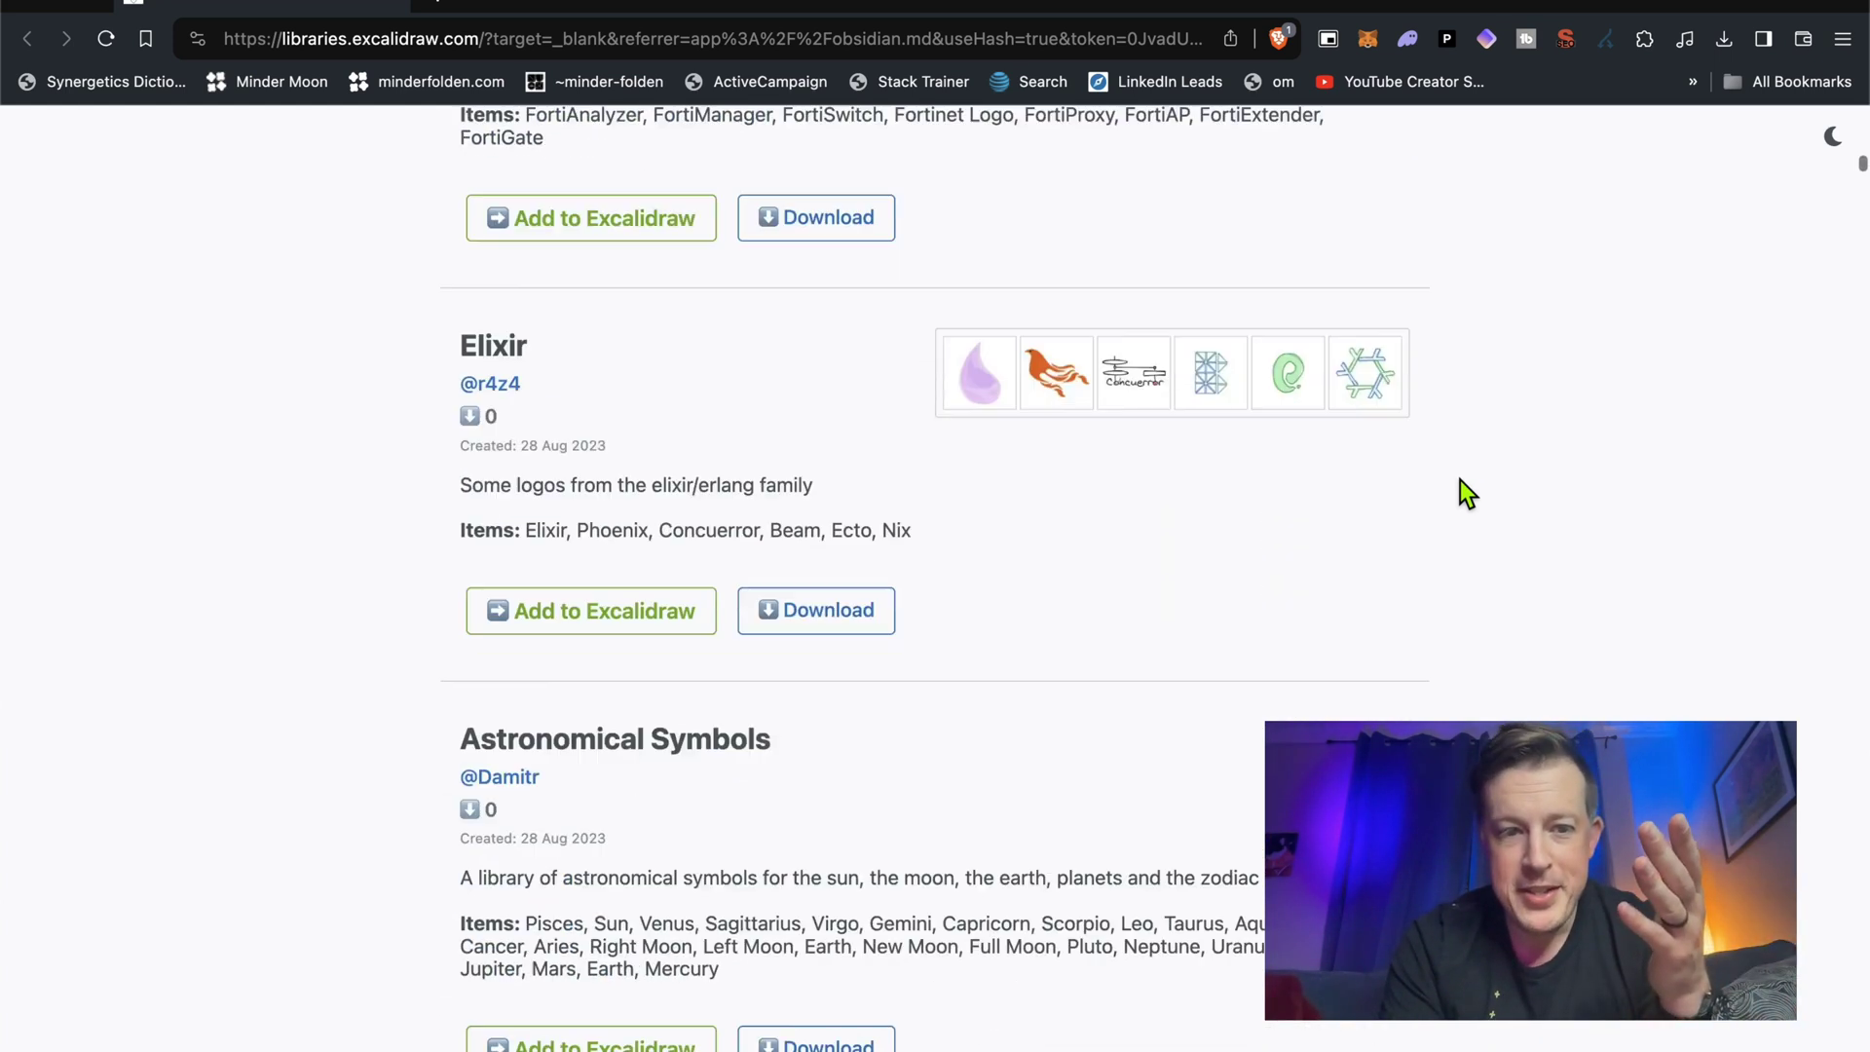
{"action": "scroll", "coordinate": [1459, 481], "scroll_direction": "down", "scroll_amount": 10}
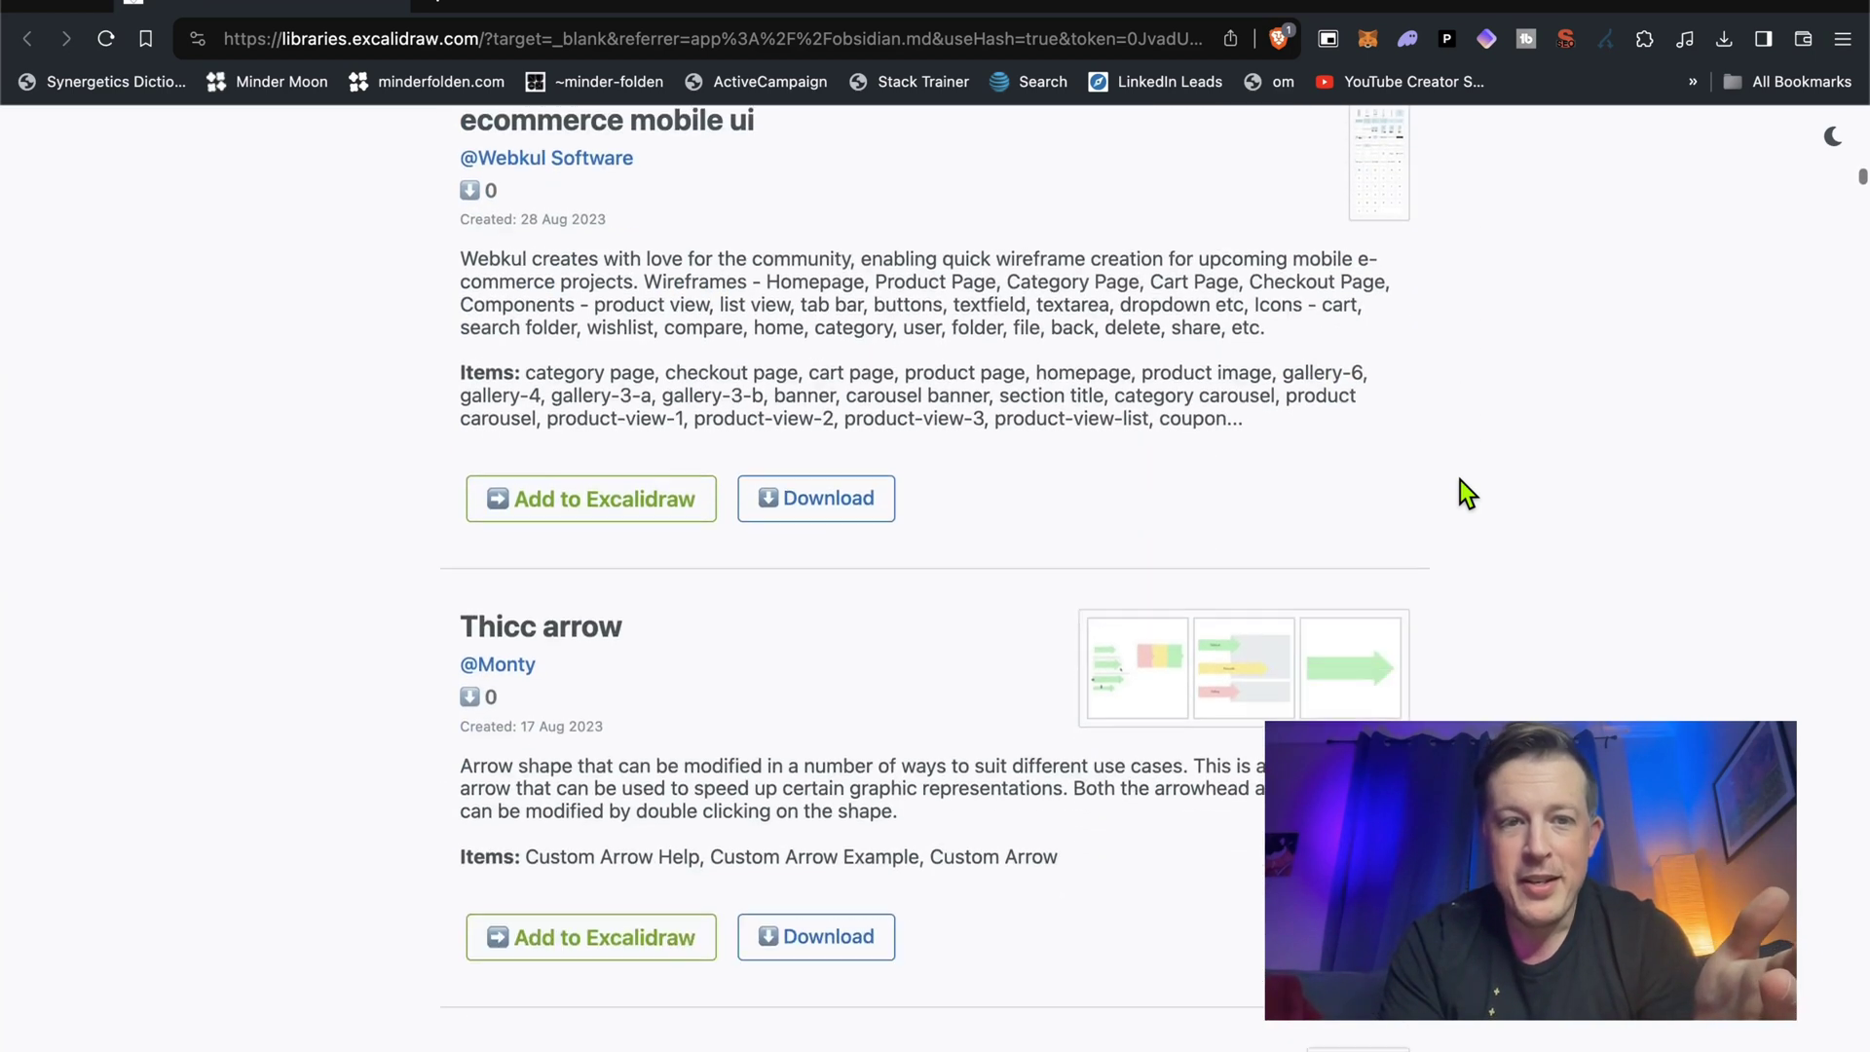
{"action": "scroll", "coordinate": [1459, 481], "scroll_direction": "down", "scroll_amount": 5}
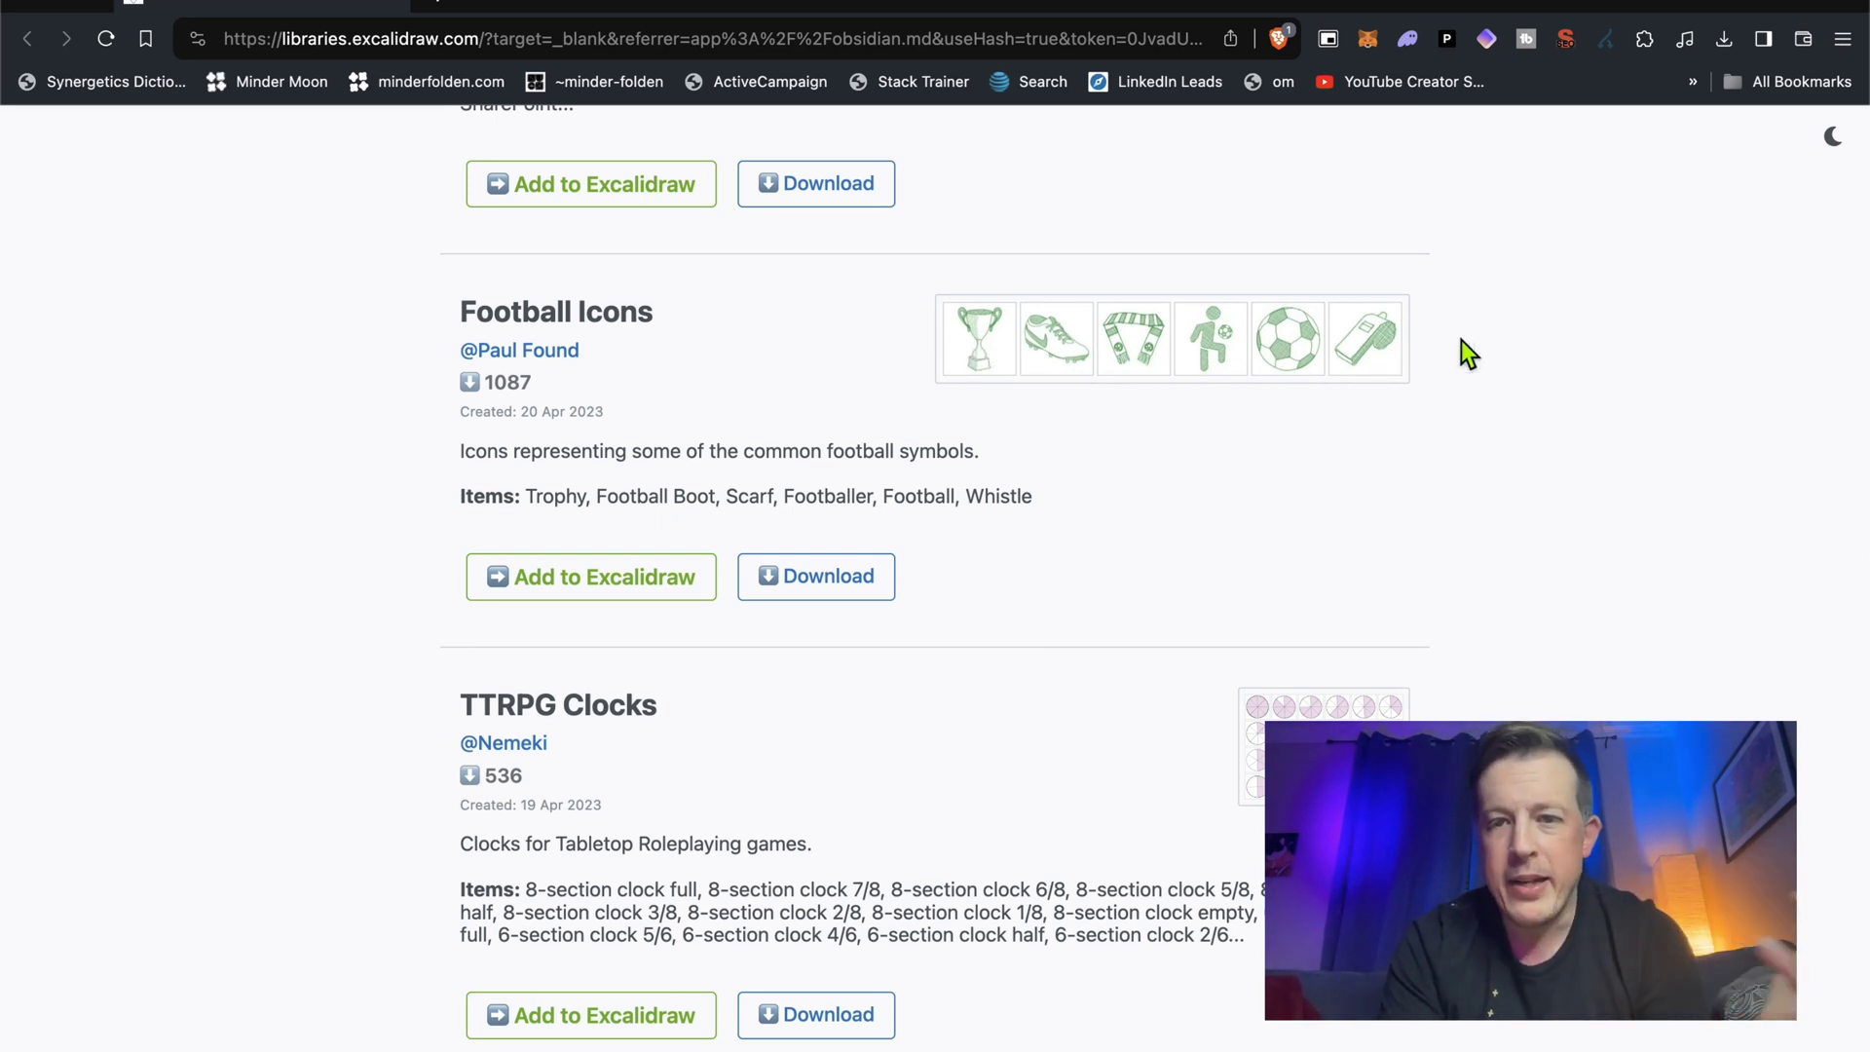
Examine the public library listings from TTRPG Clocks through stick figures, ELK Stack and Clouds to Wardley Mapping Canvas.
{"action": "scroll", "coordinate": [1562, 336], "scroll_direction": "down", "scroll_amount": 4}
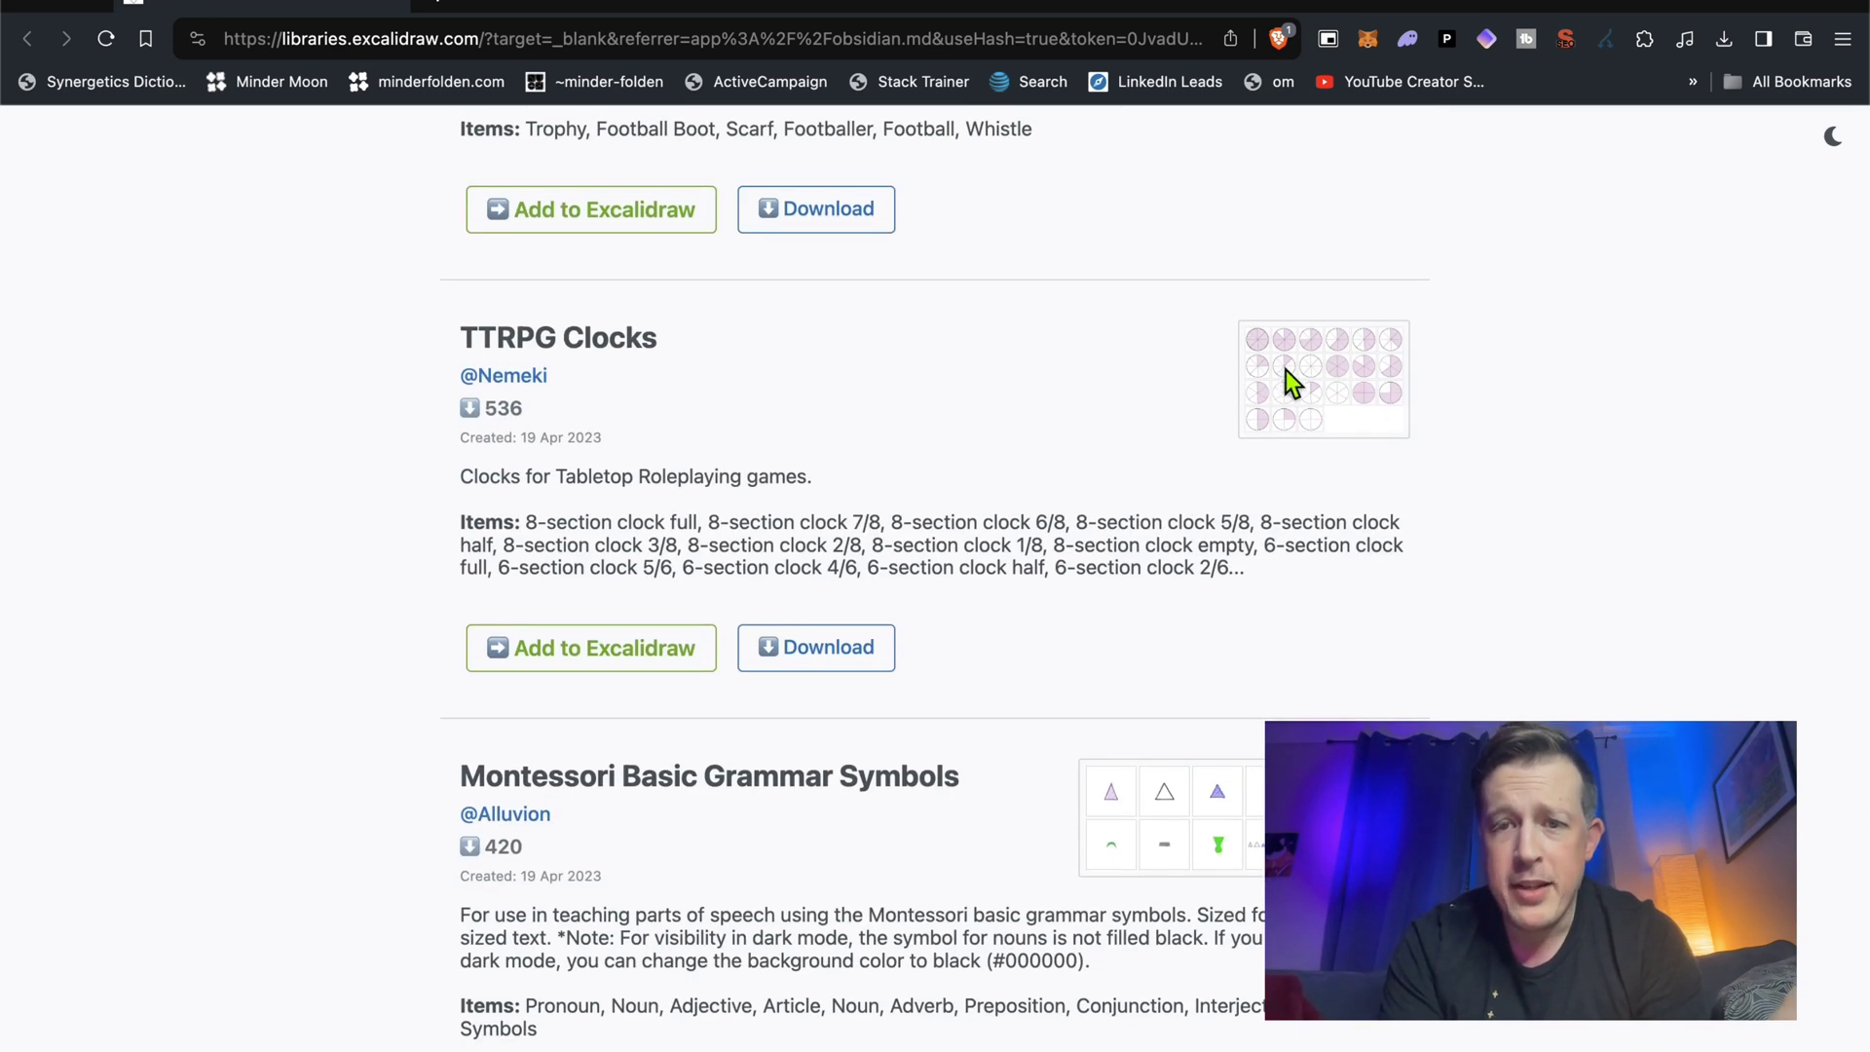
{"action": "scroll", "coordinate": [1326, 371], "scroll_direction": "down", "scroll_amount": 4}
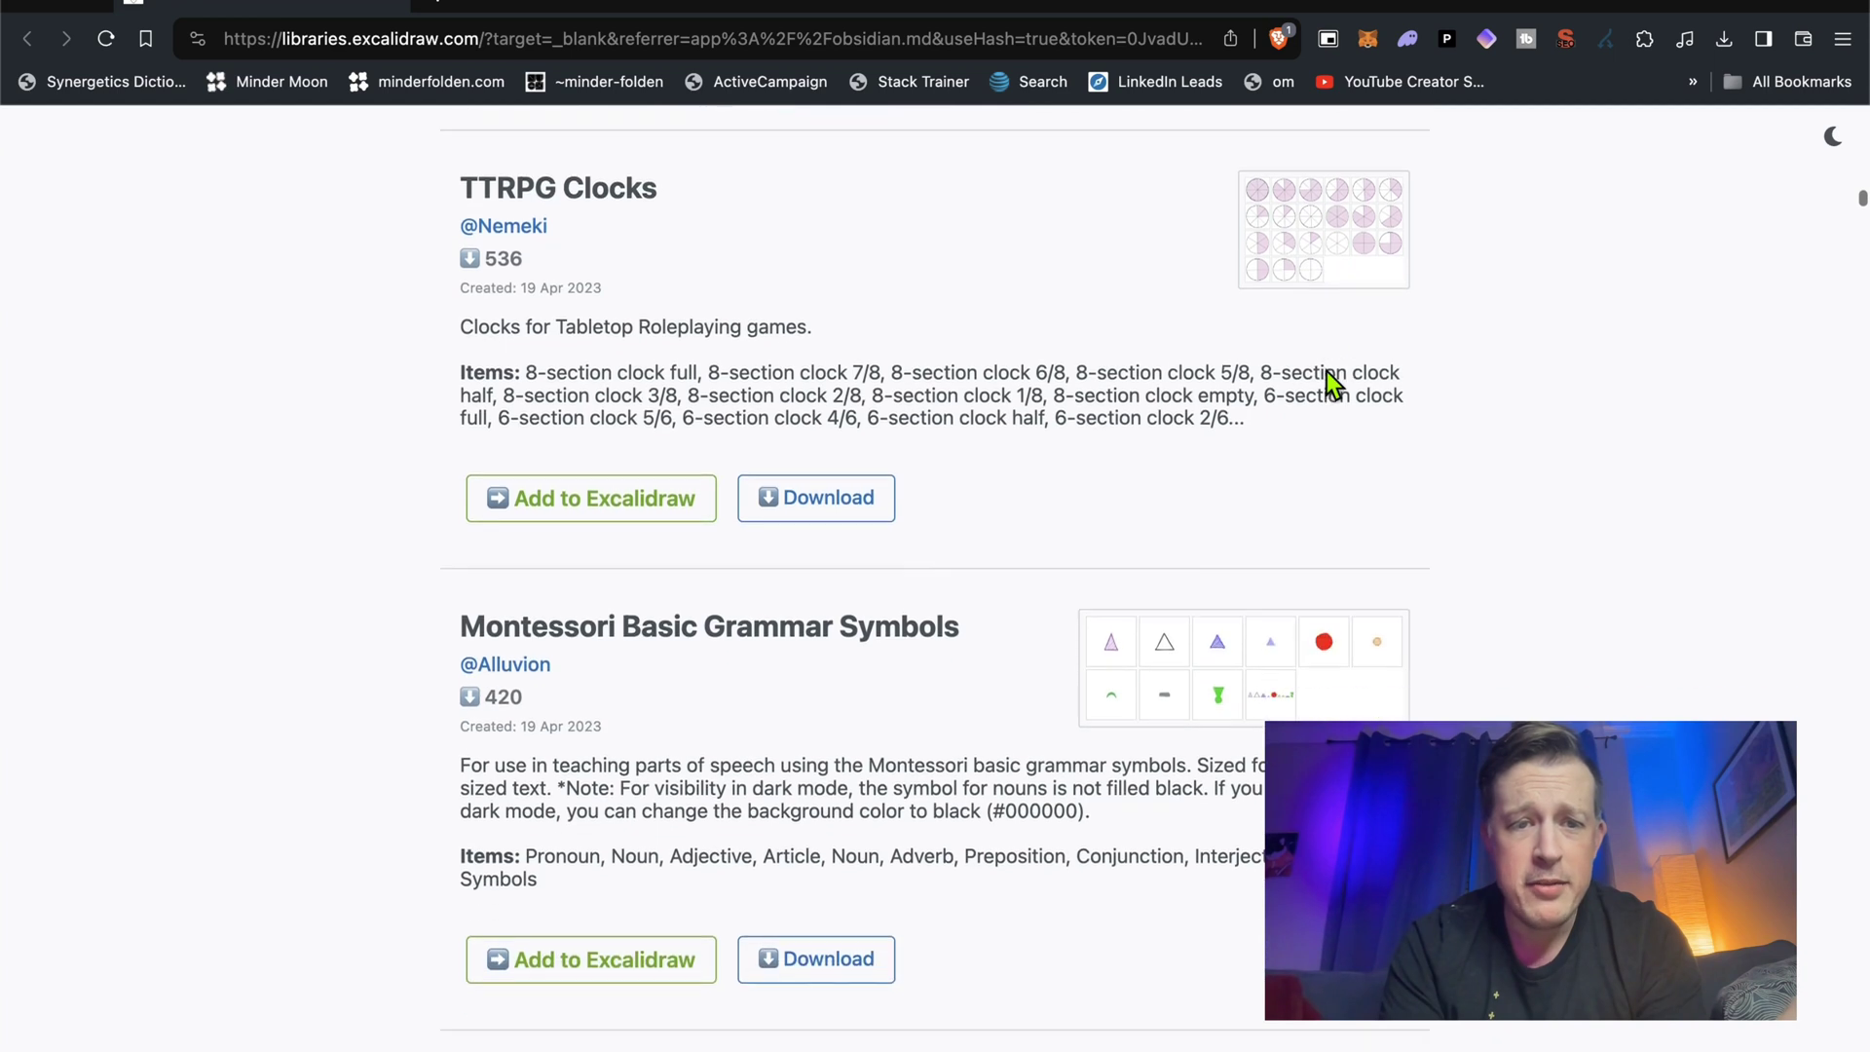
{"action": "scroll", "coordinate": [1326, 371], "scroll_direction": "down", "scroll_amount": 1}
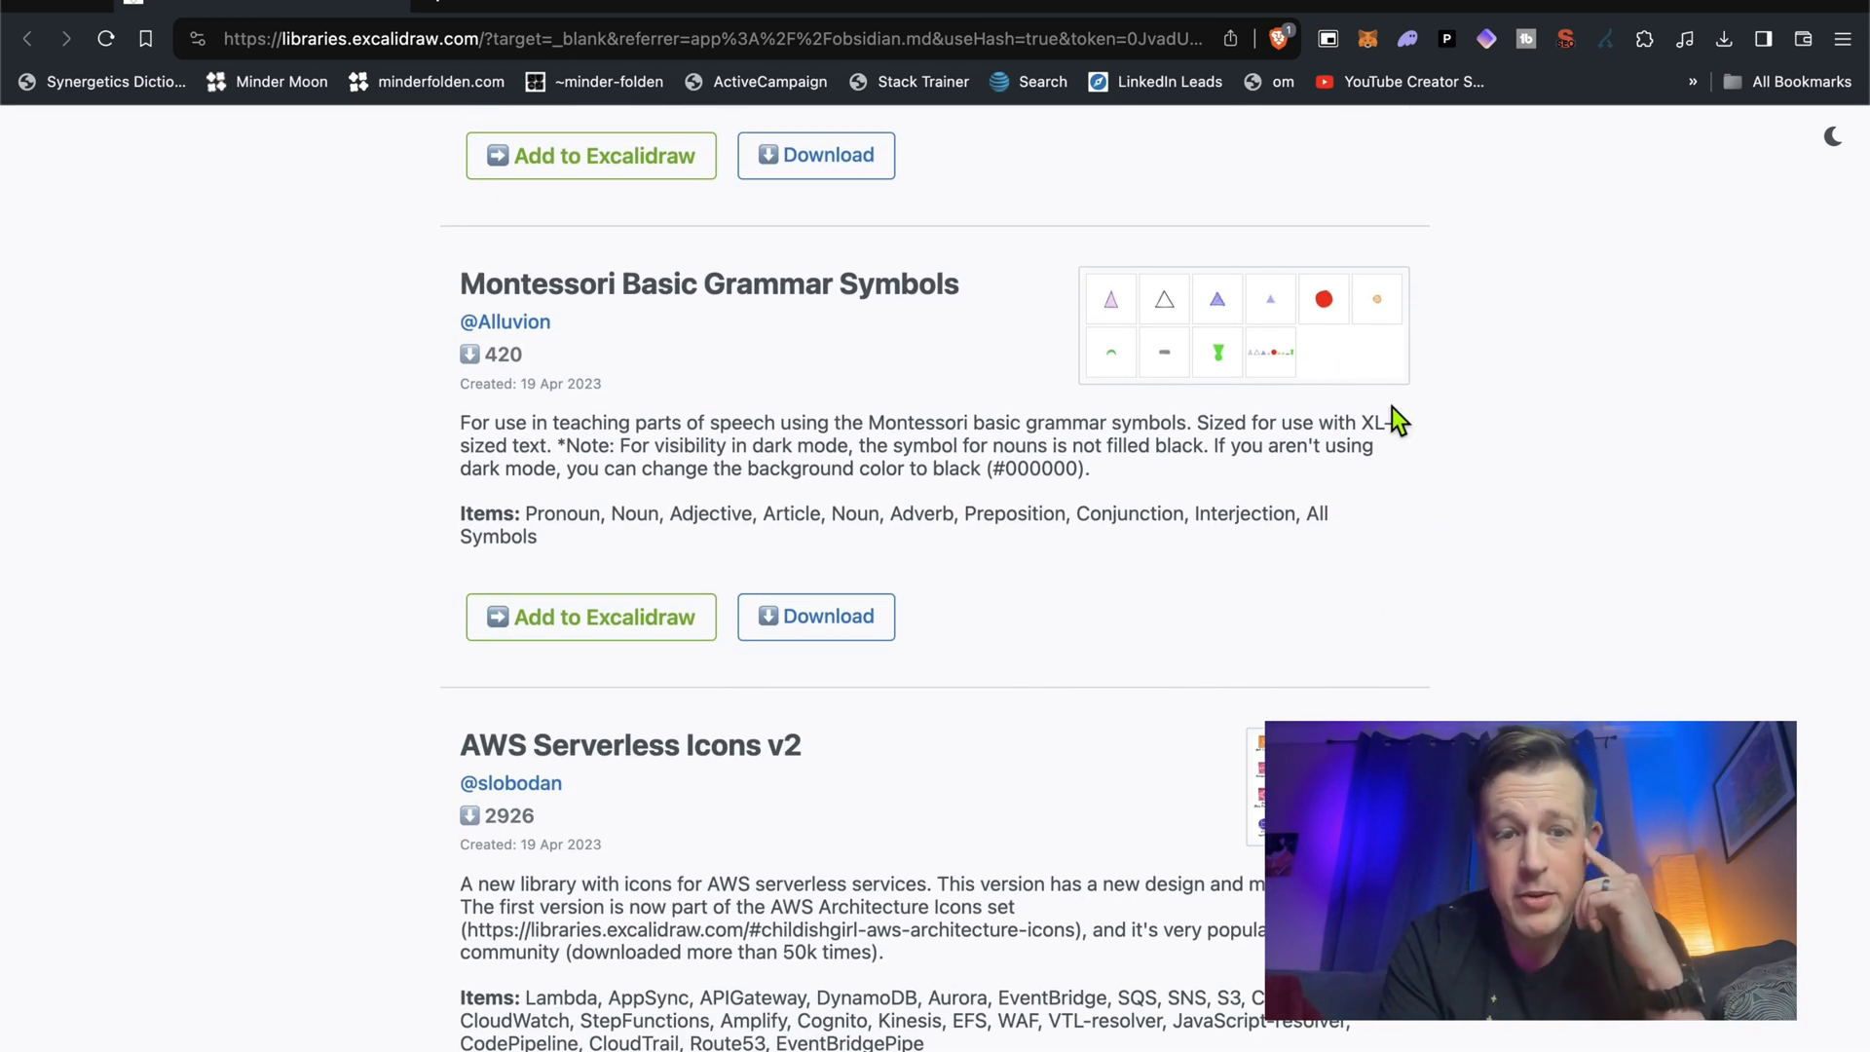
{"action": "scroll", "coordinate": [1511, 471], "scroll_direction": "down", "scroll_amount": 10}
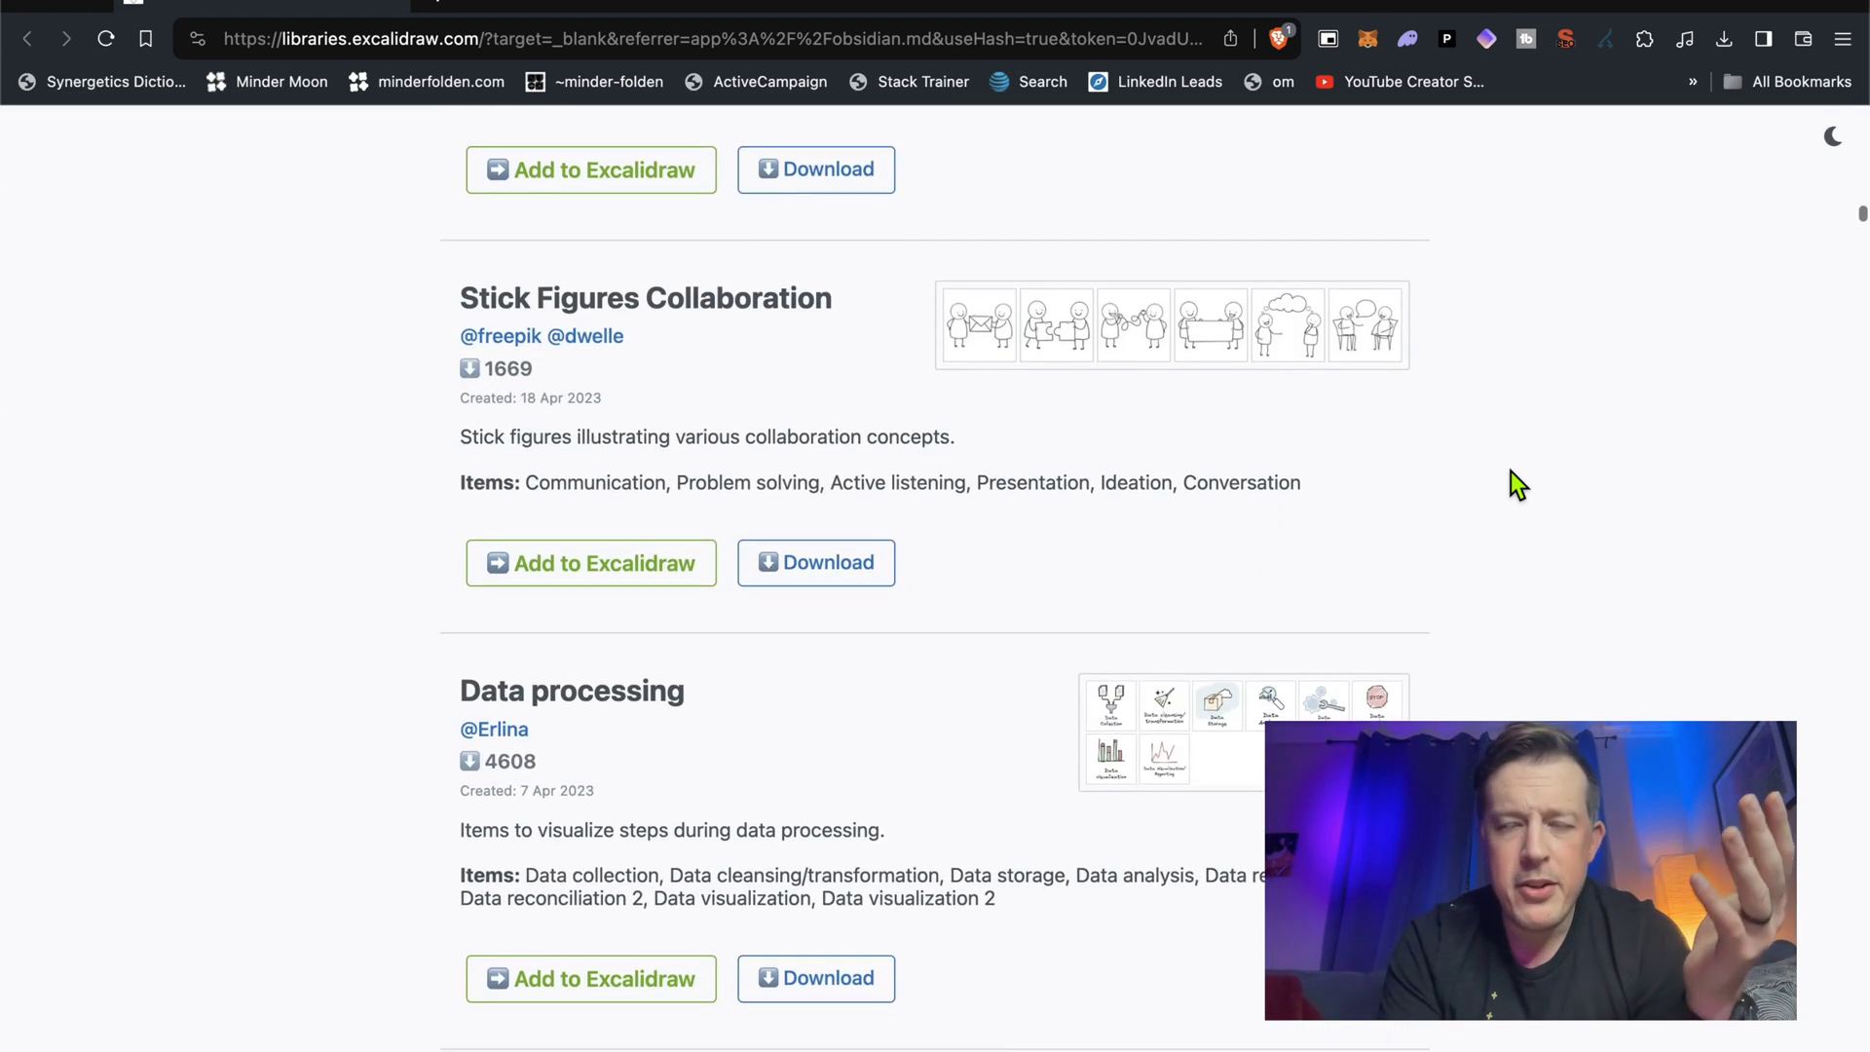
{"action": "scroll", "coordinate": [1428, 412], "scroll_direction": "down", "scroll_amount": 20}
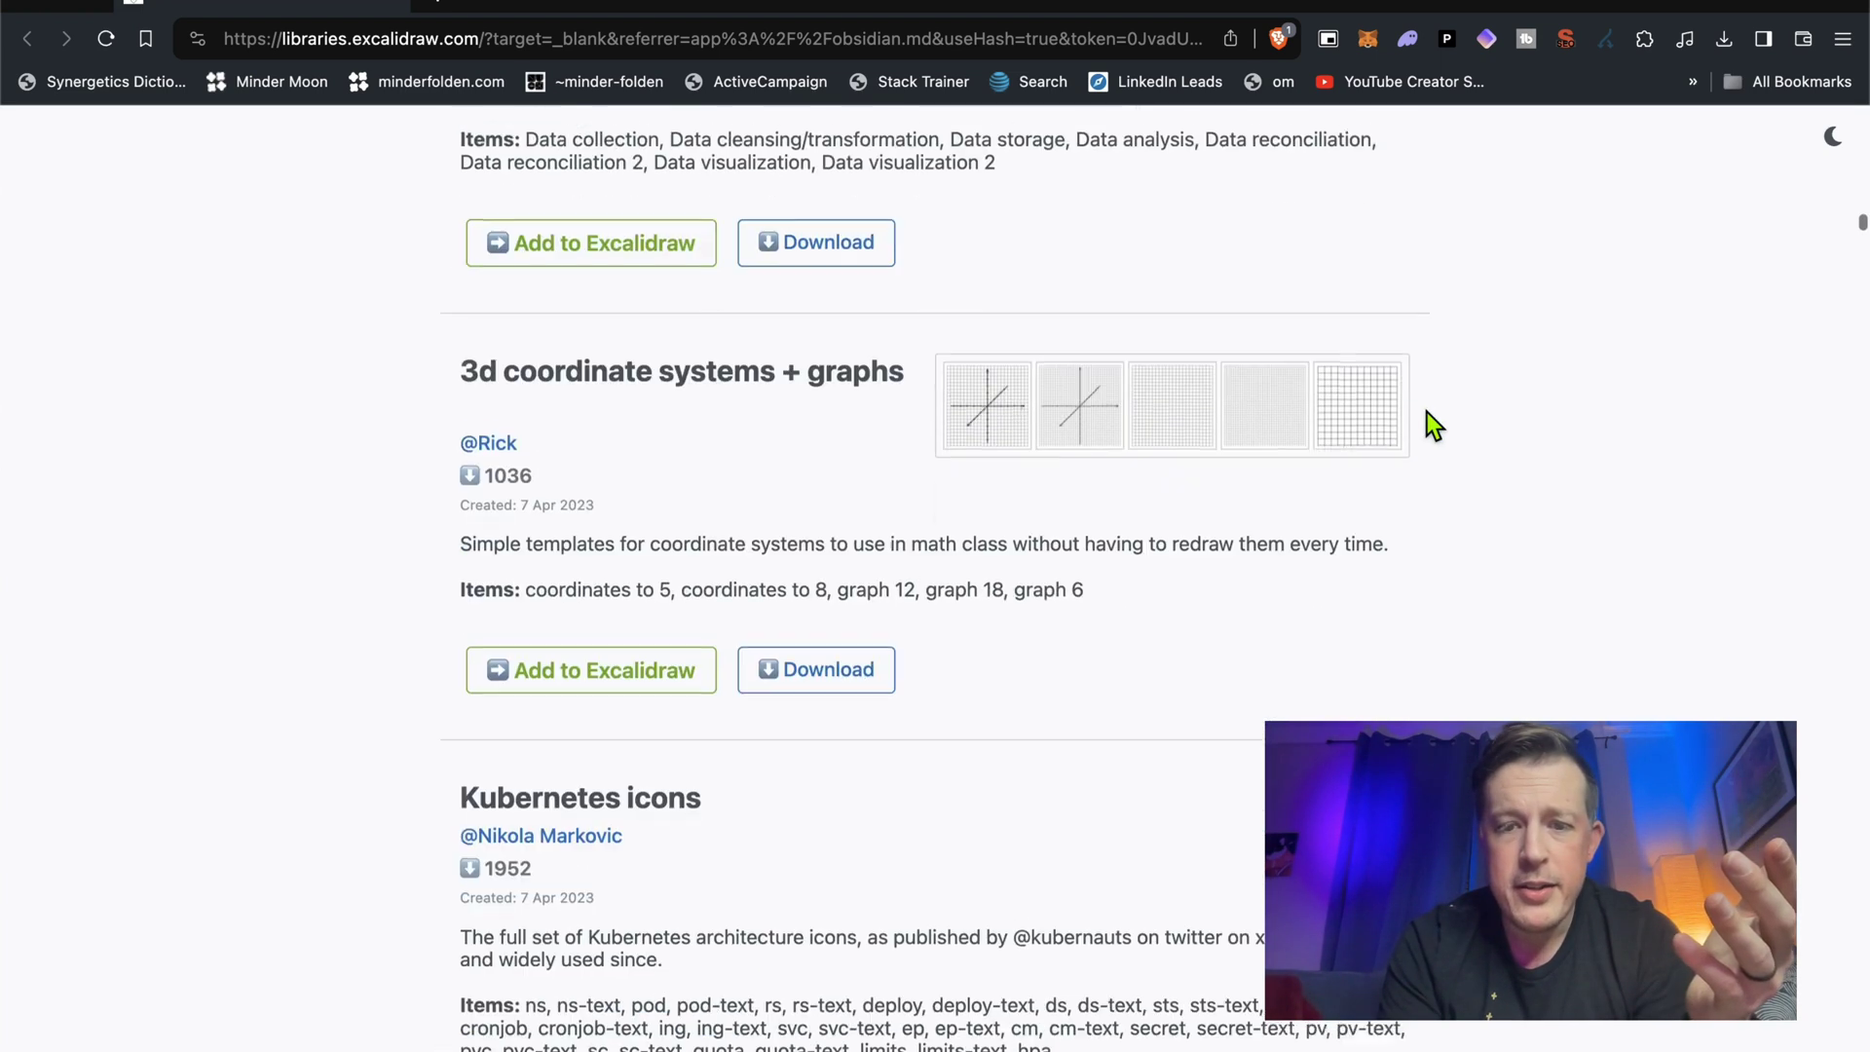
{"action": "scroll", "coordinate": [1428, 412], "scroll_direction": "down", "scroll_amount": 14}
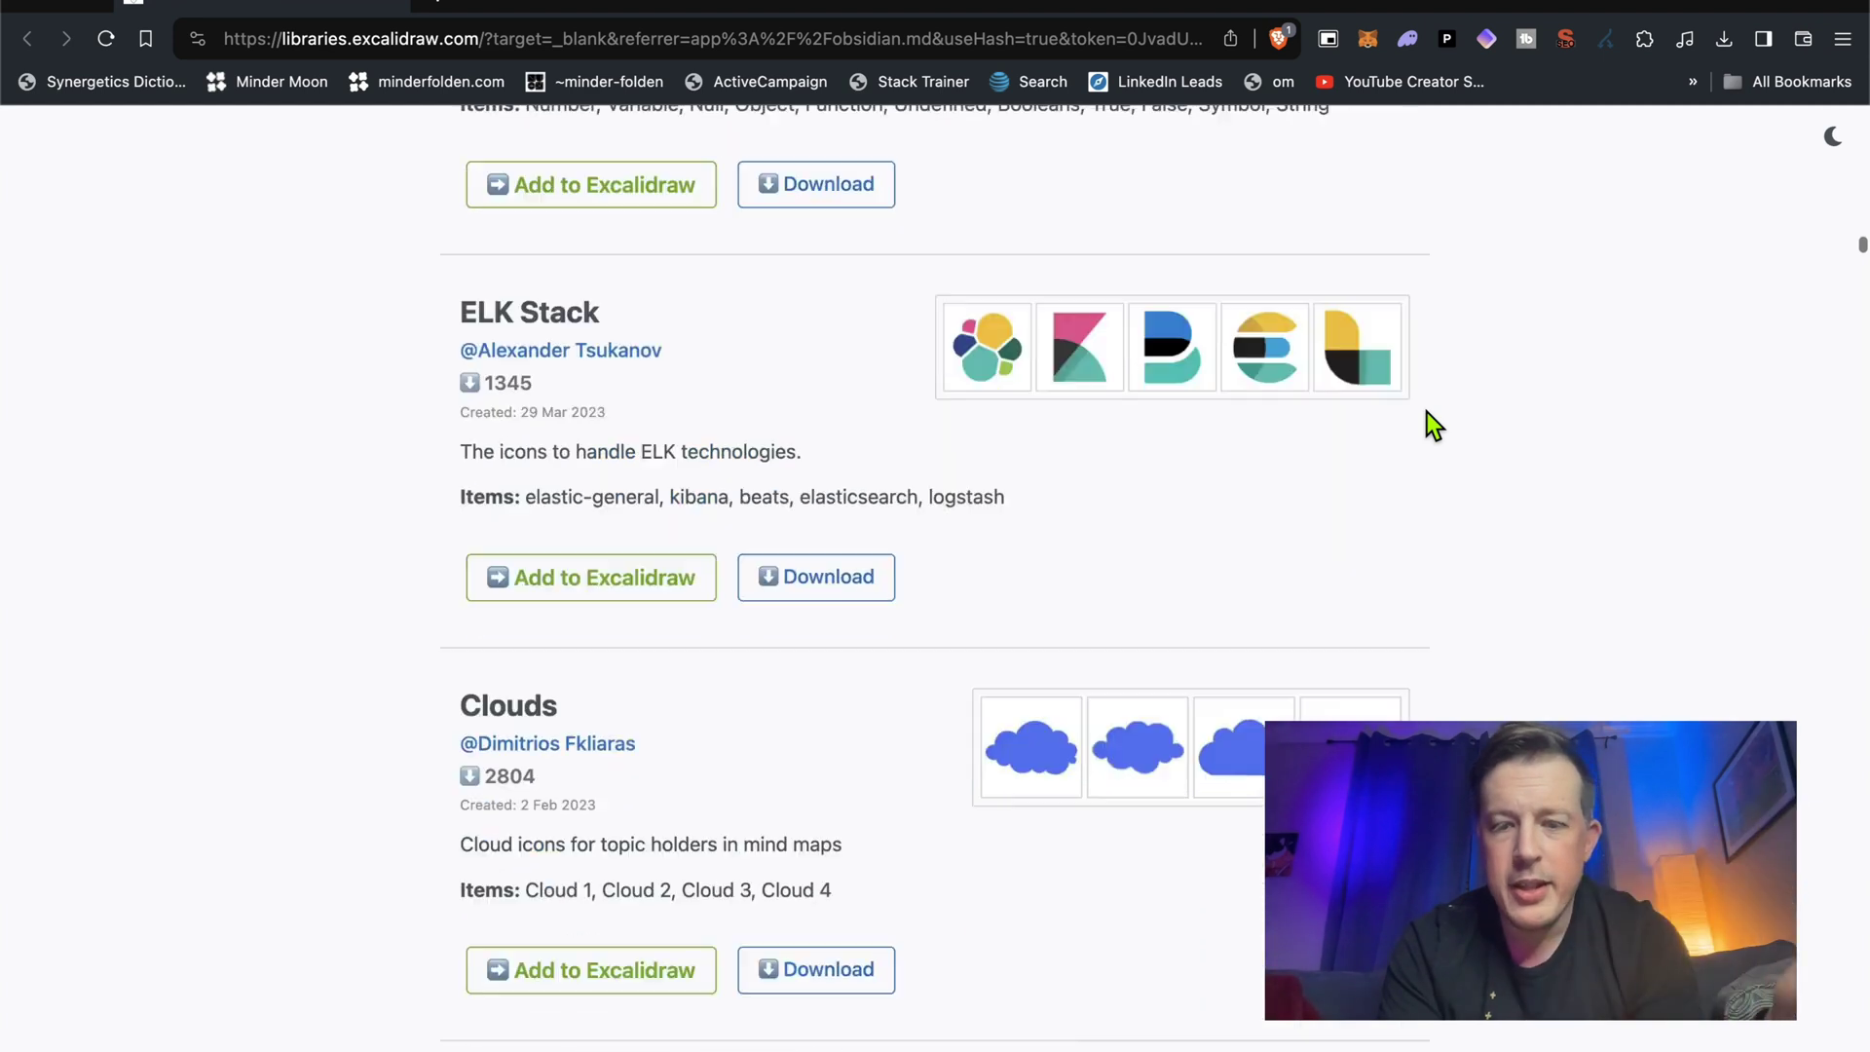
{"action": "scroll", "coordinate": [1428, 412], "scroll_direction": "down", "scroll_amount": 5}
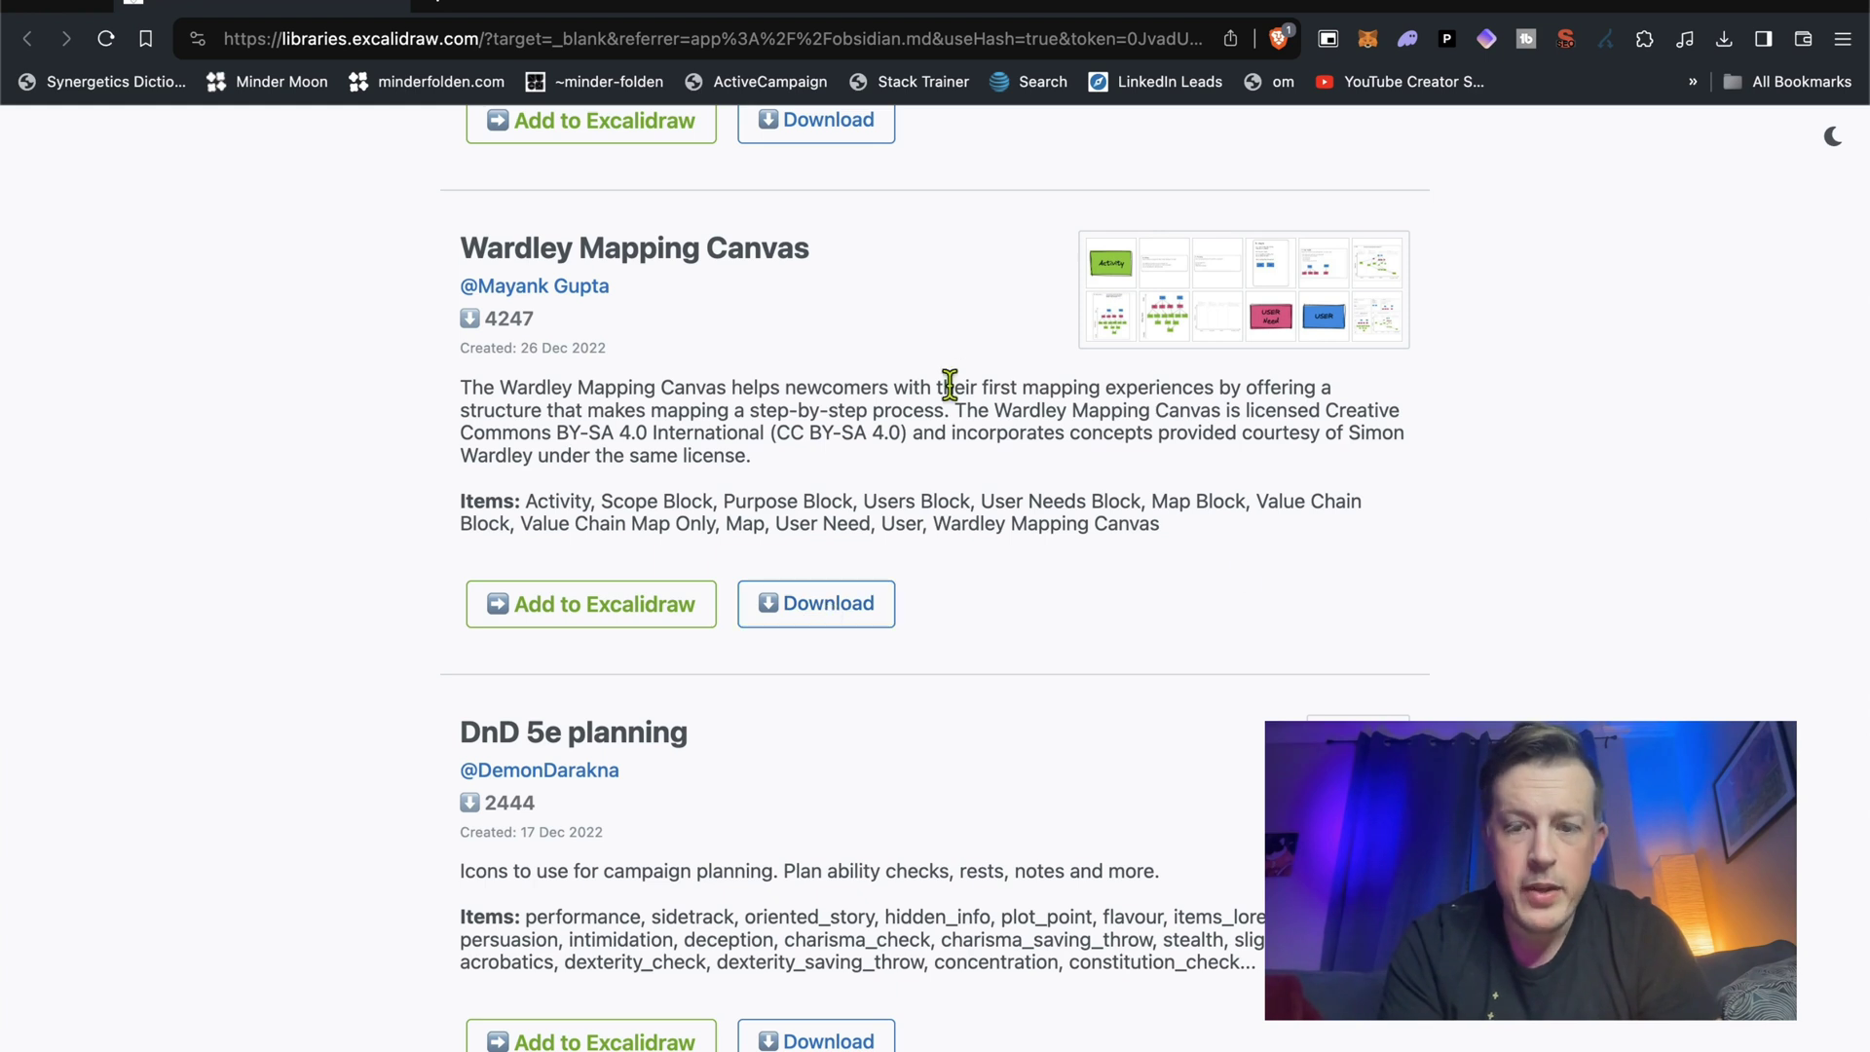
Download the DnD 5e planning library file and save it to the Downloads folder.
{"action": "scroll", "coordinate": [1140, 670], "scroll_direction": "down", "scroll_amount": 3}
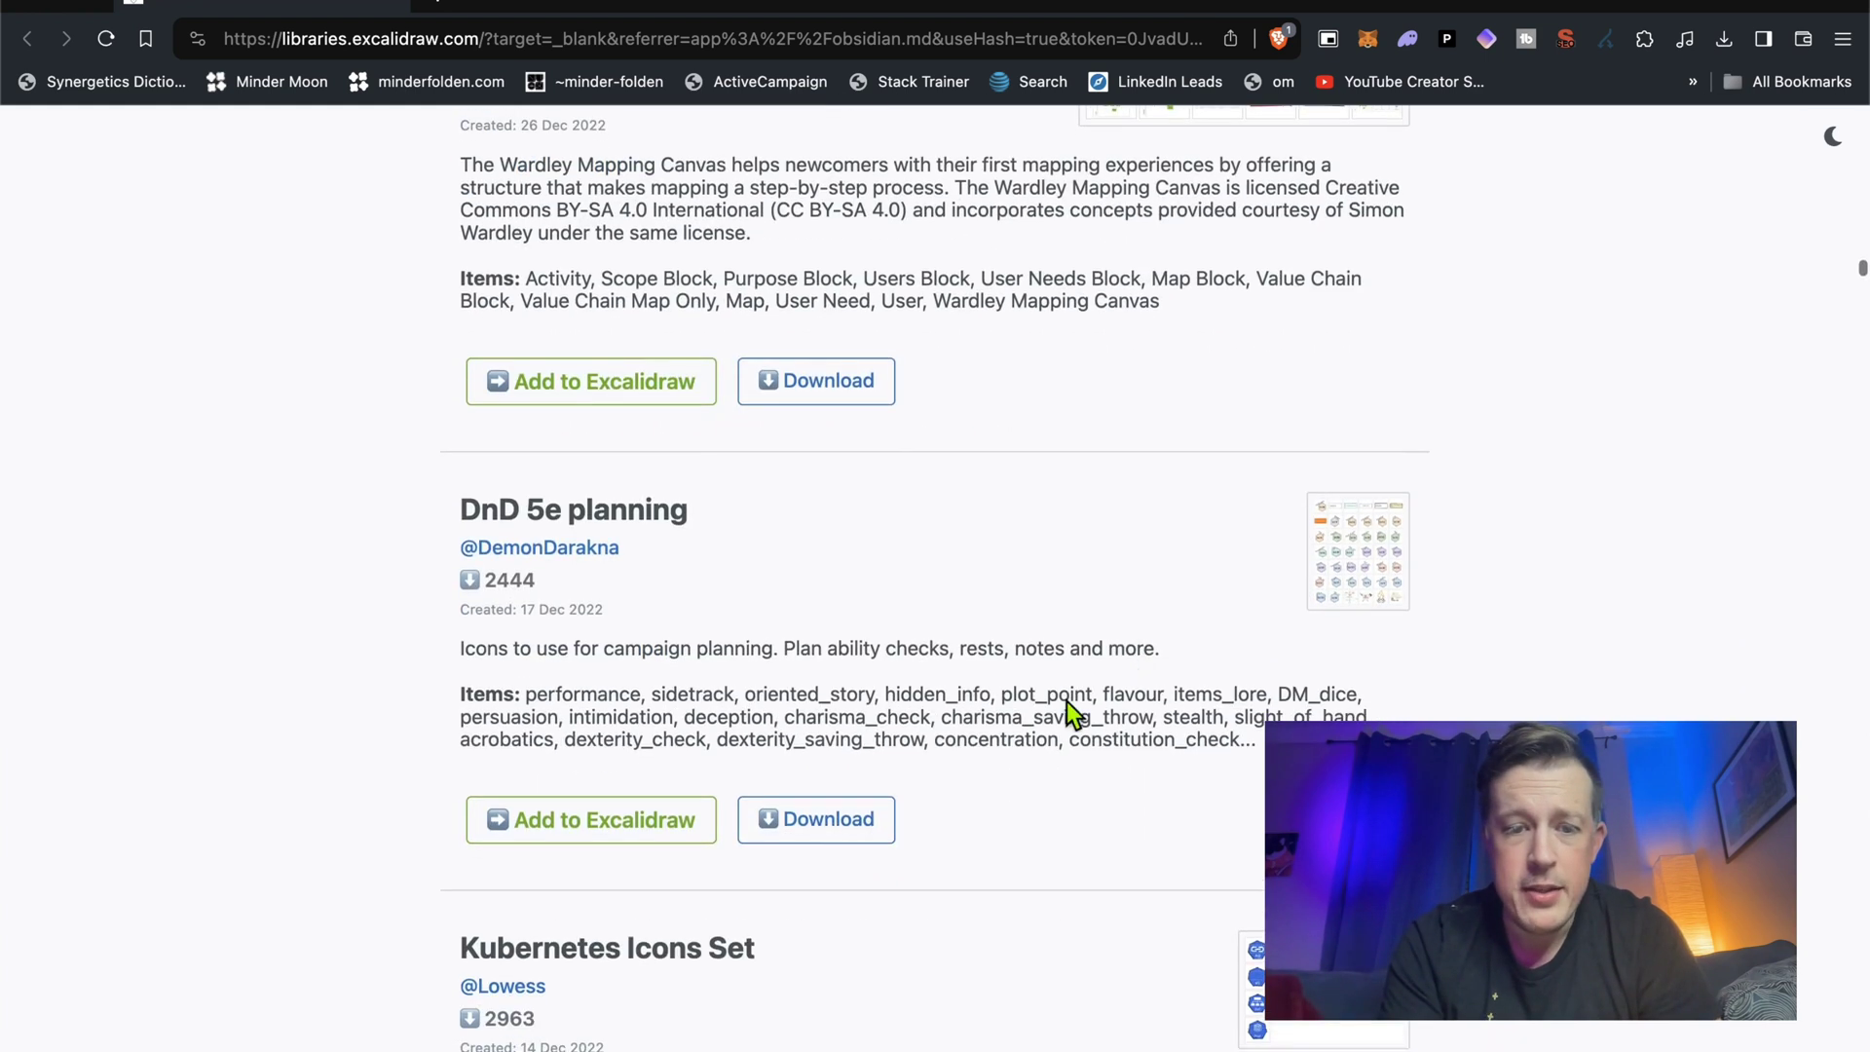
{"action": "left_click", "coordinate": [827, 821]}
{"action": "key", "text": "Return"}
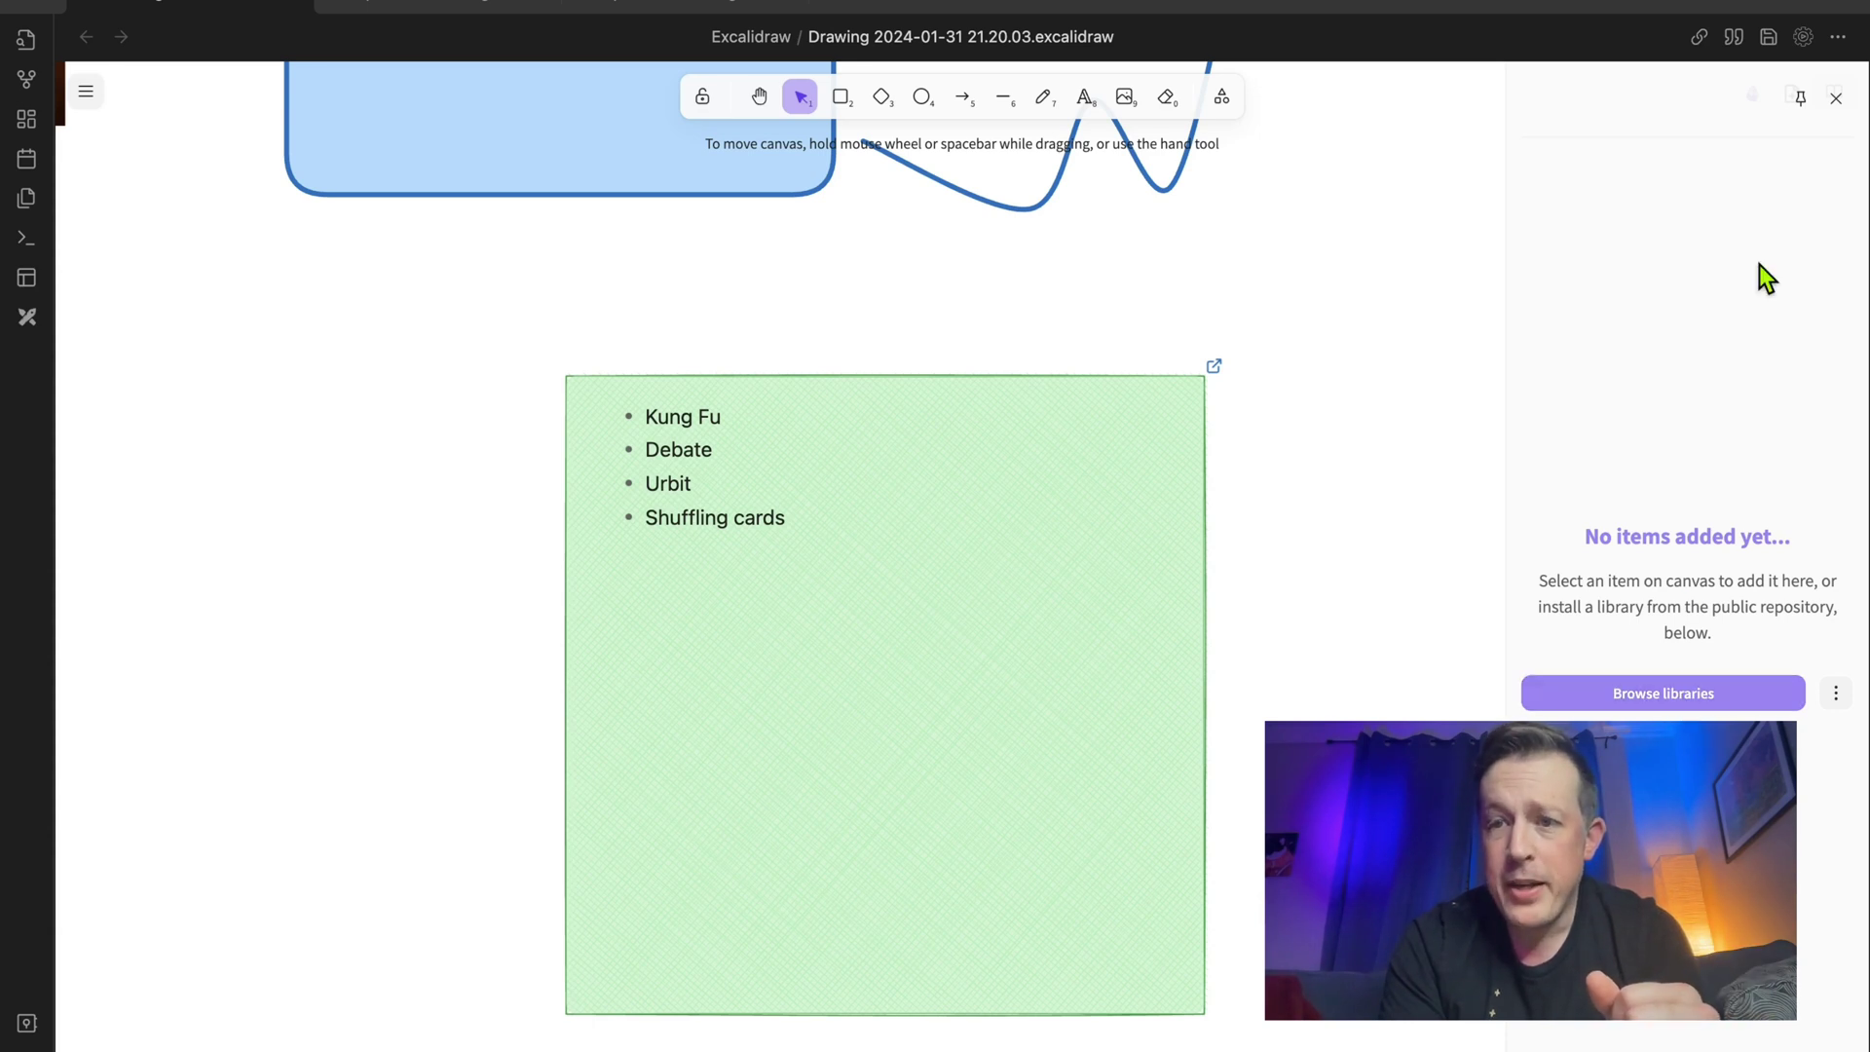
Load the downloaded dnd-writing-icons library file from the Downloads folder into the drawing's shape library.
{"action": "left_click", "coordinate": [1837, 697]}
{"action": "left_click", "coordinate": [1711, 650]}
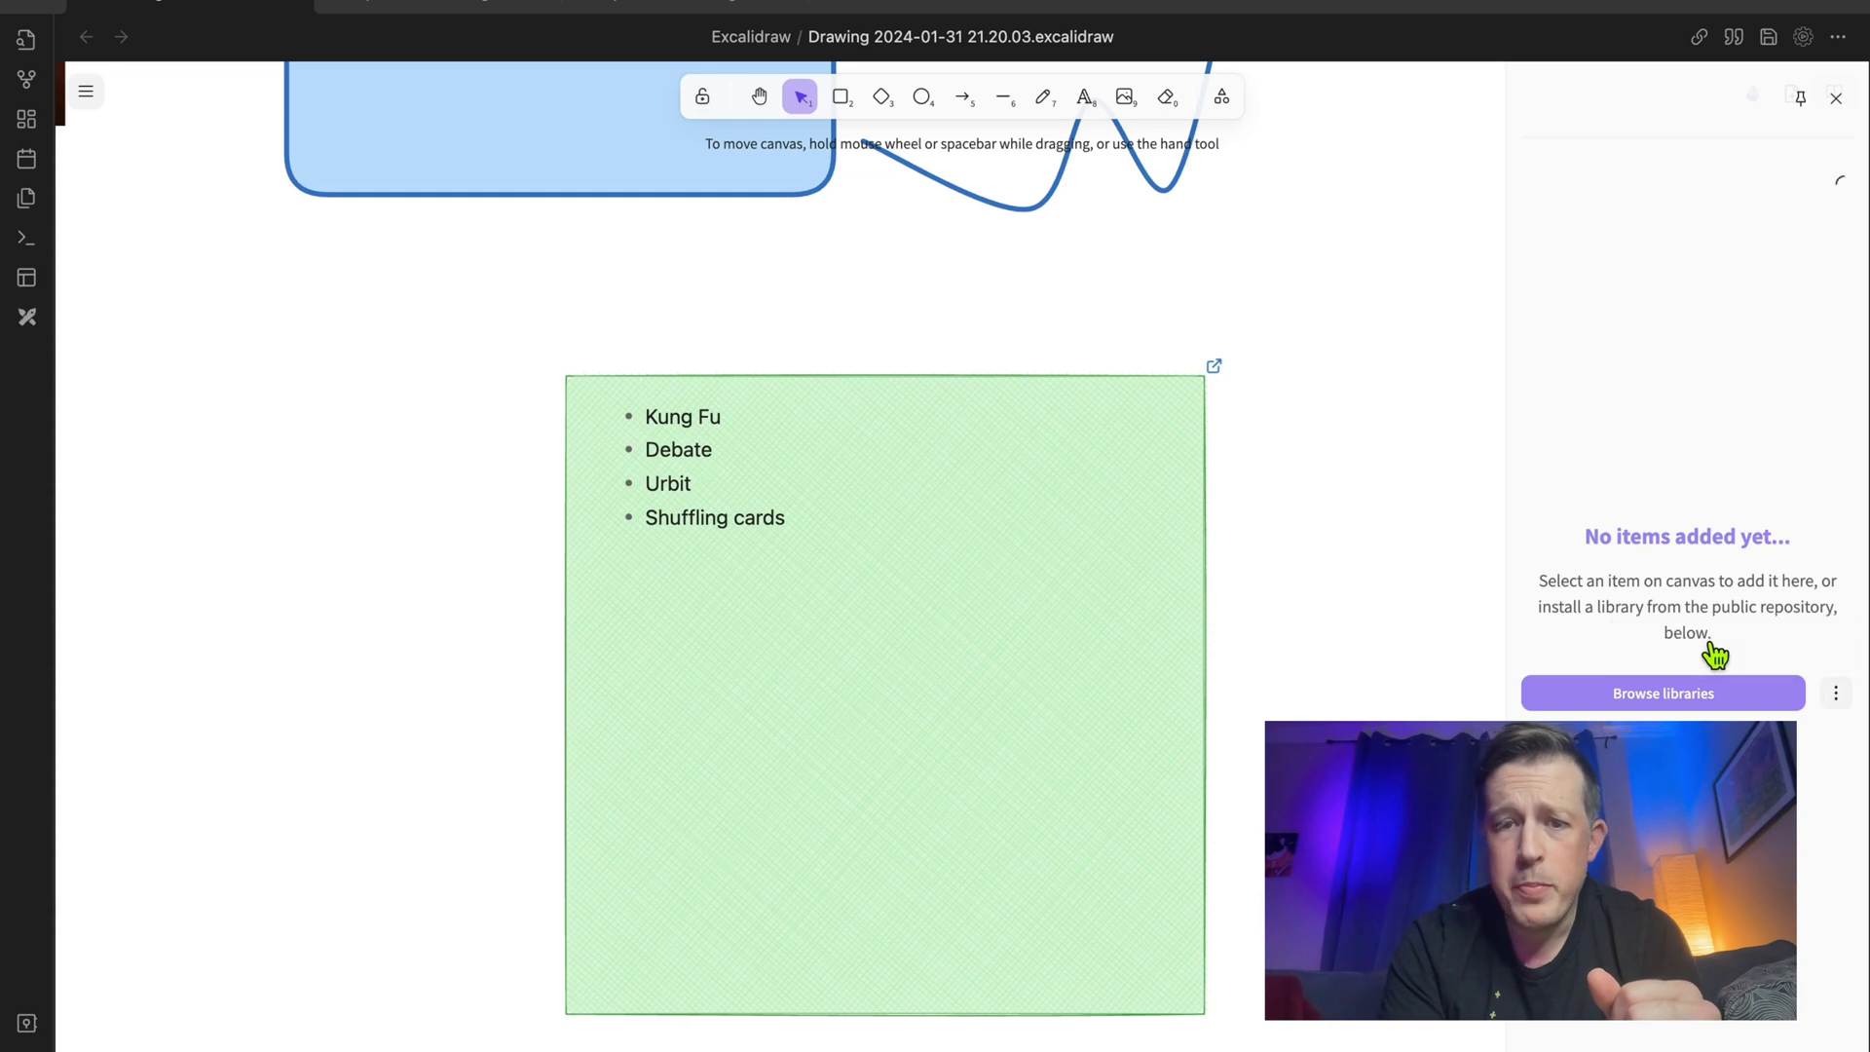
{"action": "left_click", "coordinate": [709, 411]}
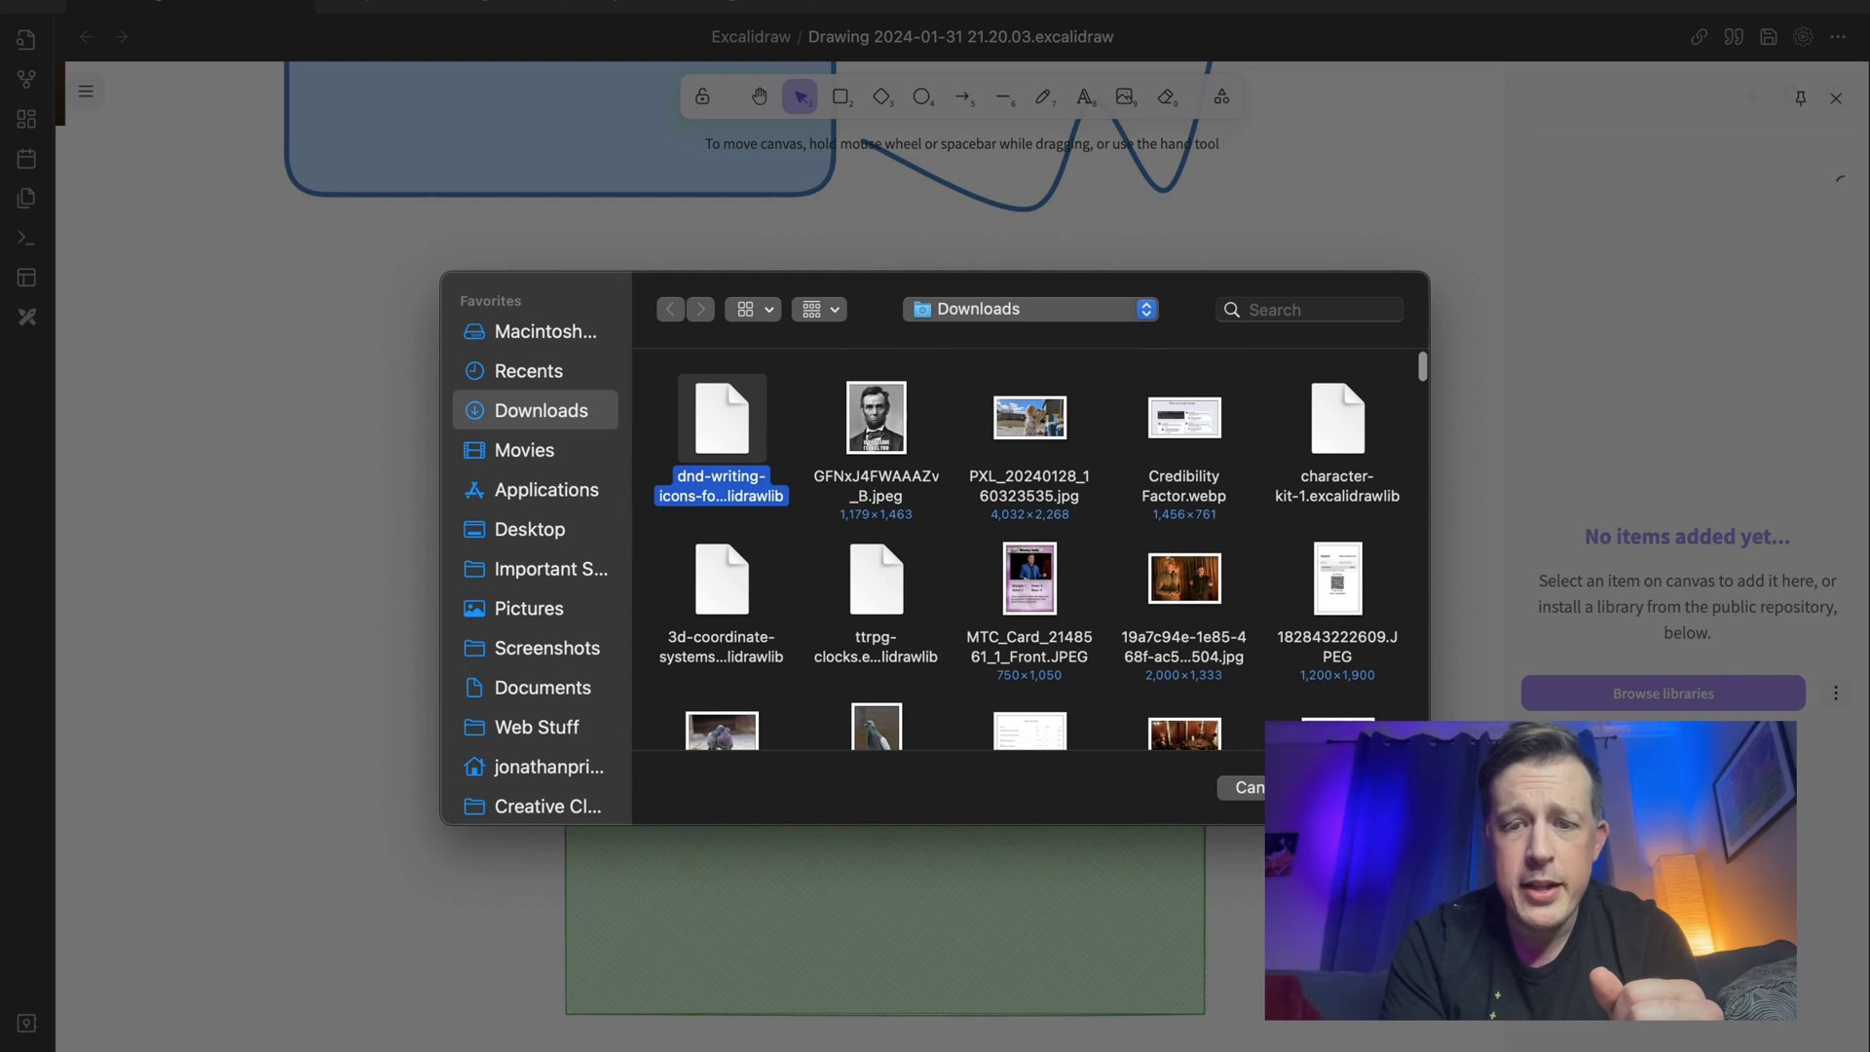
{"action": "left_click", "coordinate": [1359, 788]}
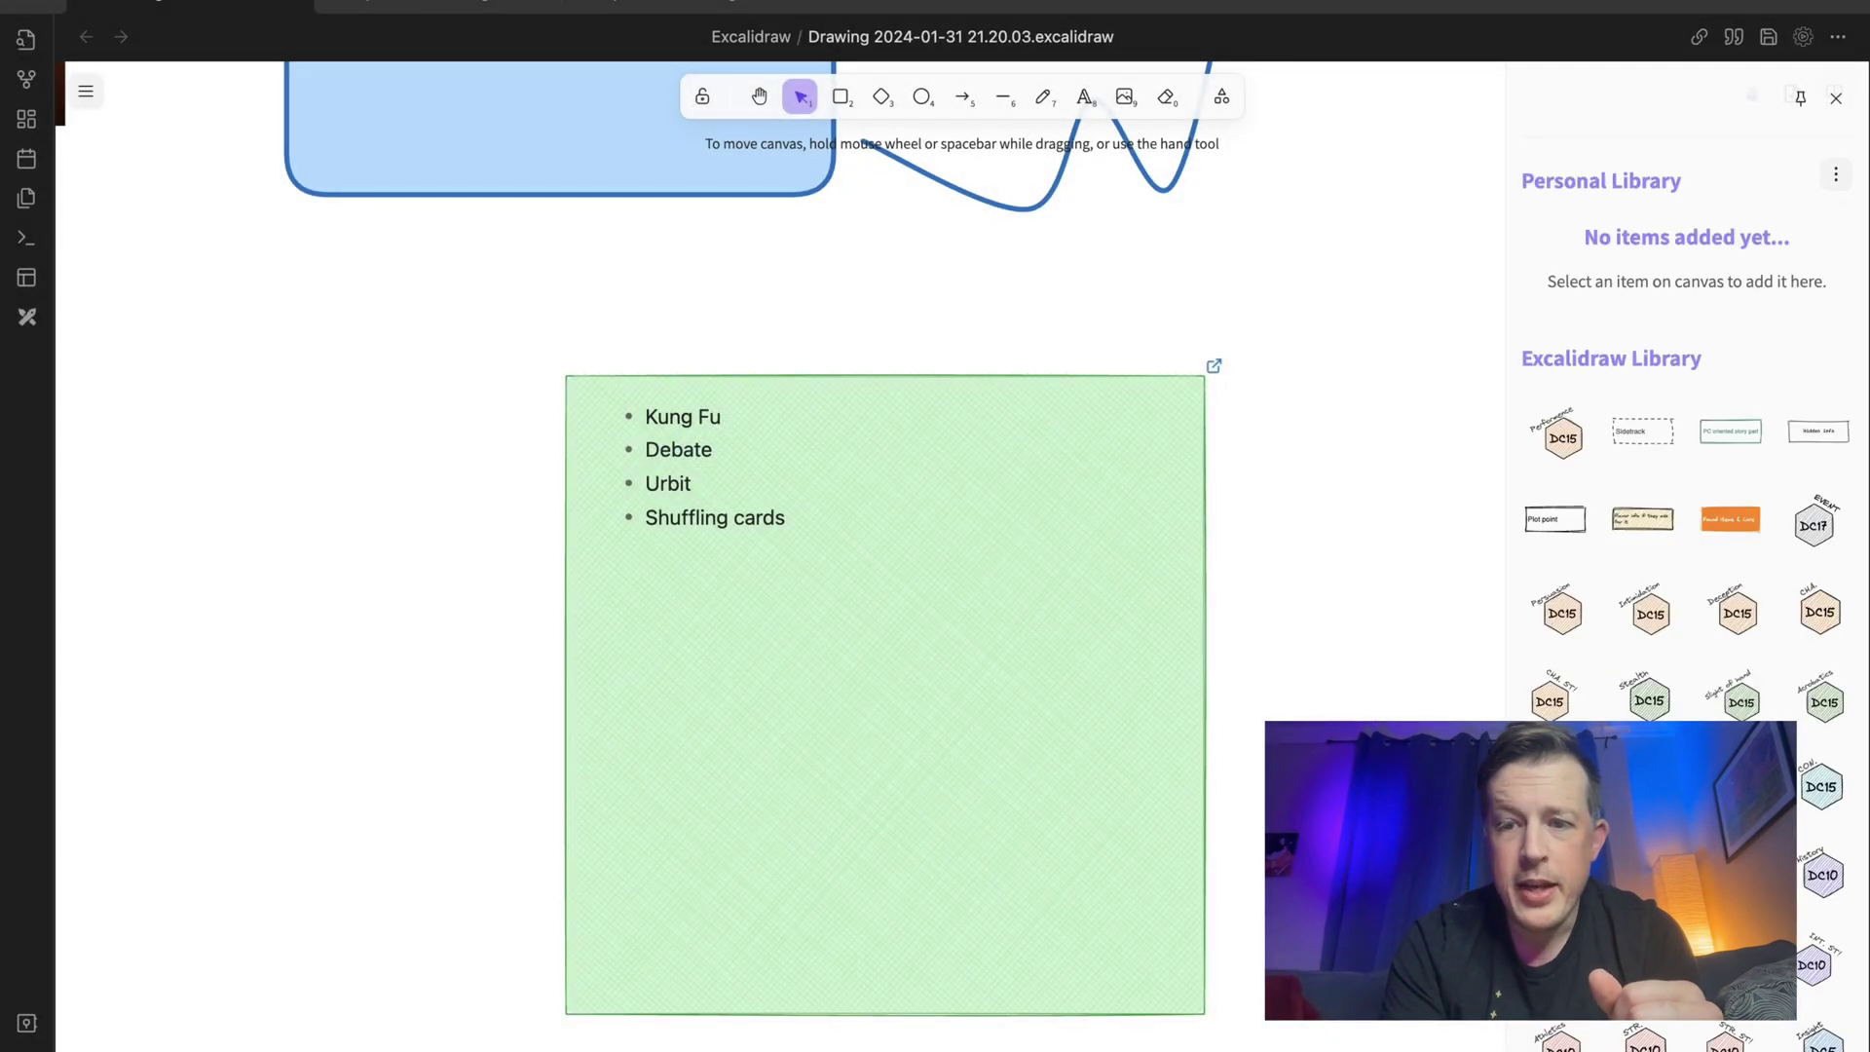
Insert the teal CON. ST! DC15 hexagon from the Excalidraw Library into the empty canvas area beside the green Hobbies note.
{"action": "scroll", "coordinate": [1651, 631], "scroll_direction": "down", "scroll_amount": 3}
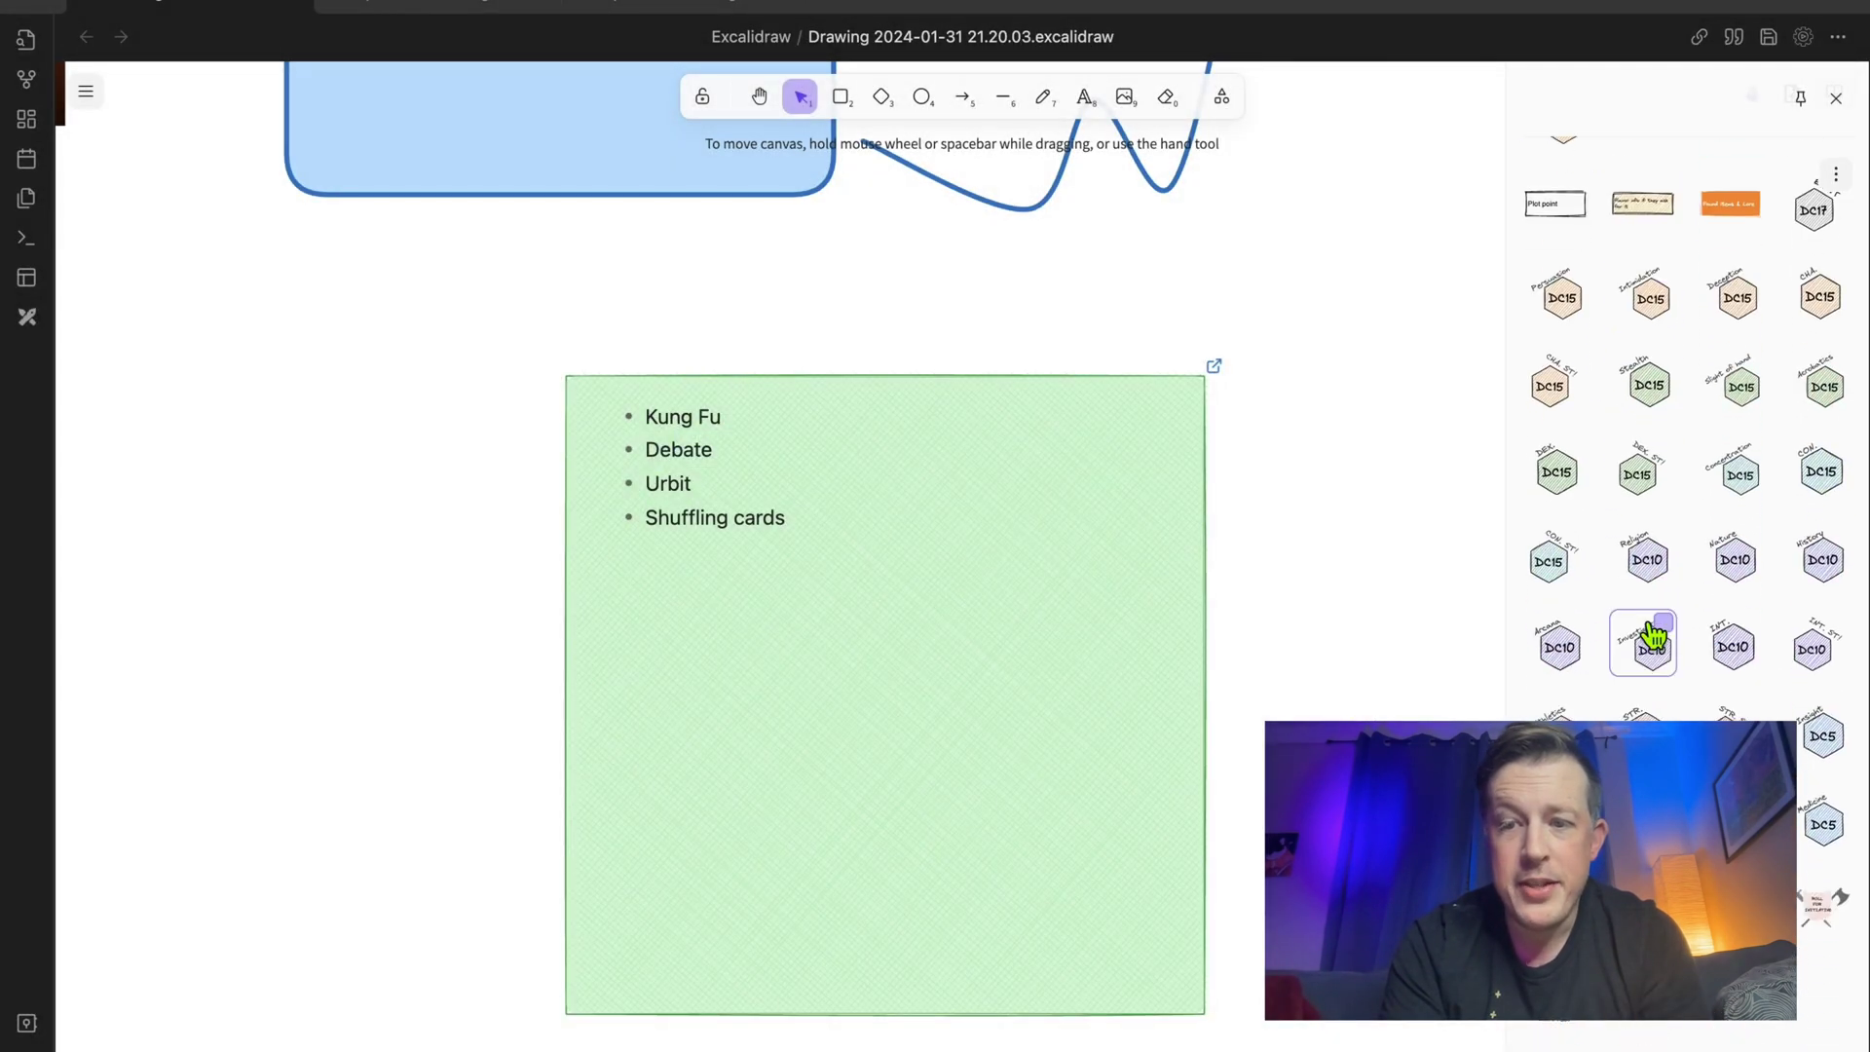
{"action": "scroll", "coordinate": [1248, 641], "scroll_direction": "right", "scroll_amount": 10}
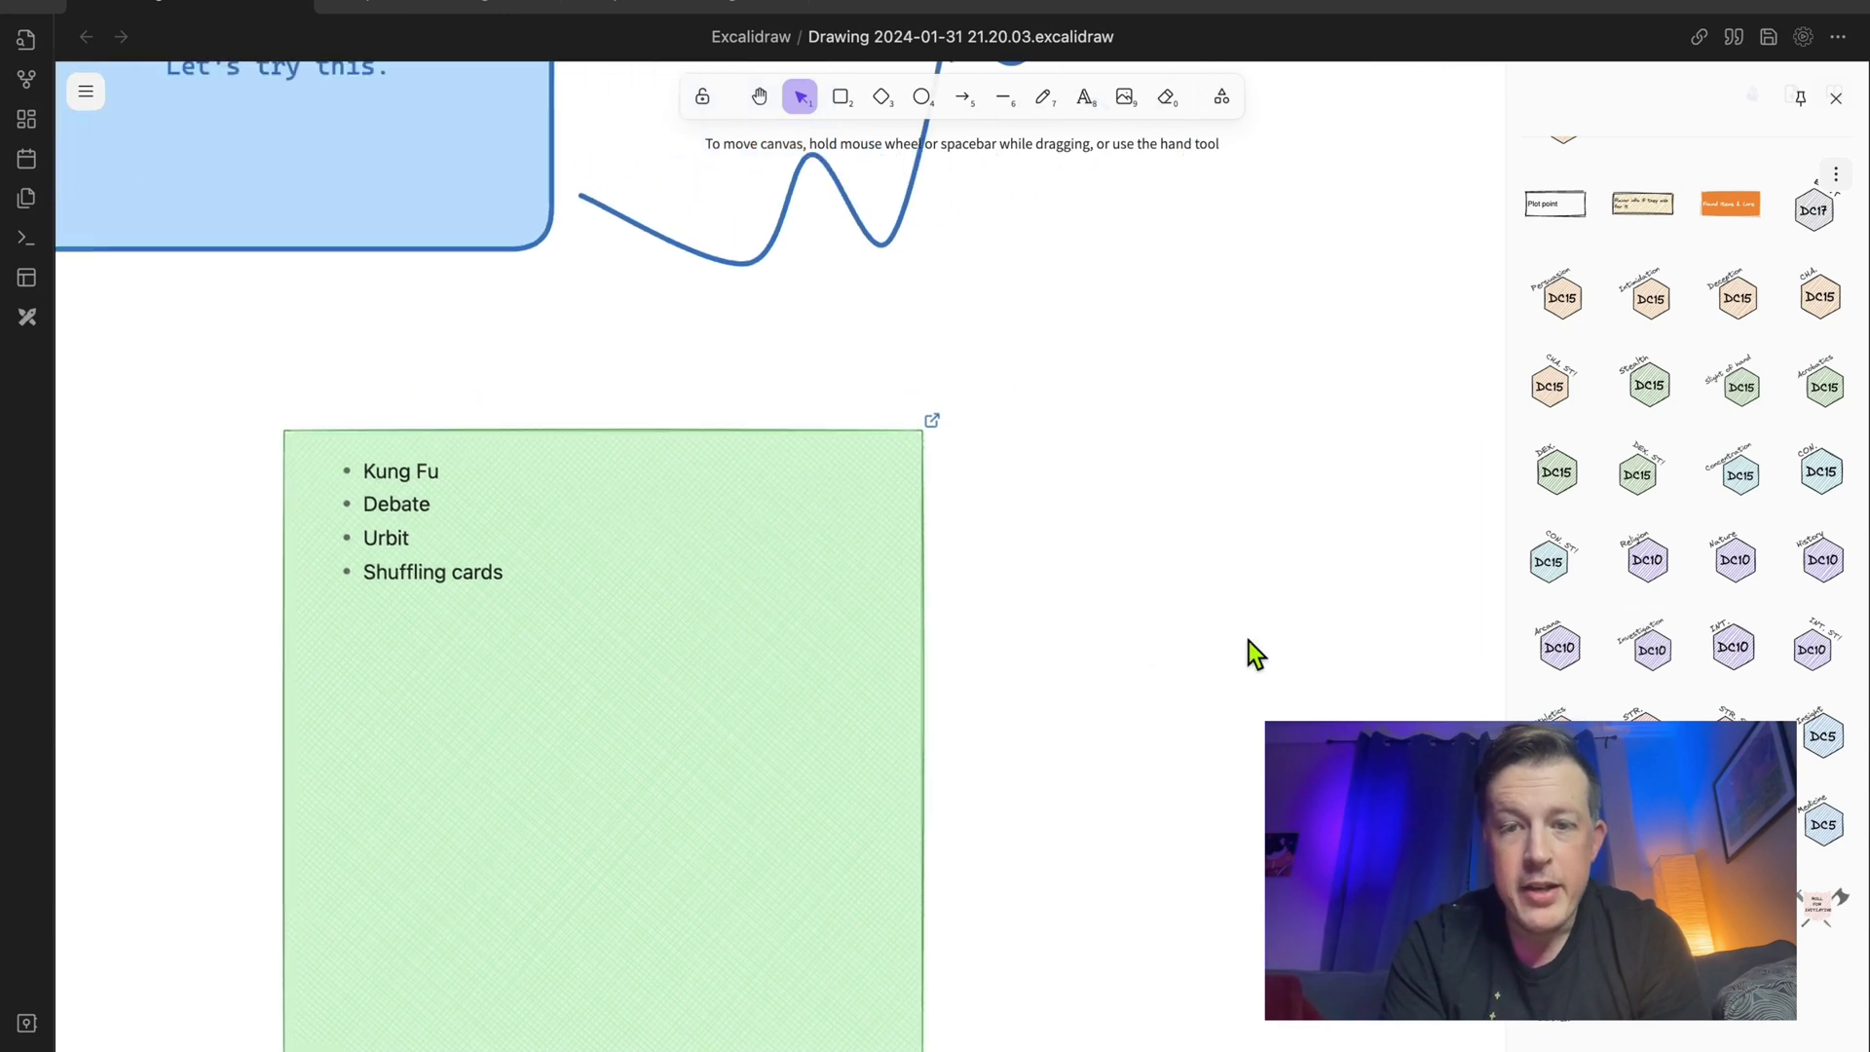
{"action": "left_click_drag", "start_coordinate": [1547, 581], "coordinate": [997, 582]}
{"action": "left_click_drag", "start_coordinate": [1062, 656], "coordinate": [1139, 737]}
{"action": "scroll", "coordinate": [1286, 679], "scroll_direction": "down", "scroll_amount": 3}
{"action": "scroll", "coordinate": [1286, 678], "scroll_direction": "left", "scroll_amount": 3}
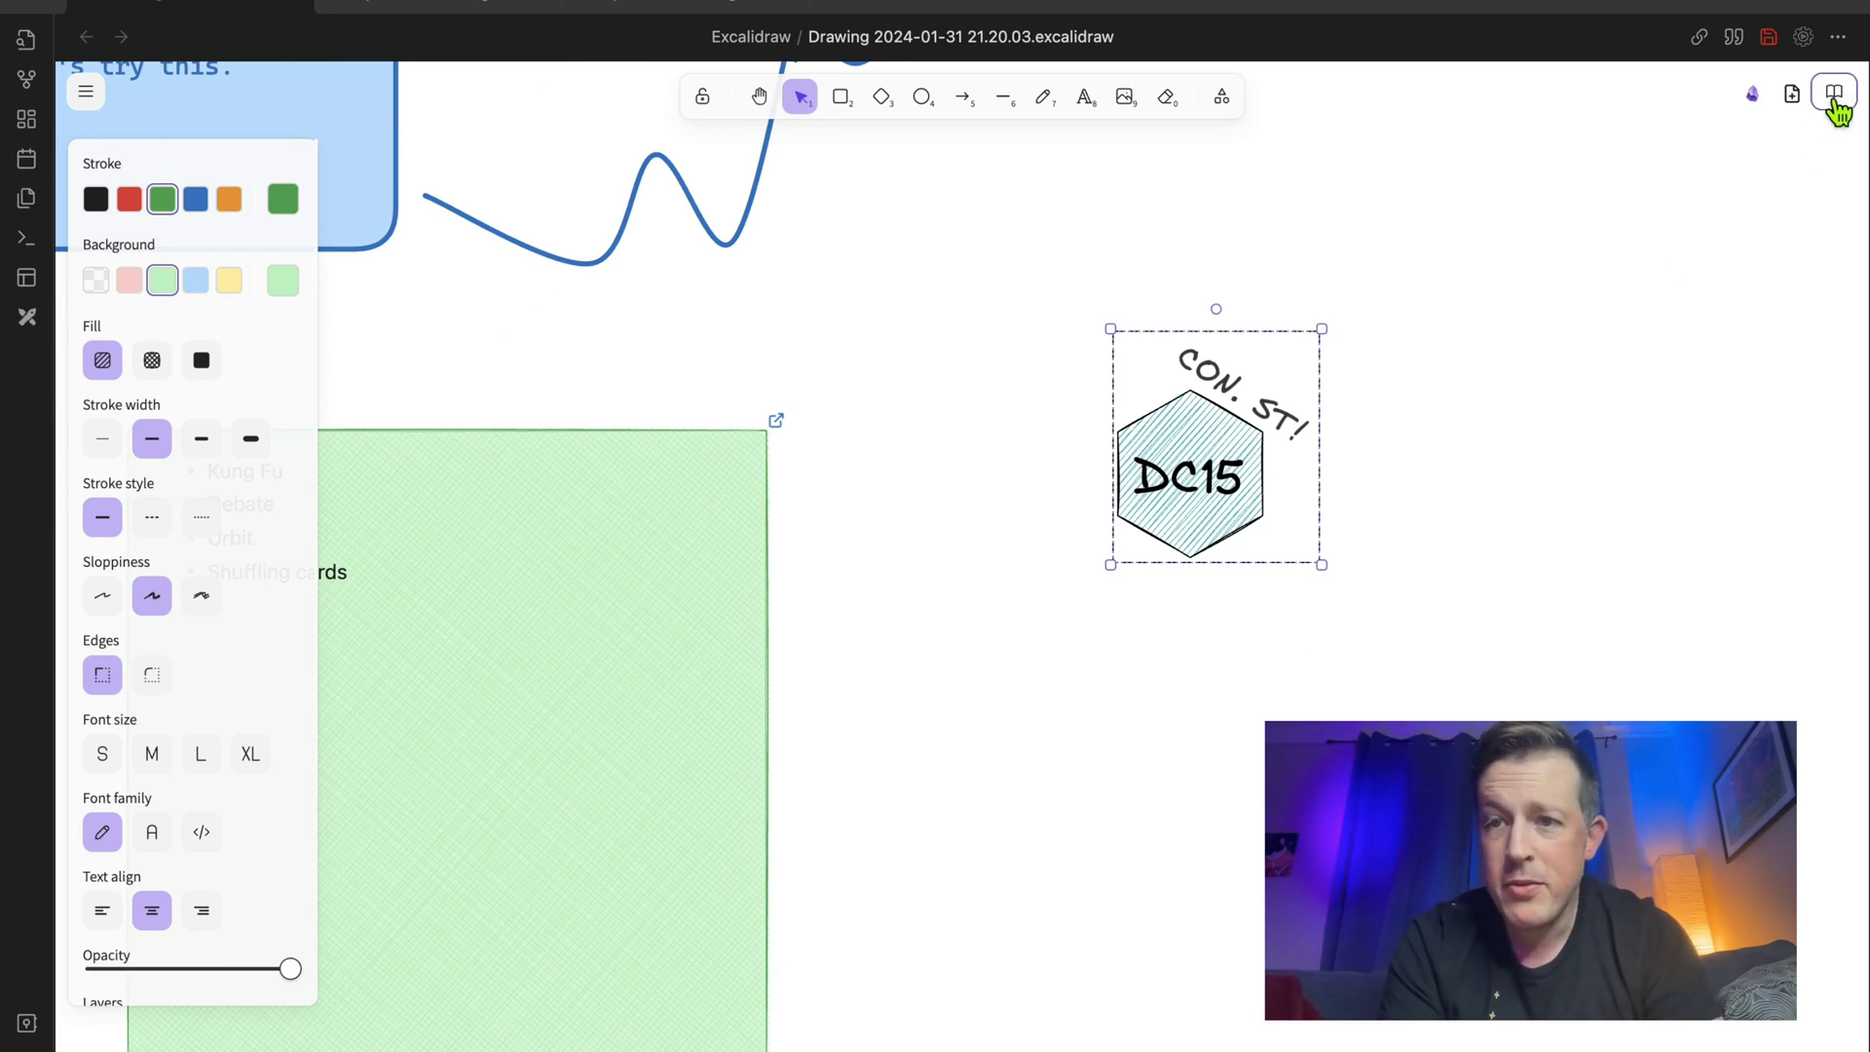
Insert the red STR. DC10 hexagon from the library, align it flush against the DC15 hexagon's right edge, and deselect it.
{"action": "left_click", "coordinate": [1834, 92]}
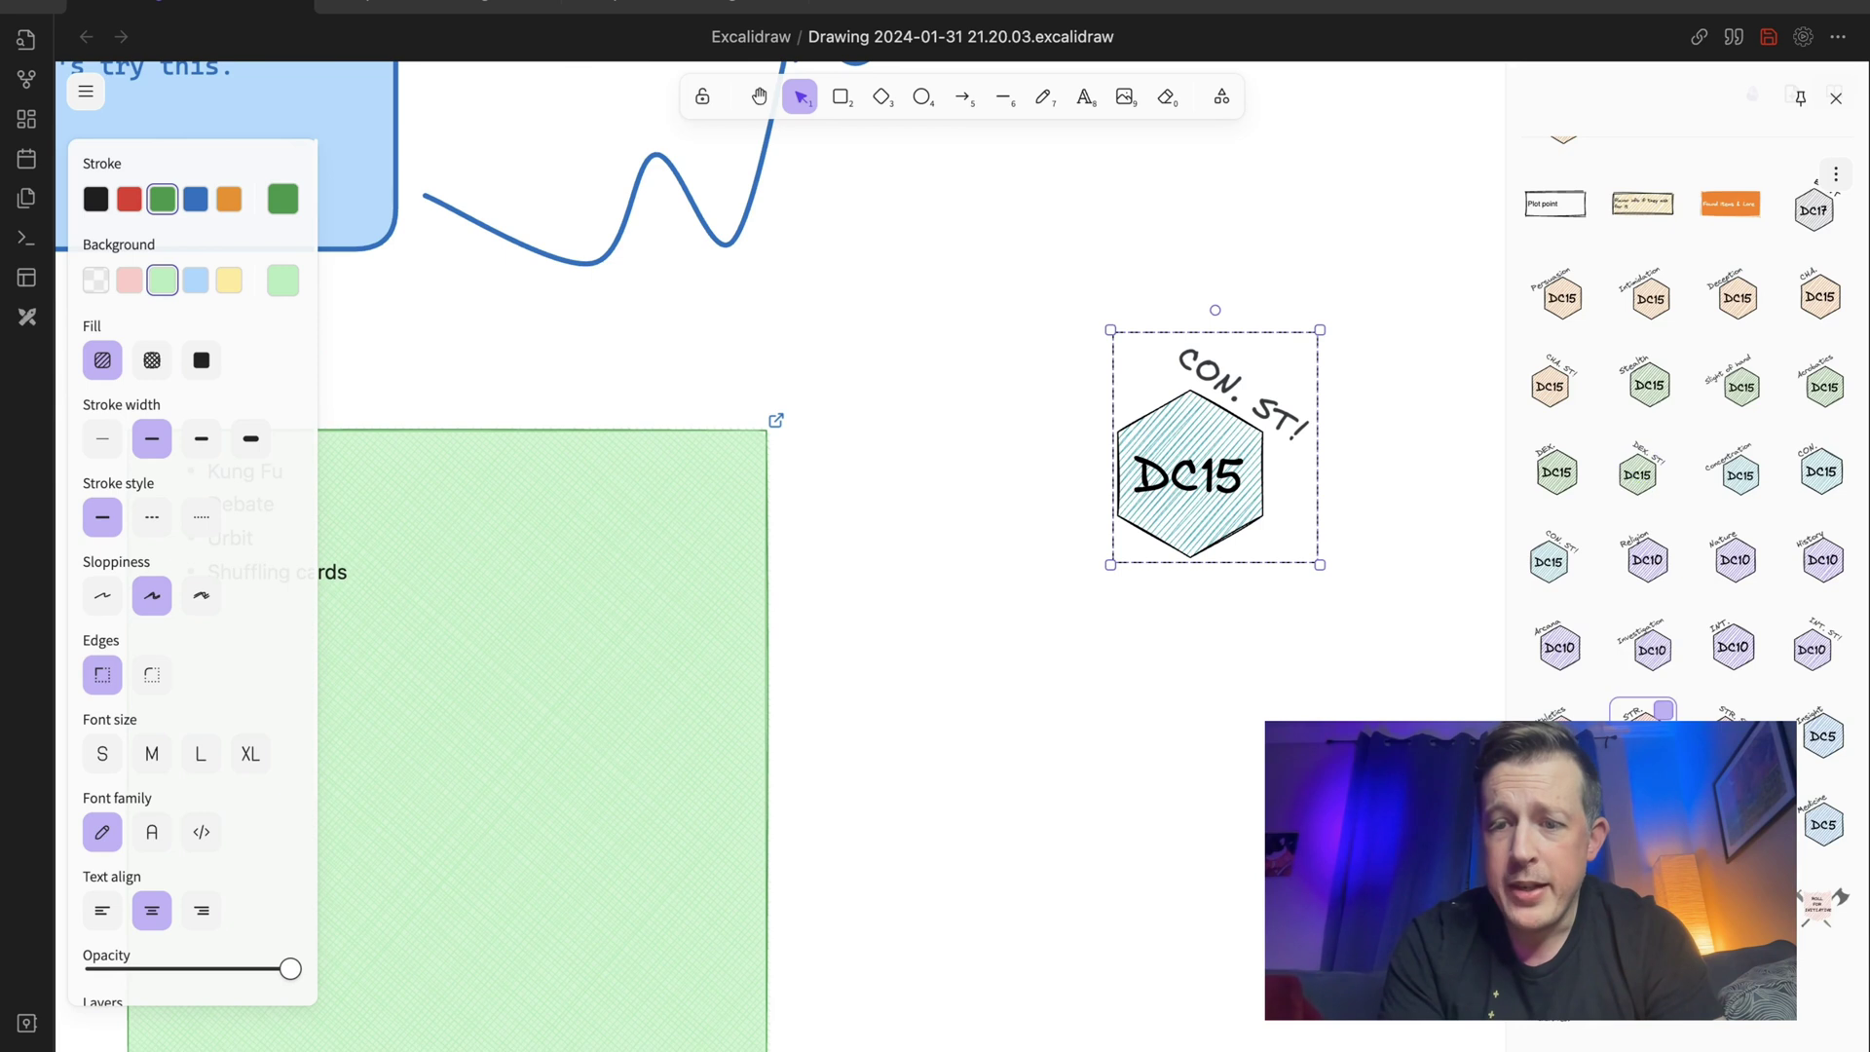
{"action": "left_click_drag", "start_coordinate": [1637, 482], "coordinate": [1336, 445]}
{"action": "mouse_move", "coordinate": [1363, 523]}
{"action": "left_mouse_down"}
{"action": "mouse_move", "coordinate": [1419, 576]}
{"action": "mouse_move", "coordinate": [1353, 505]}
{"action": "left_mouse_up"}
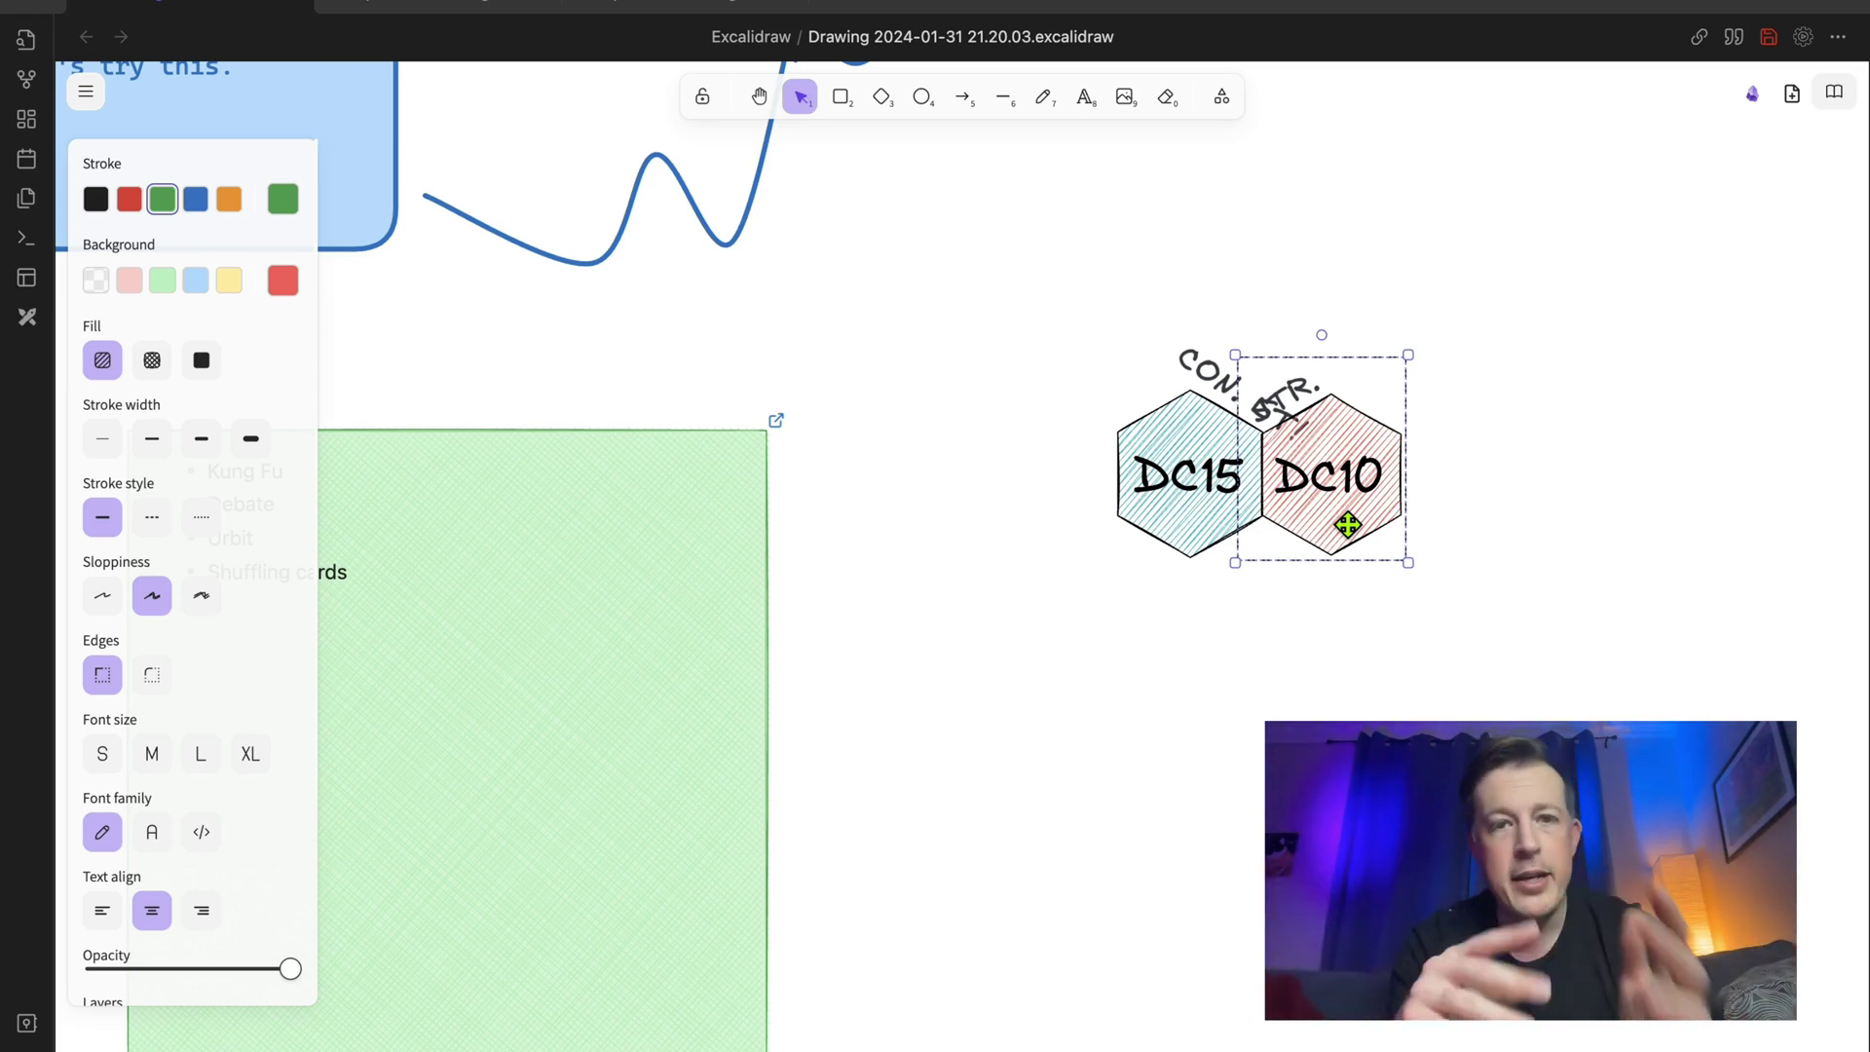
{"action": "left_click", "coordinate": [1002, 318]}
Draw a green cross-hatched square in the empty canvas area below the hexagons and give it sharp edges.
{"action": "scroll", "coordinate": [1021, 482], "scroll_direction": "down", "scroll_amount": 5}
{"action": "scroll", "coordinate": [1020, 482], "scroll_direction": "right", "scroll_amount": 3}
{"action": "scroll", "coordinate": [1021, 482], "scroll_direction": "down", "scroll_amount": 2}
{"action": "scroll", "coordinate": [1021, 482], "scroll_direction": "right", "scroll_amount": 2}
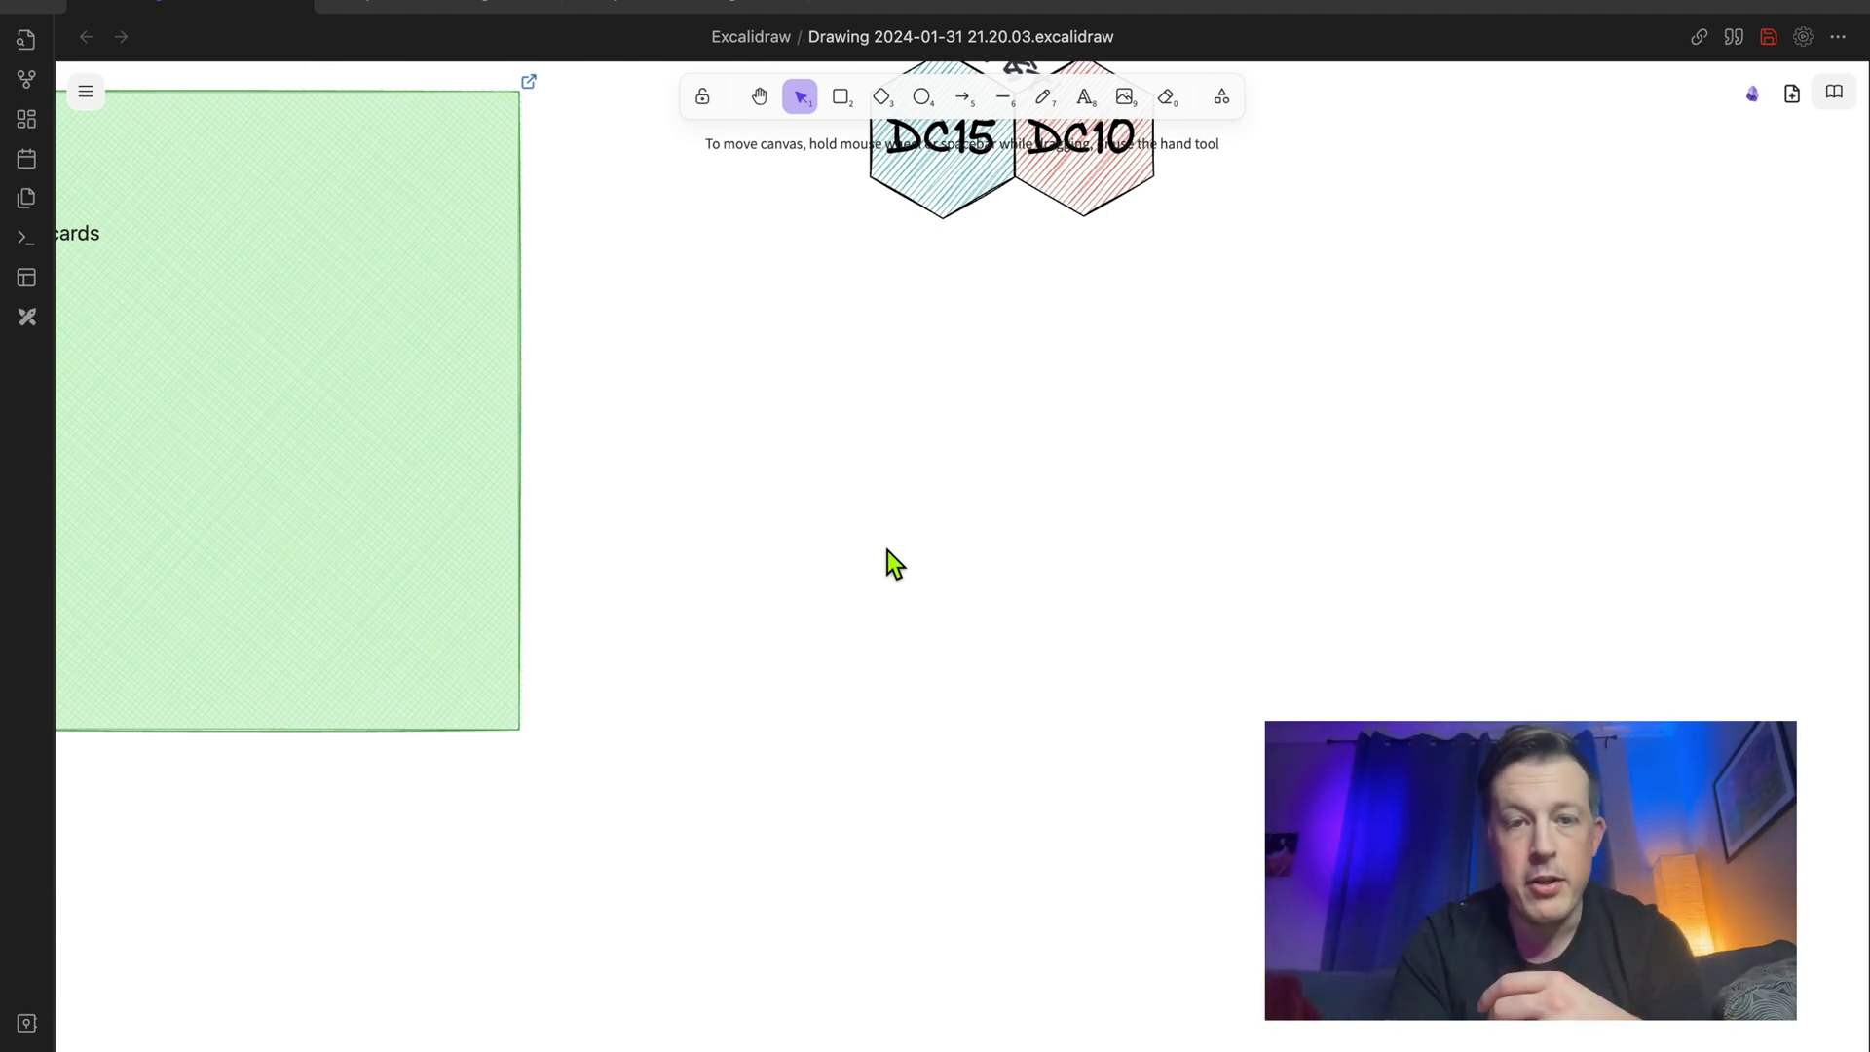
{"action": "scroll", "coordinate": [894, 563], "scroll_direction": "down", "scroll_amount": 5}
{"action": "scroll", "coordinate": [894, 563], "scroll_direction": "left", "scroll_amount": 1}
{"action": "left_click", "coordinate": [841, 96]}
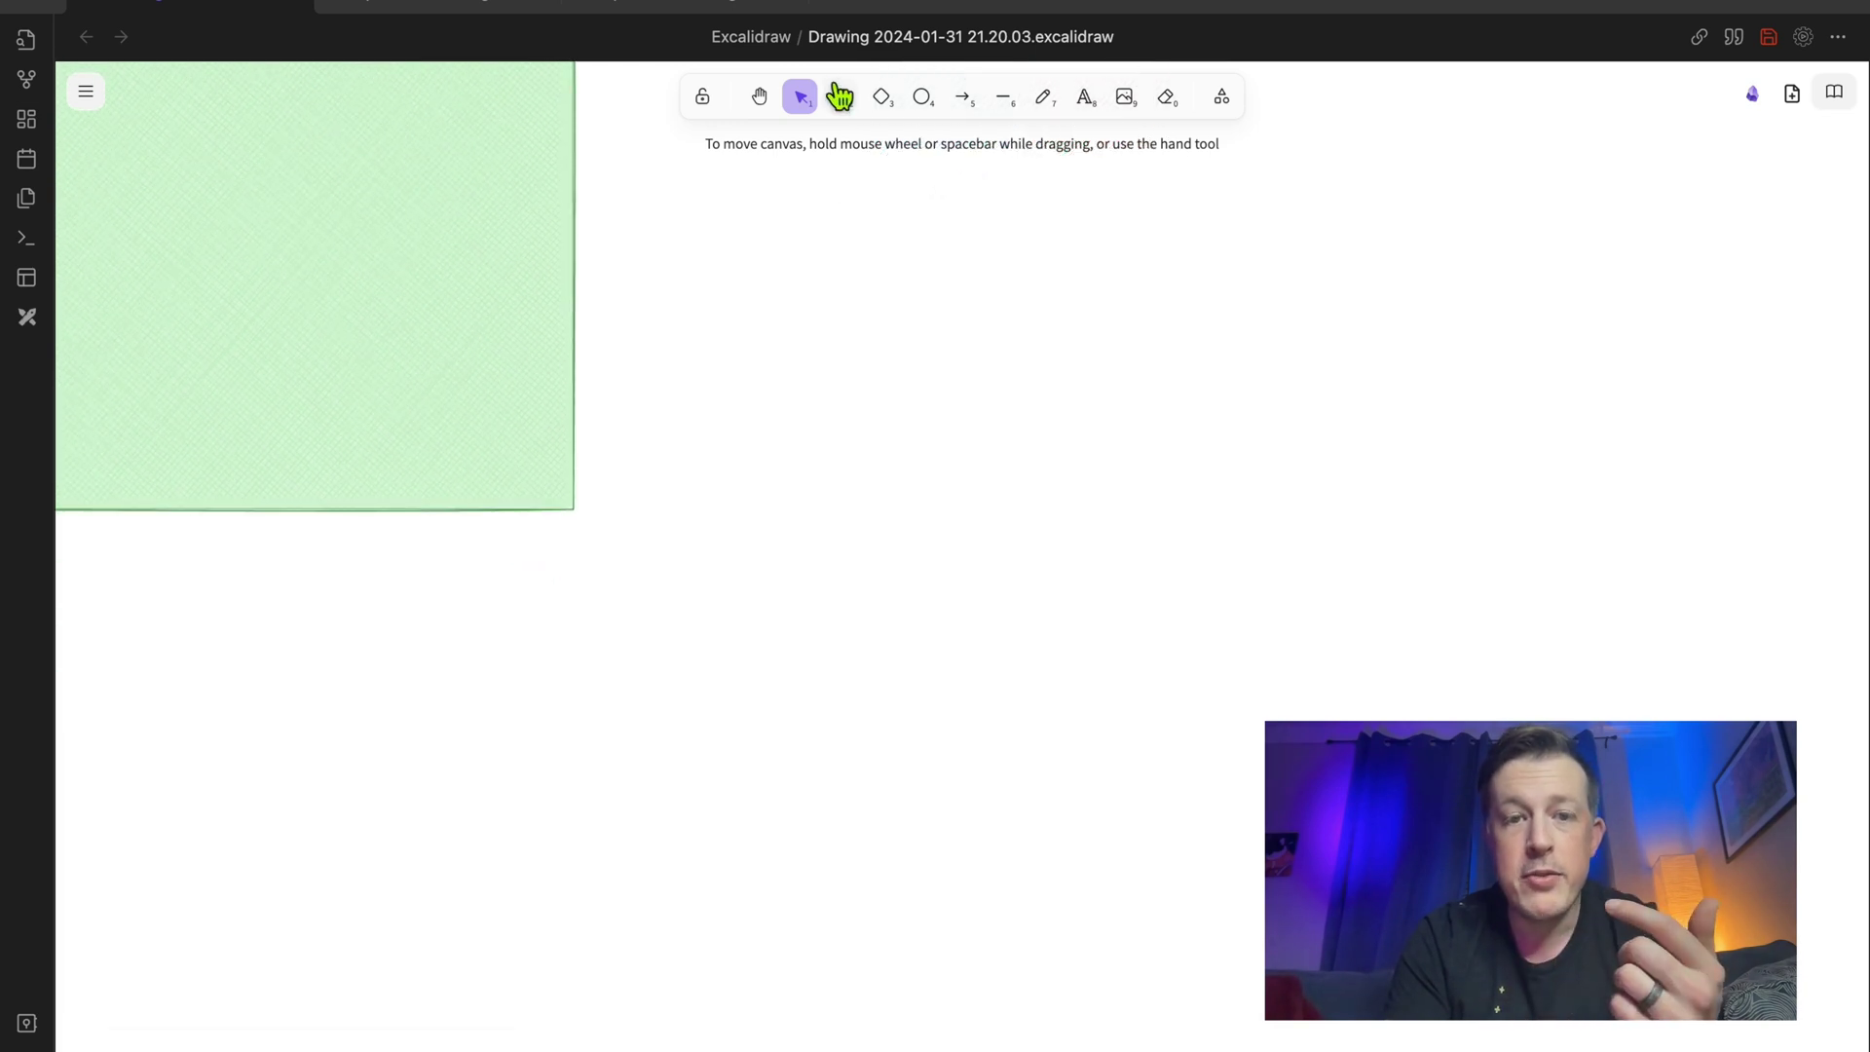
{"action": "mouse_move", "coordinate": [757, 263]}
{"action": "left_mouse_down"}
{"action": "mouse_move", "coordinate": [1102, 564]}
{"action": "mouse_move", "coordinate": [1153, 677]}
{"action": "left_mouse_up"}
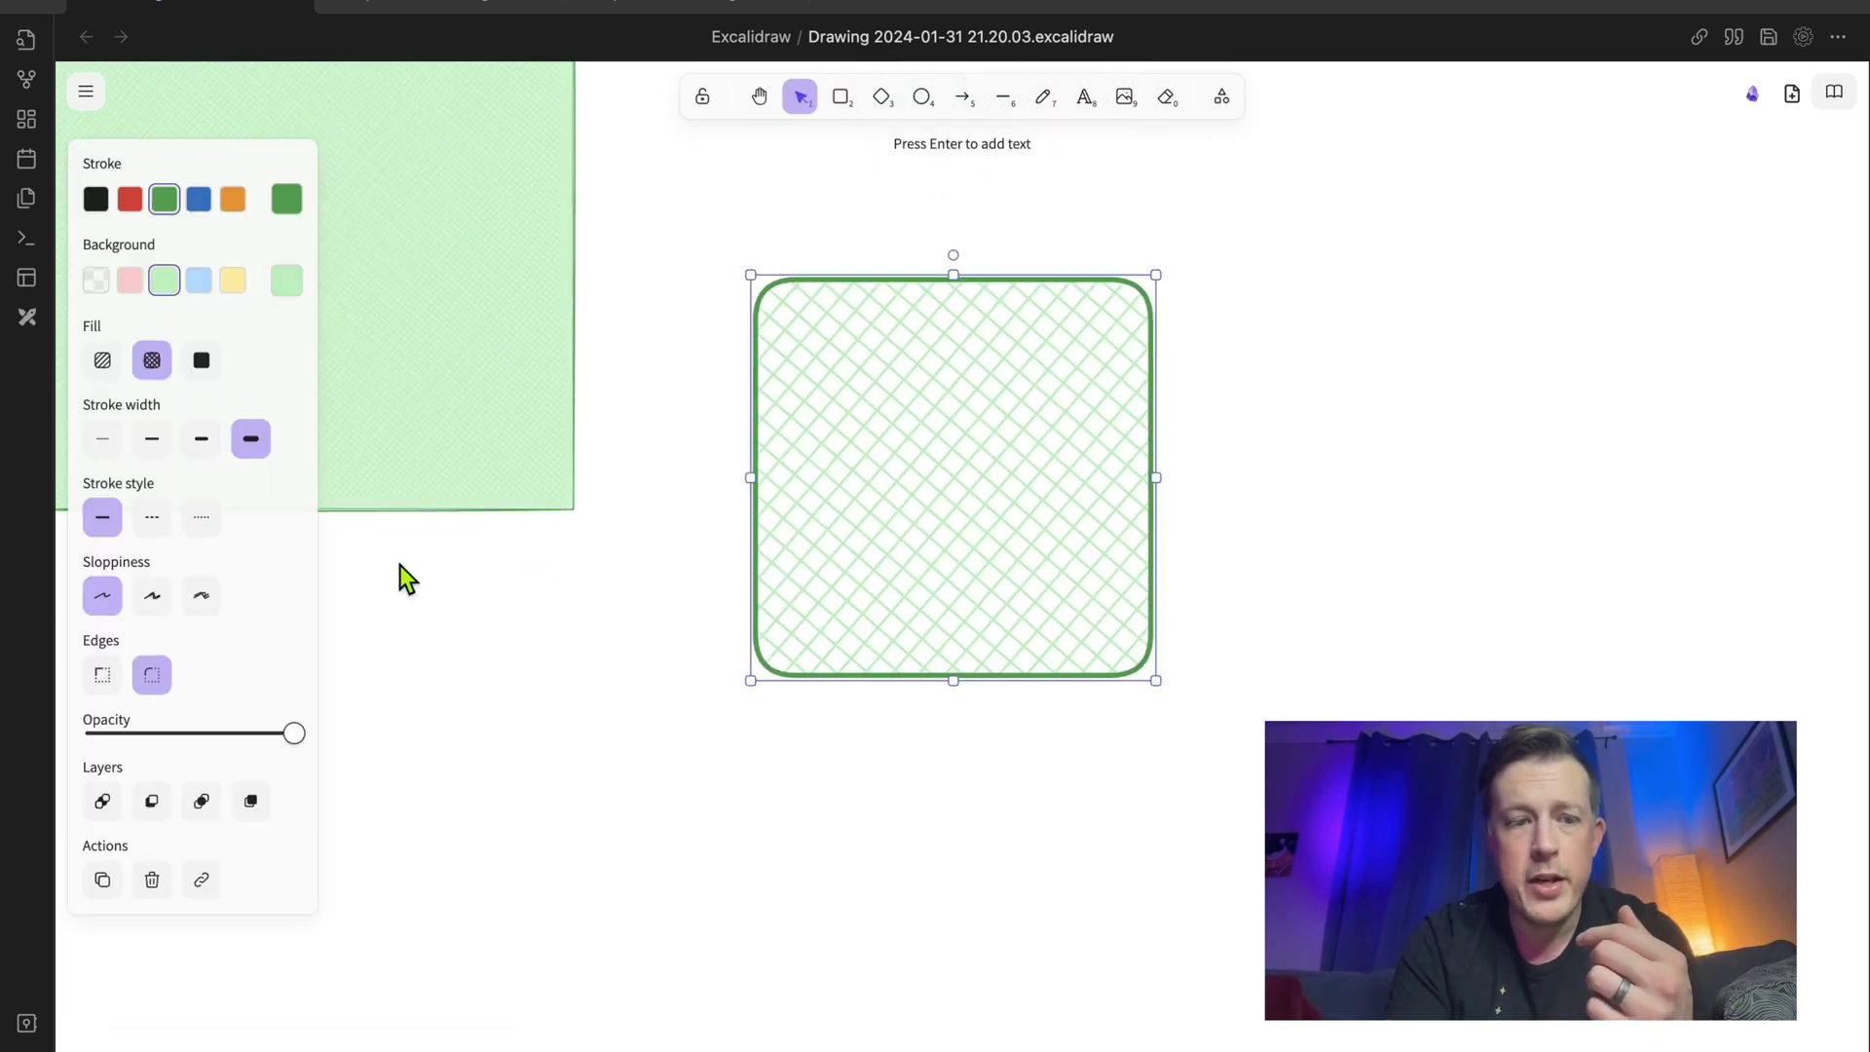
{"action": "left_click", "coordinate": [101, 674]}
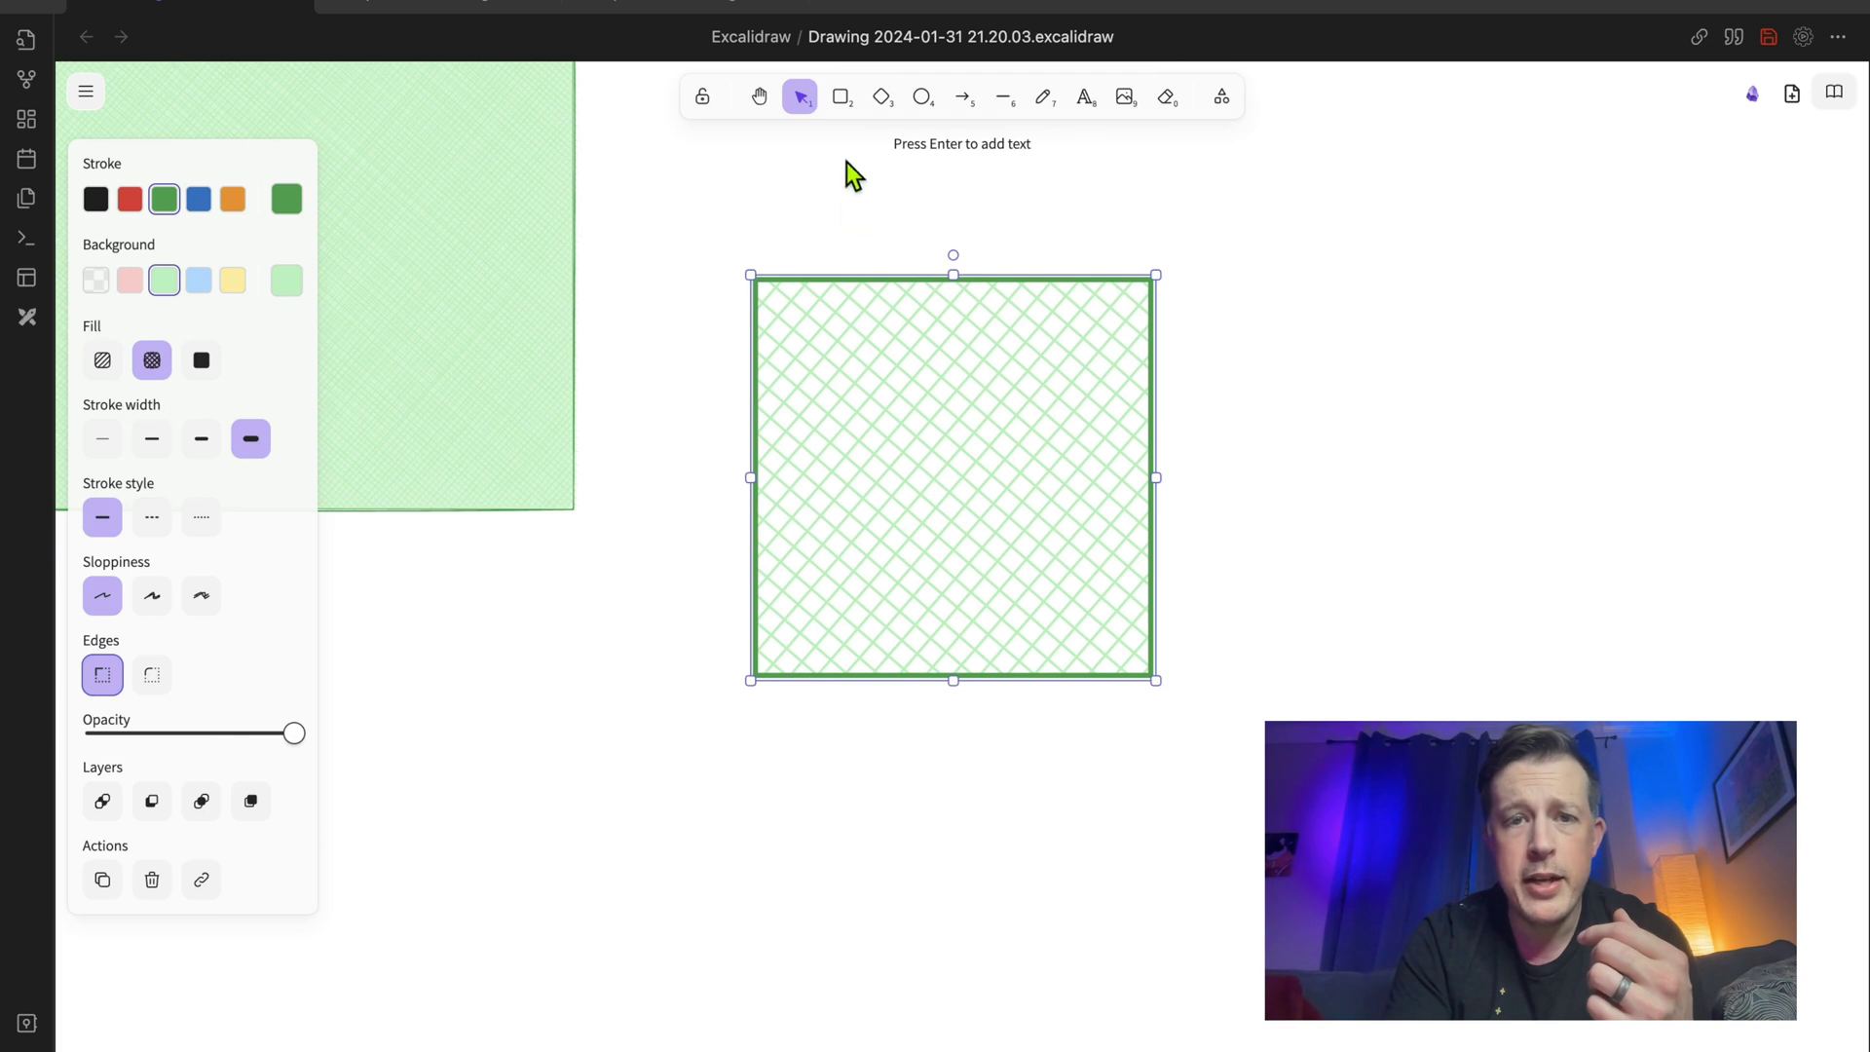
Draw a green cross-hatched diamond to the right of the square and a matching circle below the square.
{"action": "left_click", "coordinate": [882, 99]}
{"action": "mouse_move", "coordinate": [1274, 334]}
{"action": "left_mouse_down"}
{"action": "mouse_move", "coordinate": [1477, 580]}
{"action": "mouse_move", "coordinate": [1555, 634]}
{"action": "left_mouse_up"}
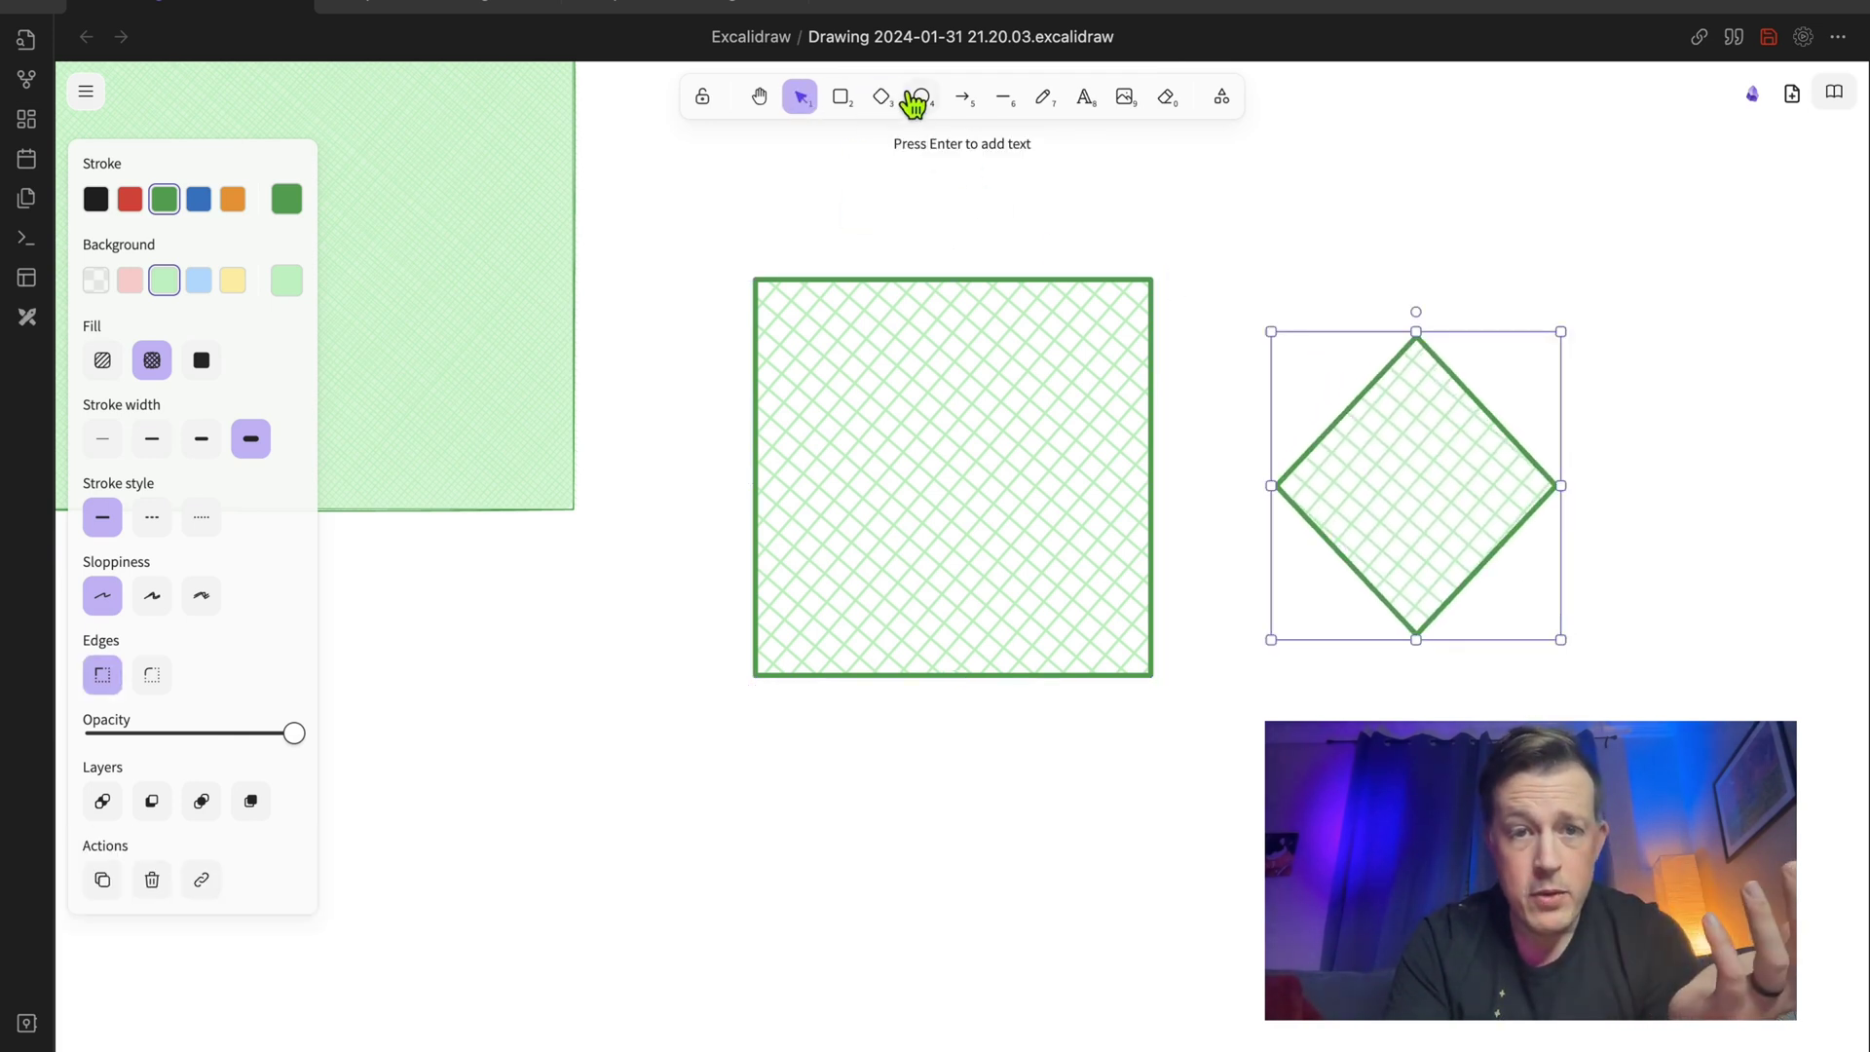
{"action": "left_click", "coordinate": [920, 98]}
{"action": "left_click_drag", "start_coordinate": [906, 768], "coordinate": [1199, 1047]}
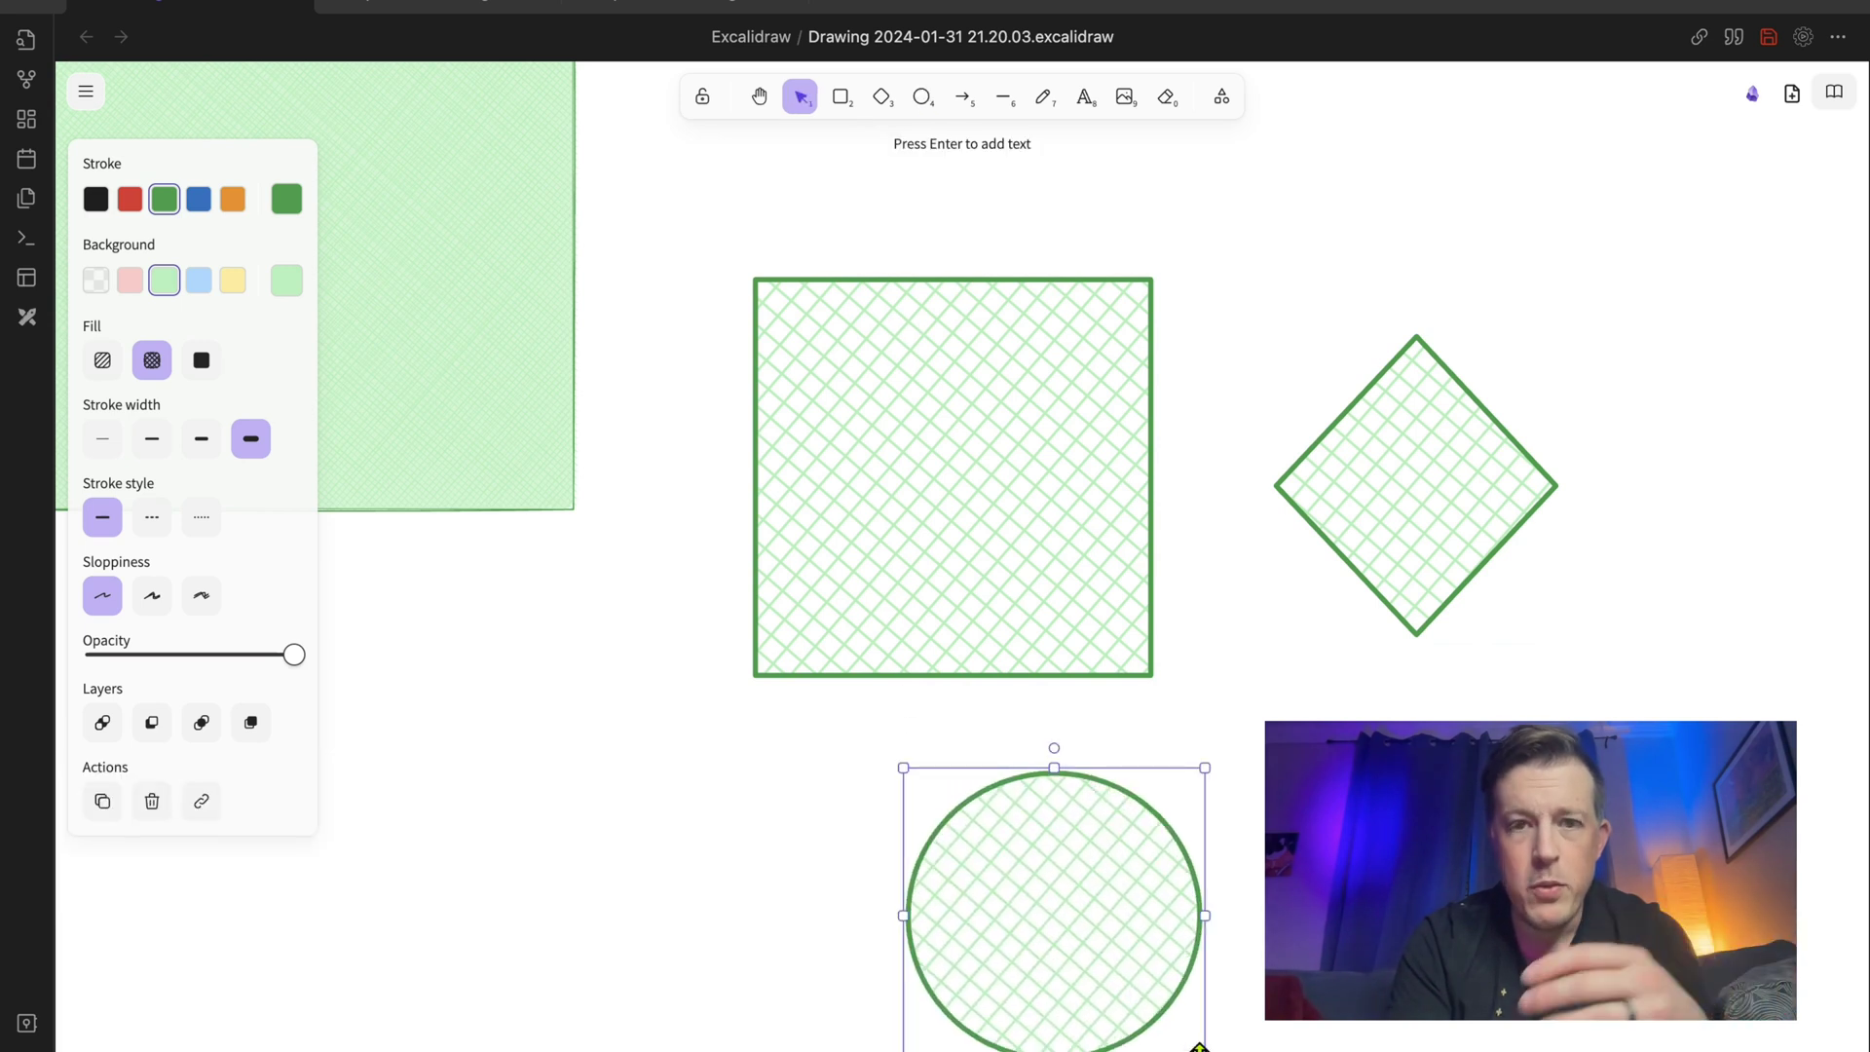